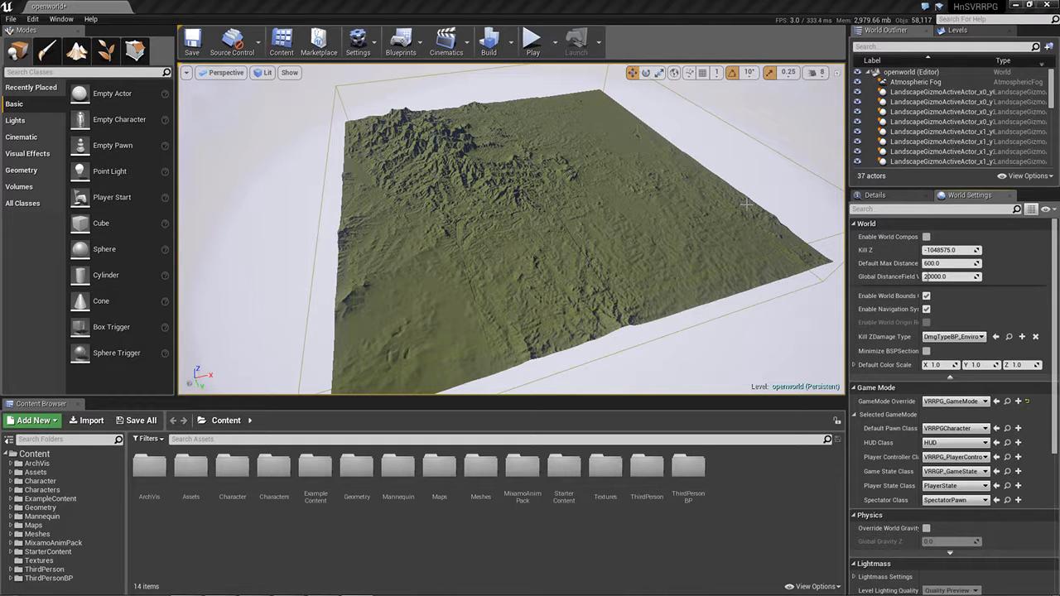
Step: Hide the terrain tile levels from Terrain_x3_y3 back through Terrain_x2_y0 in the levels list
{"action": "left_click", "coordinate": [953, 31]}
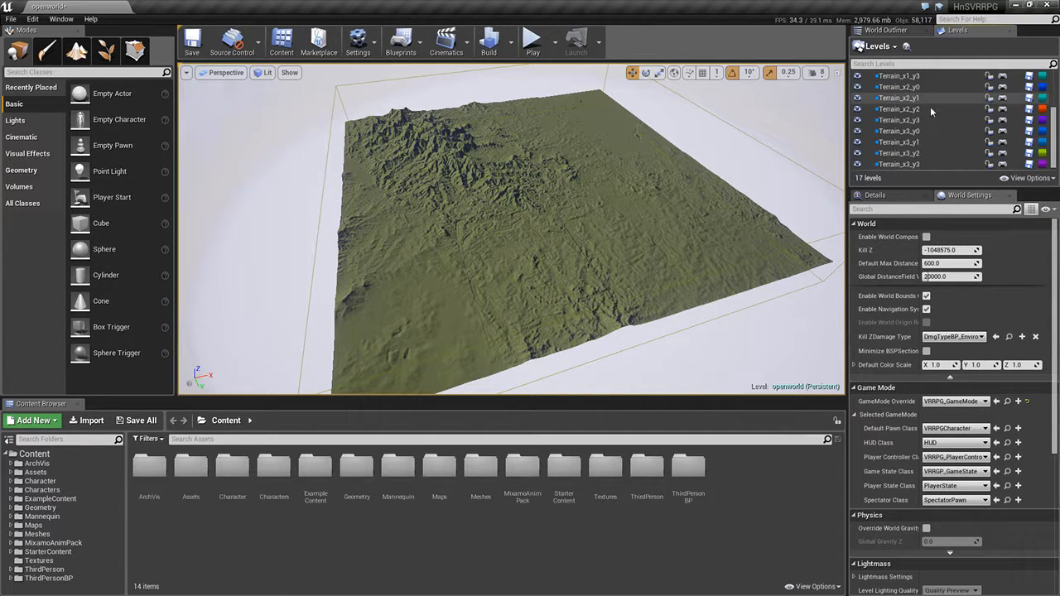
{"action": "left_click", "coordinate": [857, 164]}
{"action": "left_click", "coordinate": [857, 153]}
{"action": "left_click", "coordinate": [857, 142]}
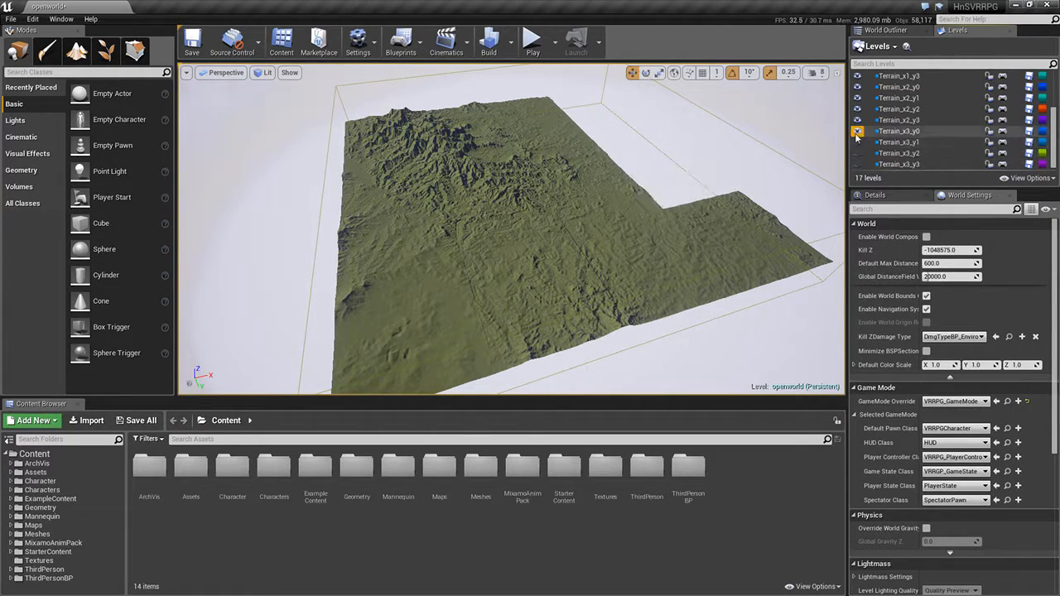
{"action": "left_click", "coordinate": [857, 131]}
{"action": "left_click", "coordinate": [857, 120]}
{"action": "left_click", "coordinate": [857, 108]}
{"action": "left_click", "coordinate": [857, 98]}
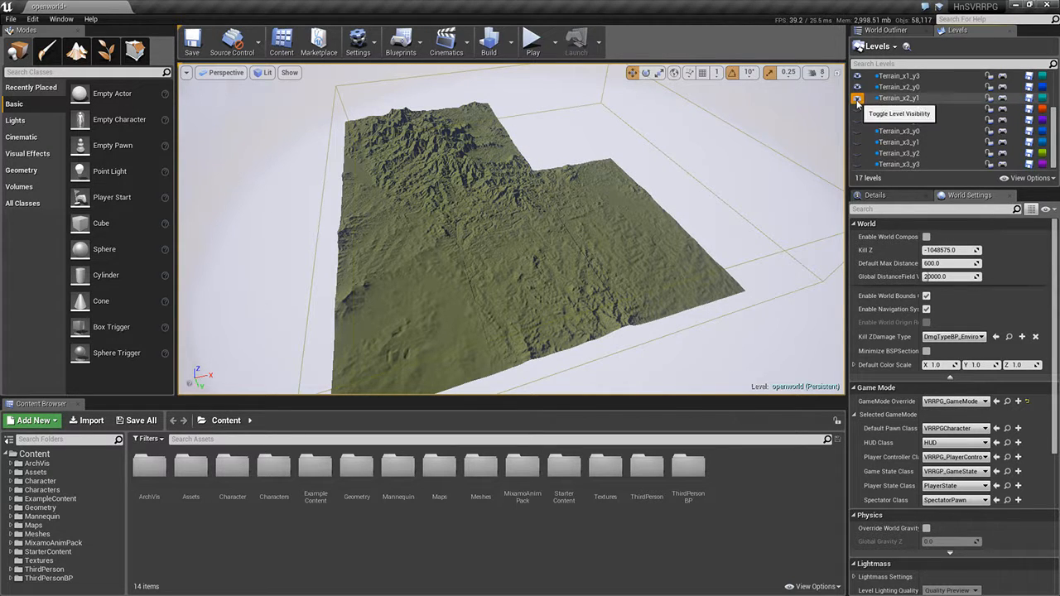
{"action": "left_click", "coordinate": [857, 87]}
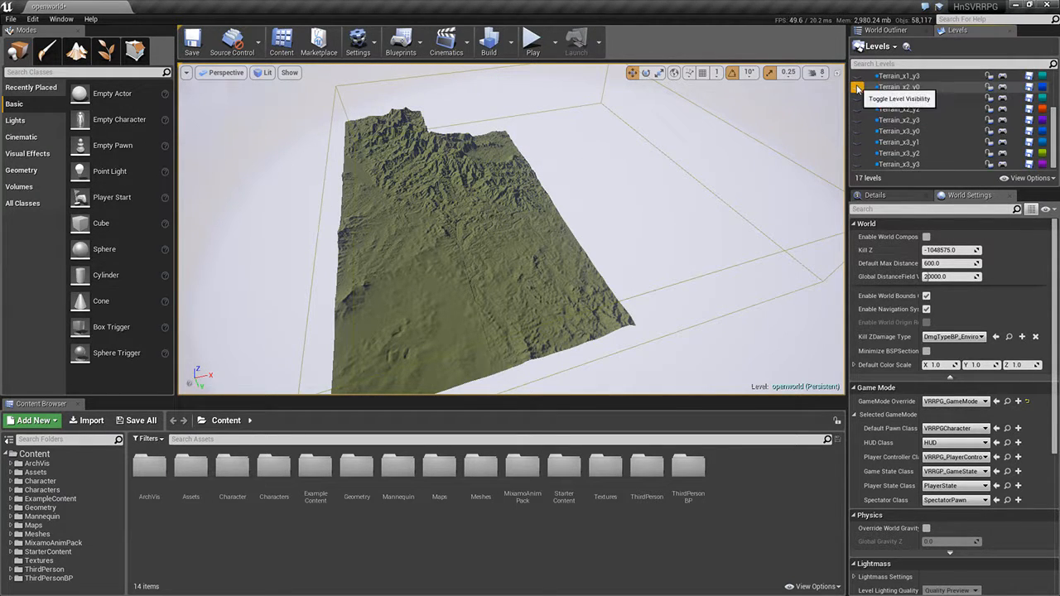
Step: Make the hidden terrain tile levels visible again, from Terrain_x2_y0 through Terrain_x3_y3
{"action": "left_click", "coordinate": [856, 87]}
{"action": "left_click", "coordinate": [857, 98]}
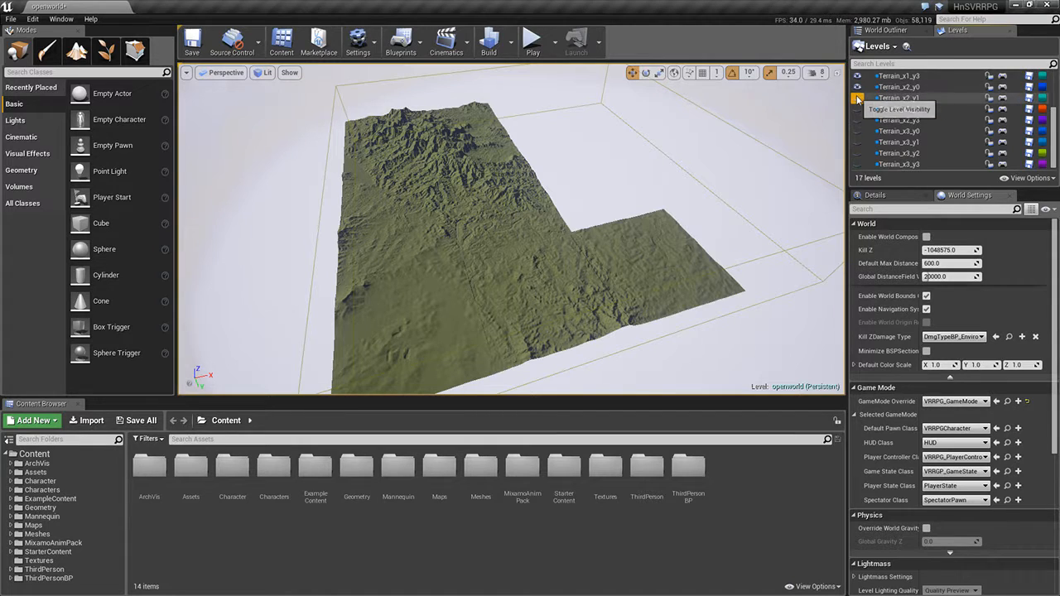
{"action": "left_click", "coordinate": [857, 109]}
{"action": "left_click", "coordinate": [857, 120]}
{"action": "left_click", "coordinate": [856, 131]}
{"action": "left_click", "coordinate": [856, 141]}
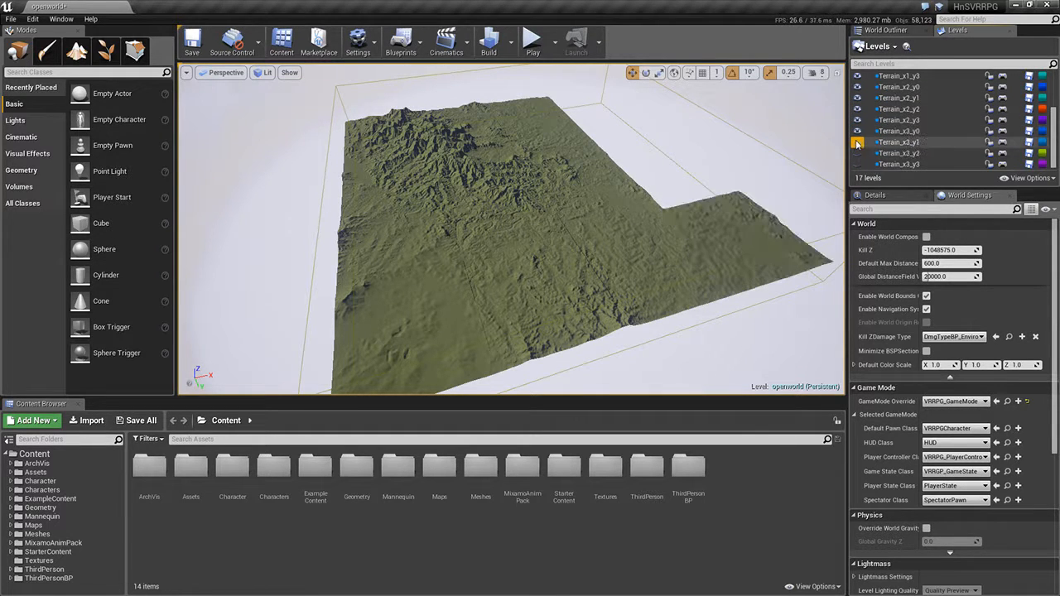
{"action": "left_click", "coordinate": [856, 152]}
{"action": "left_click", "coordinate": [857, 164]}
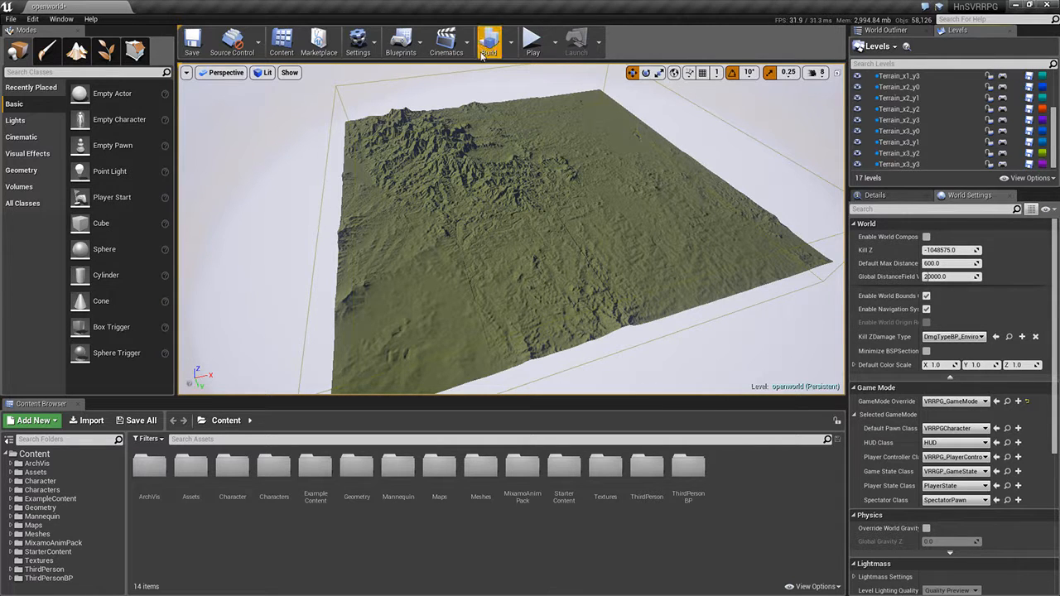
Step: Open the openworld level blueprint, examine its chain of Load Stream Level nodes, and close it
{"action": "left_click", "coordinate": [418, 47]}
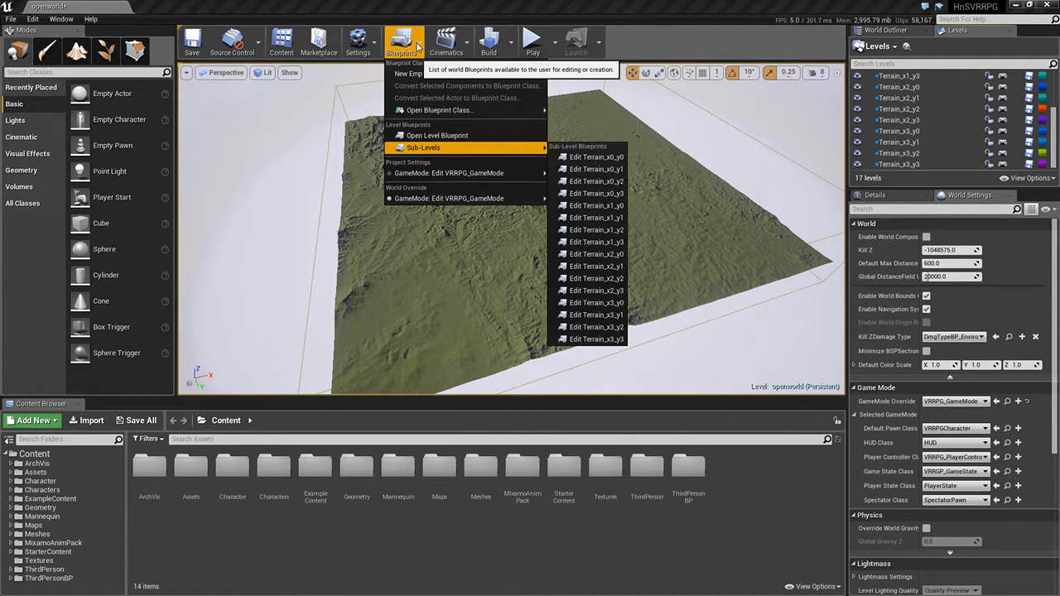
{"action": "left_click", "coordinate": [420, 134]}
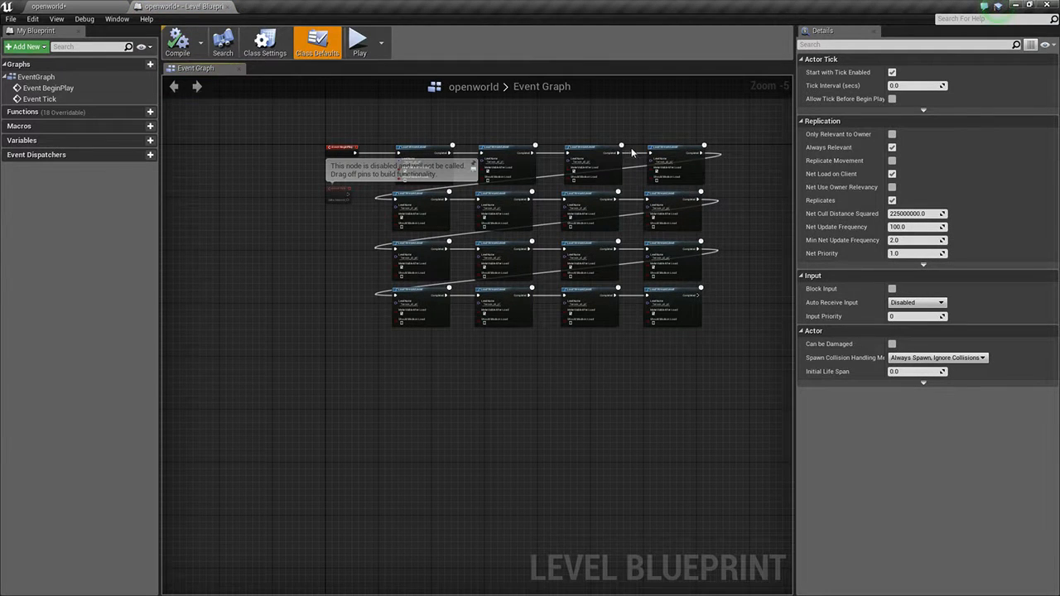
{"action": "scroll", "coordinate": [427, 199], "scroll_direction": "up", "scroll_amount": 2}
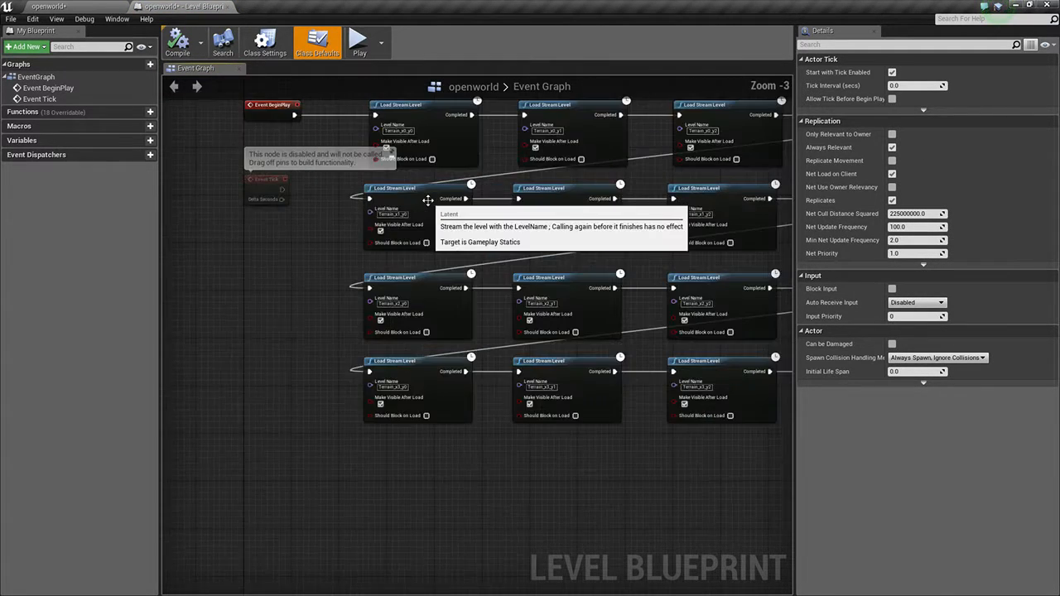
{"action": "scroll", "coordinate": [427, 200], "scroll_direction": "down", "scroll_amount": 1}
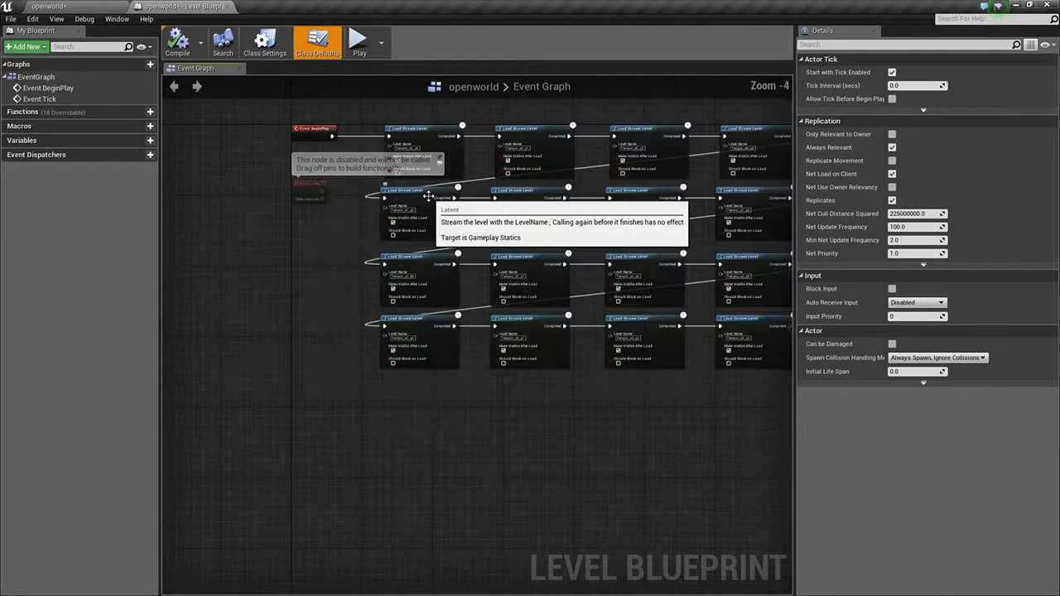
{"action": "left_click", "coordinate": [231, 6]}
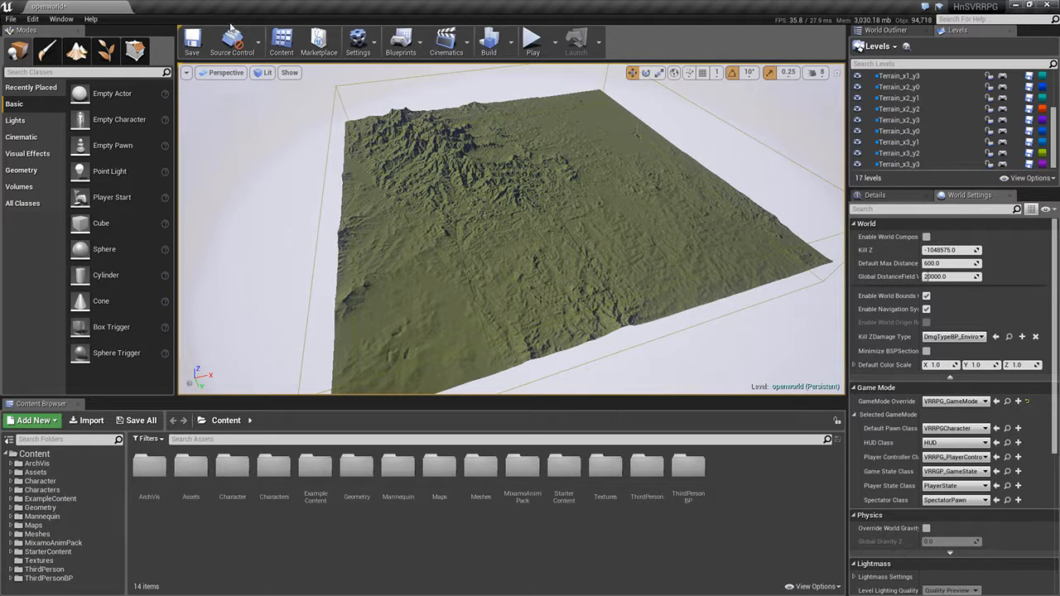
Step: Run the level in VR Preview and show the frame rate with the console command stat fps
{"action": "left_click", "coordinate": [555, 41]}
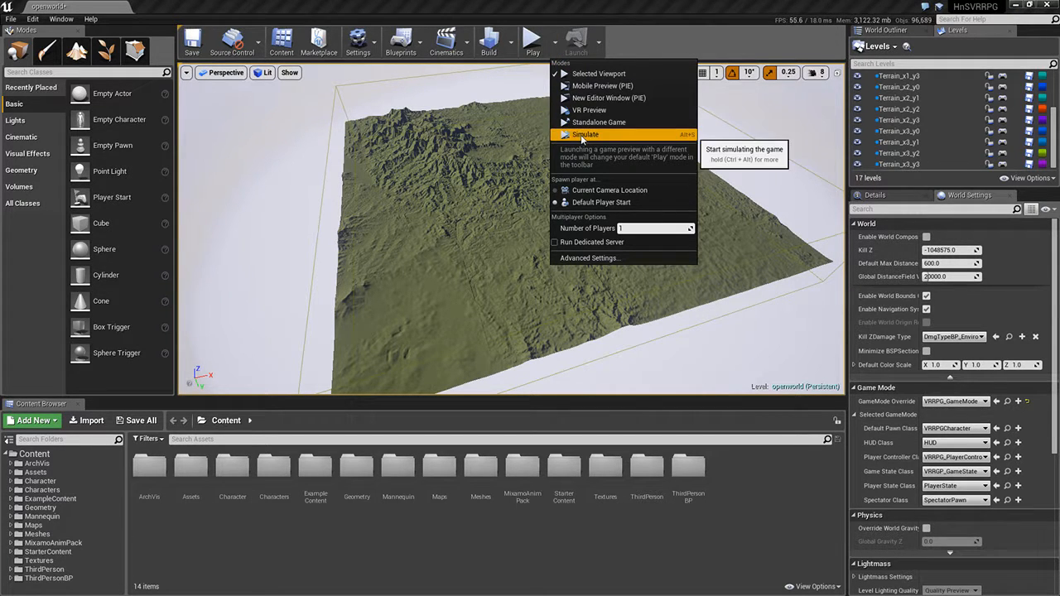
{"action": "left_click", "coordinate": [583, 110]}
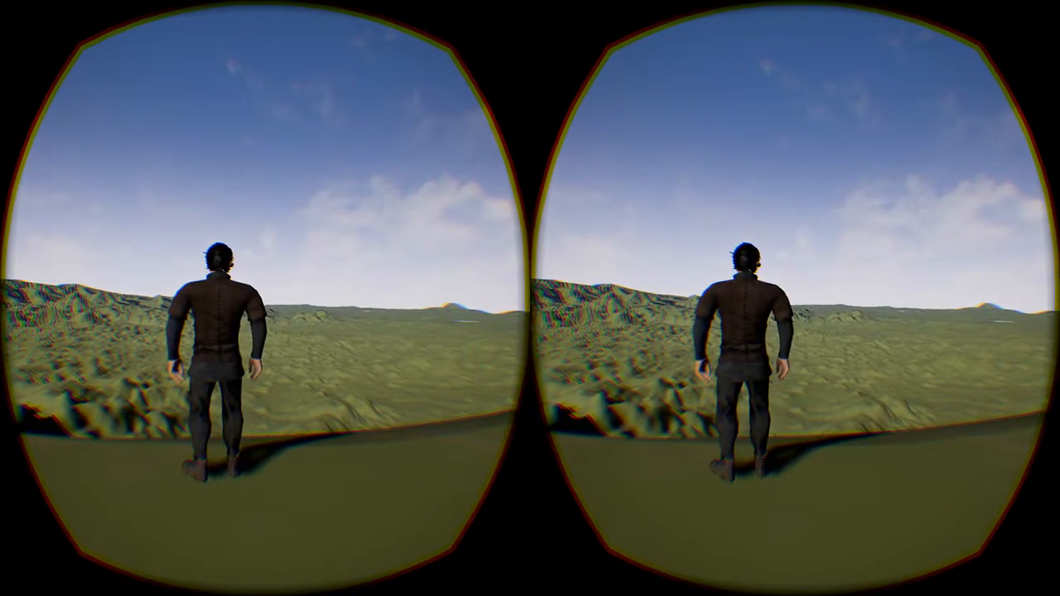
{"action": "key", "text": "grave"}
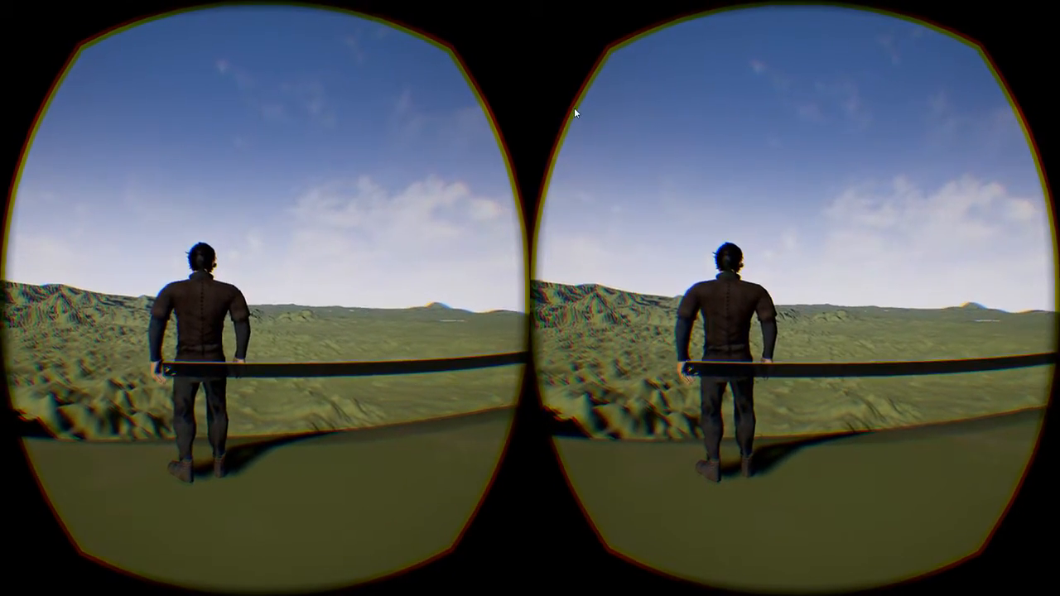
{"action": "type", "text": "stat"}
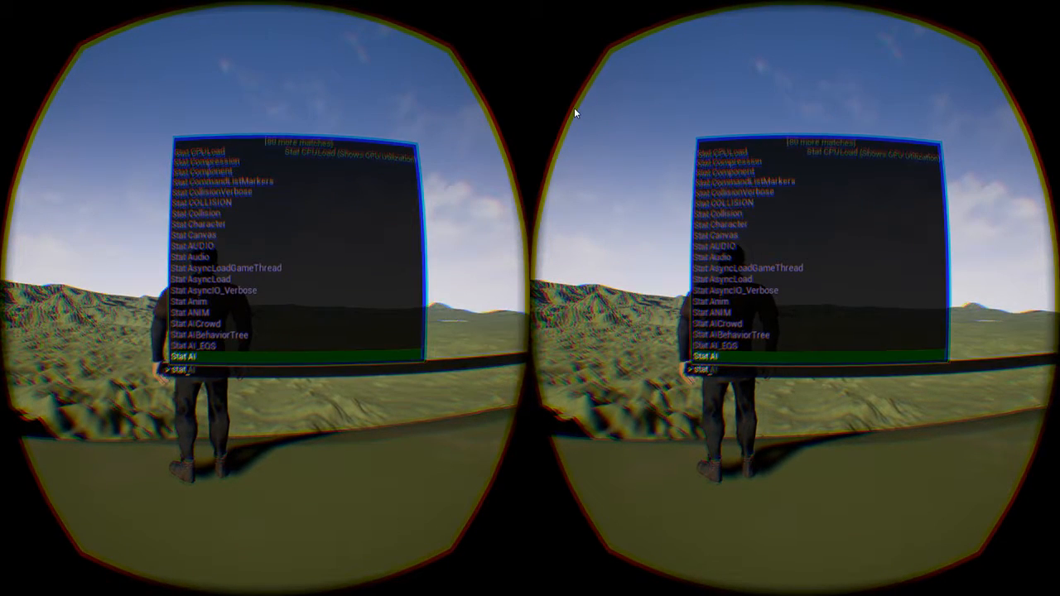
{"action": "type", "text": " fps"}
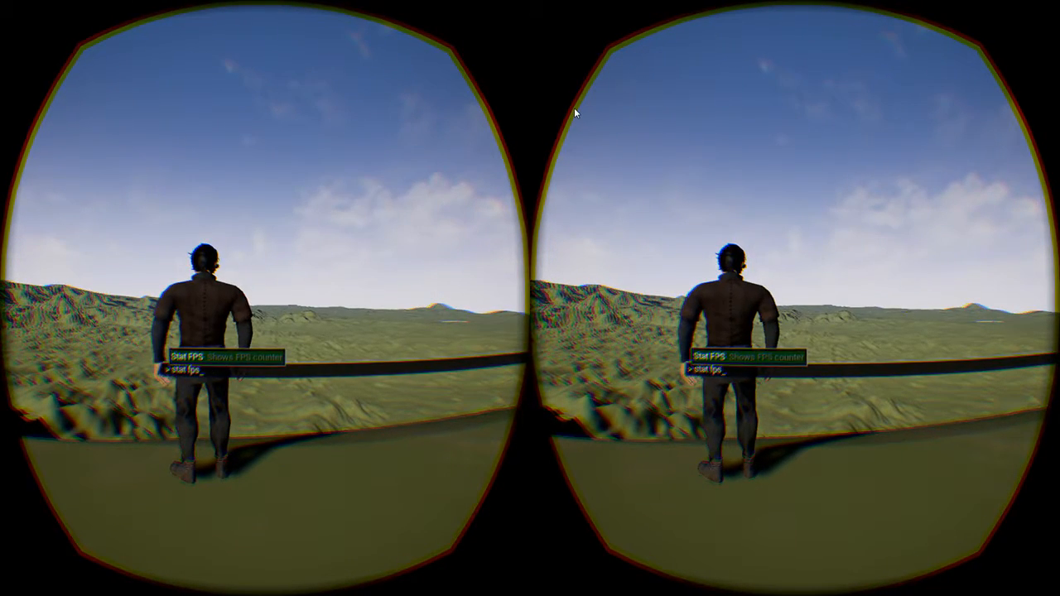
{"action": "key", "text": "Return"}
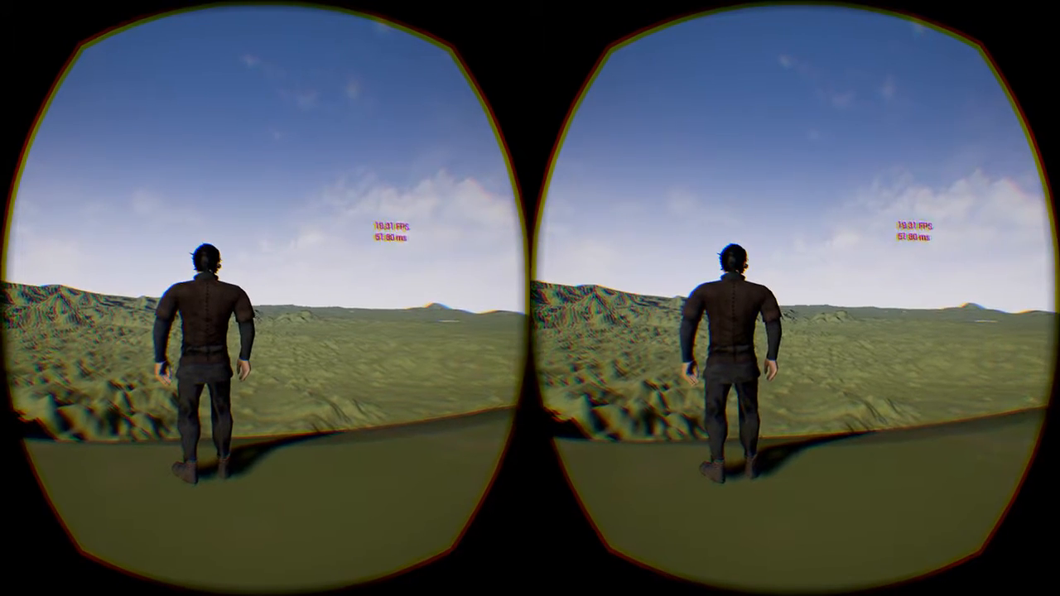
Step: Display the scene rendering statistics in the VR preview with the console command stat SceneRendering
{"action": "key", "text": "grave"}
{"action": "type", "text": "stat"}
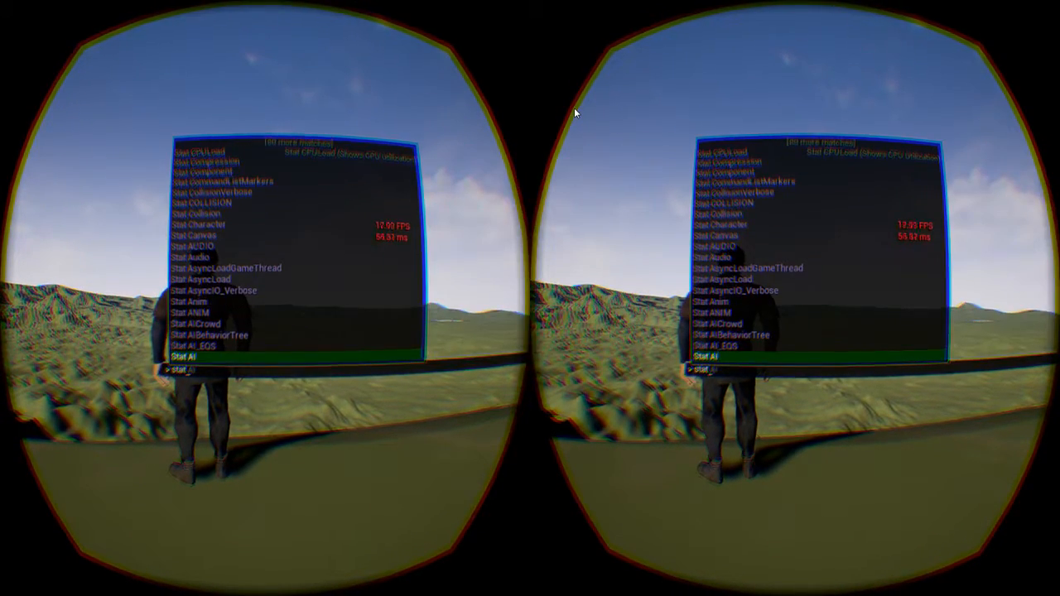
{"action": "type", "text": " sce"}
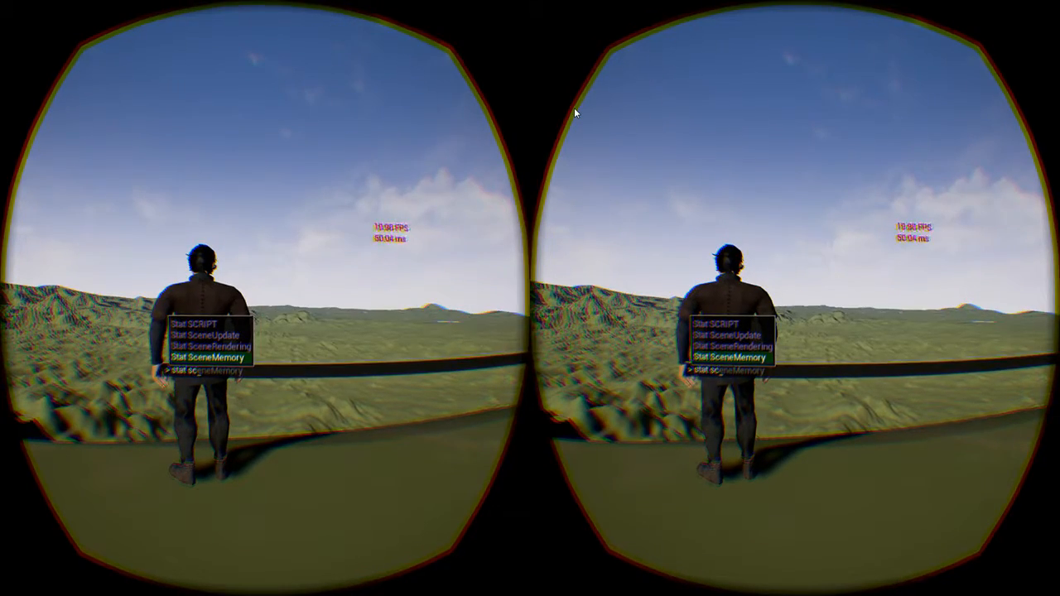
{"action": "key", "text": "Up"}
{"action": "key", "text": "Return"}
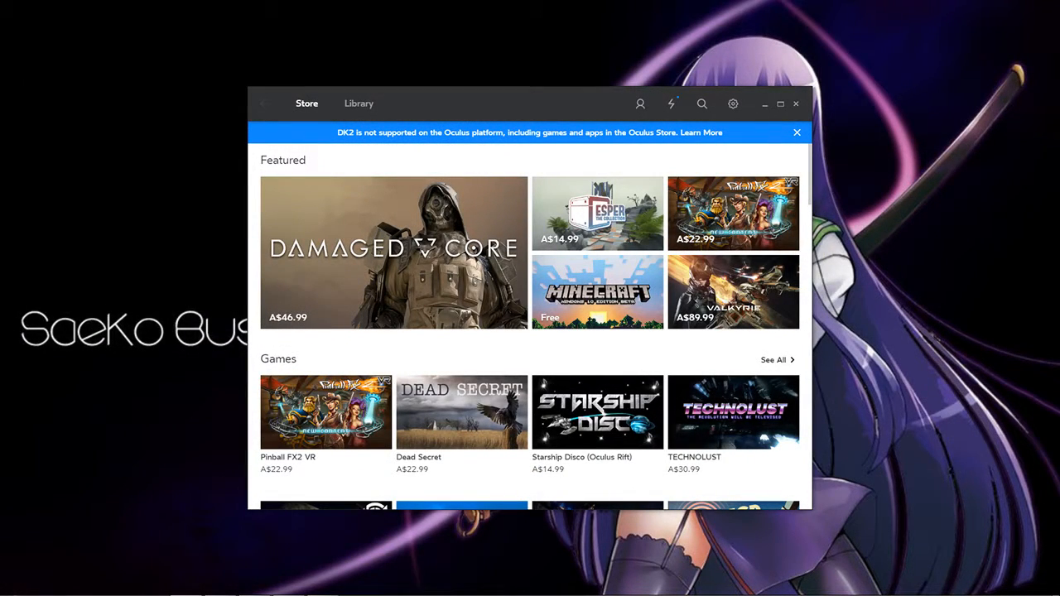
Step: Switch to Chrome's new tab page and close the Oculus store window in front of it
{"action": "left_click_drag", "start_coordinate": [1059, 32], "coordinate": [328, 5]}
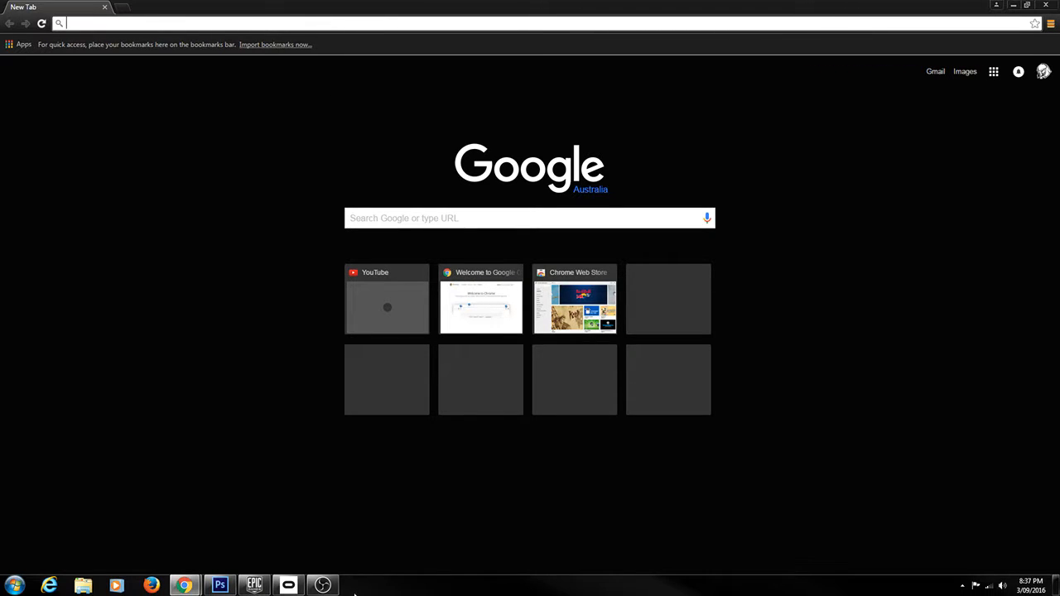
{"action": "left_click", "coordinate": [288, 591]}
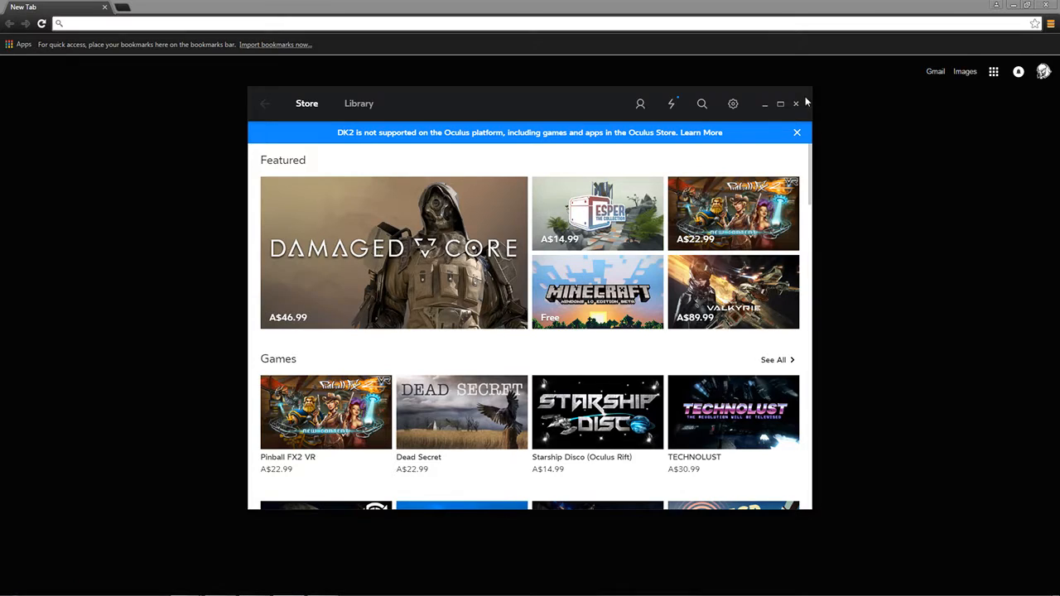
{"action": "left_click", "coordinate": [797, 104]}
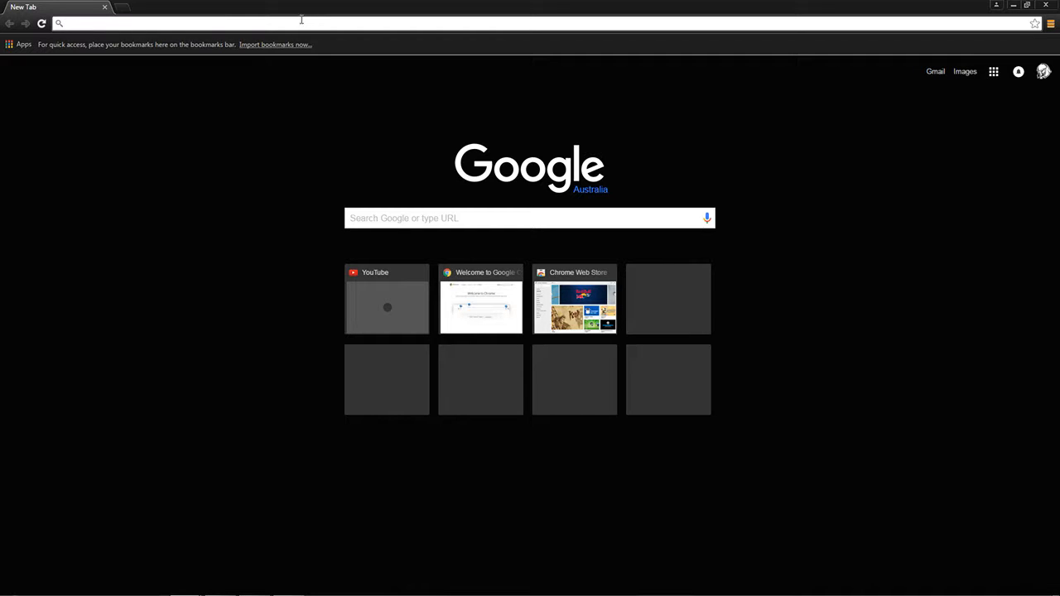
Step: Go to the terrain.party website in the browser
{"action": "type", "text": "terrain"}
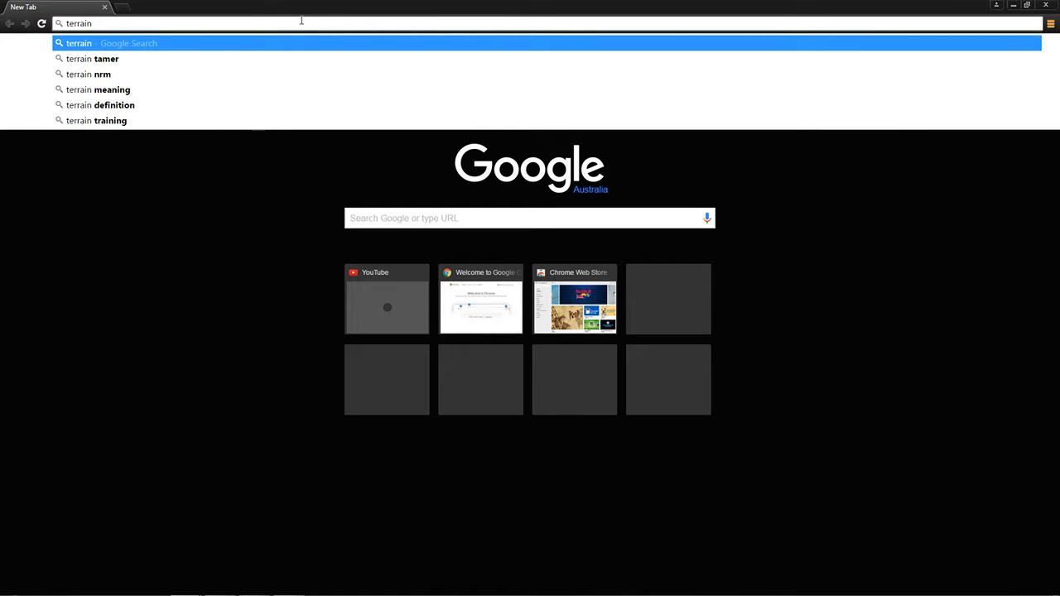
{"action": "type", "text": ".p"}
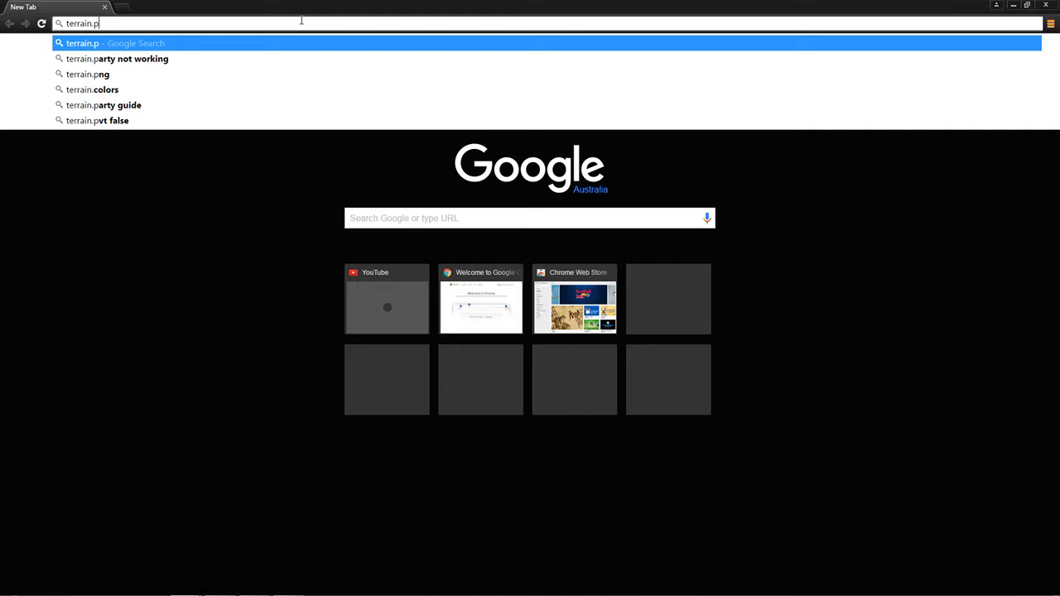
{"action": "type", "text": "arty"}
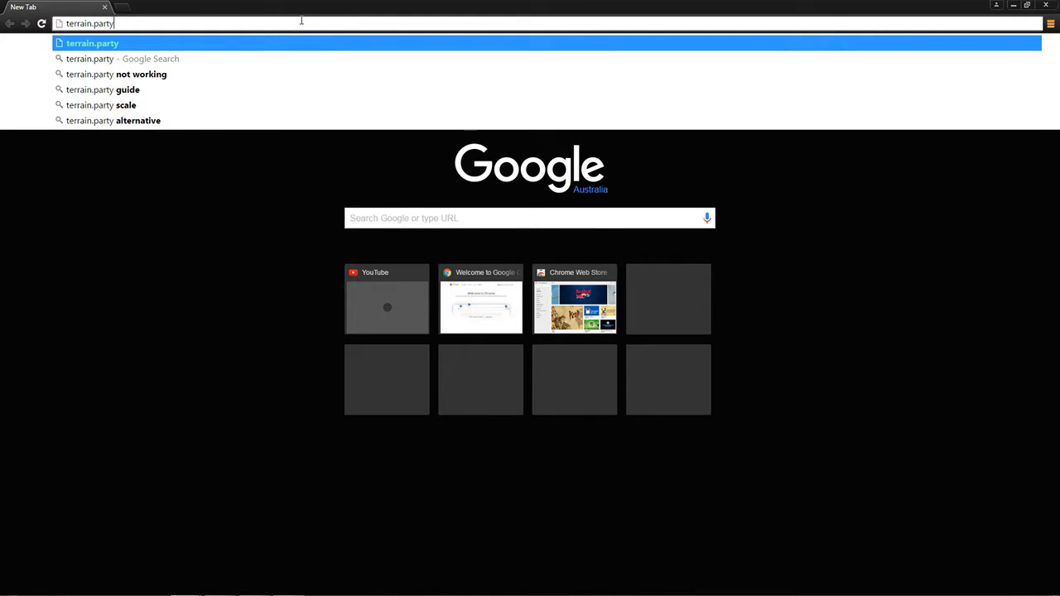
{"action": "key", "text": "Return"}
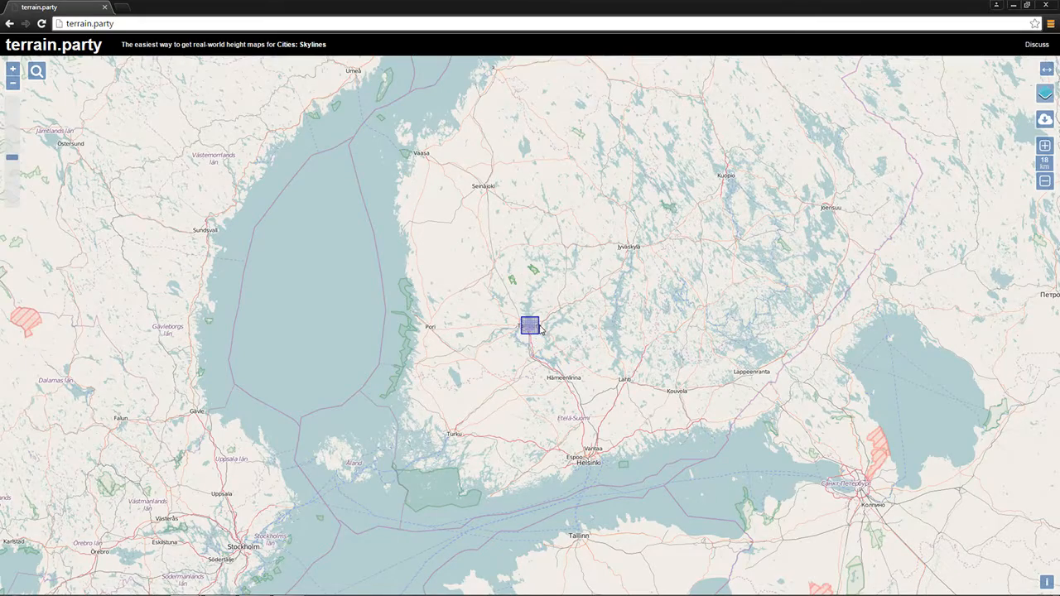
Step: Move the height-map selection square from Tampere in Finland to the area southwest of Moscow near Obninsk
{"action": "scroll", "coordinate": [537, 327], "scroll_direction": "up", "scroll_amount": 2}
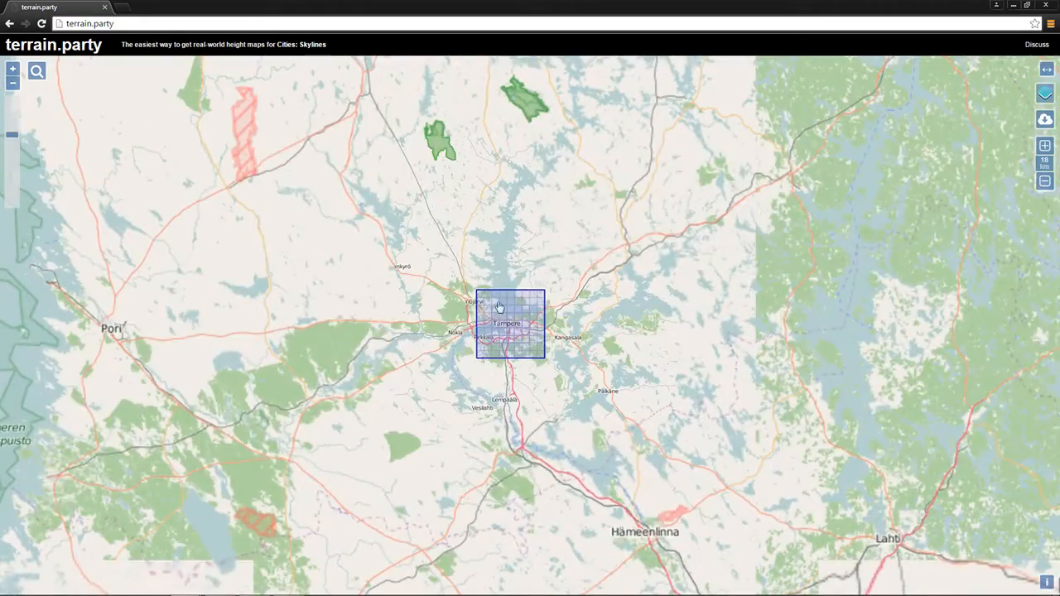
{"action": "scroll", "coordinate": [502, 331], "scroll_direction": "down", "scroll_amount": 3}
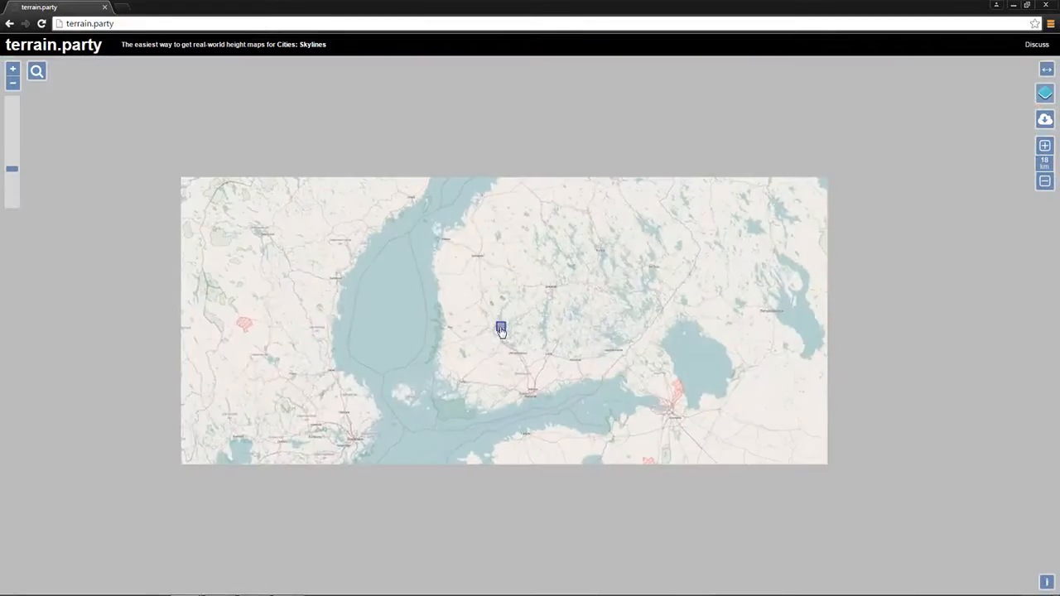
{"action": "scroll", "coordinate": [501, 331], "scroll_direction": "down", "scroll_amount": 4}
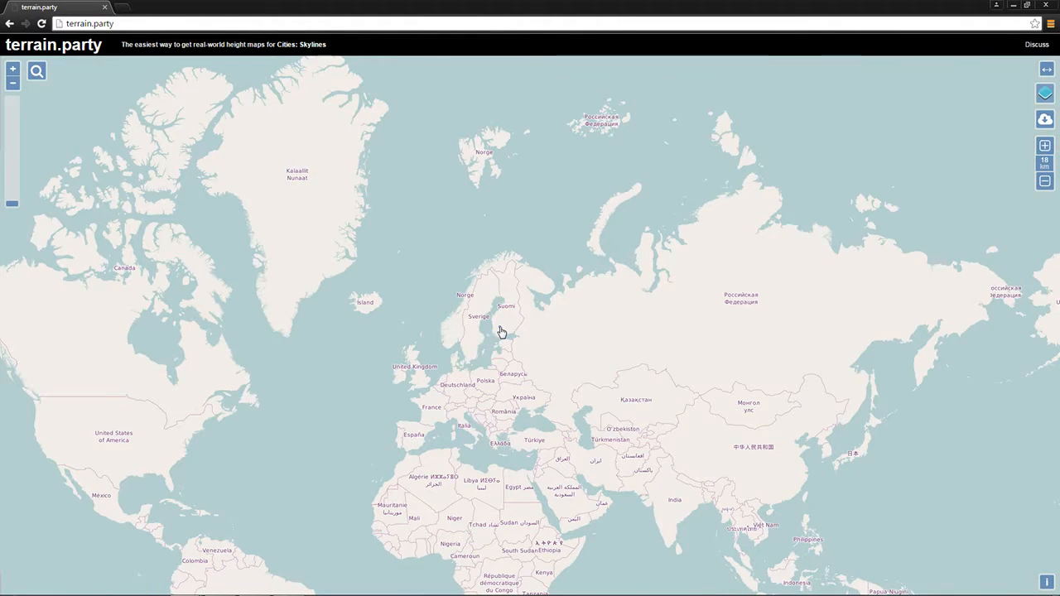
{"action": "left_click_drag", "start_coordinate": [623, 395], "coordinate": [561, 265]}
{"action": "right_click", "coordinate": [562, 260]}
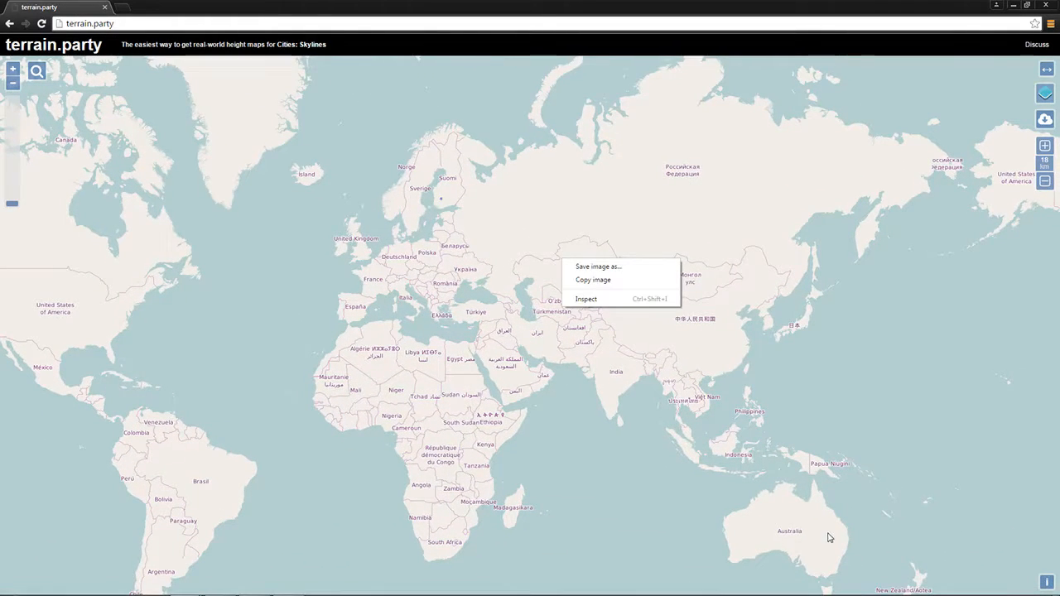
{"action": "scroll", "coordinate": [441, 202], "scroll_direction": "up", "scroll_amount": 3}
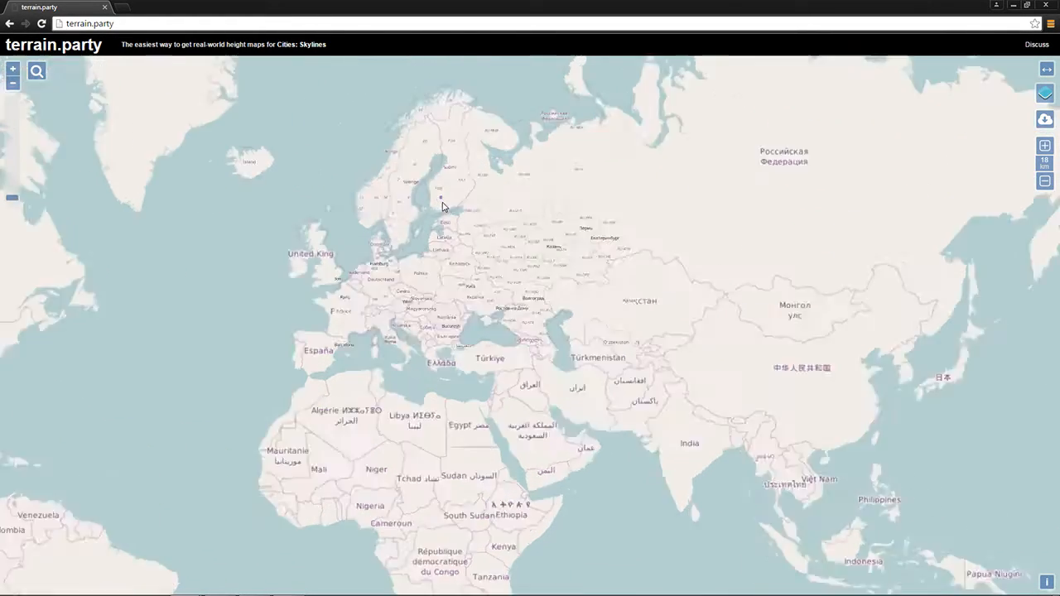
{"action": "scroll", "coordinate": [441, 203], "scroll_direction": "up", "scroll_amount": 1}
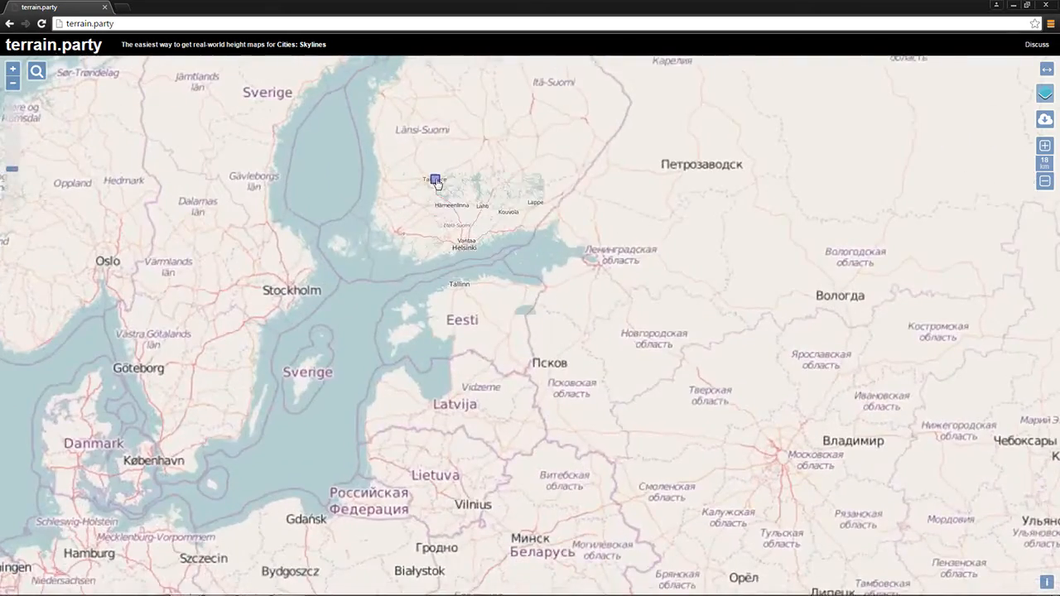
{"action": "left_click_drag", "start_coordinate": [435, 180], "coordinate": [751, 510]}
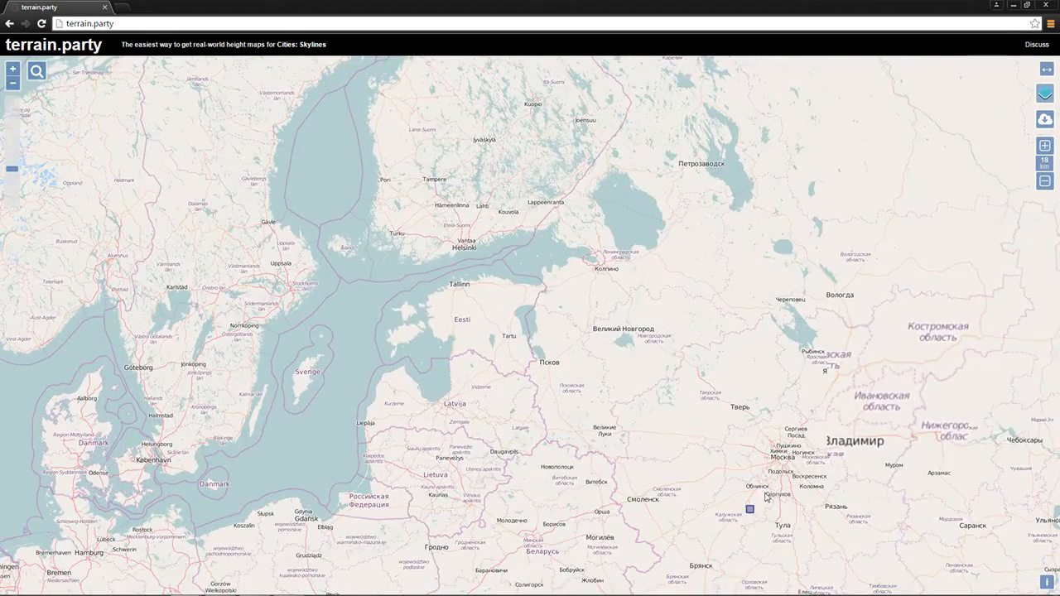
Step: Move the height-map selection square from the Moscow region to the area around Ipswich, west of Brisbane in Australia
{"action": "left_click_drag", "start_coordinate": [734, 416], "coordinate": [174, 127]}
{"action": "scroll", "coordinate": [174, 126], "scroll_direction": "down", "scroll_amount": 2}
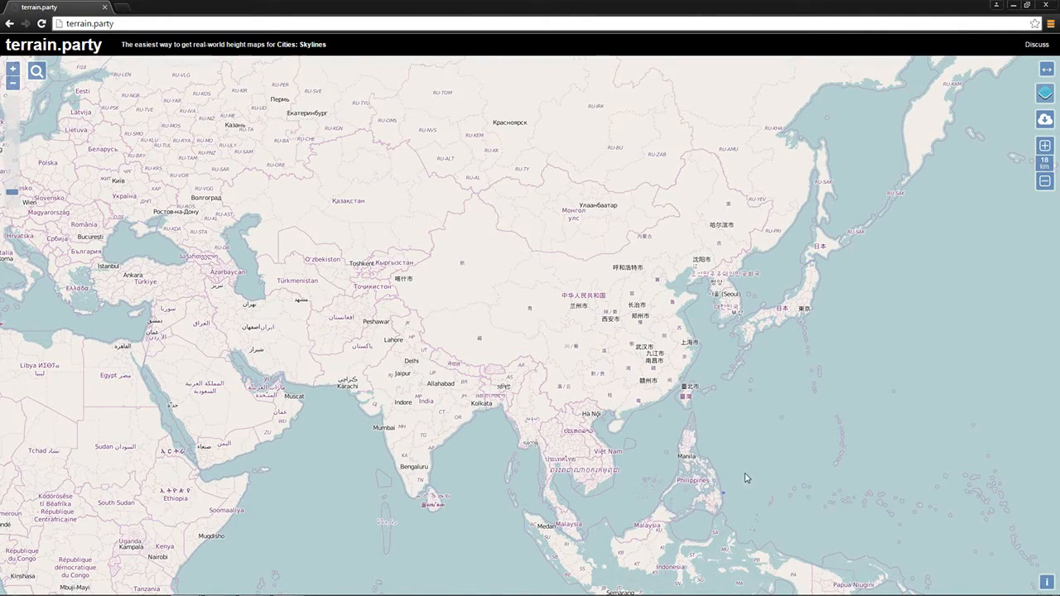
{"action": "right_click_drag", "start_coordinate": [745, 477], "coordinate": [570, 184]}
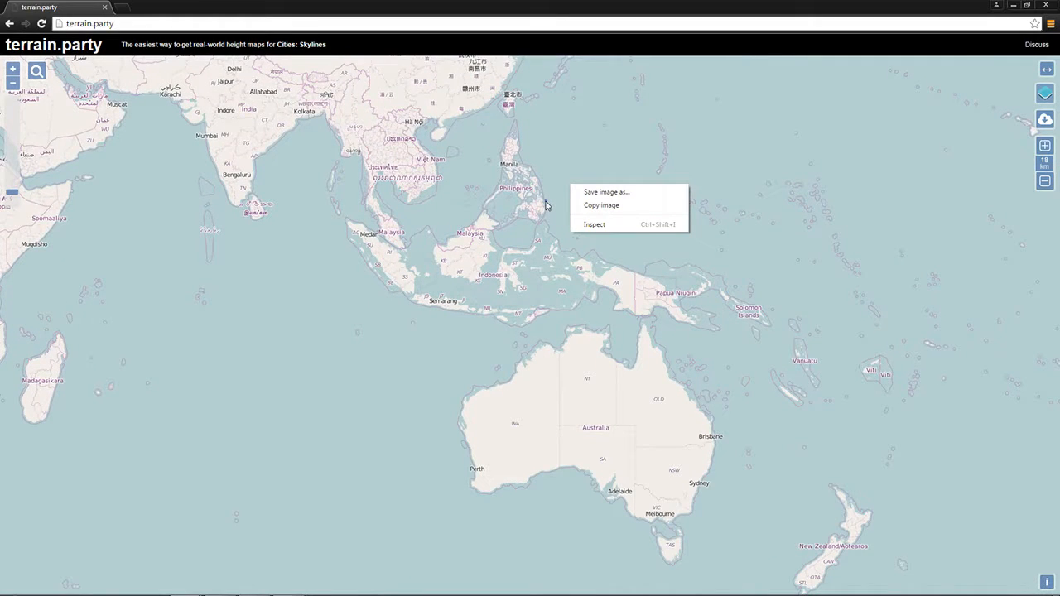
{"action": "left_click", "coordinate": [546, 204]}
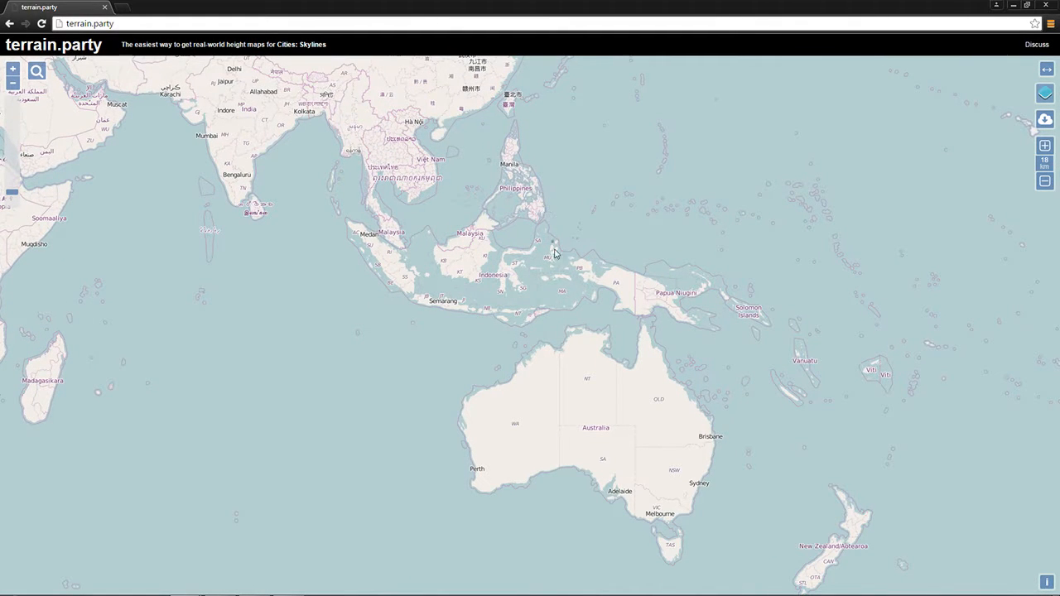
{"action": "scroll", "coordinate": [711, 443], "scroll_direction": "up", "scroll_amount": 5}
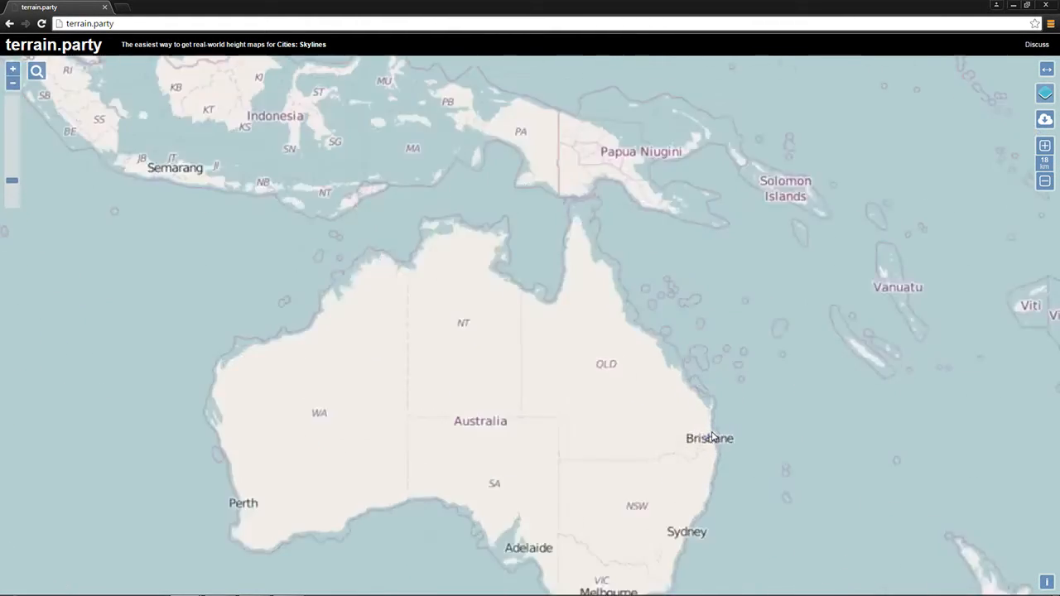
{"action": "left_click_drag", "start_coordinate": [539, 354], "coordinate": [489, 293]}
{"action": "scroll", "coordinate": [489, 293], "scroll_direction": "up", "scroll_amount": 2}
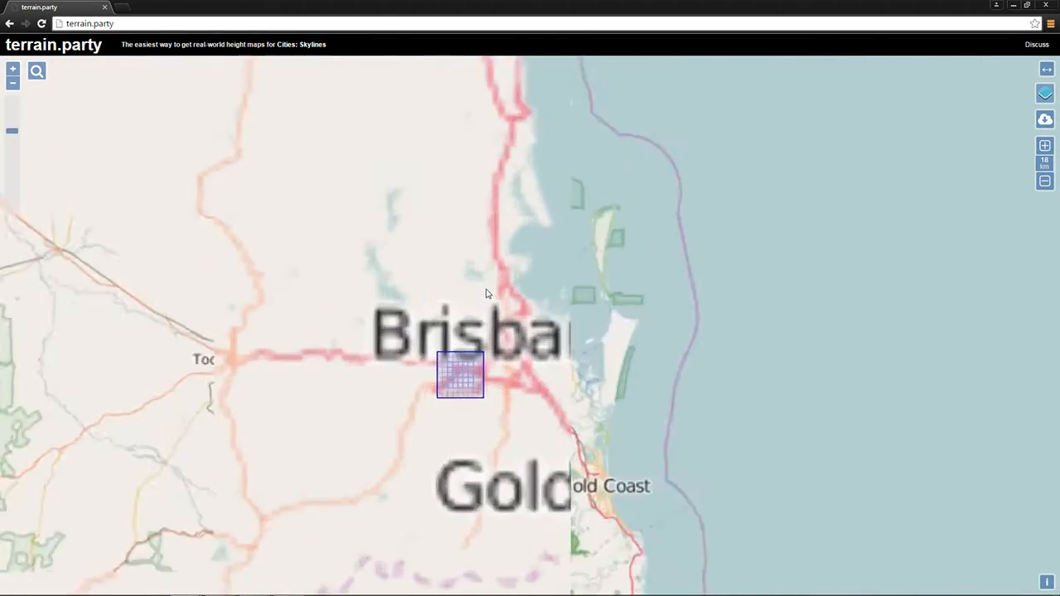
{"action": "right_click_drag", "start_coordinate": [487, 308], "coordinate": [521, 217]}
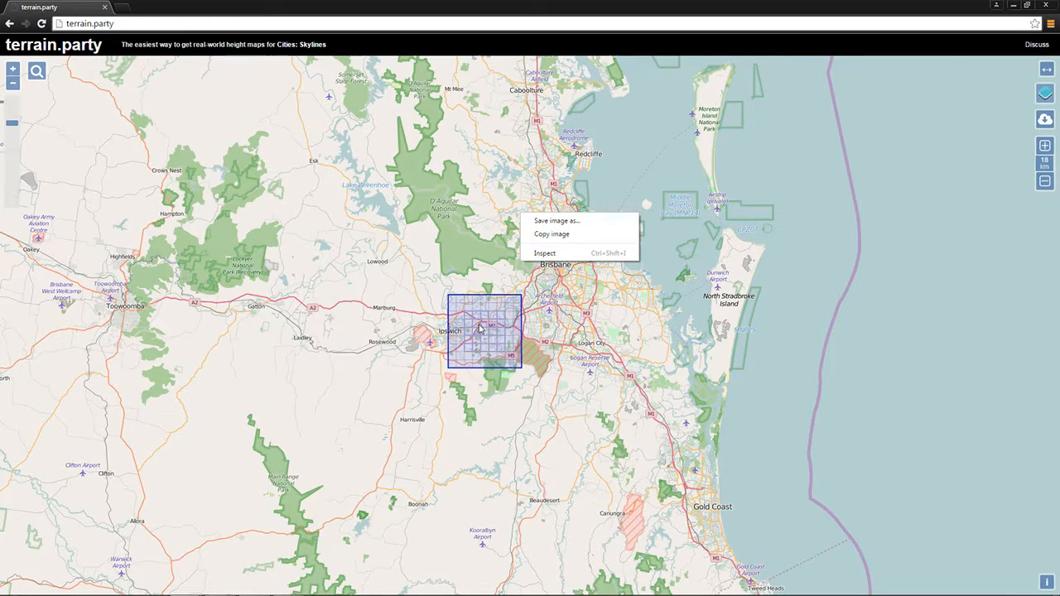
Step: Enlarge the selection square to 20 km and position it centrally over Brisbane
{"action": "left_click_drag", "start_coordinate": [479, 328], "coordinate": [551, 315]}
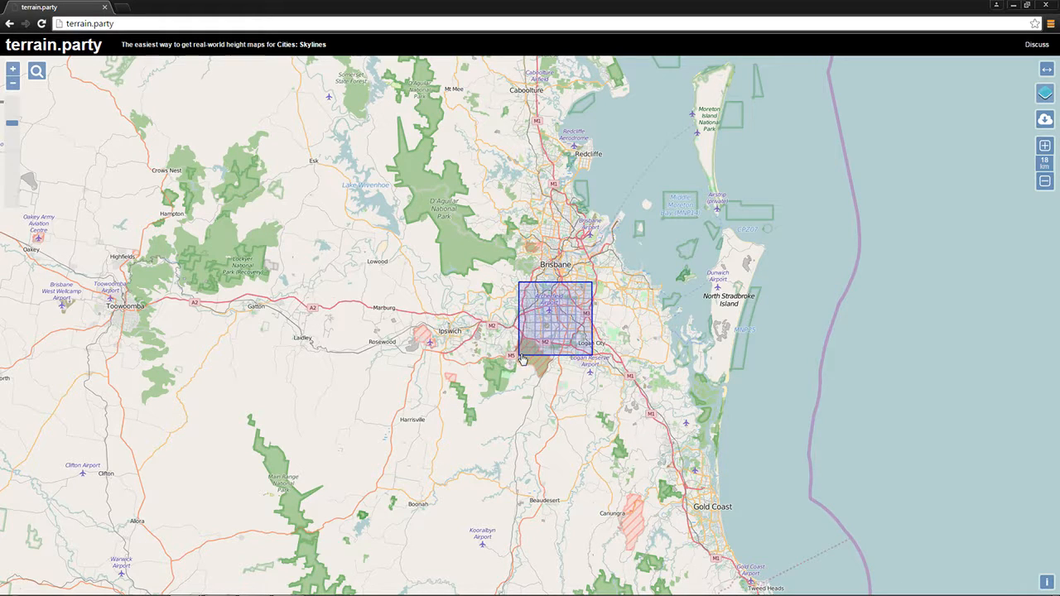
{"action": "left_click", "coordinate": [1045, 145]}
{"action": "left_click", "coordinate": [1045, 145]}
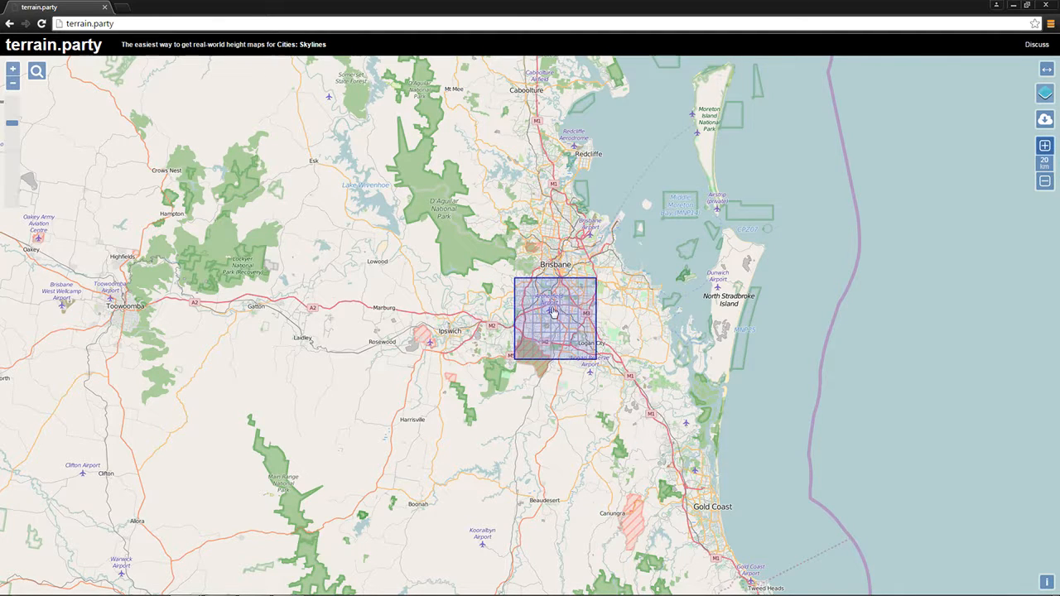
{"action": "left_click_drag", "start_coordinate": [558, 319], "coordinate": [558, 267]}
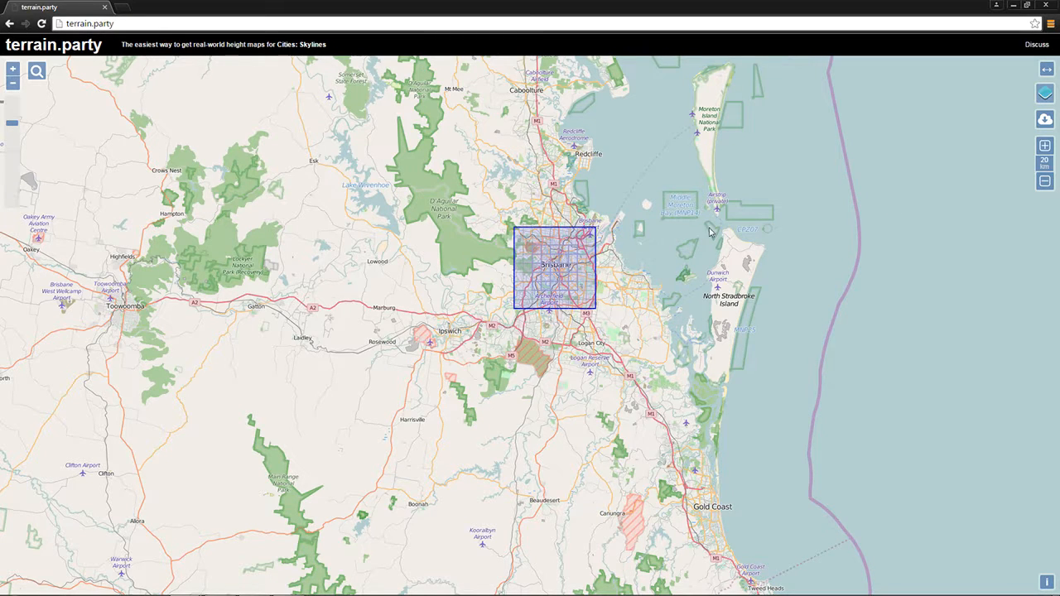
Step: Enlarge the height-map selection square over Brisbane to 60 km
{"action": "left_click", "coordinate": [1044, 146]}
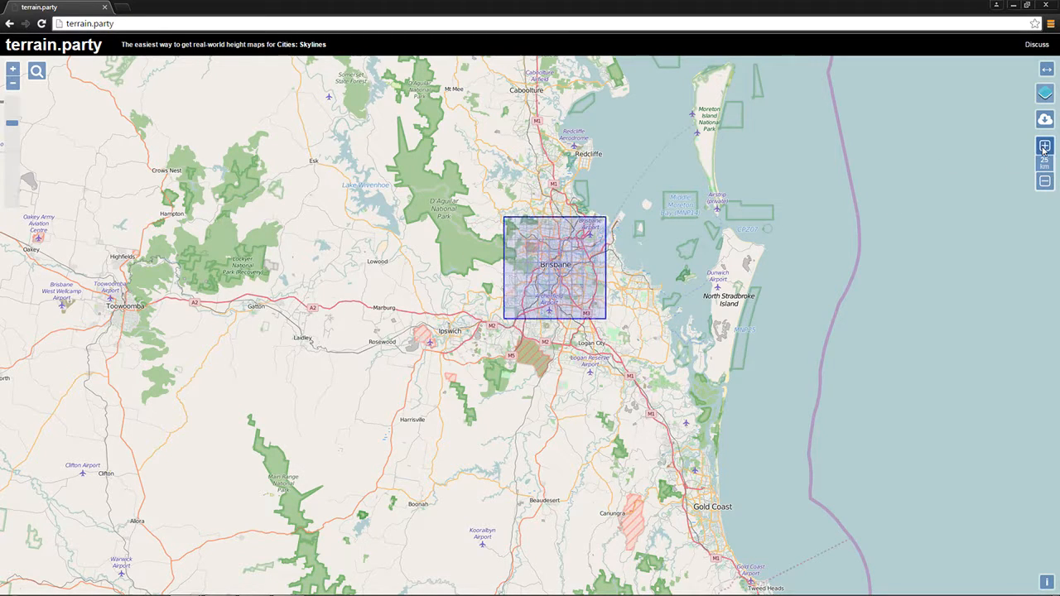
{"action": "left_click", "coordinate": [1044, 149]}
{"action": "left_click", "coordinate": [1043, 149]}
{"action": "left_click", "coordinate": [1044, 149]}
{"action": "left_click", "coordinate": [1044, 149]}
{"action": "left_click", "coordinate": [1044, 149]}
{"action": "left_click", "coordinate": [1043, 149]}
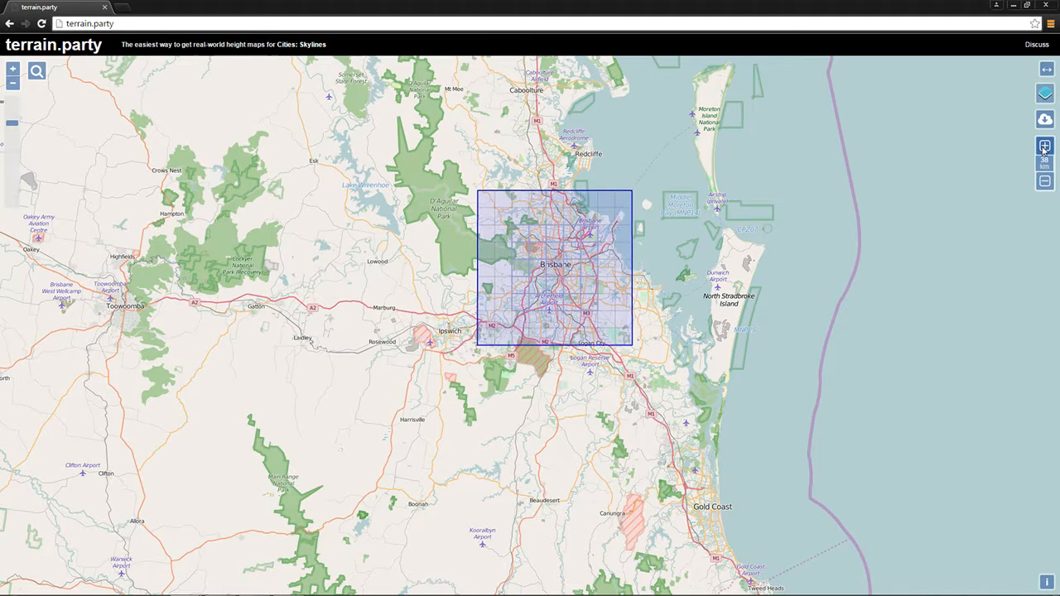
{"action": "left_click", "coordinate": [1044, 149]}
{"action": "left_click", "coordinate": [1044, 149]}
{"action": "left_click", "coordinate": [1044, 149]}
{"action": "left_click", "coordinate": [1044, 149]}
{"action": "left_click", "coordinate": [1044, 149]}
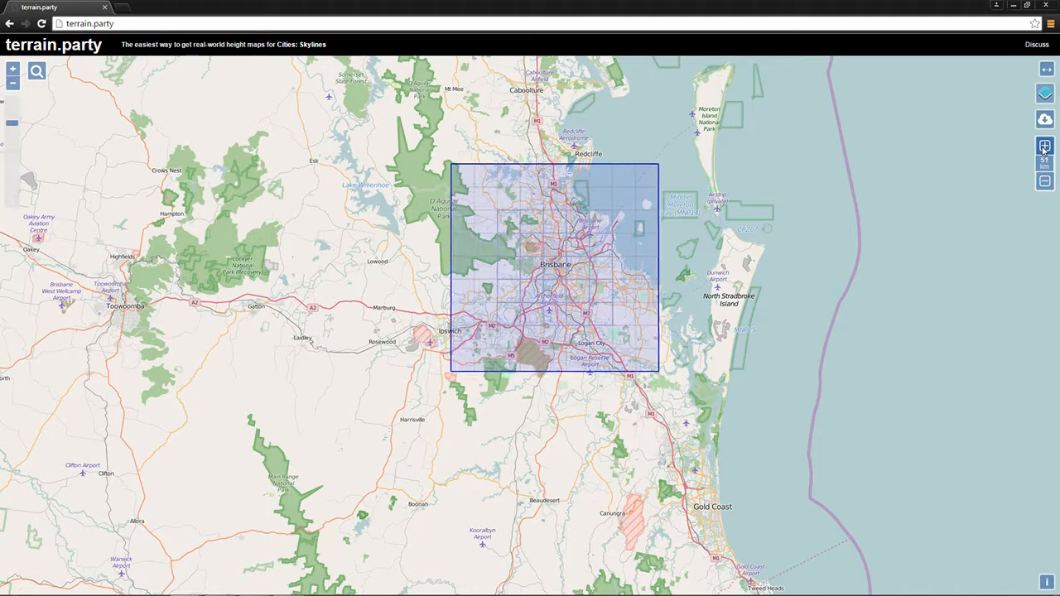
{"action": "left_click", "coordinate": [1044, 149]}
{"action": "left_click", "coordinate": [1044, 148]}
{"action": "left_click", "coordinate": [1044, 147]}
{"action": "left_click", "coordinate": [1044, 148]}
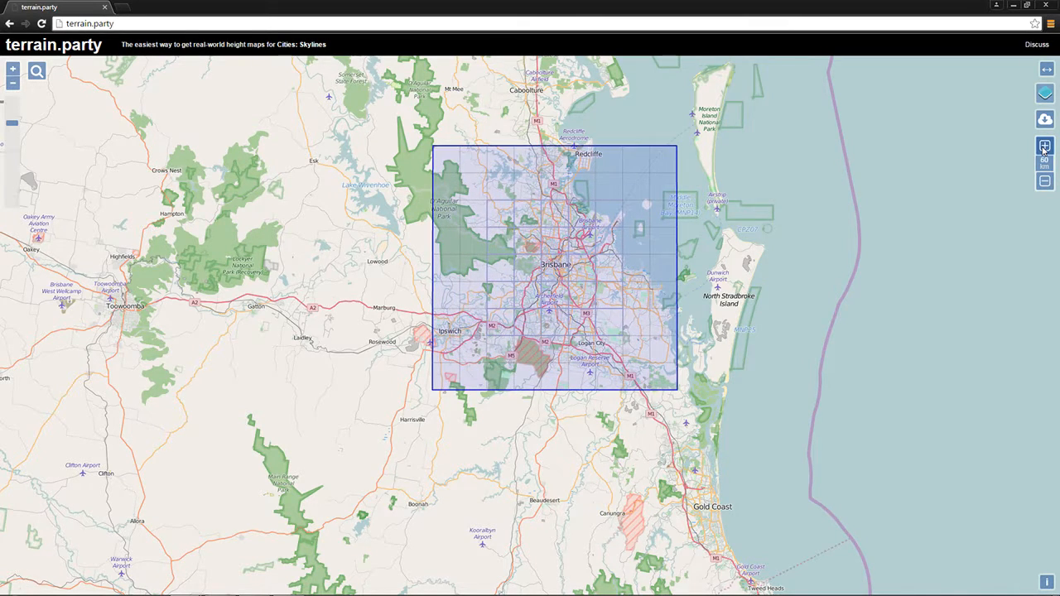
Step: Shift the 60 km selection square westward so it covers D'Aguilar National Park, Ipswich and Brisbane
{"action": "left_click_drag", "start_coordinate": [553, 265], "coordinate": [550, 288]}
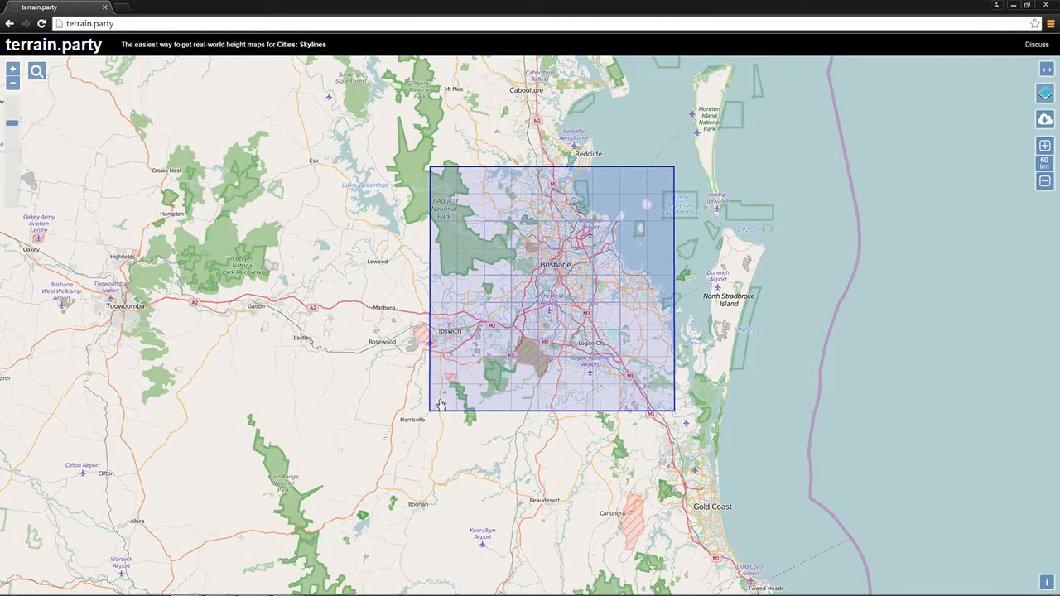
{"action": "left_click_drag", "start_coordinate": [491, 295], "coordinate": [426, 265]}
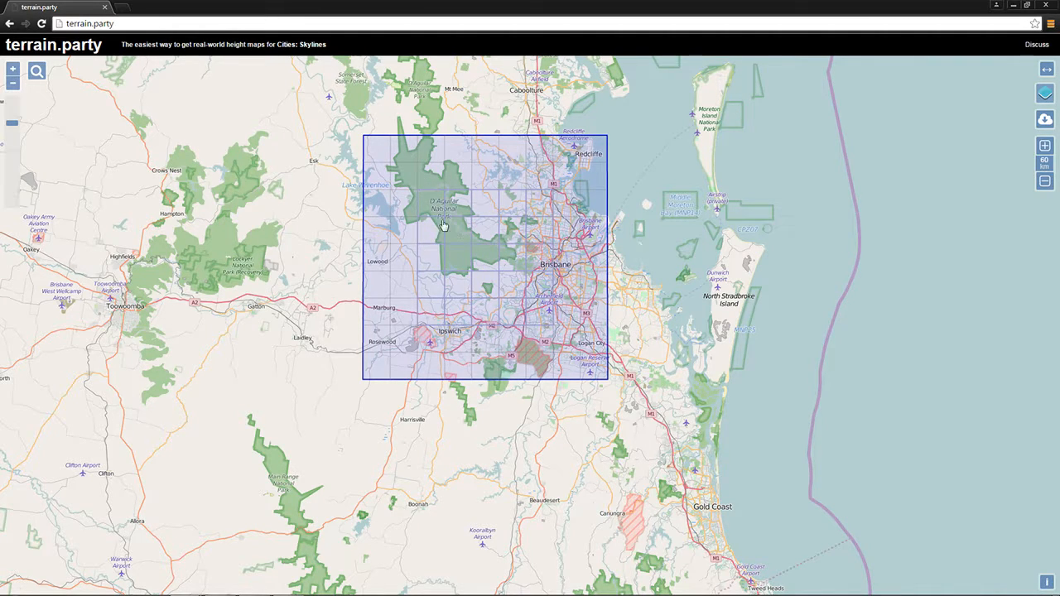
{"action": "left_click_drag", "start_coordinate": [455, 229], "coordinate": [454, 242]}
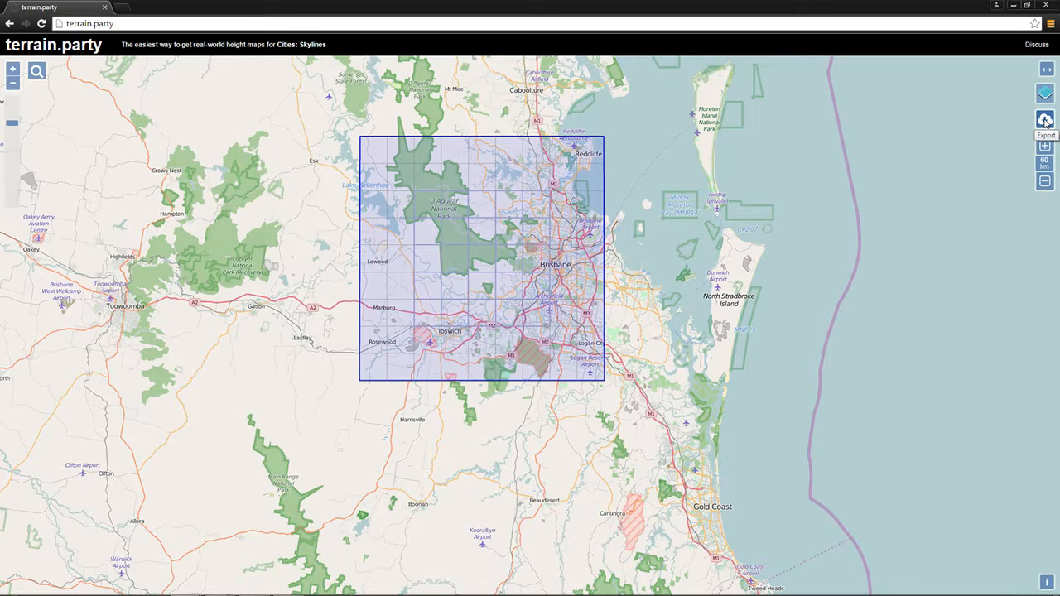
Step: Leave the browser and view the height map files in the Brisbane terrain folder under E:, Game Assets, Terrain
{"action": "left_click", "coordinate": [1043, 7]}
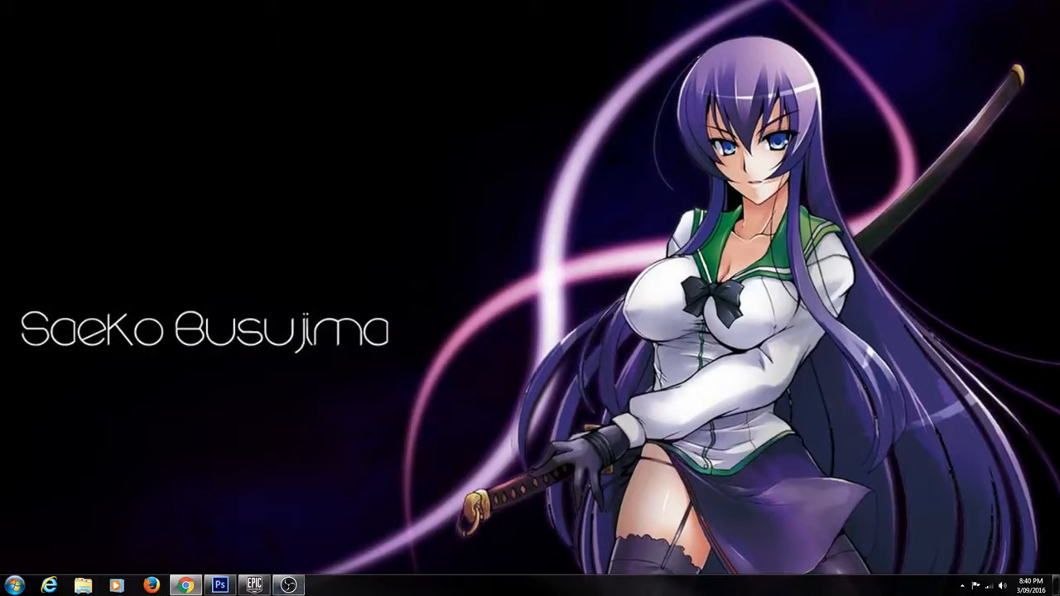
{"action": "left_click", "coordinate": [87, 585]}
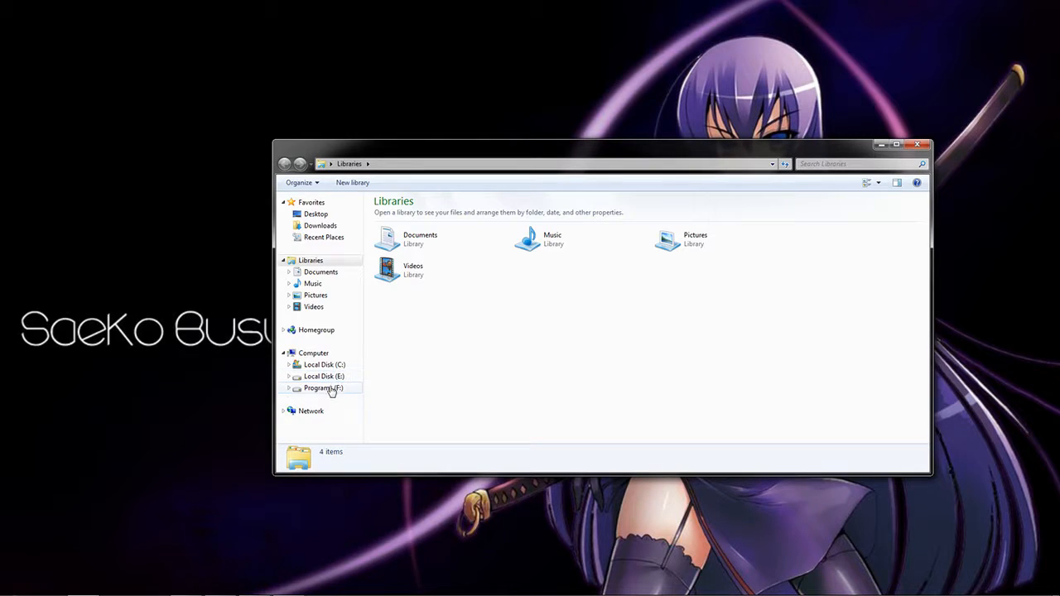
{"action": "left_click", "coordinate": [327, 377]}
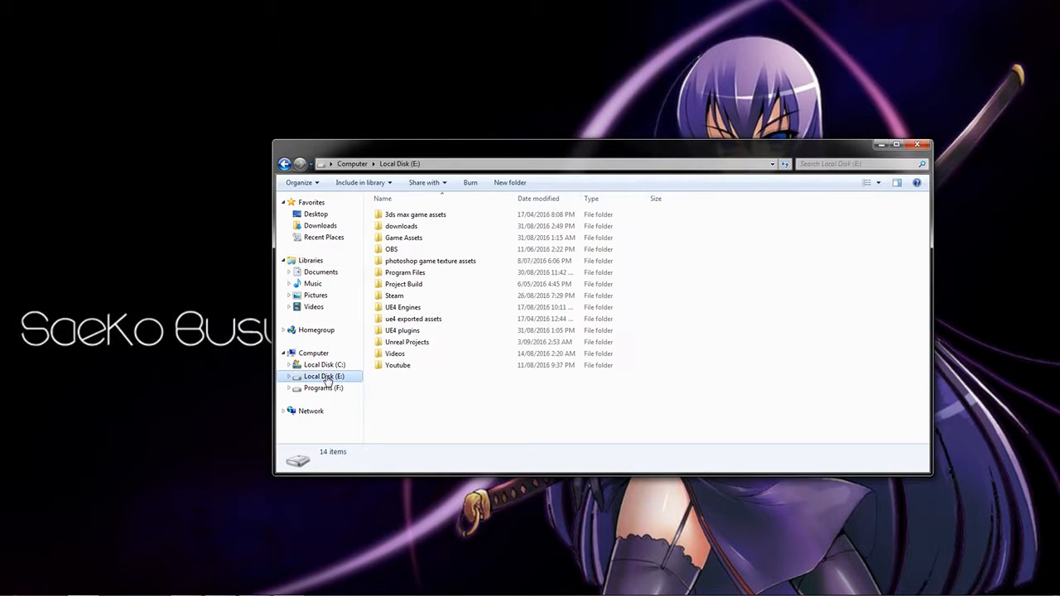
{"action": "double_click", "coordinate": [420, 238]}
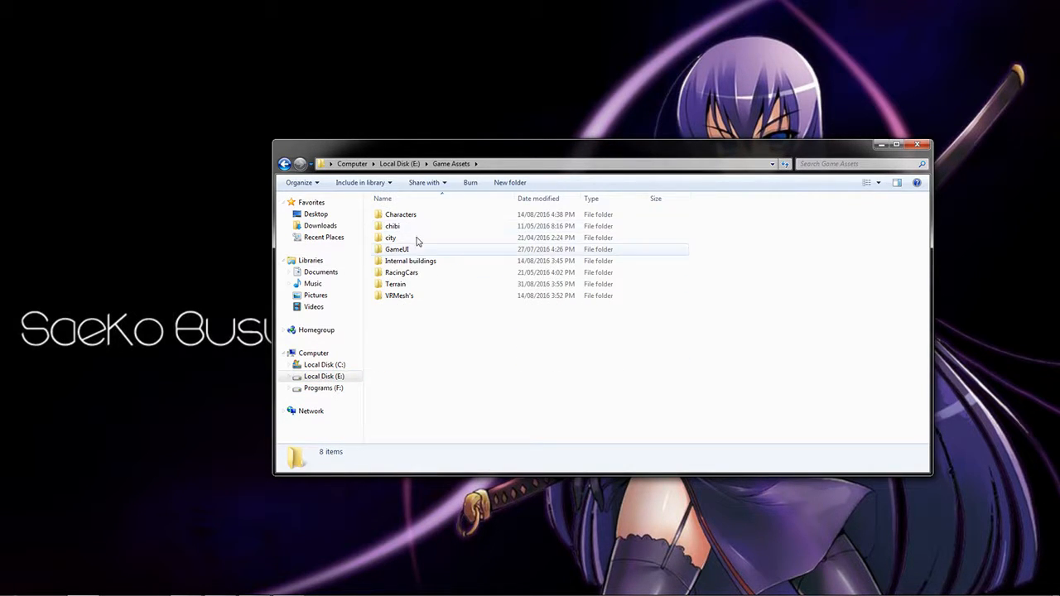
{"action": "double_click", "coordinate": [417, 286]}
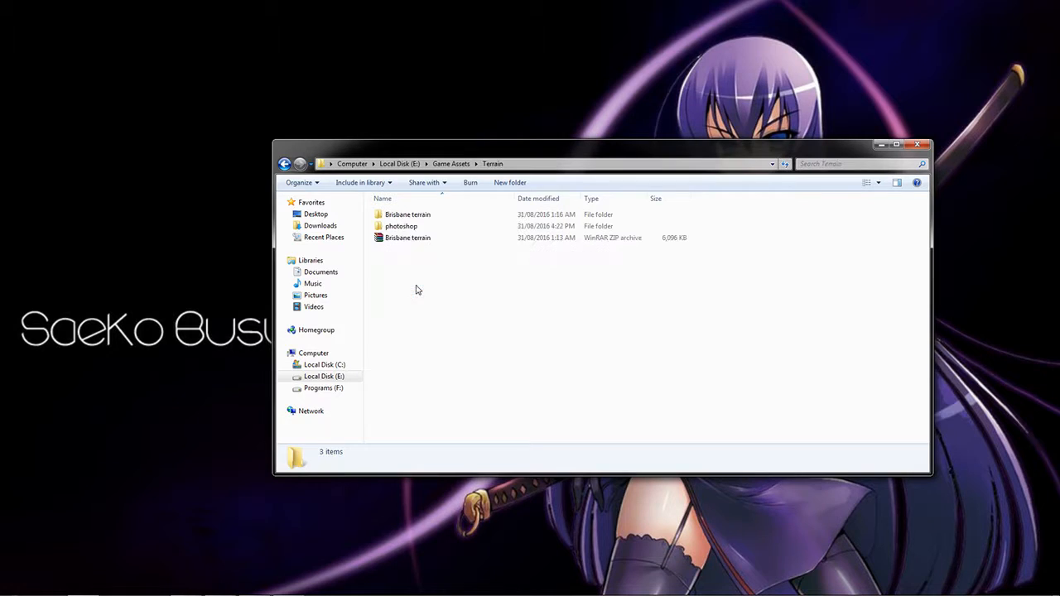
{"action": "double_click", "coordinate": [416, 217]}
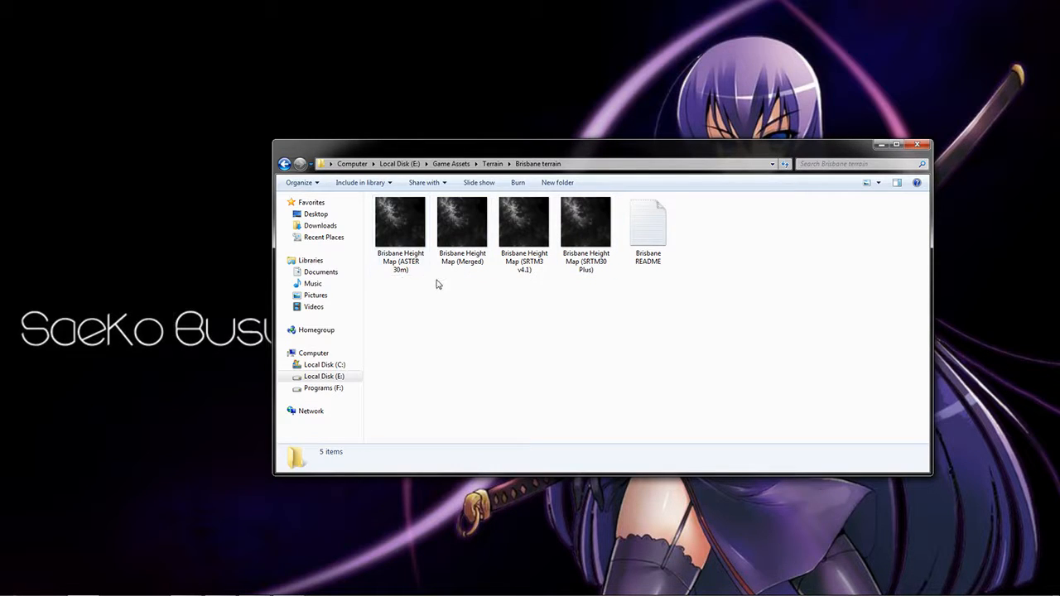
{"action": "mouse_move", "coordinate": [451, 260]}
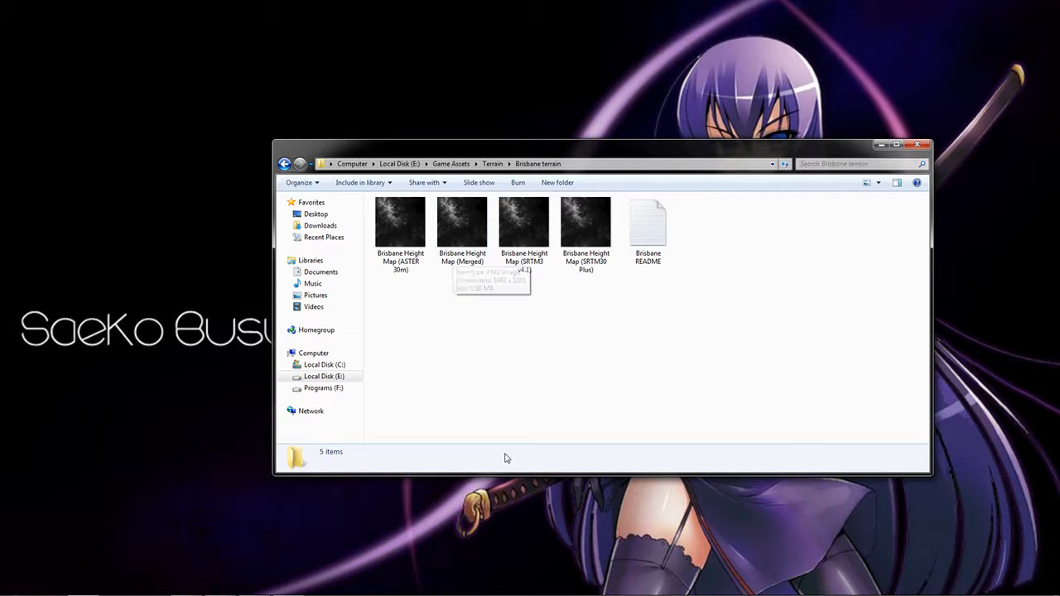
Step: Switch to Photoshop and open Brisbane Height Map (Merged) from the Brisbane terrain folder under E:, Game Assets, Terrain
{"action": "mouse_move", "coordinate": [510, 595]}
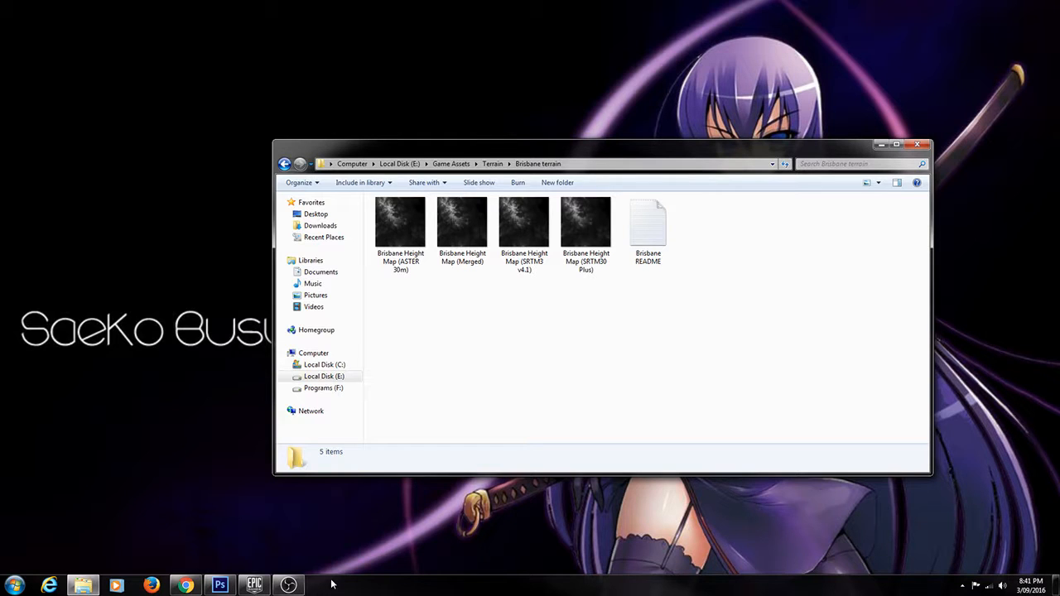
{"action": "left_click", "coordinate": [220, 585]}
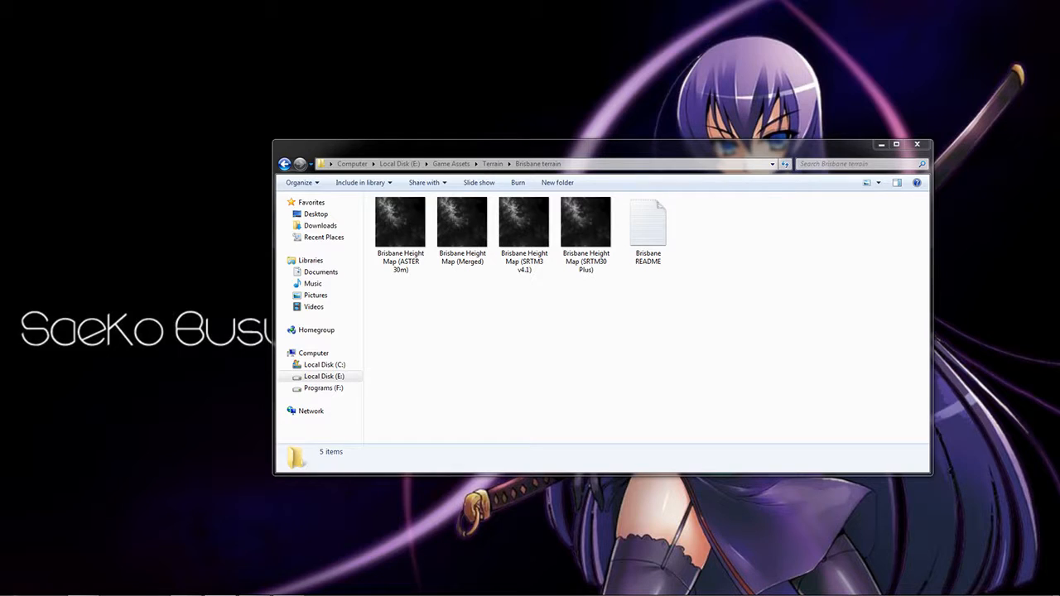
{"action": "left_click_drag", "start_coordinate": [0, 44], "coordinate": [593, 1]}
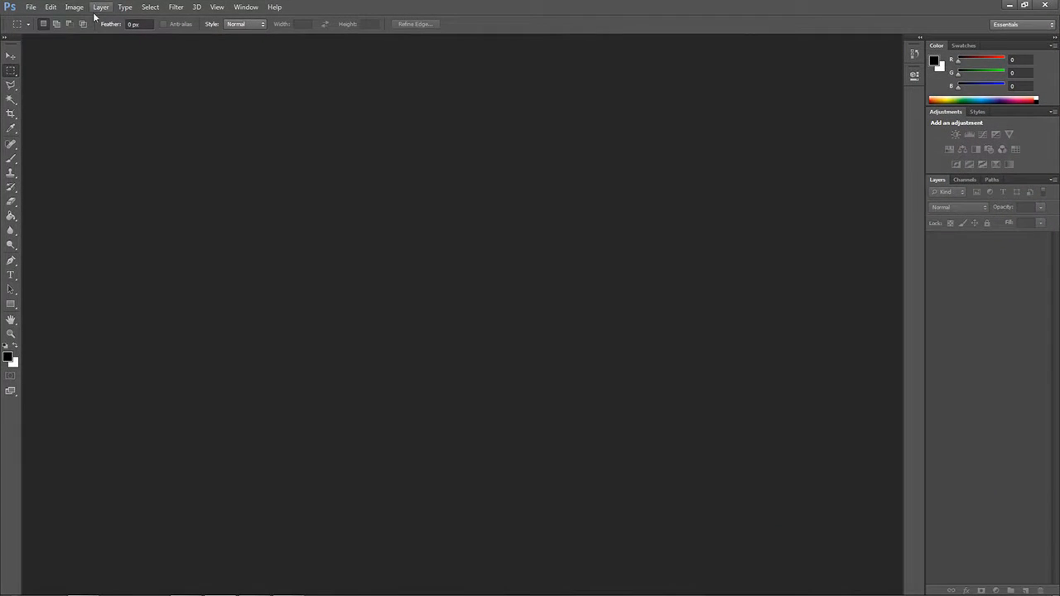
{"action": "left_click", "coordinate": [30, 8]}
{"action": "left_click", "coordinate": [37, 25]}
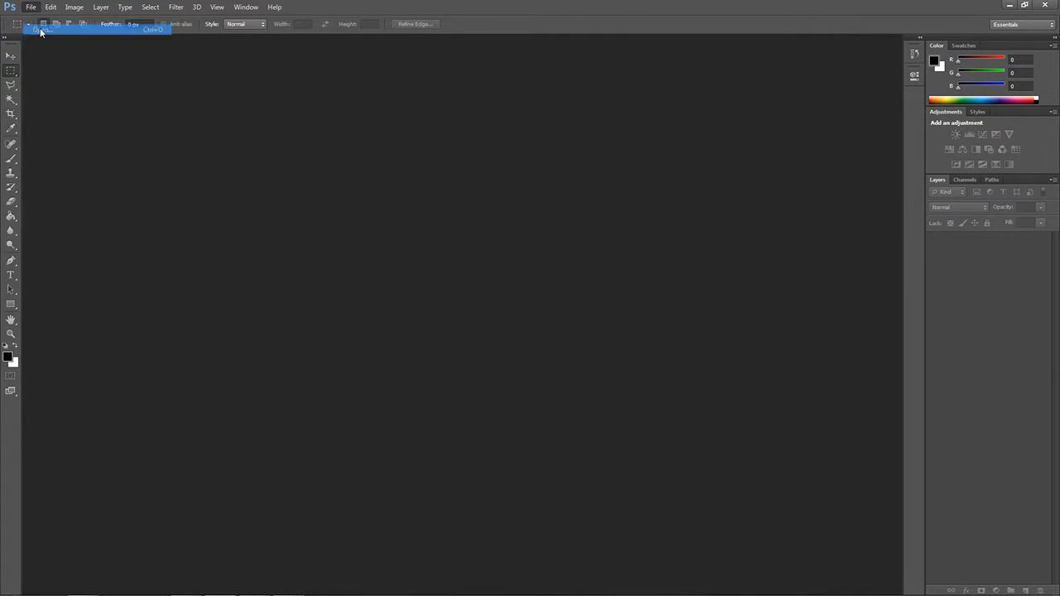
{"action": "left_click", "coordinate": [402, 263]}
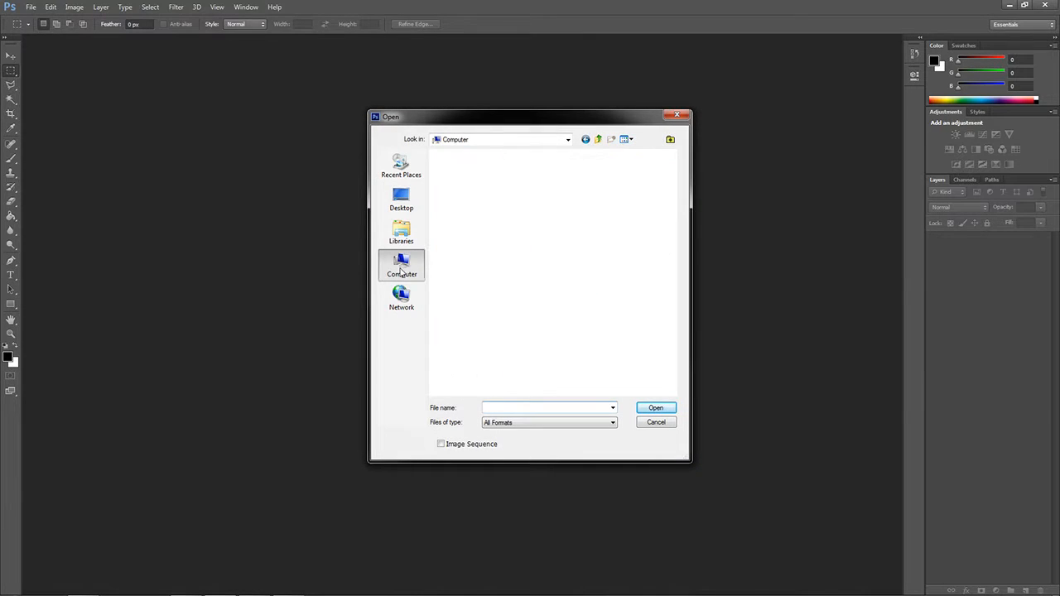
{"action": "double_click", "coordinate": [482, 203]}
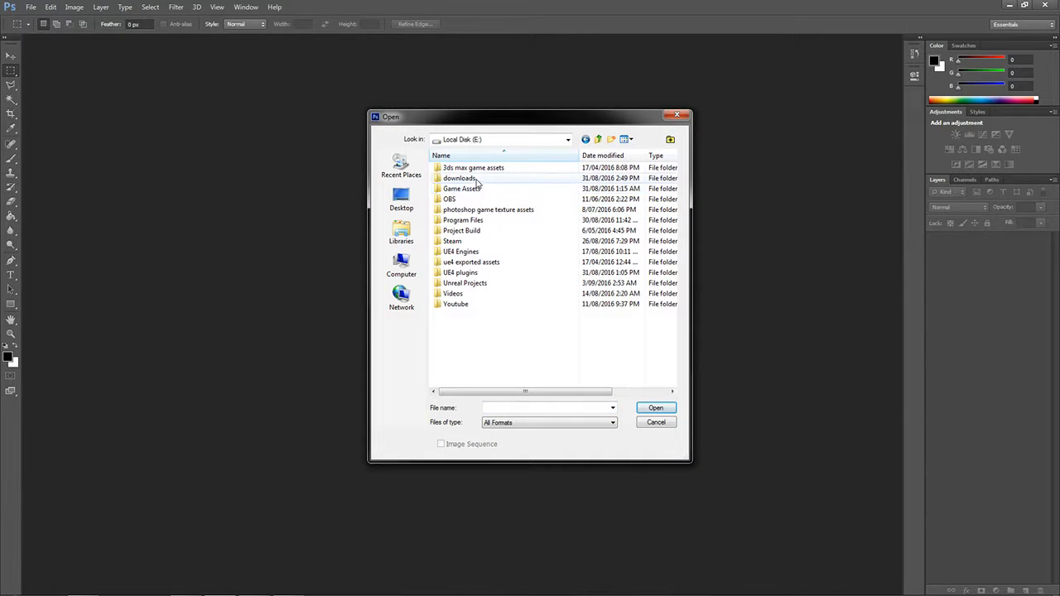
{"action": "double_click", "coordinate": [472, 190]}
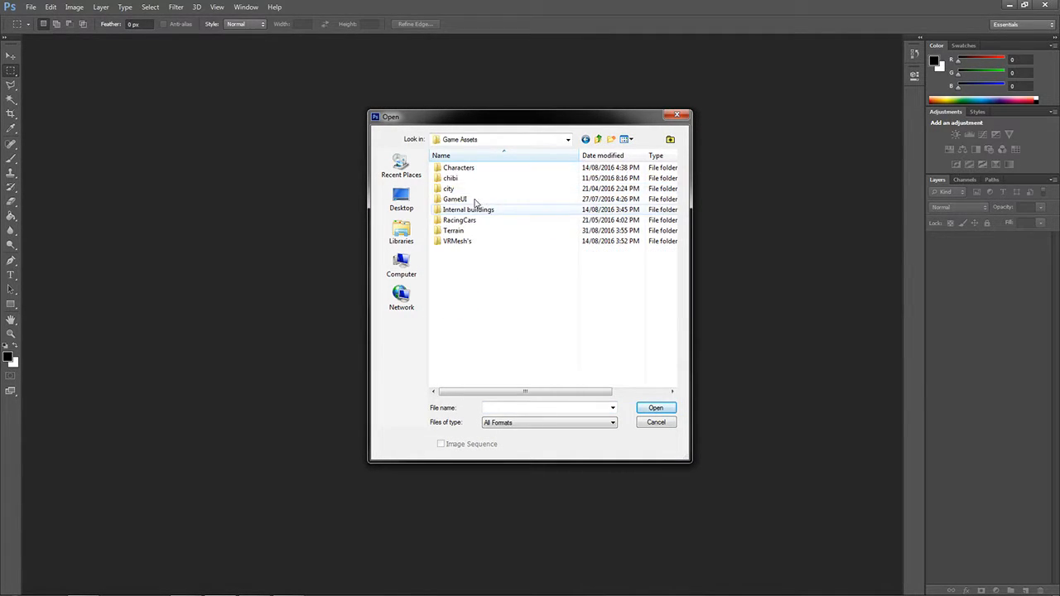
{"action": "double_click", "coordinate": [454, 230]}
{"action": "double_click", "coordinate": [466, 165]}
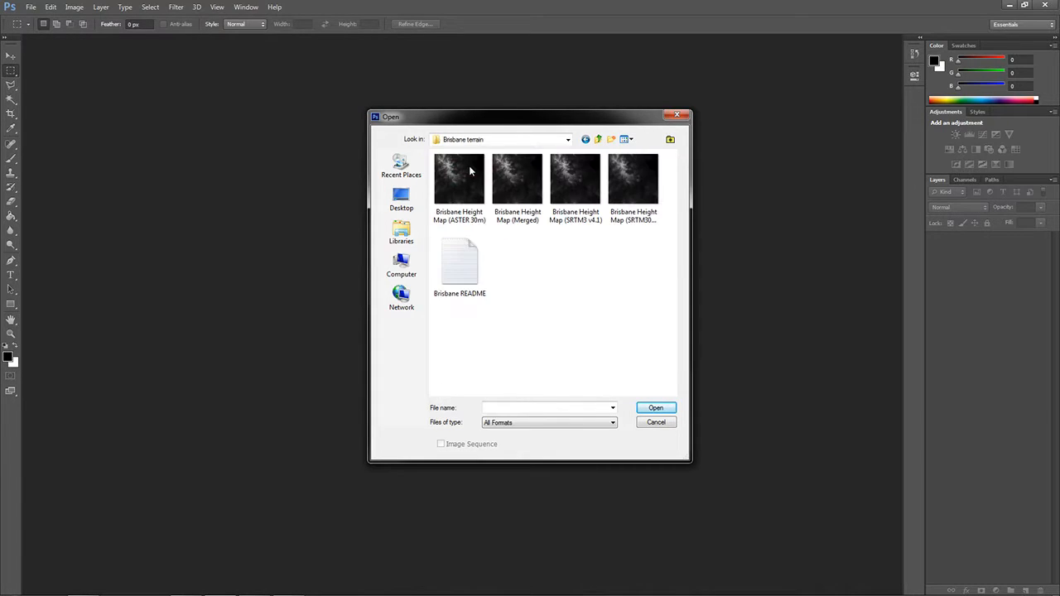
{"action": "left_click", "coordinate": [517, 186]}
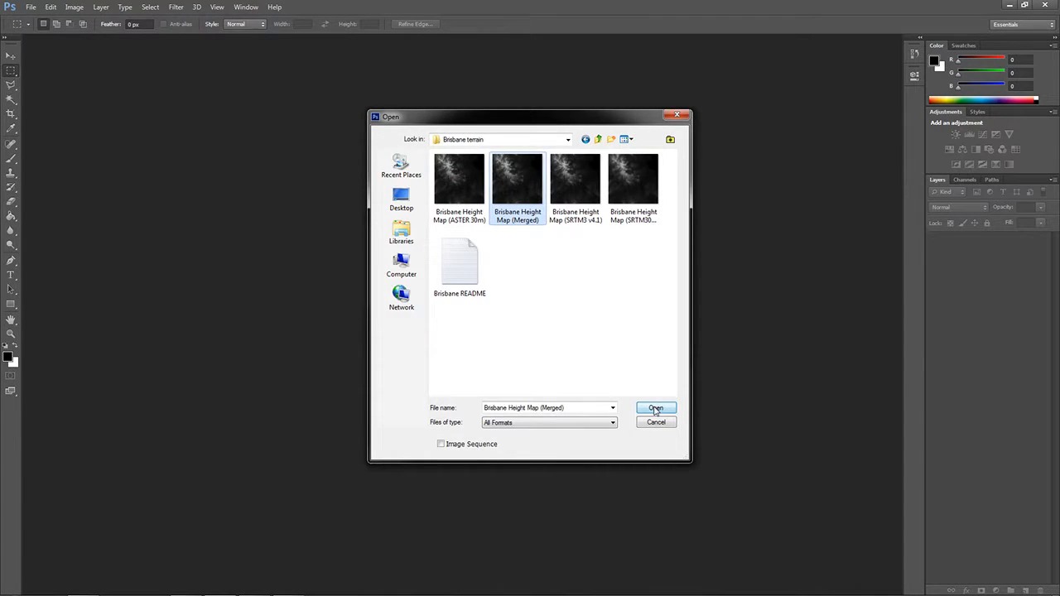
{"action": "left_click", "coordinate": [655, 407]}
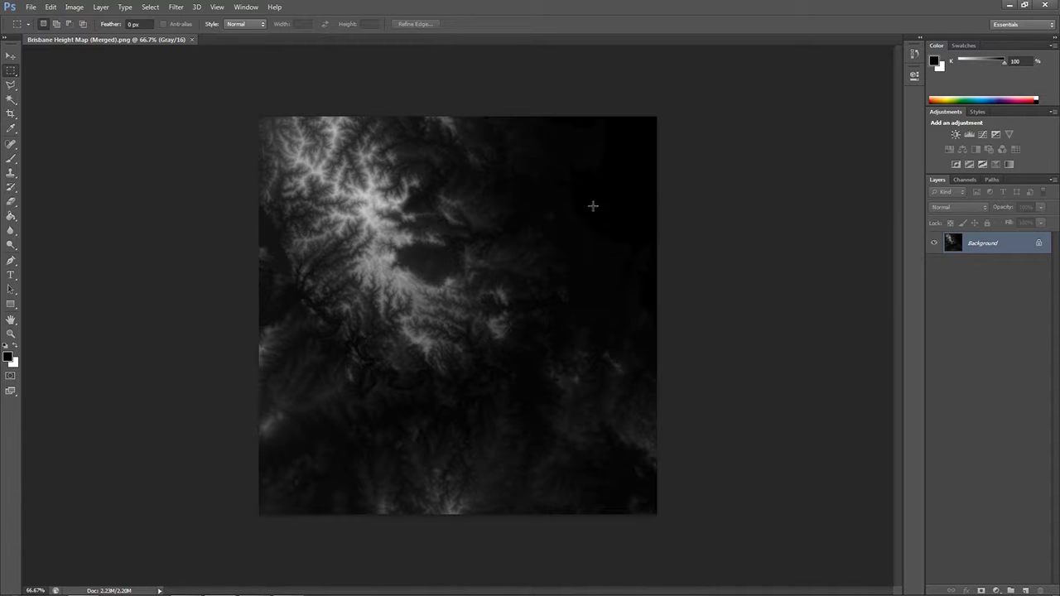
Step: Create a new document 8129 pixels wide and 8129 pixels high
{"action": "left_click", "coordinate": [30, 8]}
{"action": "left_click", "coordinate": [38, 20]}
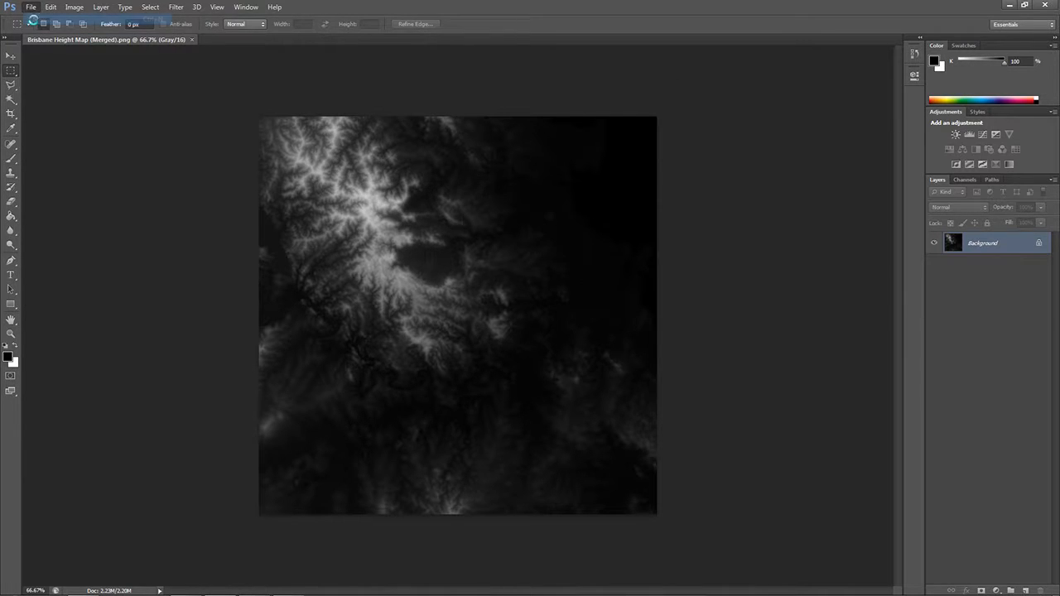
{"action": "double_click", "coordinate": [571, 165]}
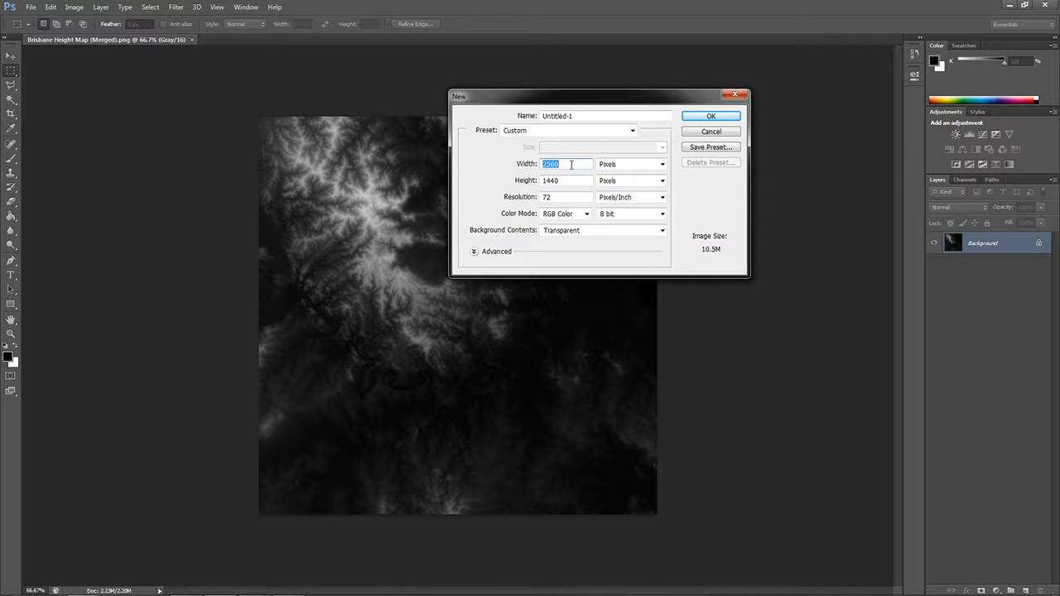
{"action": "type", "text": "8129"}
{"action": "key", "text": "Tab"}
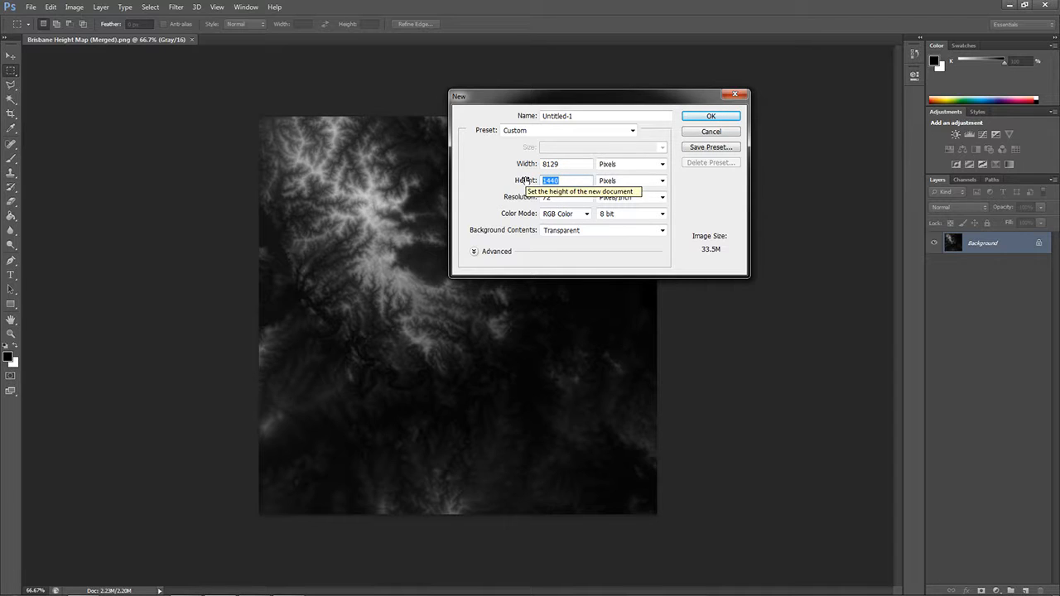
{"action": "type", "text": "8"}
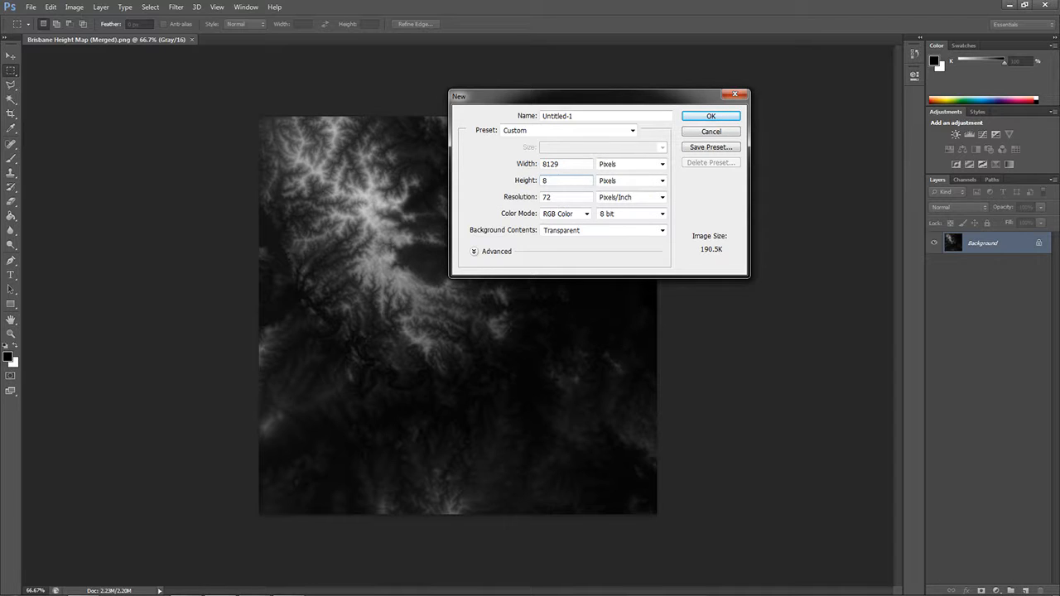
{"action": "type", "text": "129"}
{"action": "left_click", "coordinate": [710, 116]}
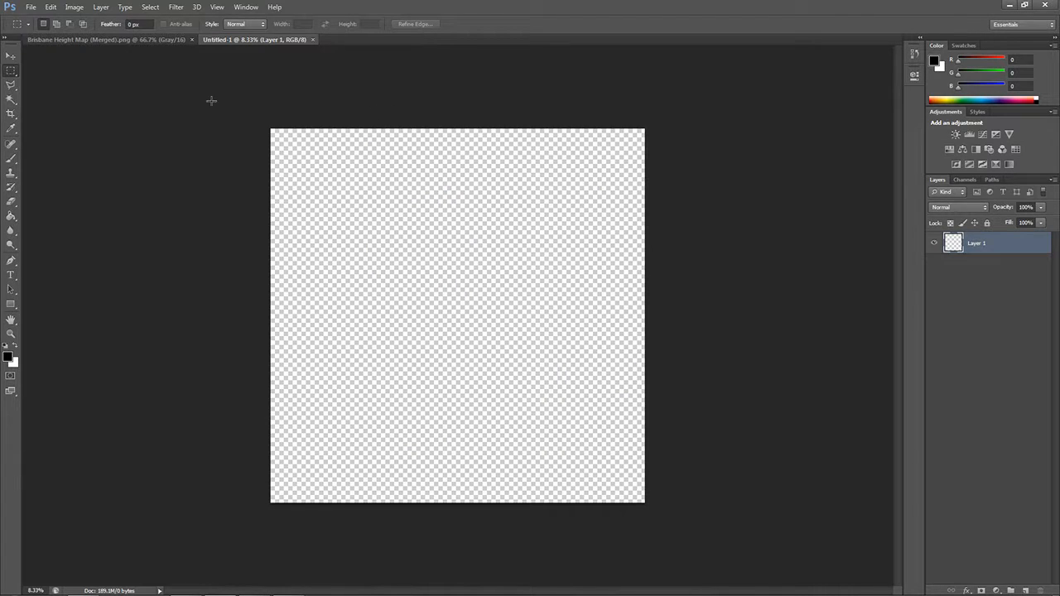
Step: Copy the entire Brisbane Height Map (Merged) image and paste it into the new 8129-pixel document
{"action": "left_click", "coordinate": [104, 41]}
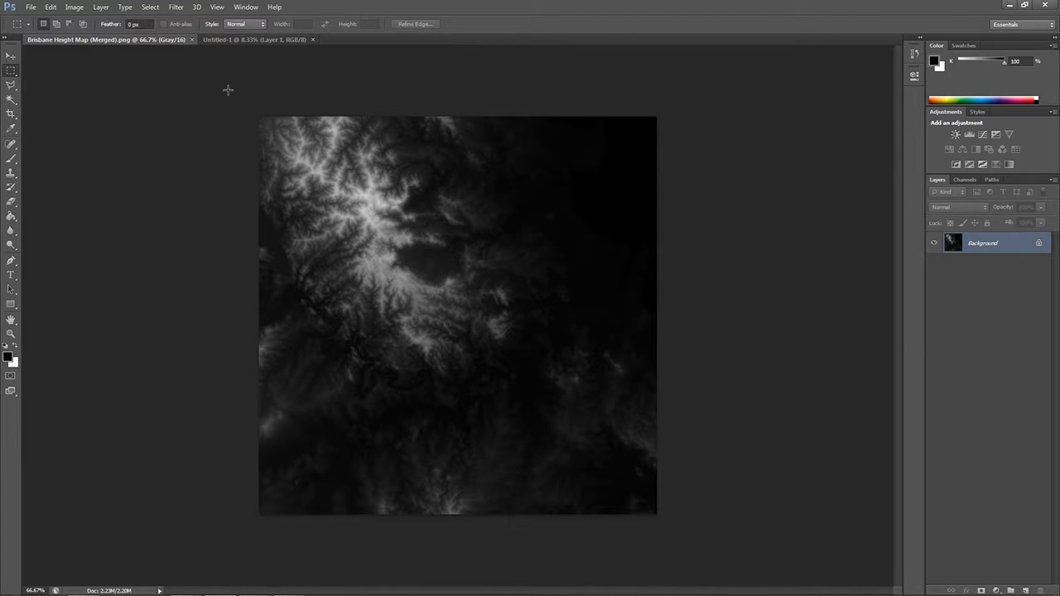
{"action": "left_click_drag", "start_coordinate": [228, 89], "coordinate": [693, 499]}
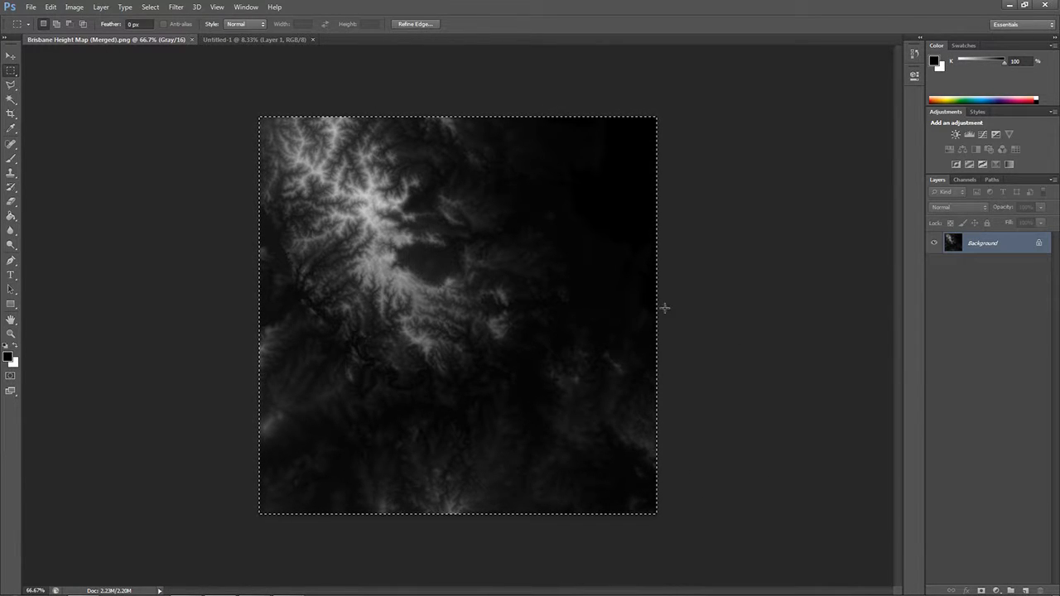
{"action": "left_click", "coordinate": [252, 39]}
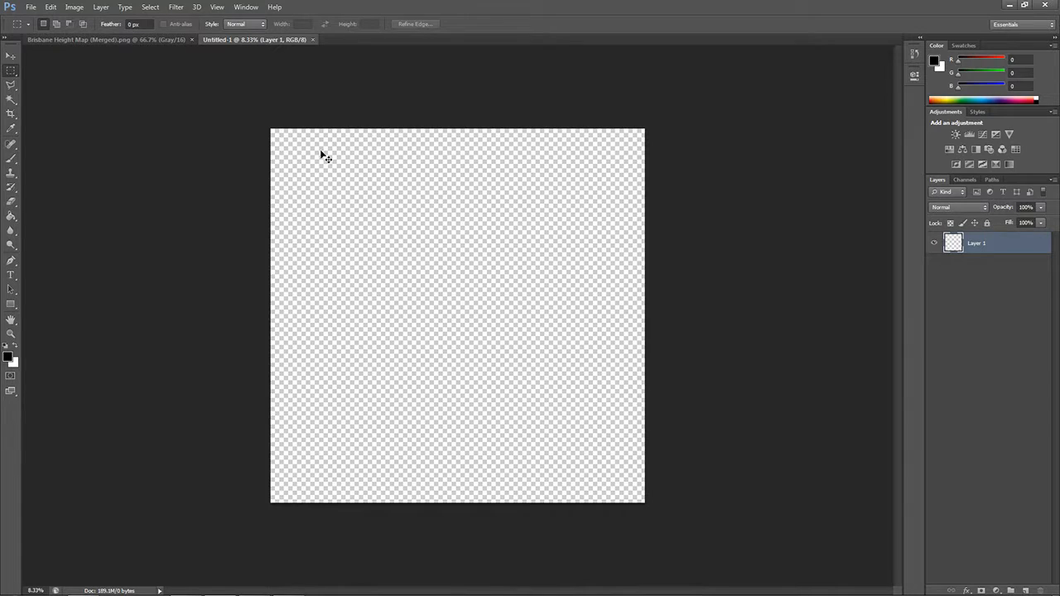
{"action": "key", "text": "ctrl+v"}
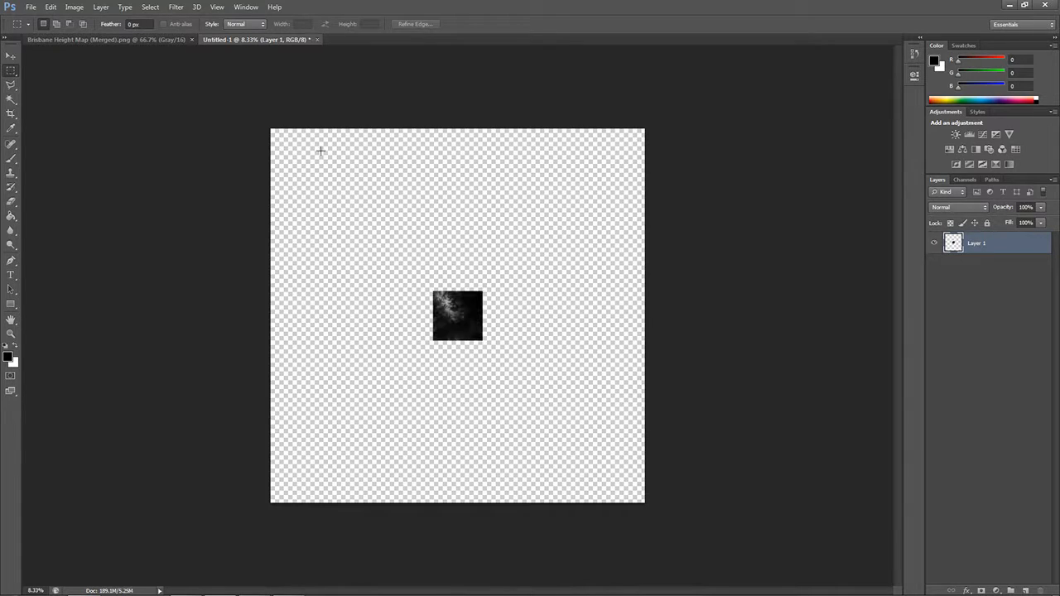
Step: Scale the pasted height map from its corners until it fills the whole canvas, and apply the transform
{"action": "left_click", "coordinate": [50, 6]}
{"action": "mouse_move", "coordinate": [70, 232]}
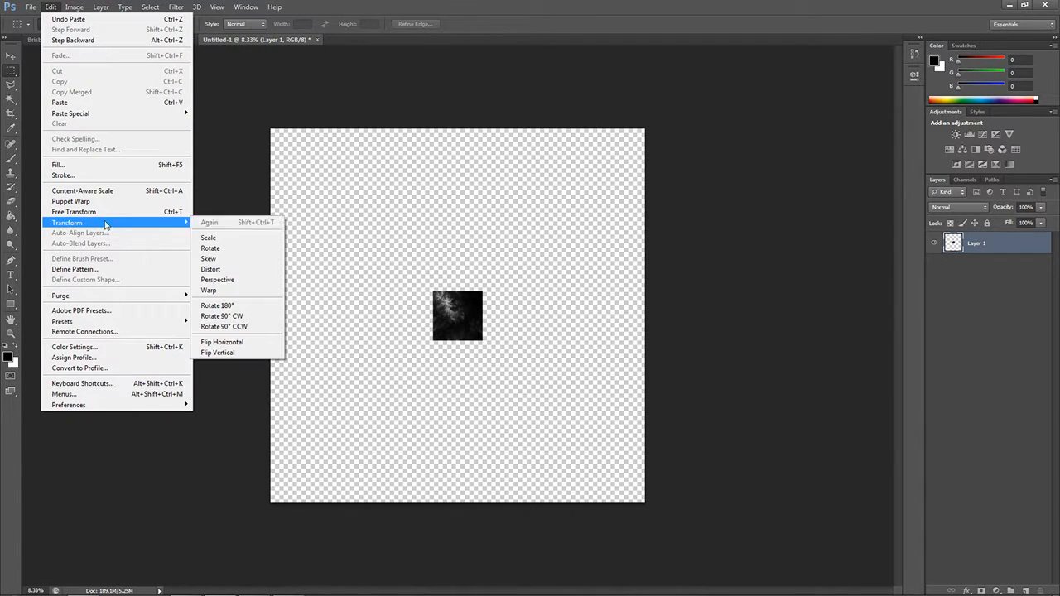
{"action": "left_click", "coordinate": [215, 239]}
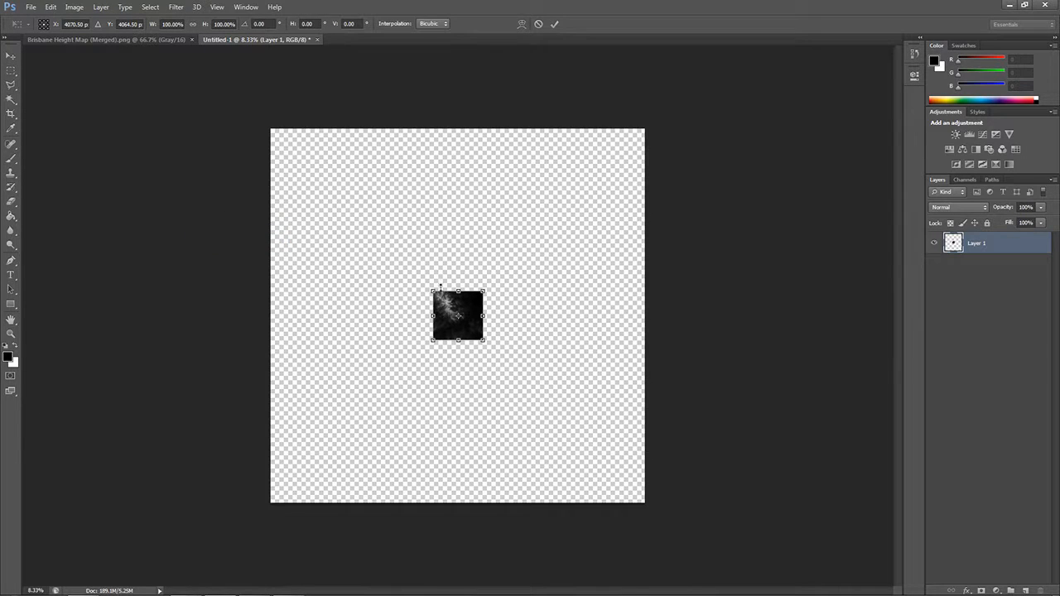
{"action": "left_click_drag", "start_coordinate": [432, 291], "coordinate": [271, 129]}
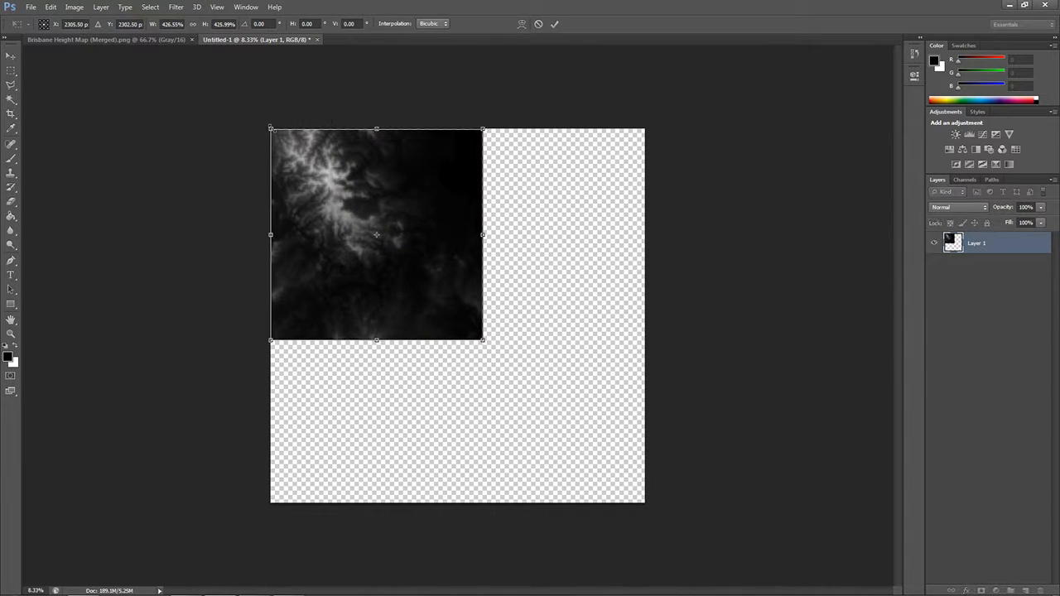
{"action": "left_click_drag", "start_coordinate": [482, 341], "coordinate": [644, 502]}
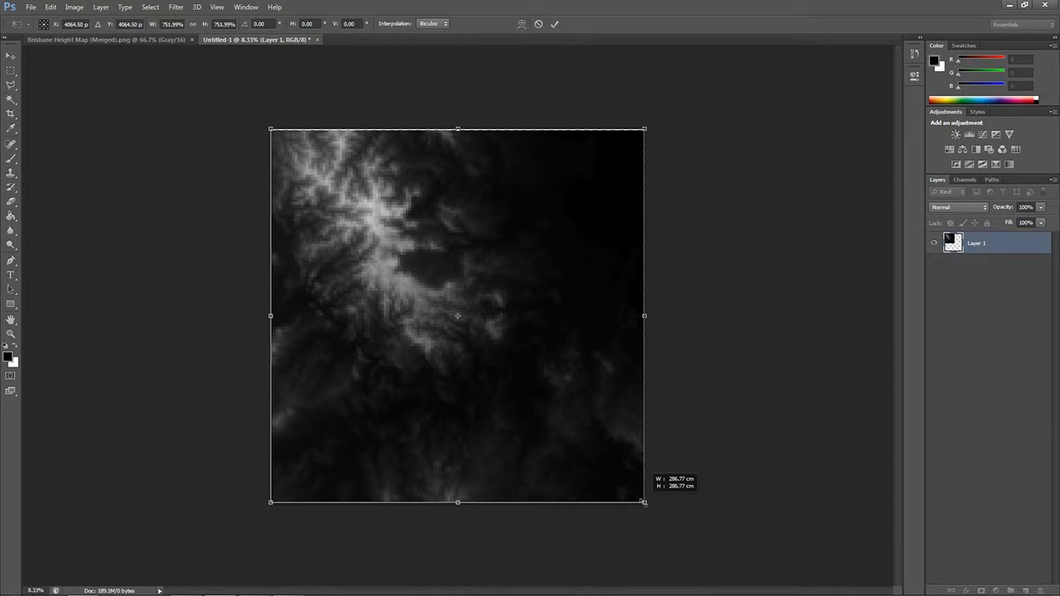
{"action": "left_click", "coordinate": [11, 56]}
{"action": "left_click", "coordinate": [469, 227]}
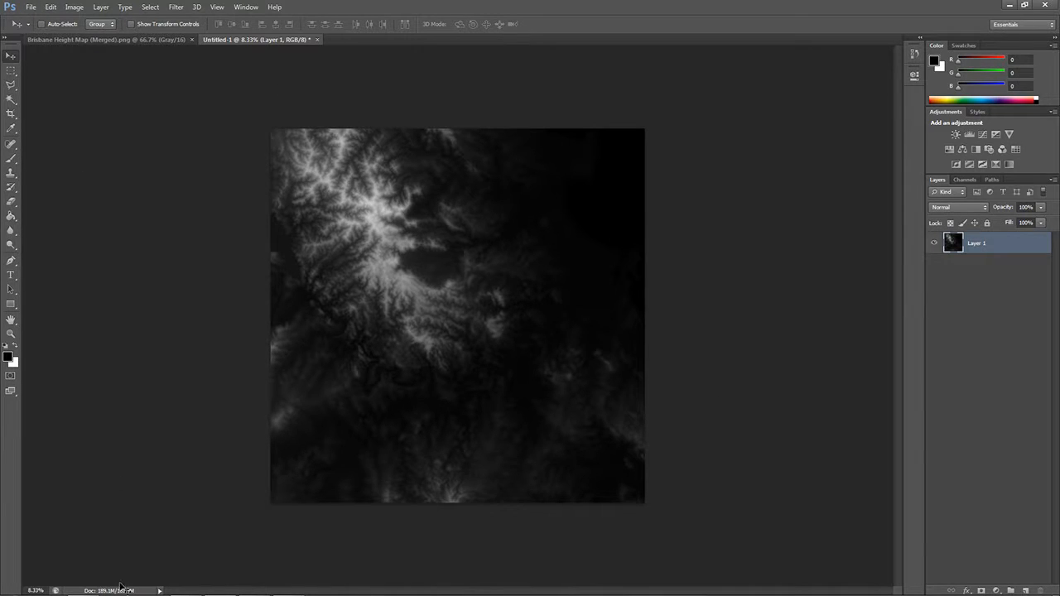
Step: Open Calculator and divide 8129 by 4 to work out the tile size
{"action": "left_click", "coordinate": [15, 585]}
{"action": "left_click", "coordinate": [23, 558]}
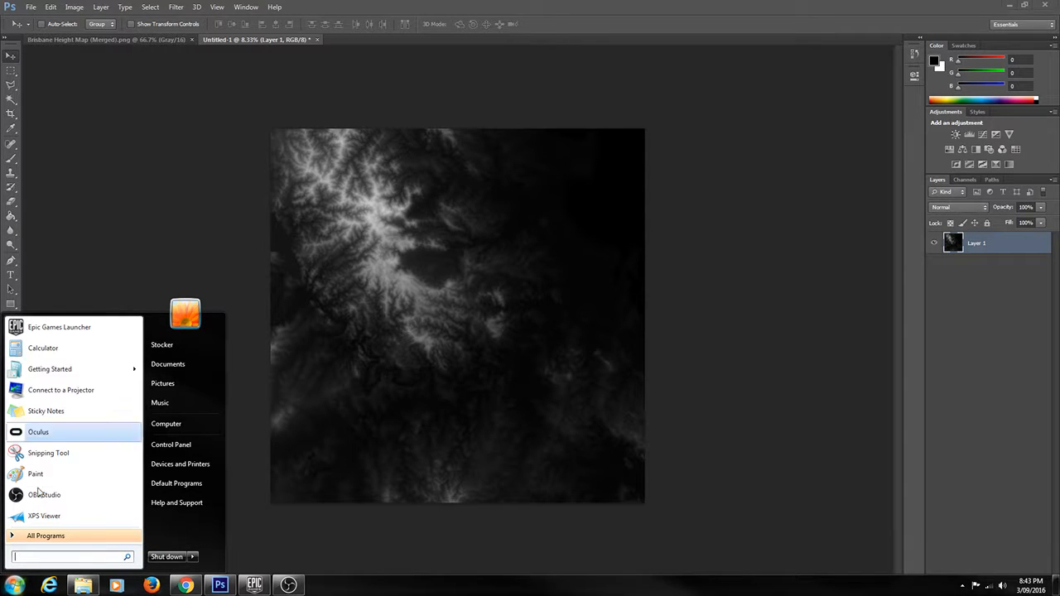
{"action": "left_click", "coordinate": [39, 351]}
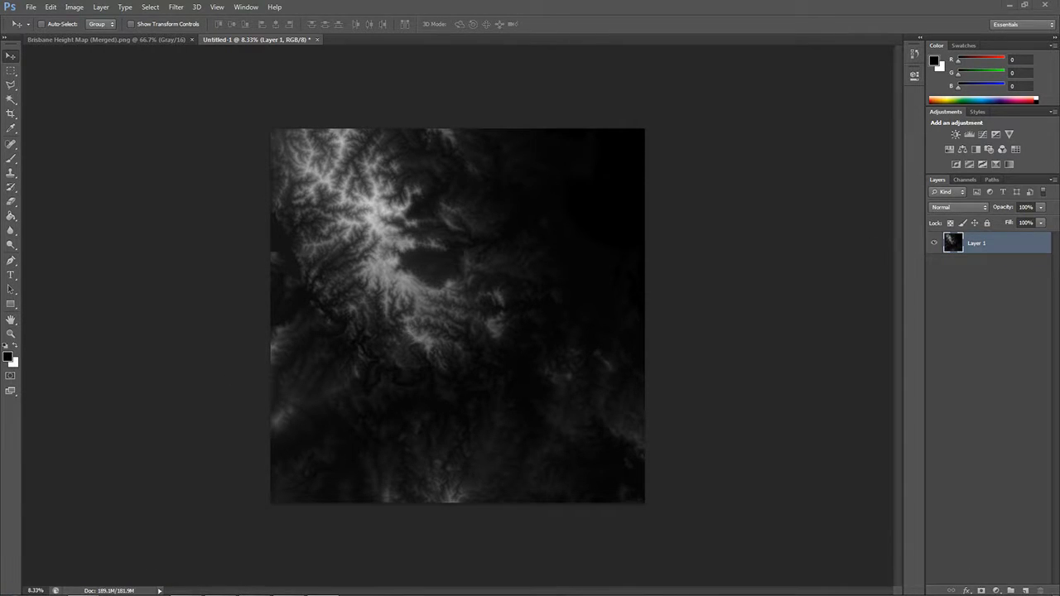
{"action": "left_click_drag", "start_coordinate": [789, 131], "coordinate": [681, 126]}
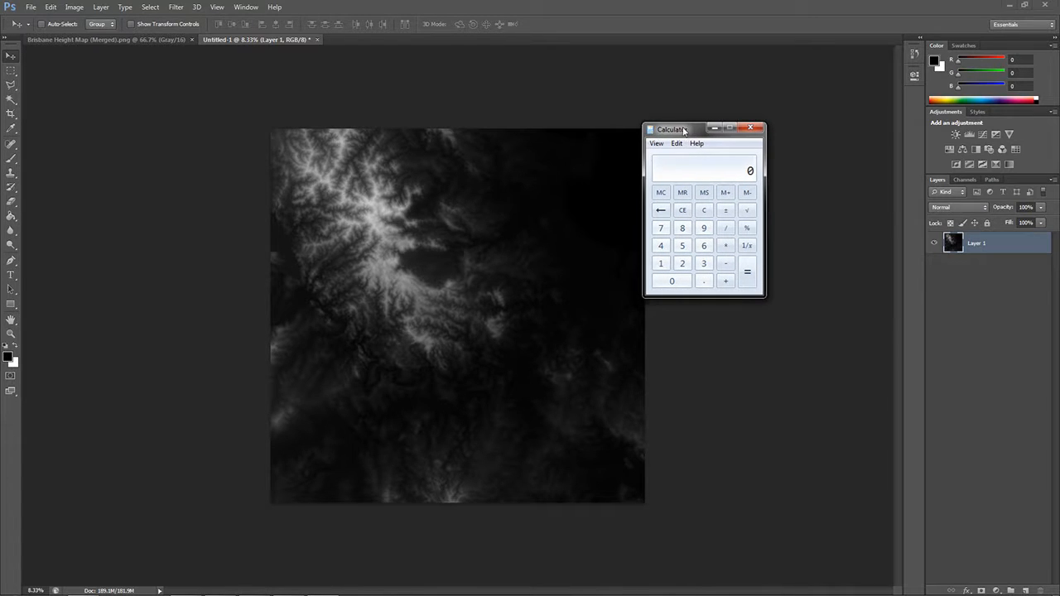
{"action": "left_click", "coordinate": [682, 228]}
{"action": "left_click", "coordinate": [661, 263]}
{"action": "left_click", "coordinate": [682, 264]}
{"action": "left_click", "coordinate": [703, 227]}
{"action": "left_click", "coordinate": [726, 230]}
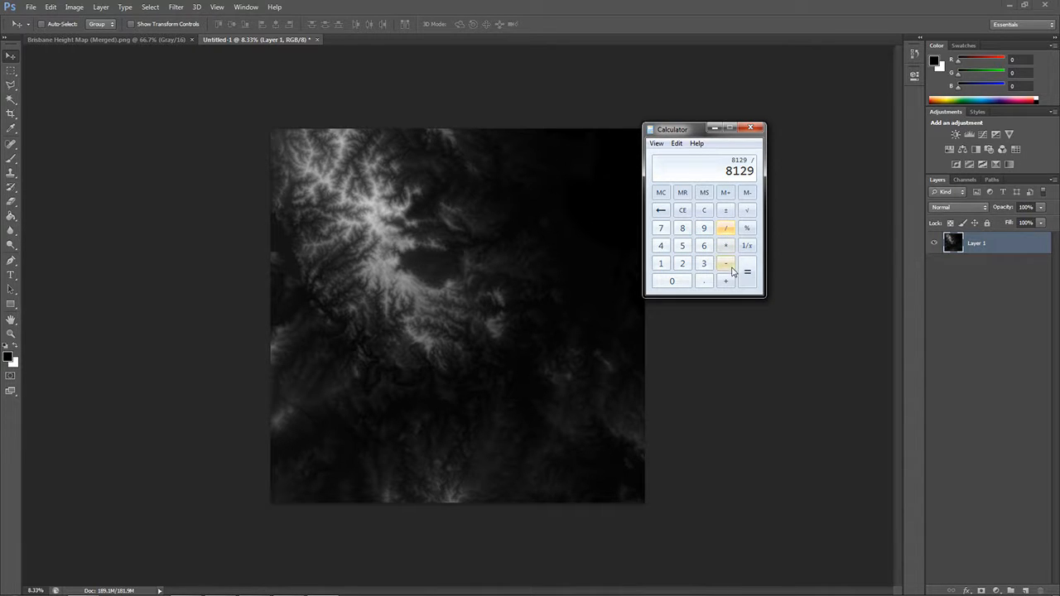
{"action": "left_click", "coordinate": [661, 245]}
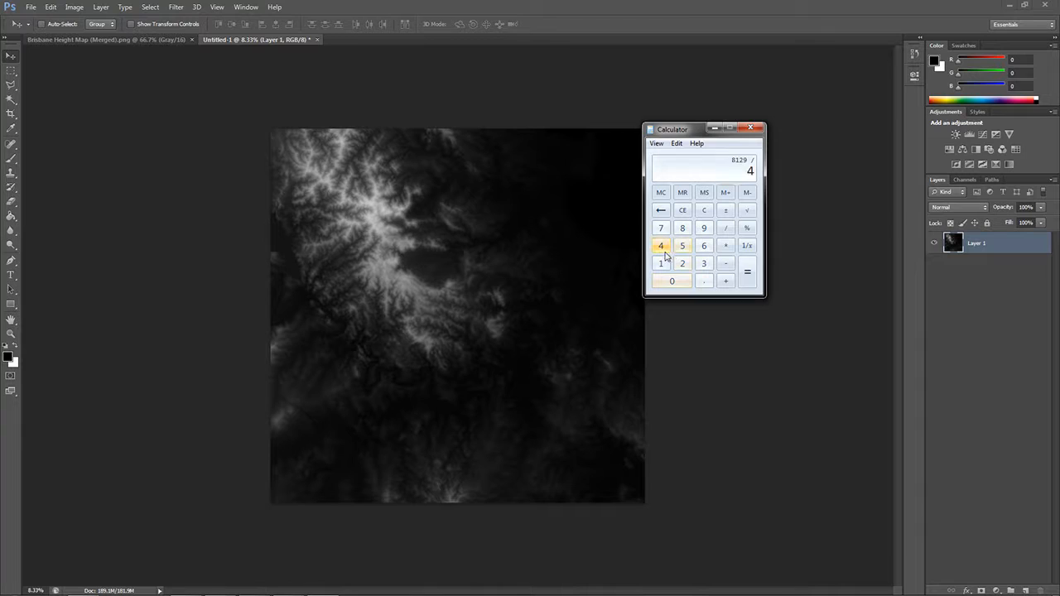
{"action": "left_click", "coordinate": [747, 271]}
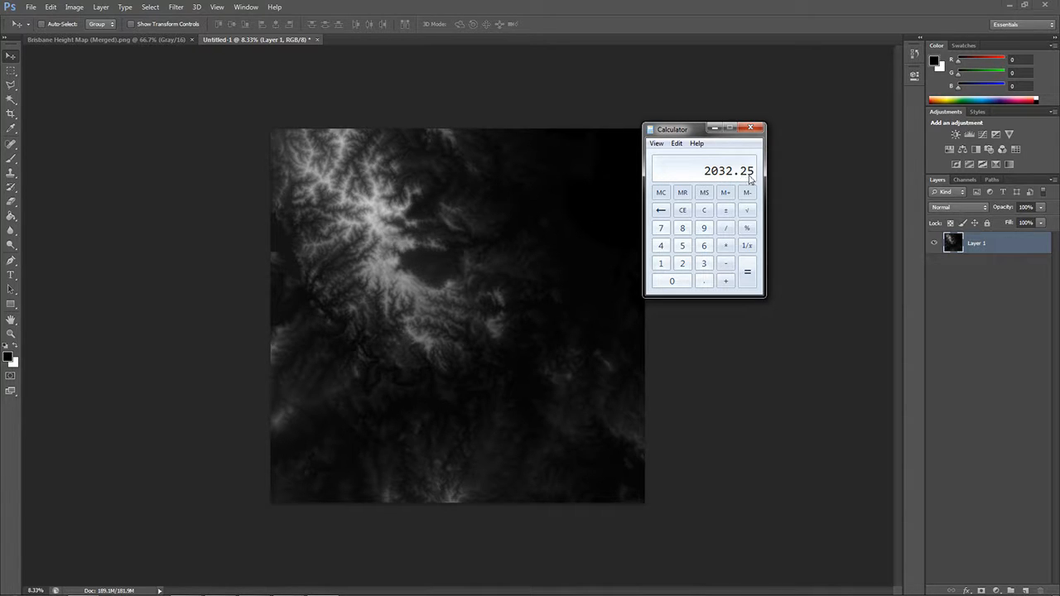
Step: Switch back to Photoshop and create a new document of 2033 by 2033 pixels
{"action": "left_click", "coordinate": [351, 5]}
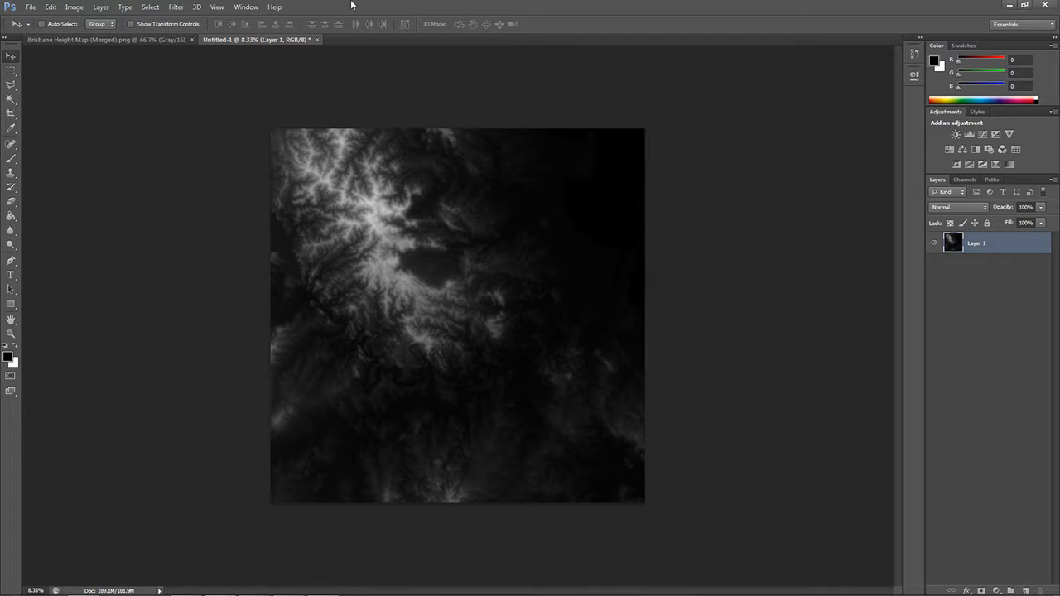
{"action": "left_click", "coordinate": [30, 7]}
{"action": "left_click", "coordinate": [32, 19]}
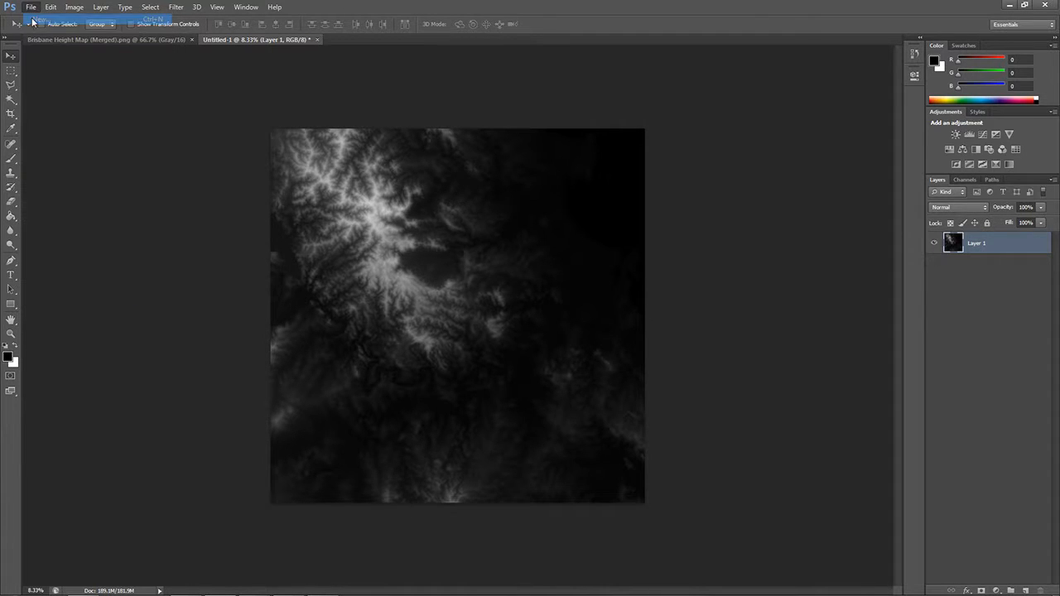
{"action": "double_click", "coordinate": [571, 163]}
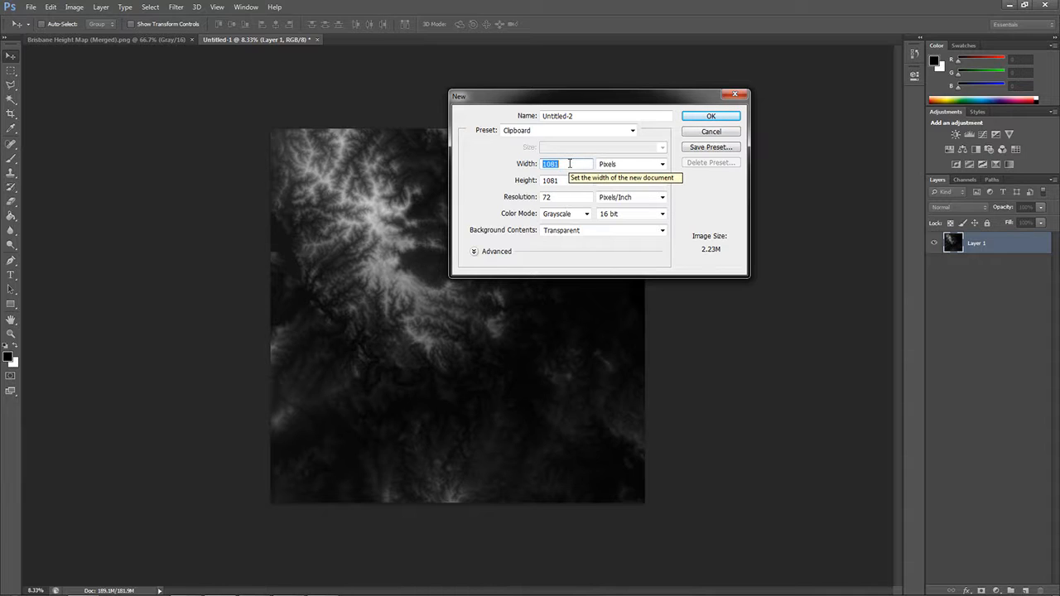
{"action": "type", "text": "20"}
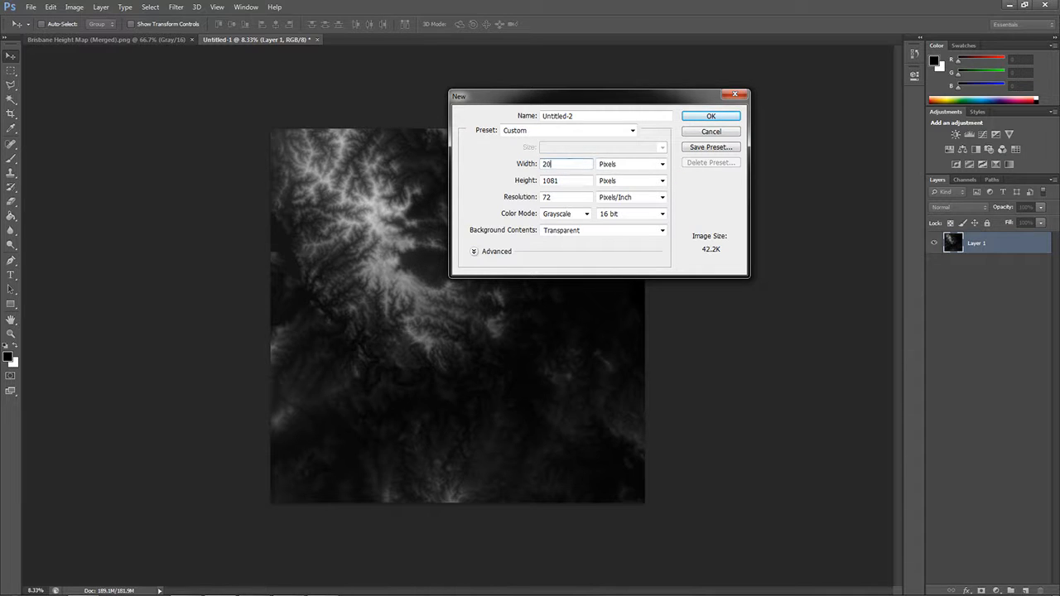
{"action": "type", "text": "33"}
{"action": "key", "text": "Tab"}
{"action": "type", "text": "2033"}
{"action": "key", "text": "Return"}
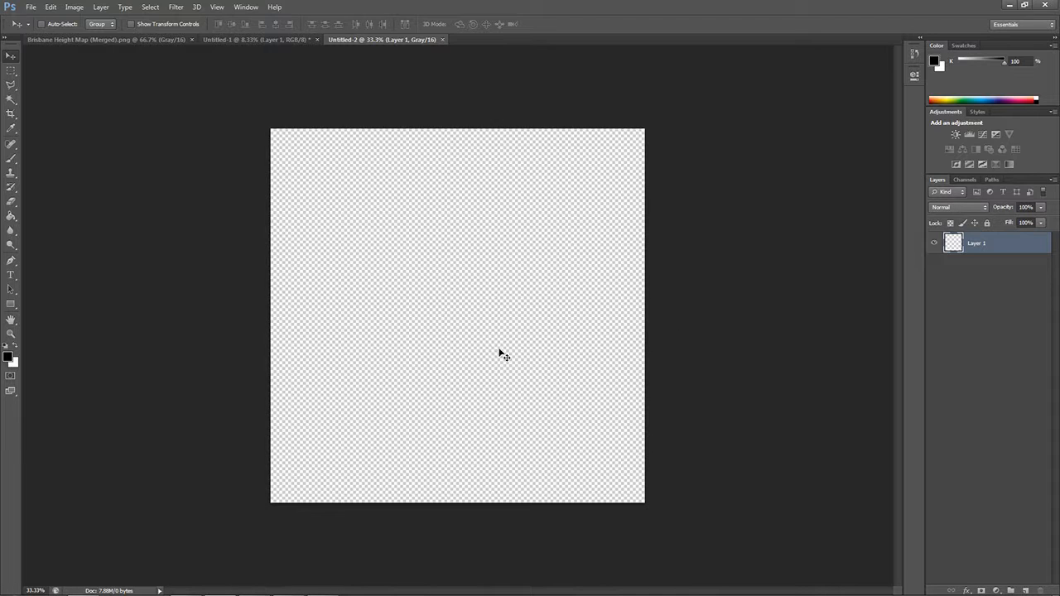
Step: In the 8129-pixel document, hide the height map layer and marquee-select a square about a quarter of the canvas width in the lower-left corner
{"action": "left_click", "coordinate": [281, 39]}
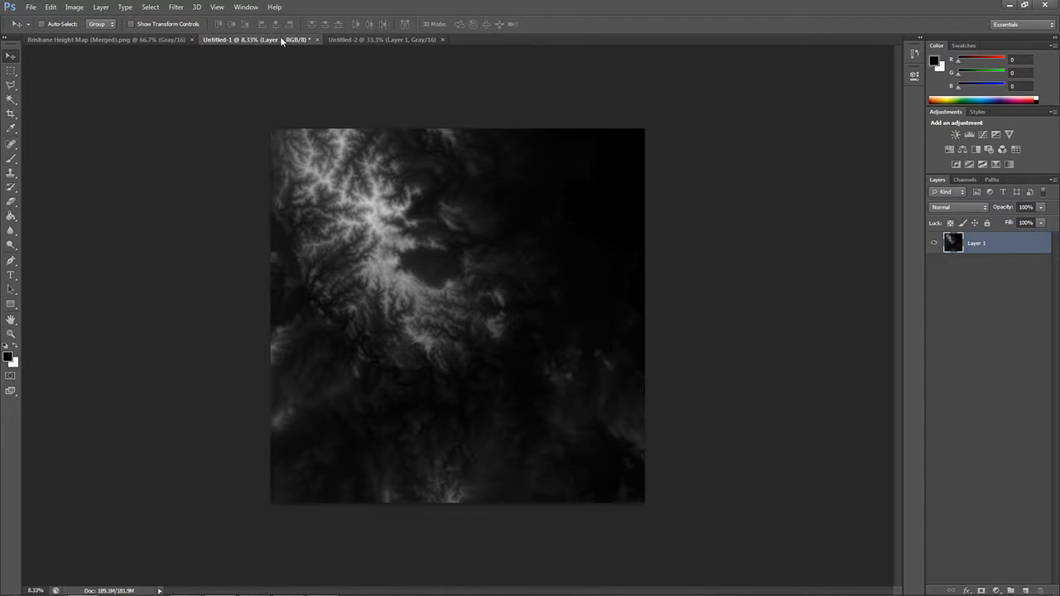
{"action": "left_click", "coordinate": [933, 246]}
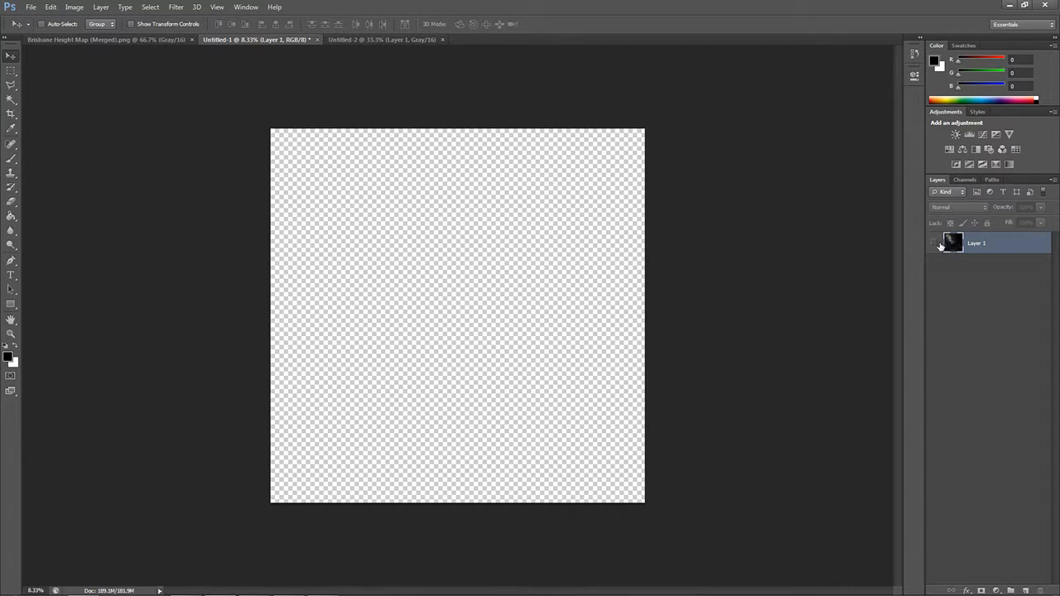
{"action": "left_click", "coordinate": [10, 71]}
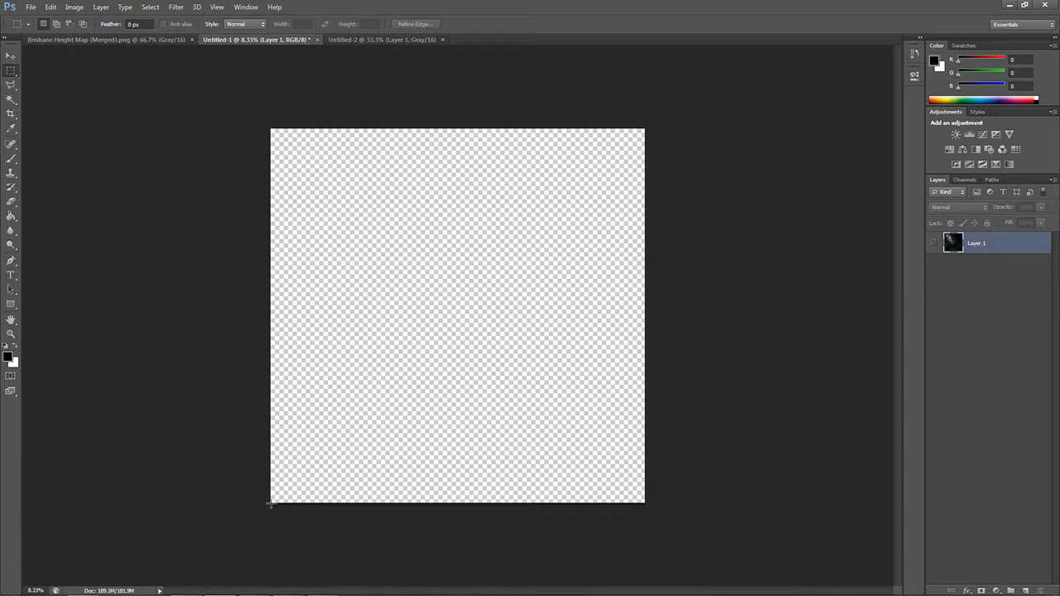
{"action": "left_click_drag", "start_coordinate": [268, 503], "coordinate": [368, 406]}
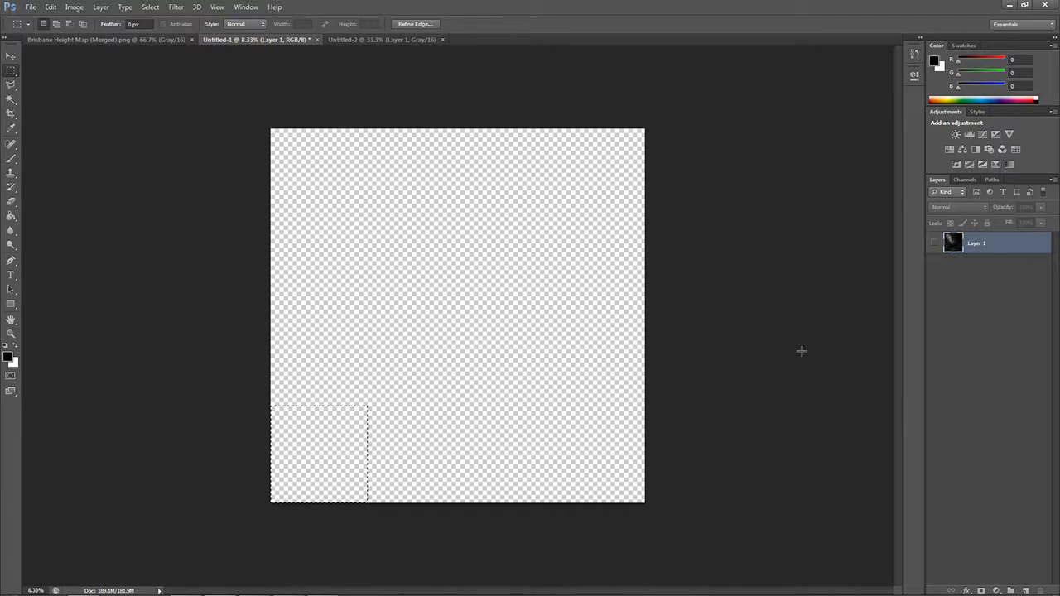
Step: Copy the selected corner tile of the height map to its own layer and hide the full map layer
{"action": "left_click", "coordinate": [934, 243]}
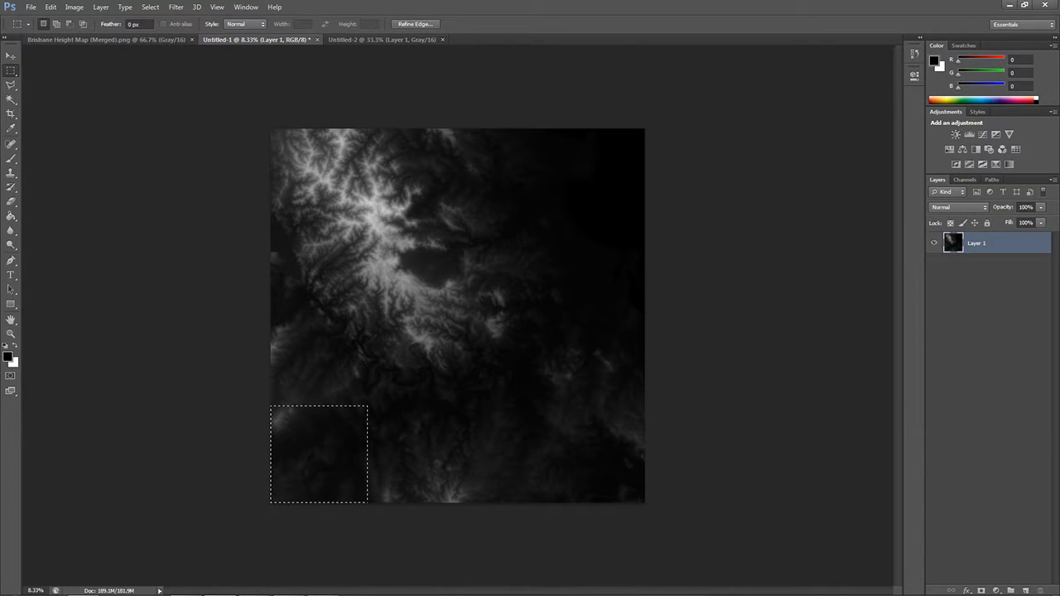
{"action": "right_click", "coordinate": [315, 444]}
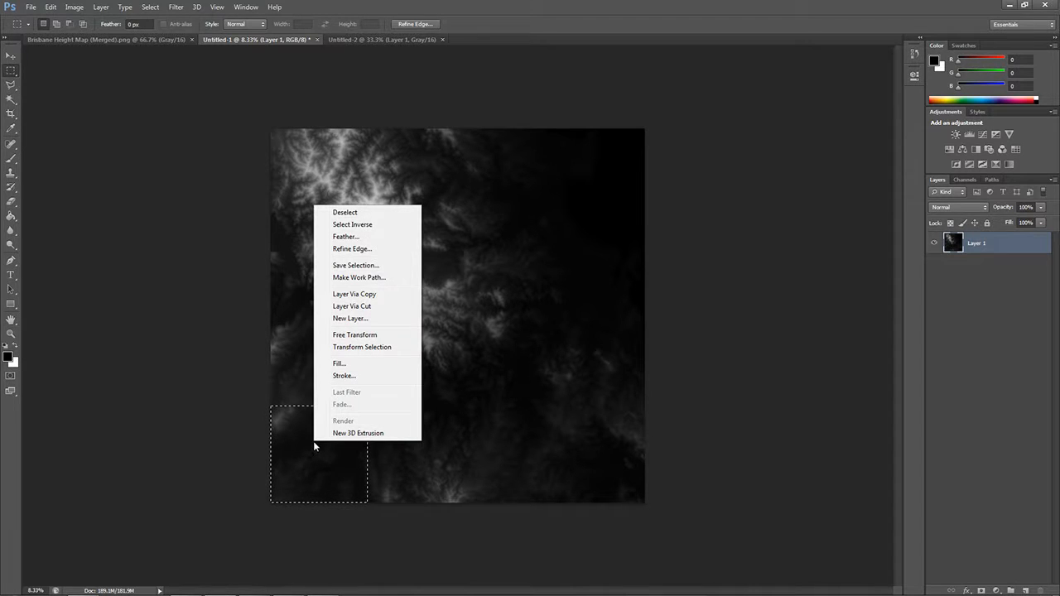
{"action": "left_click", "coordinate": [360, 294]}
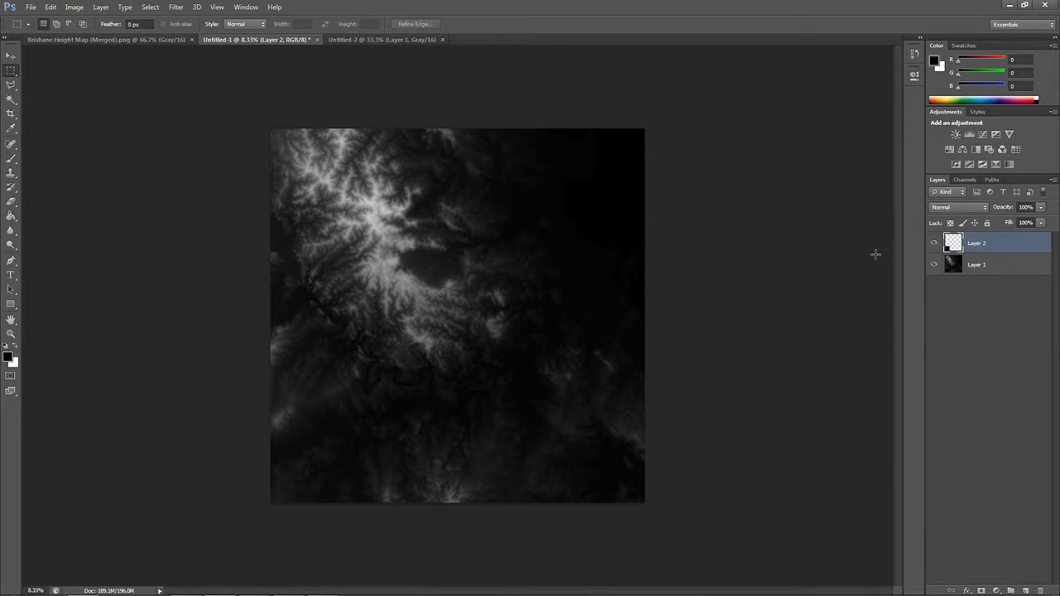
{"action": "left_click", "coordinate": [933, 265]}
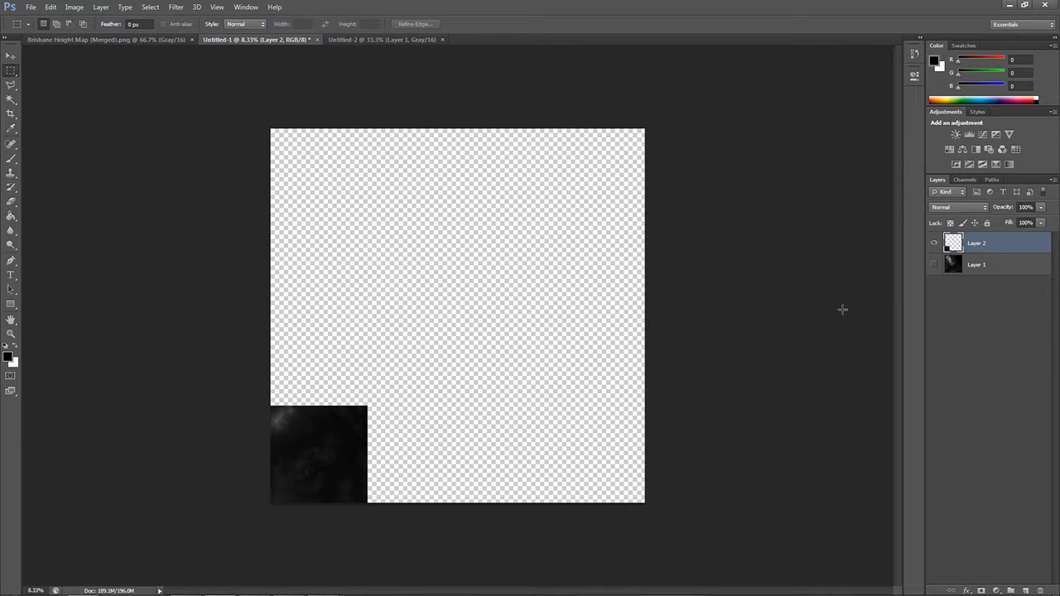
Step: Hide the corner tile layer and marquee-select a square about a quarter of the canvas width in the canvas's lower-left corner
{"action": "left_click", "coordinate": [933, 244]}
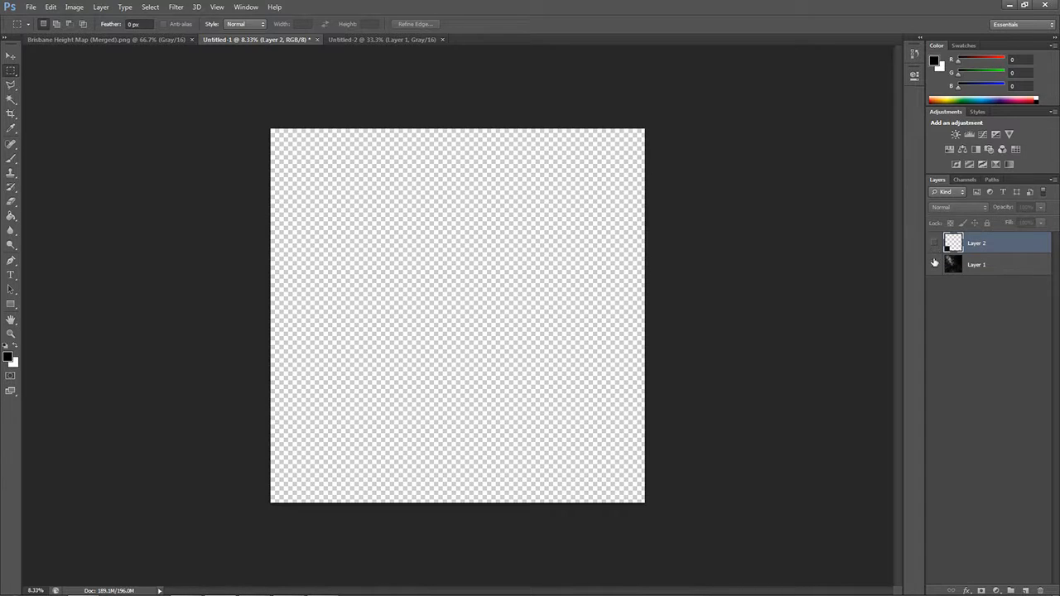
{"action": "left_click", "coordinate": [934, 265]}
{"action": "left_click", "coordinate": [934, 264]}
{"action": "mouse_move", "coordinate": [269, 504]}
{"action": "left_mouse_down"}
{"action": "mouse_move", "coordinate": [288, 463]}
{"action": "mouse_move", "coordinate": [334, 417]}
{"action": "mouse_move", "coordinate": [273, 513]}
{"action": "left_mouse_up"}
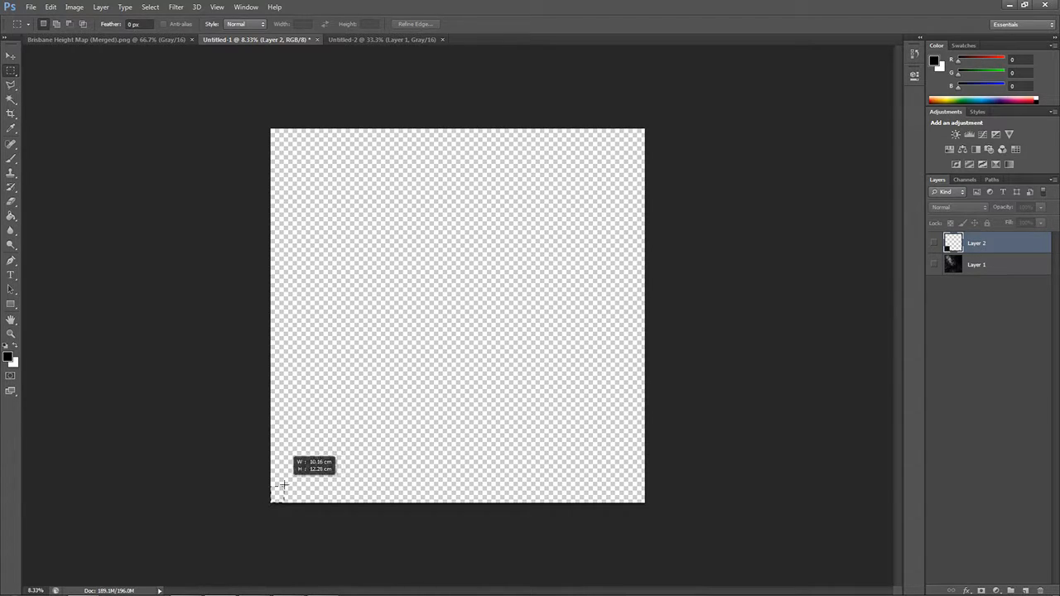
{"action": "left_click_drag", "start_coordinate": [345, 418], "coordinate": [367, 405]}
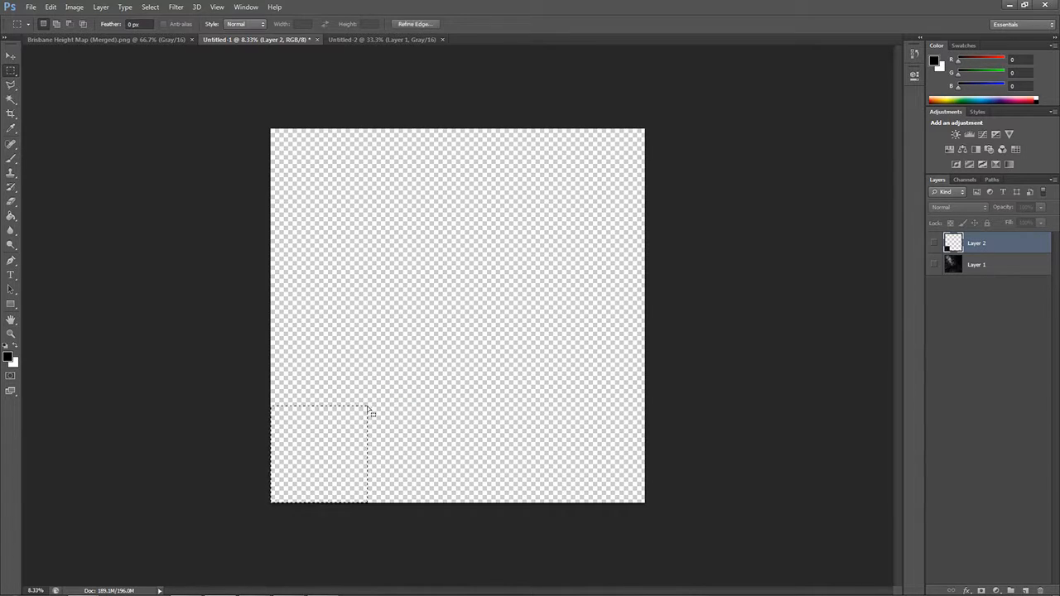
Step: Show the corner tile layer and shift the square selection right until it slightly overlaps that tile's right edge
{"action": "left_click", "coordinate": [934, 242]}
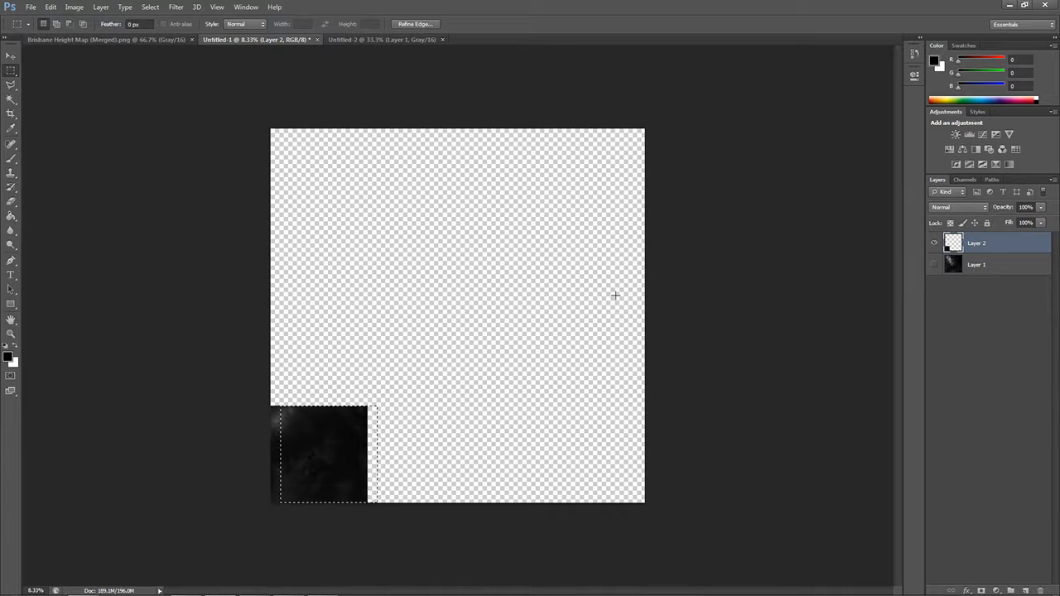
{"action": "key", "text": "shift+Right"}
{"action": "key", "text": "shift+Right"}
{"action": "key", "text": "shift+Right"}
{"action": "key", "text": "shift+Right"}
{"action": "key", "text": "shift+Right"}
{"action": "key", "text": "shift+Right"}
{"action": "key", "text": "shift+Right"}
{"action": "key", "text": "shift+Right"}
{"action": "key", "text": "shift+Right"}
{"action": "key", "text": "shift+Right"}
{"action": "key", "text": "shift+Right"}
{"action": "key", "text": "shift+Right"}
{"action": "key", "text": "shift+Right"}
{"action": "key", "text": "shift+Right"}
{"action": "key", "text": "shift+Right"}
{"action": "key", "text": "shift+Right"}
{"action": "key", "text": "shift+Right"}
{"action": "key", "text": "shift+Right"}
{"action": "key", "text": "shift+Right"}
{"action": "key", "text": "shift+Right"}
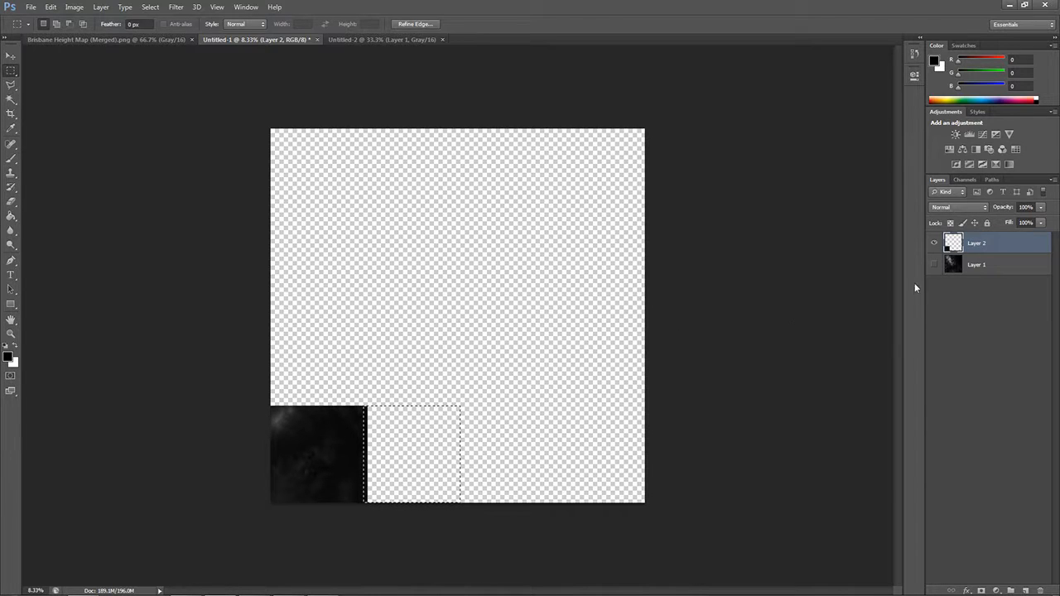
Step: Copy the selected second bottom-row tile from the full height map (Layer 1) to its own layer and hide all layers
{"action": "left_click", "coordinate": [976, 268]}
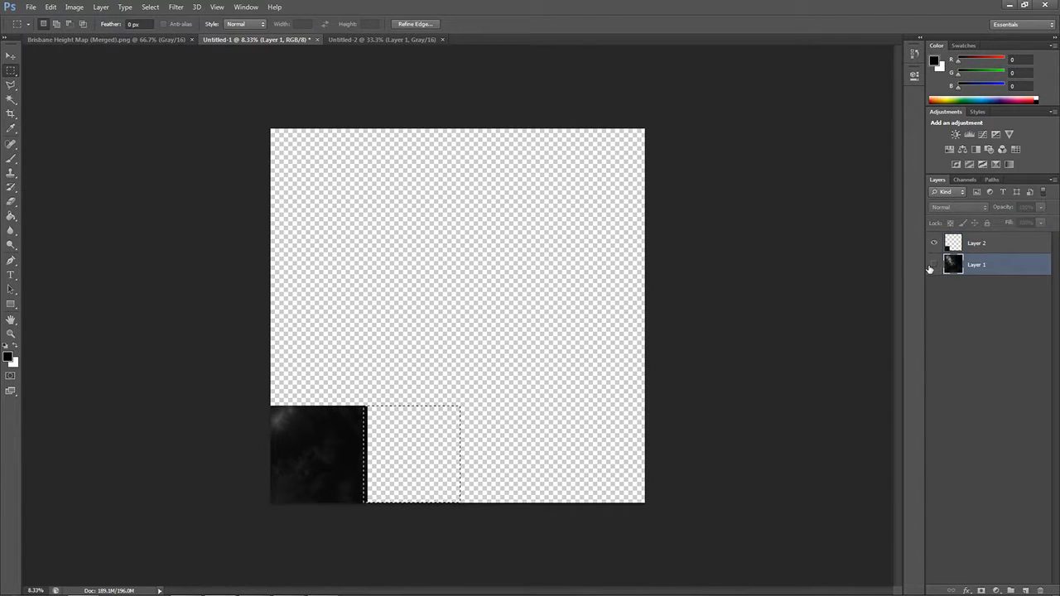
{"action": "left_click", "coordinate": [933, 265]}
{"action": "left_click", "coordinate": [933, 243]}
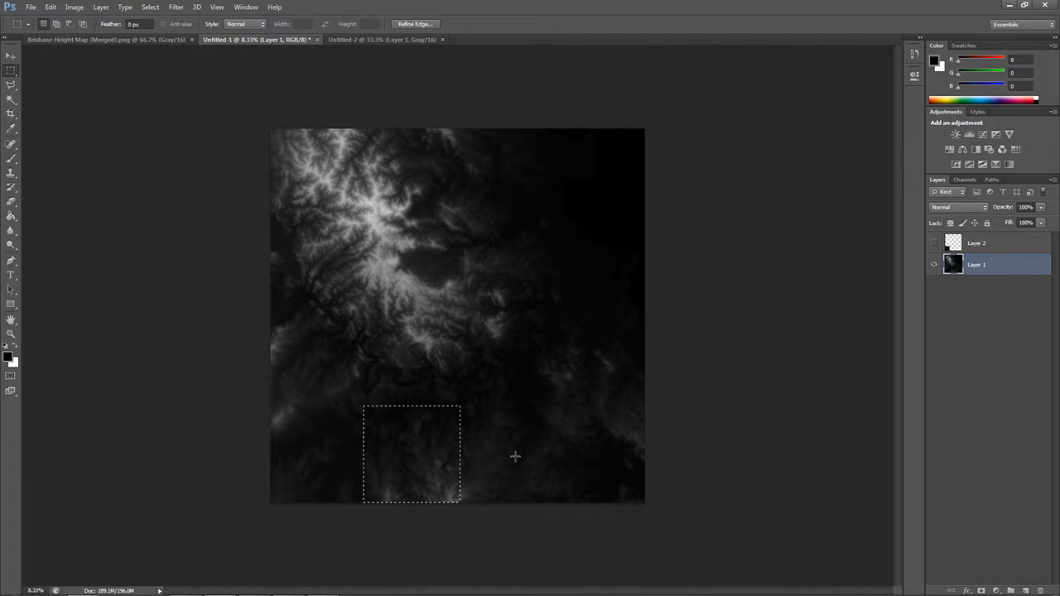
{"action": "right_click", "coordinate": [425, 443]}
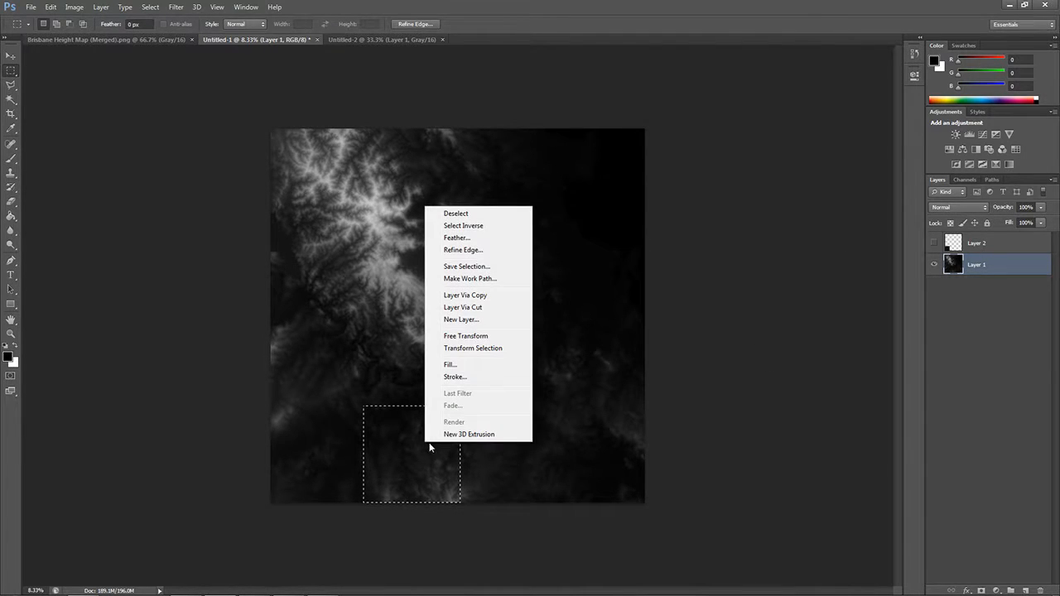
{"action": "left_click", "coordinate": [465, 296]}
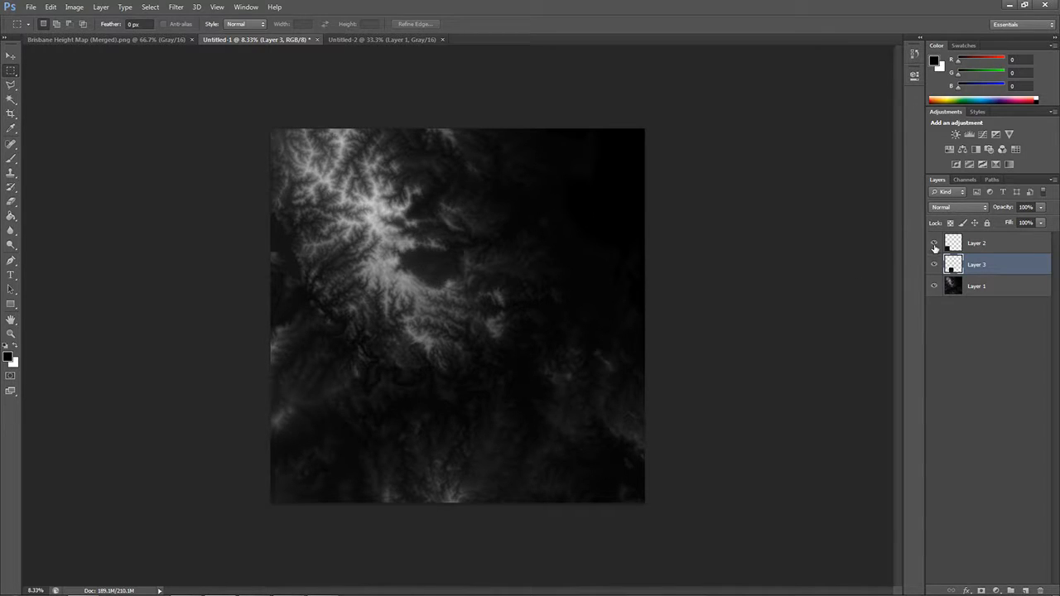
{"action": "left_click_drag", "start_coordinate": [934, 247], "coordinate": [936, 288]}
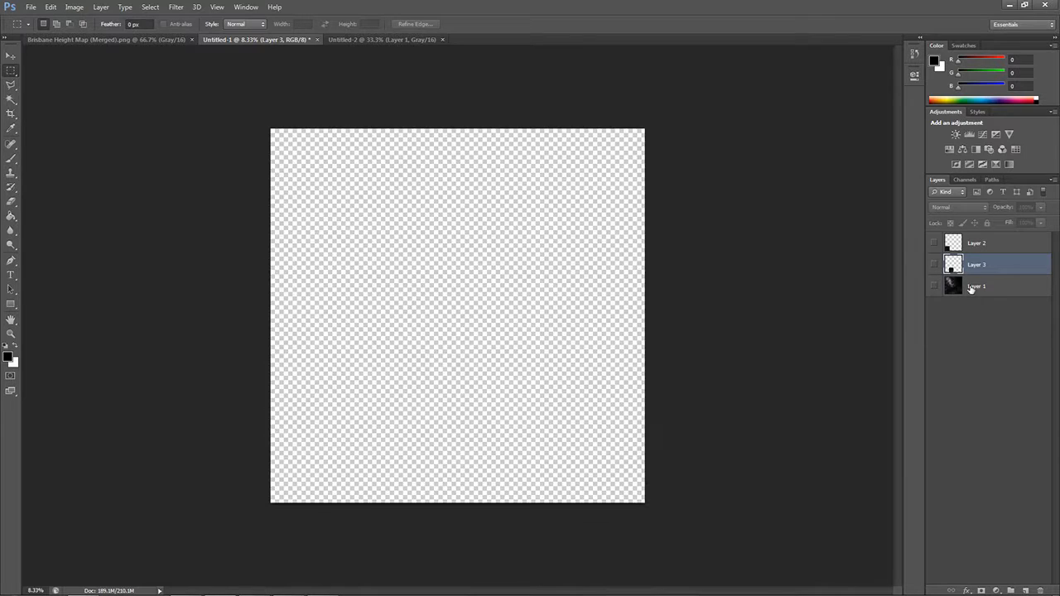
Step: With Layer 1 active, marquee-select a tile-sized square in the lower-left corner of the empty canvas
{"action": "left_click", "coordinate": [973, 287]}
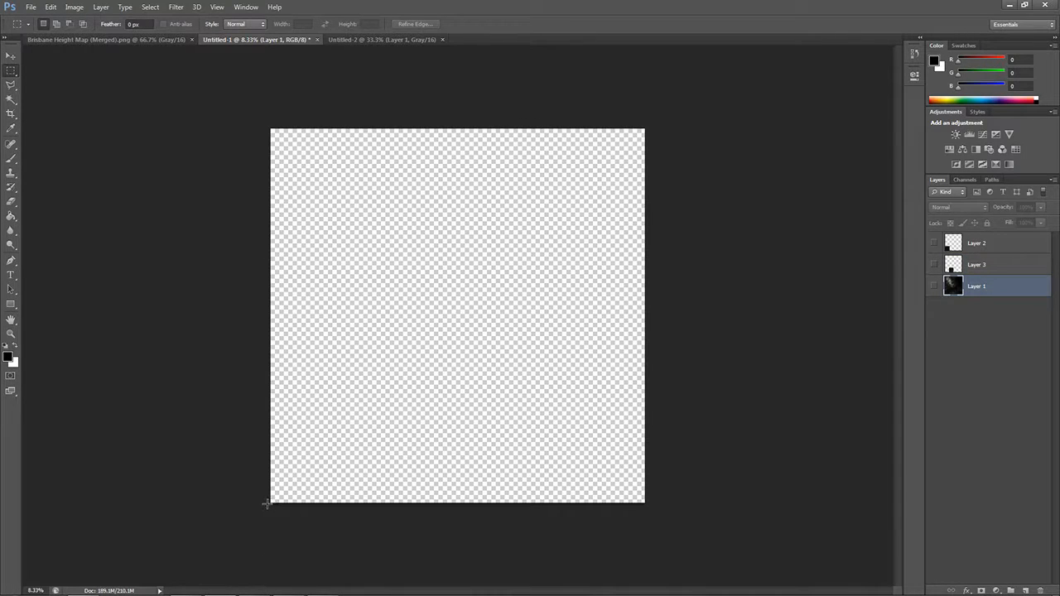
{"action": "left_click_drag", "start_coordinate": [267, 503], "coordinate": [368, 406]}
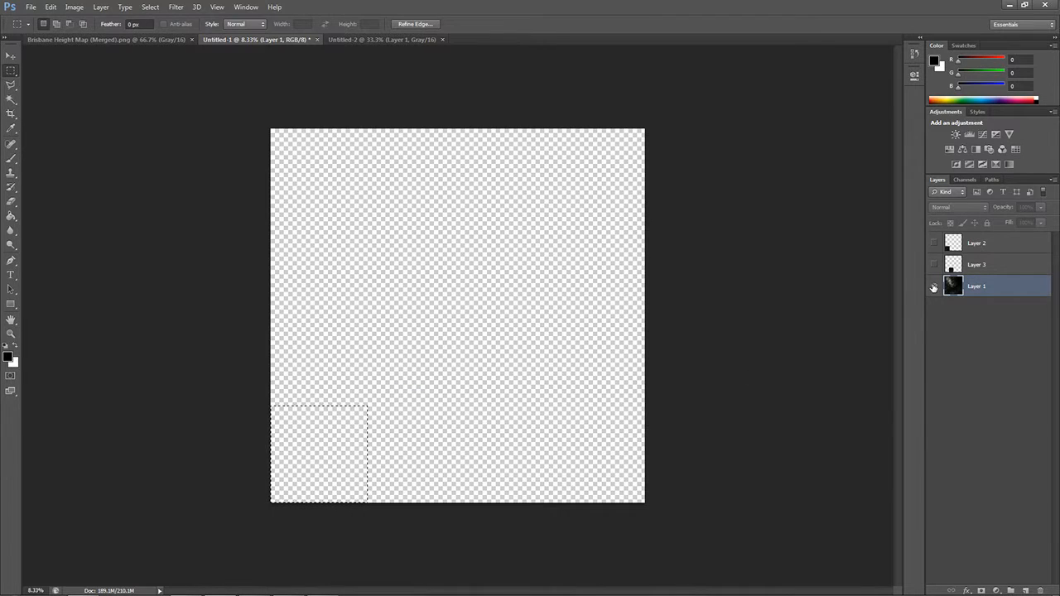
{"action": "left_click", "coordinate": [933, 287]}
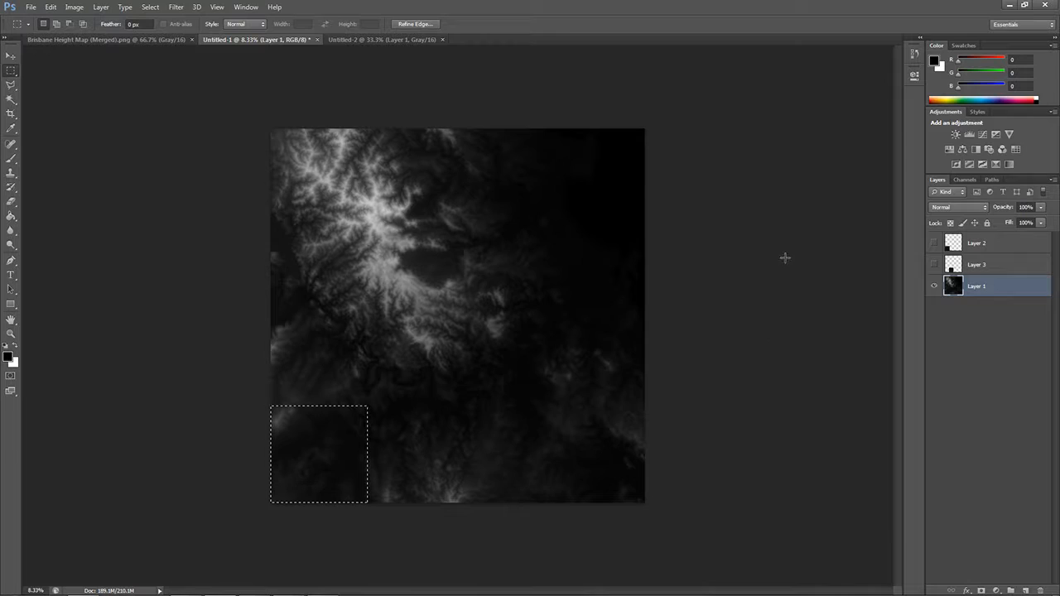
{"action": "left_click", "coordinate": [933, 287]}
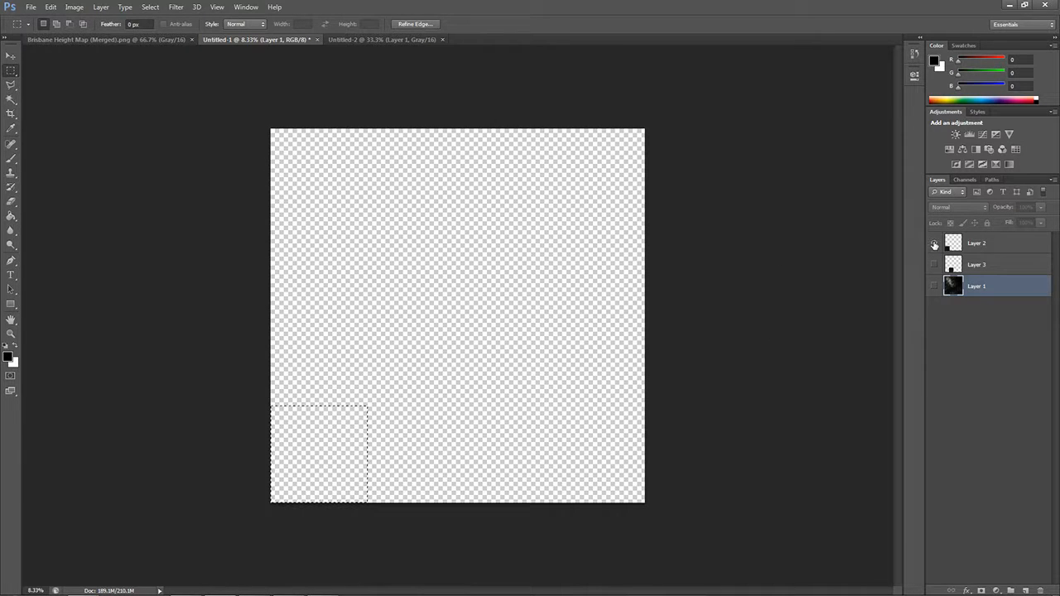
Step: Show the corner tile layer and move the square selection up until it slightly overlaps that tile's top edge
{"action": "left_click", "coordinate": [933, 244]}
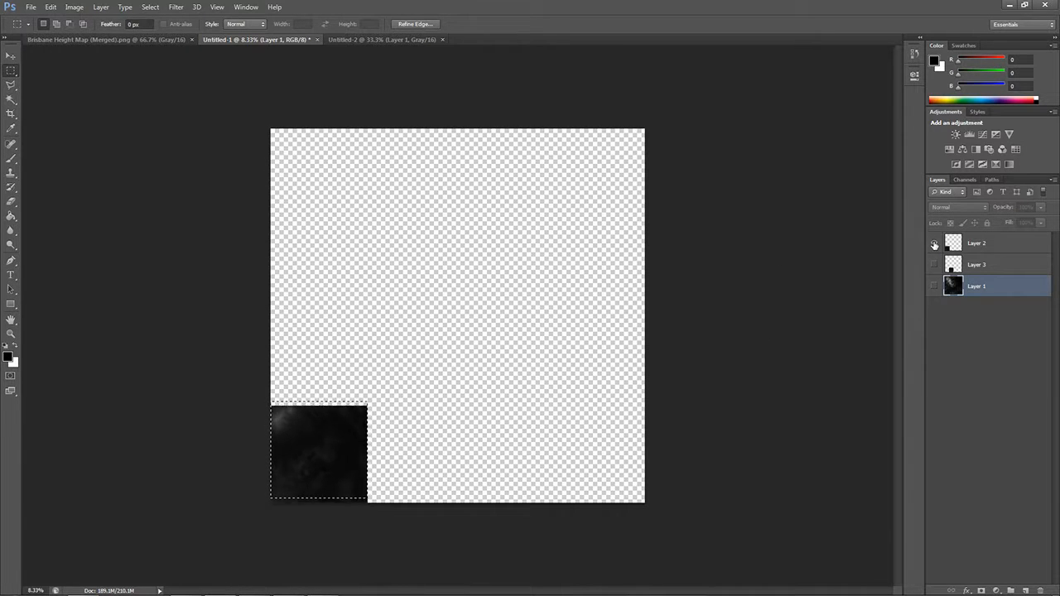
{"action": "key", "text": "shift+Up"}
{"action": "key", "text": "shift+Up"}
{"action": "key", "text": "shift+Up"}
{"action": "key", "text": "shift+Up"}
{"action": "key", "text": "shift+Up"}
{"action": "key", "text": "shift+Up"}
{"action": "key", "text": "shift+Up"}
{"action": "key", "text": "shift+Up"}
{"action": "key", "text": "shift+Up"}
{"action": "key", "text": "shift+Up"}
{"action": "key", "text": "shift+Up"}
{"action": "key", "text": "shift+Up"}
{"action": "key", "text": "shift+Up"}
{"action": "key", "text": "shift+Up"}
{"action": "key", "text": "shift+Up"}
{"action": "key", "text": "shift+Up"}
{"action": "key", "text": "shift+Up"}
{"action": "key", "text": "shift+Up"}
{"action": "key", "text": "shift+Up"}
{"action": "key", "text": "shift+Up"}
{"action": "key", "text": "shift+Up"}
{"action": "key", "text": "shift+Up"}
{"action": "key", "text": "shift+Up"}
{"action": "key", "text": "shift+Up"}
{"action": "key", "text": "shift+Up"}
{"action": "key", "text": "shift+Up"}
{"action": "key", "text": "shift+Up"}
{"action": "key", "text": "shift+Up"}
{"action": "key", "text": "shift+Up"}
{"action": "key", "text": "shift+Up"}
{"action": "key", "text": "shift+Up"}
{"action": "key", "text": "shift+Up"}
{"action": "key", "text": "shift+Up"}
{"action": "key", "text": "shift+Up"}
{"action": "key", "text": "shift+Up"}
{"action": "key", "text": "shift+Up"}
{"action": "key", "text": "shift+Up"}
{"action": "key", "text": "shift+Up"}
{"action": "key", "text": "shift+Up"}
{"action": "key", "text": "shift+Up"}
{"action": "key", "text": "shift+Up"}
{"action": "key", "text": "shift+Up"}
{"action": "key", "text": "shift+Up"}
{"action": "key", "text": "shift+Up"}
{"action": "key", "text": "shift+Up"}
{"action": "key", "text": "shift+Up"}
{"action": "key", "text": "shift+Up"}
{"action": "key", "text": "shift+Up"}
{"action": "key", "text": "shift+Up"}
{"action": "key", "text": "shift+Up"}
{"action": "key", "text": "shift+Up"}
{"action": "key", "text": "shift+Up"}
{"action": "key", "text": "shift+Up"}
{"action": "key", "text": "shift+Up"}
{"action": "key", "text": "shift+Up"}
{"action": "key", "text": "shift+Up"}
{"action": "key", "text": "shift+Up"}
{"action": "key", "text": "shift+Up"}
{"action": "key", "text": "shift+Up"}
{"action": "key", "text": "shift+Up"}
Step: Copy the selected tile above the corner from Layer 1 to its own layer, leaving only the full height map visible
{"action": "left_click", "coordinate": [934, 284]}
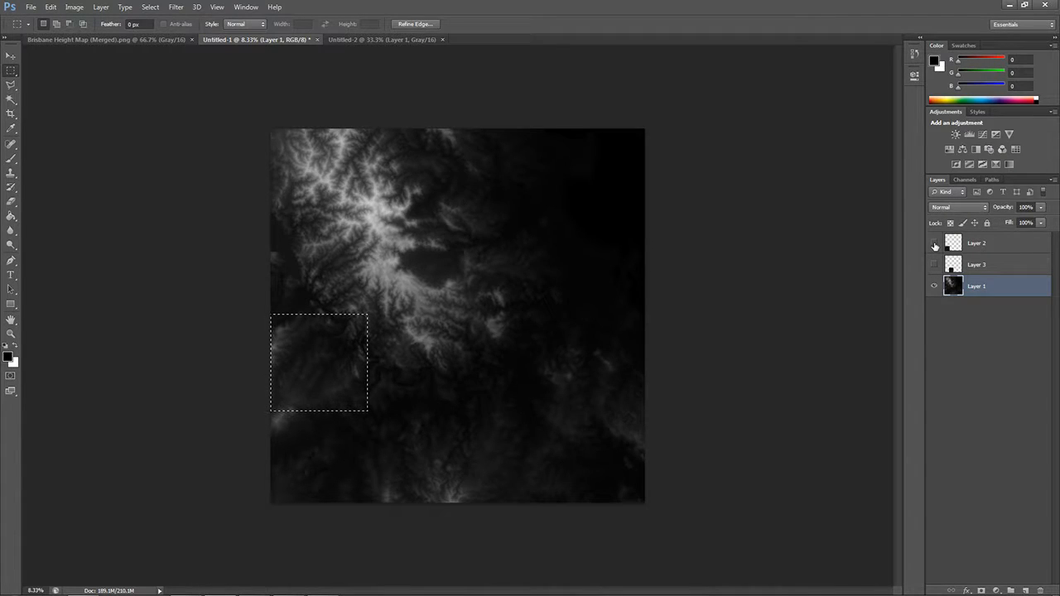
{"action": "right_click", "coordinate": [333, 359]}
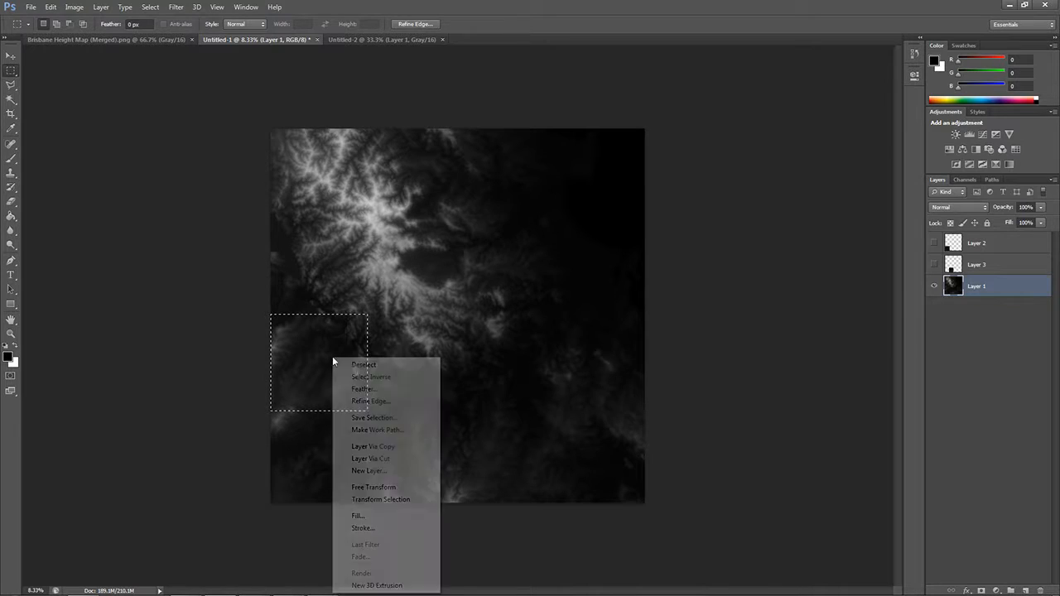
{"action": "left_click", "coordinate": [373, 446]}
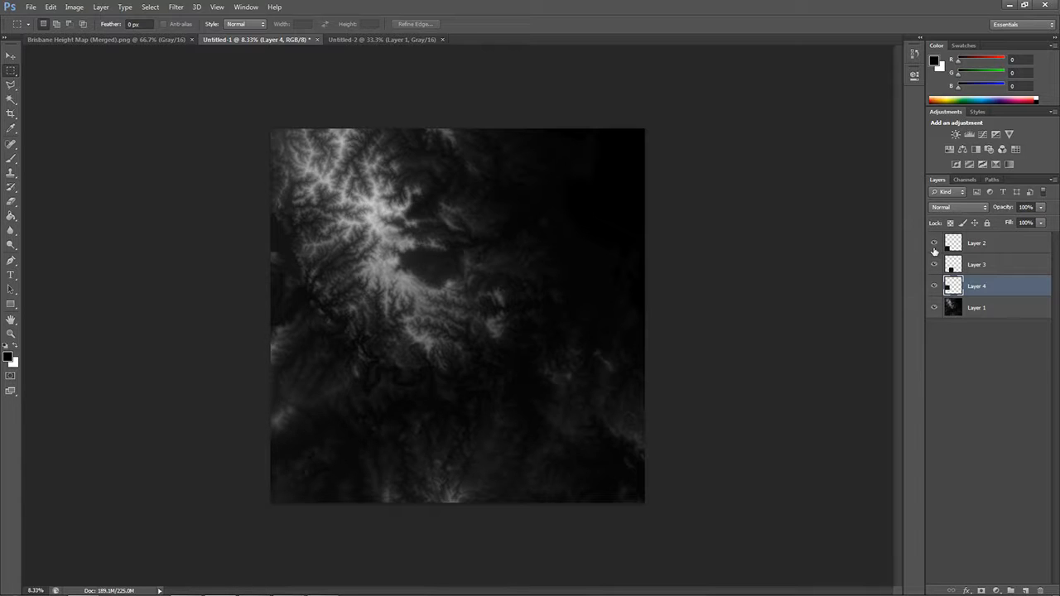
{"action": "left_click", "coordinate": [934, 286]}
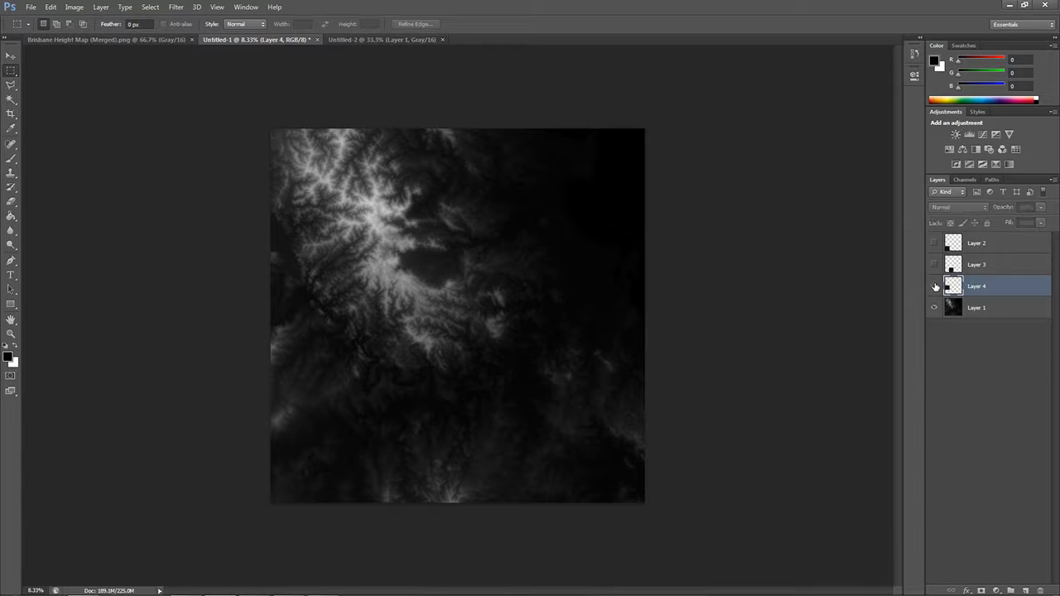
{"action": "left_click", "coordinate": [934, 307]}
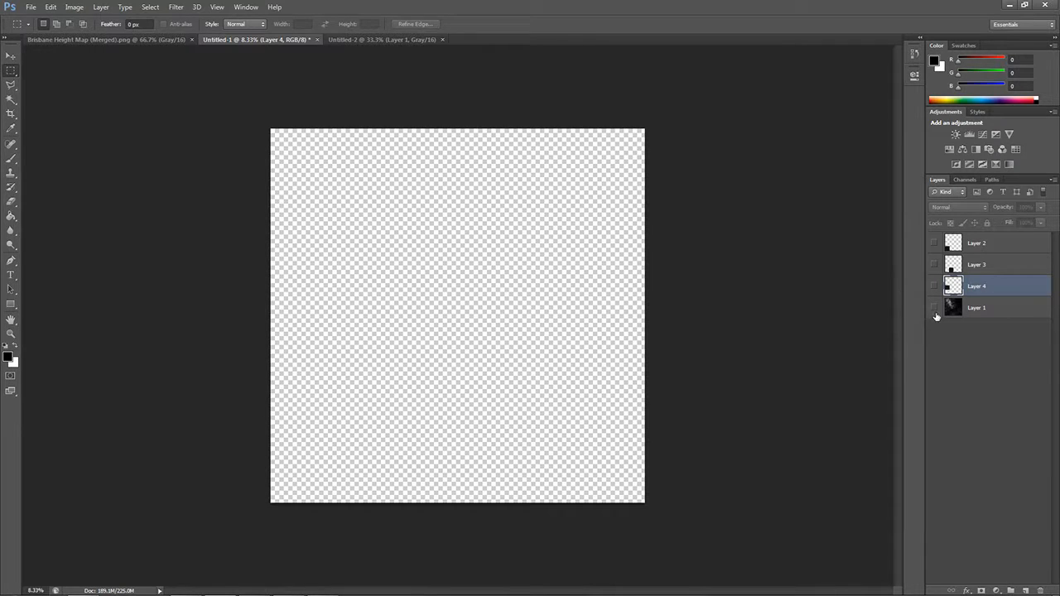
{"action": "left_click", "coordinate": [934, 307]}
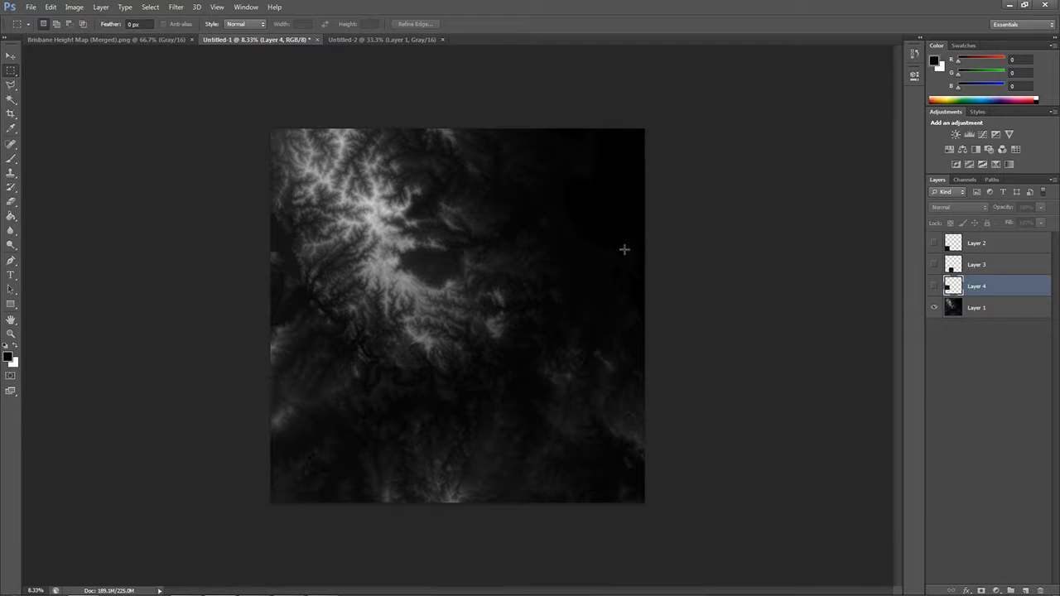
Step: Open the baseterrain PSD file from the photoshop folder
{"action": "left_click", "coordinate": [30, 8]}
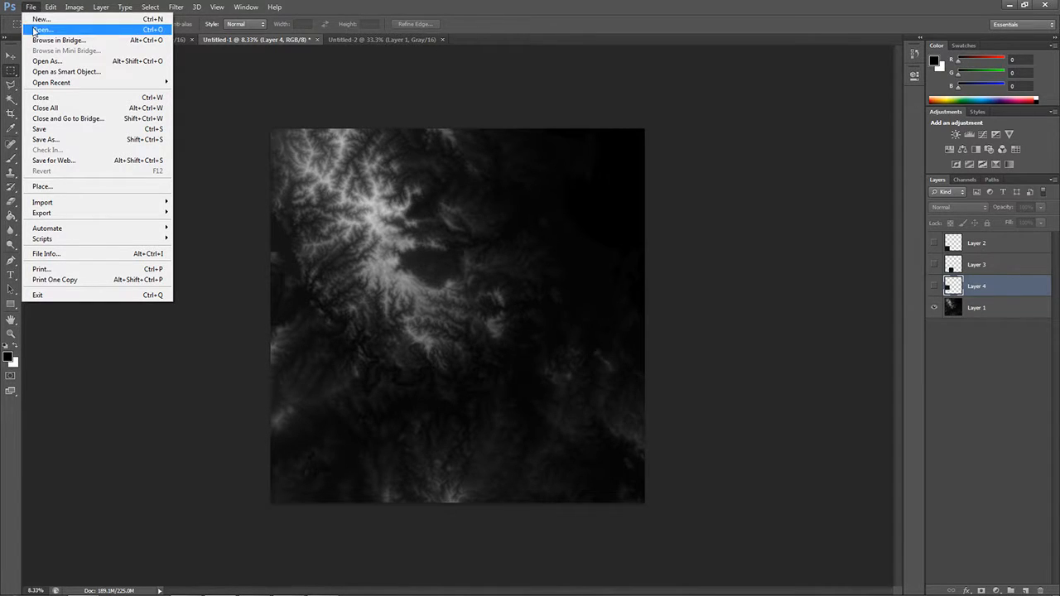
{"action": "left_click", "coordinate": [43, 29]}
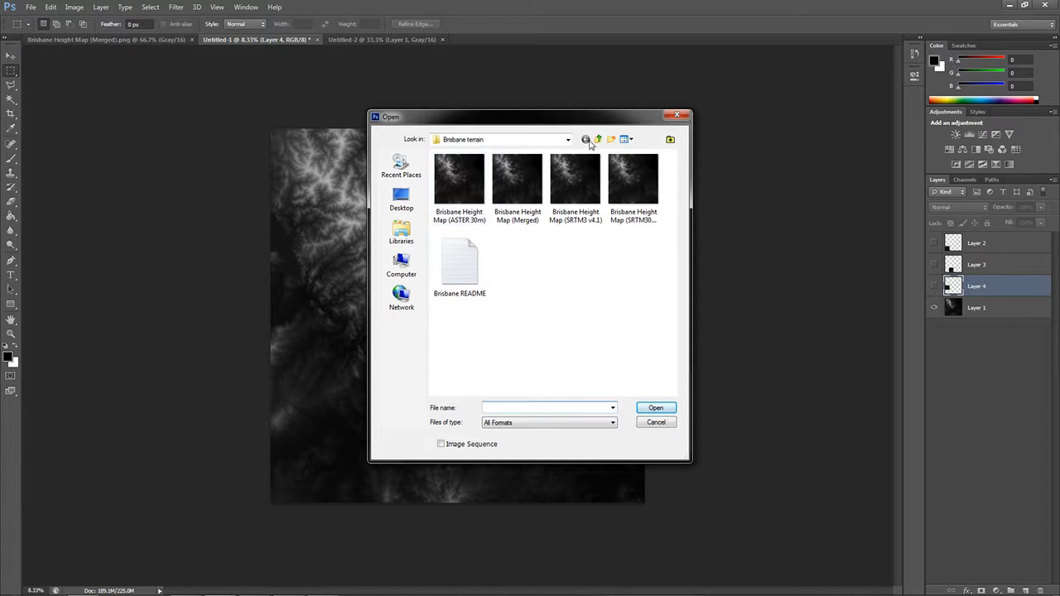
{"action": "left_click", "coordinate": [599, 140]}
{"action": "double_click", "coordinate": [487, 187]}
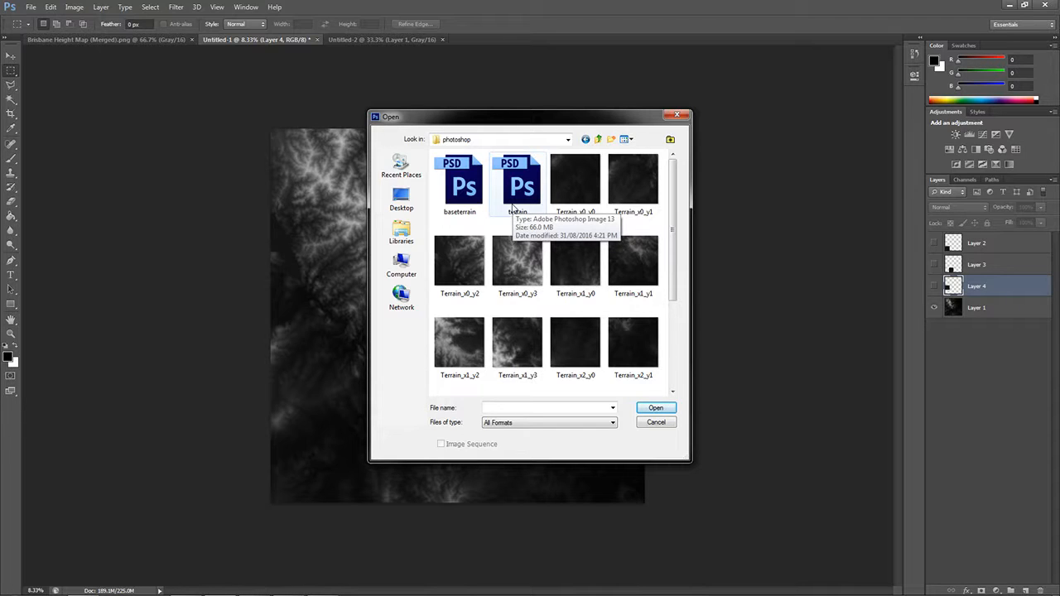
{"action": "left_click", "coordinate": [459, 182]}
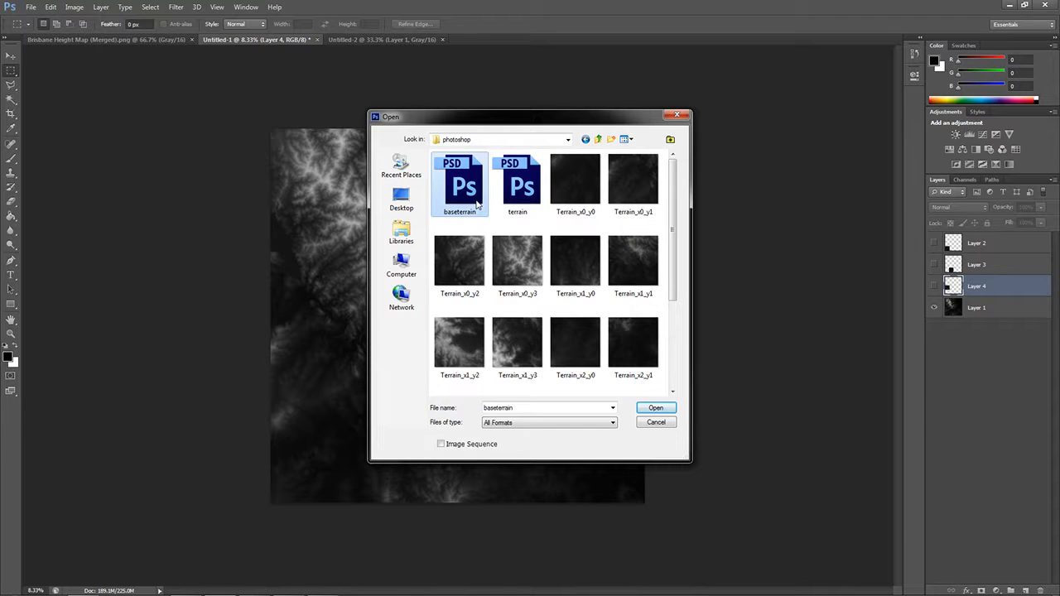
{"action": "left_click", "coordinate": [660, 408]}
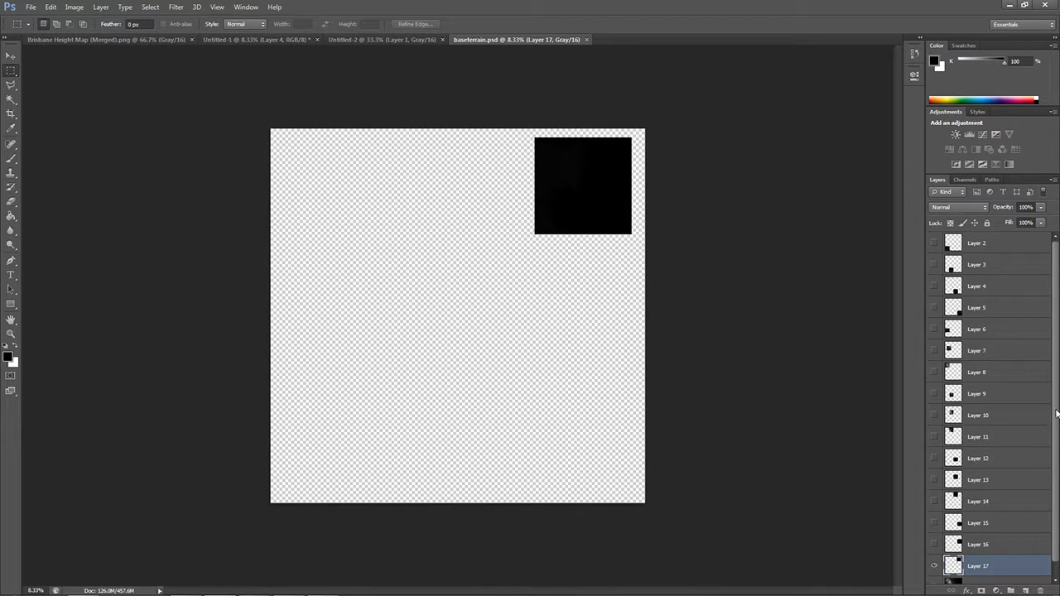
Step: Show all the tile layers from Layer 16 up to Layer 2 to view the assembled terrain, keeping Layer 1 hidden
{"action": "scroll", "coordinate": [1056, 414], "scroll_direction": "down", "scroll_amount": 1}
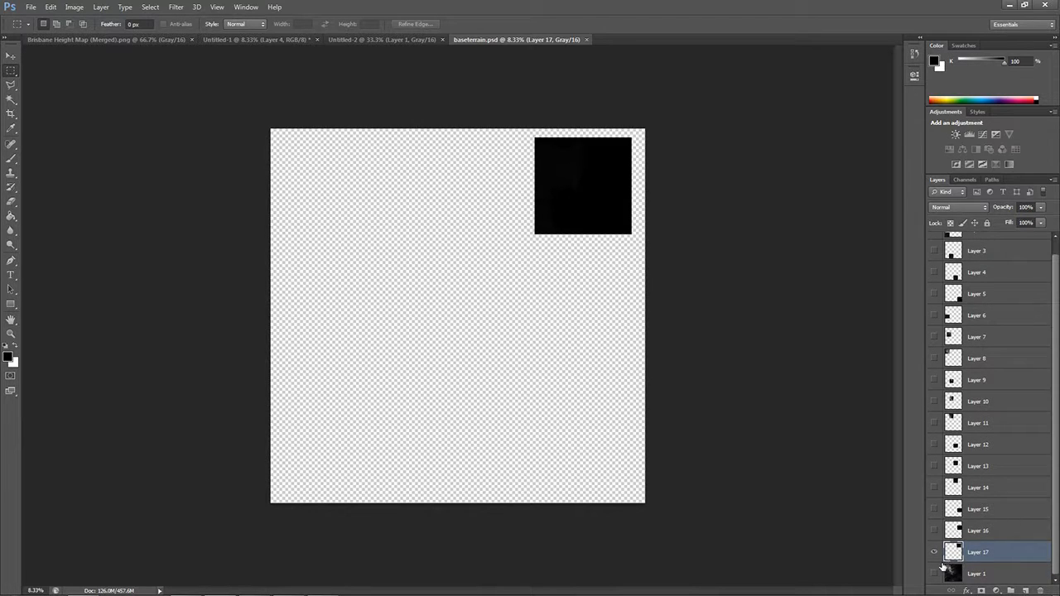
{"action": "left_click", "coordinate": [935, 573]}
{"action": "left_click", "coordinate": [934, 573]}
{"action": "left_click", "coordinate": [935, 530]}
{"action": "left_click", "coordinate": [935, 509]}
{"action": "left_click", "coordinate": [935, 488]}
{"action": "left_click", "coordinate": [934, 466]}
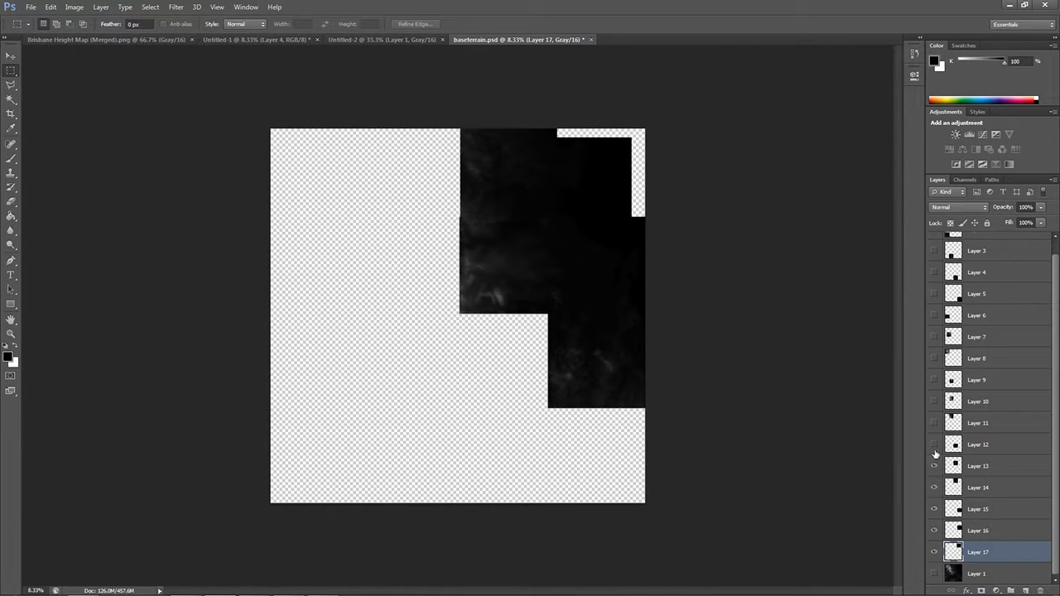
{"action": "left_click", "coordinate": [934, 444]}
{"action": "left_click", "coordinate": [935, 423]}
{"action": "left_click", "coordinate": [934, 402]}
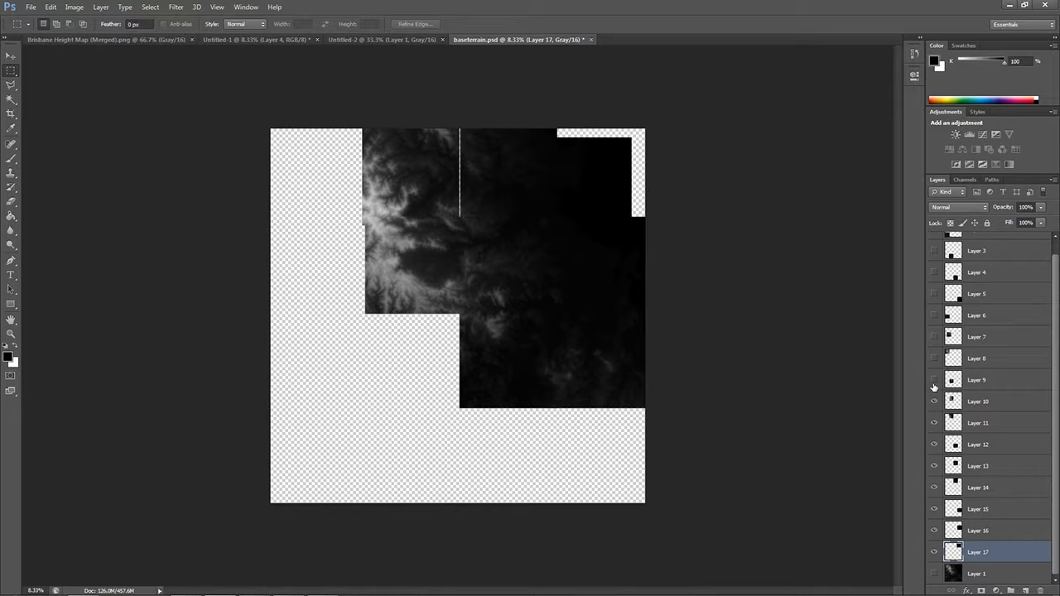
{"action": "left_click", "coordinate": [934, 380]}
{"action": "left_click", "coordinate": [934, 359]}
{"action": "left_click", "coordinate": [934, 337]}
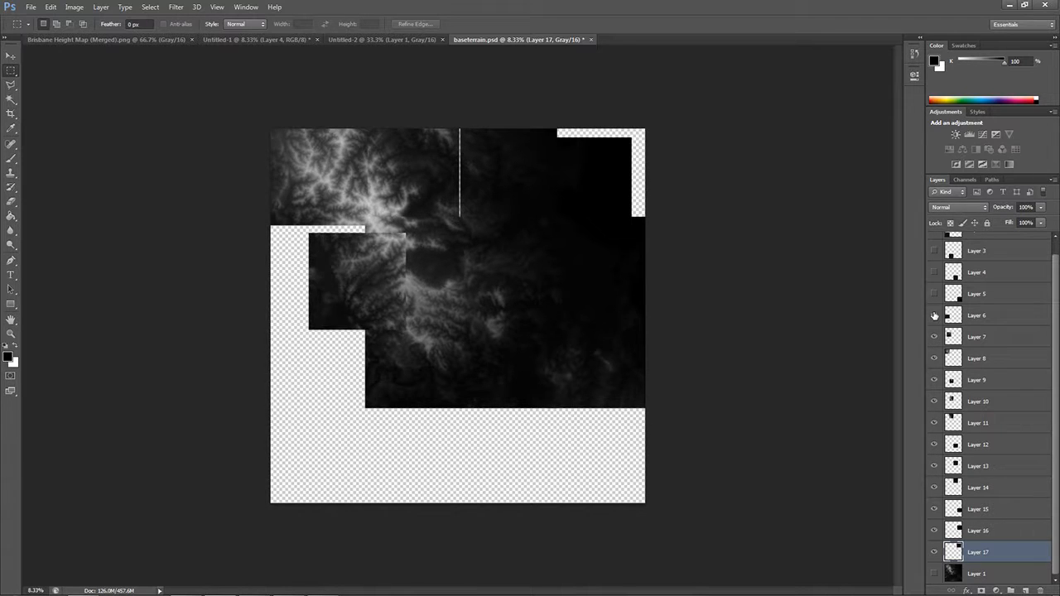
{"action": "left_click", "coordinate": [934, 315]}
{"action": "left_click", "coordinate": [934, 294]}
{"action": "left_click", "coordinate": [934, 274]}
{"action": "left_click", "coordinate": [934, 251]}
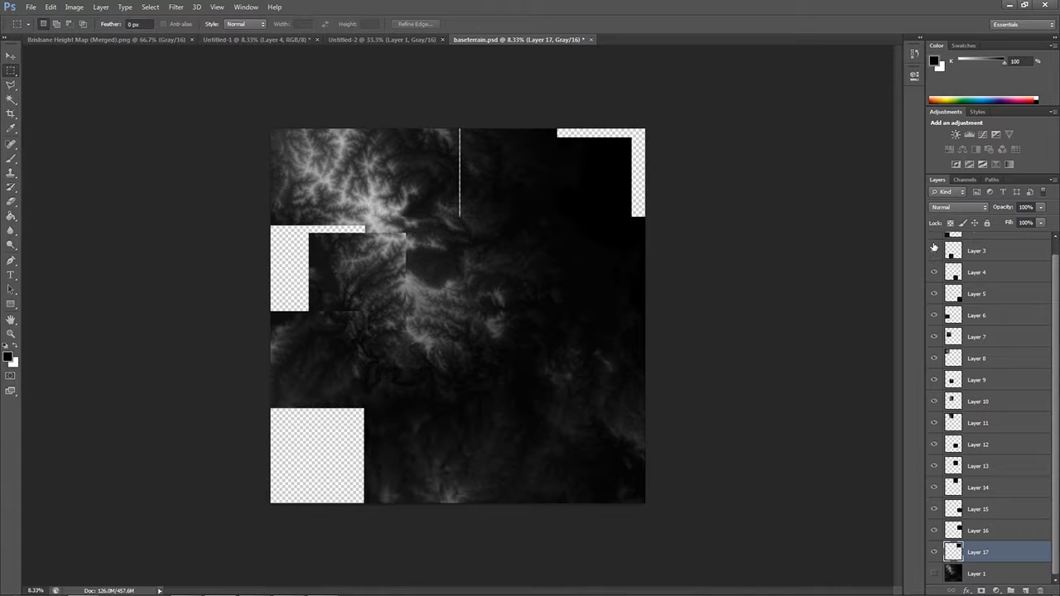
{"action": "scroll", "coordinate": [933, 253], "scroll_direction": "up", "scroll_amount": 1}
{"action": "left_click", "coordinate": [934, 244]}
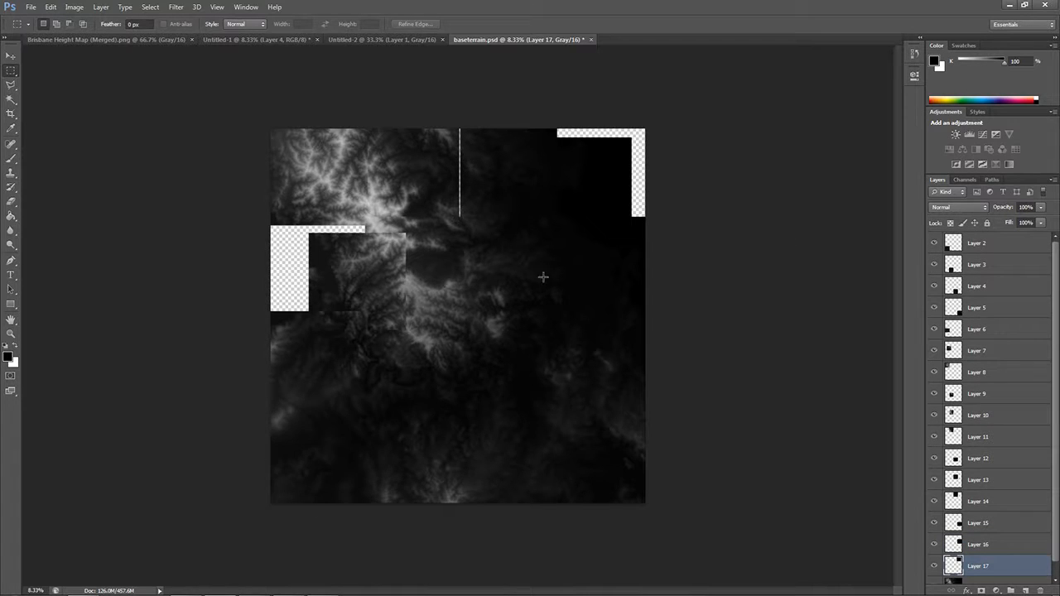
Step: Hide the tile layers from Layer 2 through Layer 16 in baseterrain, leaving only Layer 17 visible
{"action": "left_click", "coordinate": [934, 243]}
{"action": "left_click", "coordinate": [934, 264]}
{"action": "left_click", "coordinate": [934, 285]}
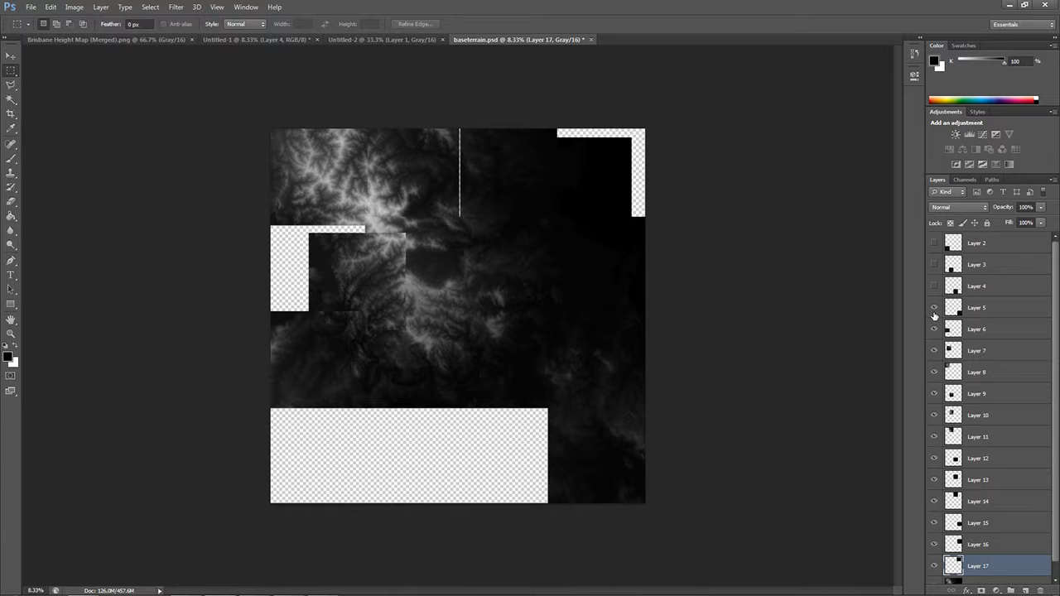
{"action": "left_click", "coordinate": [933, 307]}
{"action": "left_click", "coordinate": [934, 328]}
{"action": "left_click", "coordinate": [934, 350]}
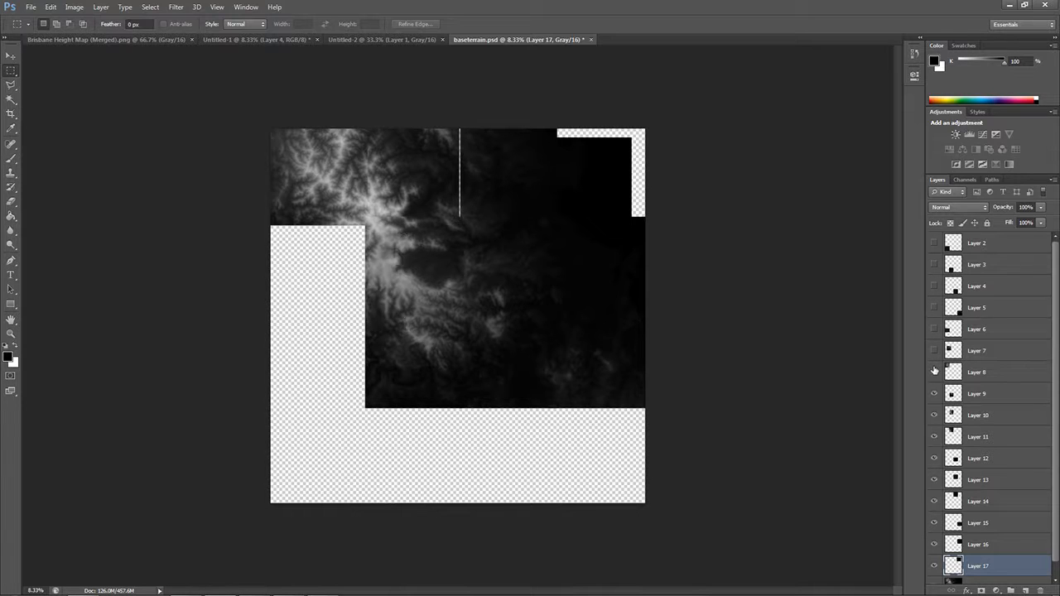
{"action": "left_click", "coordinate": [934, 372]}
{"action": "left_click", "coordinate": [934, 393]}
{"action": "left_click", "coordinate": [934, 415]}
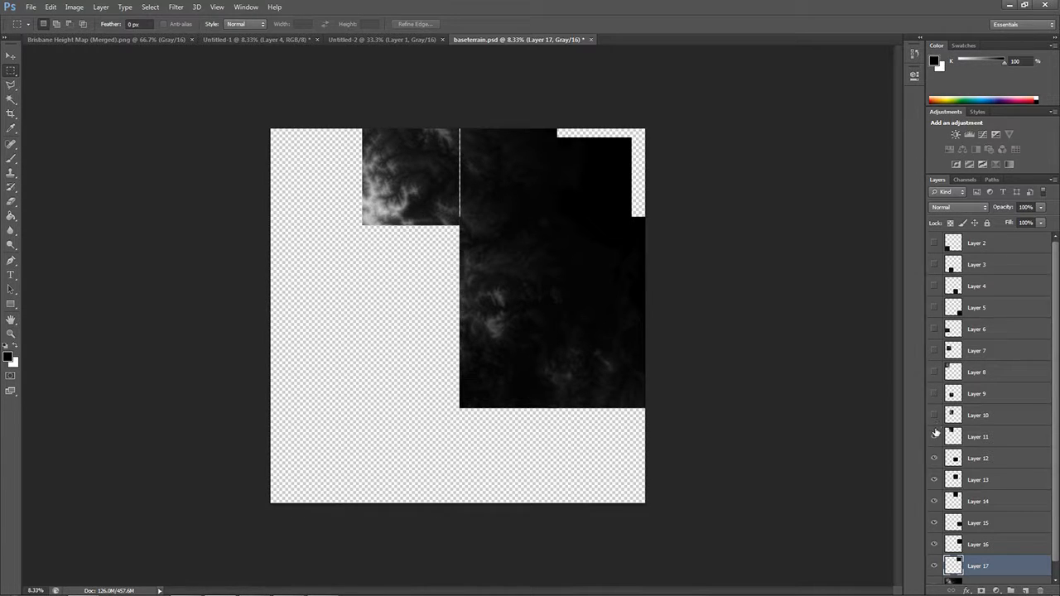
{"action": "left_click", "coordinate": [933, 436]}
{"action": "left_click", "coordinate": [934, 458]}
{"action": "left_click", "coordinate": [934, 479]}
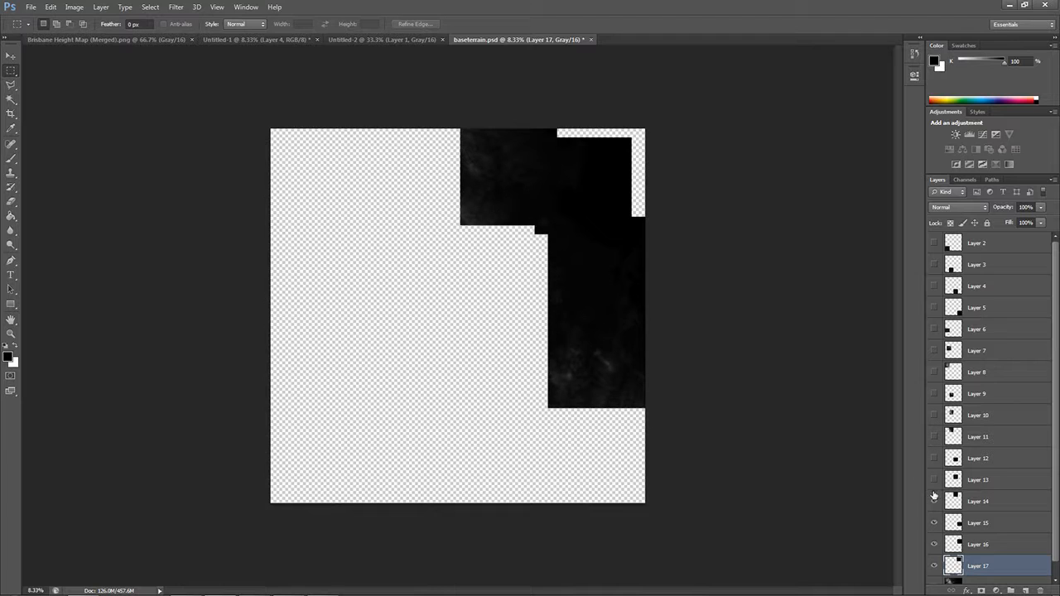
{"action": "left_click", "coordinate": [934, 501]}
{"action": "left_click", "coordinate": [934, 523]}
{"action": "left_click", "coordinate": [933, 544]}
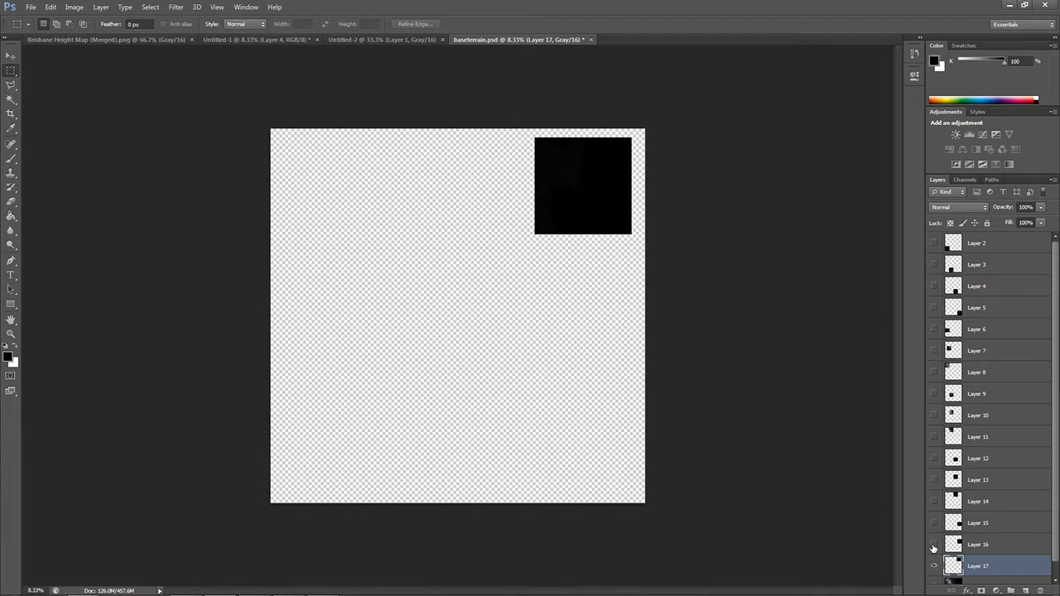
Step: Select a rectangle just around the Layer 17 tile and paste a copy of it into the Untitled-2 document
{"action": "left_click_drag", "start_coordinate": [532, 134], "coordinate": [634, 238]}
{"action": "left_click", "coordinate": [577, 193]}
{"action": "left_click_drag", "start_coordinate": [532, 133], "coordinate": [634, 243]}
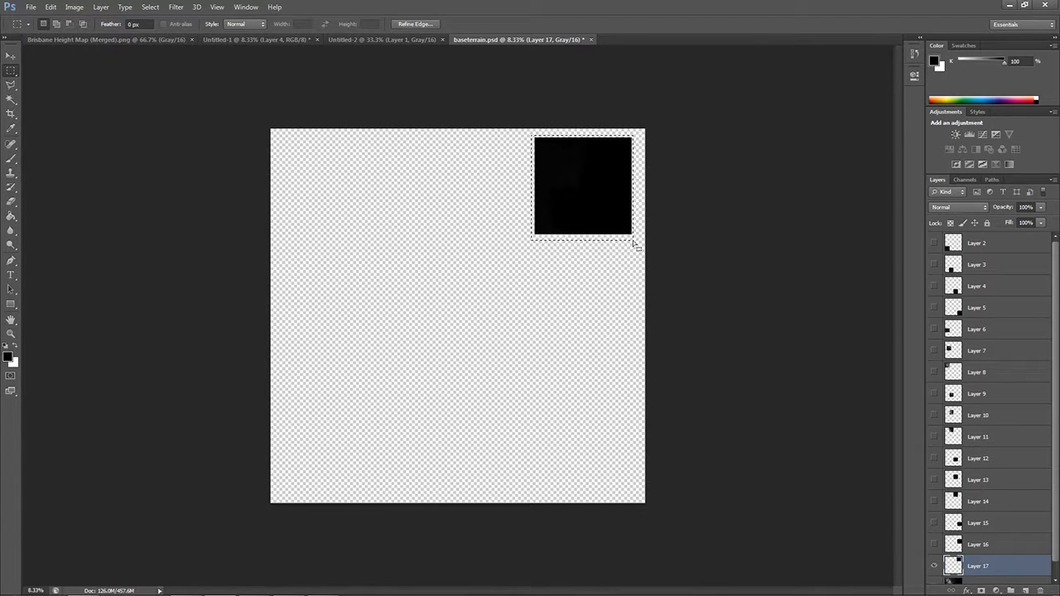
{"action": "left_click", "coordinate": [388, 39]}
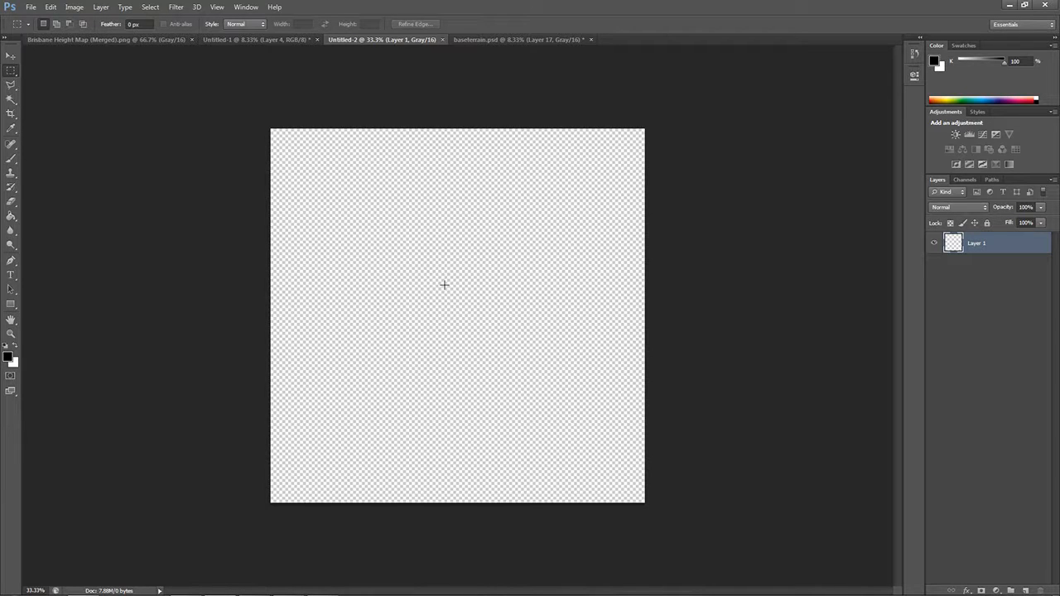
{"action": "key", "text": "alt+BackSpace"}
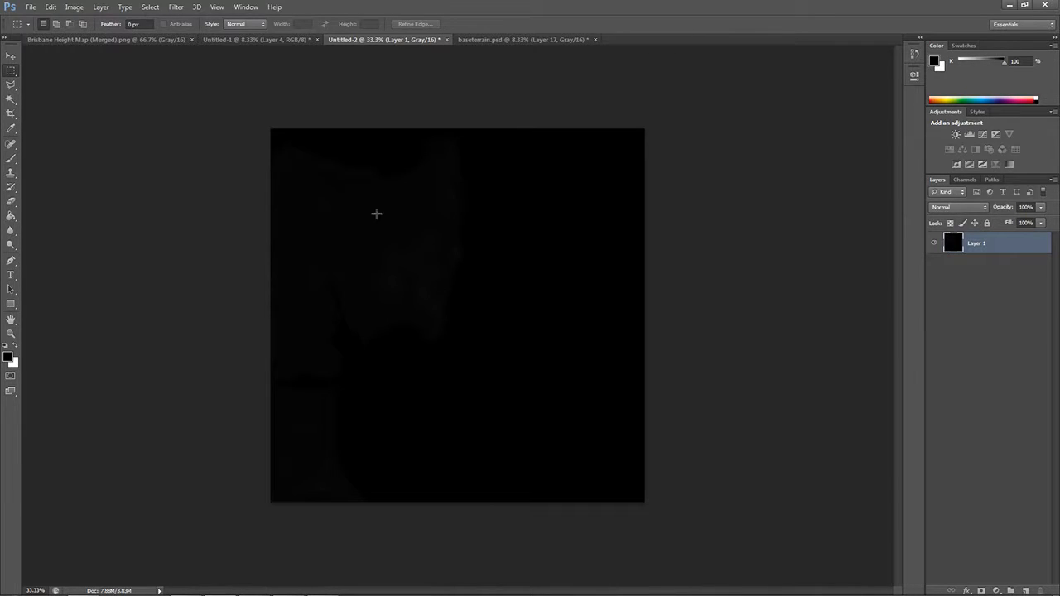
Step: Scale the pasted tile to 96.58% in width and height so it fits the Untitled-2 canvas, and apply the transform
{"action": "left_click", "coordinate": [51, 8]}
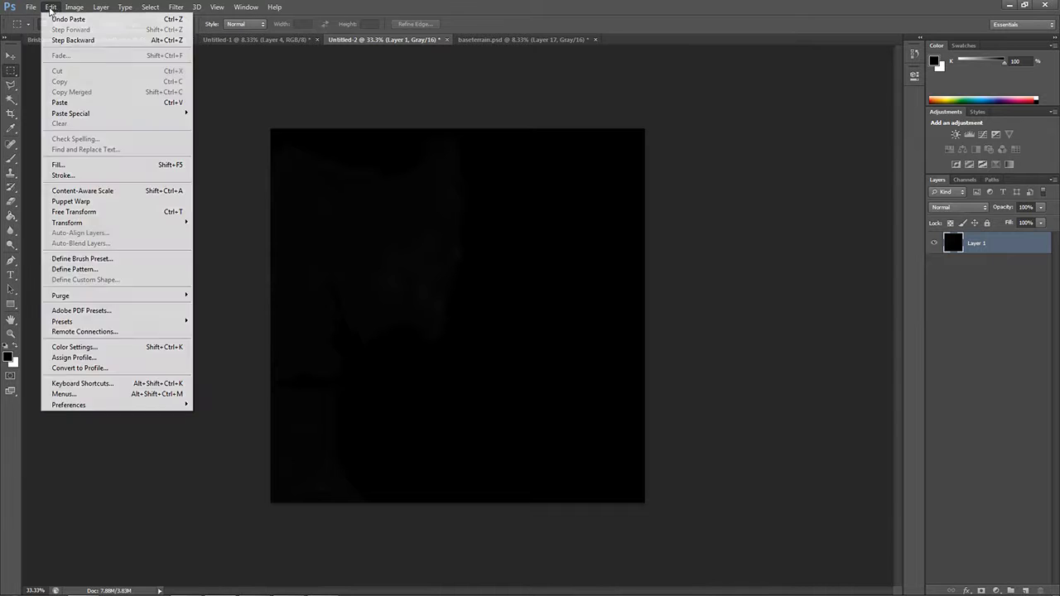
{"action": "mouse_move", "coordinate": [74, 224]}
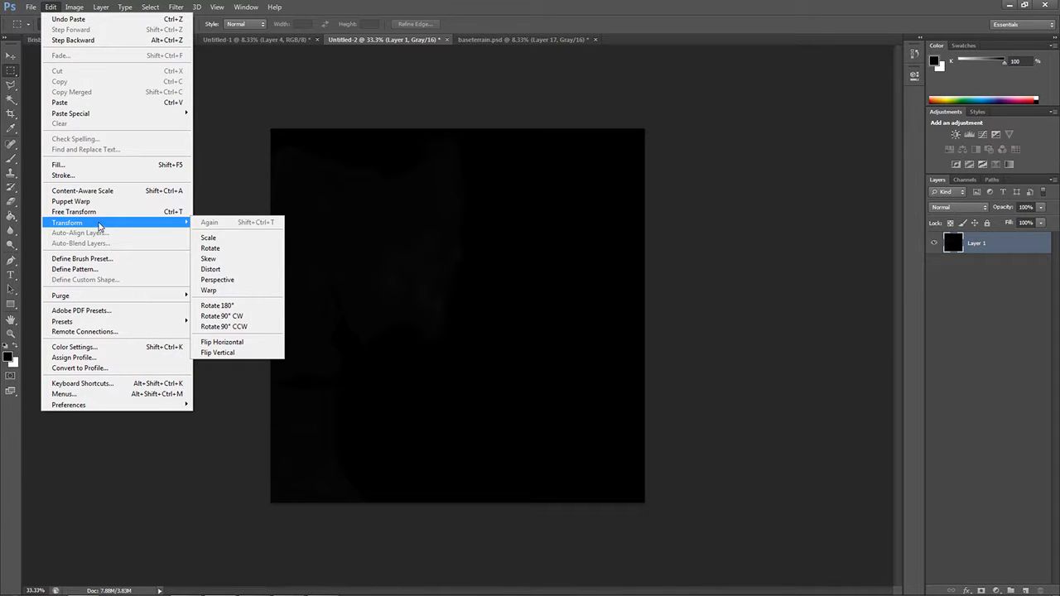
{"action": "left_click", "coordinate": [228, 236]}
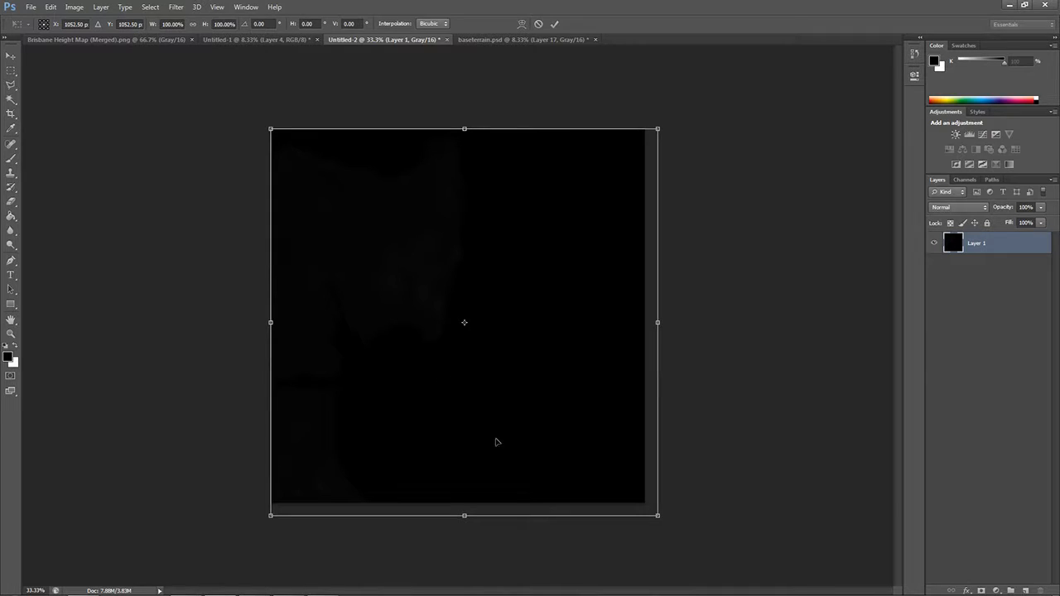
{"action": "left_click_drag", "start_coordinate": [658, 516], "coordinate": [644, 502]}
{"action": "mouse_move", "coordinate": [271, 129]}
{"action": "left_mouse_down"}
{"action": "mouse_move", "coordinate": [268, 116]}
{"action": "mouse_move", "coordinate": [271, 129]}
{"action": "left_mouse_up"}
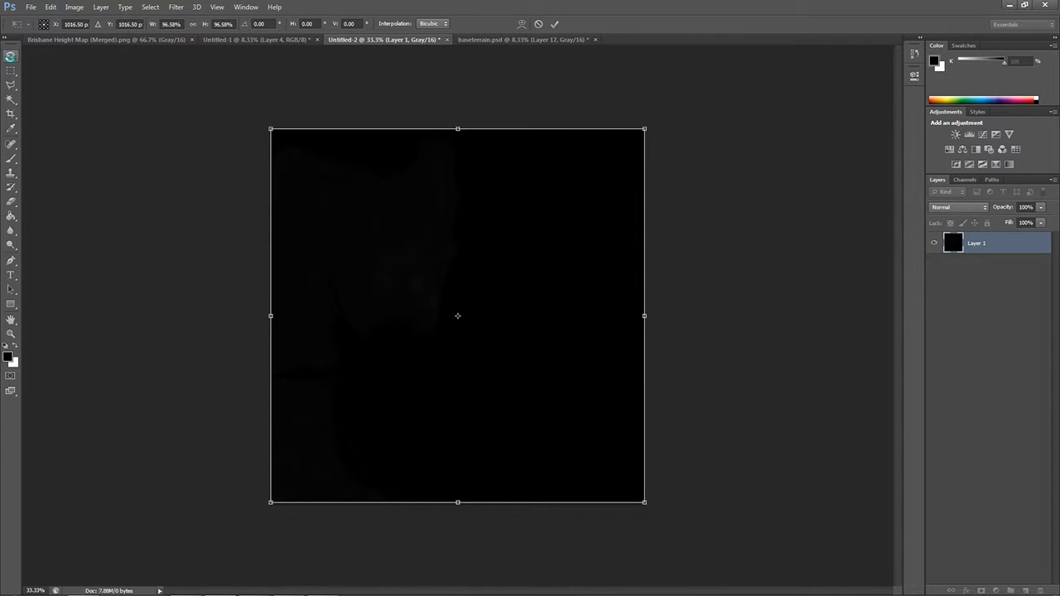
{"action": "left_click", "coordinate": [11, 55]}
{"action": "left_click", "coordinate": [474, 227]}
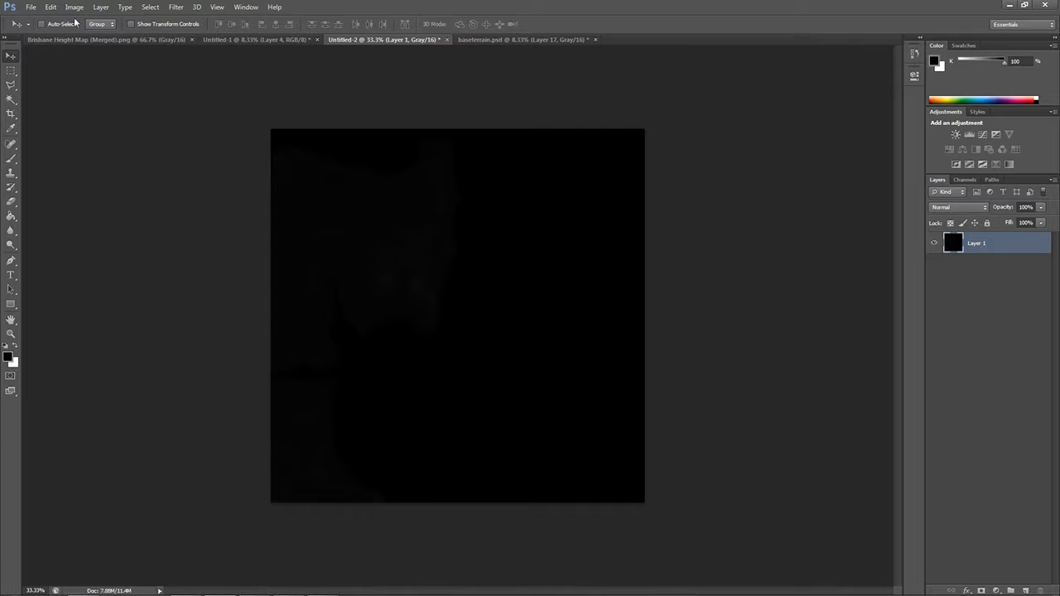
Step: Look through the Terrain tile images in the photoshop folder to check their x and y file naming, without opening a file
{"action": "left_click", "coordinate": [31, 7]}
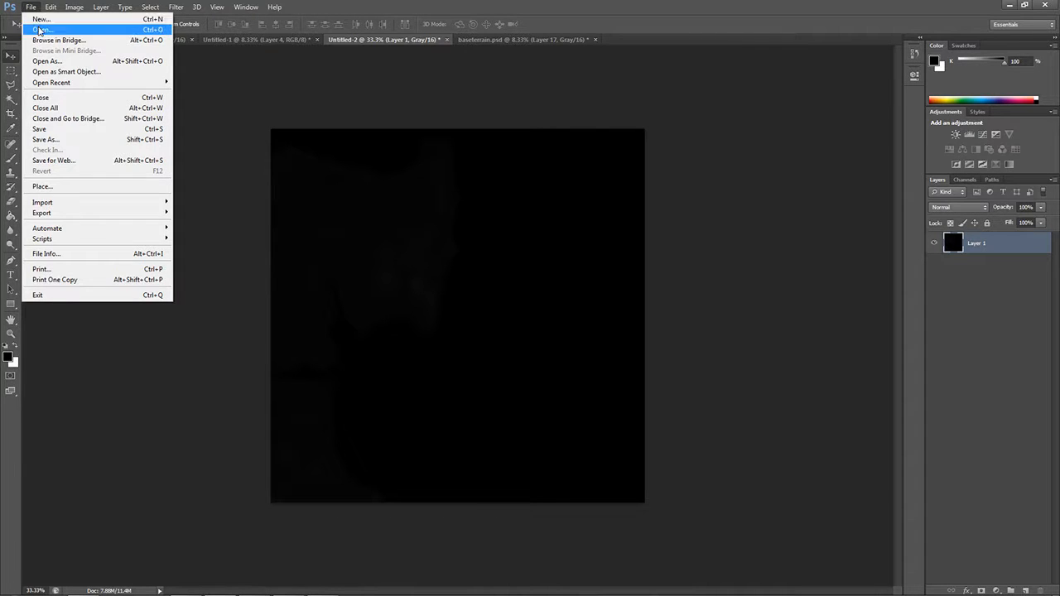
{"action": "left_click", "coordinate": [39, 30]}
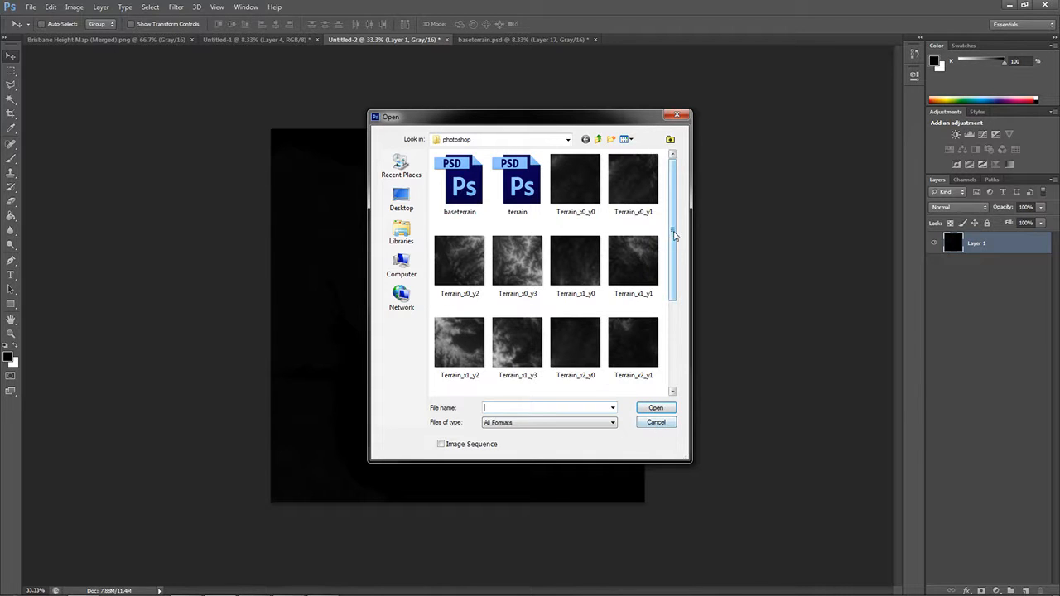
{"action": "left_click_drag", "start_coordinate": [674, 236], "coordinate": [675, 340]}
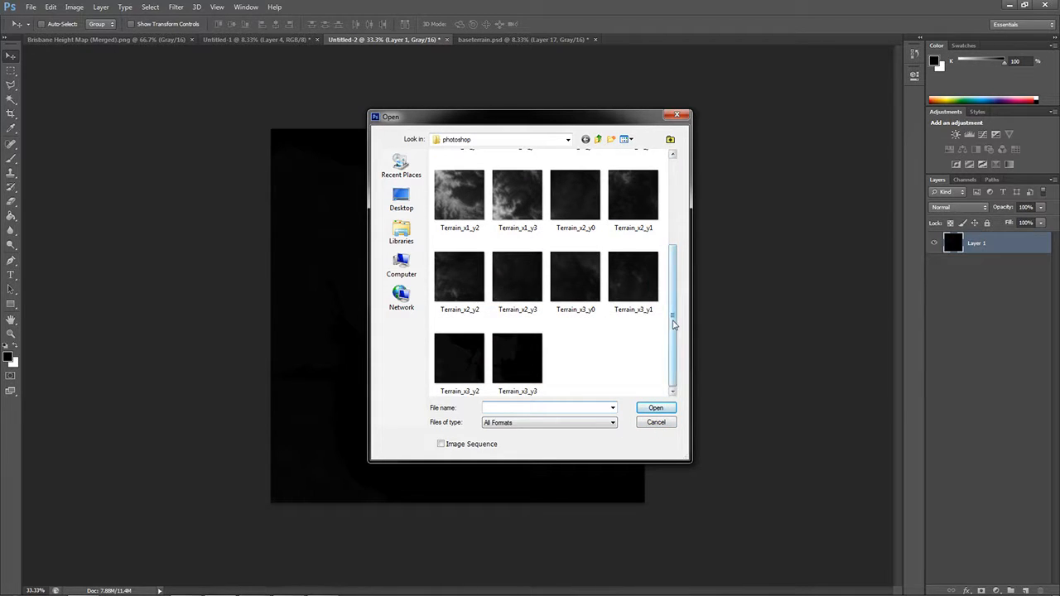
{"action": "scroll", "coordinate": [668, 393], "scroll_direction": "up", "scroll_amount": 5}
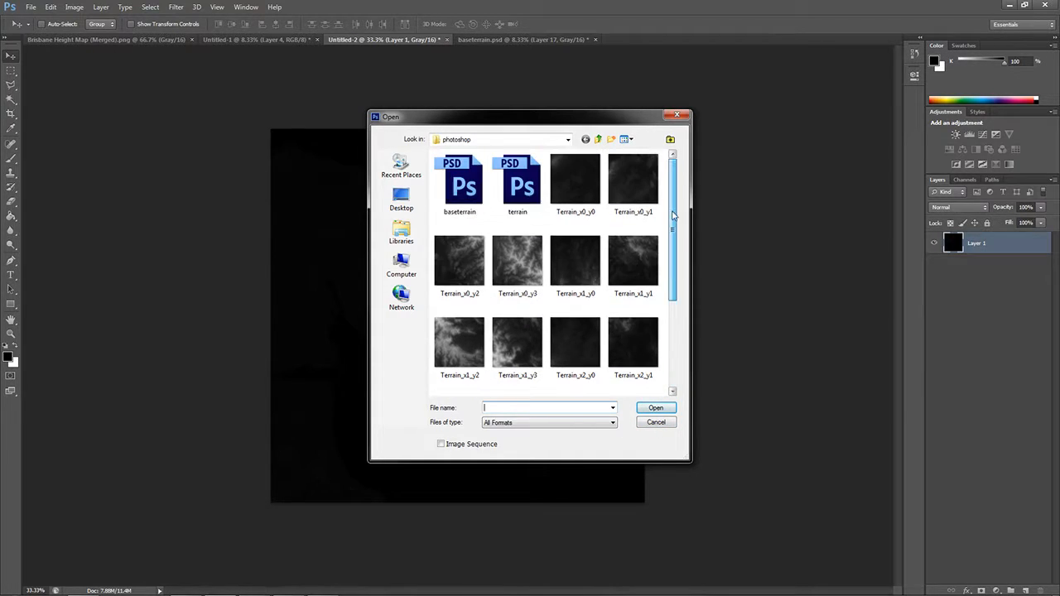
{"action": "left_click", "coordinate": [659, 424]}
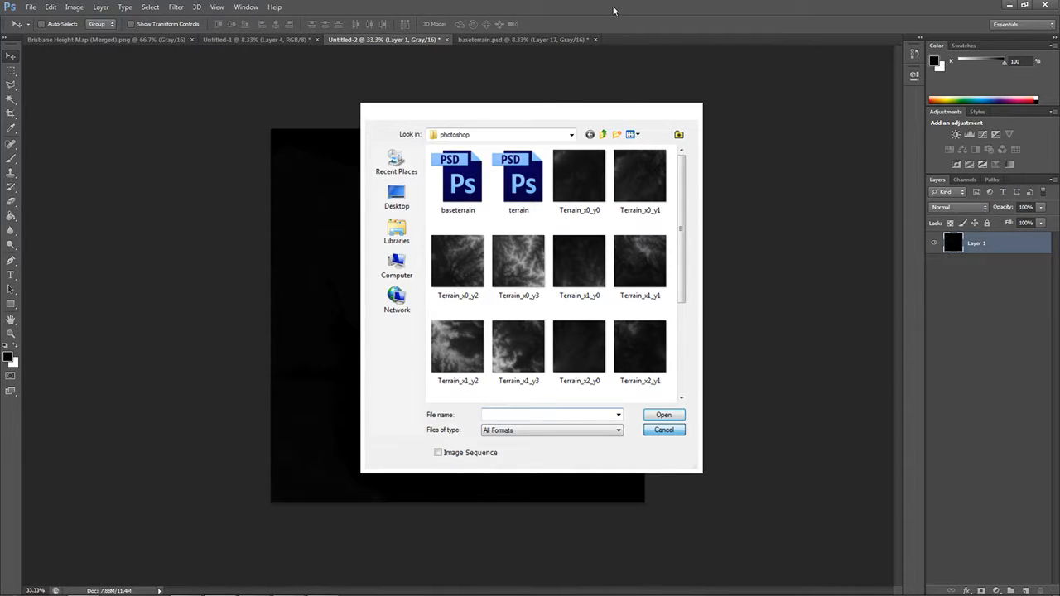
{"action": "left_click", "coordinate": [696, 114]}
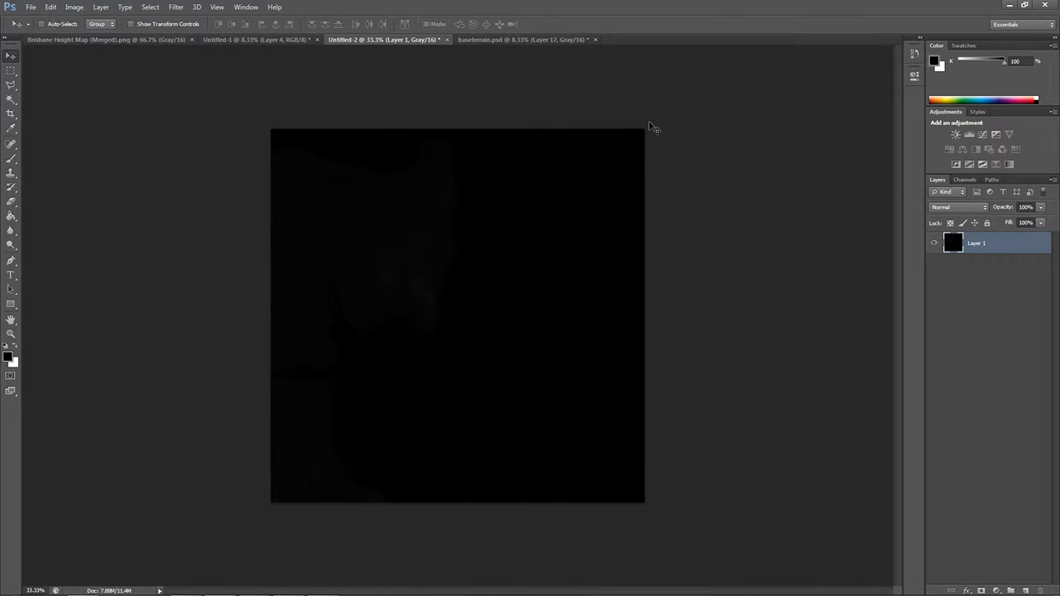
Step: In Untitled-1, hide the full height map and toggle Layers 2, 3 and 4 to compare the neighbouring tiles, leaving only Layer 4 visible
{"action": "left_click", "coordinate": [152, 41]}
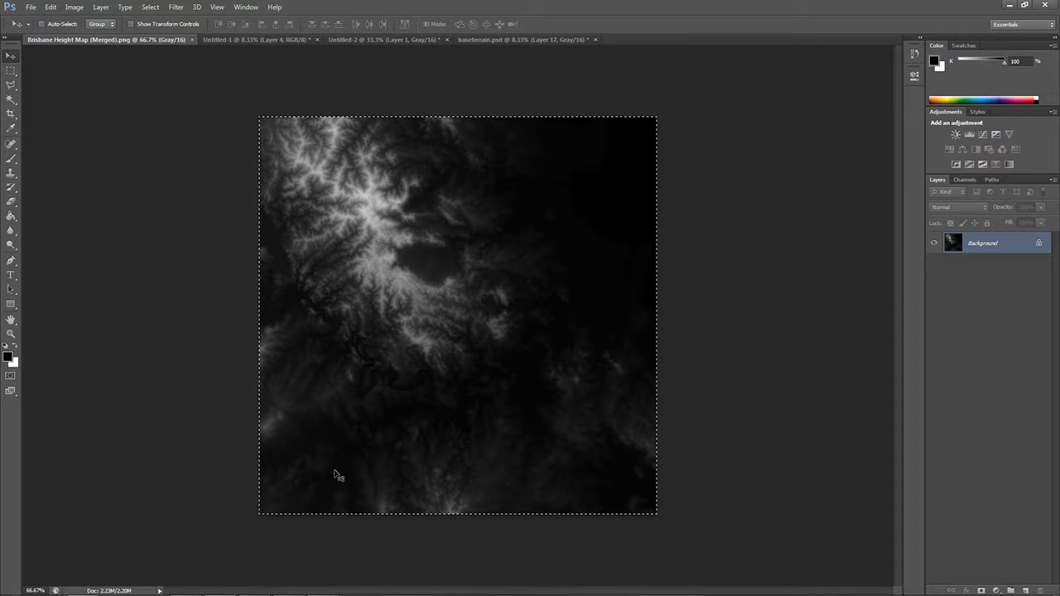
{"action": "left_click", "coordinate": [244, 40]}
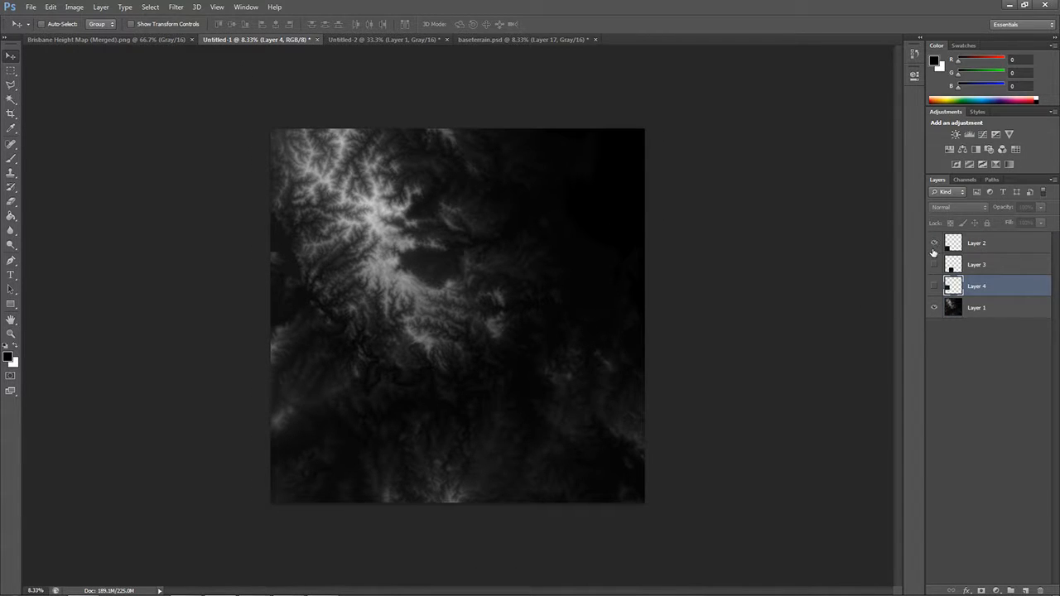
{"action": "left_click", "coordinate": [934, 307]}
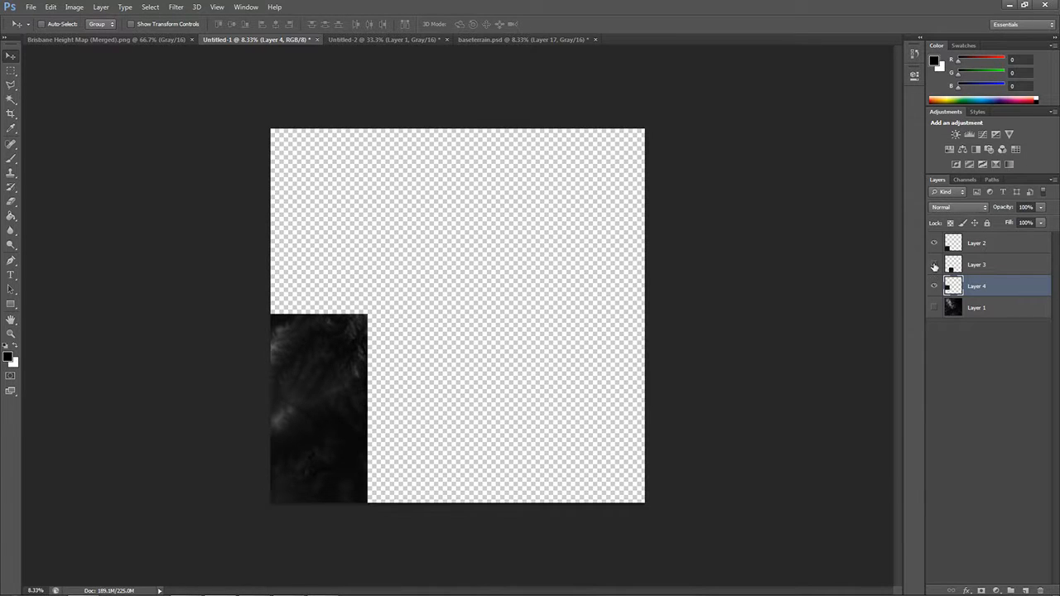
{"action": "left_click", "coordinate": [934, 264]}
{"action": "left_click", "coordinate": [934, 286]}
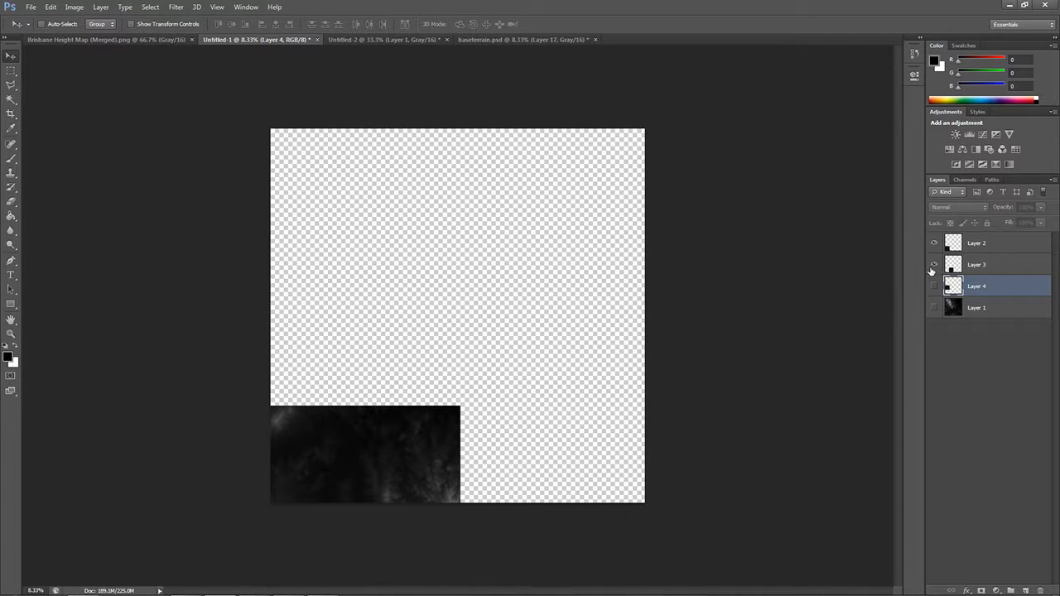
{"action": "left_click", "coordinate": [933, 265]}
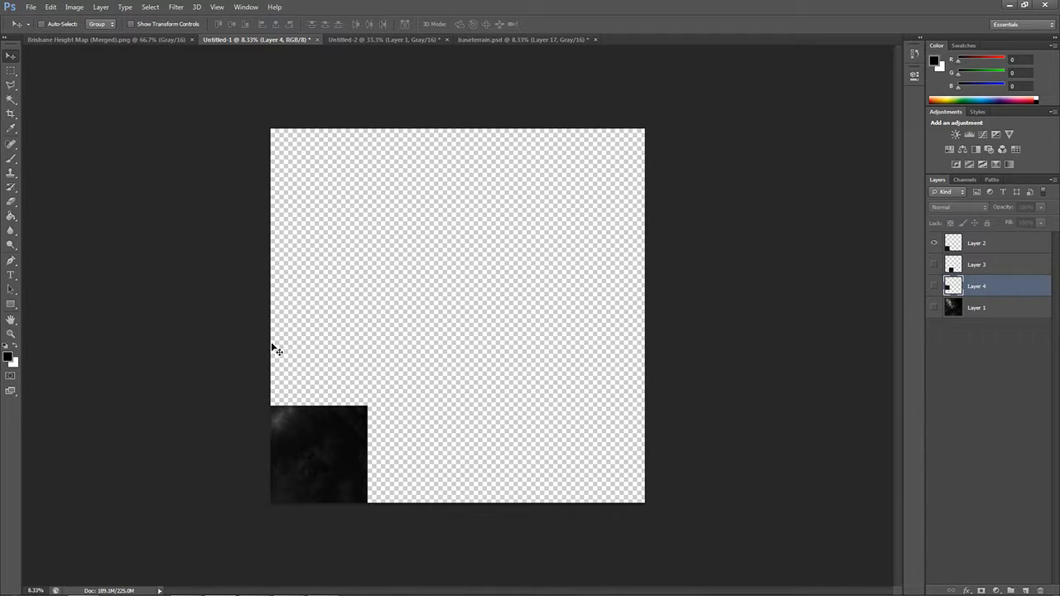
{"action": "left_click", "coordinate": [934, 286]}
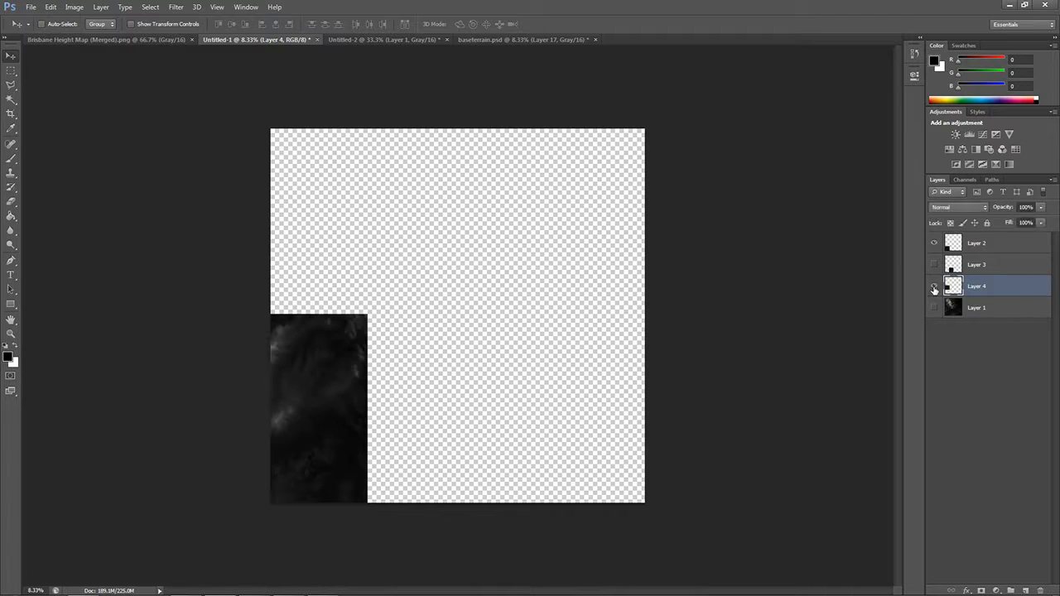
{"action": "left_click", "coordinate": [934, 245]}
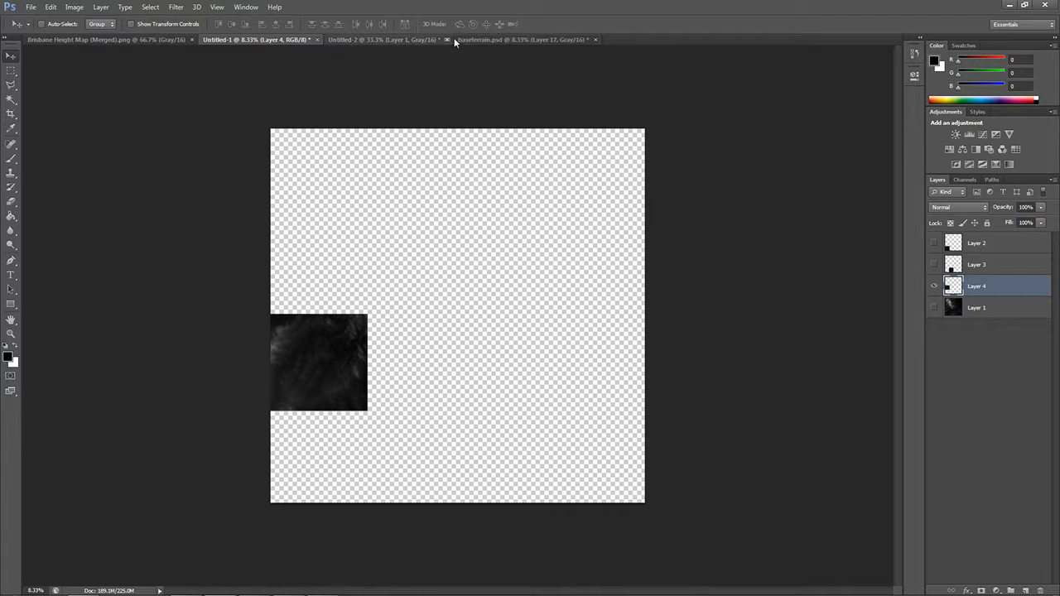
Step: Review the Untitled-2 and baseterrain documents, and quit Photoshop without saving the open documents
{"action": "left_click", "coordinate": [415, 40]}
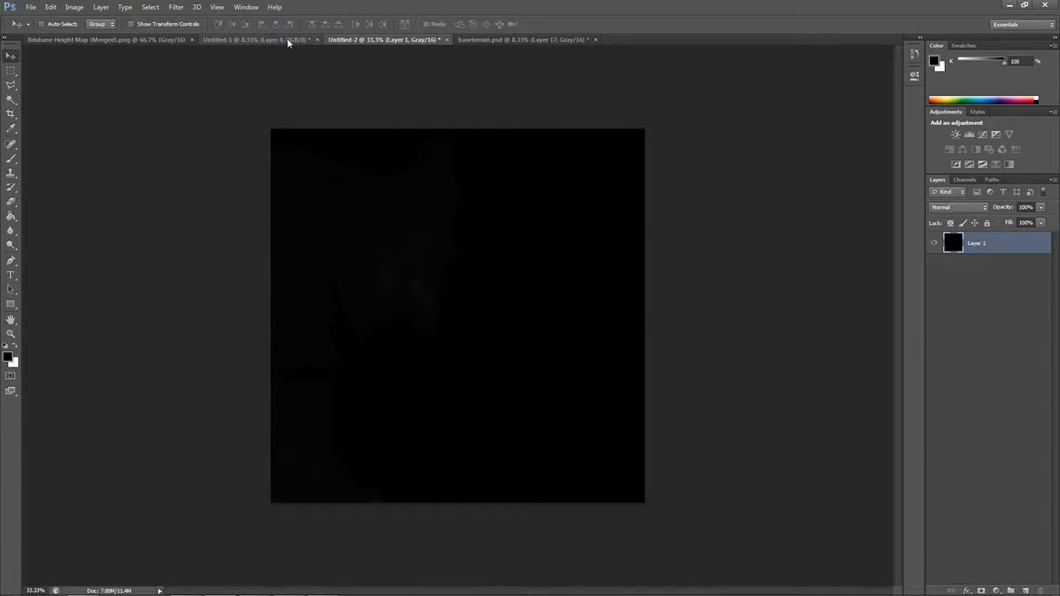
{"action": "left_click", "coordinate": [507, 40]}
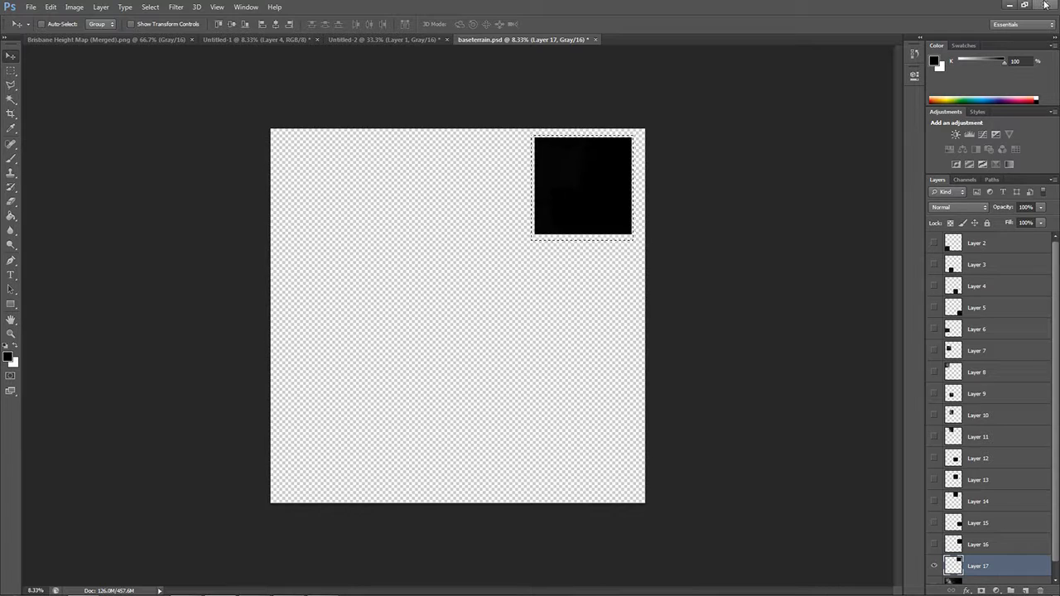
{"action": "left_click", "coordinate": [1042, 5]}
{"action": "left_click", "coordinate": [514, 226]}
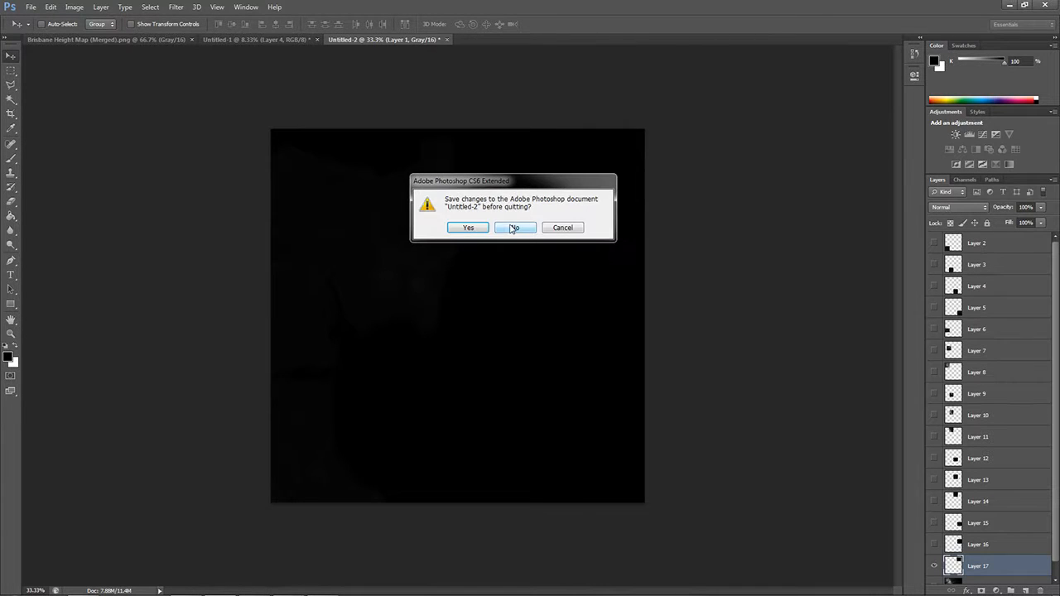
{"action": "left_click", "coordinate": [513, 229]}
{"action": "left_click", "coordinate": [514, 228]}
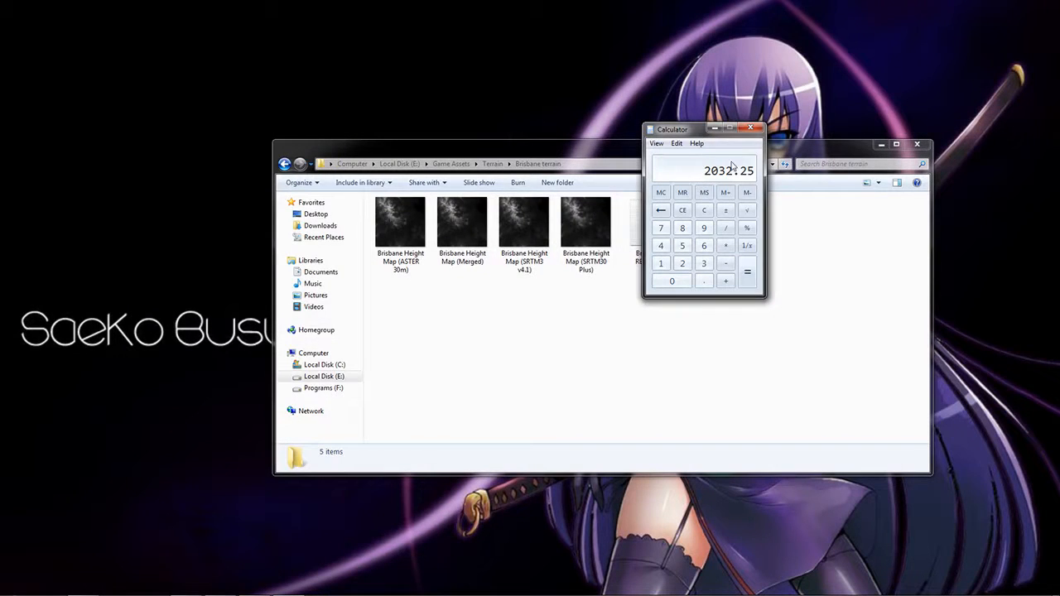
Step: Close the calculator and, in Windows Explorer, open the photoshop folder under Terrain to check the Terrain_x3_y3 image's details
{"action": "left_click", "coordinate": [755, 129]}
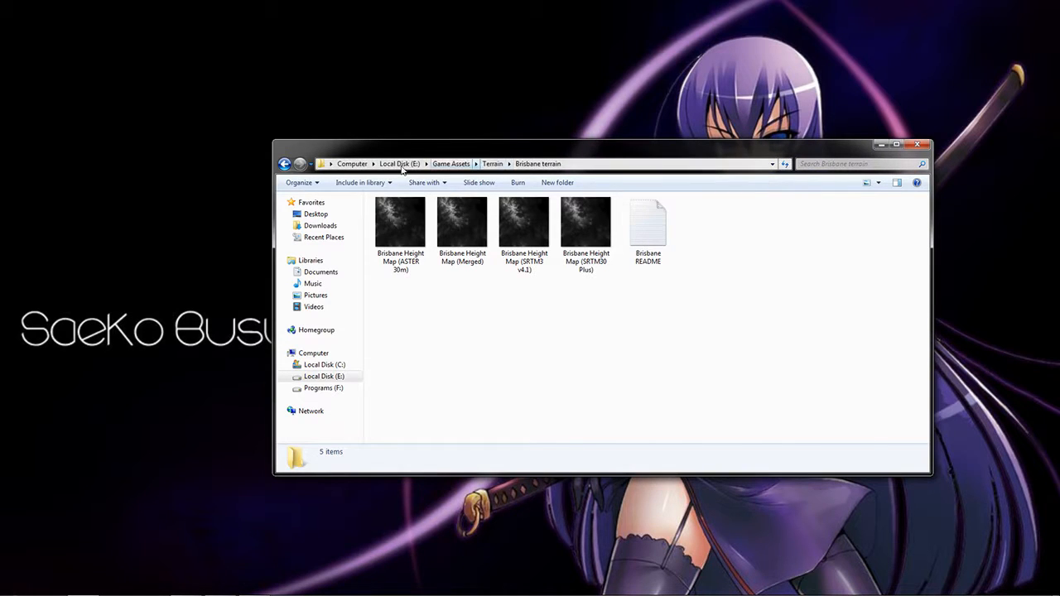
{"action": "left_click", "coordinate": [491, 165]}
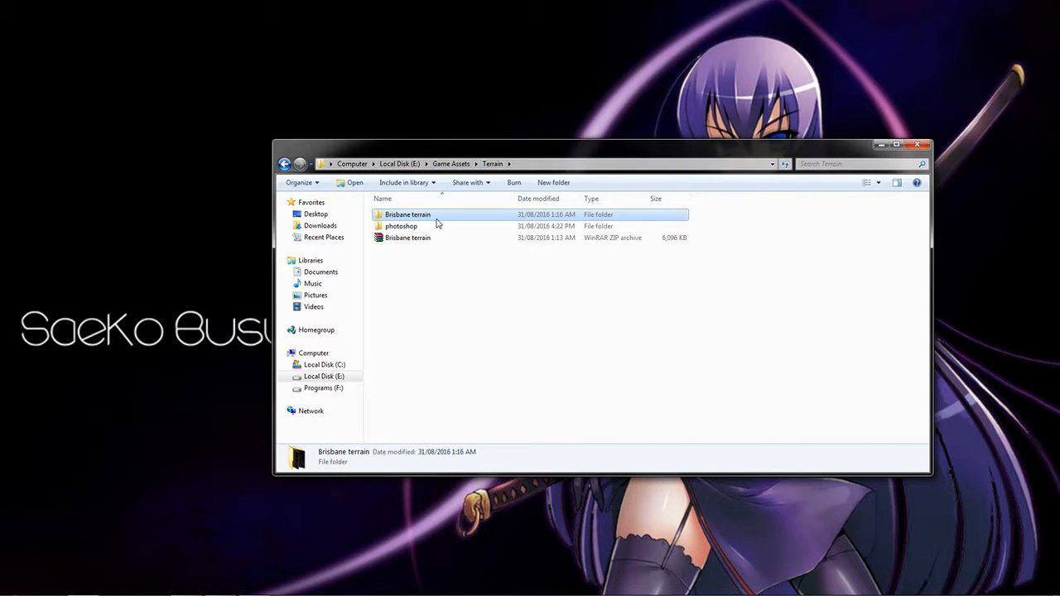
{"action": "double_click", "coordinate": [435, 229]}
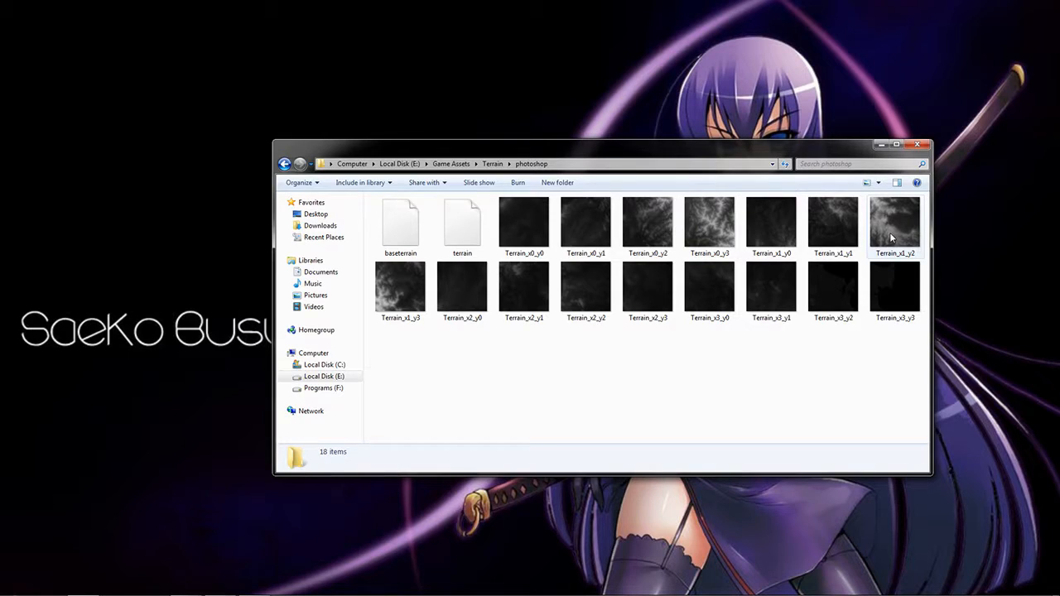
{"action": "mouse_move", "coordinate": [527, 257]}
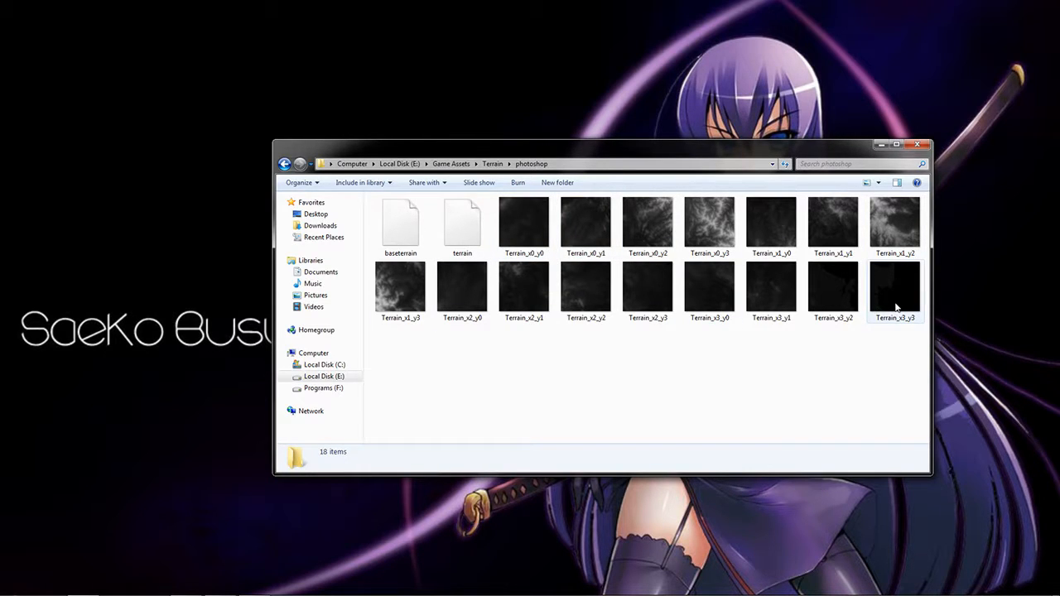
{"action": "mouse_move", "coordinate": [894, 307]}
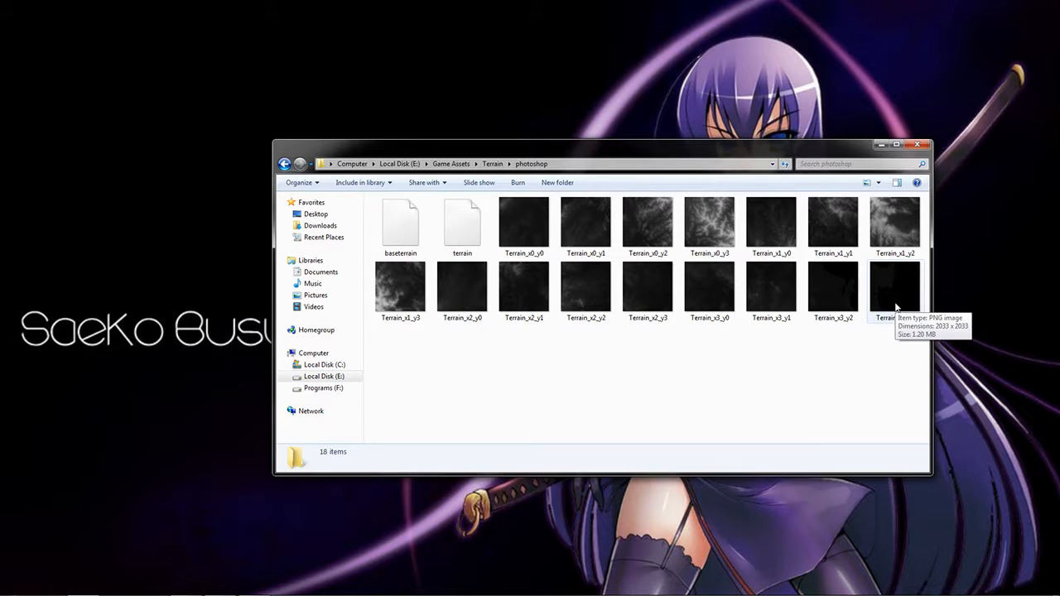
Step: Close the Explorer window and open the YoutubeVRTut project in Unreal Editor from the Epic Games Launcher library
{"action": "left_click", "coordinate": [916, 145]}
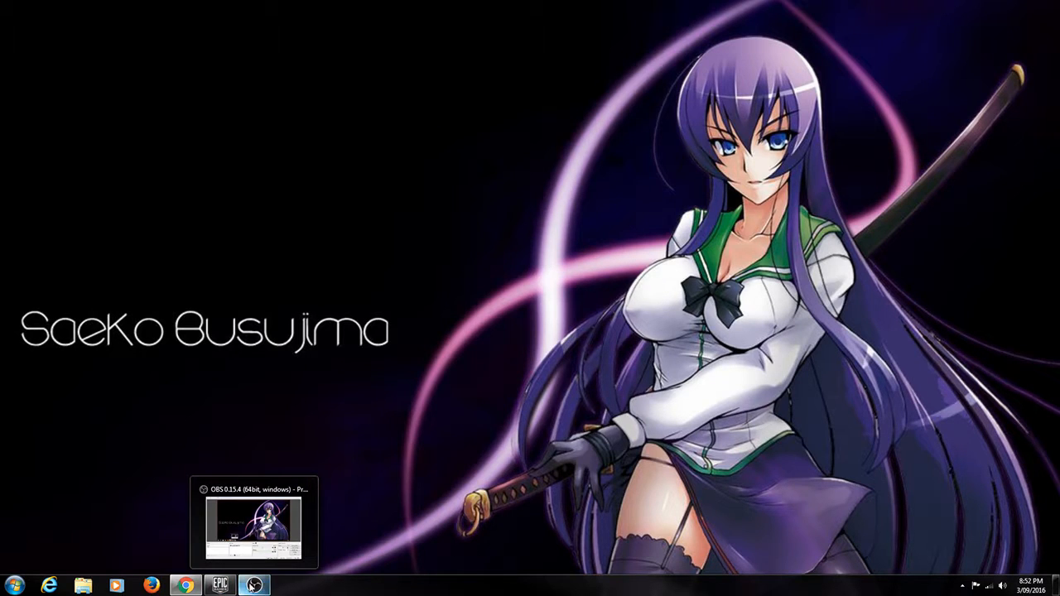
{"action": "left_click", "coordinate": [222, 585]}
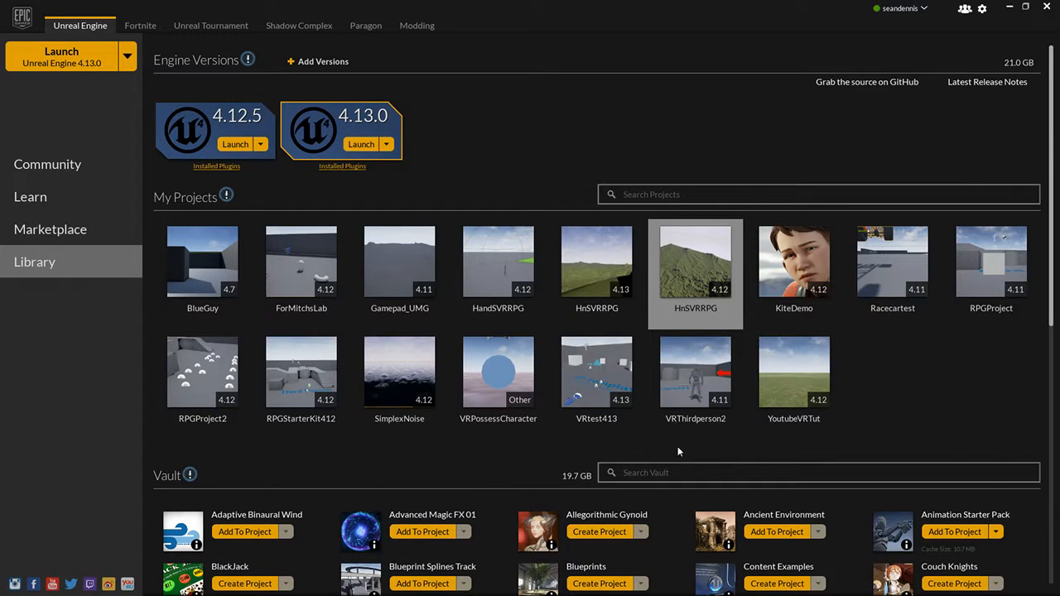
{"action": "double_click", "coordinate": [777, 395]}
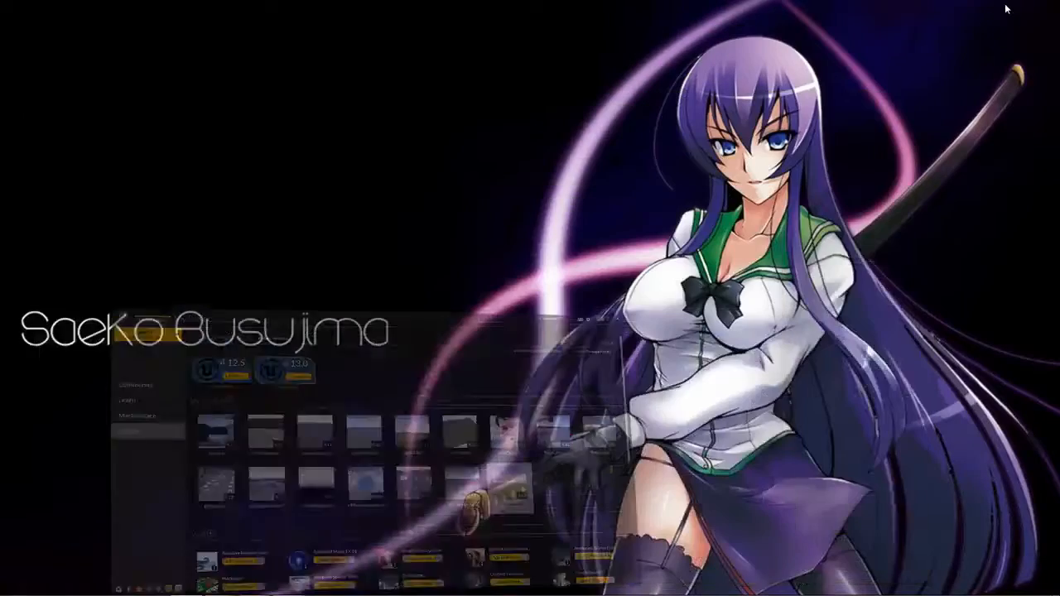
{"action": "left_click", "coordinate": [298, 588]}
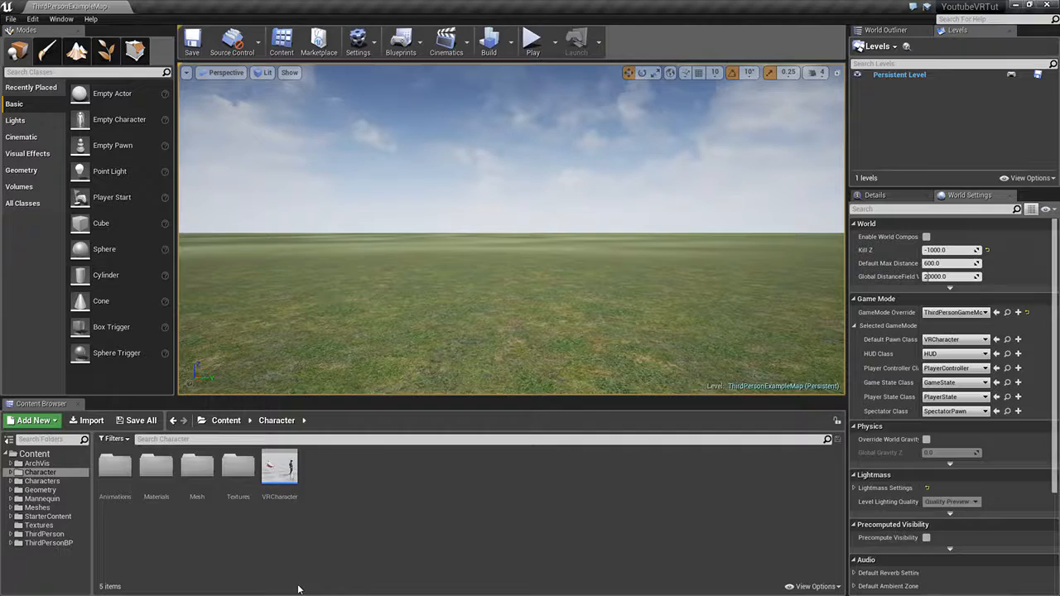
{"action": "mouse_move", "coordinate": [511, 287]}
{"action": "right_mouse_down"}
{"action": "mouse_move", "coordinate": [496, 344]}
{"action": "mouse_move", "coordinate": [485, 281]}
{"action": "mouse_move", "coordinate": [497, 302]}
{"action": "mouse_move", "coordinate": [519, 285]}
{"action": "right_mouse_up"}
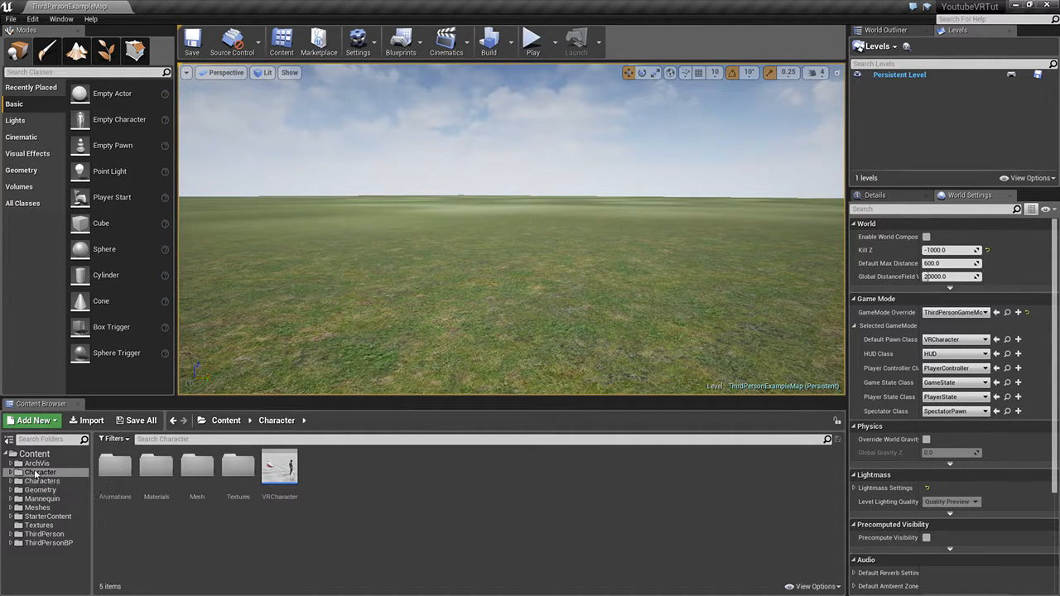
Step: Create a folder named Maps directly under Content and open it
{"action": "left_click", "coordinate": [33, 454]}
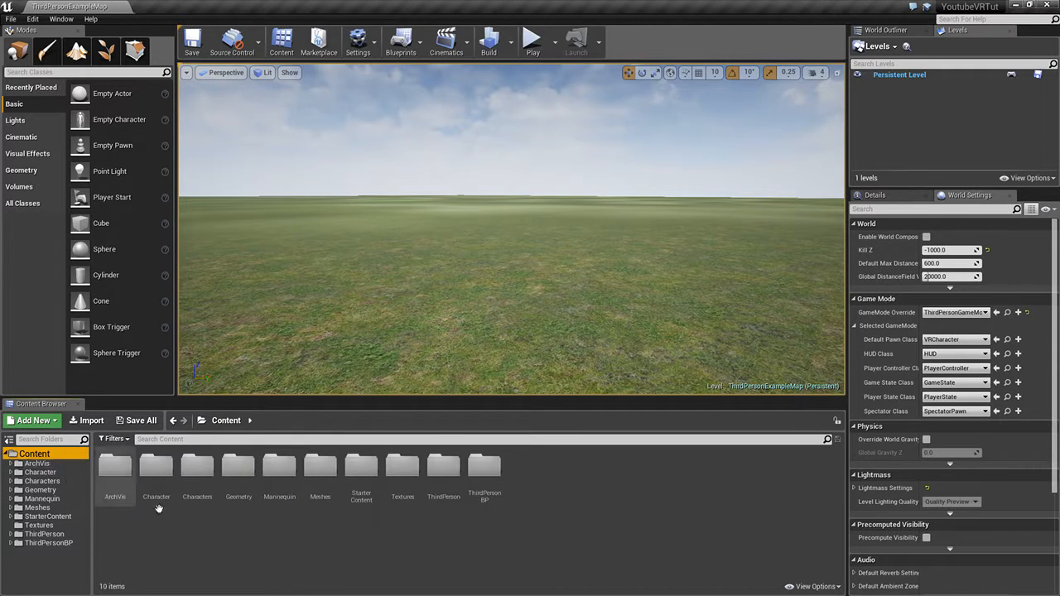
{"action": "right_click", "coordinate": [537, 478]}
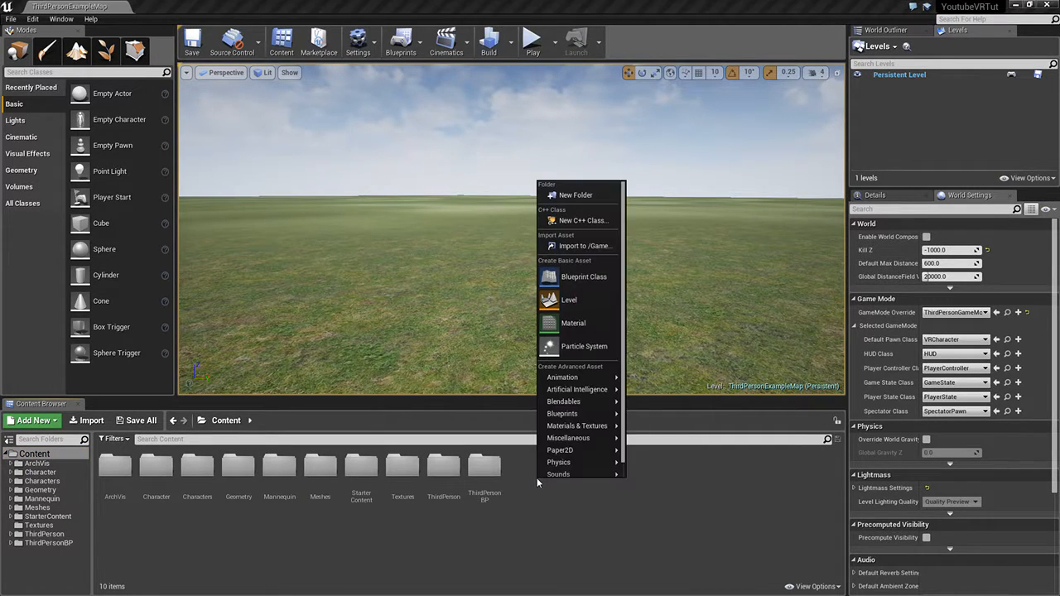
{"action": "left_click", "coordinate": [586, 195]}
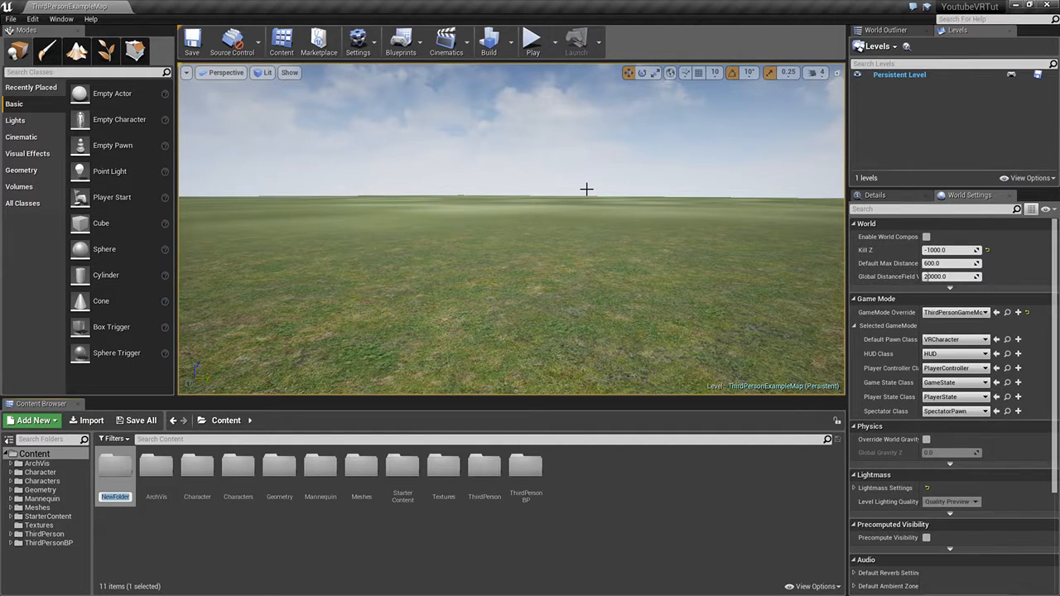
{"action": "type", "text": "Maps"}
{"action": "key", "text": "Return"}
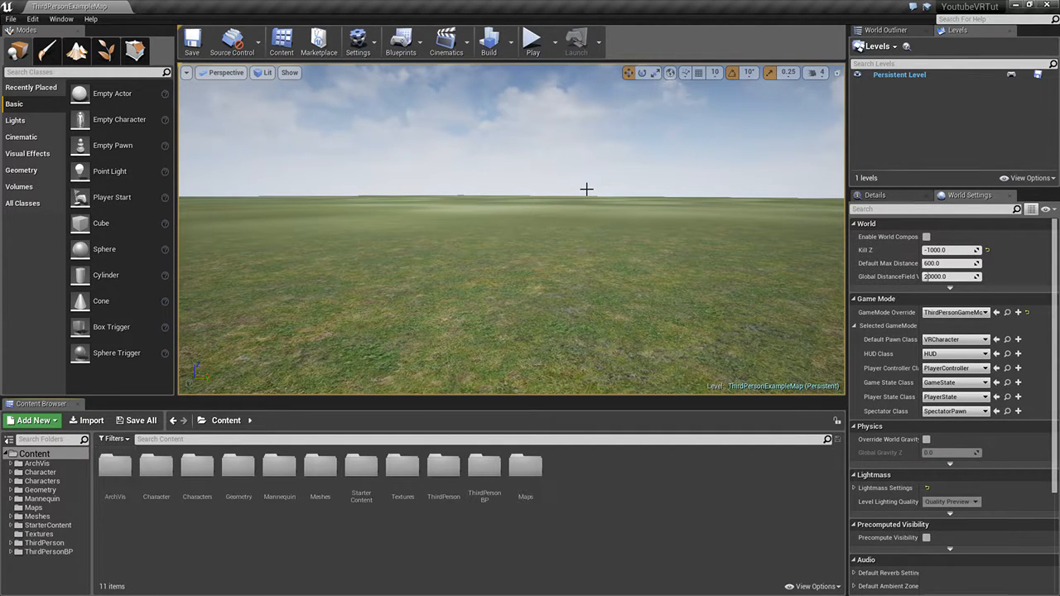
{"action": "double_click", "coordinate": [535, 468]}
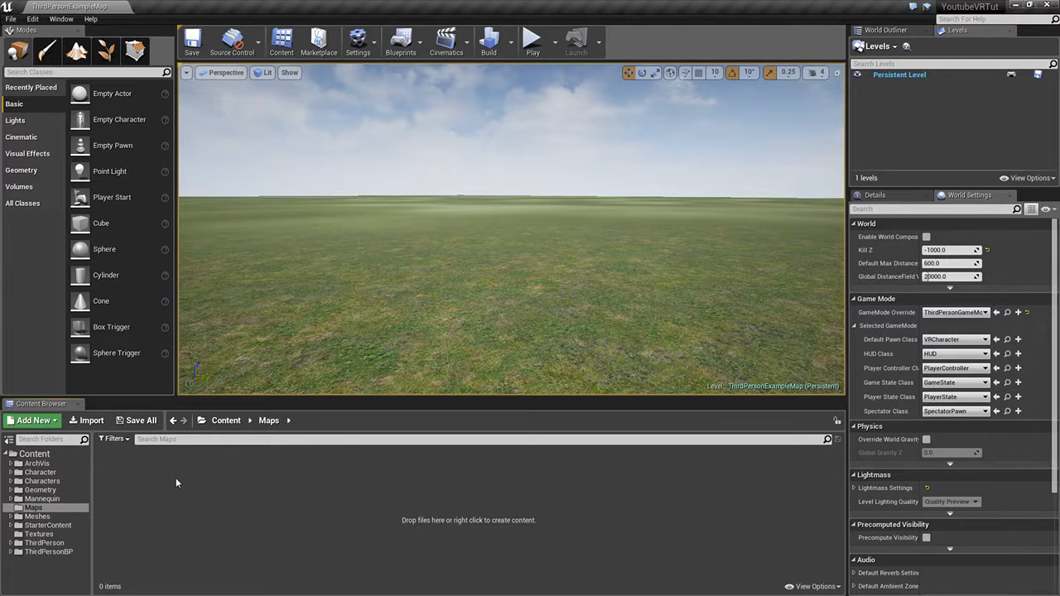
Step: Create a new level from the Default template and delete its Floor mesh
{"action": "left_click", "coordinate": [11, 19]}
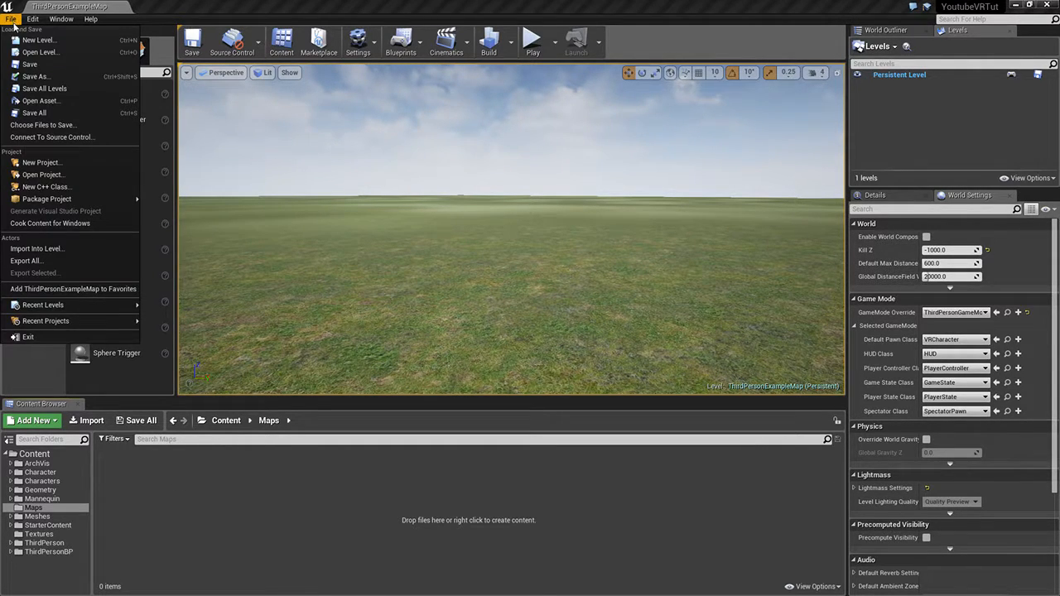
{"action": "left_click", "coordinate": [33, 40]}
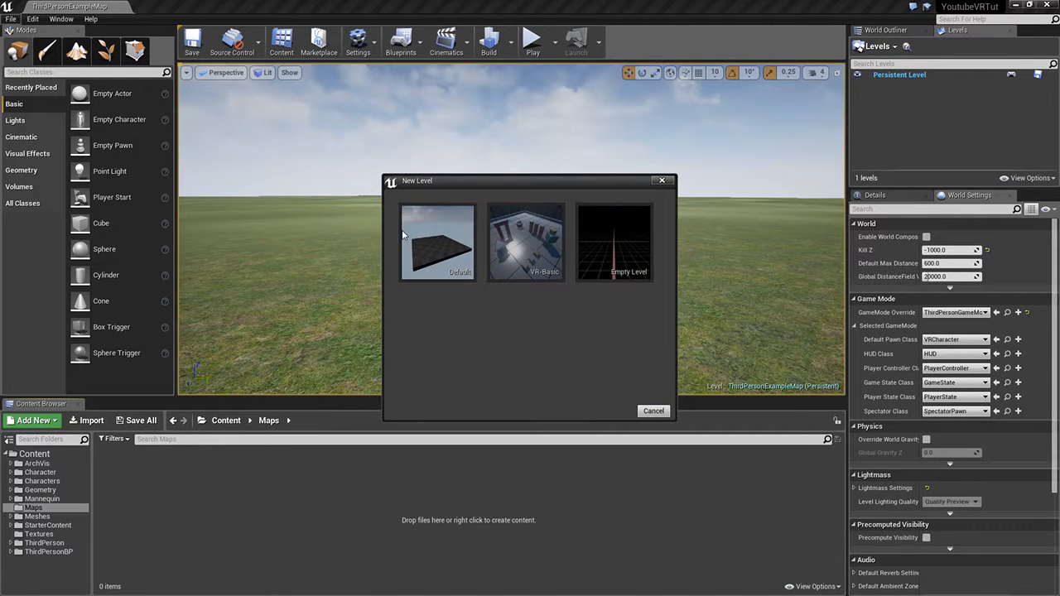
{"action": "left_click", "coordinate": [440, 252]}
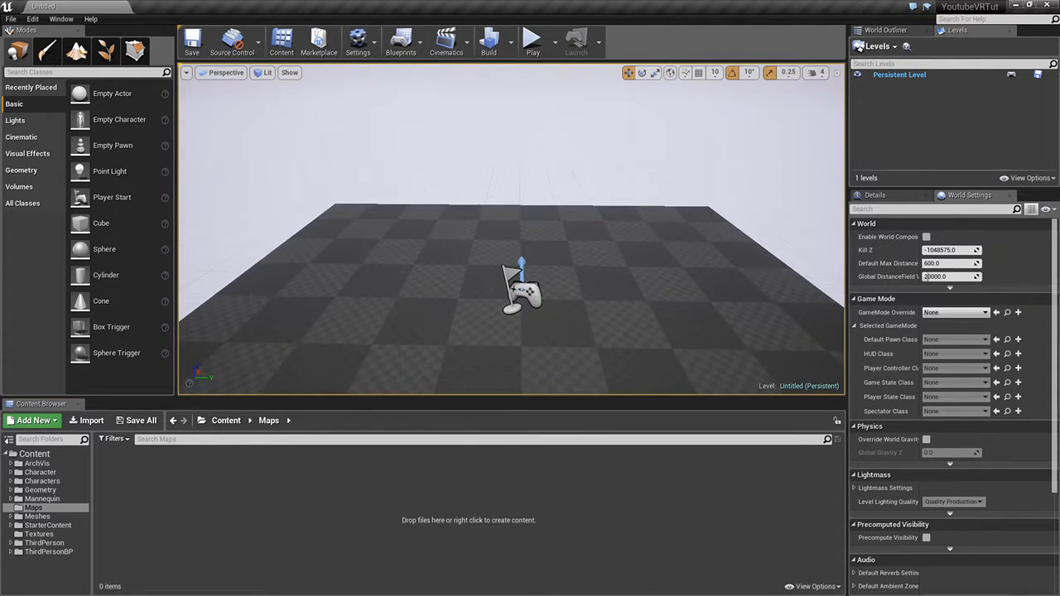
{"action": "left_click", "coordinate": [875, 30]}
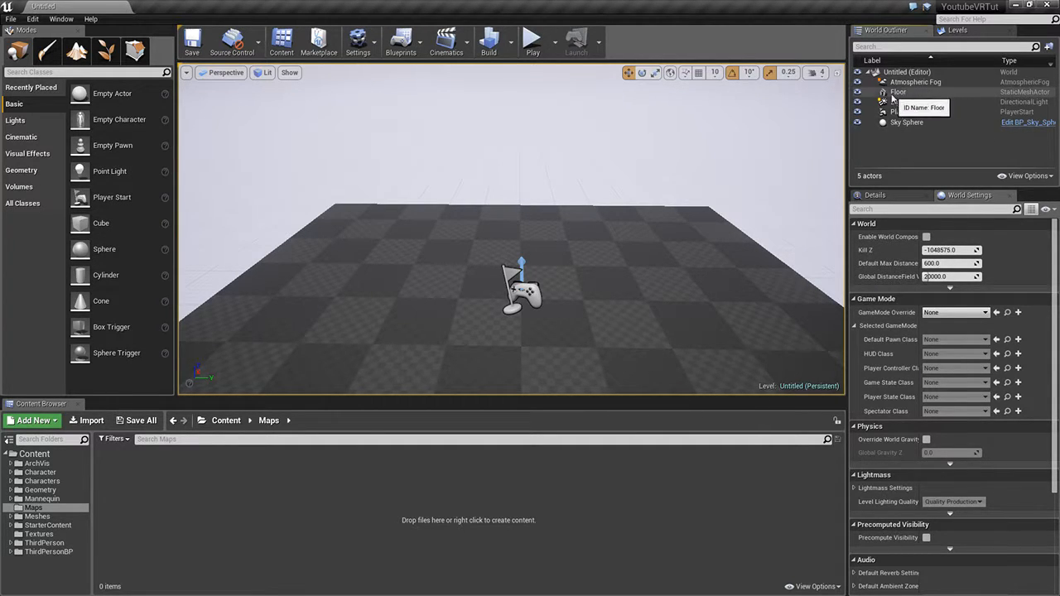
{"action": "left_click", "coordinate": [634, 295]}
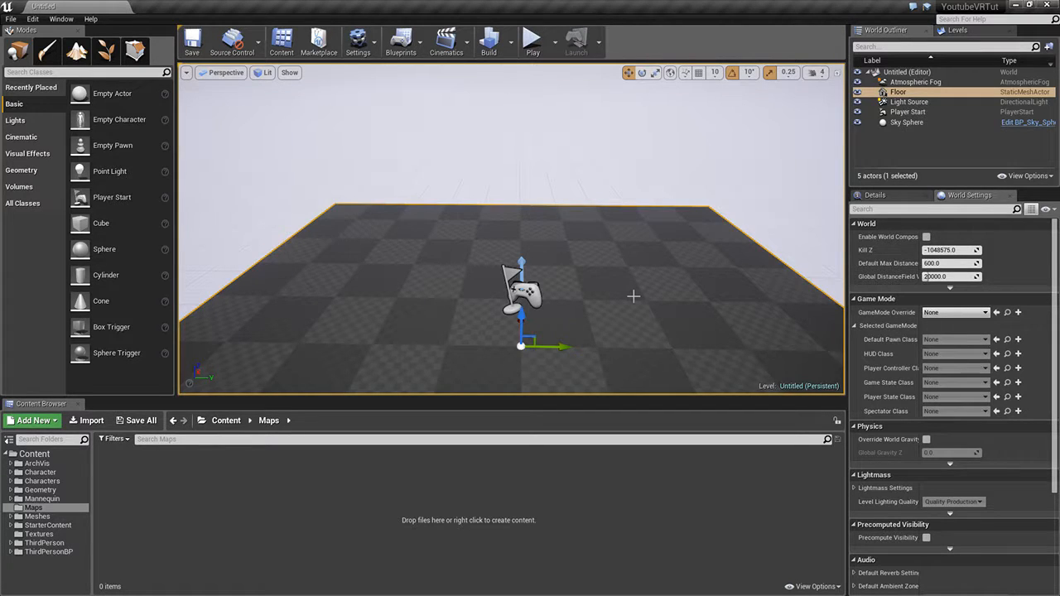
{"action": "key", "text": "Delete"}
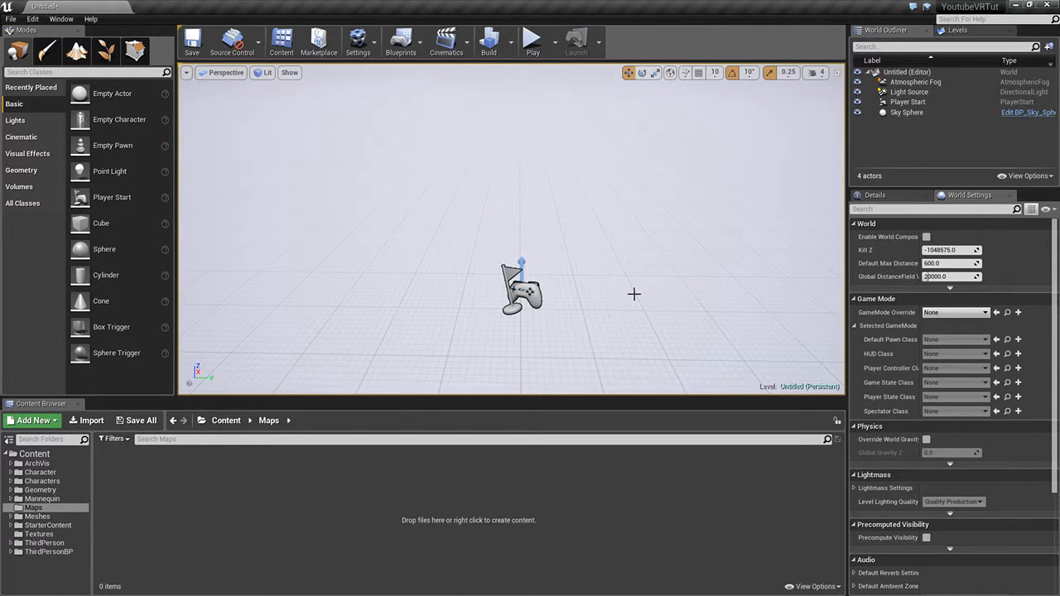
{"action": "right_click_drag", "start_coordinate": [634, 294], "coordinate": [637, 331]}
{"action": "right_click_drag", "start_coordinate": [631, 278], "coordinate": [582, 264]}
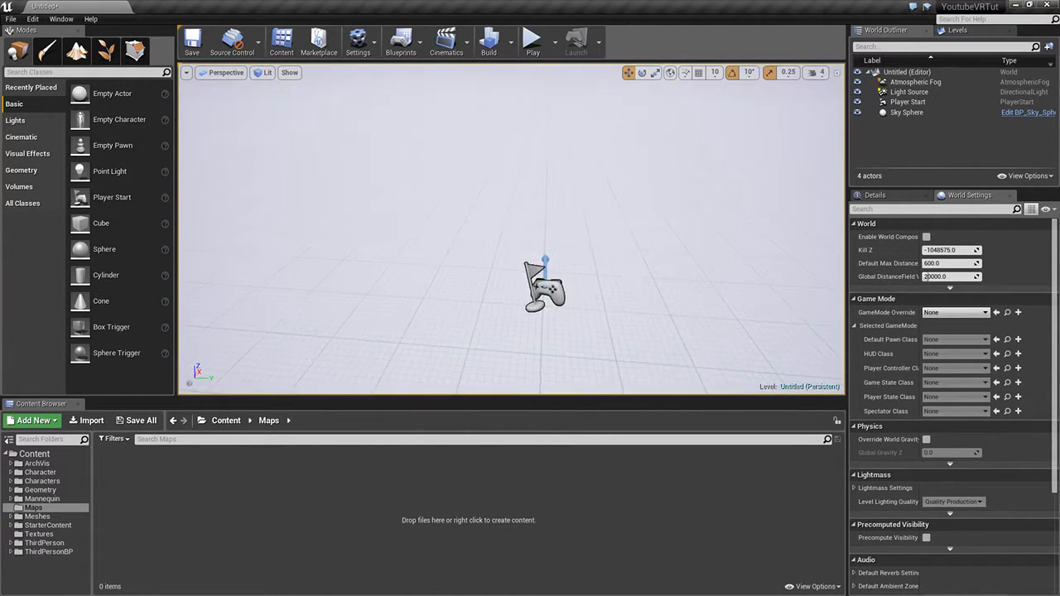
Step: Save the new level as Openworld in the Maps folder
{"action": "left_click", "coordinate": [11, 18]}
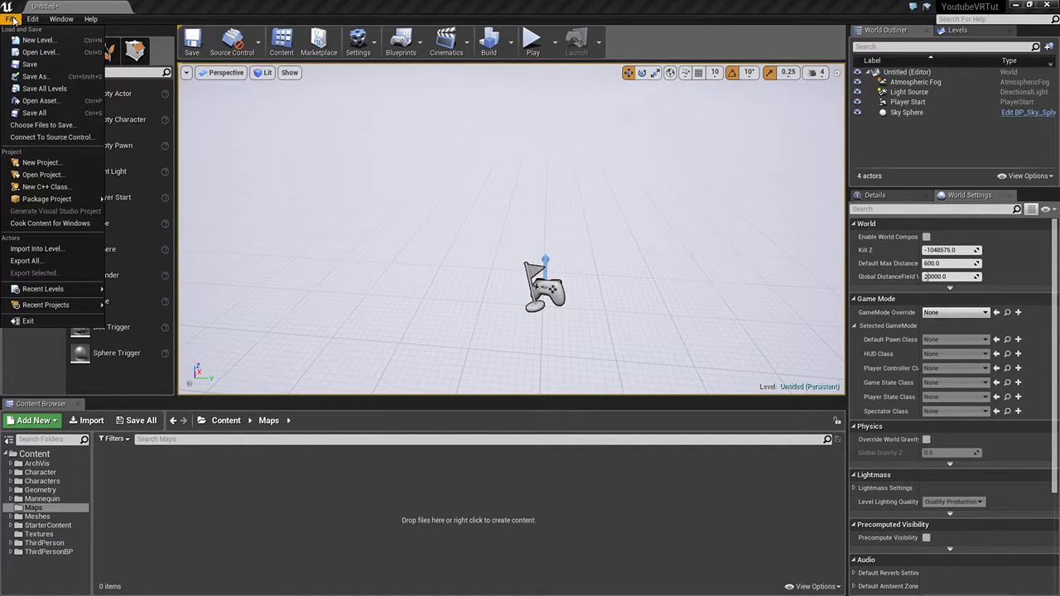
{"action": "left_click", "coordinate": [35, 76]}
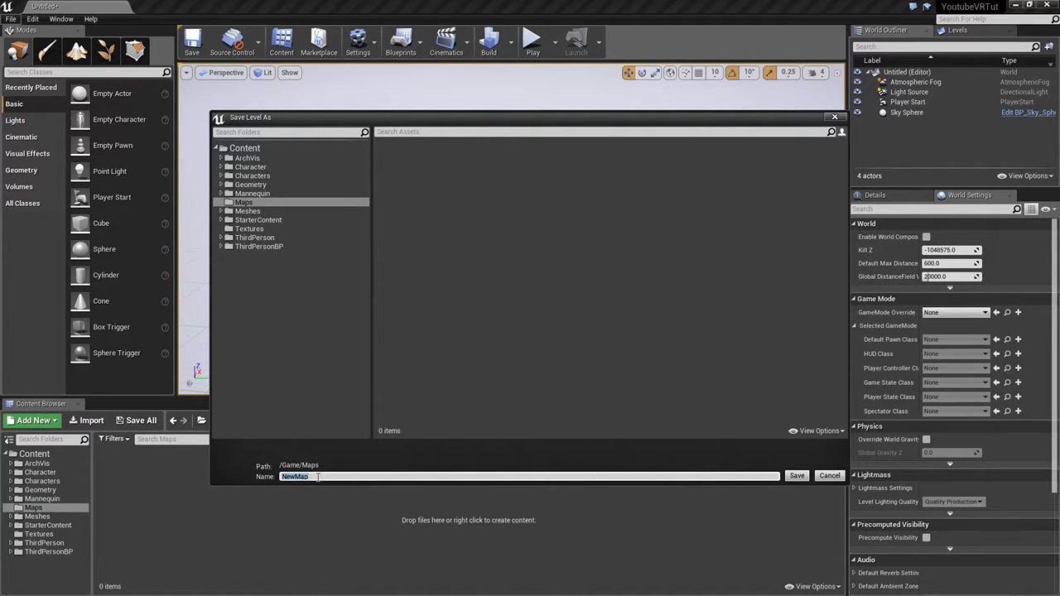
{"action": "type", "text": "Openworld"}
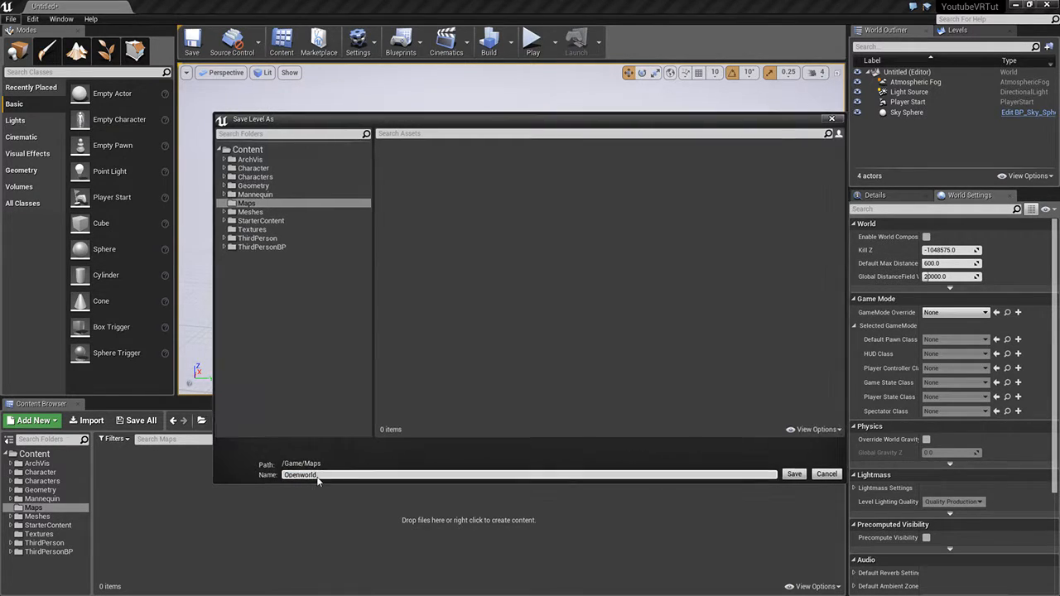
{"action": "key", "text": "Return"}
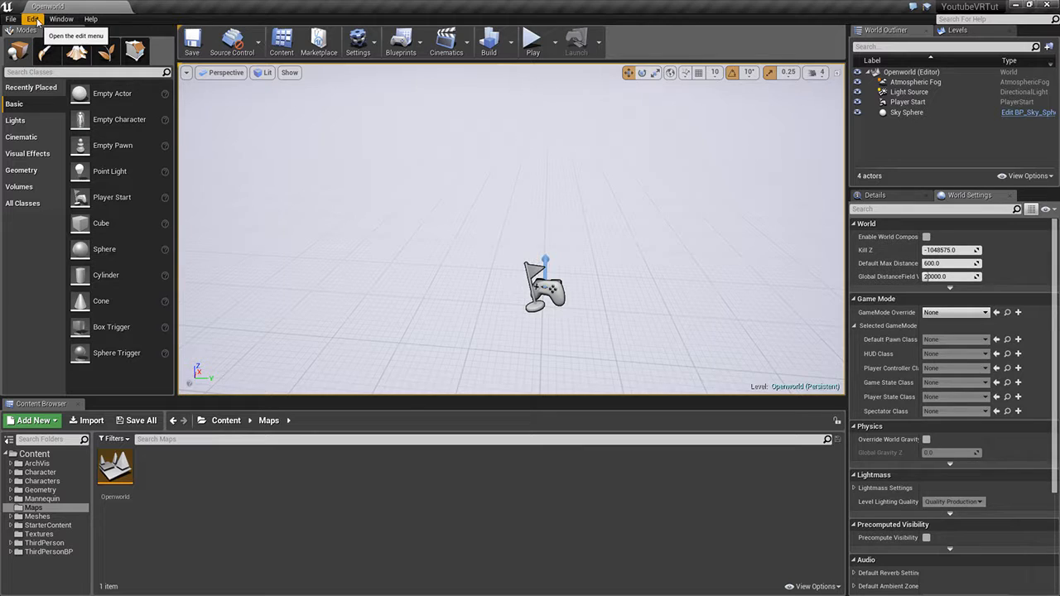
Step: Show the Levels window, detach it over the viewport, and dock it back beside the World Outliner
{"action": "left_click", "coordinate": [61, 19]}
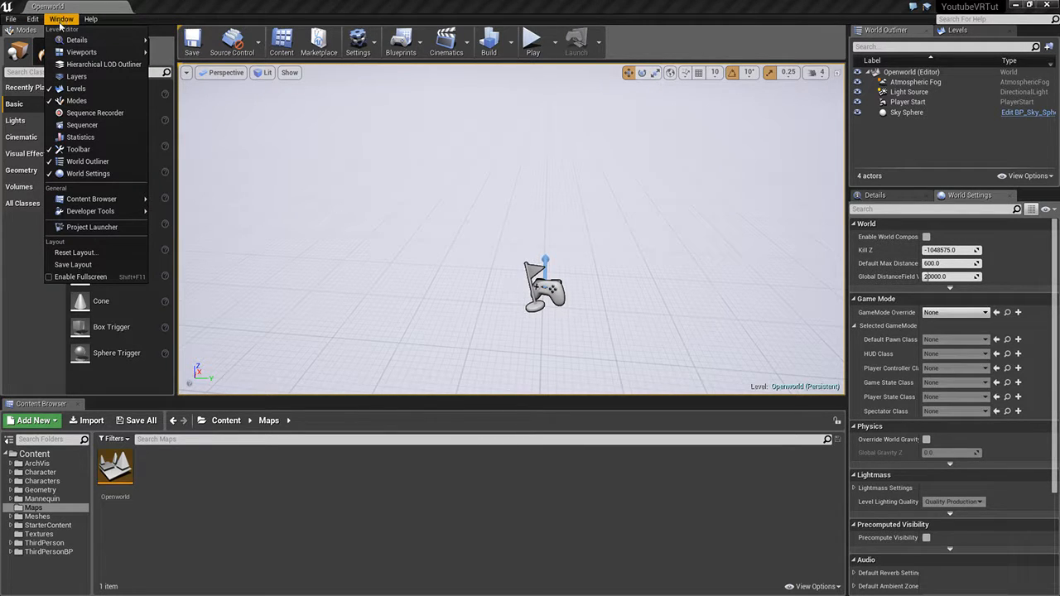
{"action": "left_click", "coordinate": [81, 90]}
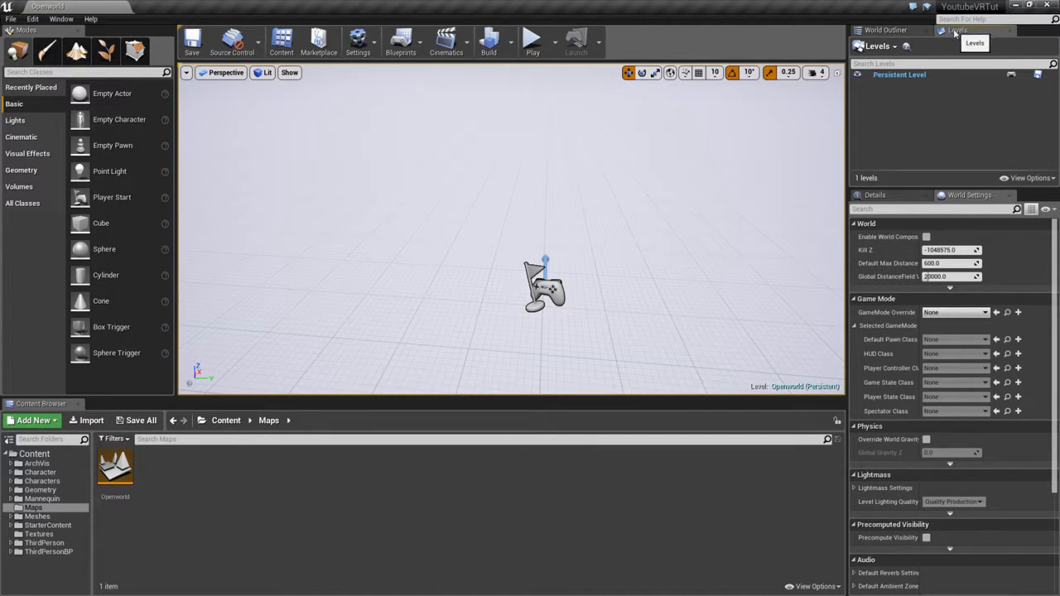
{"action": "left_click_drag", "start_coordinate": [953, 31], "coordinate": [583, 240]}
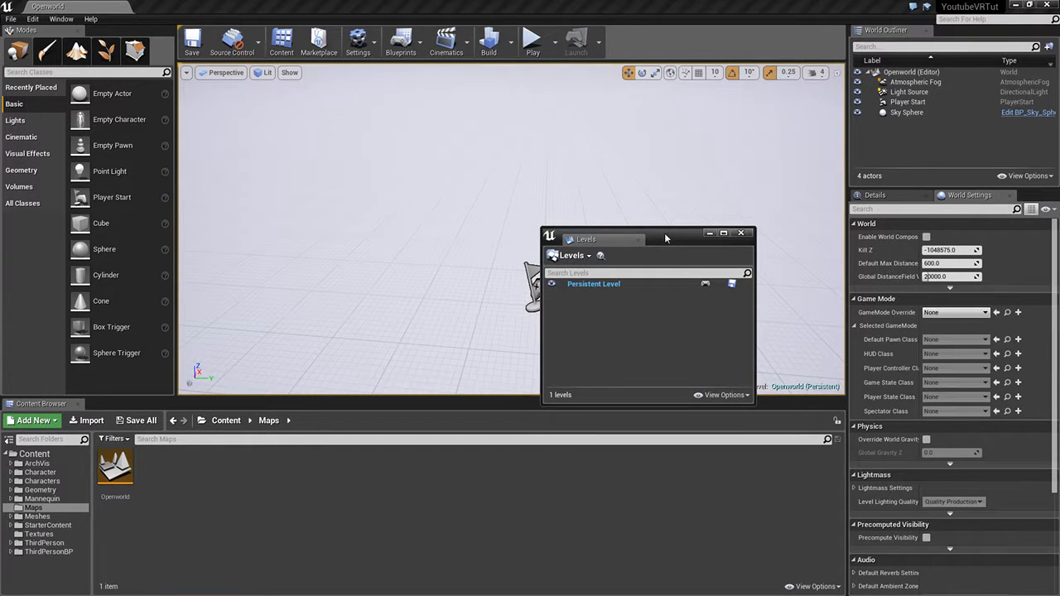
{"action": "left_click_drag", "start_coordinate": [664, 232], "coordinate": [559, 169]}
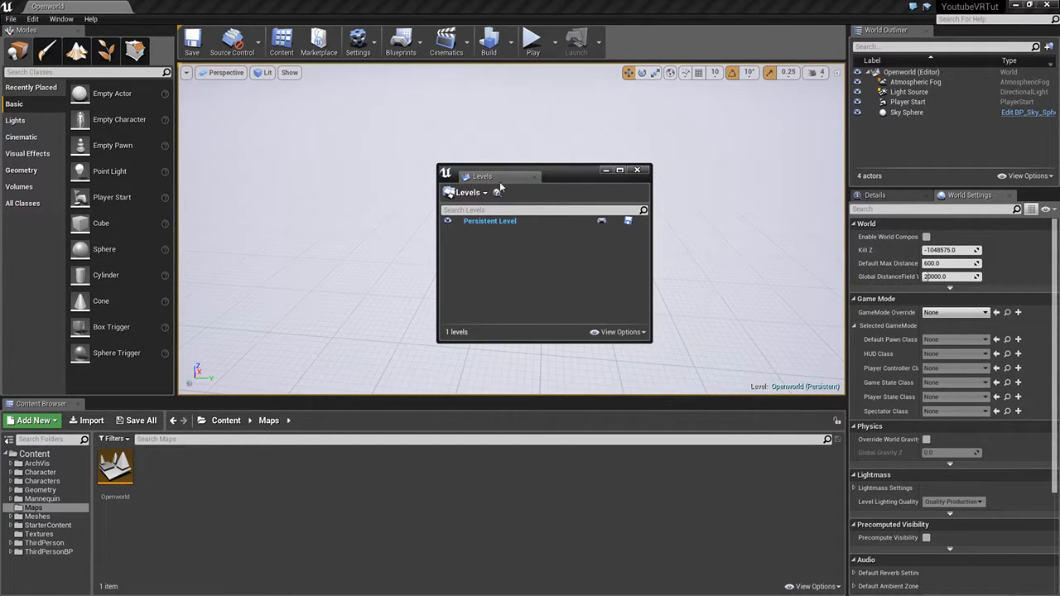
{"action": "left_click_drag", "start_coordinate": [499, 185], "coordinate": [965, 35]}
{"action": "left_click_drag", "start_coordinate": [870, 16], "coordinate": [824, 4]}
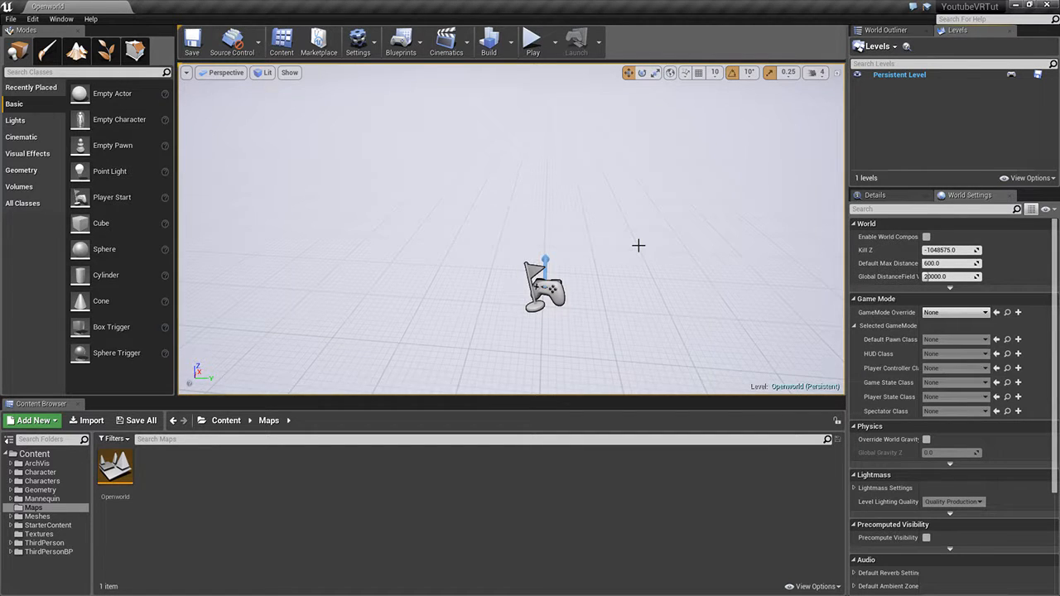
Step: Create a folder named Terrain inside Maps and open it
{"action": "right_click_drag", "start_coordinate": [638, 245], "coordinate": [667, 253]}
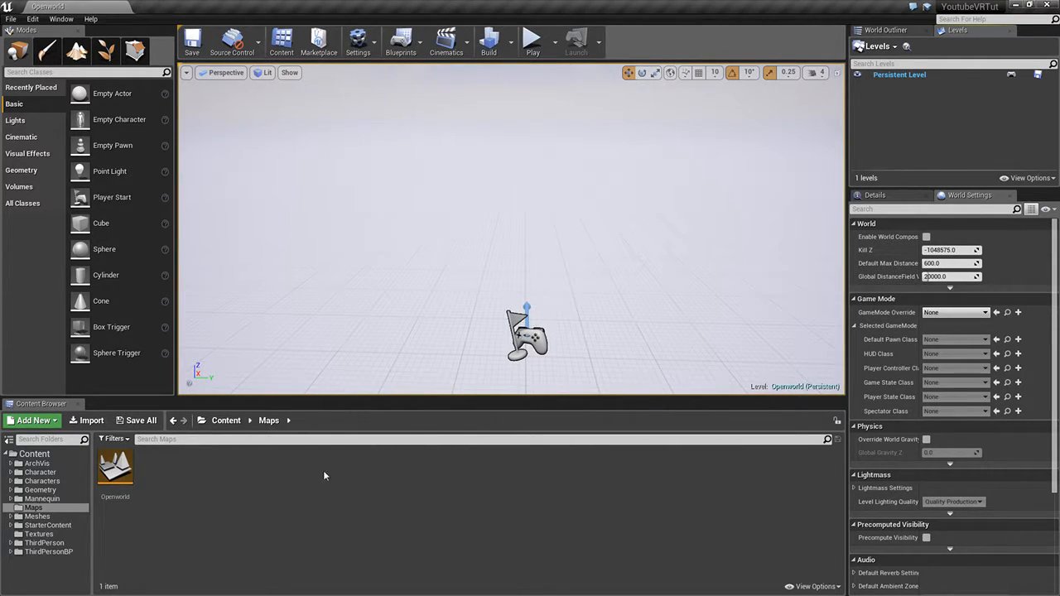
{"action": "right_click", "coordinate": [190, 469]}
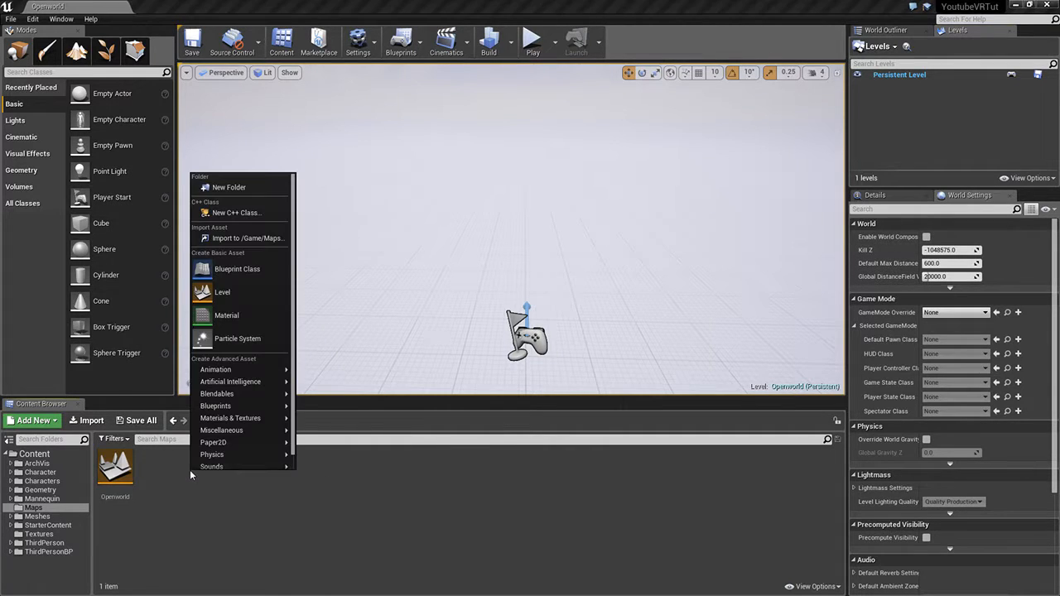
{"action": "left_click", "coordinate": [245, 187]}
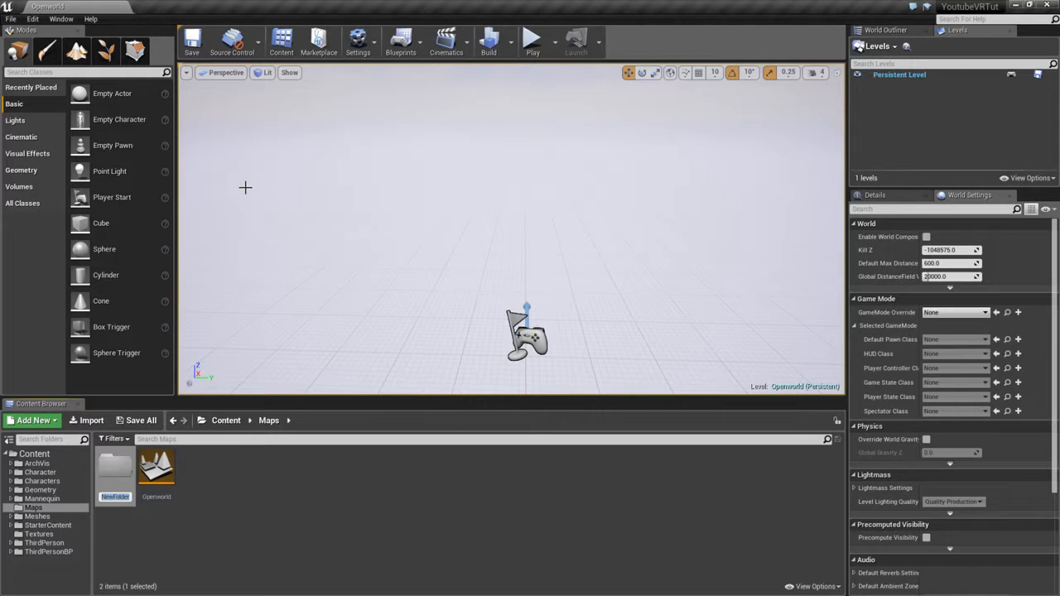
{"action": "type", "text": "Terrain"}
{"action": "key", "text": "Return"}
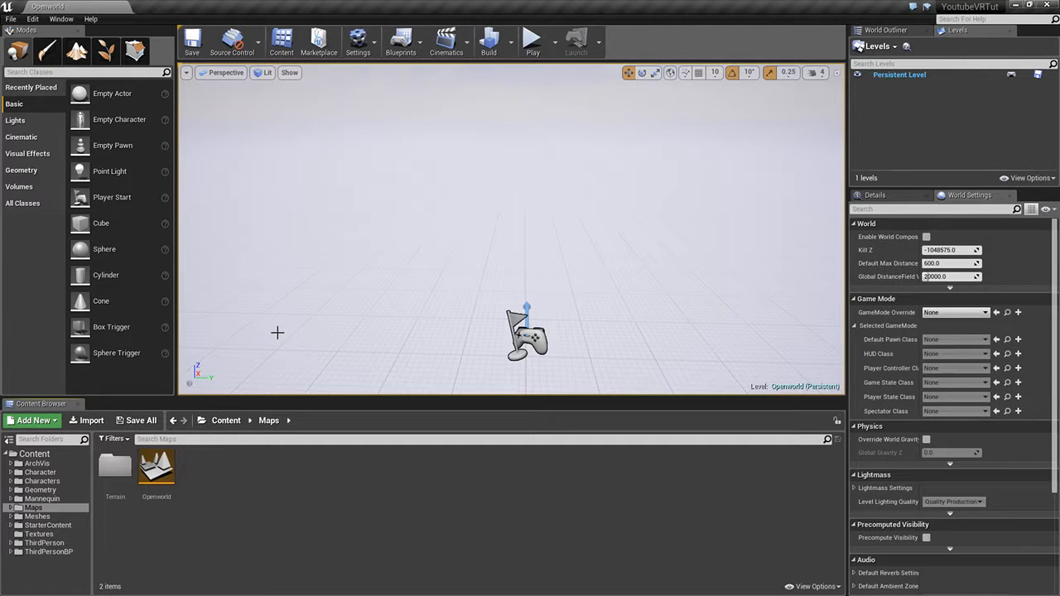
{"action": "left_click", "coordinate": [119, 472]}
{"action": "double_click", "coordinate": [117, 471]}
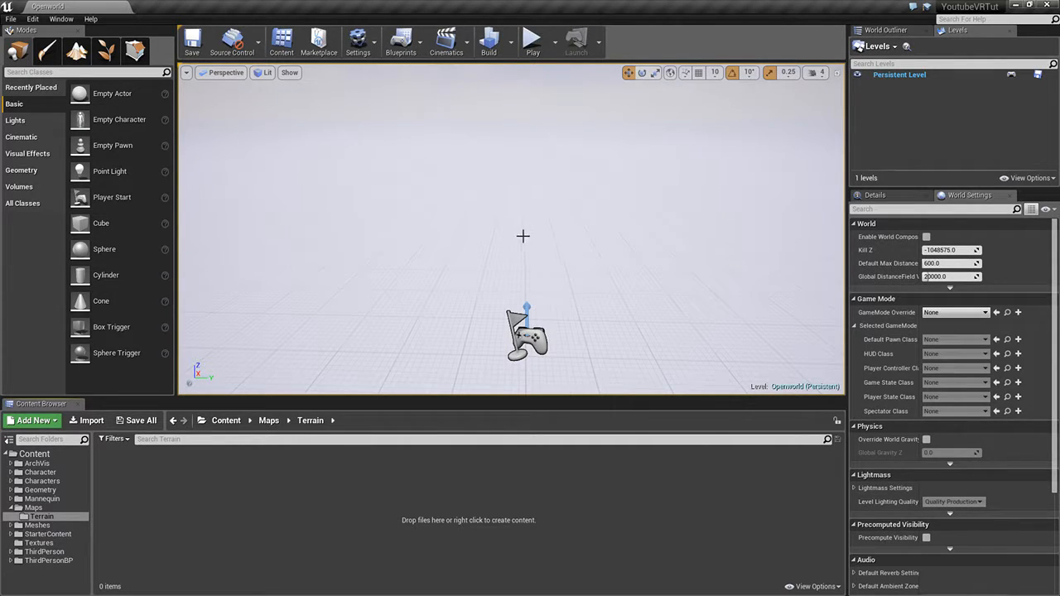
Step: Create a new level from the Empty Level template
{"action": "left_click", "coordinate": [12, 20]}
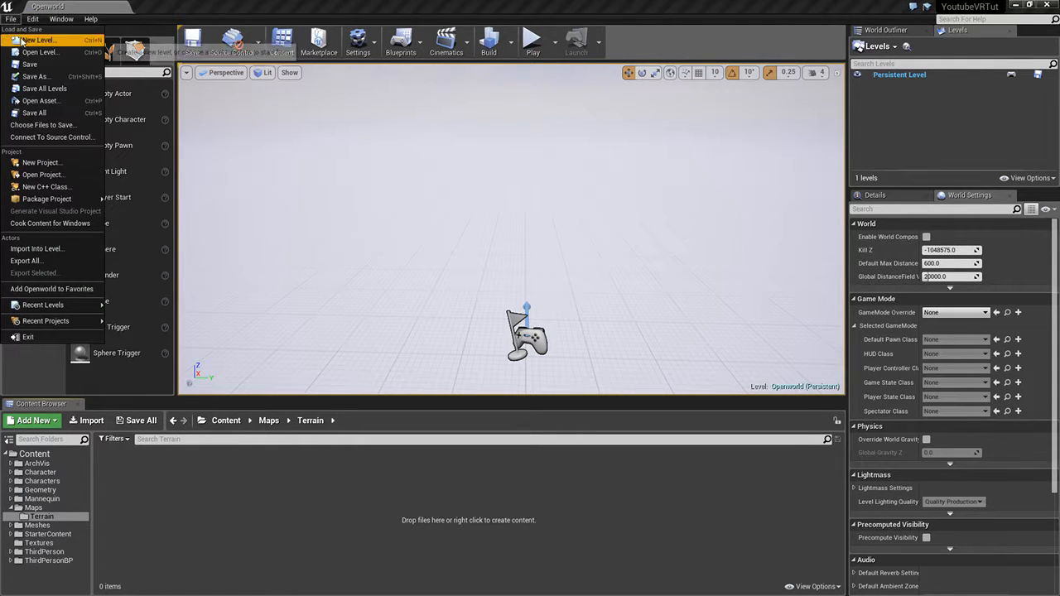
{"action": "left_click", "coordinate": [24, 41]}
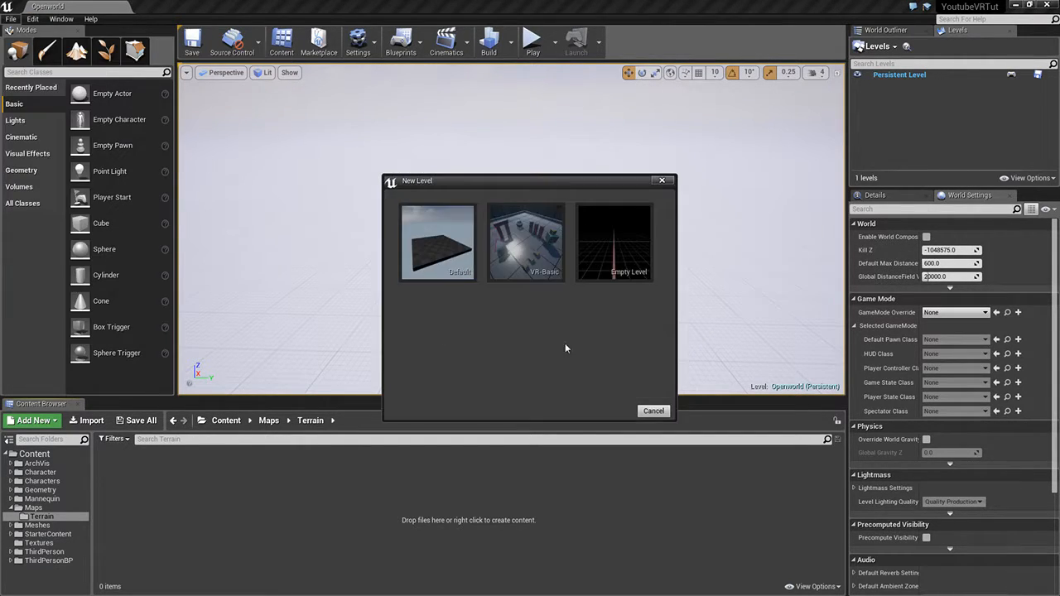
{"action": "left_click", "coordinate": [617, 262]}
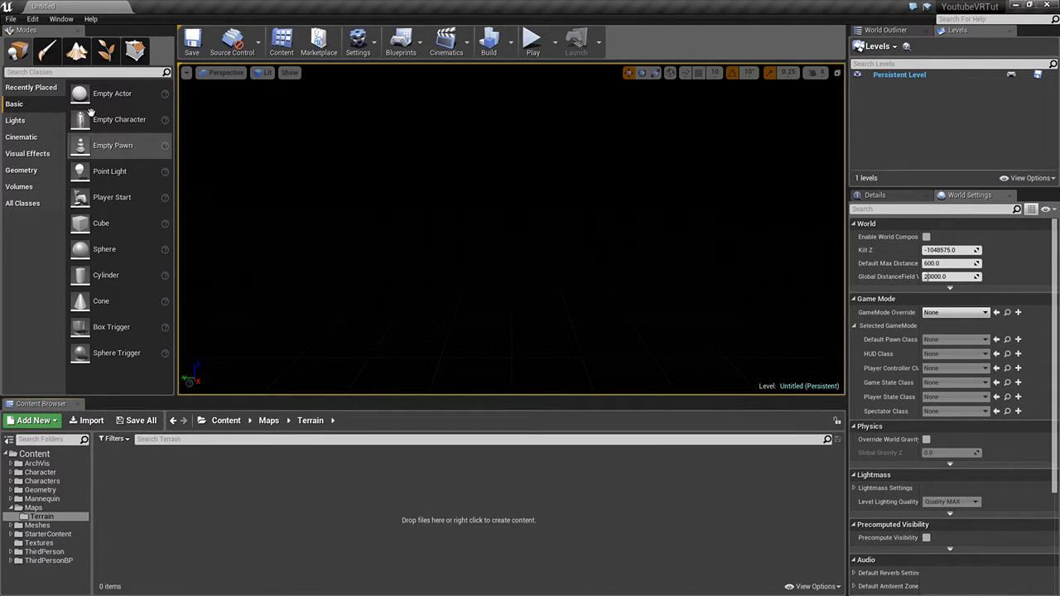
Step: Save the empty level as Terrain_x0_y0 in the Terrain folder inside Maps
{"action": "left_click", "coordinate": [11, 20]}
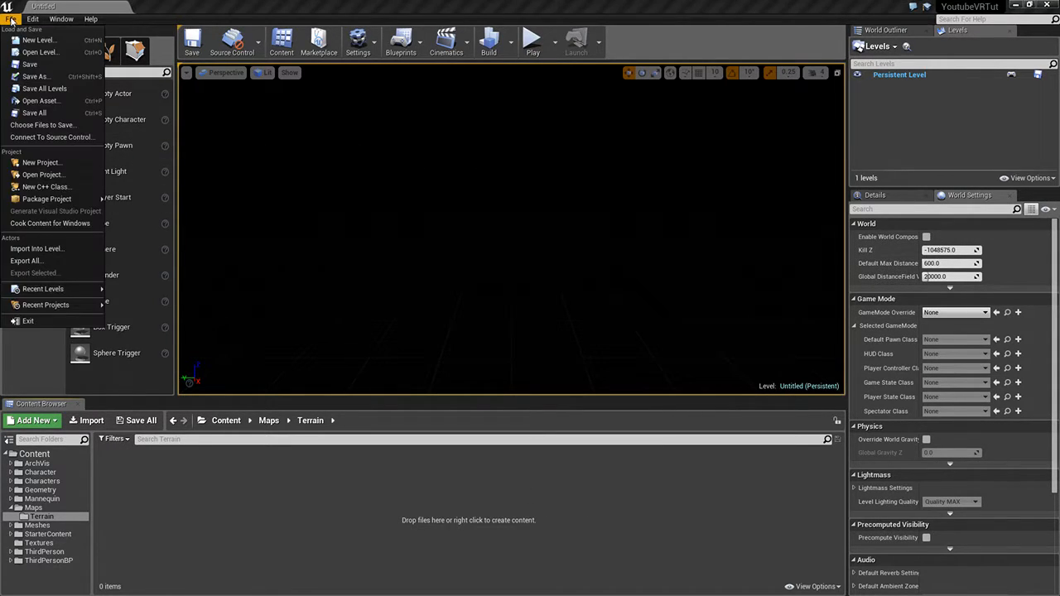
{"action": "left_click", "coordinate": [35, 76]}
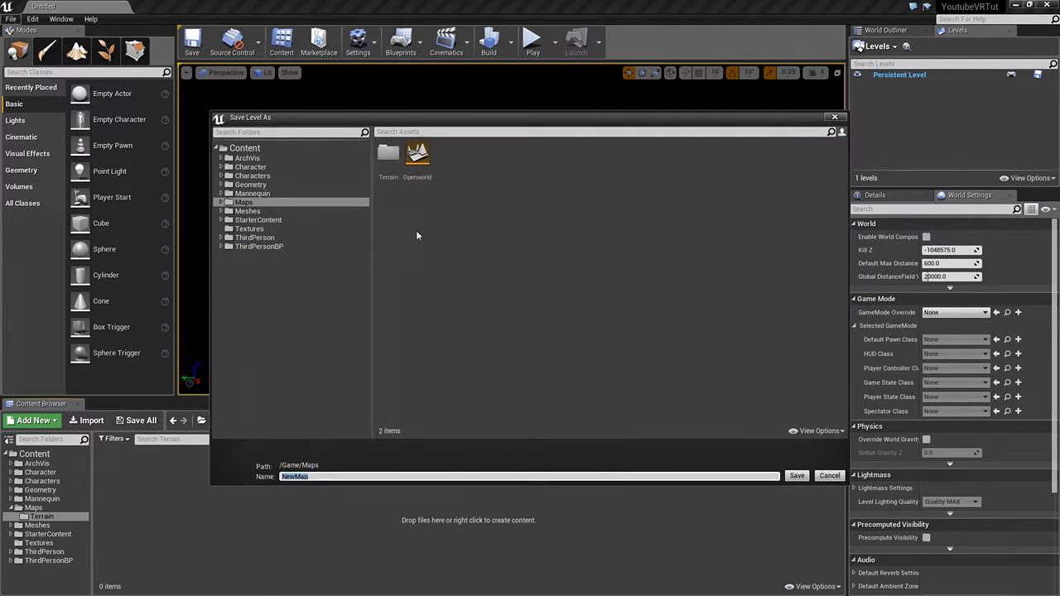
{"action": "double_click", "coordinate": [388, 154]}
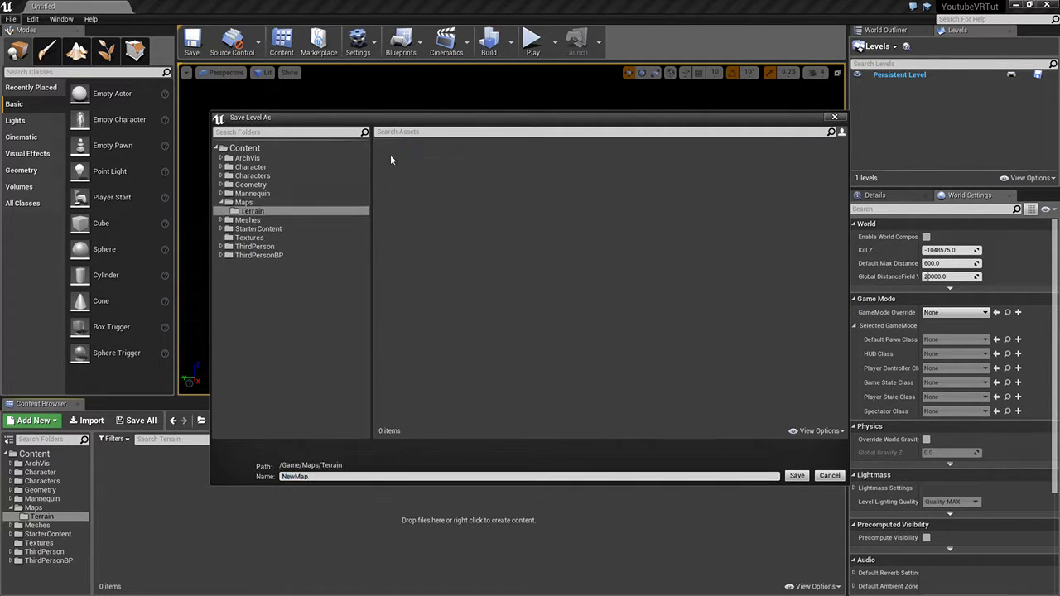
{"action": "left_click", "coordinate": [354, 476]}
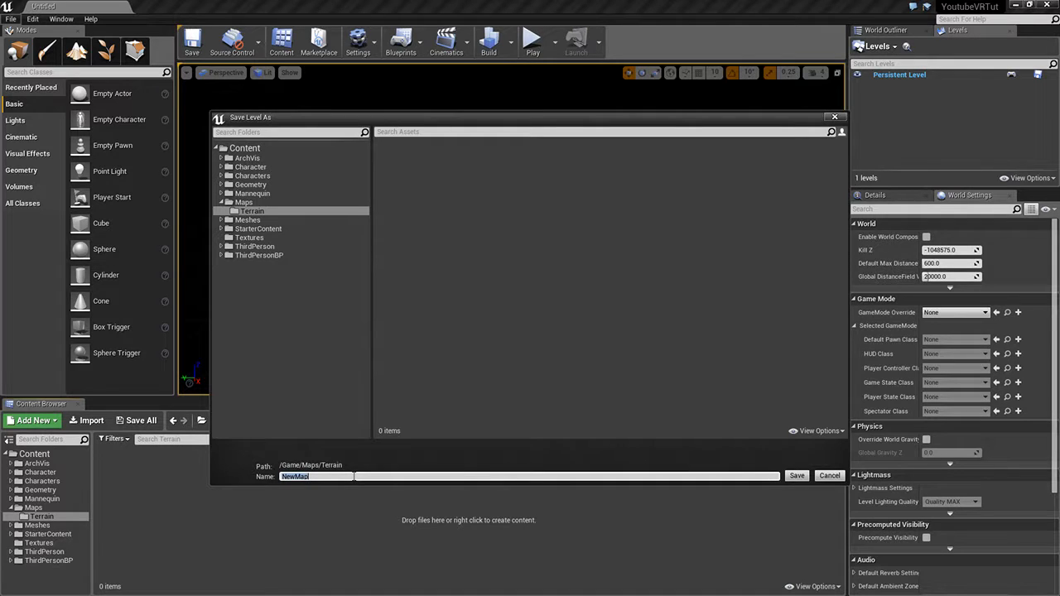
{"action": "type", "text": "Terrain_x0_y0"}
{"action": "key", "text": "Return"}
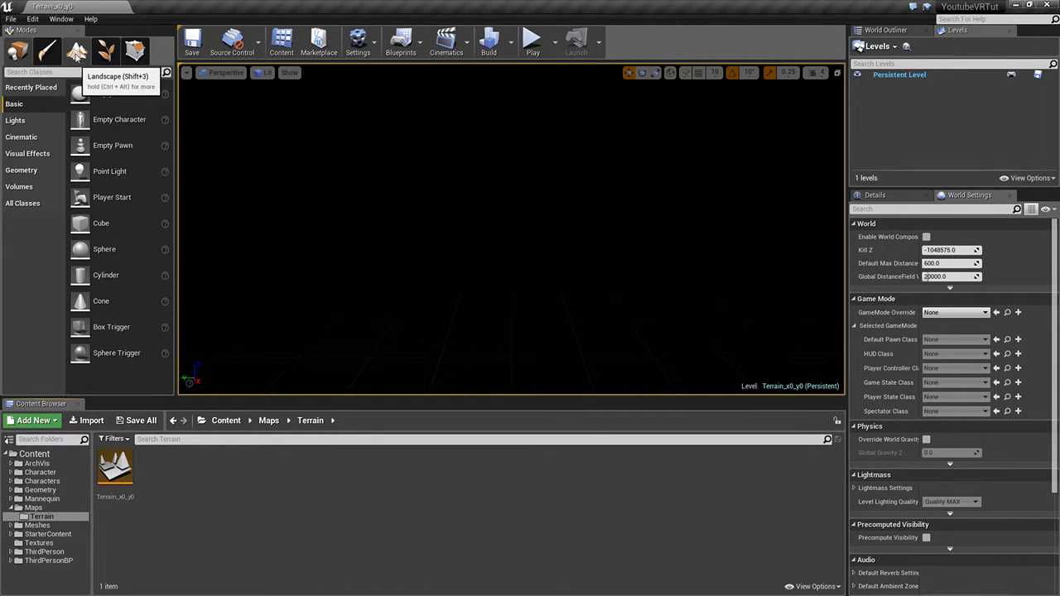
Step: Set up a new landscape imported from file, using the heightmap Terrain_x0_y0 from Game Assets/Terrain/photoshop on the E: drive
{"action": "left_click", "coordinate": [76, 53]}
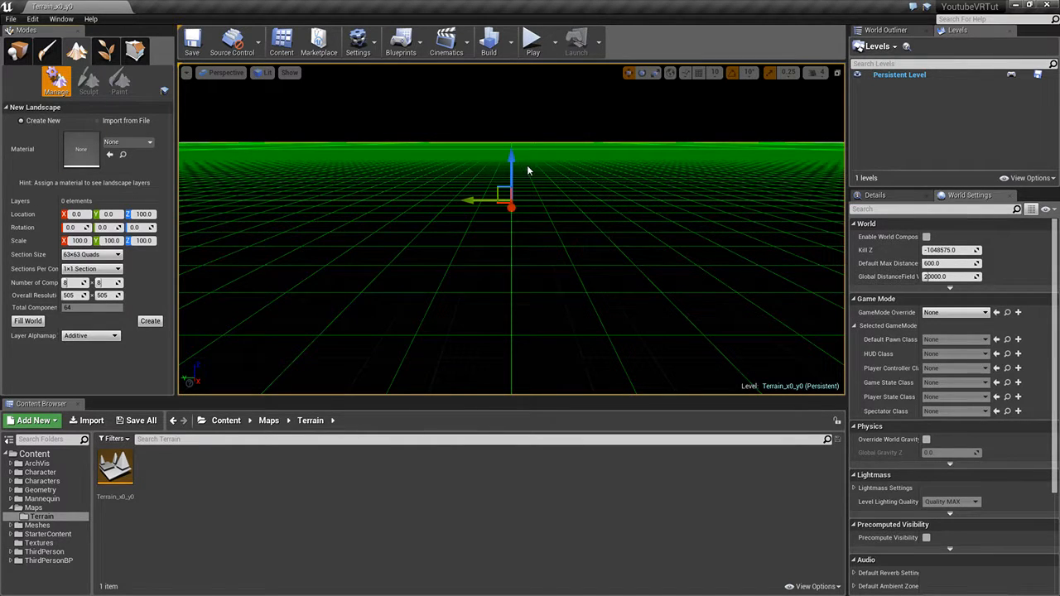
{"action": "left_click", "coordinate": [105, 124]}
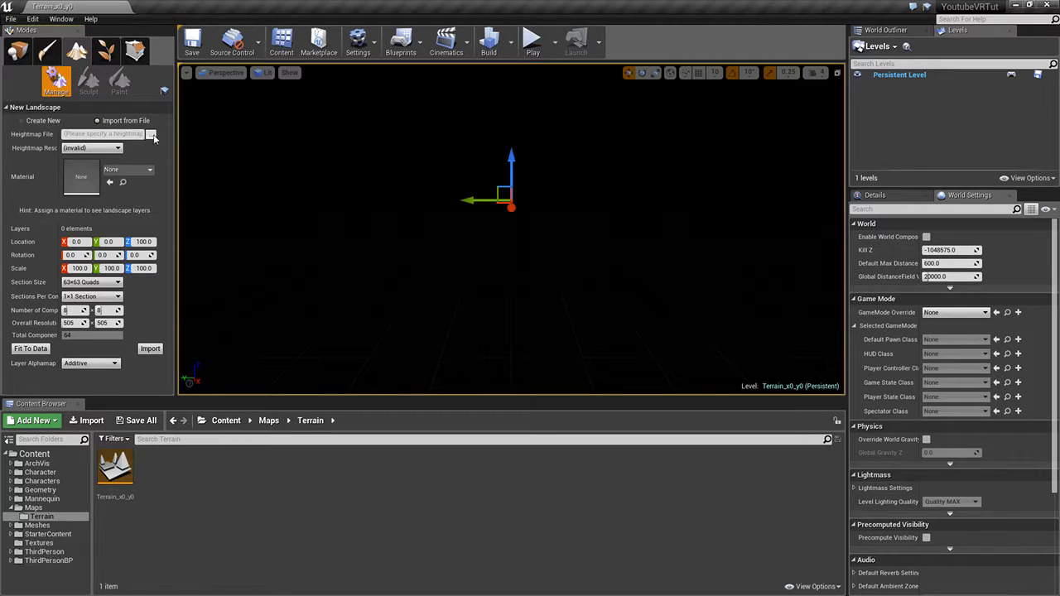
{"action": "left_click", "coordinate": [151, 134]}
{"action": "left_click_drag", "start_coordinate": [157, 7], "coordinate": [378, 38]}
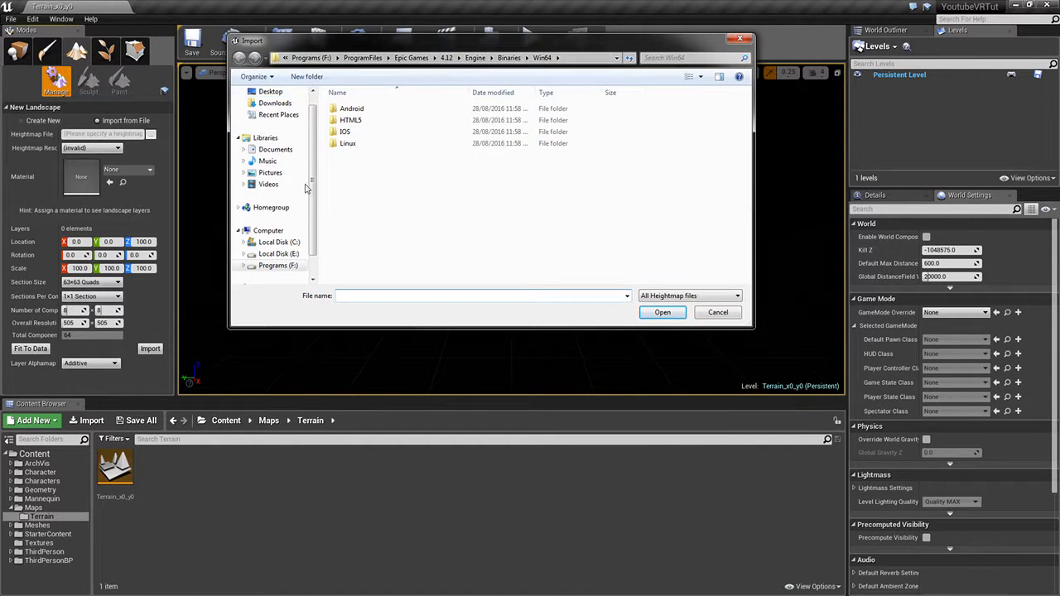
{"action": "left_click", "coordinate": [291, 256]}
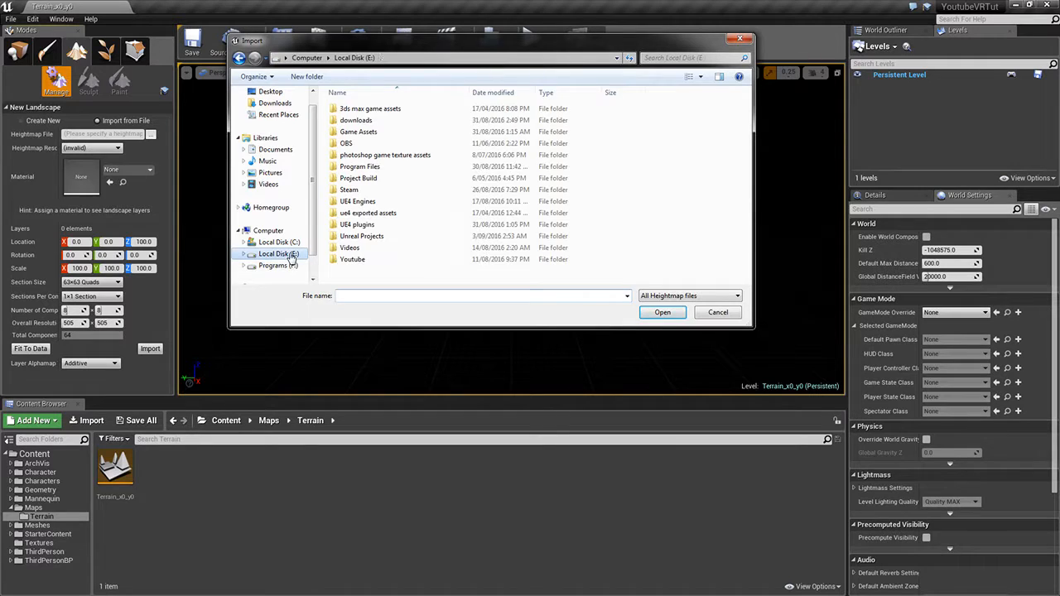
{"action": "double_click", "coordinate": [386, 132]}
{"action": "double_click", "coordinate": [381, 180]}
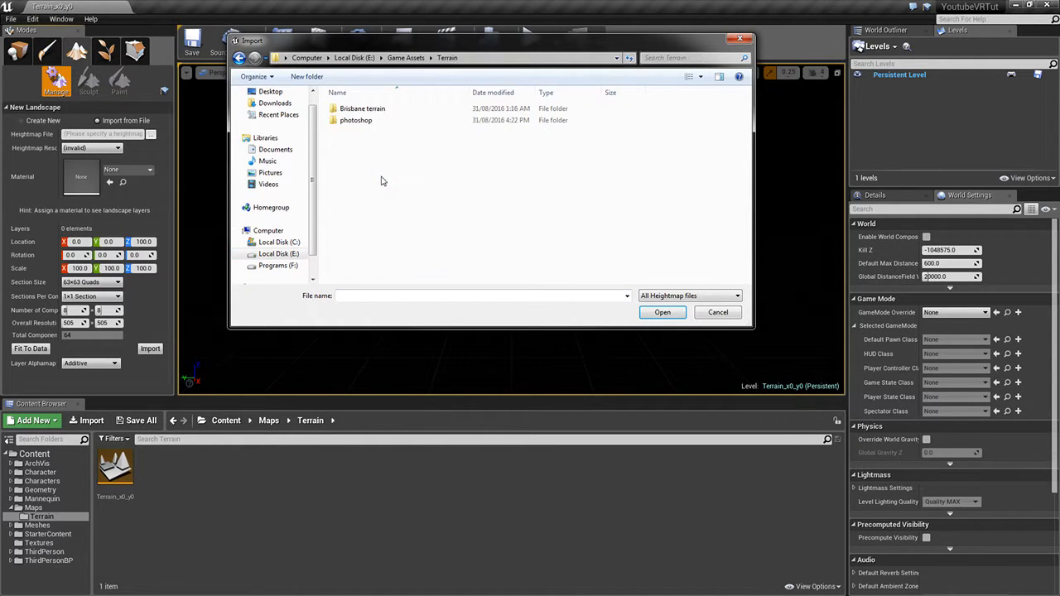
{"action": "double_click", "coordinate": [385, 125]}
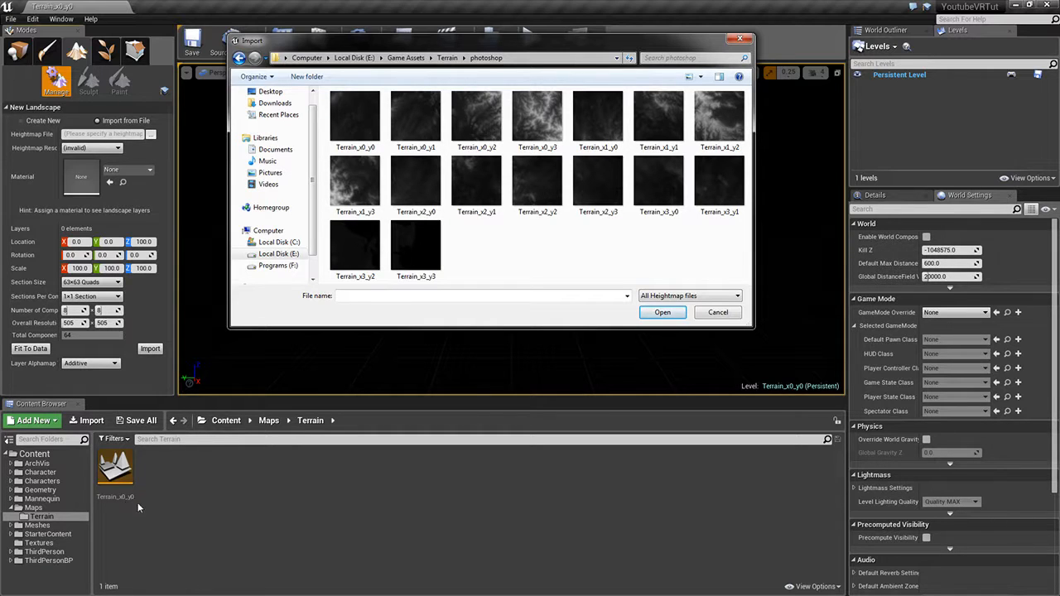
{"action": "left_click", "coordinate": [365, 124]}
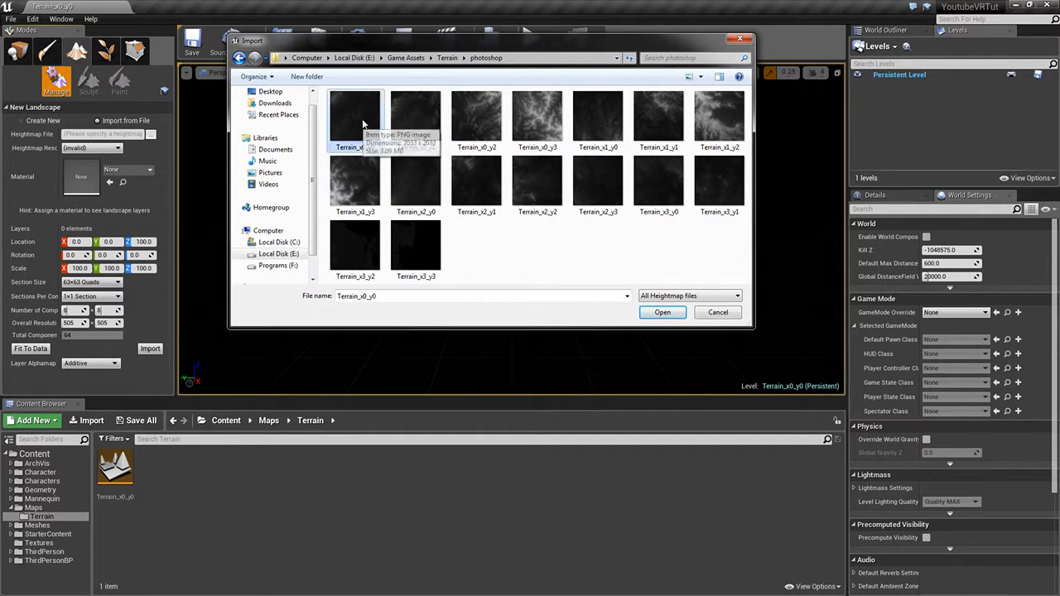
{"action": "left_click", "coordinate": [660, 312]}
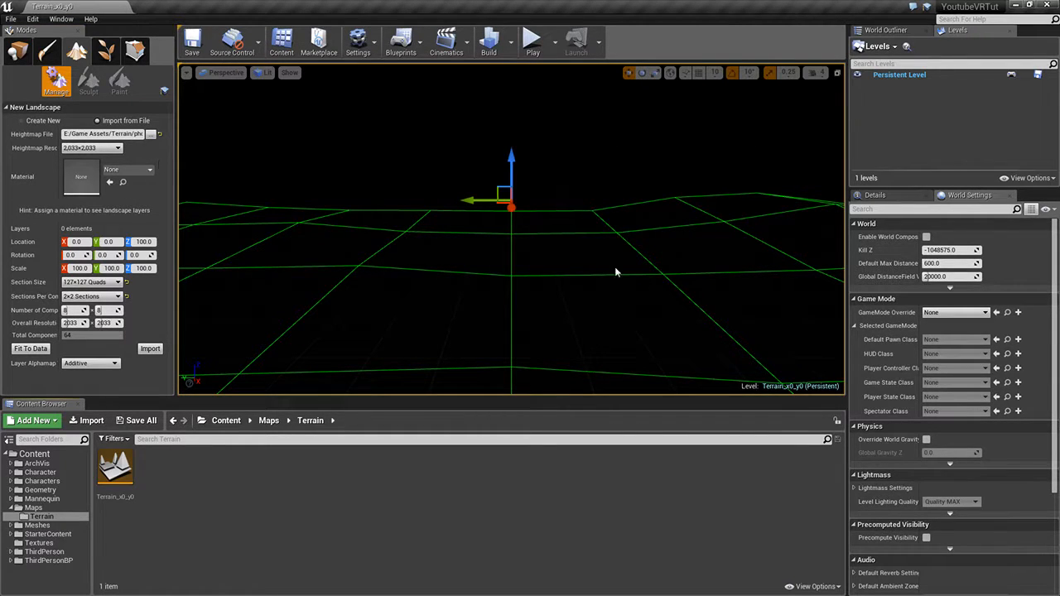
Step: Switch the viewport to the Top view and frame the landscape's whole preview grid
{"action": "left_click", "coordinate": [837, 75]}
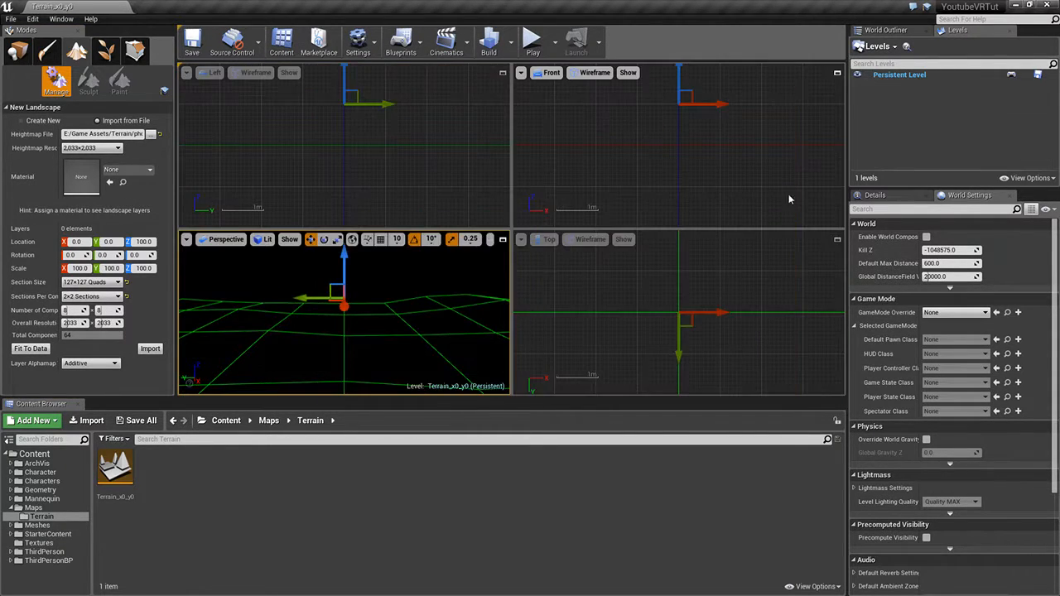
{"action": "left_click", "coordinate": [837, 241]}
{"action": "scroll", "coordinate": [665, 270], "scroll_direction": "down", "scroll_amount": 10}
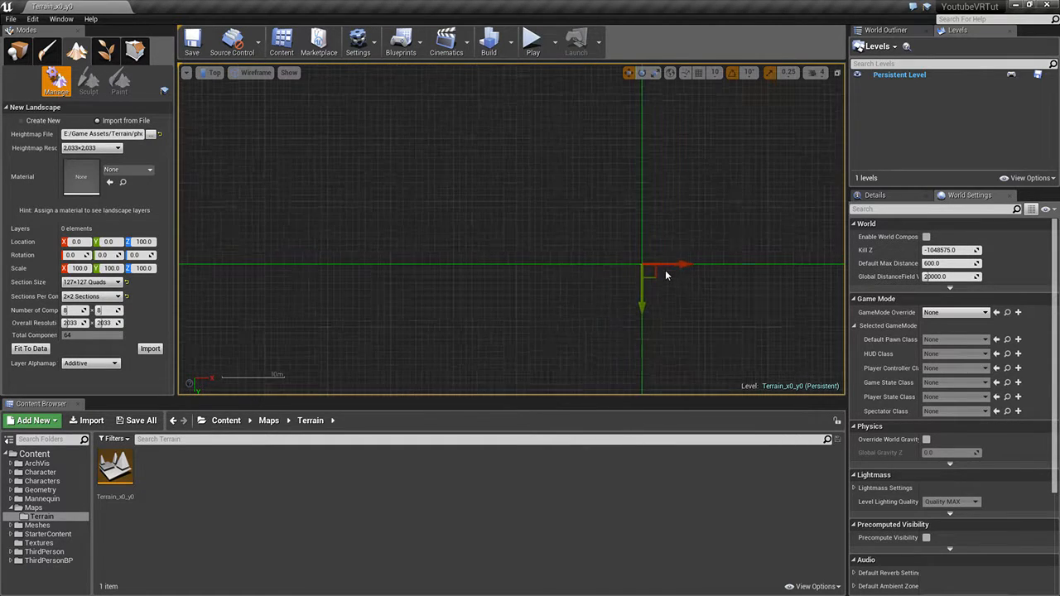
{"action": "scroll", "coordinate": [664, 273], "scroll_direction": "down", "scroll_amount": 10}
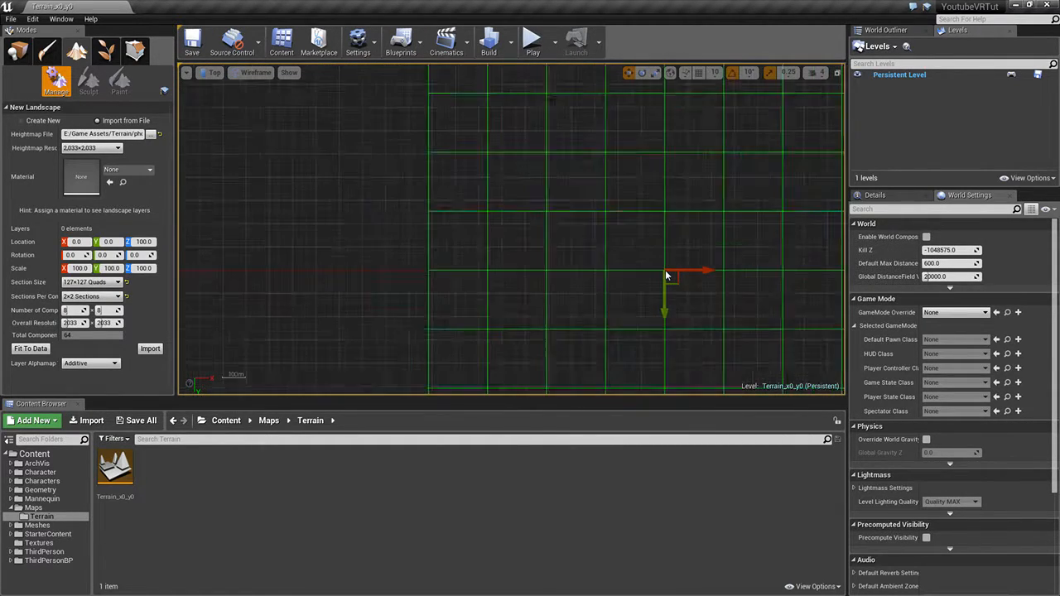
{"action": "right_click_drag", "start_coordinate": [764, 279], "coordinate": [589, 235]}
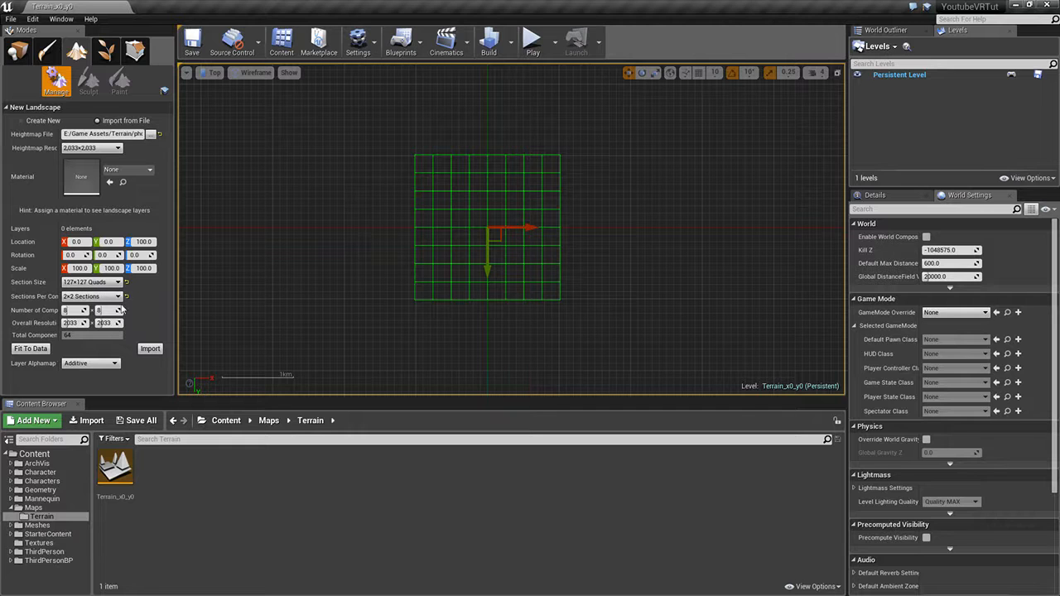
Step: Widen the label column of the landscape settings so the component setting names are fully readable
{"action": "mouse_move", "coordinate": [51, 302]}
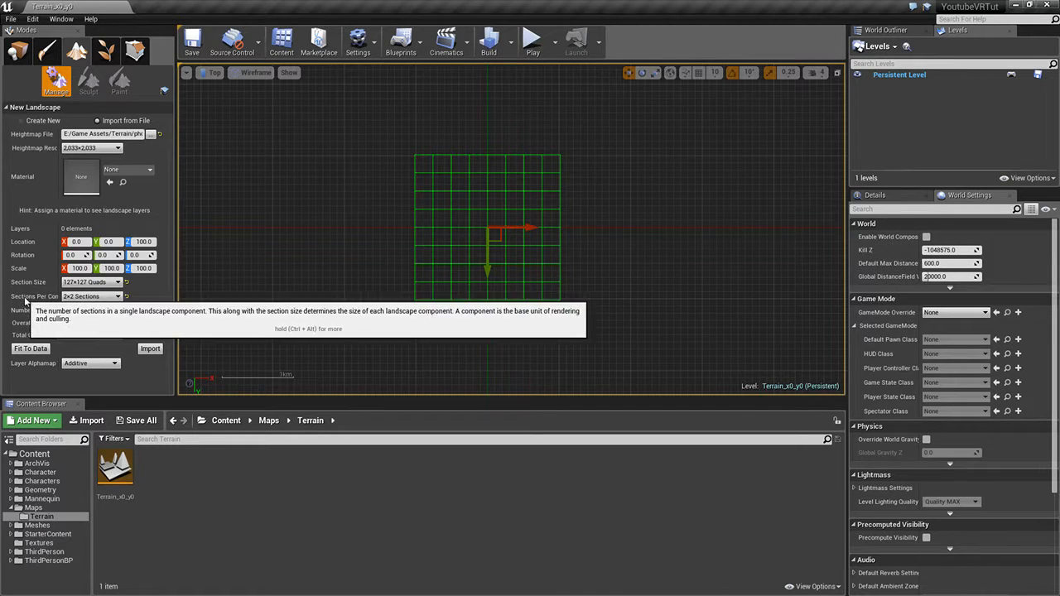
{"action": "left_click_drag", "start_coordinate": [59, 301], "coordinate": [89, 300]}
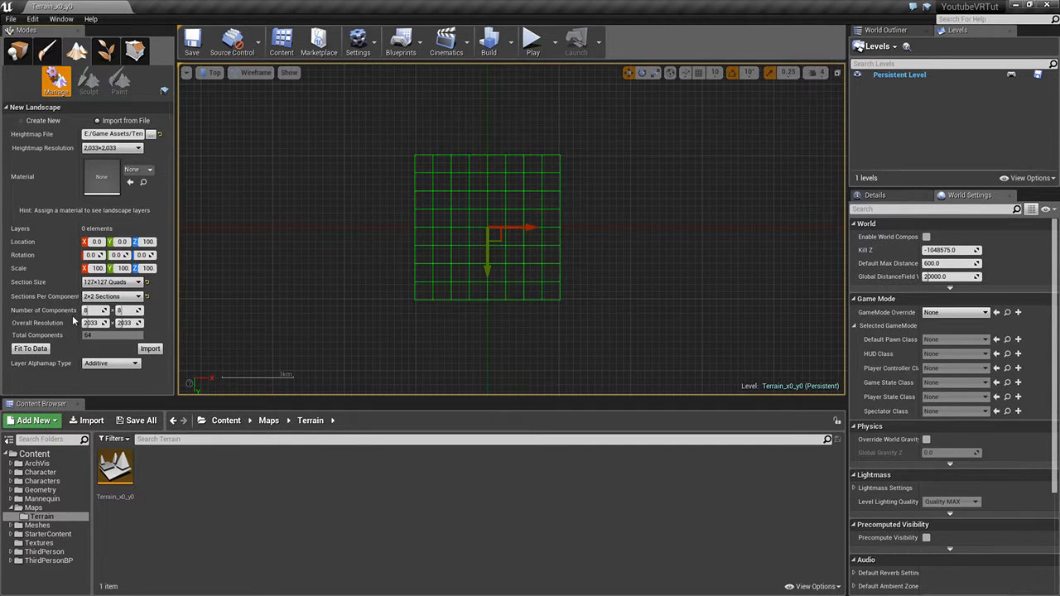
{"action": "mouse_move", "coordinate": [38, 316]}
Step: Set the new landscape's X and Y scale to 250 and check the size of its preview grid
{"action": "right_click_drag", "start_coordinate": [490, 344], "coordinate": [295, 418]}
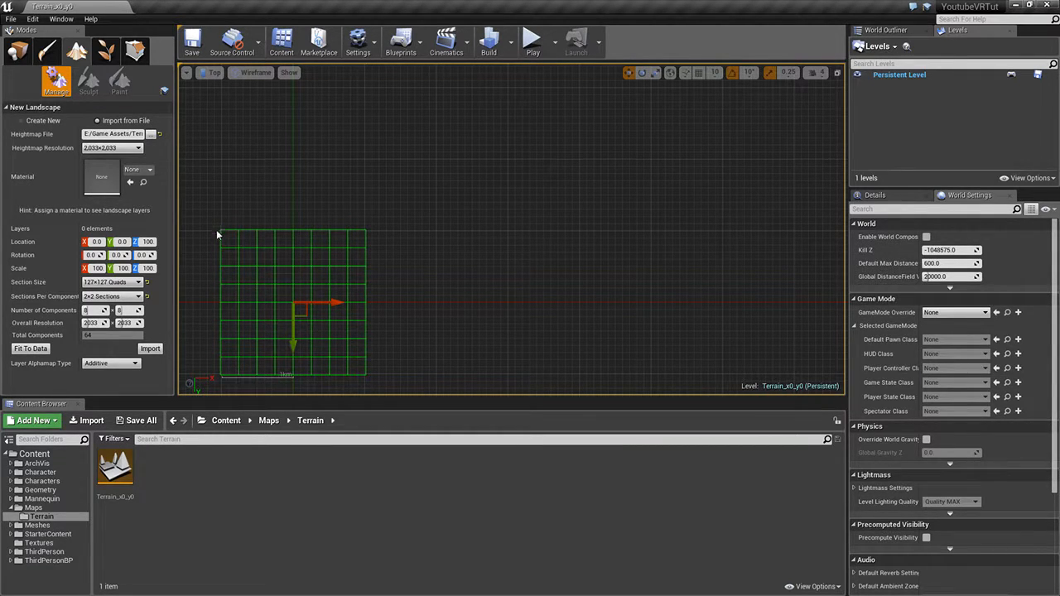
{"action": "left_click", "coordinate": [95, 268]}
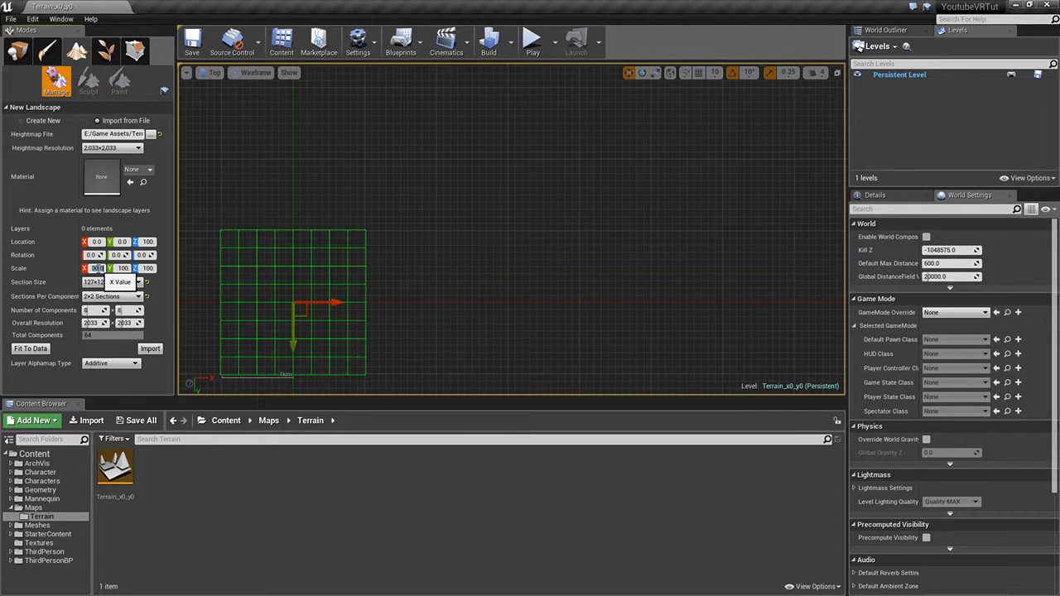
{"action": "type", "text": "250"}
{"action": "key", "text": "Return"}
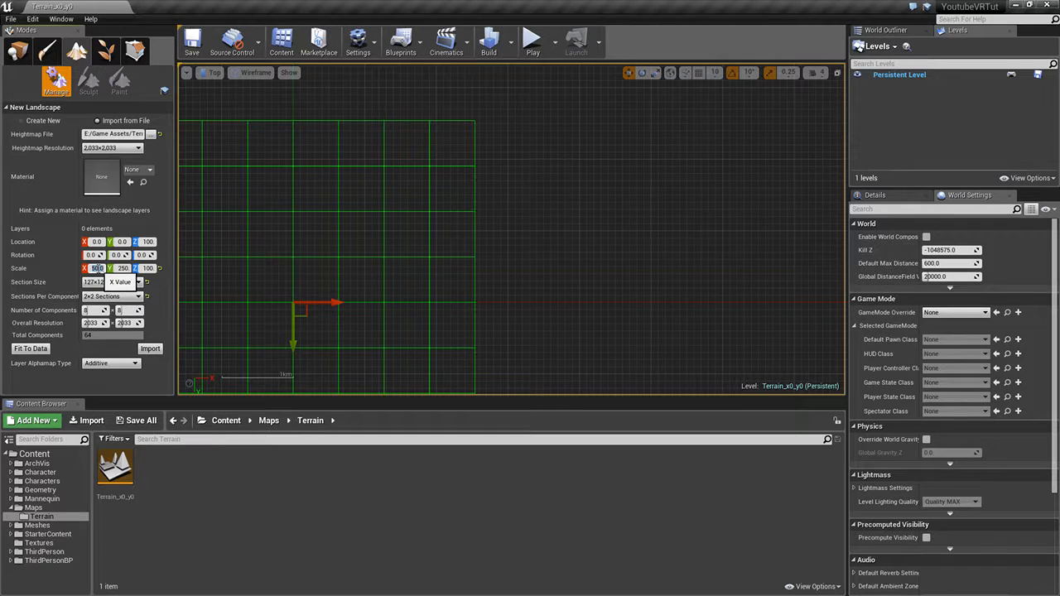
{"action": "right_click_drag", "start_coordinate": [501, 223], "coordinate": [581, 99]}
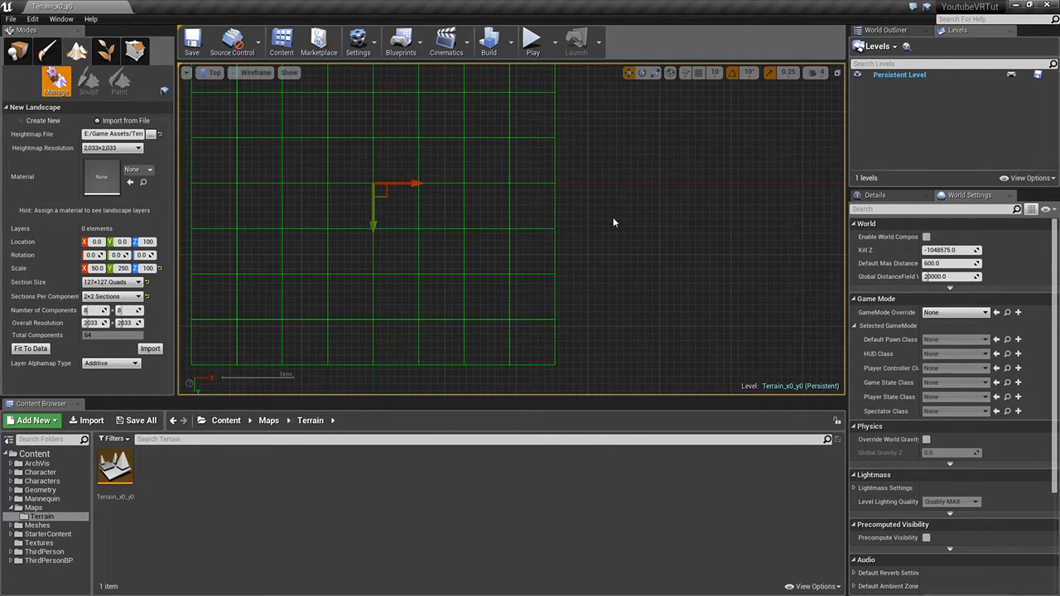
{"action": "right_click_drag", "start_coordinate": [612, 222], "coordinate": [643, 232]}
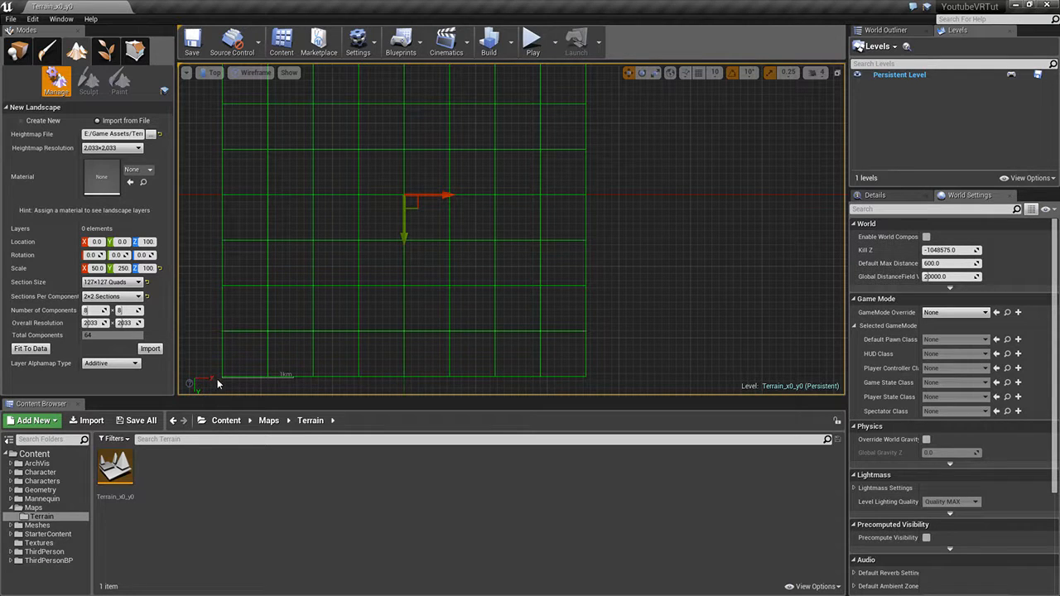
{"action": "right_click_drag", "start_coordinate": [624, 266], "coordinate": [598, 279]}
{"action": "scroll", "coordinate": [618, 283], "scroll_direction": "down", "scroll_amount": 3}
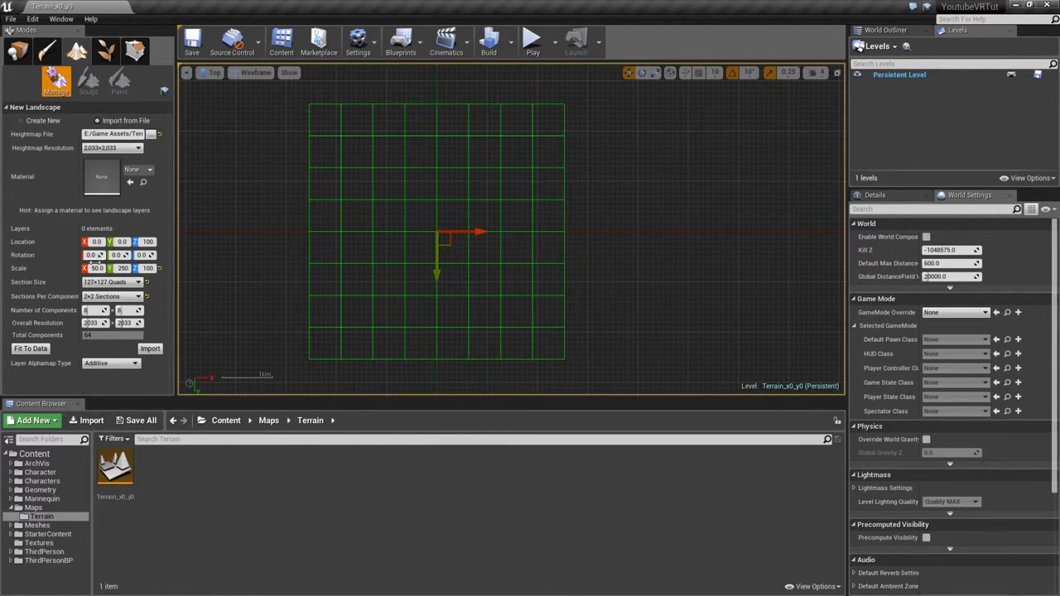
Step: Set the landscape's Z scale to 250 and try to import the heightmap
{"action": "left_click", "coordinate": [148, 268]}
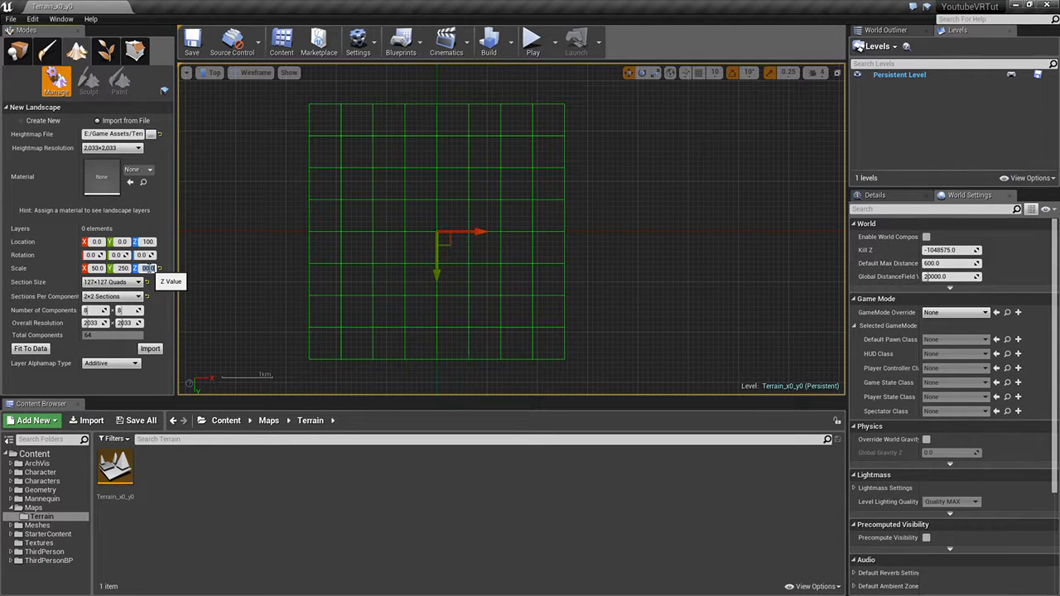
{"action": "type", "text": "250"}
{"action": "key", "text": "Return"}
{"action": "left_click", "coordinate": [154, 349]}
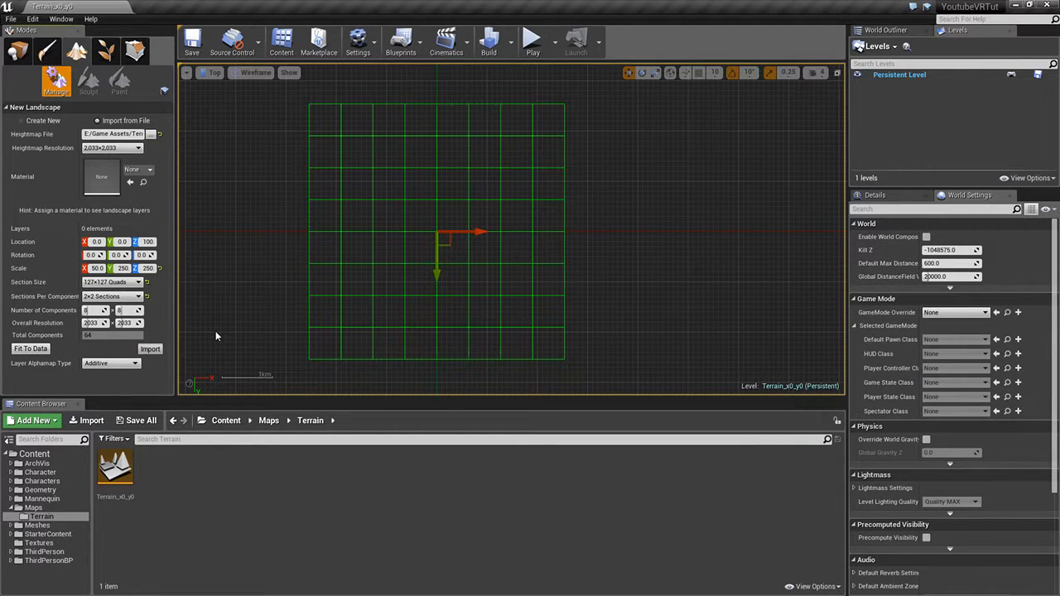
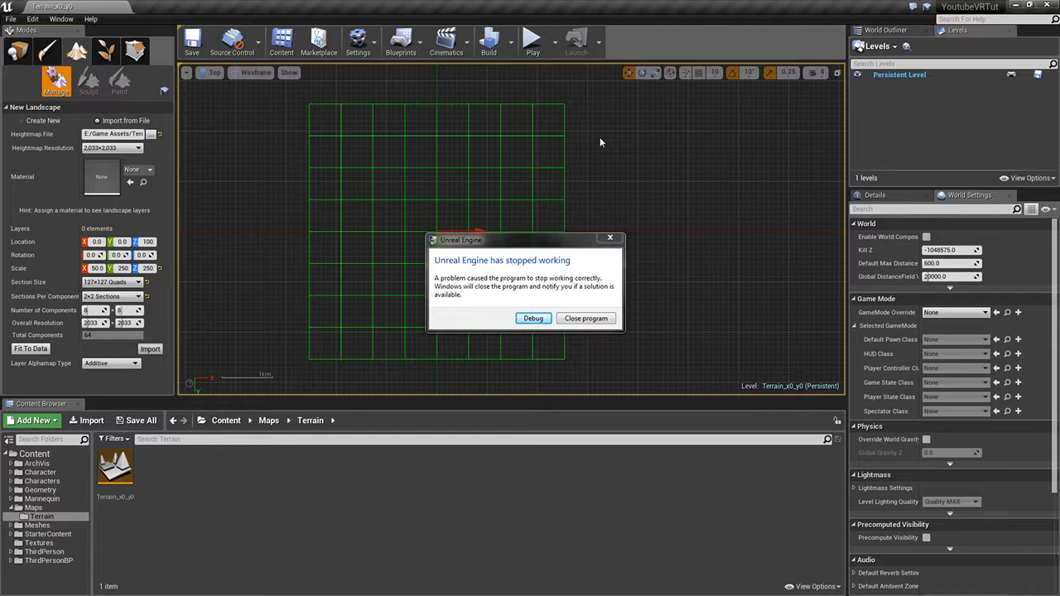
Step: Close the crashed editor, switch to the Epic Games Launcher, and reopen the YoutubeVRTut project
{"action": "left_click", "coordinate": [610, 323]}
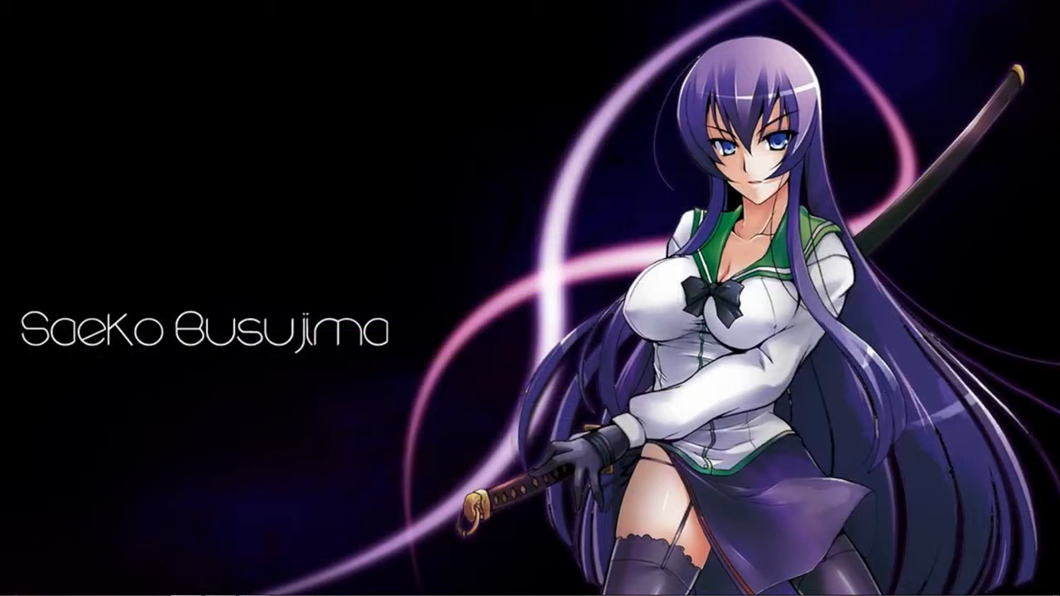
{"action": "left_click", "coordinate": [220, 585]}
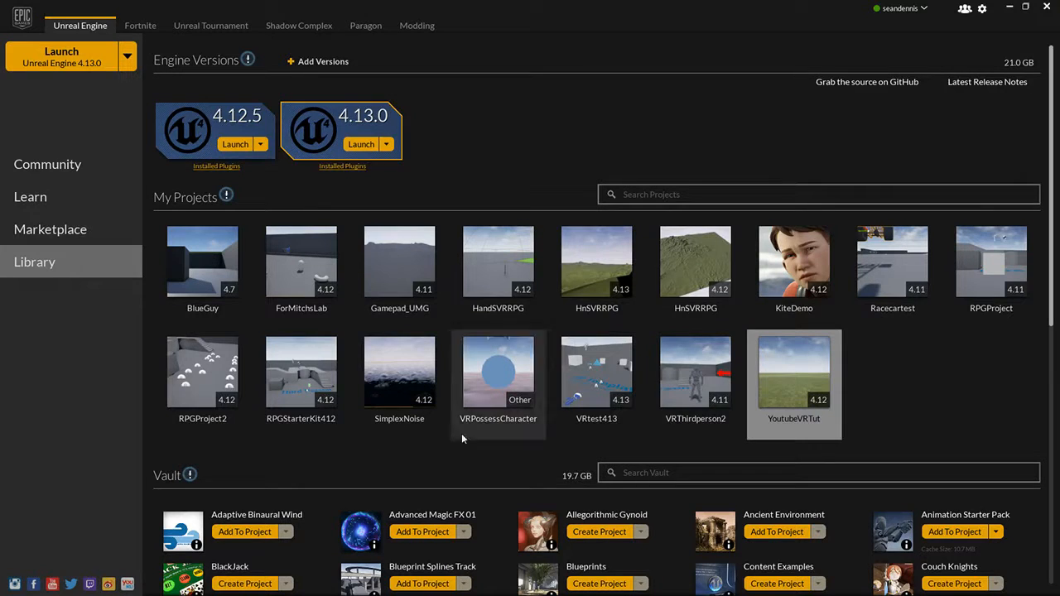
{"action": "double_click", "coordinate": [782, 390]}
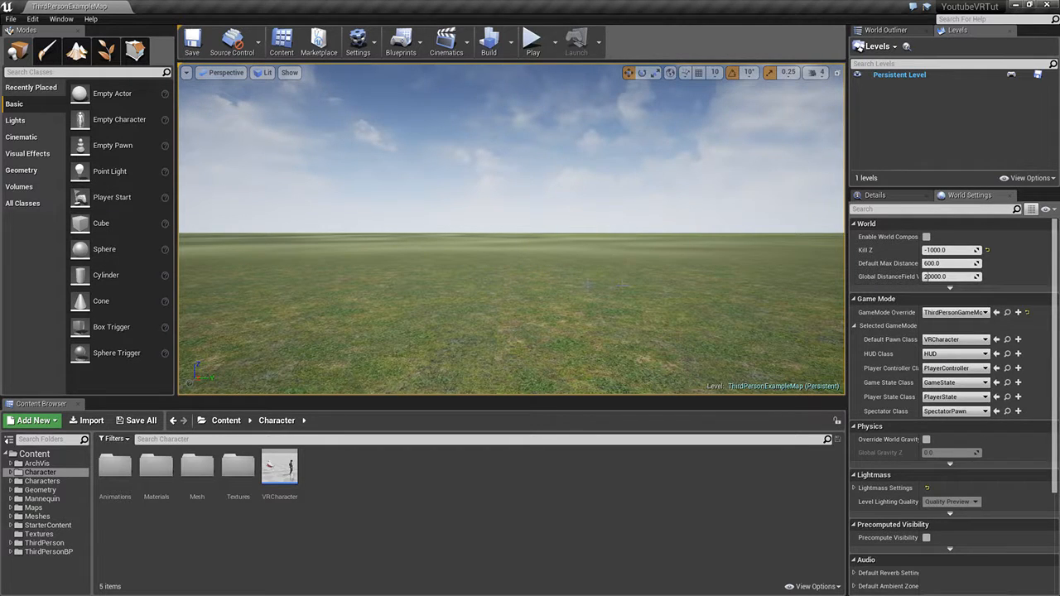
Step: Set both the editor startup map and the game default map to Openworld in the project settings
{"action": "left_click", "coordinate": [32, 19]}
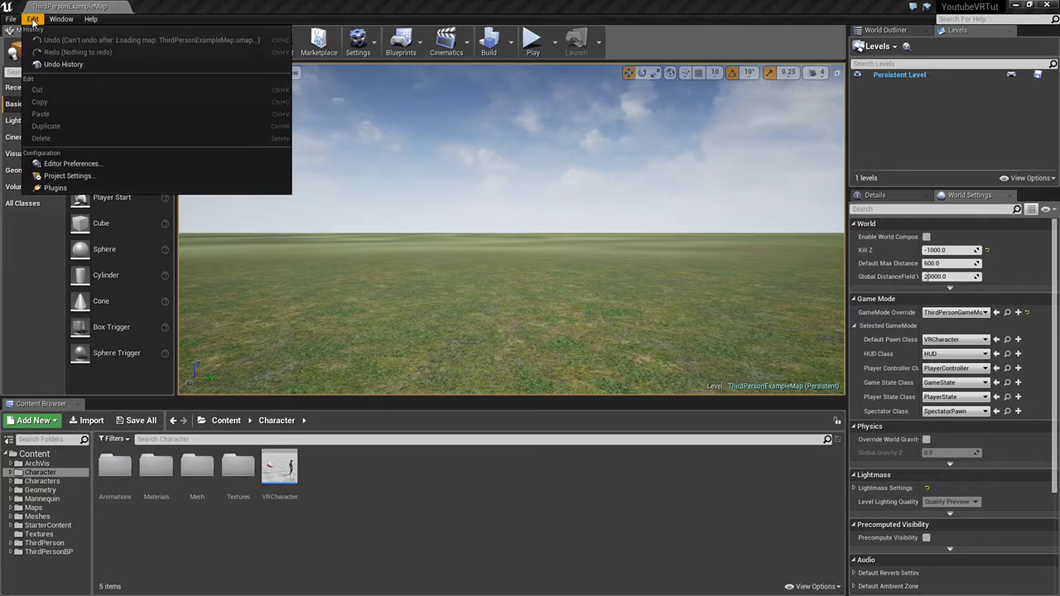
{"action": "left_click", "coordinate": [62, 175]}
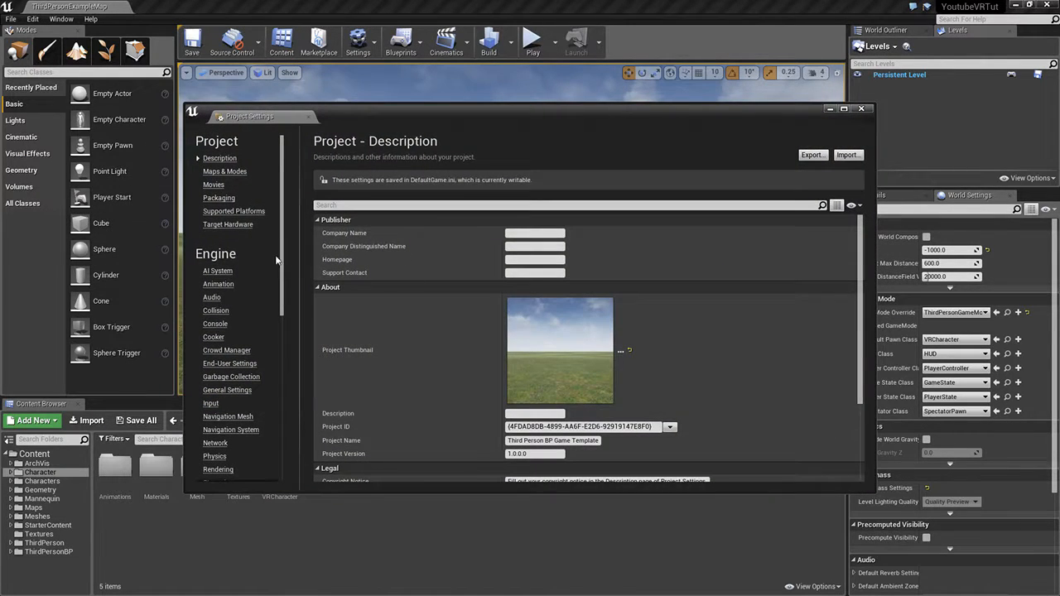
{"action": "left_click", "coordinate": [225, 171]}
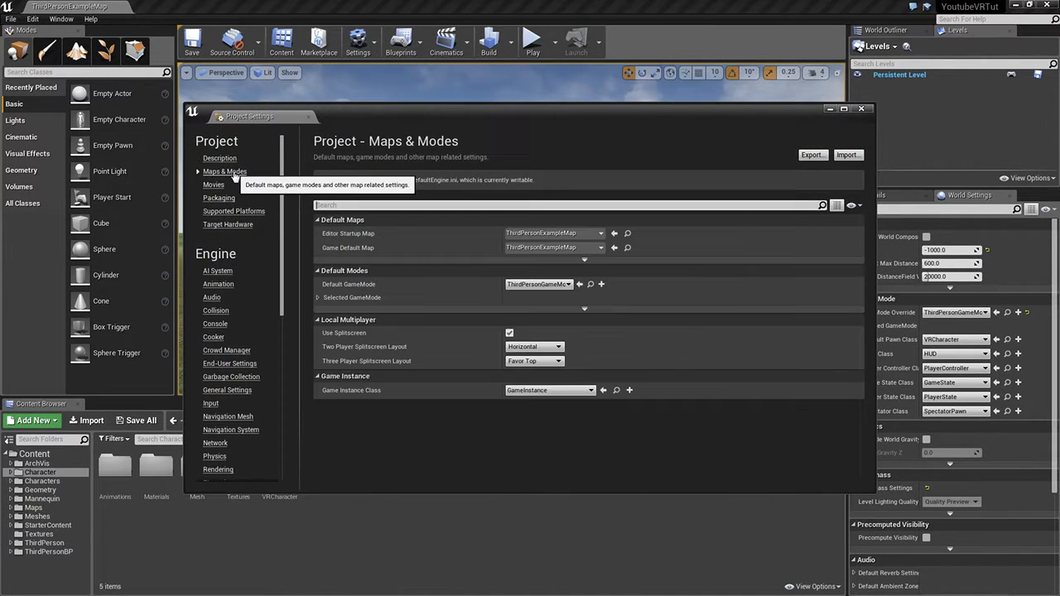
{"action": "left_click", "coordinate": [602, 234]}
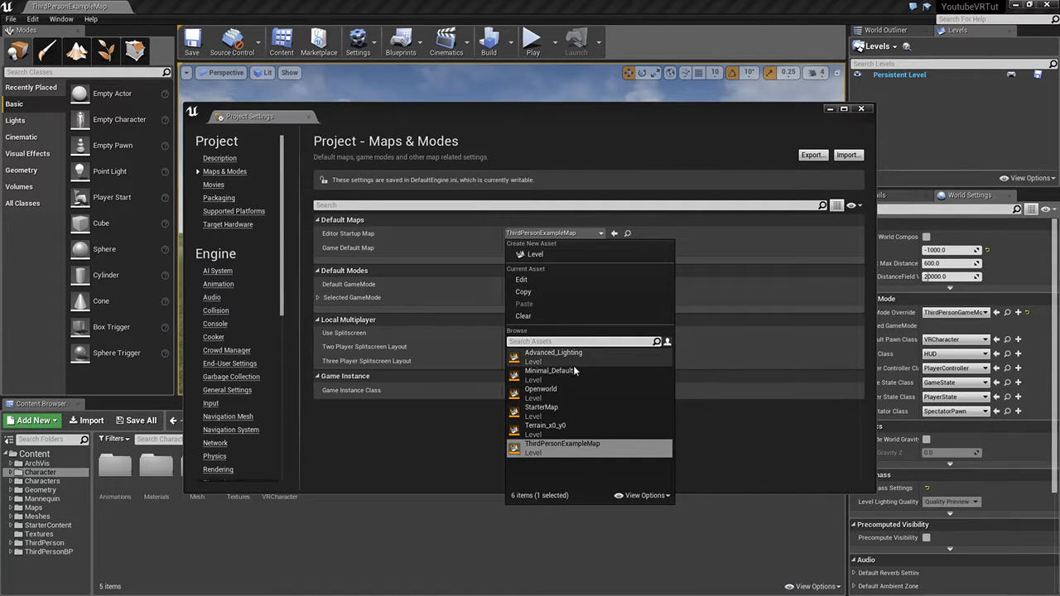
{"action": "left_click", "coordinate": [542, 391]}
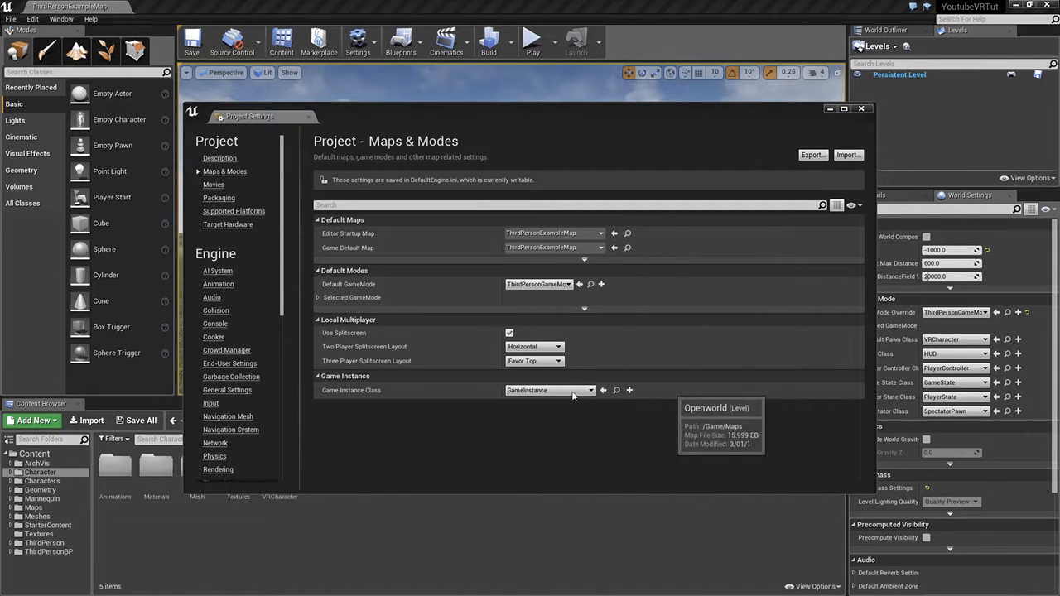
{"action": "left_click", "coordinate": [583, 246]}
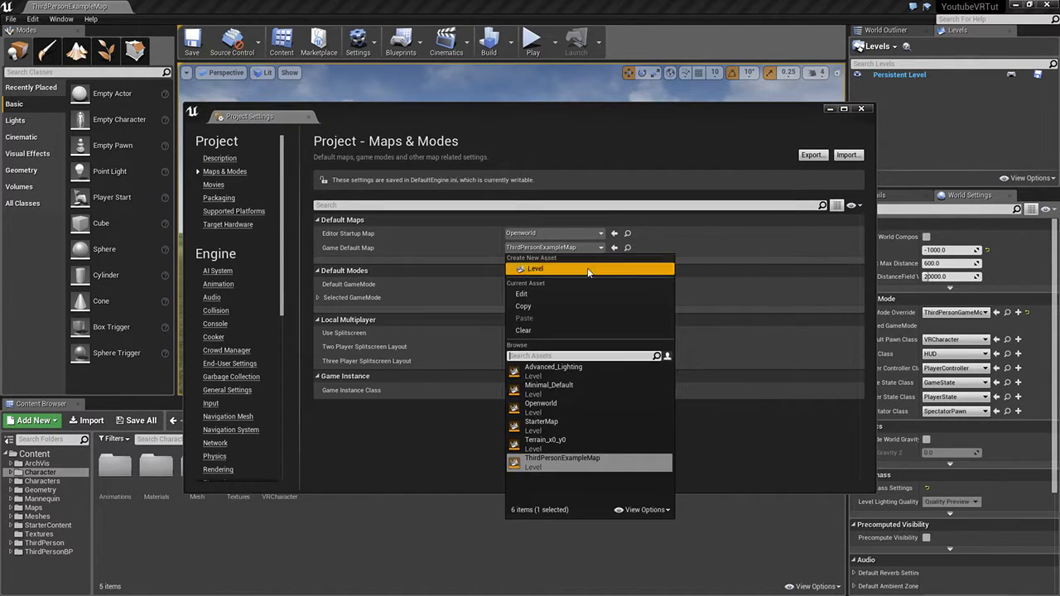
{"action": "left_click", "coordinate": [577, 404]}
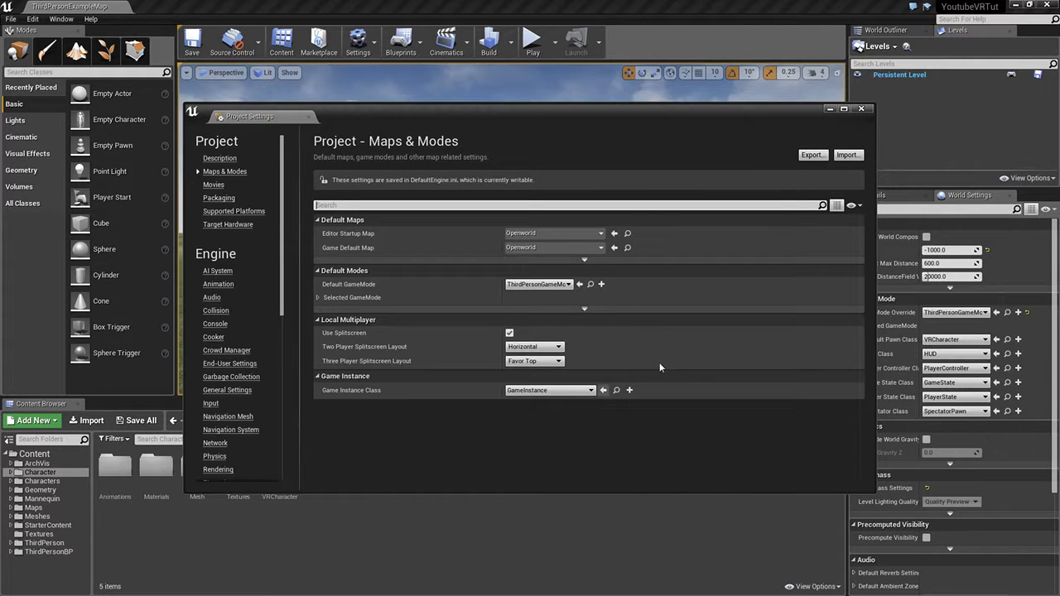
{"action": "left_click", "coordinate": [860, 110]}
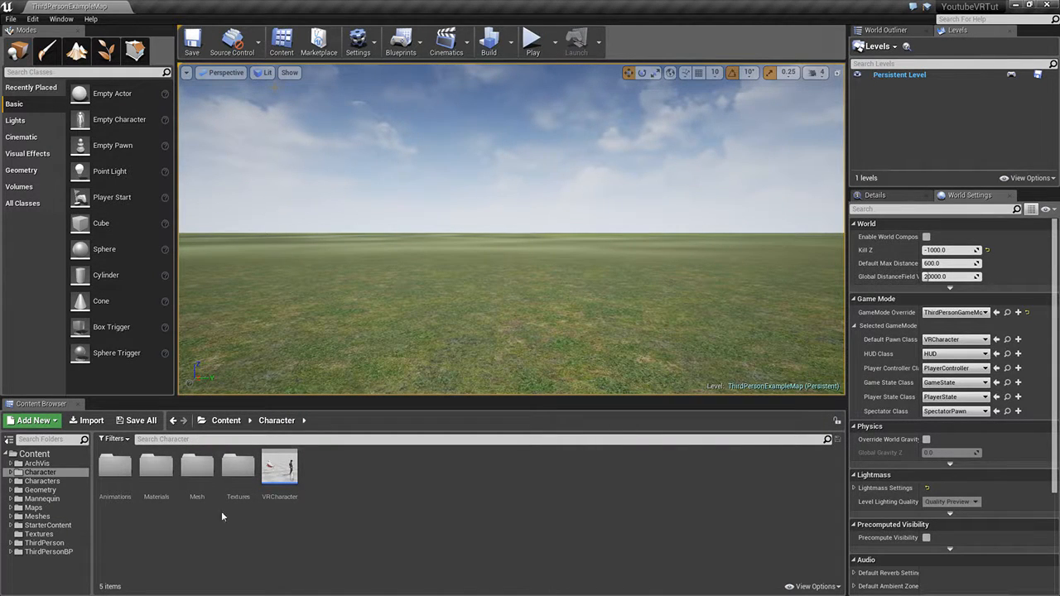
Step: Open the Openworld level from the Maps folder, followed by the Terrain_x0_y0 level in its Terrain subfolder
{"action": "left_click", "coordinate": [33, 507]}
{"action": "double_click", "coordinate": [164, 467]}
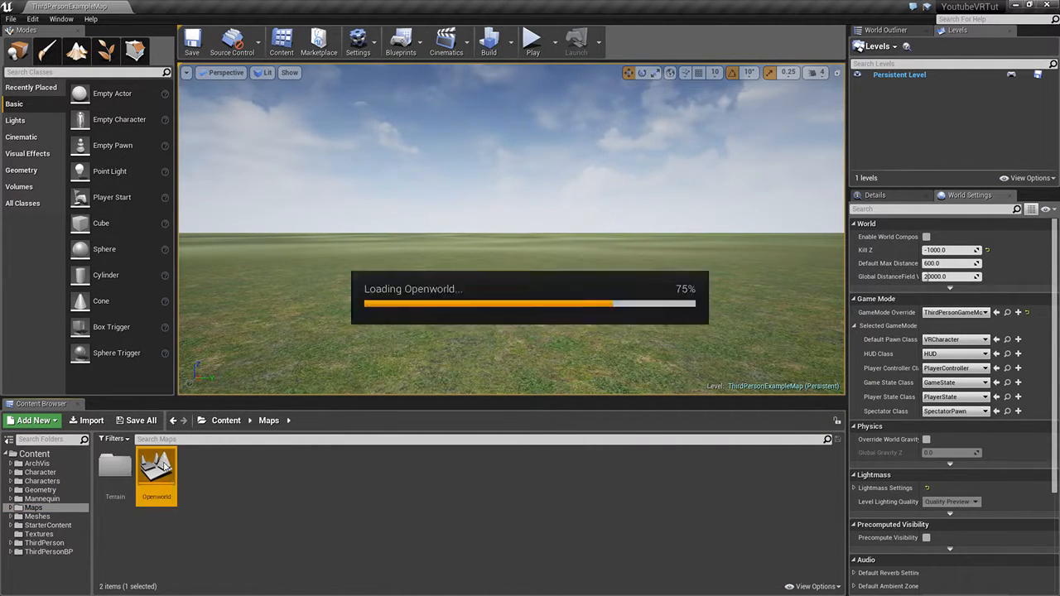
{"action": "mouse_move", "coordinate": [444, 319]}
{"action": "right_mouse_down"}
{"action": "mouse_move", "coordinate": [465, 290]}
{"action": "mouse_move", "coordinate": [455, 302]}
{"action": "right_mouse_up"}
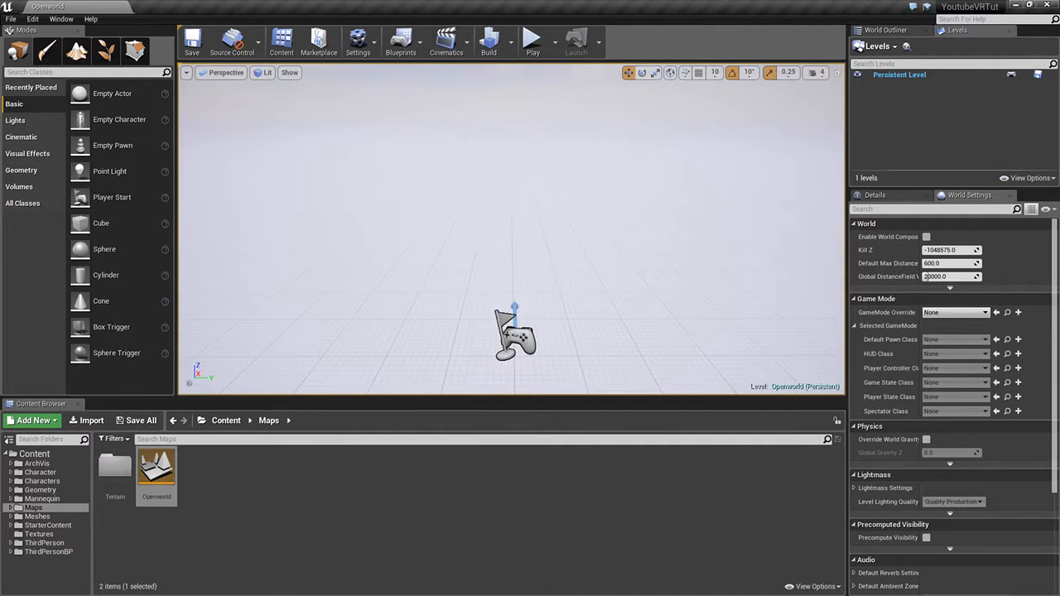
{"action": "double_click", "coordinate": [109, 467]}
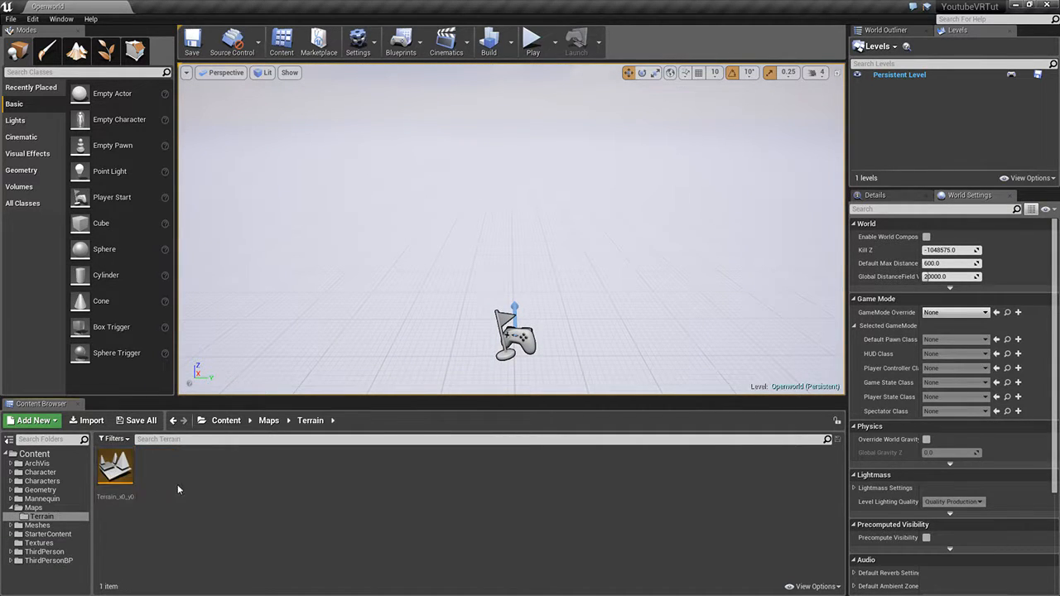
{"action": "double_click", "coordinate": [108, 466]}
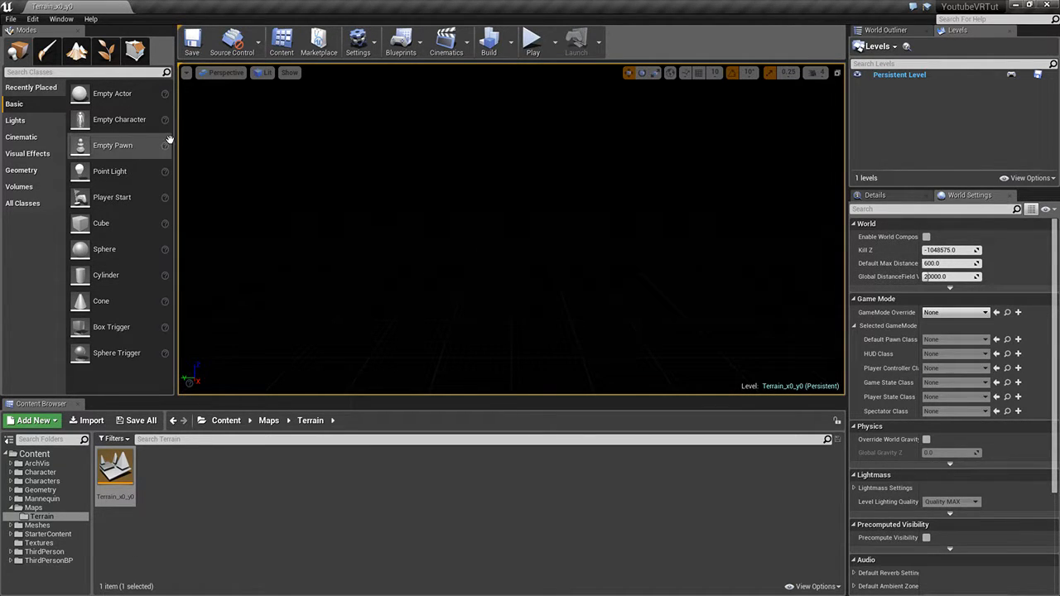
Step: Start a new landscape imported from file, using the Terrain_x0_y0 heightmap in E:/Game Assets/Terrain/photoshop
{"action": "left_click", "coordinate": [76, 51]}
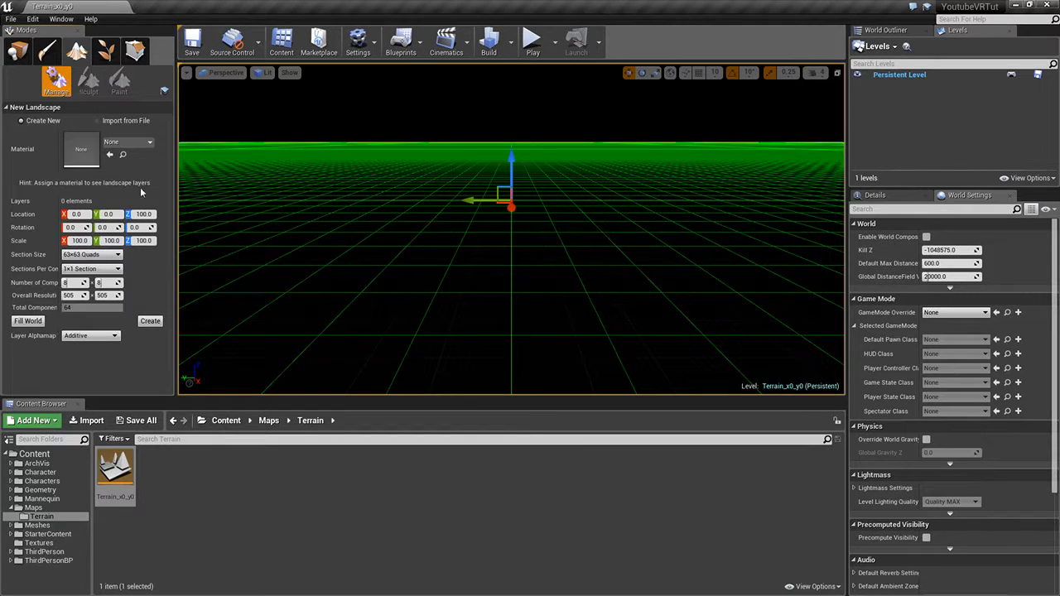
{"action": "left_click", "coordinate": [134, 121]}
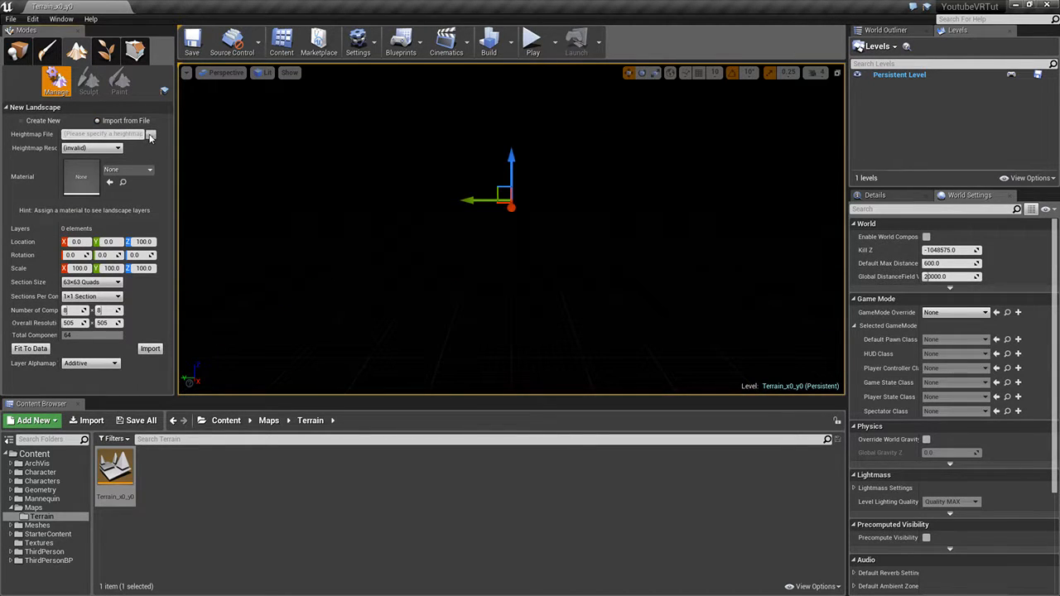
{"action": "left_click", "coordinate": [150, 136]}
{"action": "left_click", "coordinate": [278, 270]}
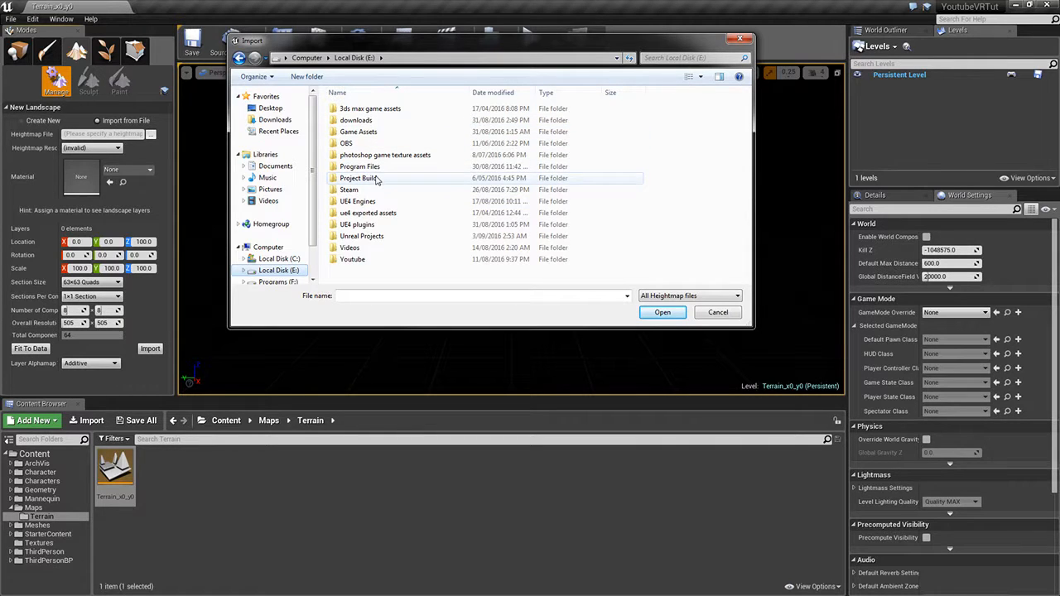
{"action": "double_click", "coordinate": [368, 132]}
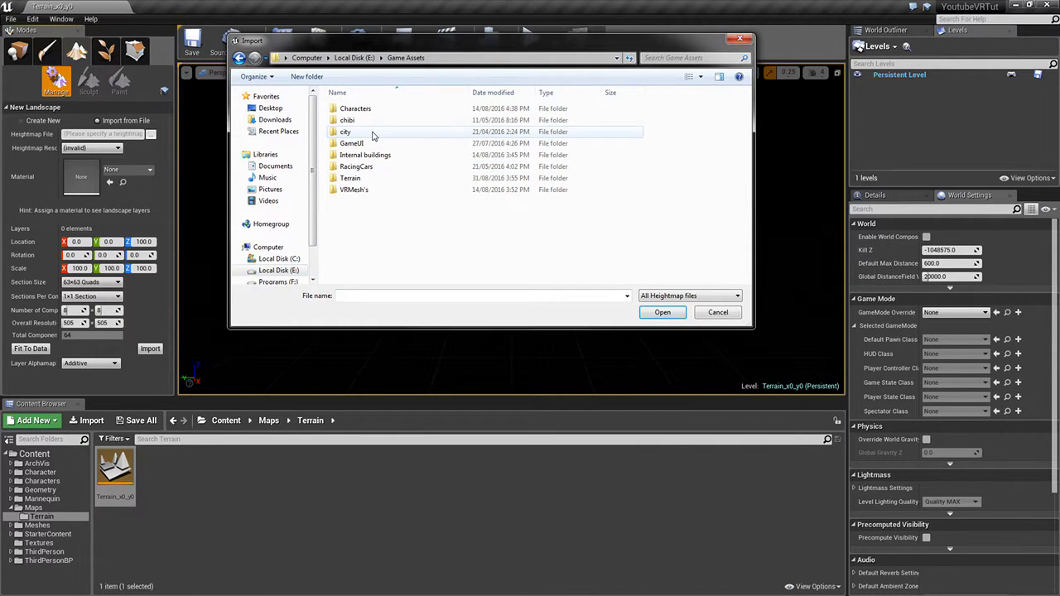
{"action": "left_click", "coordinate": [372, 180]}
{"action": "double_click", "coordinate": [371, 179]}
{"action": "double_click", "coordinate": [369, 120]}
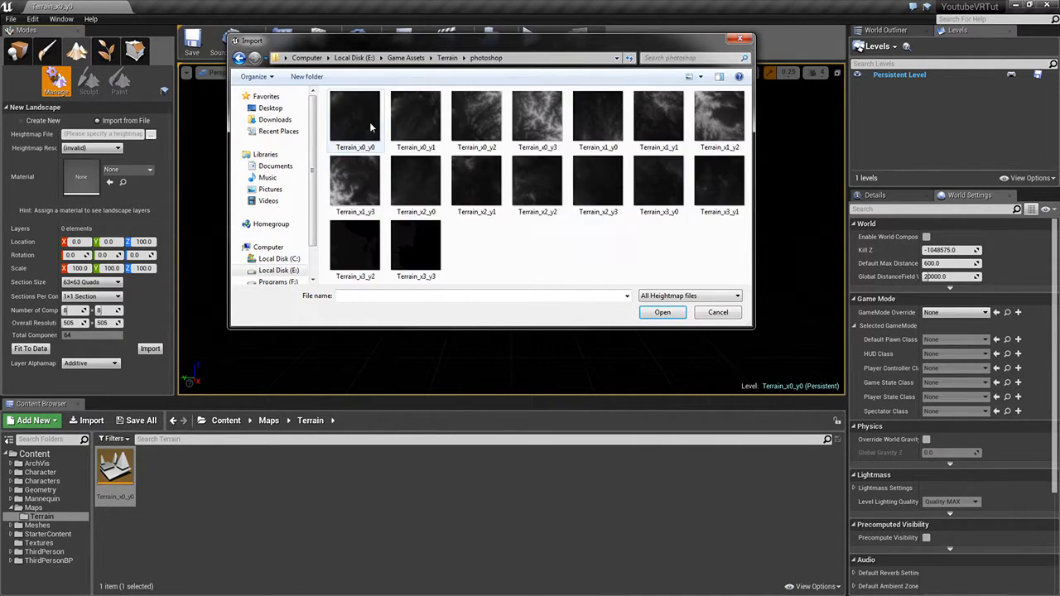
{"action": "left_click", "coordinate": [366, 123]}
{"action": "left_click", "coordinate": [662, 312]}
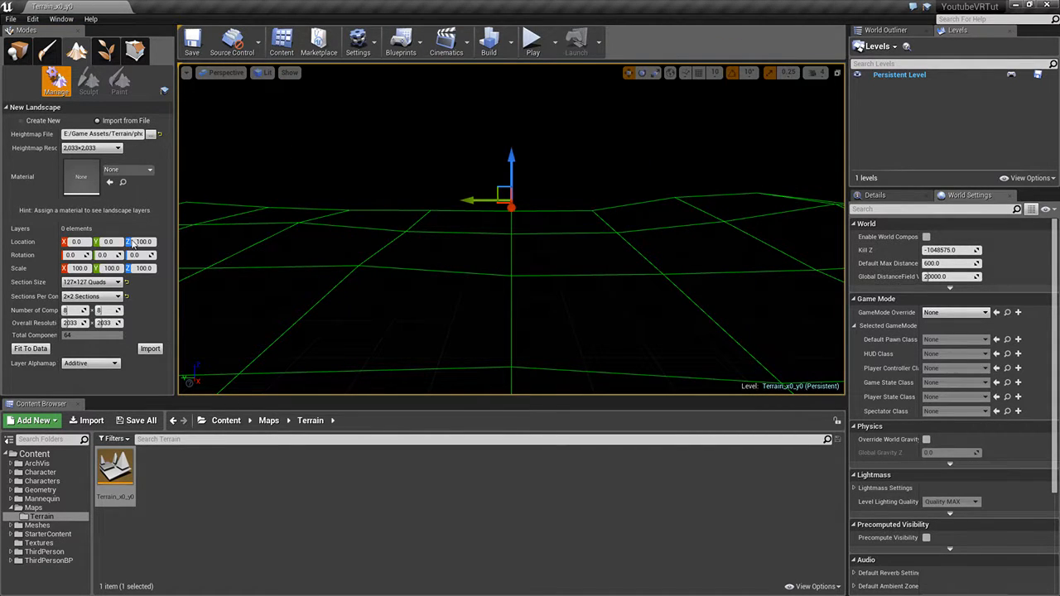
Step: Set the new landscape's X, Y and Z scale to 250 and try to import the heightmap
{"action": "left_click", "coordinate": [86, 267]}
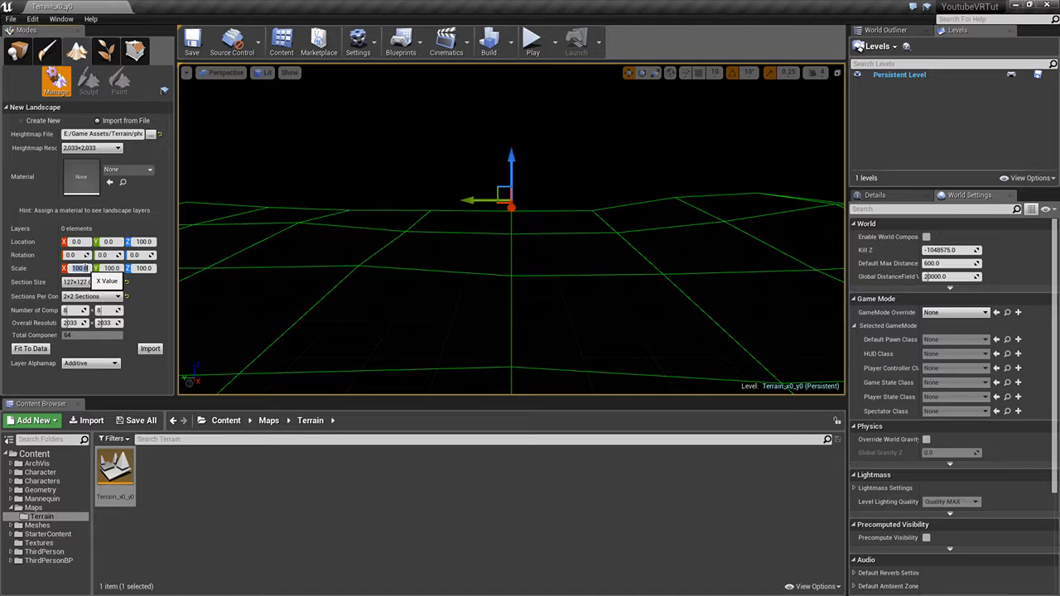
{"action": "type", "text": "250"}
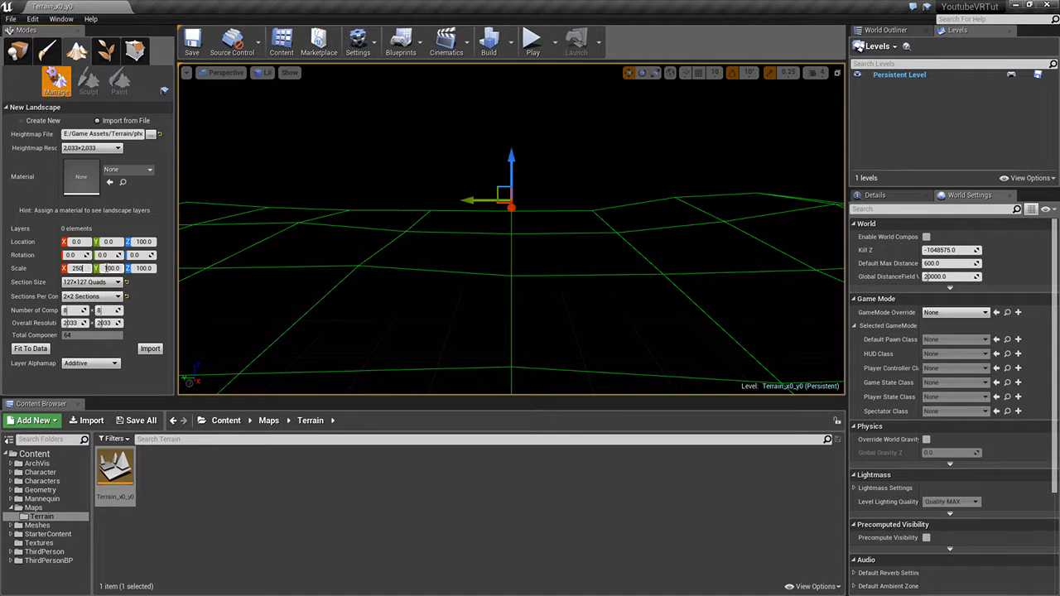
{"action": "left_click", "coordinate": [108, 267]}
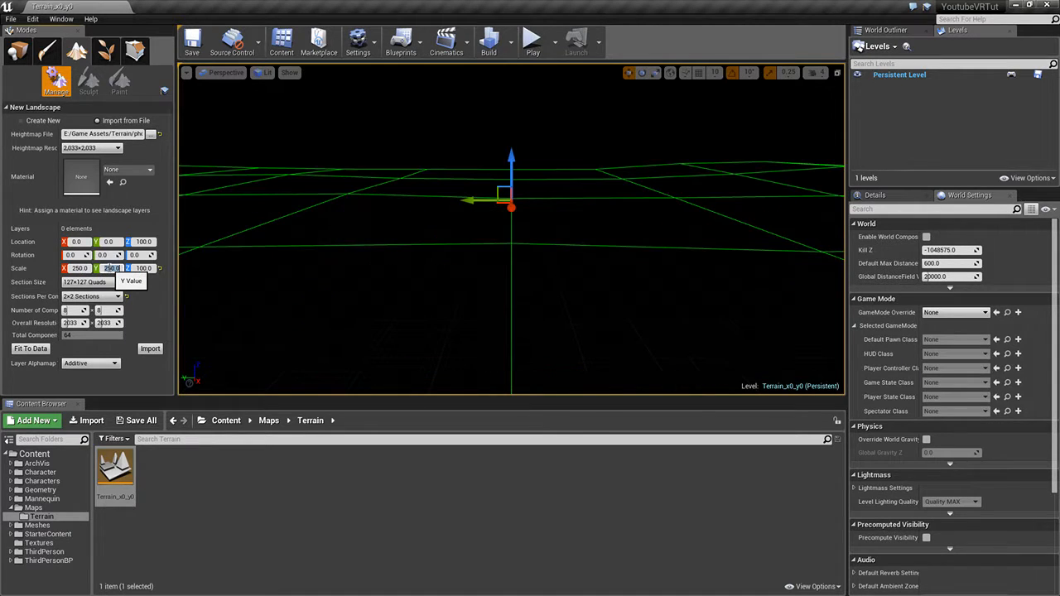
{"action": "left_click", "coordinate": [143, 268]}
{"action": "type", "text": "25"}
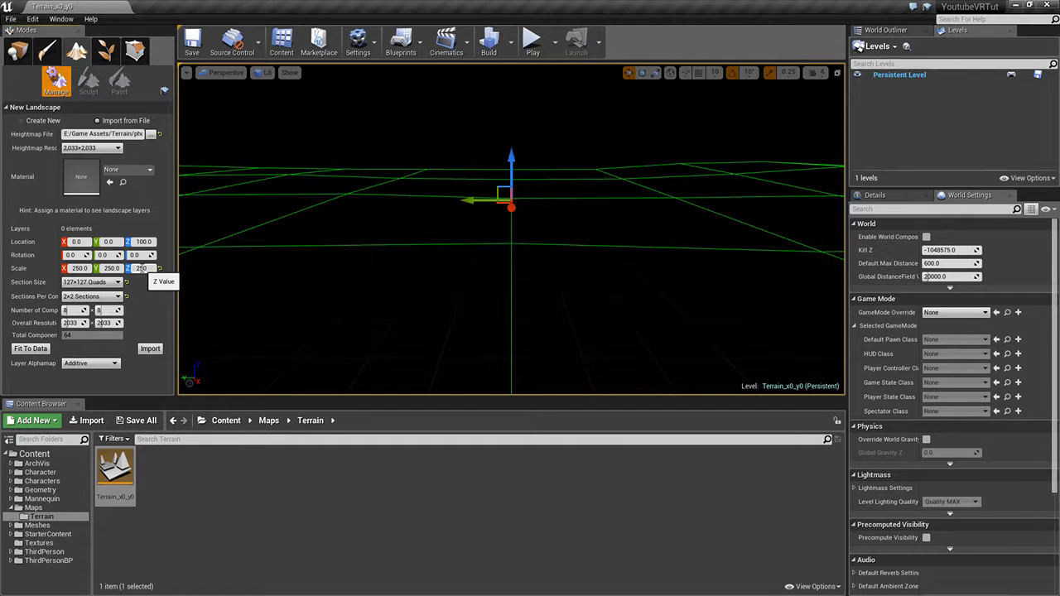
{"action": "type", "text": "0"}
{"action": "key", "text": "Return"}
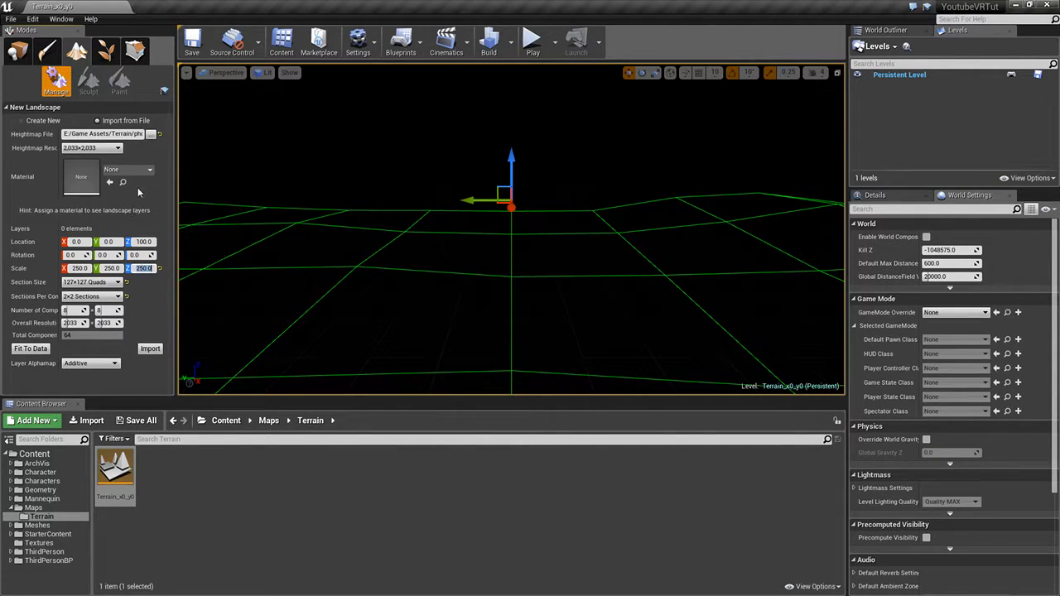
{"action": "left_click", "coordinate": [147, 349]}
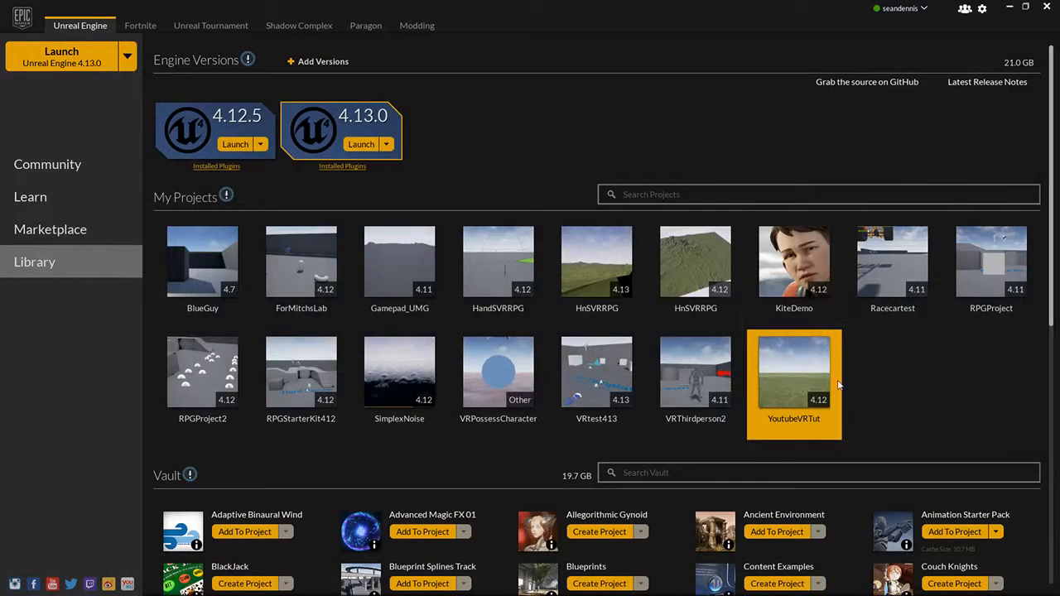
Step: Reopen the YoutubeVRTut project from the Epic Games Launcher and open the Terrain_x0_y0 level in Maps/Terrain
{"action": "double_click", "coordinate": [814, 379]}
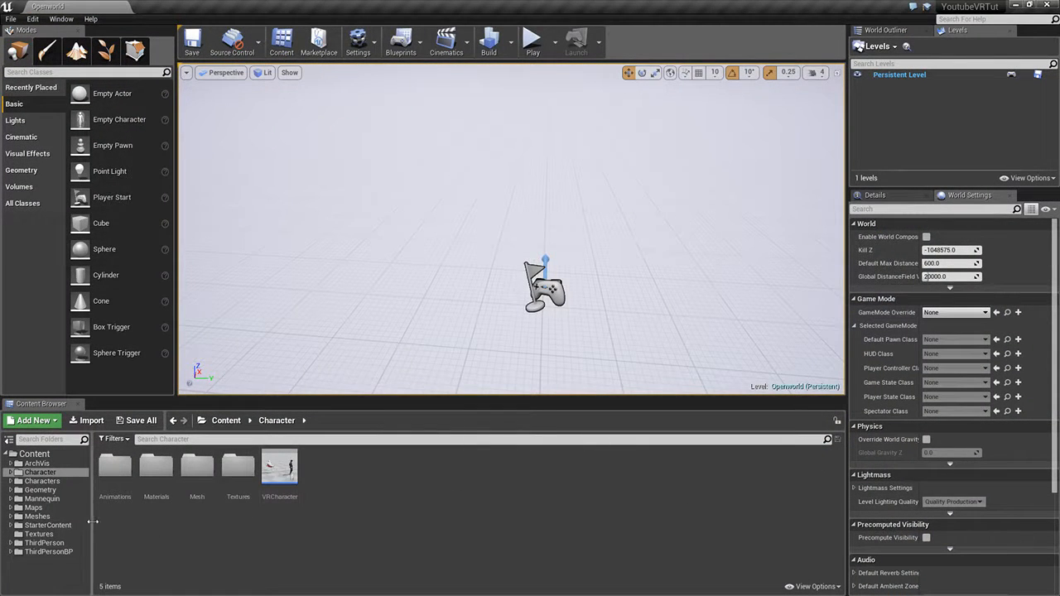
{"action": "double_click", "coordinate": [62, 508]}
{"action": "double_click", "coordinate": [114, 469]}
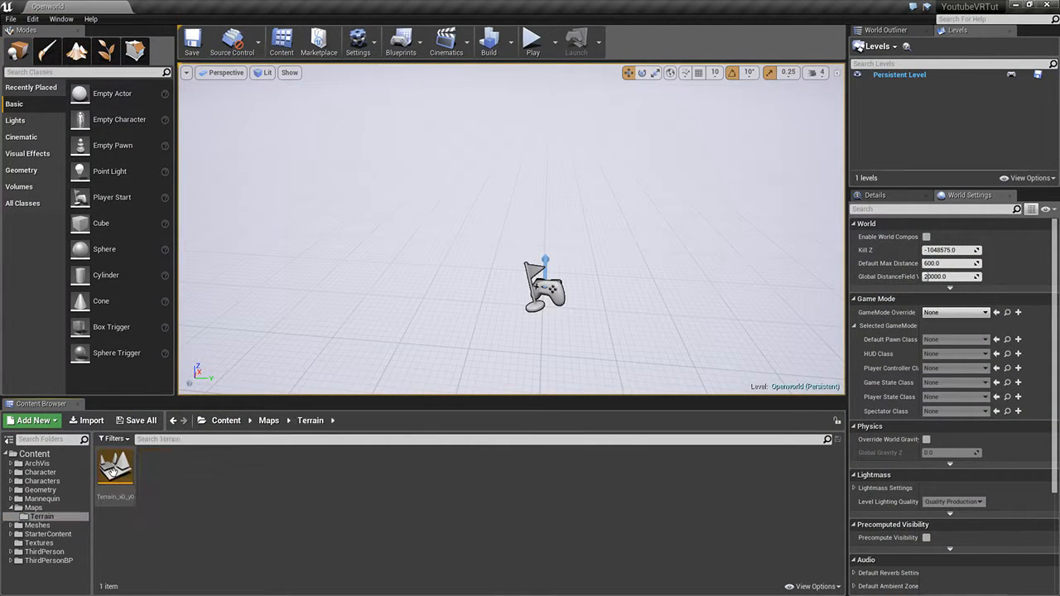
{"action": "double_click", "coordinate": [114, 468]}
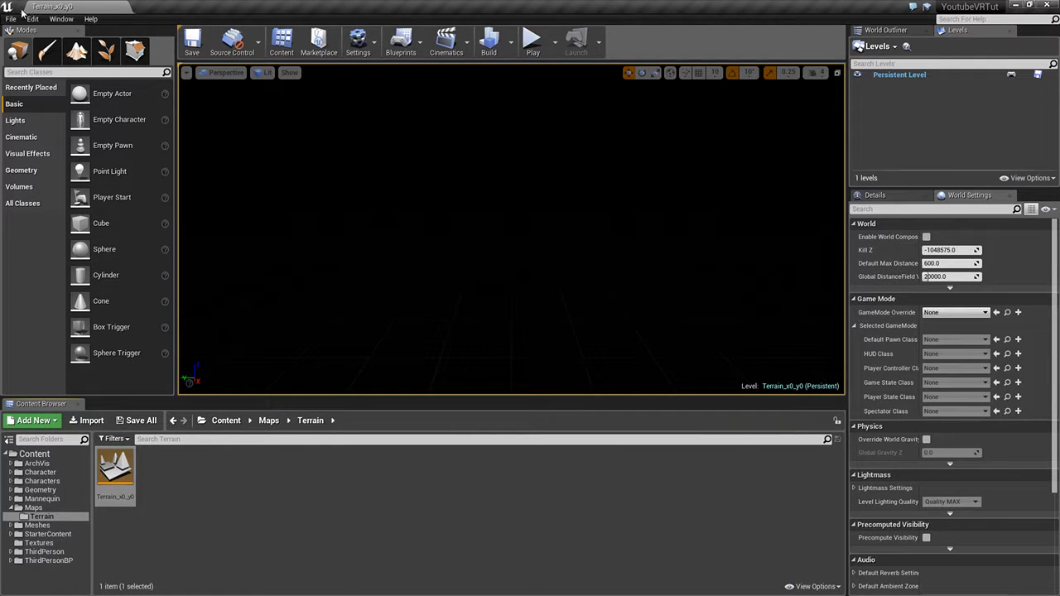
Step: Show the four-view viewport layout and choose Terrain_x0_y0 from E:/Game Assets/Terrain/photoshop as the heightmap file for a new landscape
{"action": "left_click", "coordinate": [76, 51]}
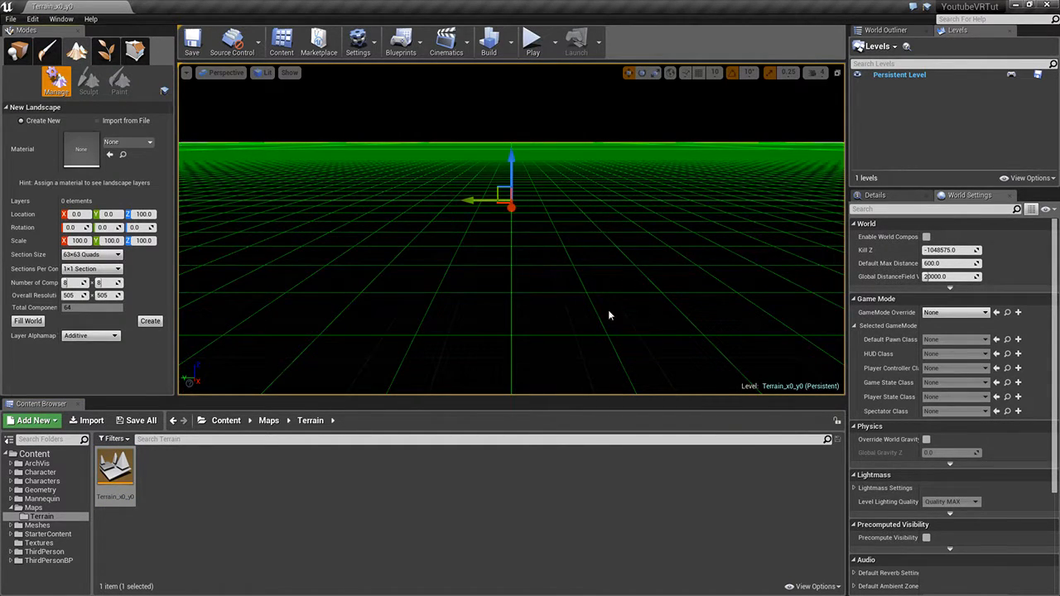
{"action": "left_click", "coordinate": [836, 72]}
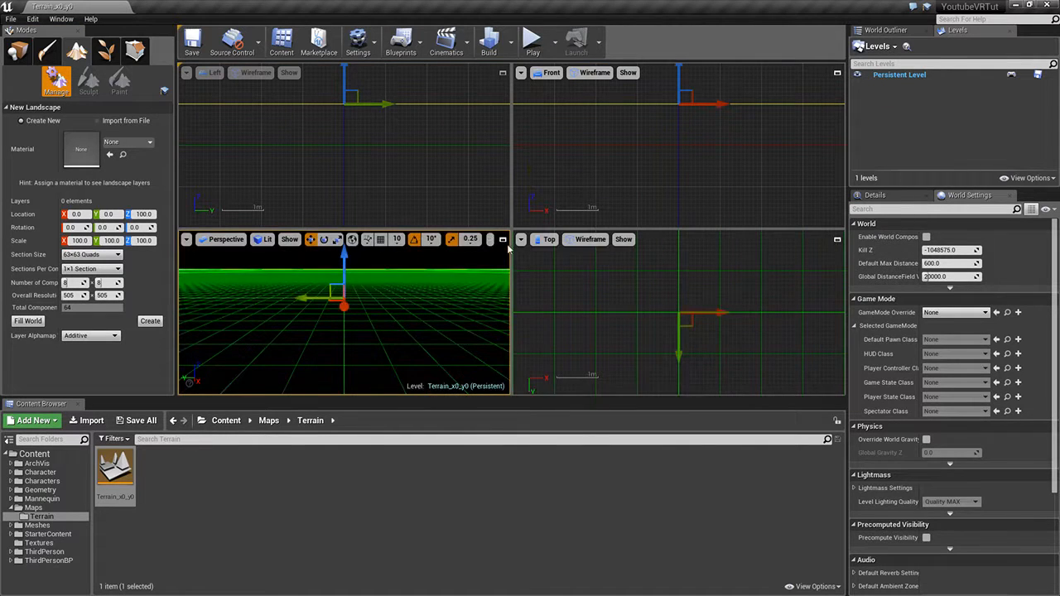
{"action": "left_click", "coordinate": [124, 121]}
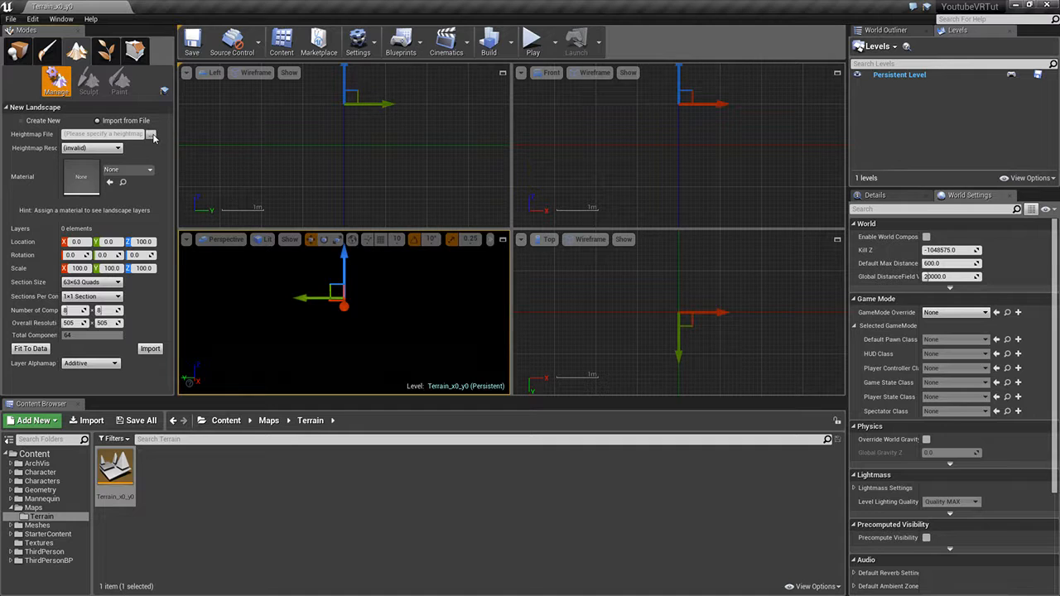
{"action": "left_click", "coordinate": [153, 134]}
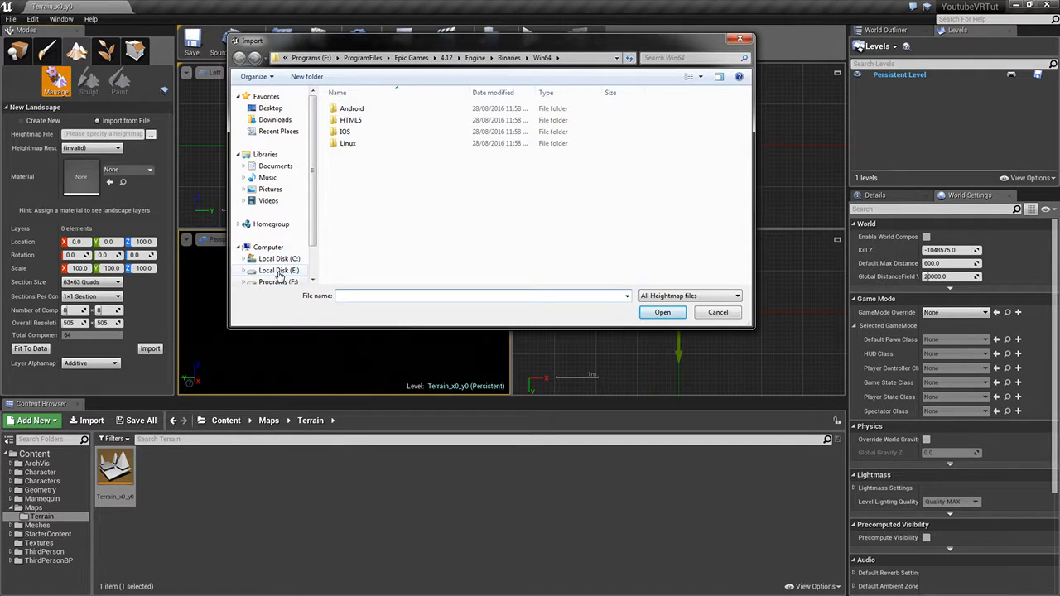
{"action": "left_click", "coordinate": [278, 272]}
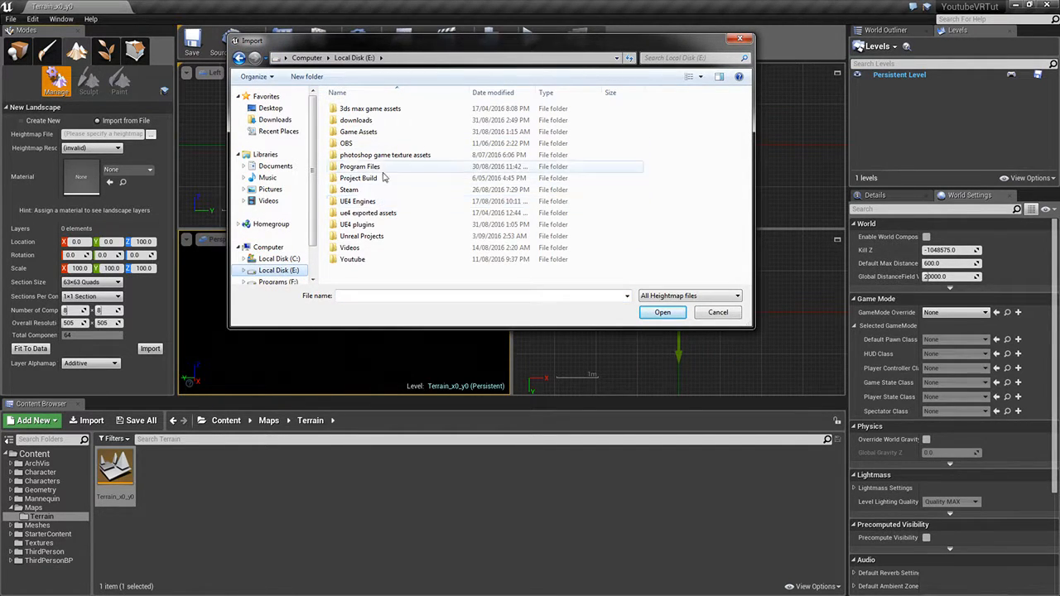
{"action": "double_click", "coordinate": [371, 132]}
{"action": "double_click", "coordinate": [377, 176]}
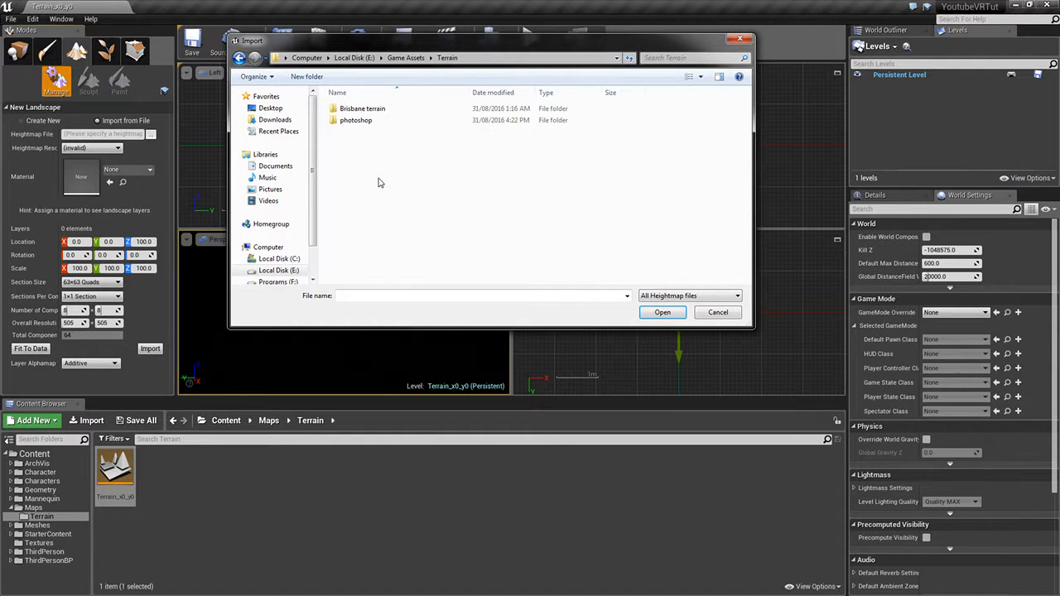
{"action": "double_click", "coordinate": [356, 120]}
{"action": "left_click", "coordinate": [362, 118]}
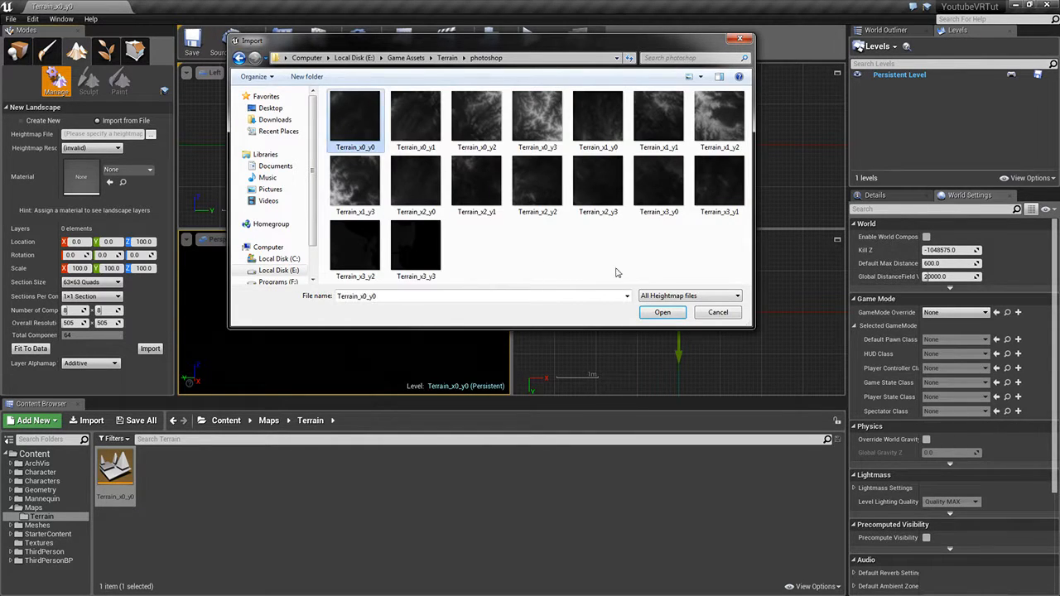
{"action": "left_click", "coordinate": [654, 311]}
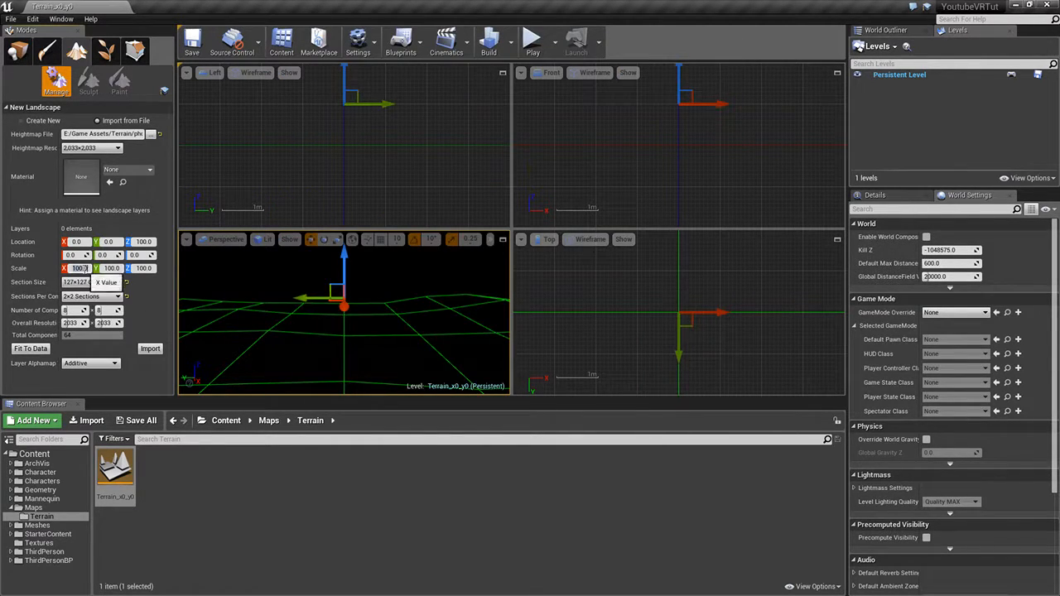
Step: Set the new landscape's scale to 250 on all three axes and import the Terrain_x0_y0 heightmap
{"action": "type", "text": "250"}
{"action": "key", "text": "Return"}
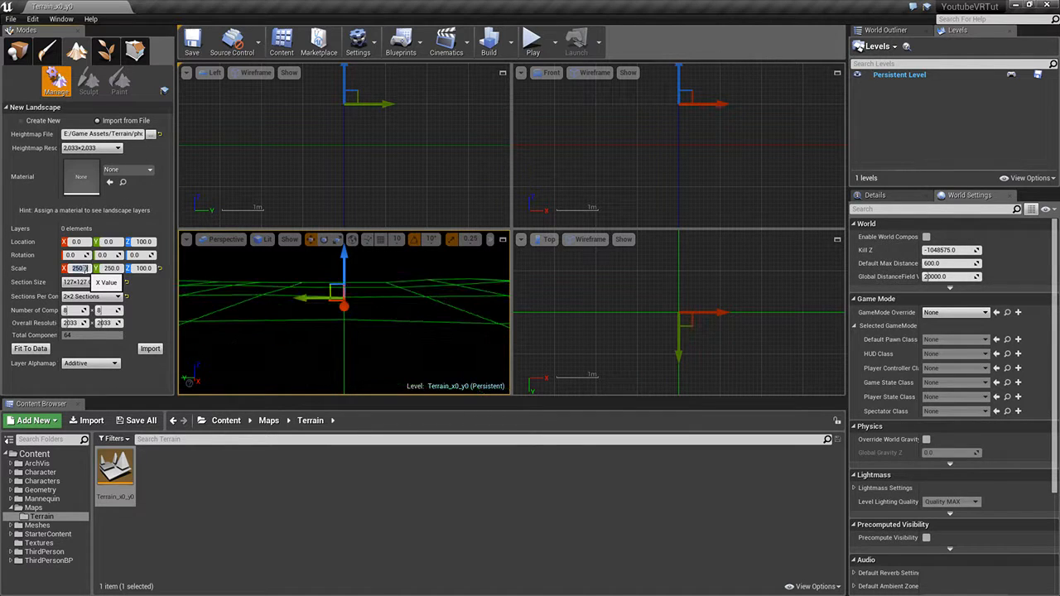
{"action": "left_click", "coordinate": [144, 268]}
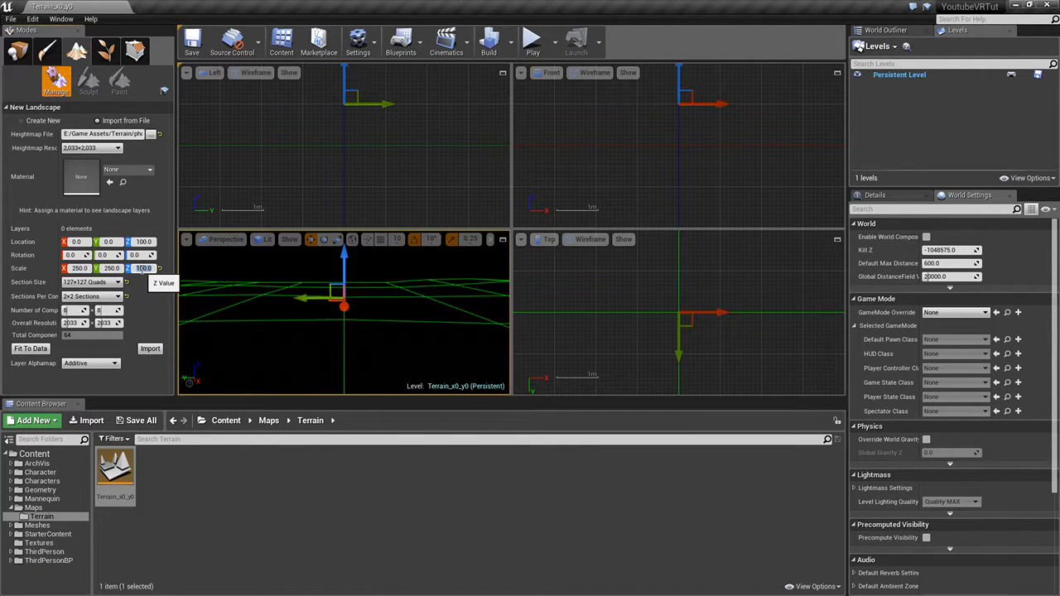
{"action": "type", "text": "250"}
{"action": "key", "text": "Return"}
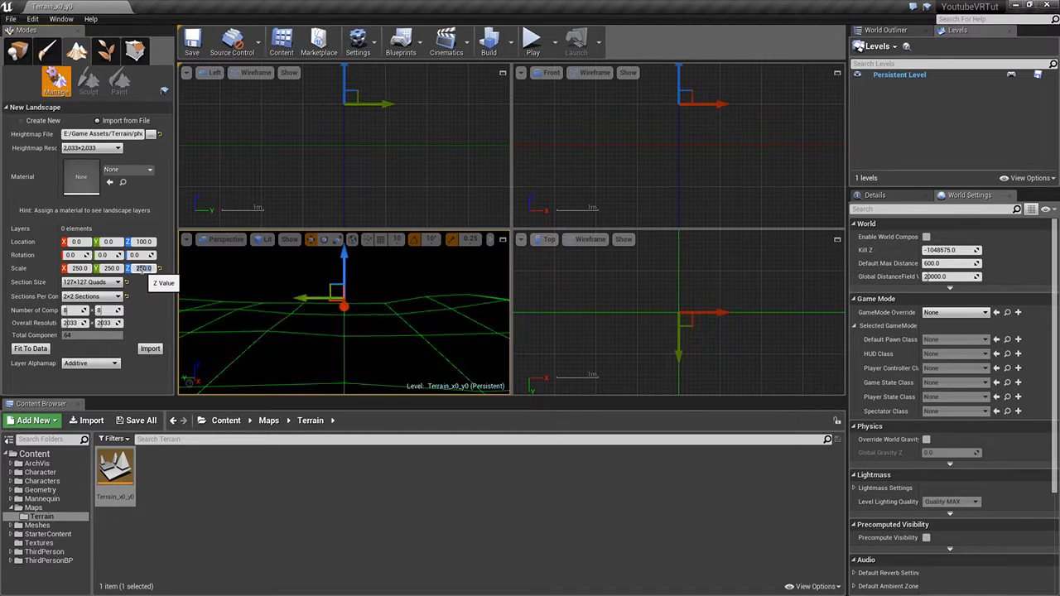
{"action": "left_click", "coordinate": [150, 349]}
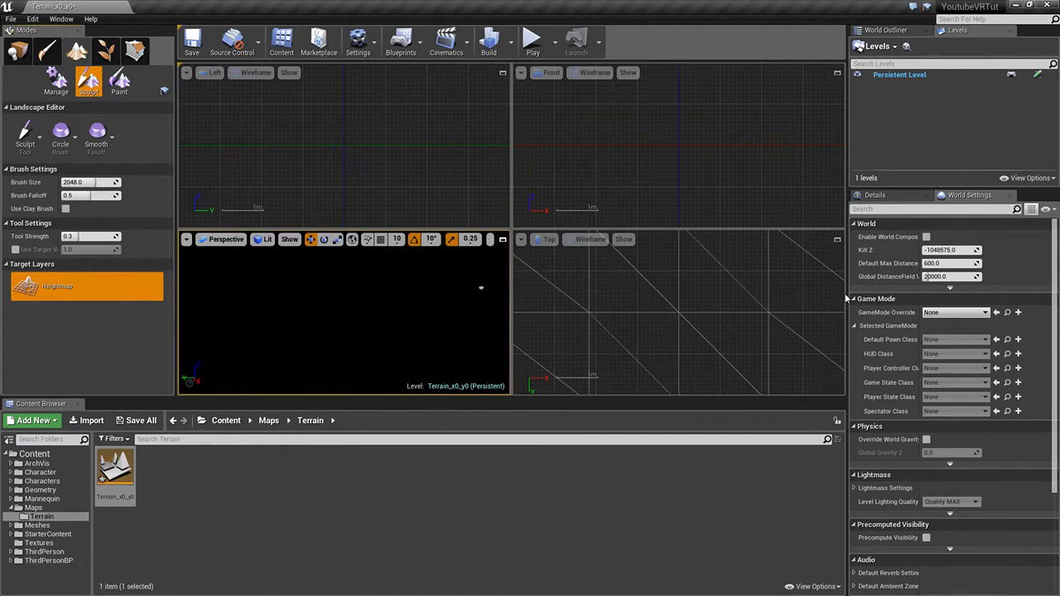
Step: Examine the imported landscape's full extent in the maximized Top view and its appearance in the Perspective view
{"action": "left_click", "coordinate": [837, 239]}
{"action": "scroll", "coordinate": [704, 294], "scroll_direction": "down", "scroll_amount": 4}
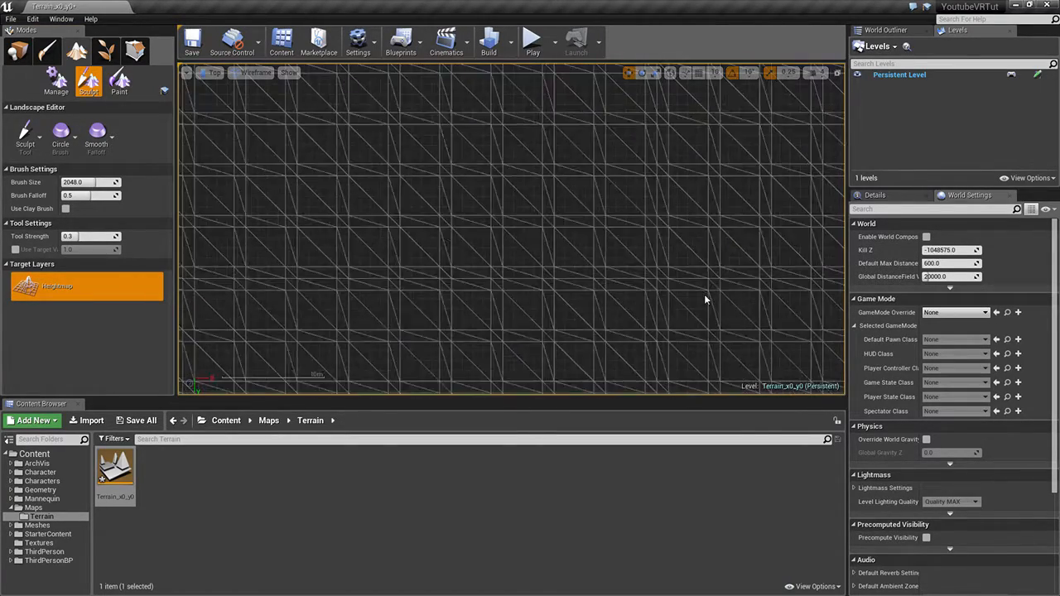
{"action": "scroll", "coordinate": [705, 300], "scroll_direction": "up", "scroll_amount": 5}
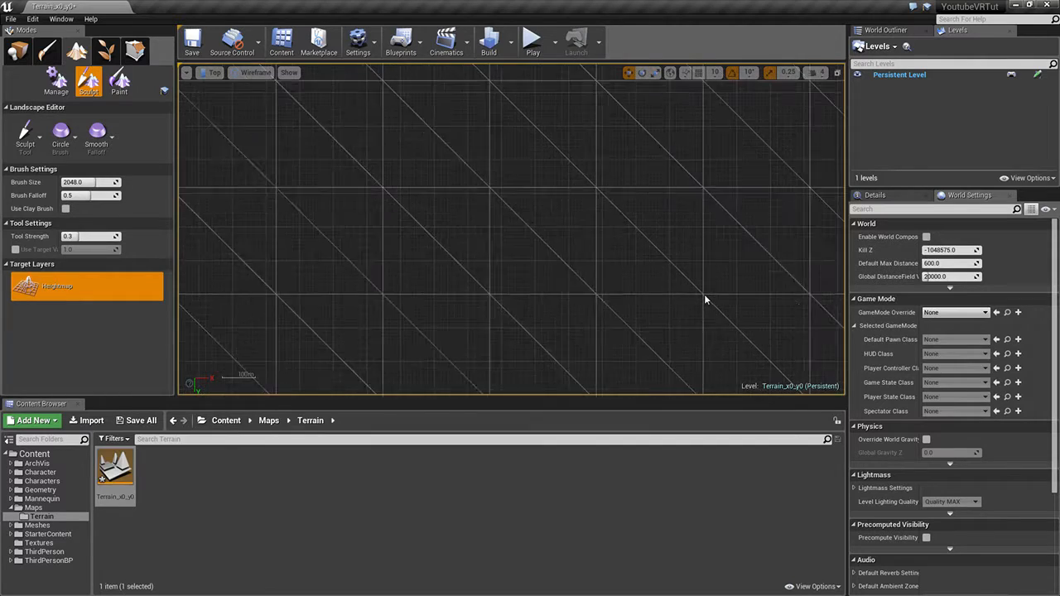
{"action": "scroll", "coordinate": [704, 300], "scroll_direction": "down", "scroll_amount": 5}
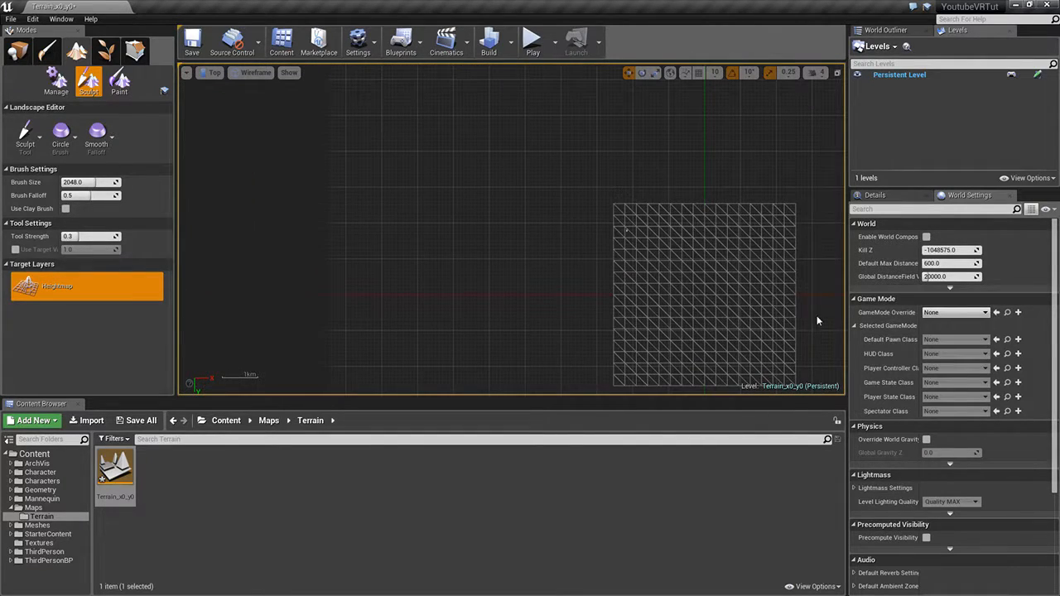
{"action": "right_click_drag", "start_coordinate": [819, 320], "coordinate": [634, 246]}
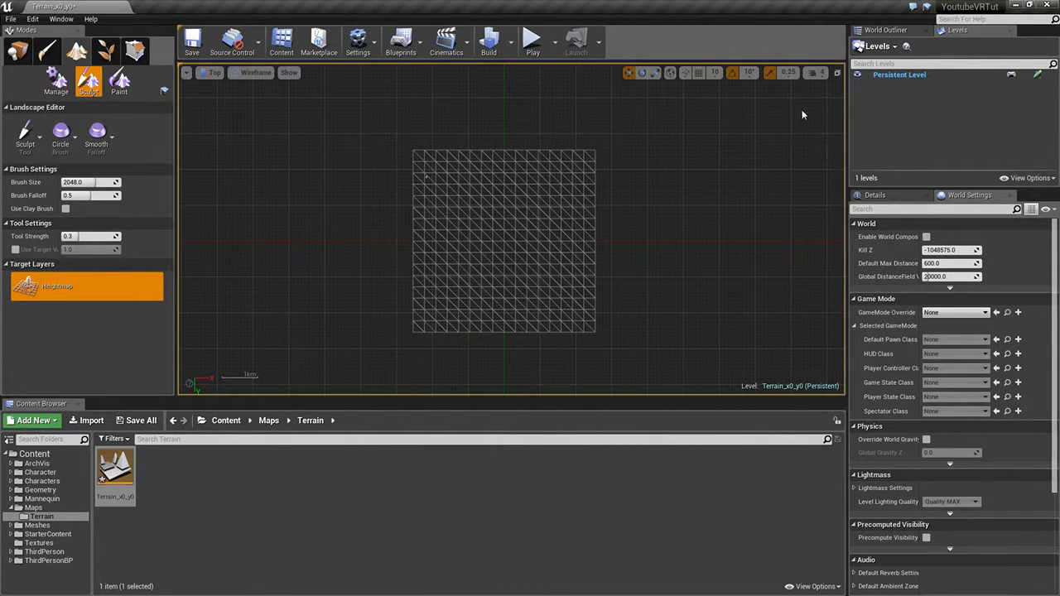
{"action": "left_click", "coordinate": [837, 74]}
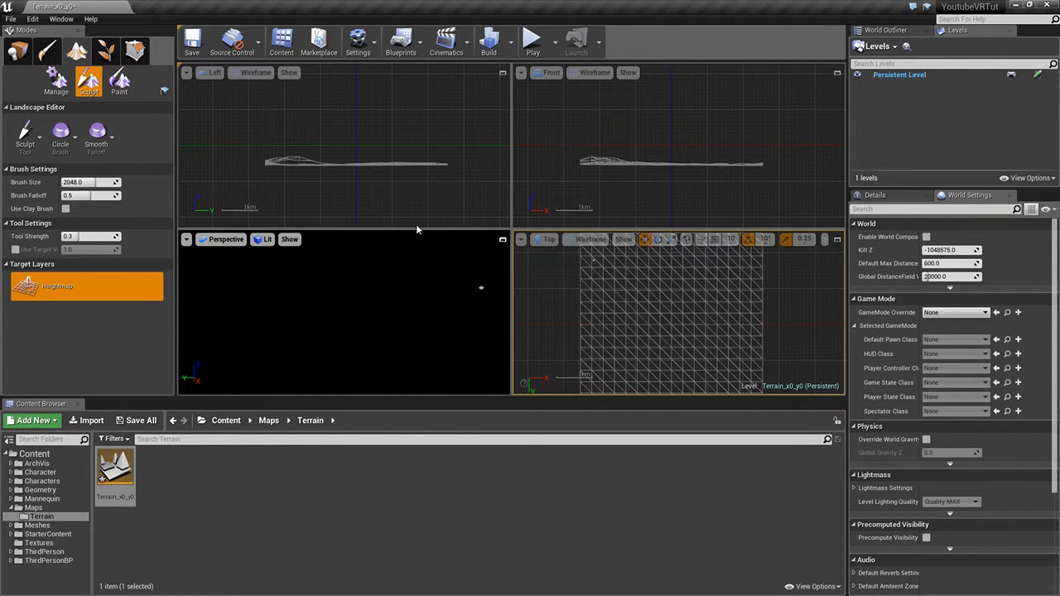
{"action": "left_click", "coordinate": [502, 239]}
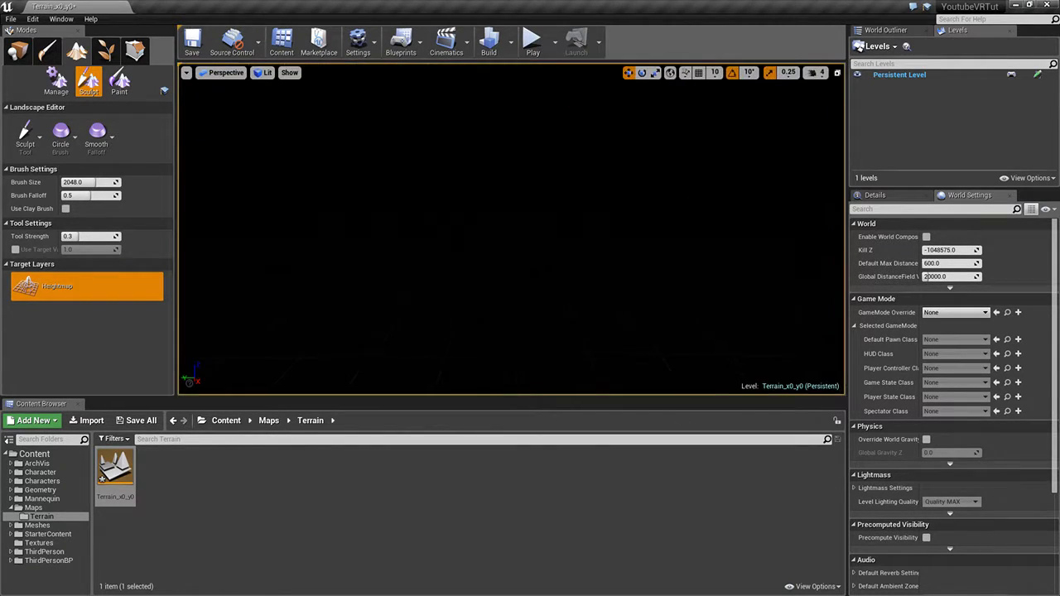
{"action": "right_click_drag", "start_coordinate": [501, 240], "coordinate": [505, 232]}
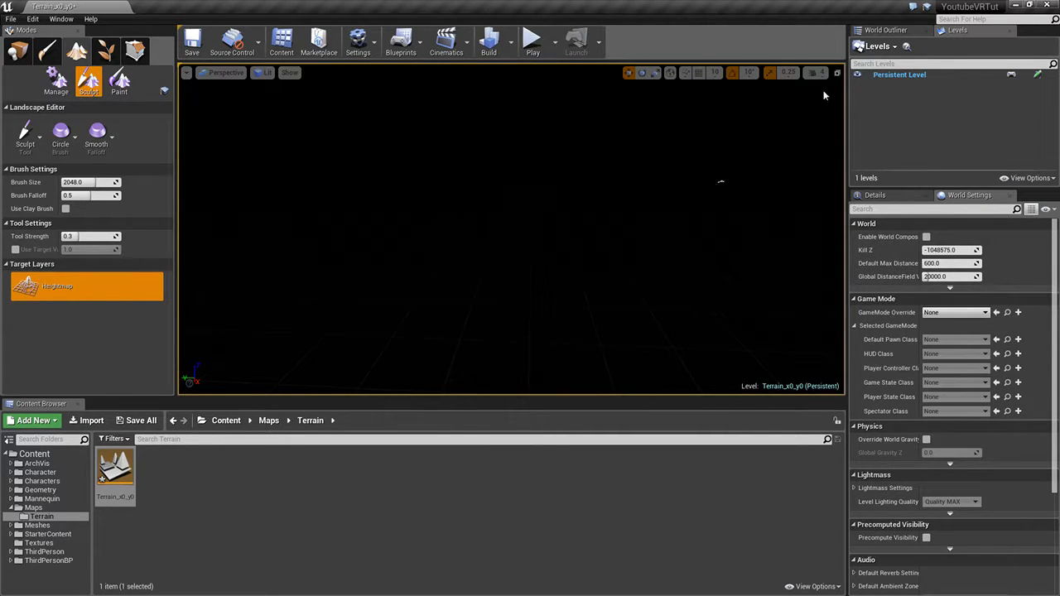
{"action": "left_click", "coordinate": [836, 73]}
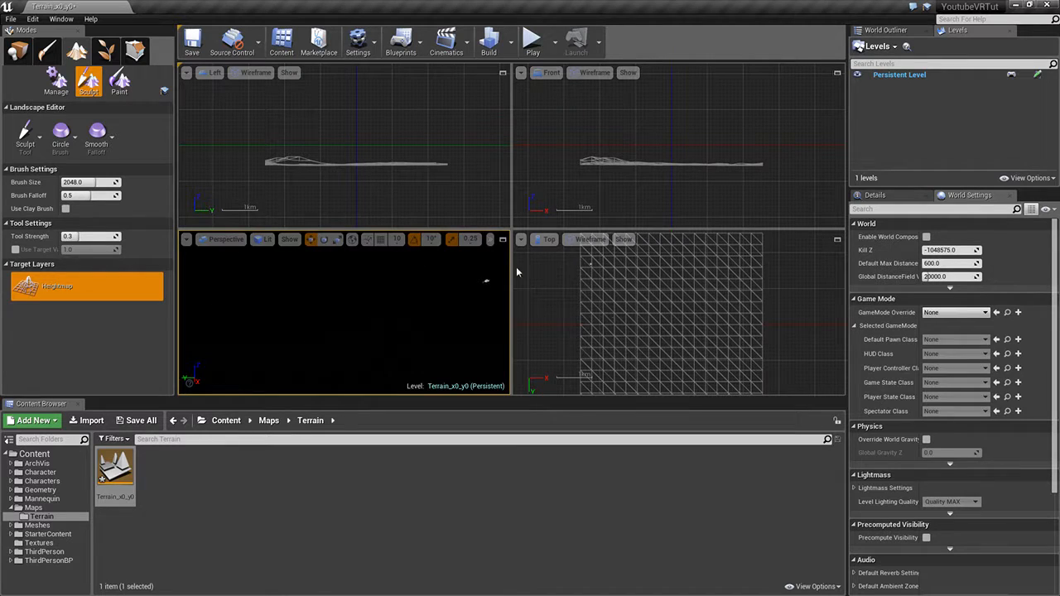
Step: Rename the Landscape actor as Landscape_x0_y0
{"action": "left_click", "coordinate": [890, 31]}
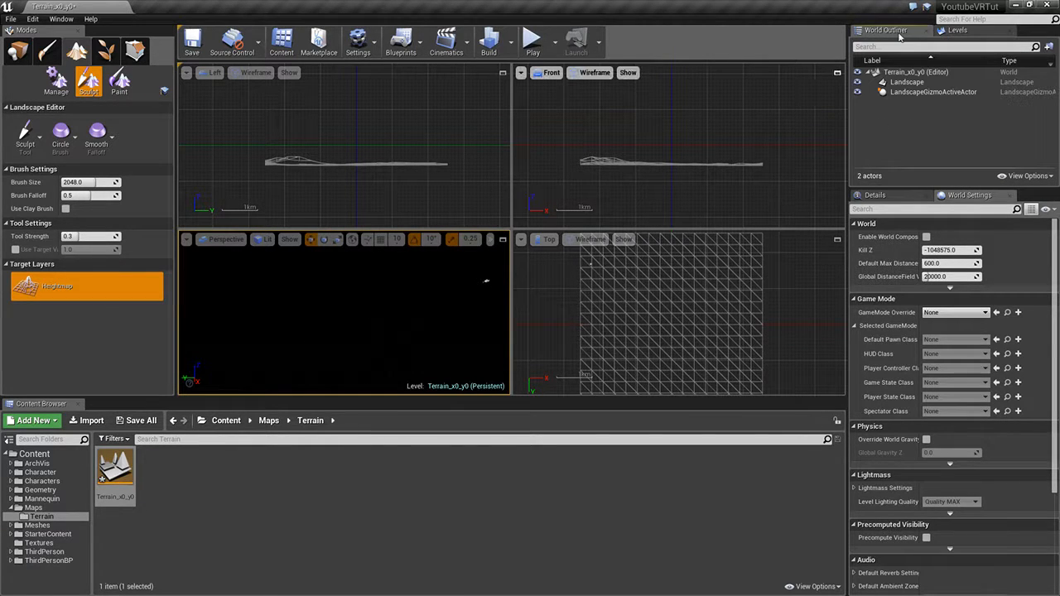
{"action": "left_click", "coordinate": [908, 83]}
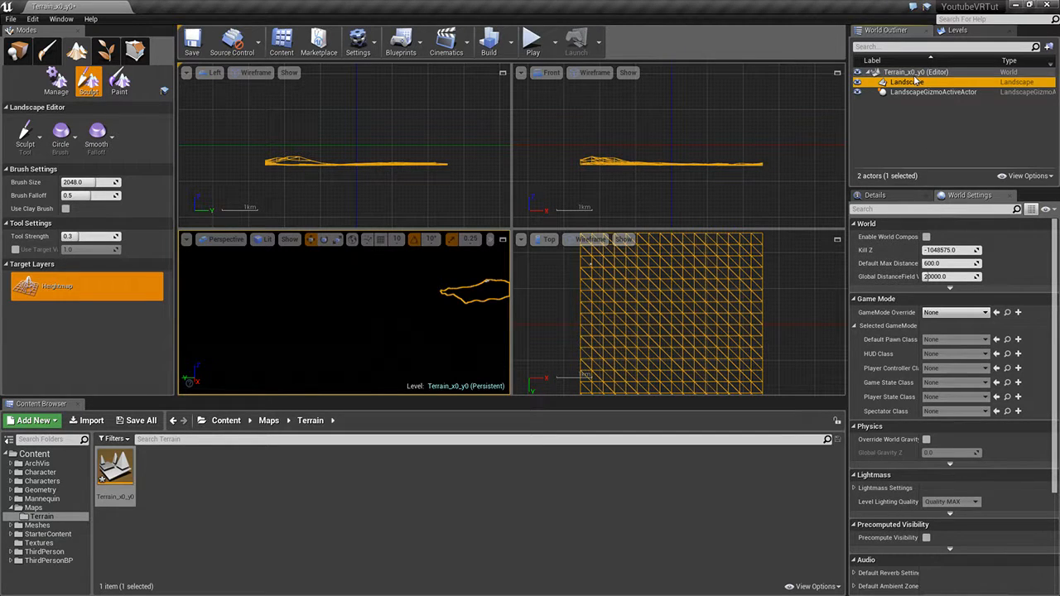
{"action": "left_click", "coordinate": [901, 196]}
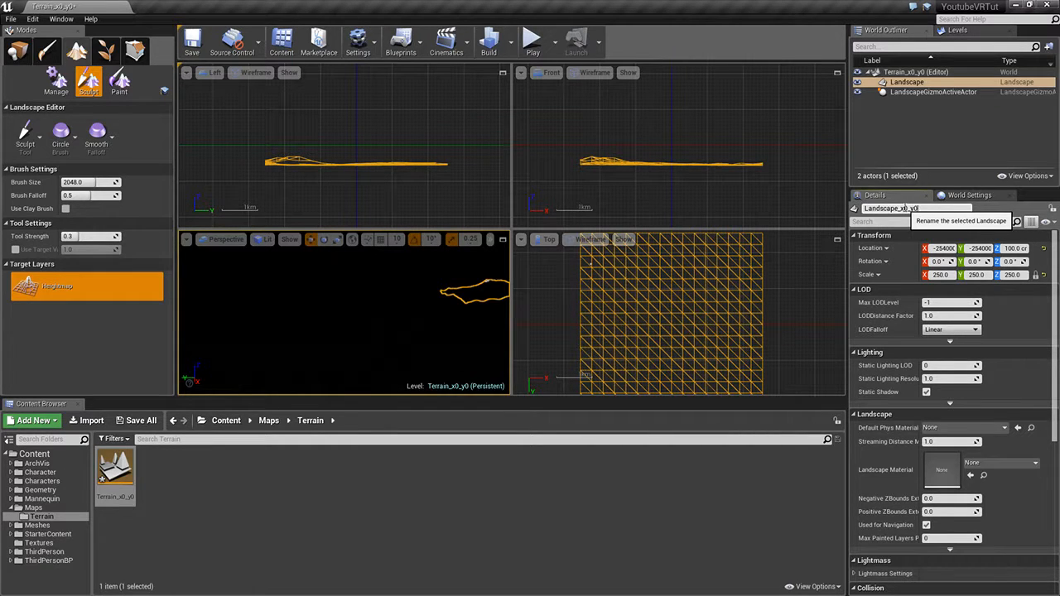
{"action": "key", "text": "Return"}
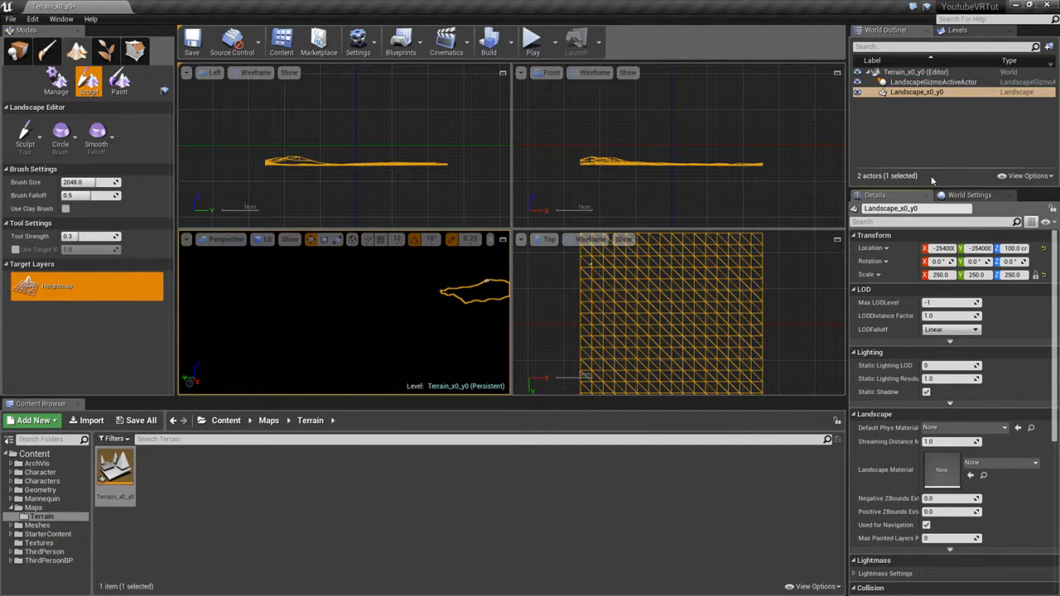
Step: Rename the landscape gizmo actor as LandscapeGizmoActiveActor_x0_y0
{"action": "left_click", "coordinate": [919, 82]}
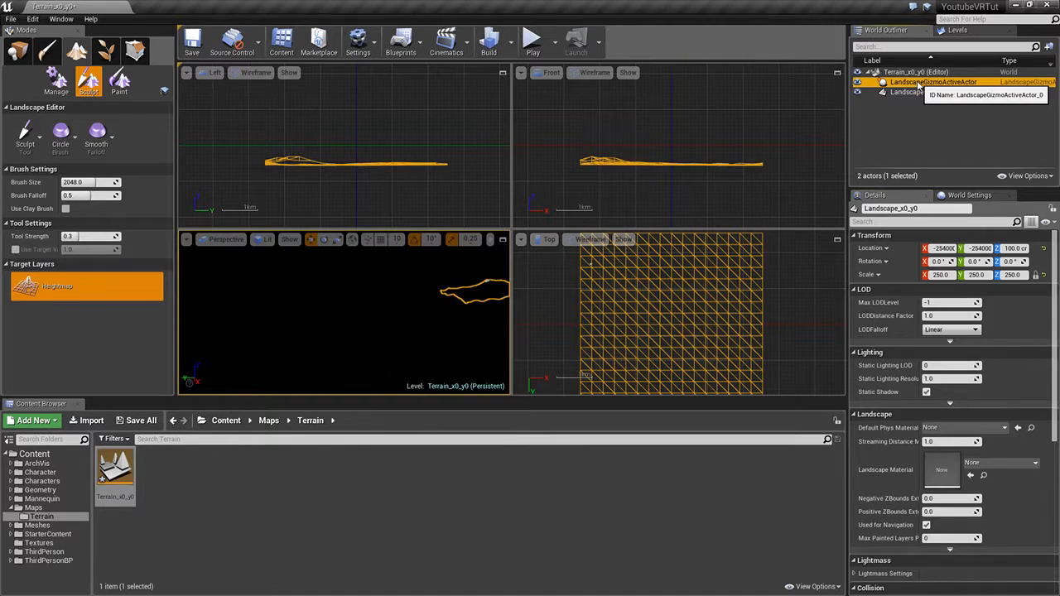
{"action": "left_click", "coordinate": [952, 209]}
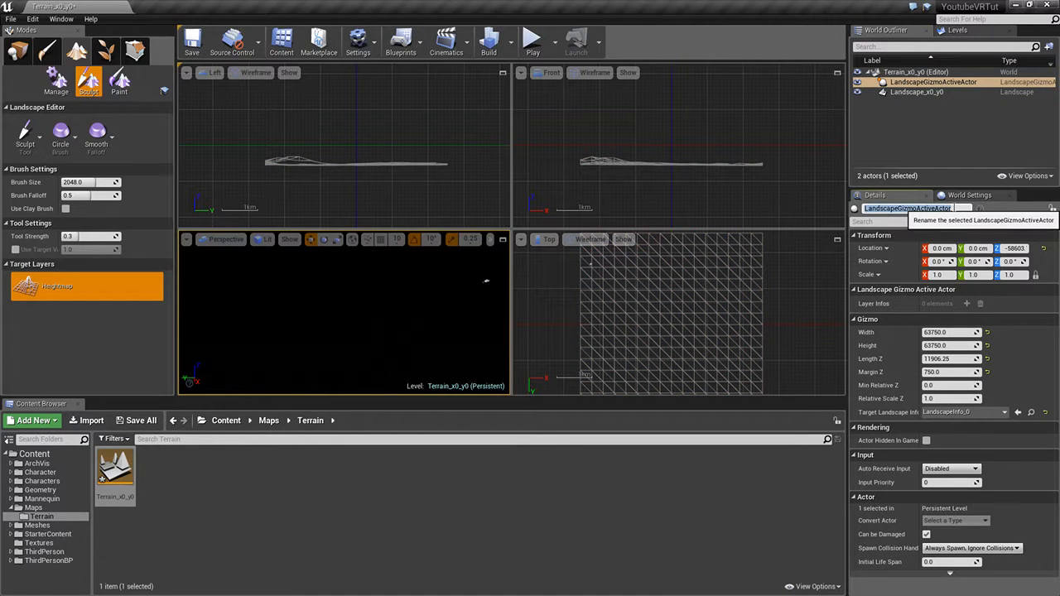
{"action": "left_click", "coordinate": [954, 207]}
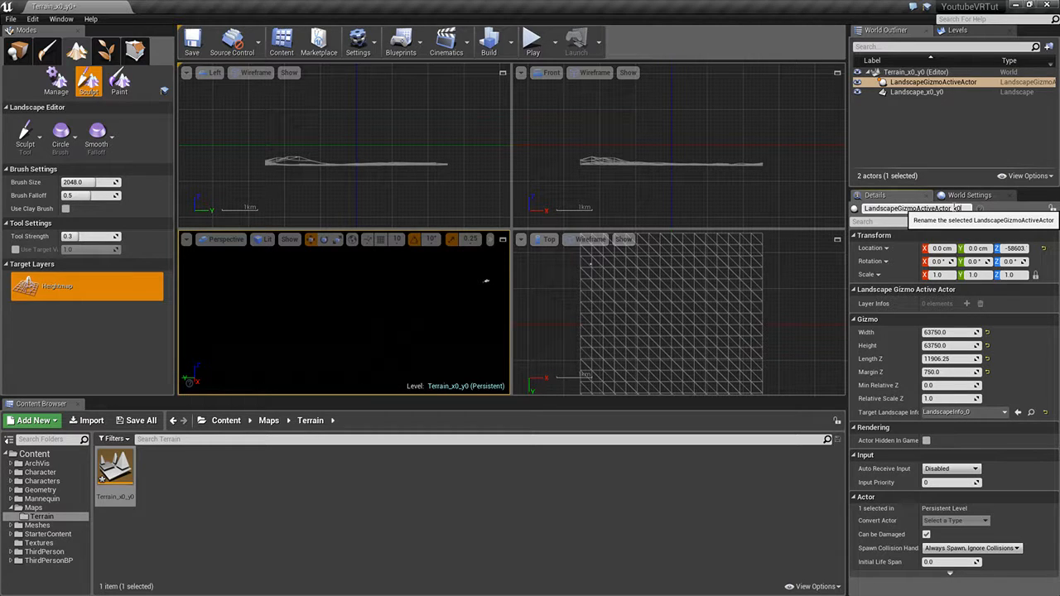
{"action": "type", "text": "_y0"}
{"action": "key", "text": "Return"}
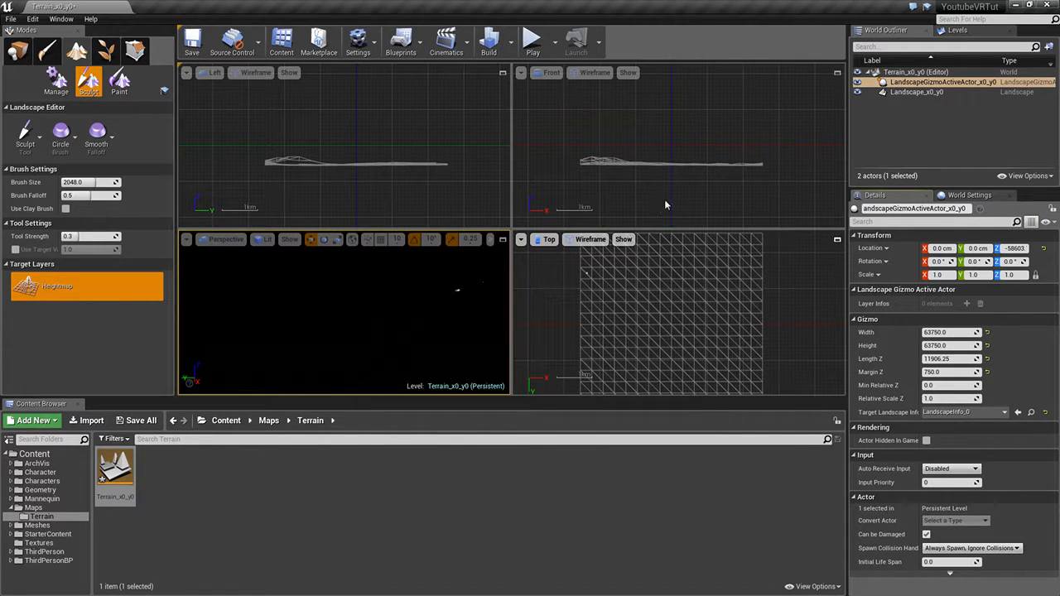
Step: Save all changes made in the Terrain_x0_y0 level
{"action": "left_click", "coordinate": [921, 81]}
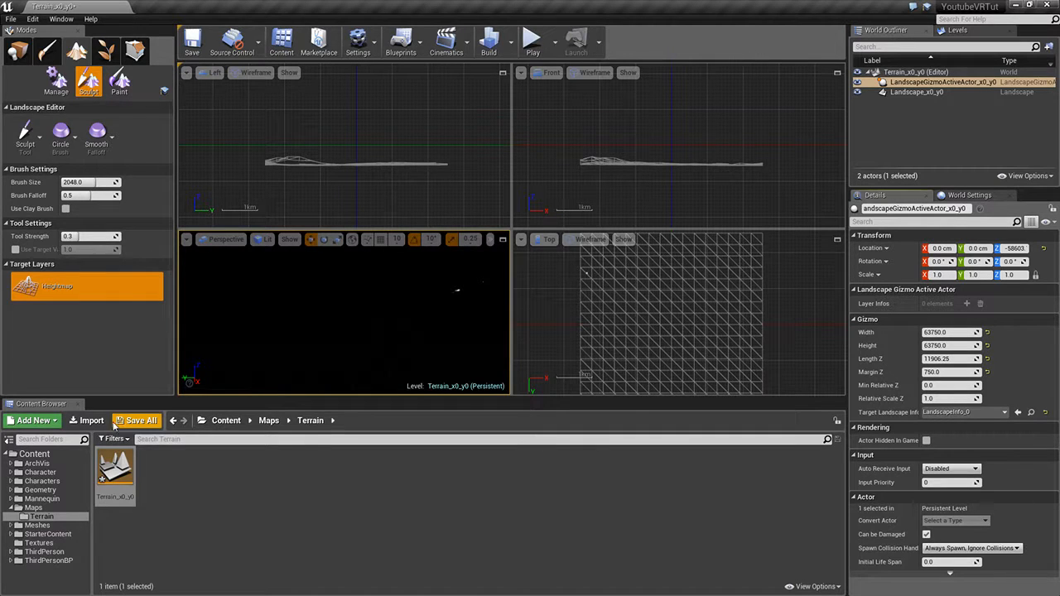
{"action": "left_click", "coordinate": [10, 18]}
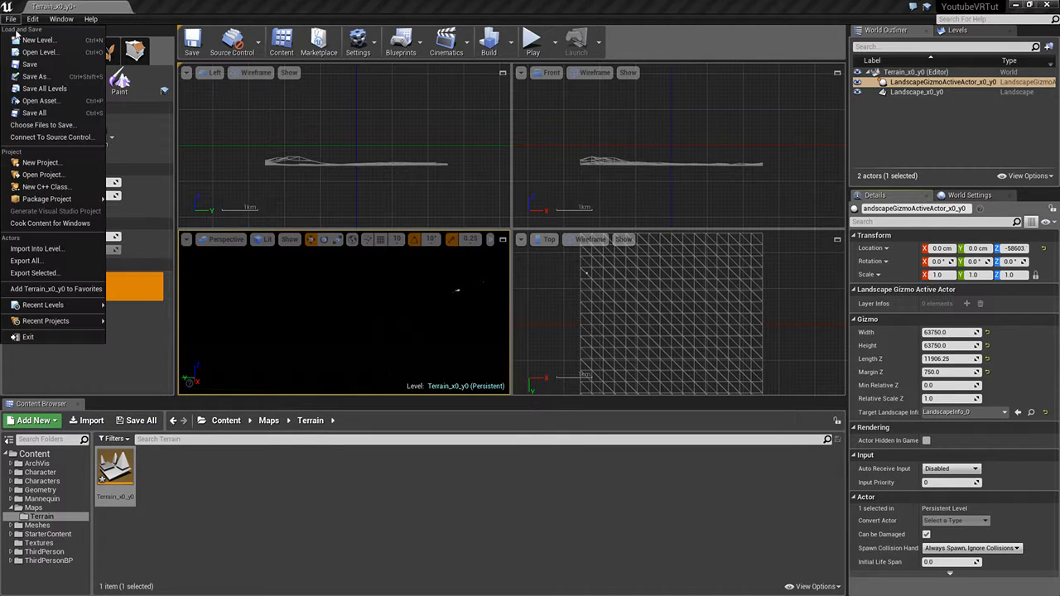
{"action": "left_click", "coordinate": [50, 110]}
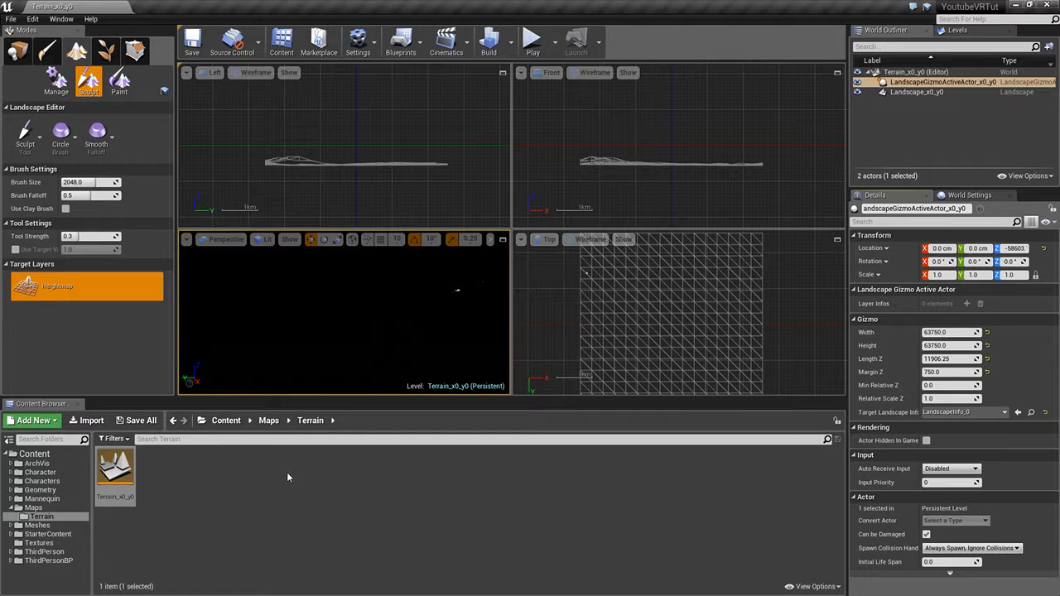
Step: Create a new level from the Empty Level template
{"action": "left_click", "coordinate": [10, 18]}
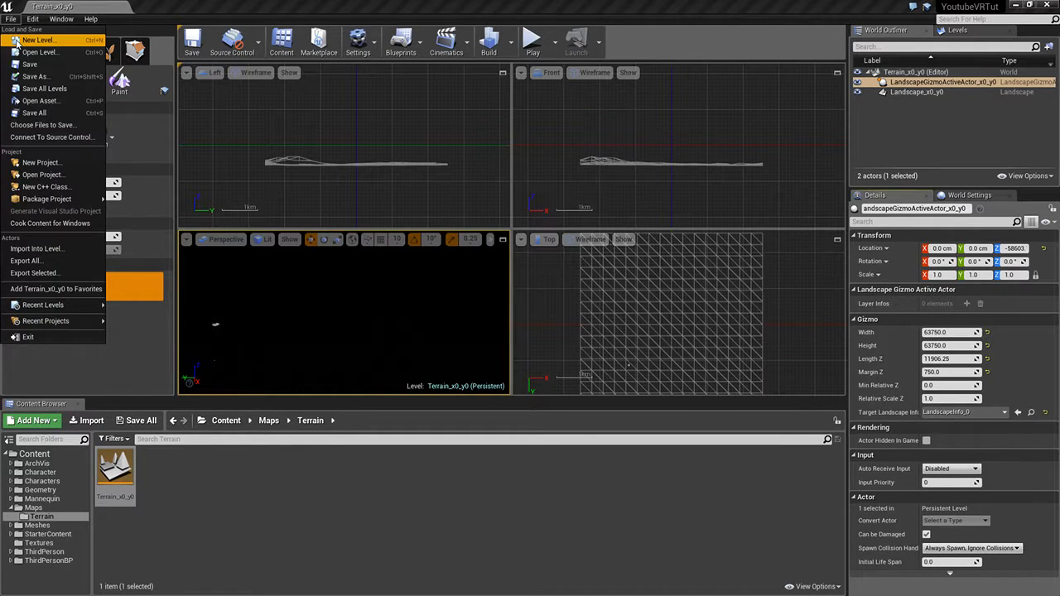
{"action": "left_click", "coordinate": [15, 39]}
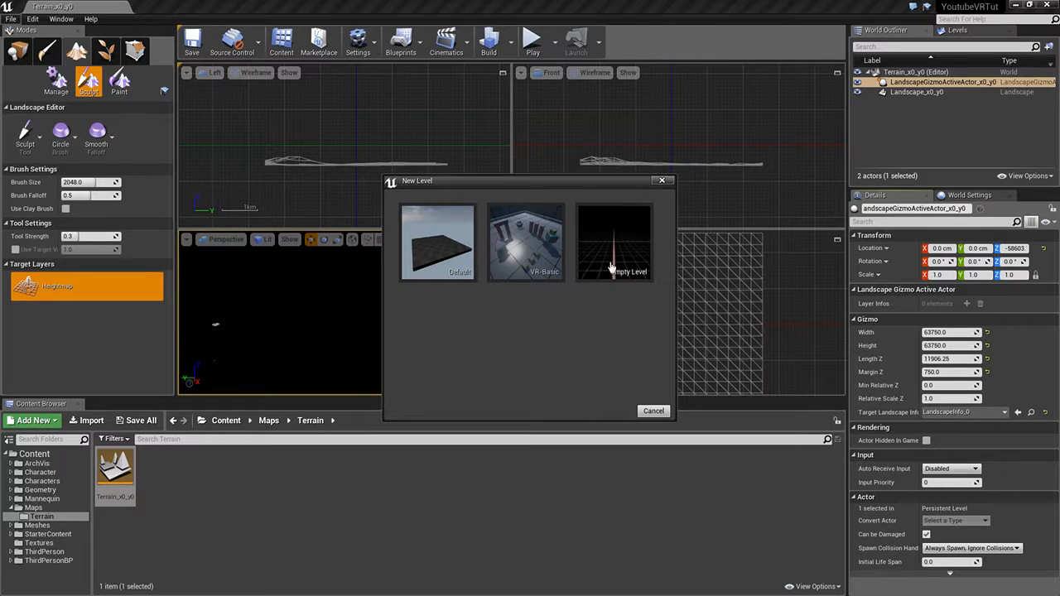
{"action": "left_click", "coordinate": [613, 256]}
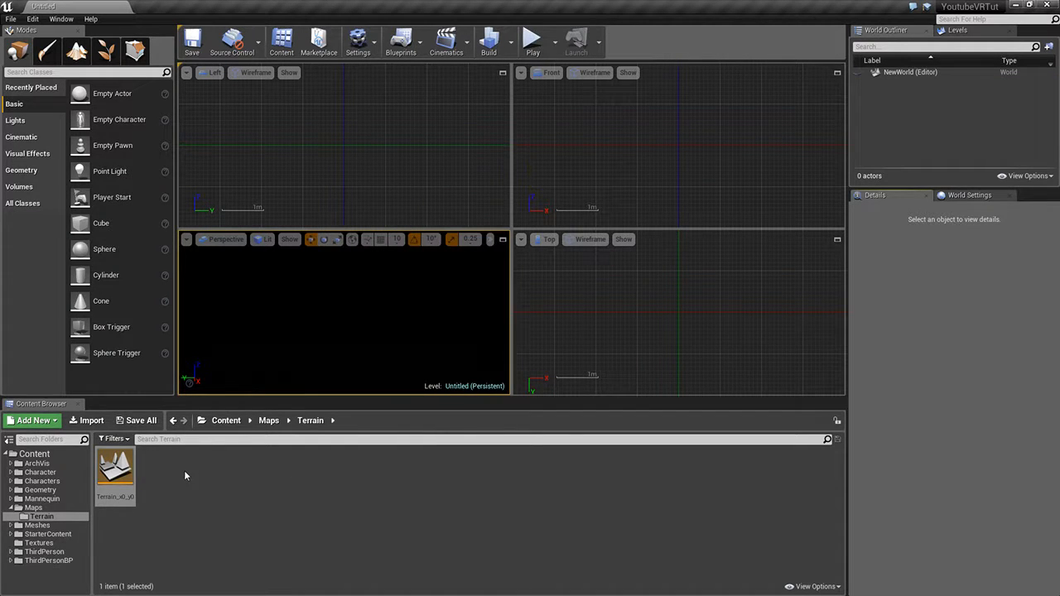
Step: Save the new empty level as Terrain_x0_y1 in the Maps/Terrain folder
{"action": "left_click", "coordinate": [11, 18]}
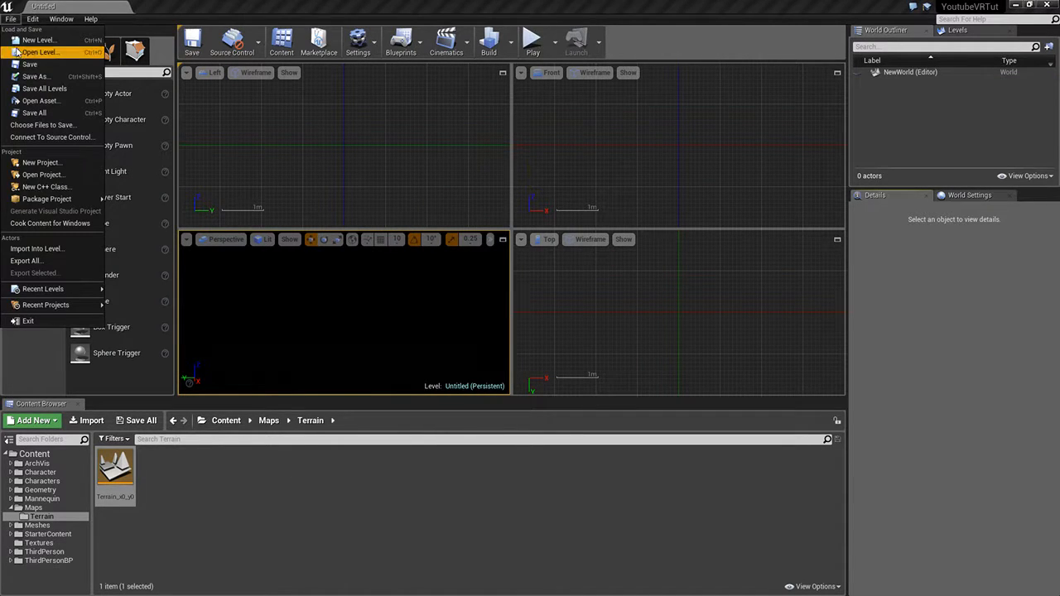
{"action": "left_click", "coordinate": [33, 77]}
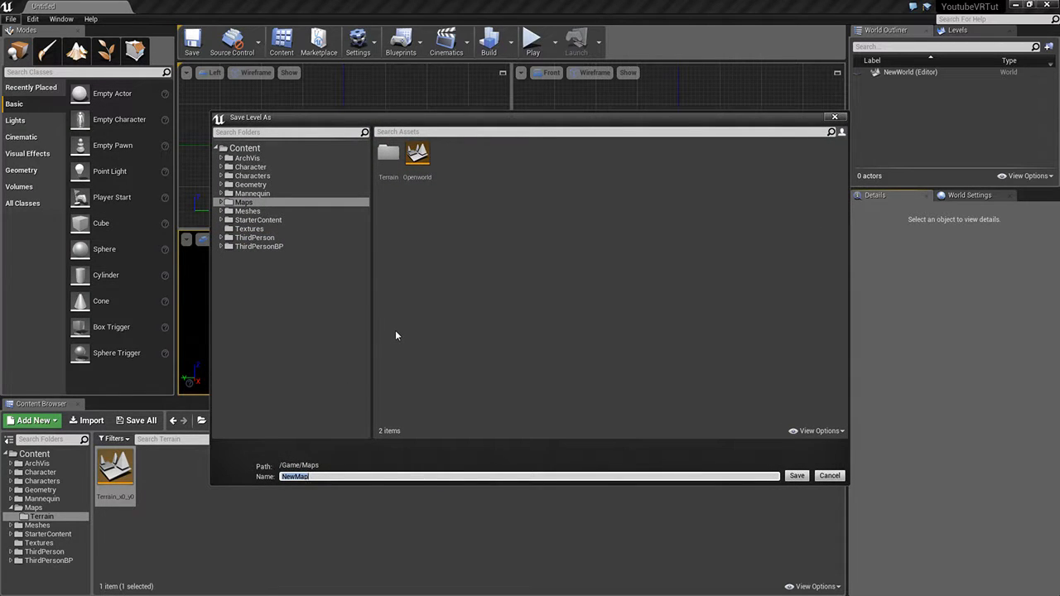
{"action": "left_click", "coordinate": [361, 477]}
{"action": "type", "text": "Terr"}
{"action": "key", "text": "BackSpace"}
{"action": "key", "text": "BackSpace"}
{"action": "key", "text": "BackSpace"}
{"action": "key", "text": "BackSpace"}
{"action": "key", "text": "BackSpace"}
{"action": "key", "text": "BackSpace"}
{"action": "key", "text": "BackSpace"}
{"action": "key", "text": "BackSpace"}
{"action": "key", "text": "BackSpace"}
{"action": "key", "text": "BackSpace"}
{"action": "key", "text": "BackSpace"}
{"action": "key", "text": "BackSpace"}
{"action": "double_click", "coordinate": [388, 154]}
{"action": "left_click", "coordinate": [364, 476]}
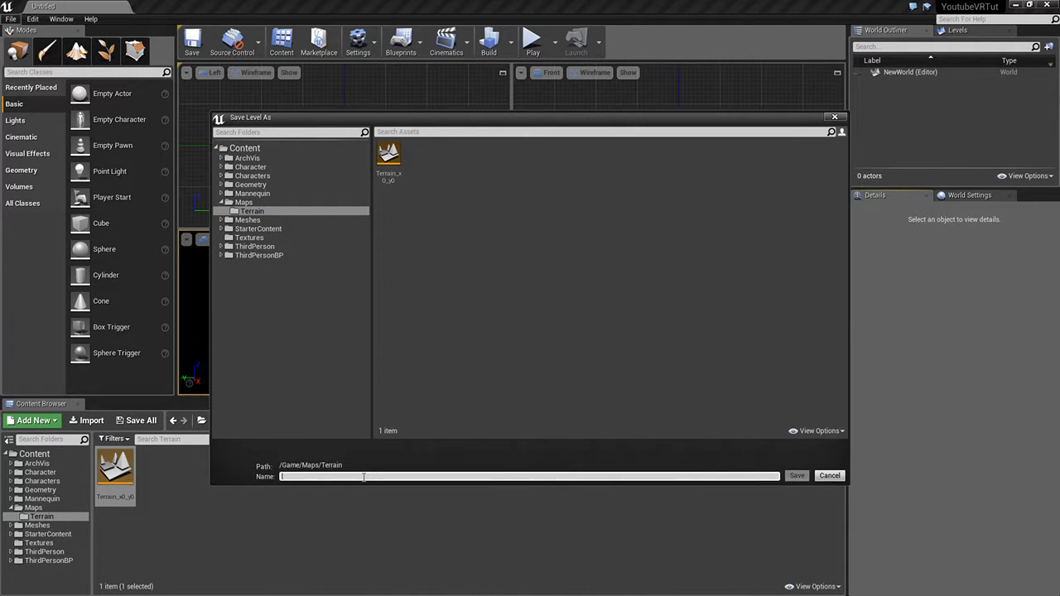
{"action": "type", "text": "Terrain_x0"}
{"action": "type", "text": ")"}
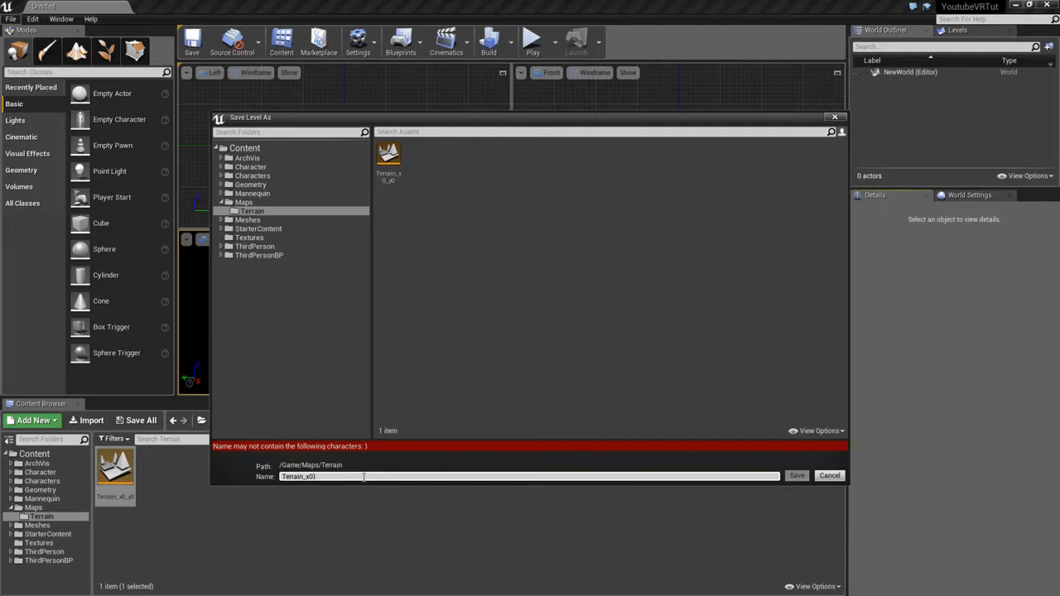
{"action": "key", "text": "BackSpace"}
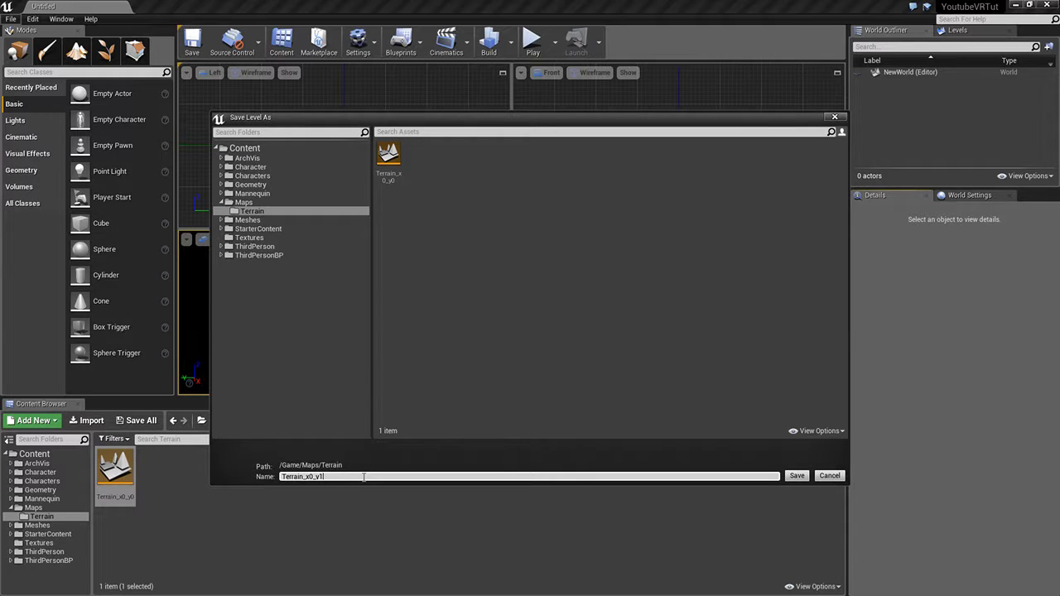
{"action": "key", "text": "Return"}
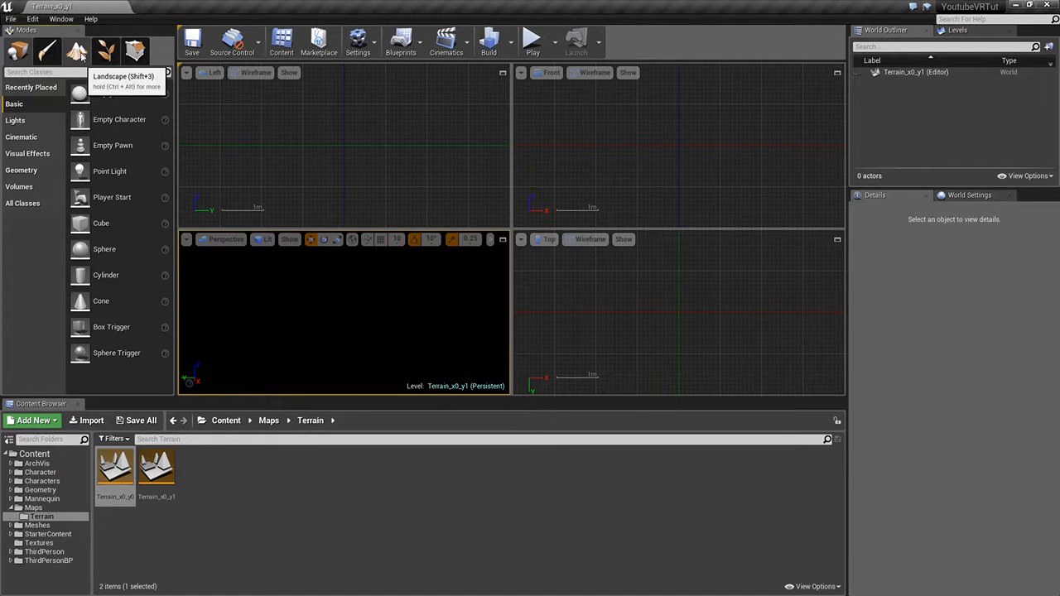
Step: Import the Terrain_x0_y1 height map as a landscape in the current level and save the Terrain_x0_y1 level
{"action": "left_click", "coordinate": [78, 51]}
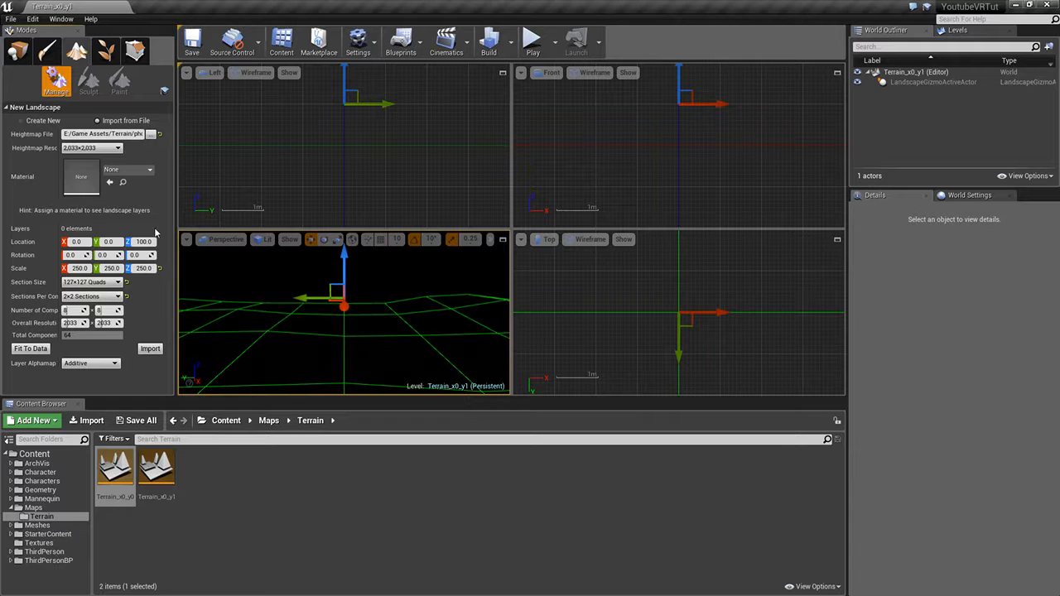
{"action": "left_click", "coordinate": [152, 135]}
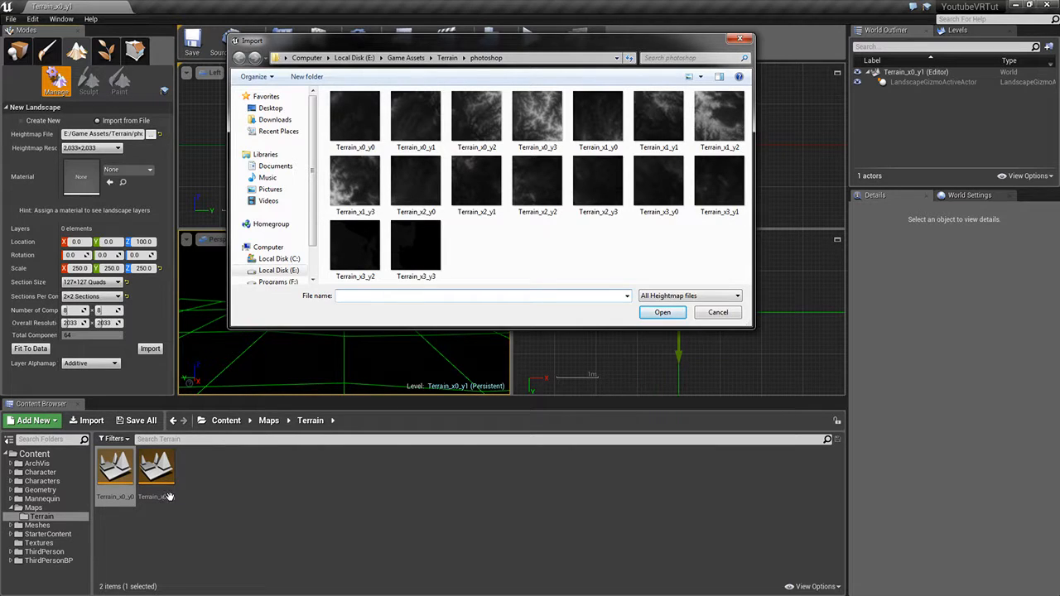
{"action": "left_click", "coordinate": [415, 118]}
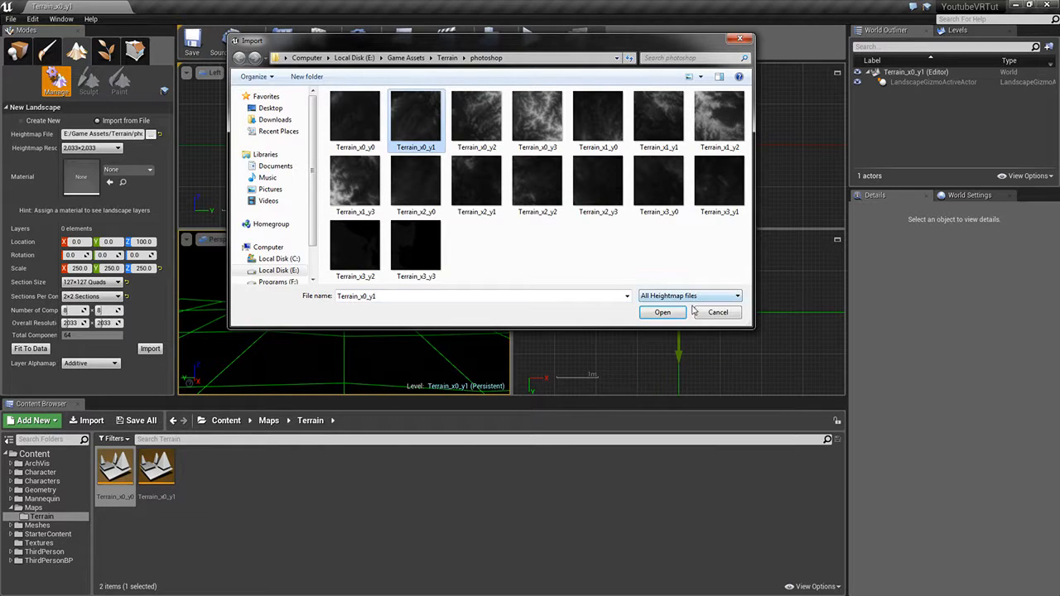
{"action": "left_click", "coordinate": [662, 312]}
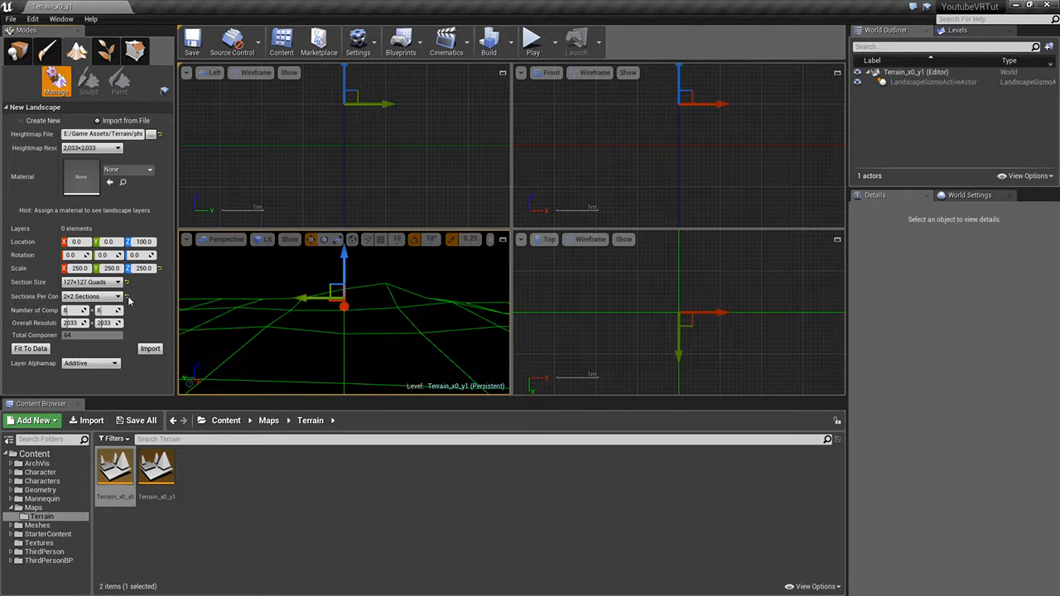
{"action": "left_click", "coordinate": [150, 348]}
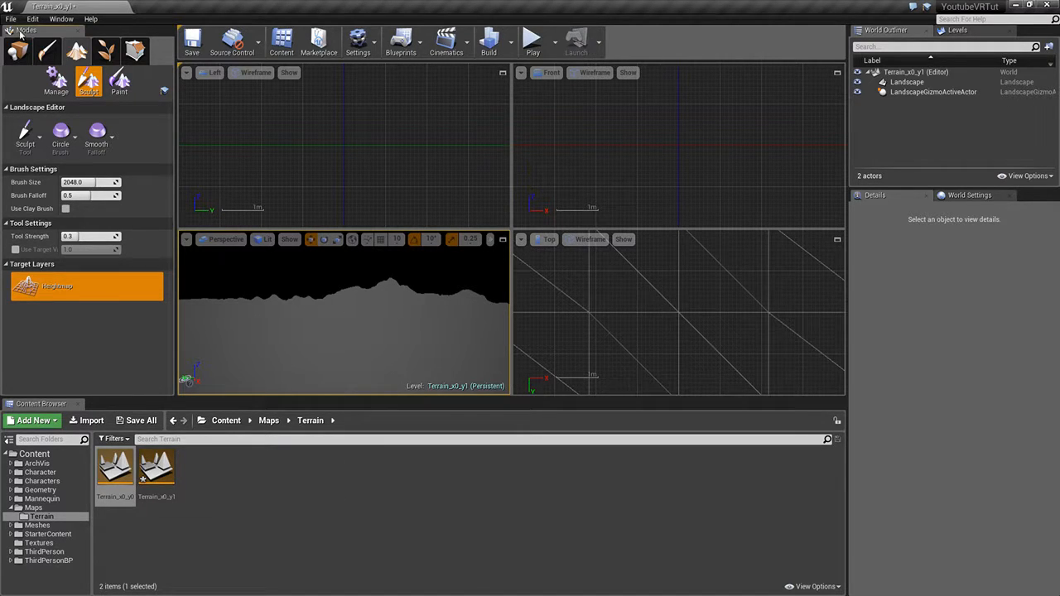
{"action": "left_click", "coordinate": [137, 419]}
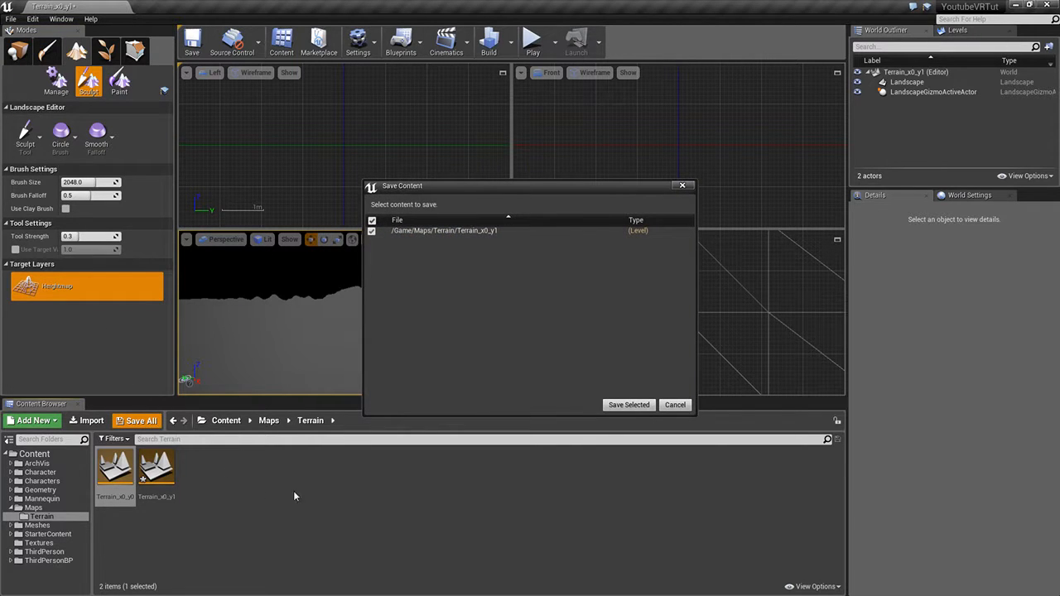
{"action": "left_click", "coordinate": [622, 406]}
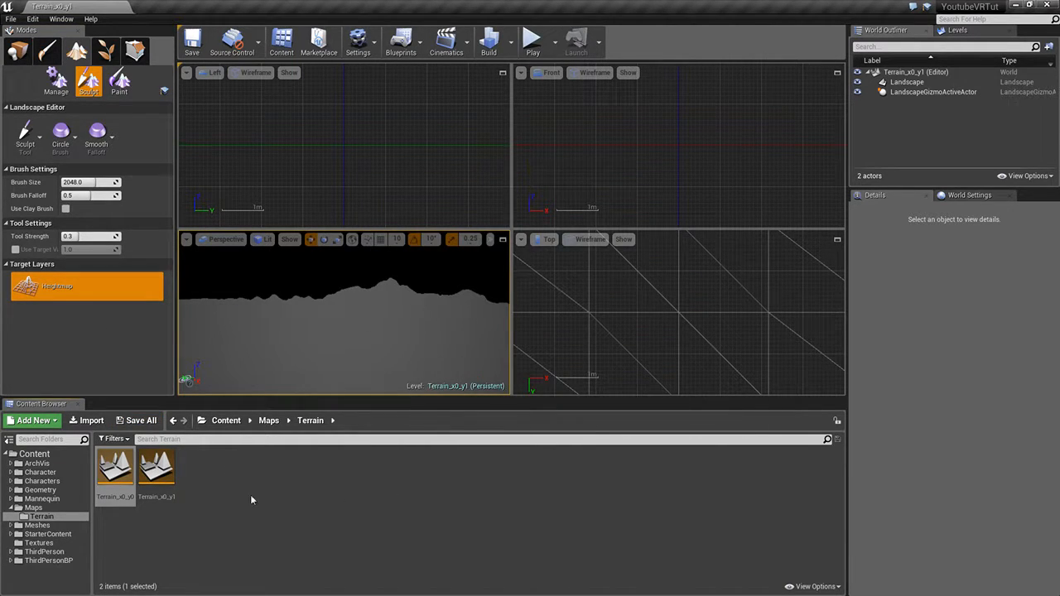
Step: Create a new level from the Empty Level template
{"action": "left_click", "coordinate": [10, 19]}
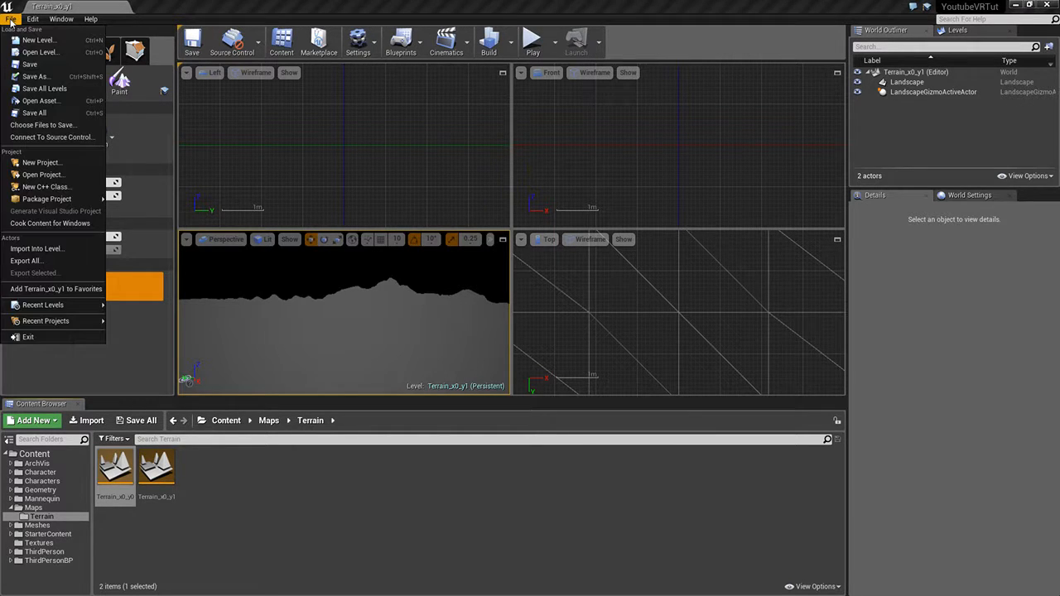
{"action": "left_click", "coordinate": [39, 40]}
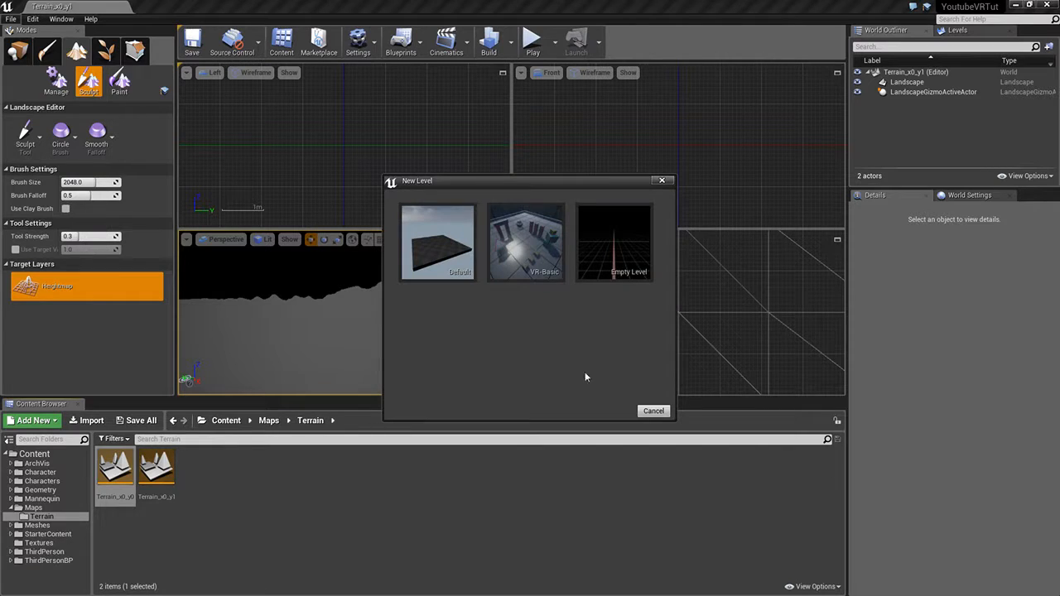
{"action": "left_click", "coordinate": [631, 231]}
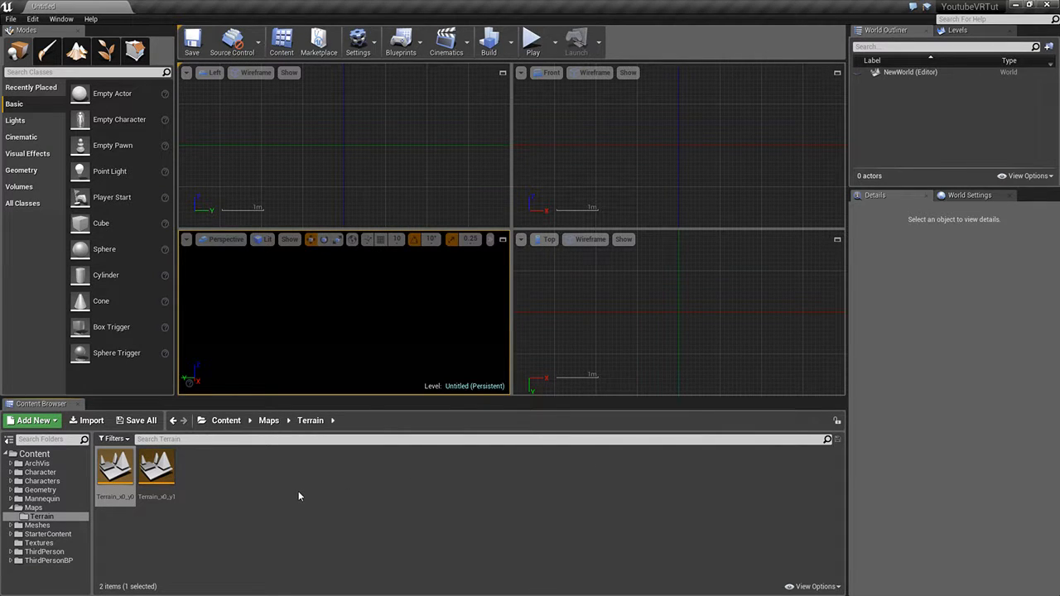
Step: Save the new empty level as Terrain_x0_y2 in the Maps/Terrain folder
{"action": "left_click", "coordinate": [11, 19]}
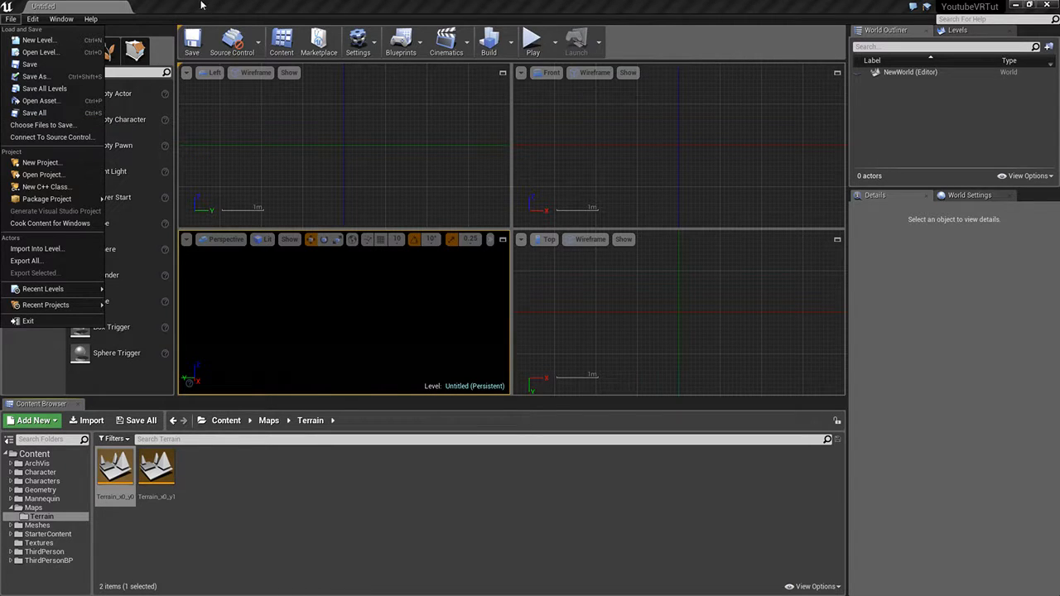
{"action": "left_click", "coordinate": [61, 18]}
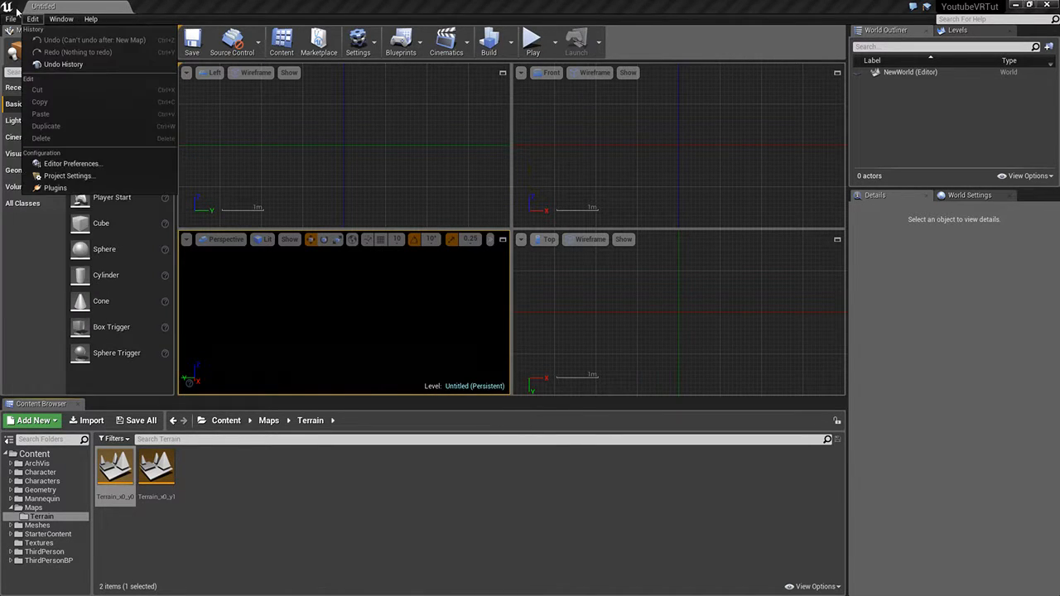
{"action": "left_click", "coordinate": [25, 82]}
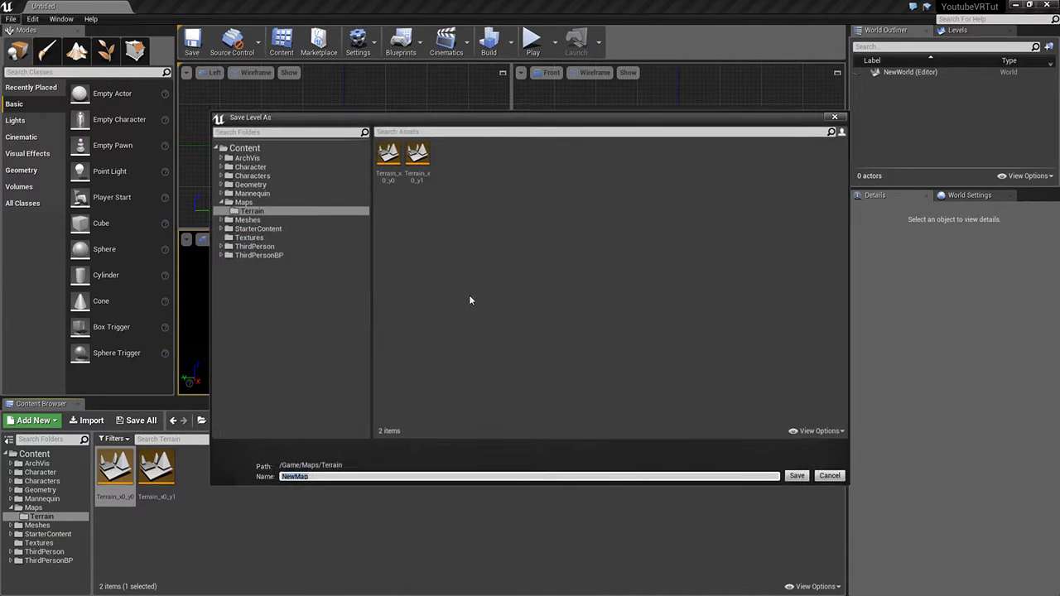
{"action": "left_click", "coordinate": [366, 476]}
{"action": "key", "text": "BackSpace"}
{"action": "key", "text": "BackSpace"}
{"action": "key", "text": "BackSpace"}
{"action": "key", "text": "BackSpace"}
{"action": "key", "text": "BackSpace"}
{"action": "key", "text": "BackSpace"}
{"action": "type", "text": "Terrain_x0_y"}
{"action": "type", "text": "2"}
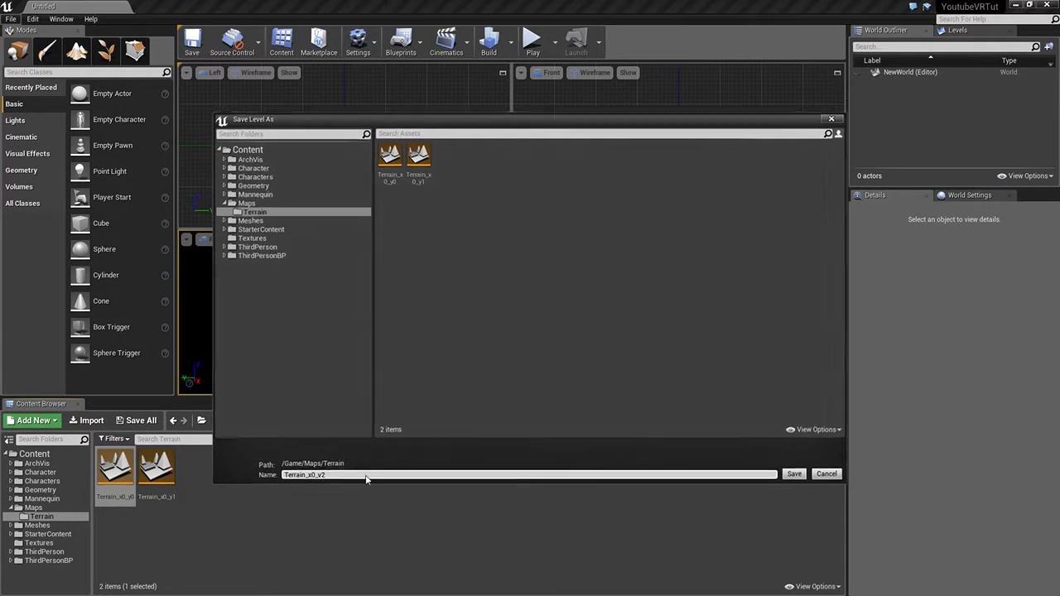
{"action": "key", "text": "Return"}
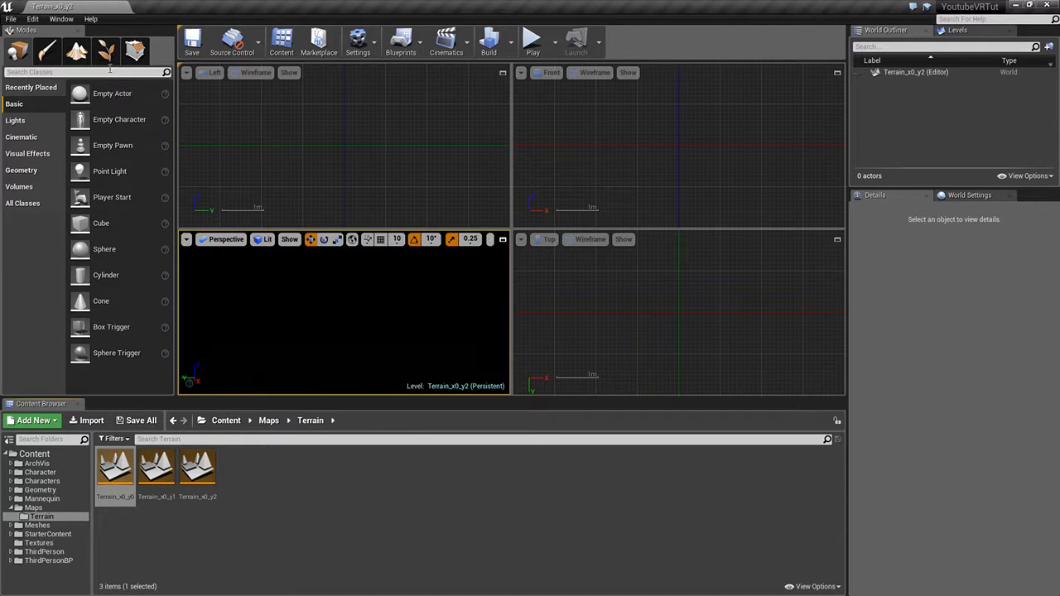
Step: Import the Terrain_x0_y2 height map as a landscape in the current level and save the Terrain_x0_y2 level
{"action": "left_click", "coordinate": [77, 51]}
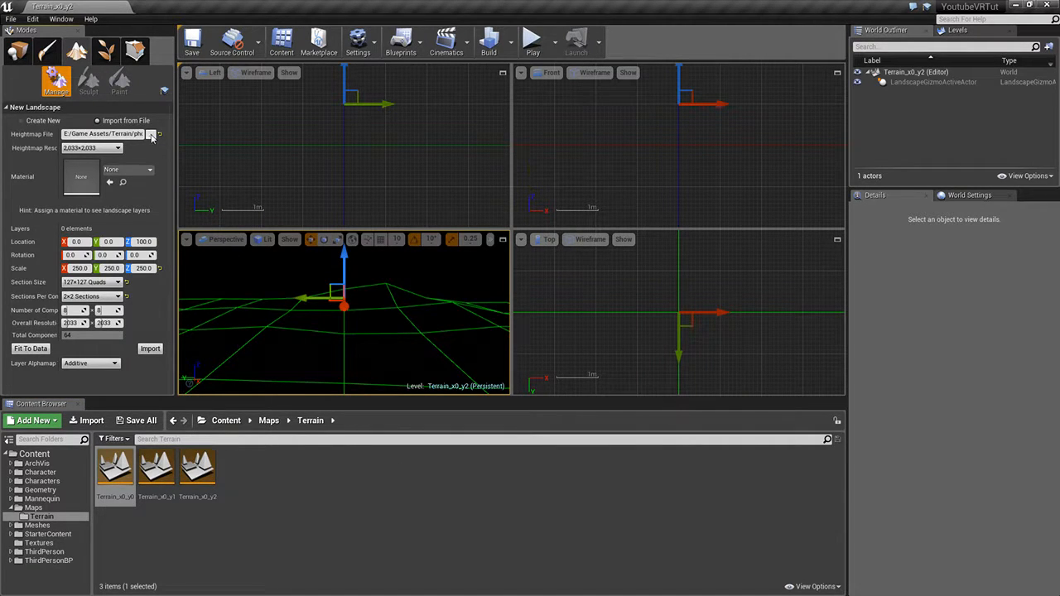
{"action": "left_click", "coordinate": [151, 137]}
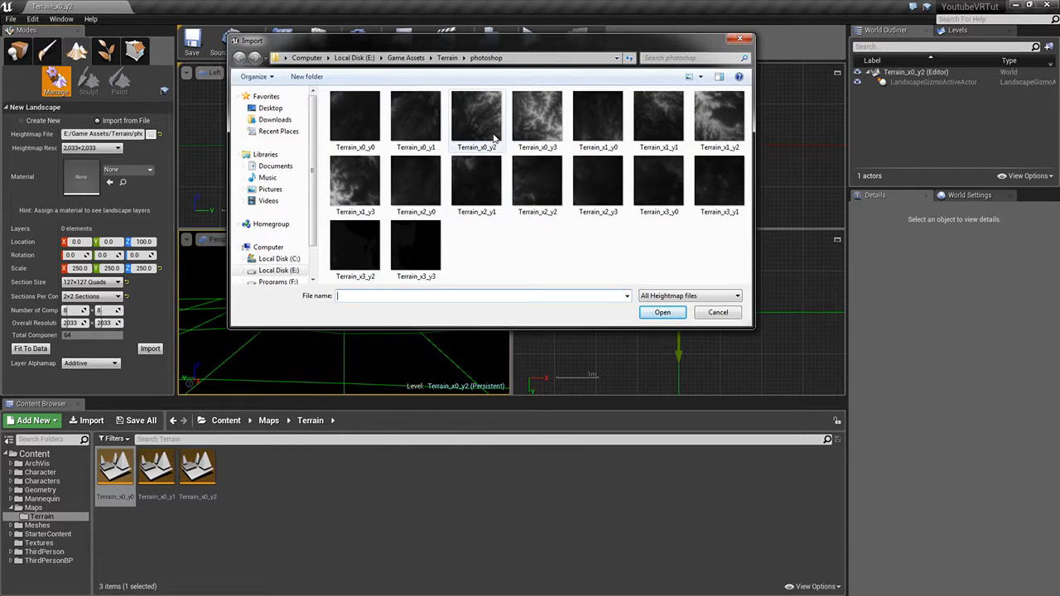
{"action": "left_click", "coordinate": [494, 139]}
{"action": "left_click", "coordinate": [660, 314]}
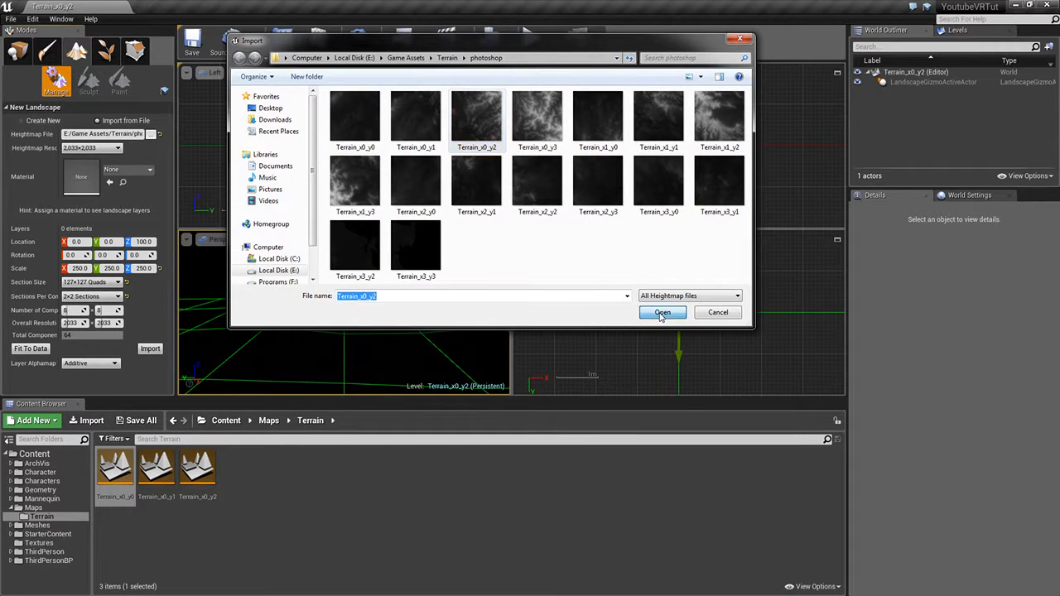
{"action": "left_click", "coordinate": [149, 348]}
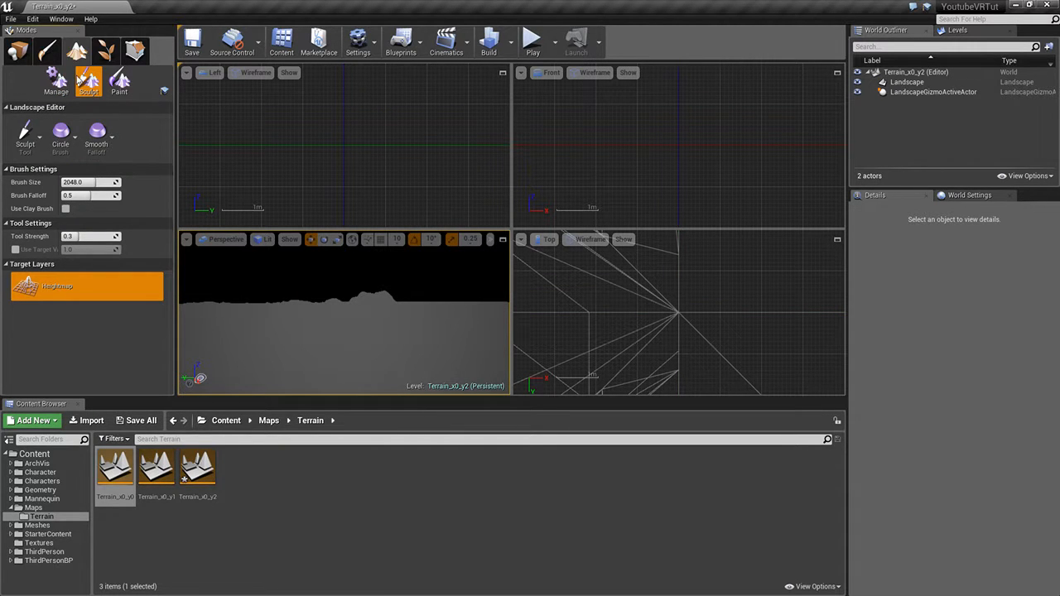
{"action": "left_click", "coordinate": [137, 420]}
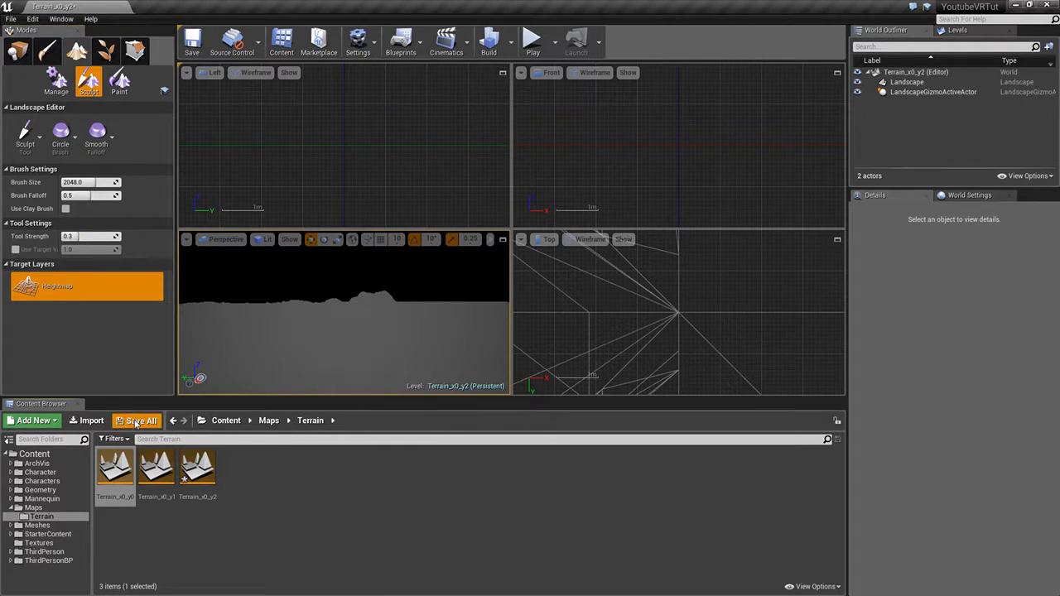
{"action": "left_click", "coordinate": [609, 404]}
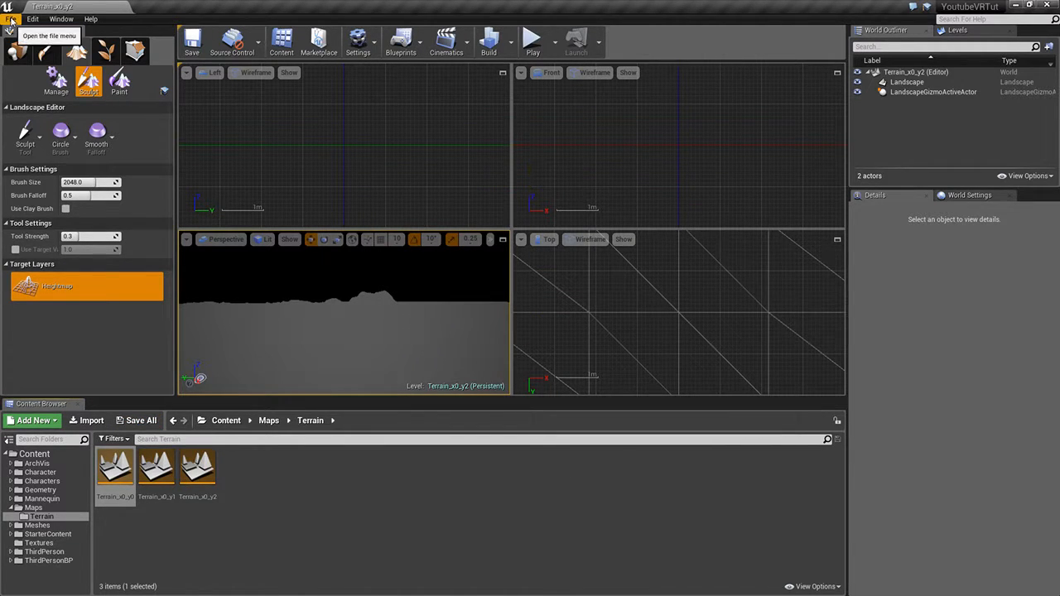
Step: Create another level from the Empty Level template and switch to Landscape mode
{"action": "left_click", "coordinate": [10, 18]}
{"action": "left_click", "coordinate": [37, 39]}
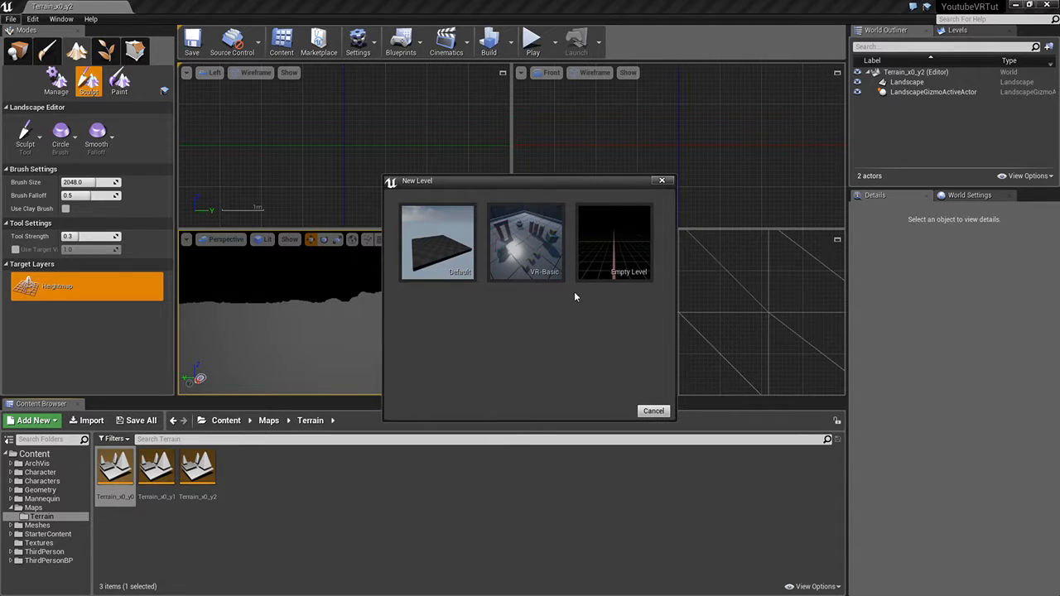
{"action": "left_click", "coordinate": [613, 265]}
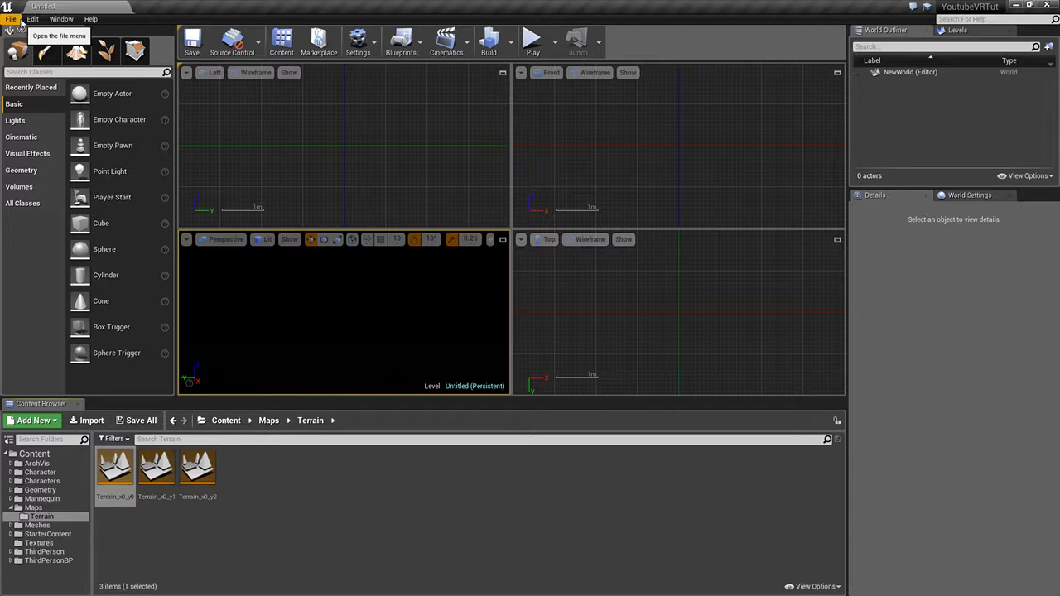
{"action": "left_click", "coordinate": [76, 52]}
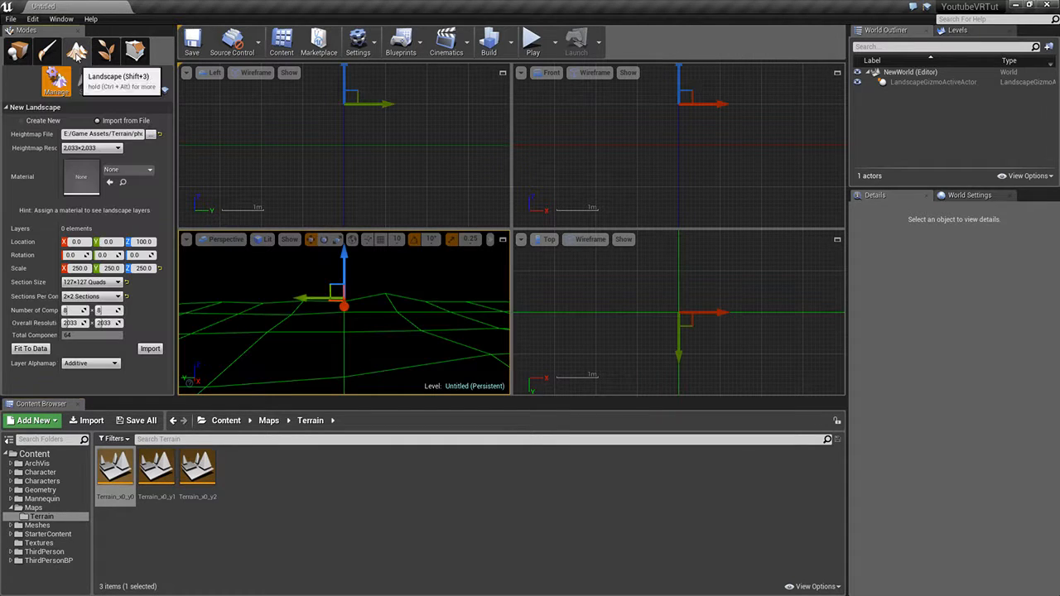
{"action": "left_click", "coordinate": [151, 135]}
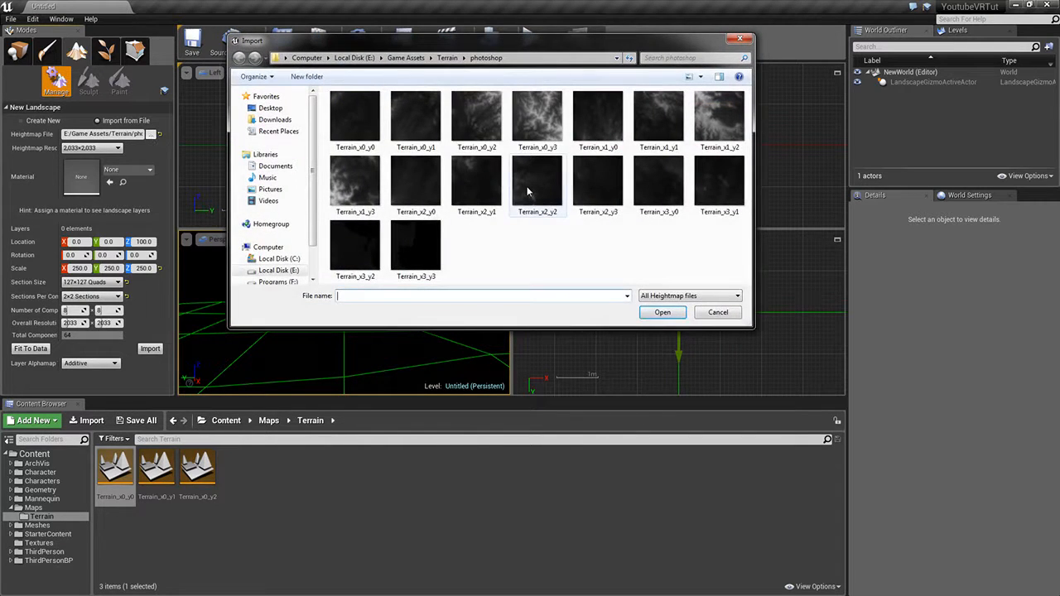
{"action": "left_click", "coordinate": [710, 316]}
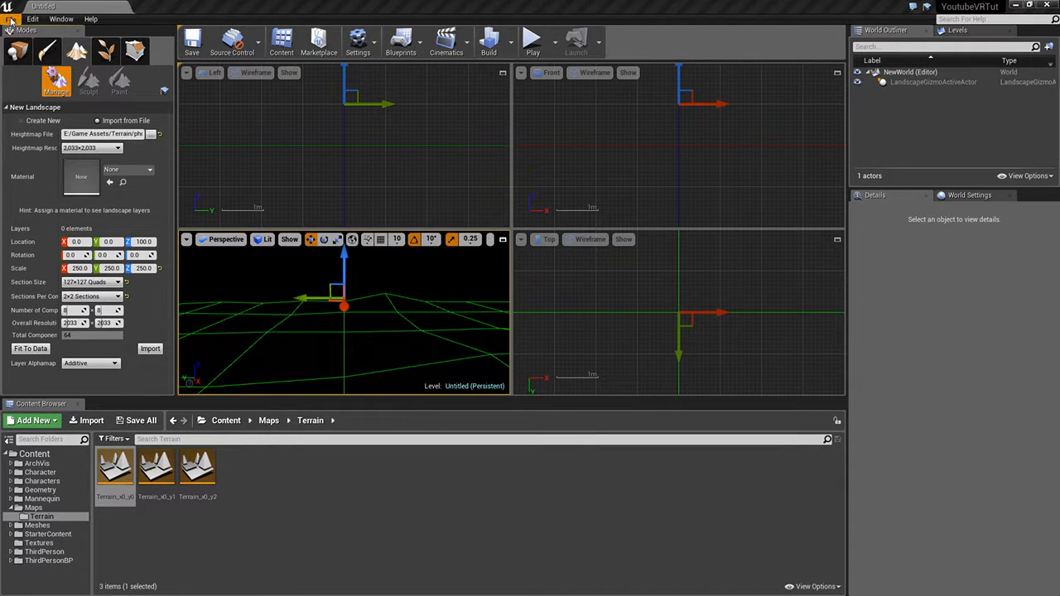
Step: Save the untitled level as Terrain_x0_y3 in the Maps/Terrain folder
{"action": "left_click", "coordinate": [10, 20]}
{"action": "left_click", "coordinate": [35, 76]}
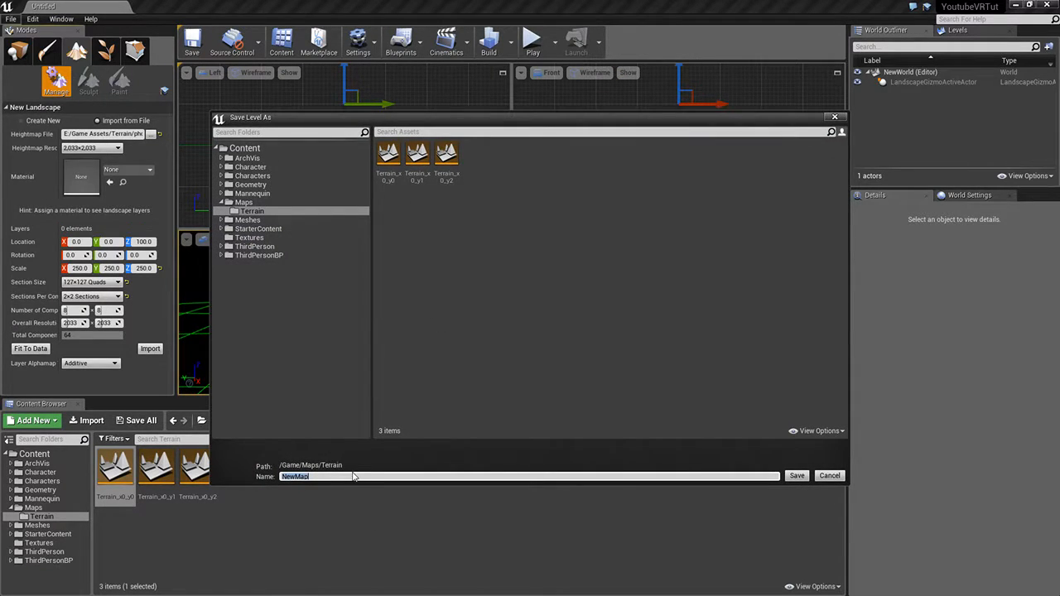
{"action": "type", "text": "Terrain_x0_y3"}
{"action": "key", "text": "Return"}
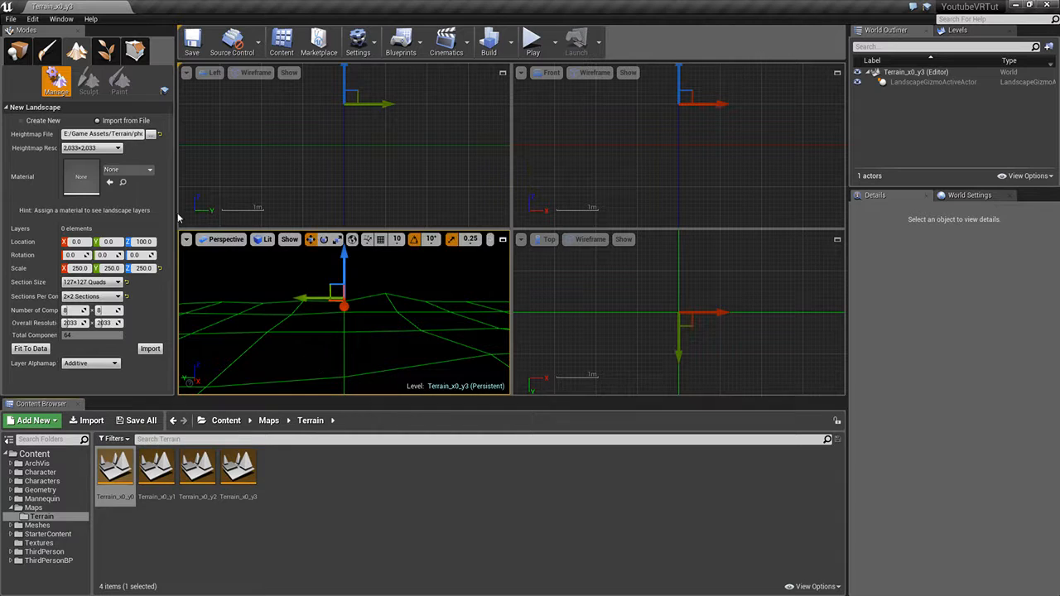
Step: Import the Terrain_x0_y3 height map as a landscape in the current level and save the Terrain_x0_y3 level
{"action": "left_click", "coordinate": [151, 134]}
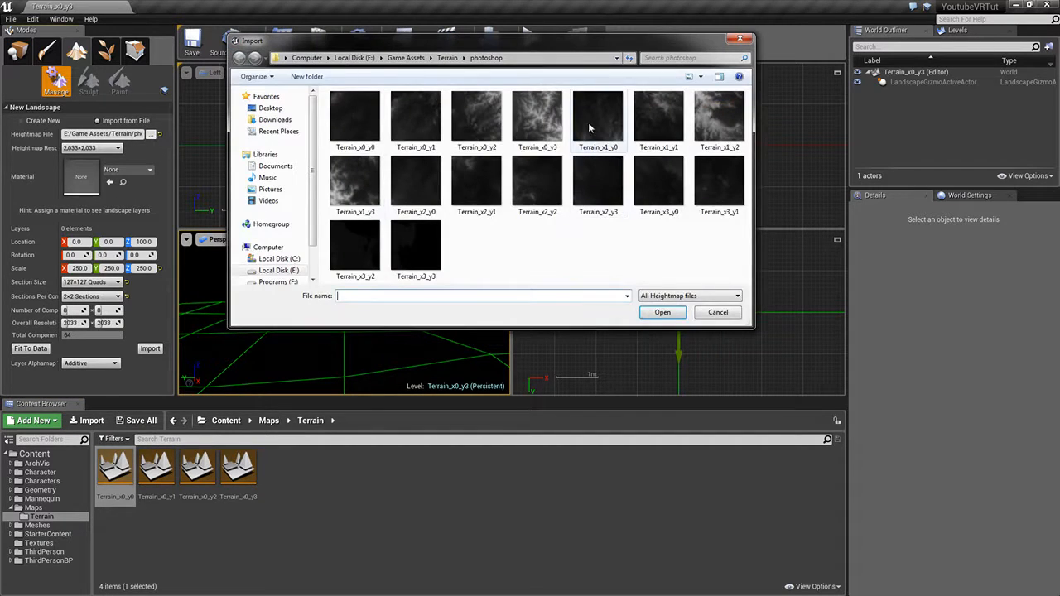
{"action": "left_click", "coordinate": [536, 121]}
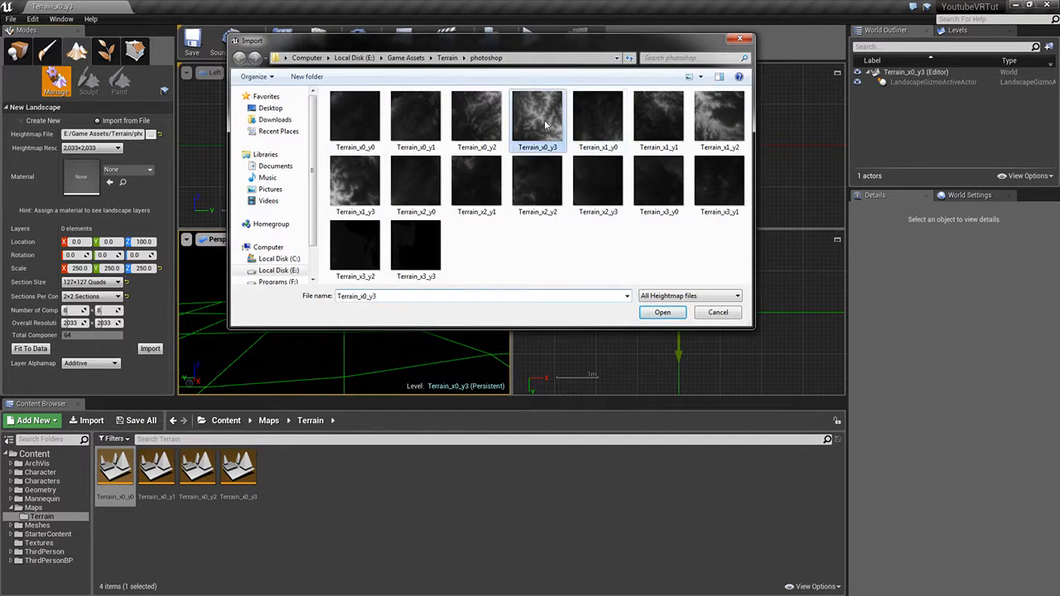
{"action": "left_click", "coordinate": [662, 312]}
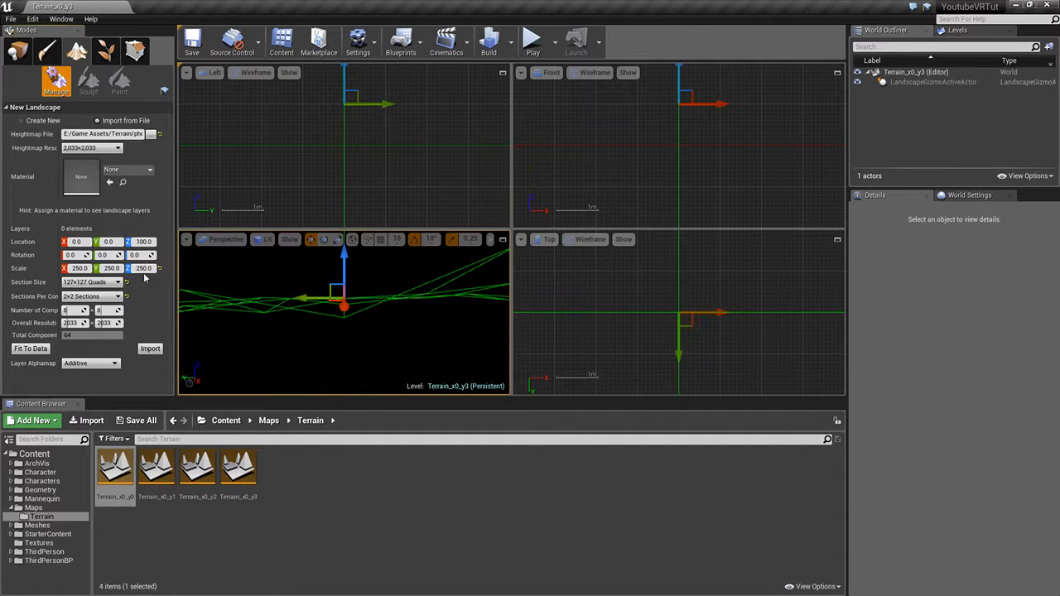
{"action": "left_click", "coordinate": [153, 349]}
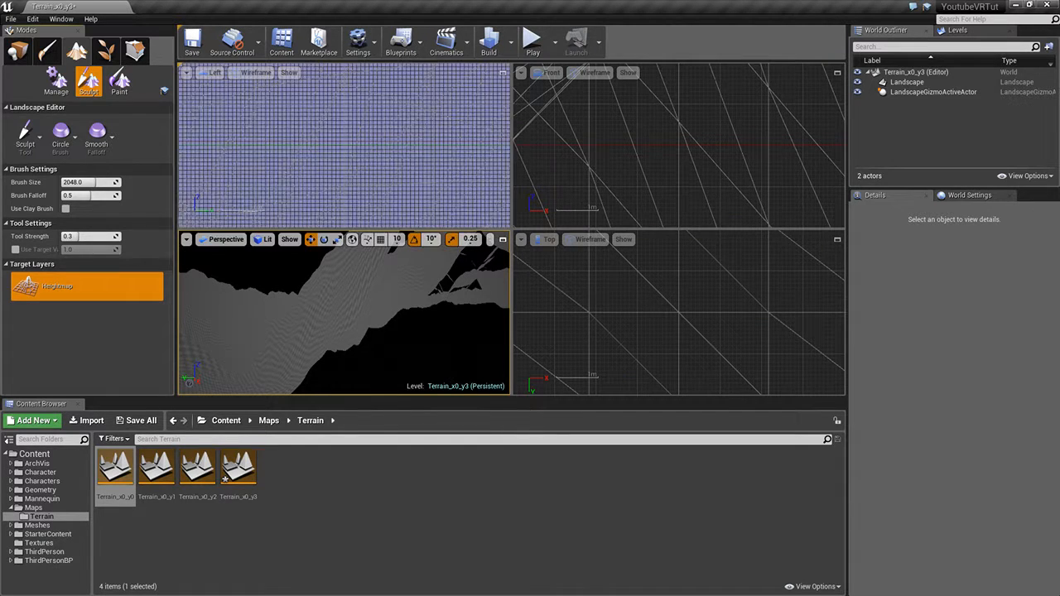
{"action": "left_click", "coordinate": [17, 51]}
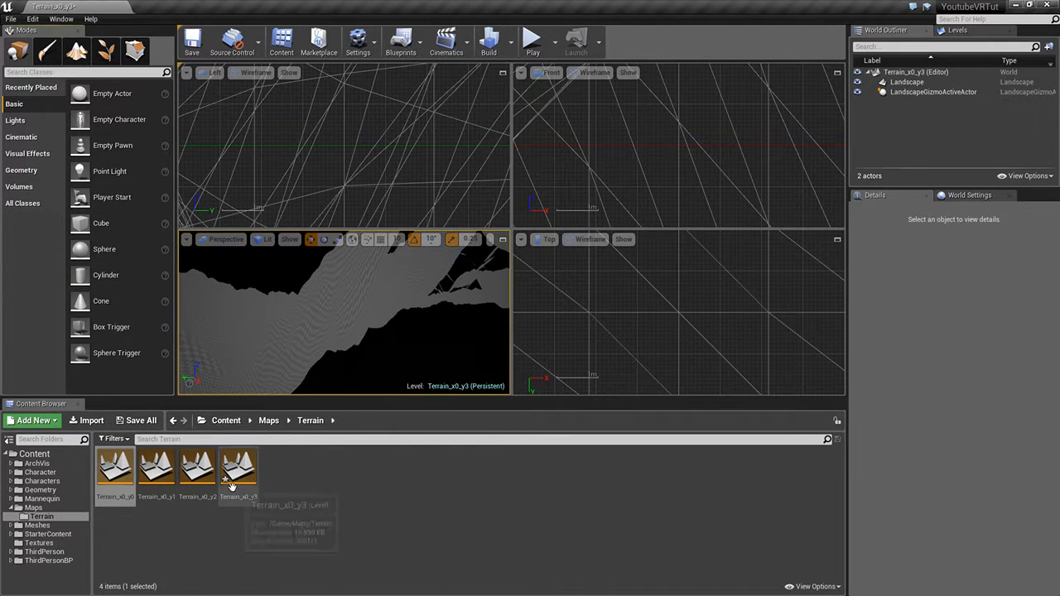
{"action": "left_click", "coordinate": [137, 419]}
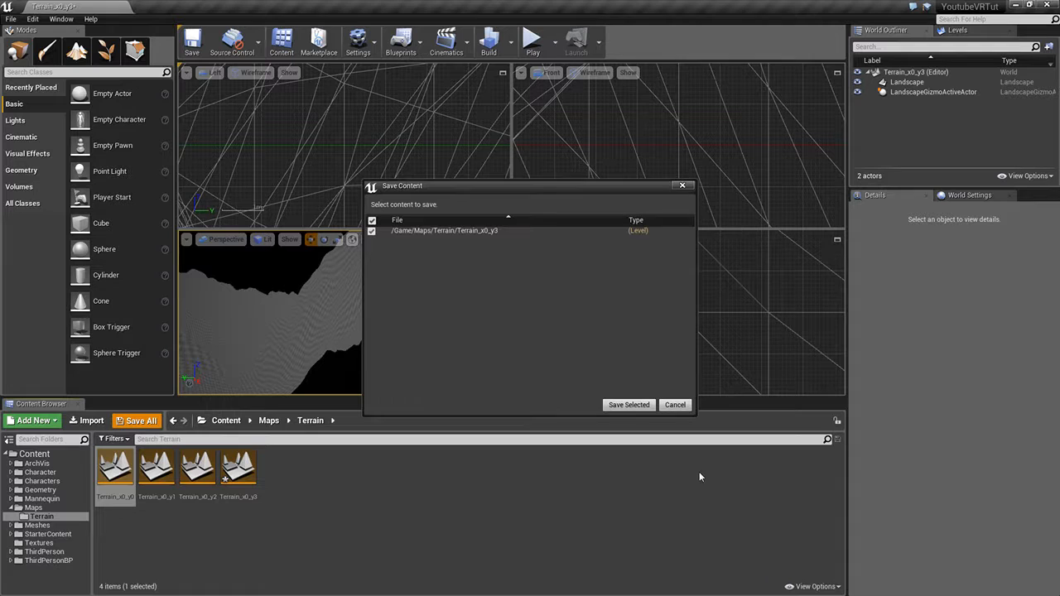
{"action": "left_click", "coordinate": [629, 405]}
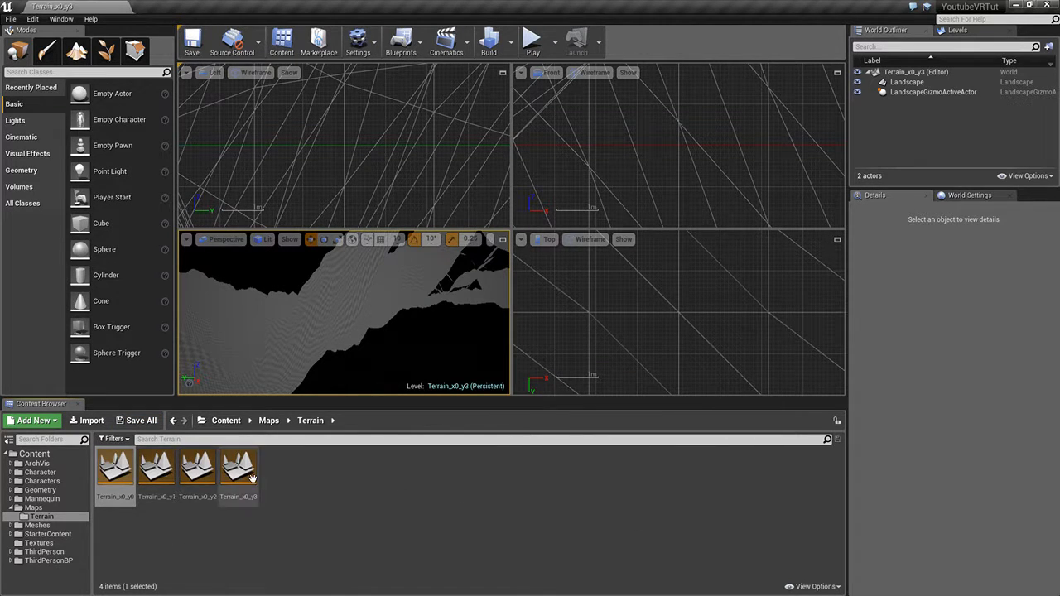
Step: Open the Terrain_x0_y1 level from the Maps/Terrain folder and rename its landscape actor as Landscape_x0_y1
{"action": "left_click", "coordinate": [156, 469]}
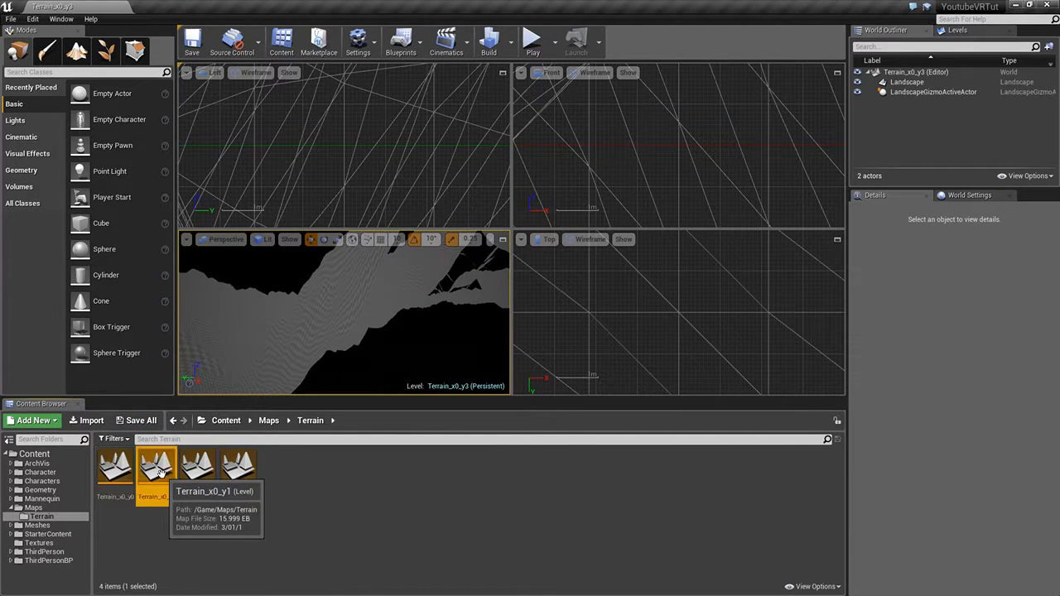
{"action": "left_click", "coordinate": [925, 82]}
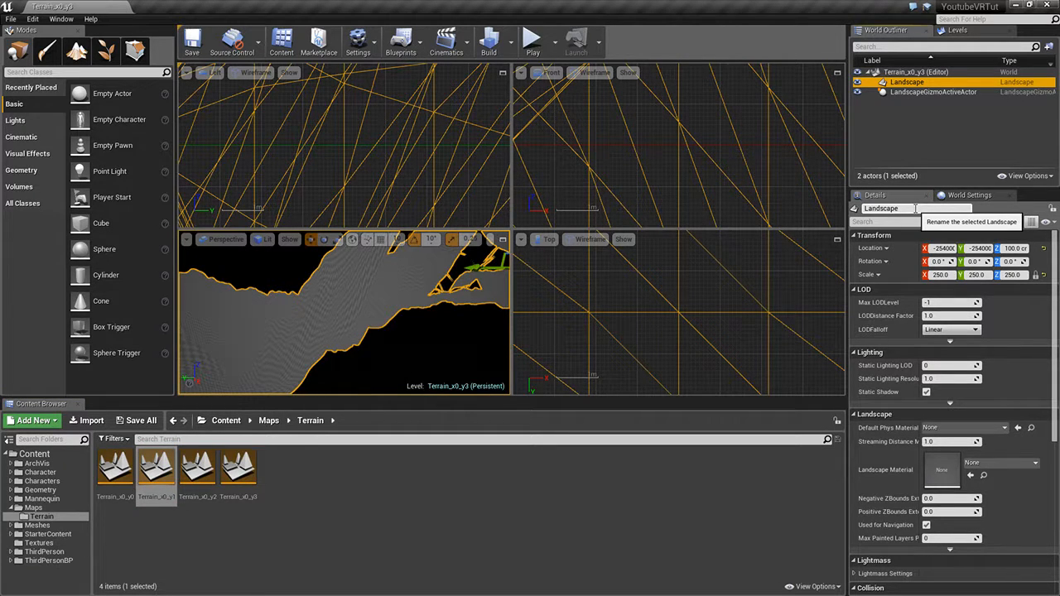
{"action": "double_click", "coordinate": [145, 469]}
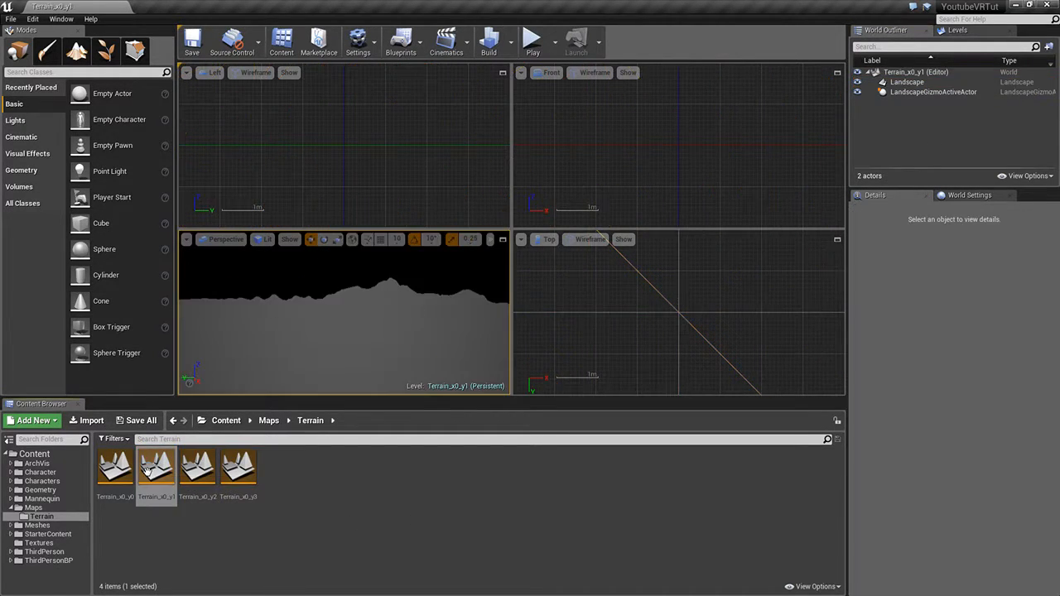
{"action": "left_click", "coordinate": [909, 82]}
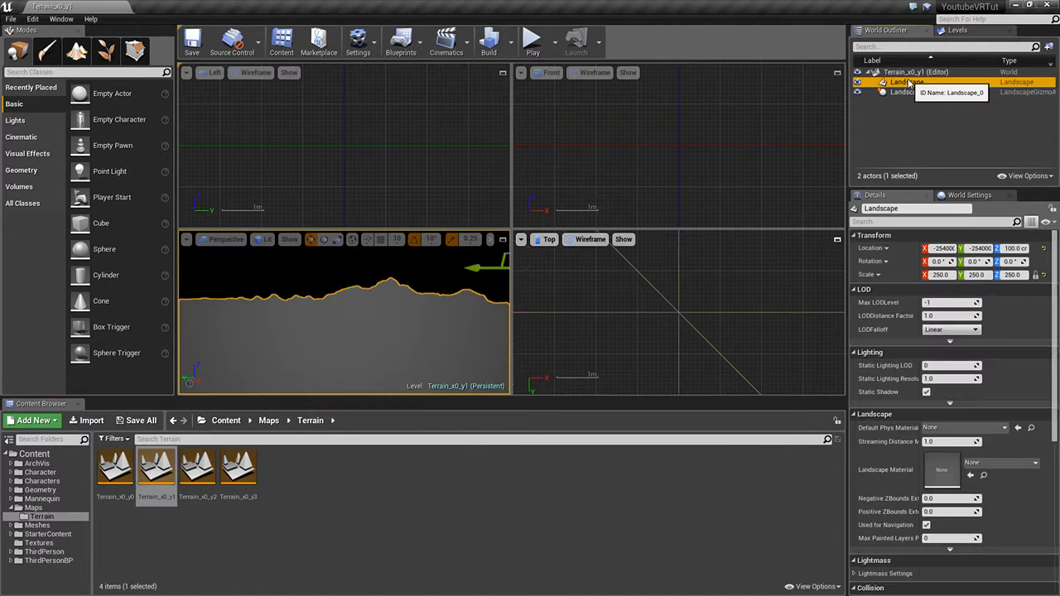
{"action": "left_click", "coordinate": [923, 208]}
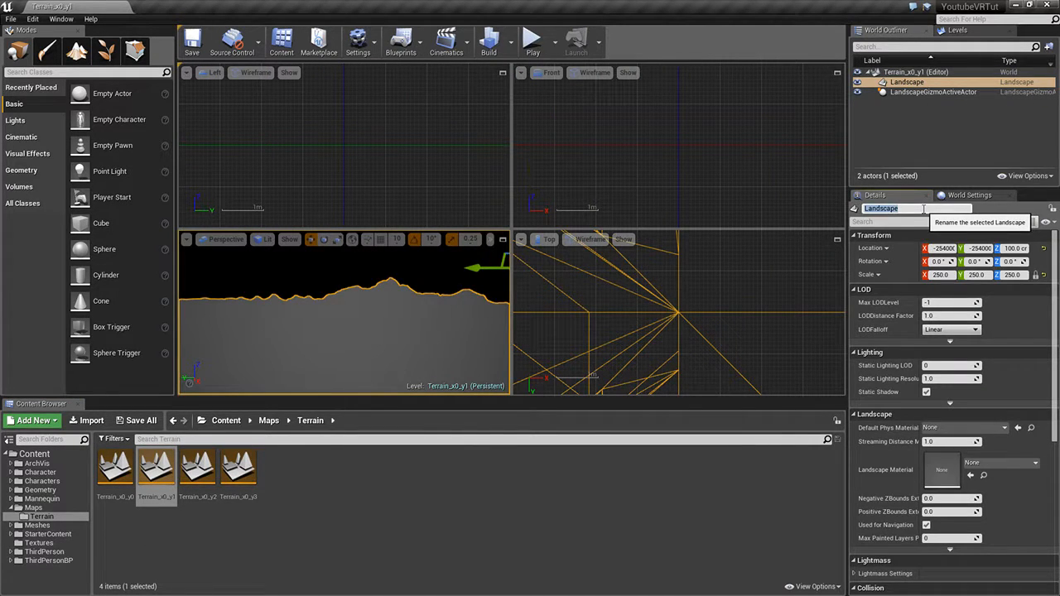
{"action": "left_click", "coordinate": [923, 209]}
{"action": "key", "text": "Return"}
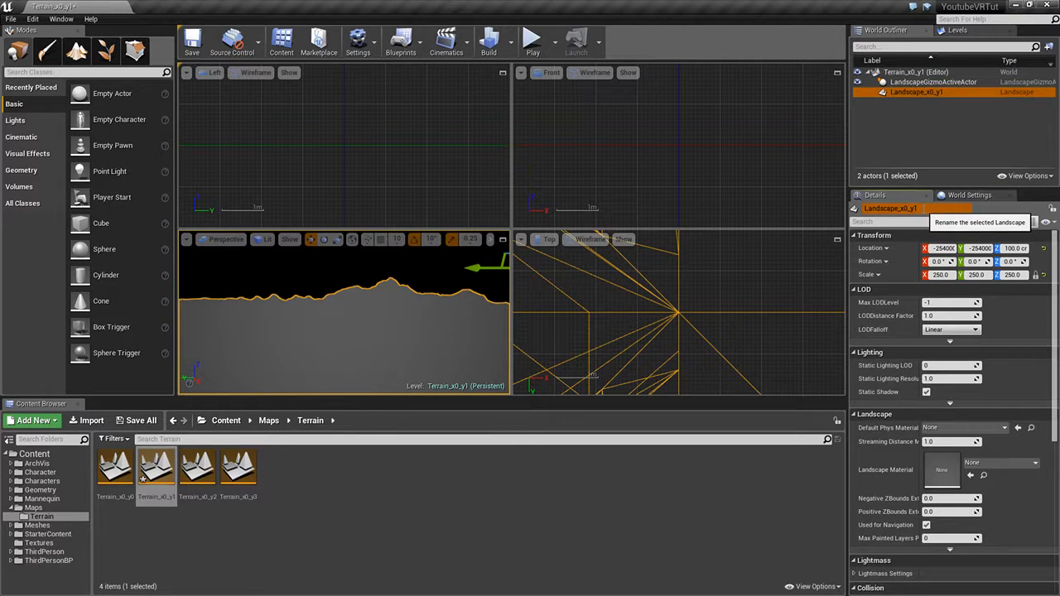
Step: Rename the landscape gizmo actor in the Terrain_x0_y1 level as LandscapeGizmoActiveActor_x0_y1
{"action": "left_click", "coordinate": [921, 81]}
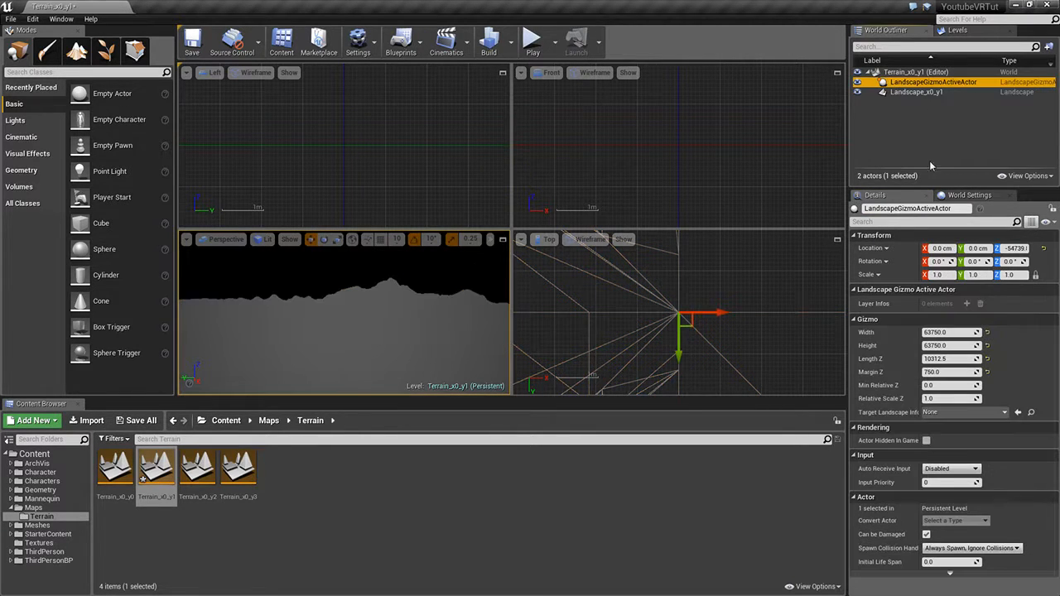
{"action": "left_click", "coordinate": [955, 209]}
{"action": "left_click", "coordinate": [955, 209]}
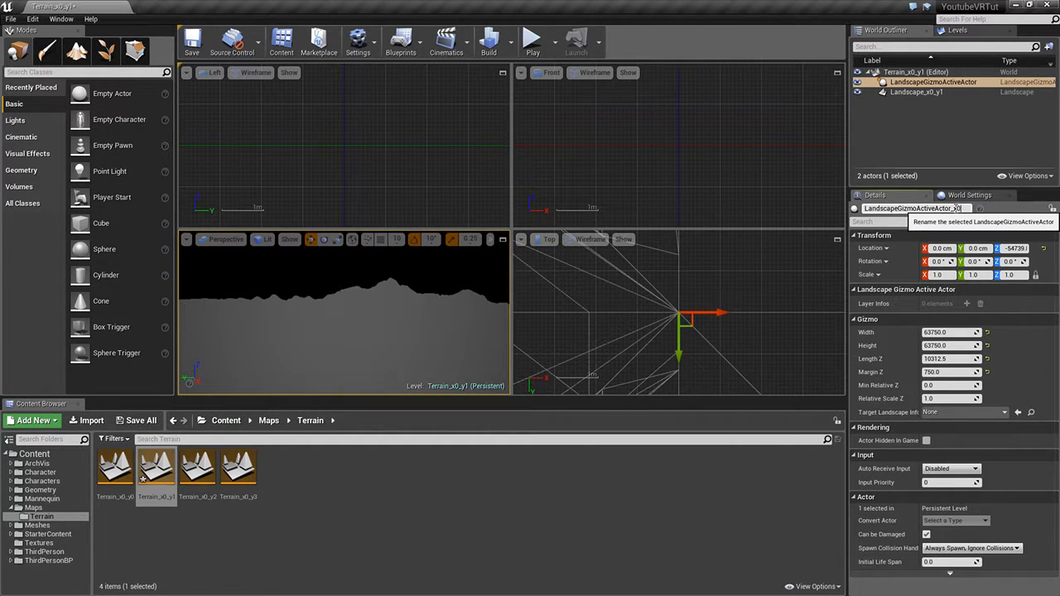
{"action": "type", "text": "_x0_y1"}
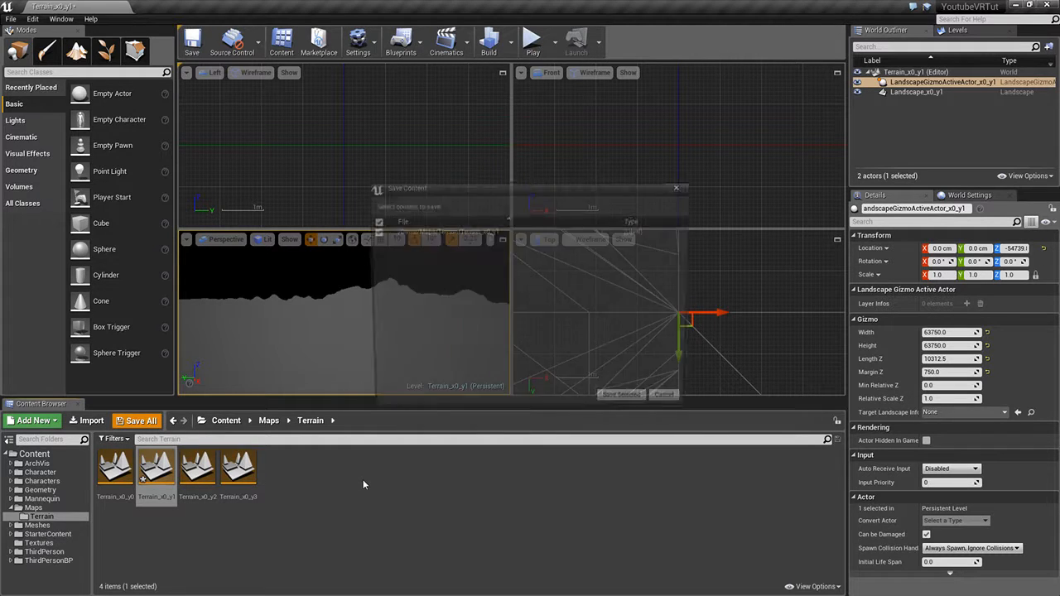
Step: Save the Terrain_x0_y1 level and open the Terrain_x0_y2 level
{"action": "left_click", "coordinate": [629, 405]}
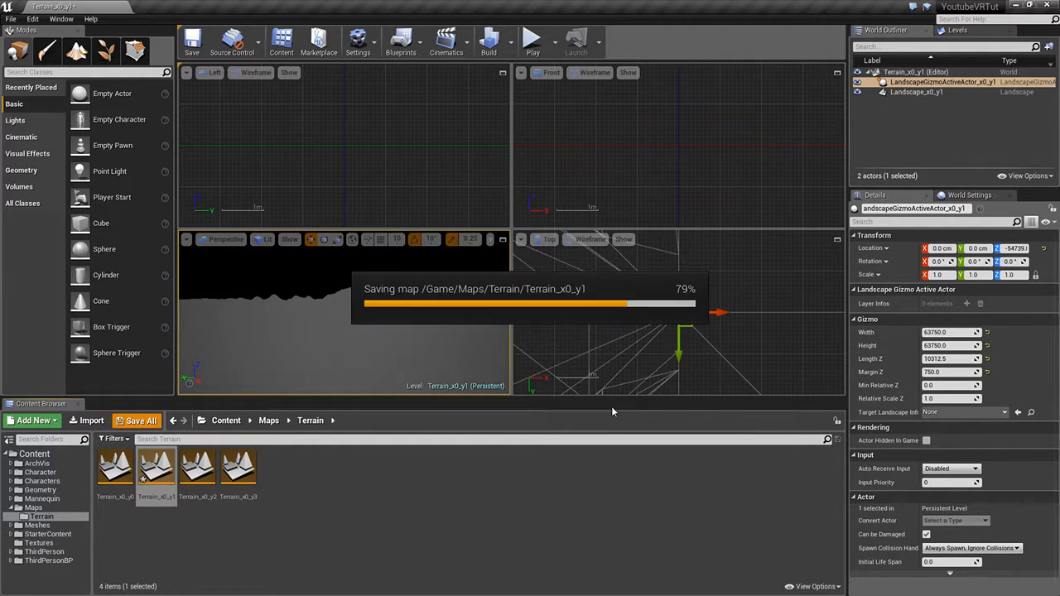
{"action": "left_click", "coordinate": [208, 467]}
{"action": "double_click", "coordinate": [208, 467]}
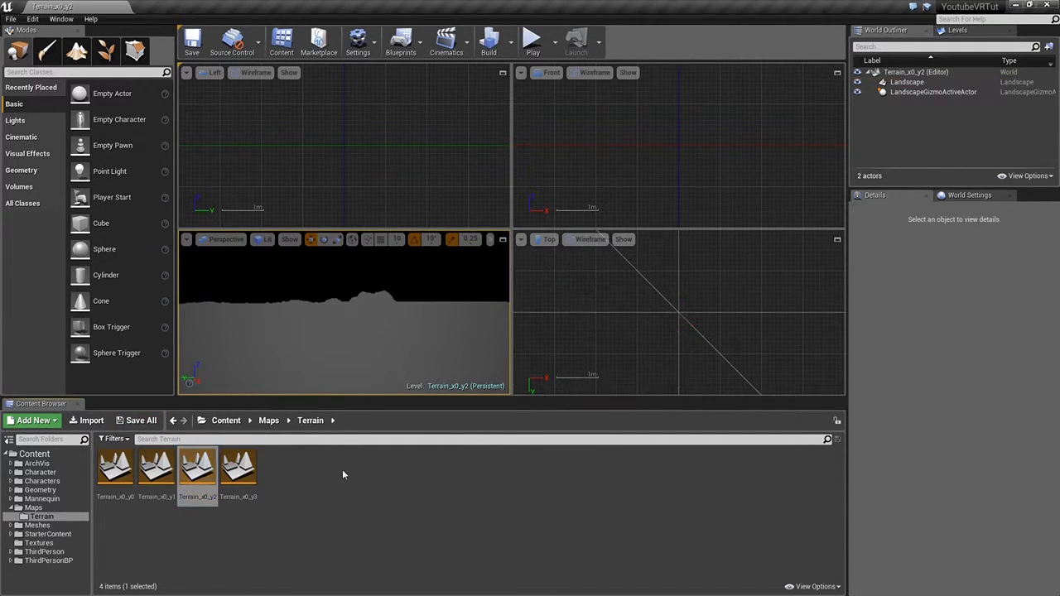
Step: Rename the Landscape actor in the Terrain_x0_y2 level as Landscape_x0_y2
{"action": "left_click", "coordinate": [907, 82]}
{"action": "left_click", "coordinate": [917, 208]}
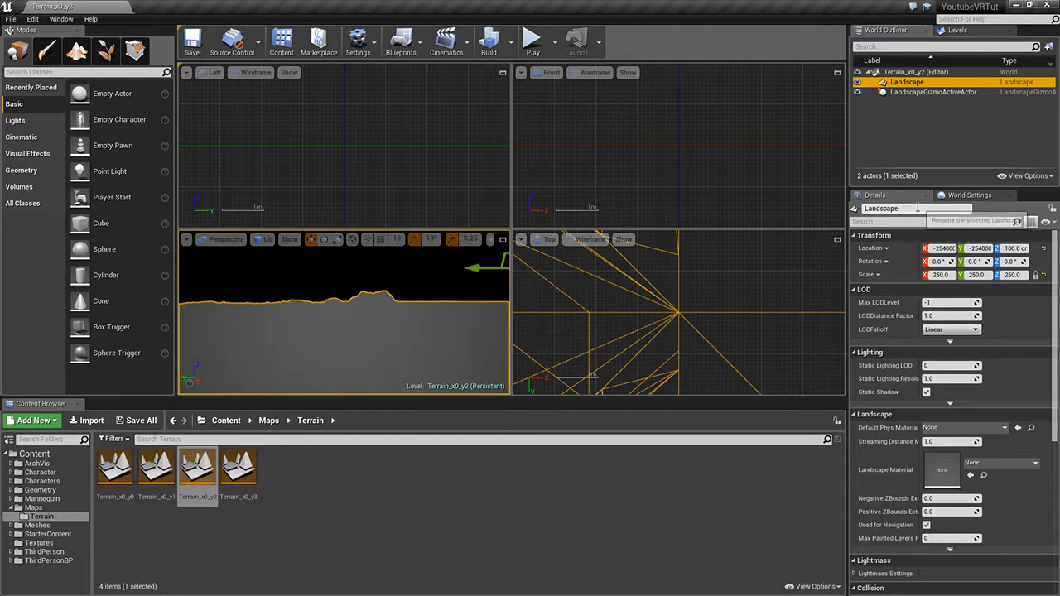
{"action": "left_click", "coordinate": [917, 208]}
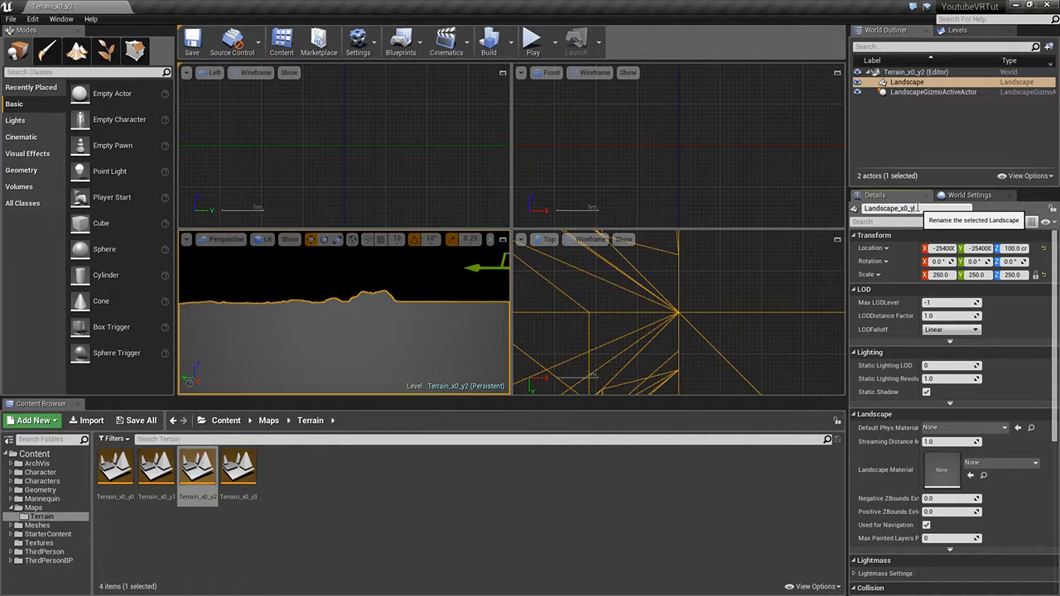
{"action": "key", "text": "Return"}
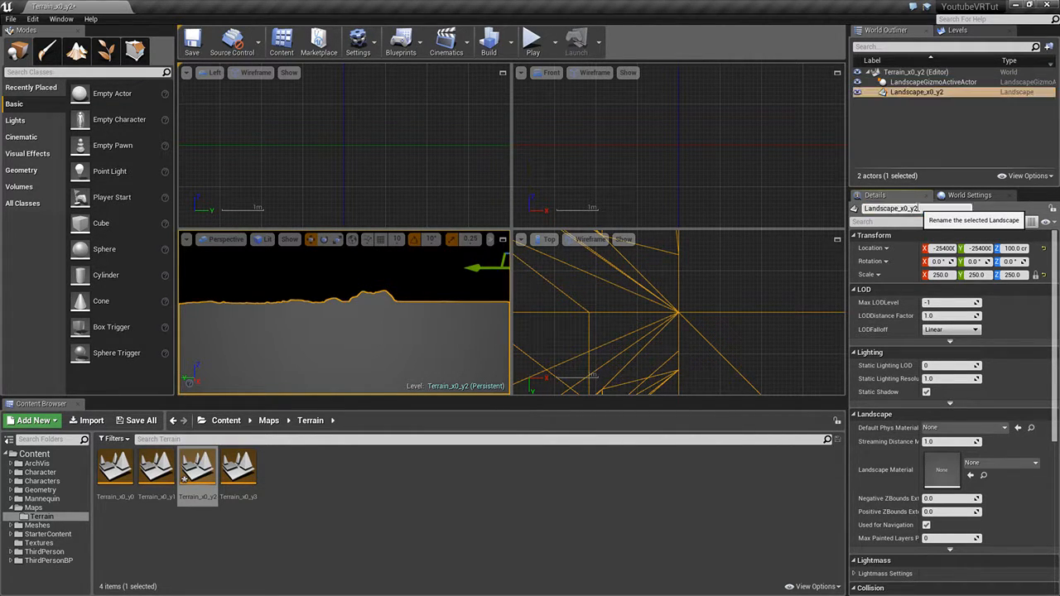
Step: Rename the landscape gizmo actor in the Terrain_x0_y2 level as LandscapeGizmoActiveActor_x0_y2
{"action": "left_click", "coordinate": [911, 72]}
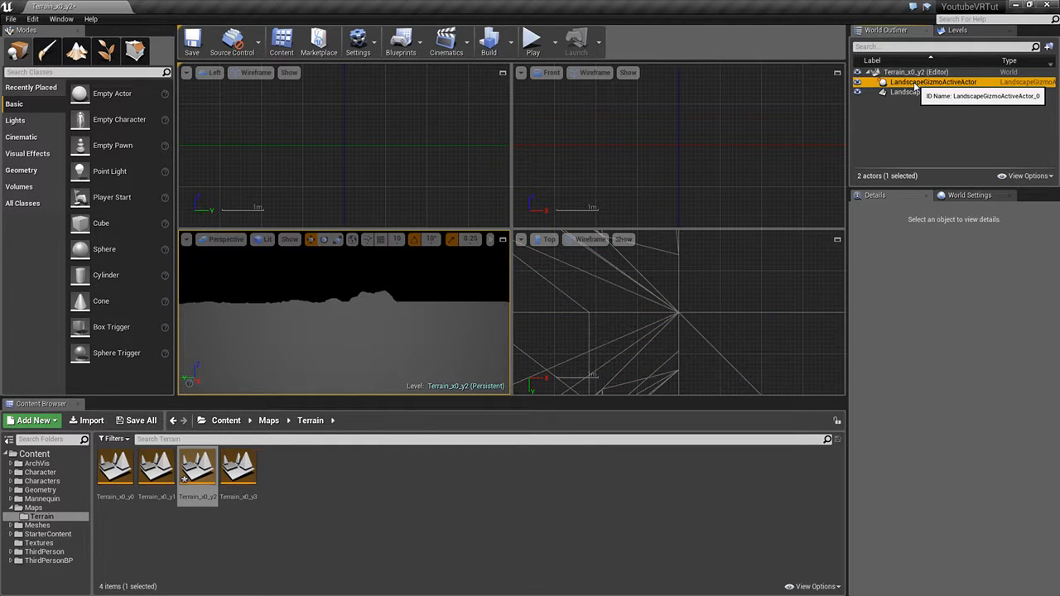
{"action": "left_click", "coordinate": [918, 82]}
{"action": "left_click", "coordinate": [957, 209]}
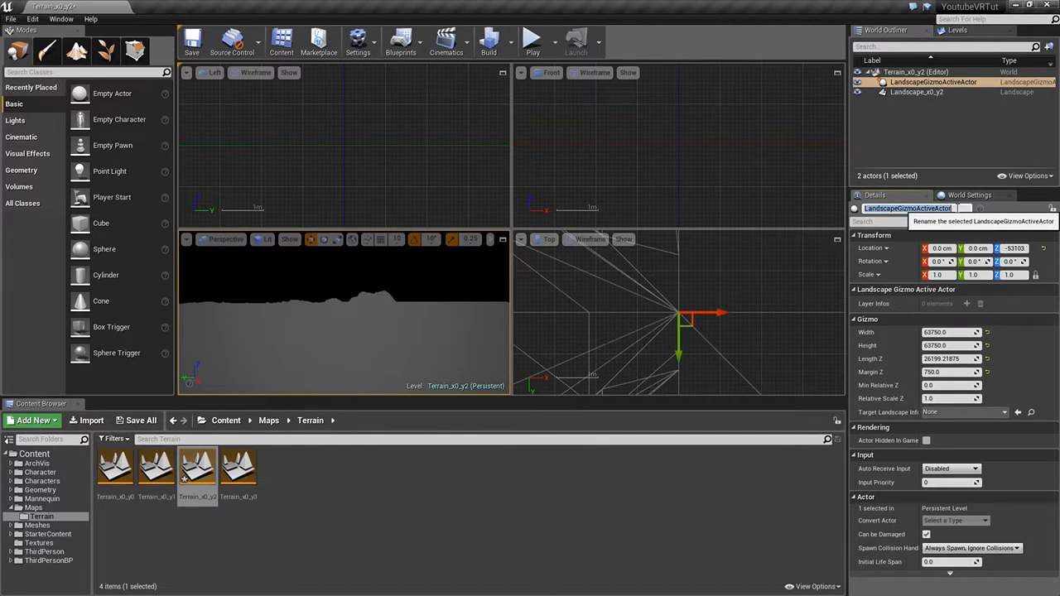
{"action": "left_click", "coordinate": [956, 209]}
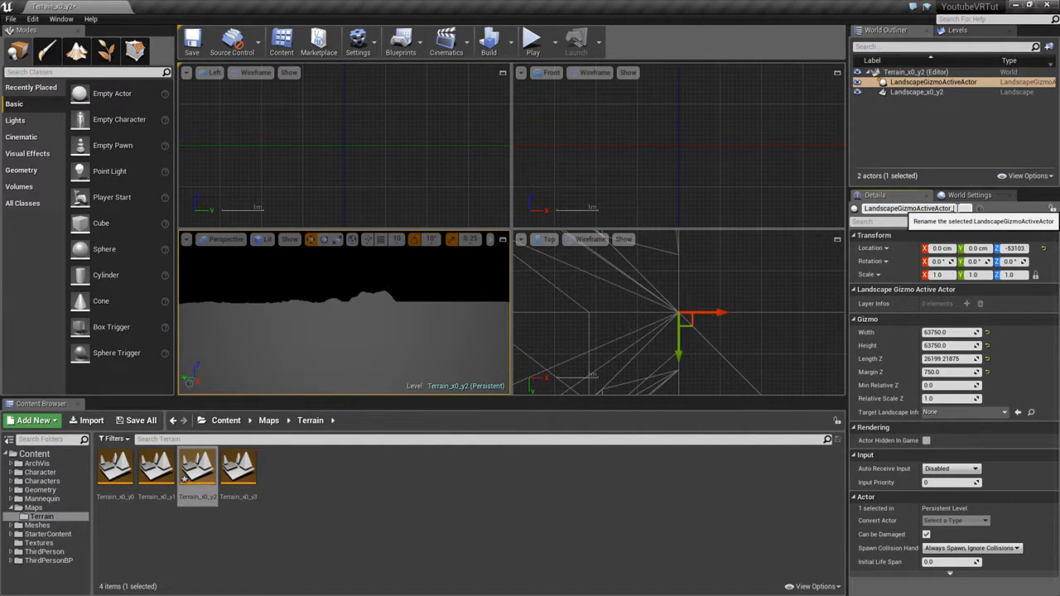
{"action": "type", "text": "_x0_y2"}
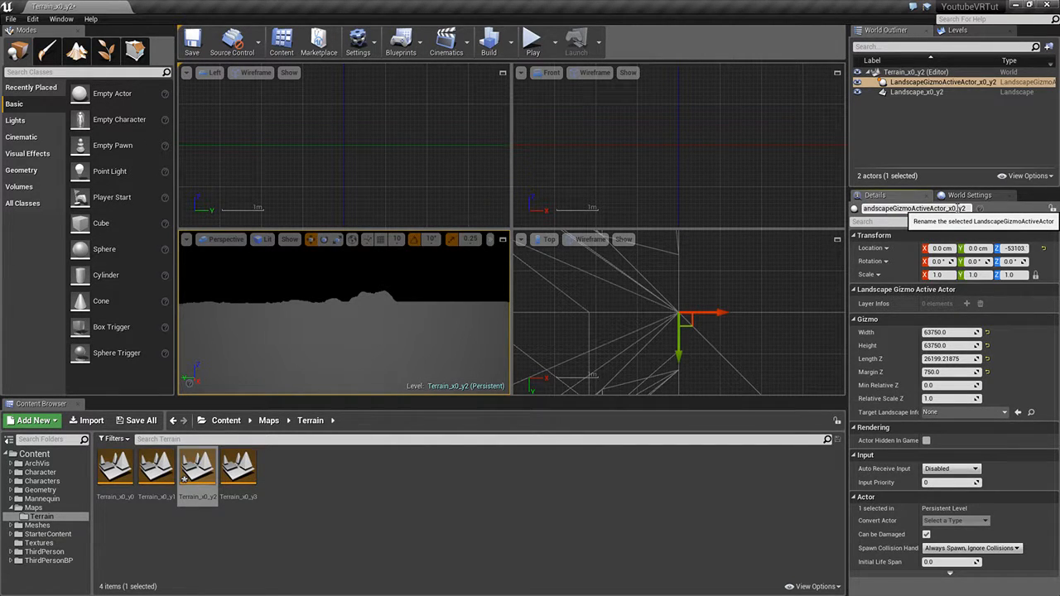
{"action": "key", "text": "Return"}
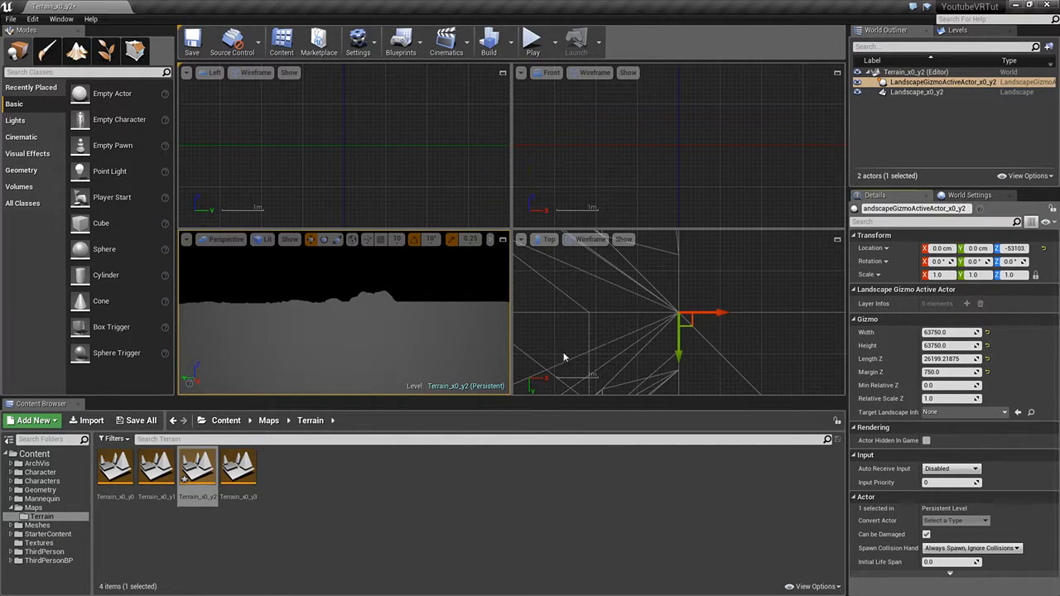
Step: Save the Terrain_x0_y2 level and open the Terrain_x0_y3 level
{"action": "left_click", "coordinate": [152, 422]}
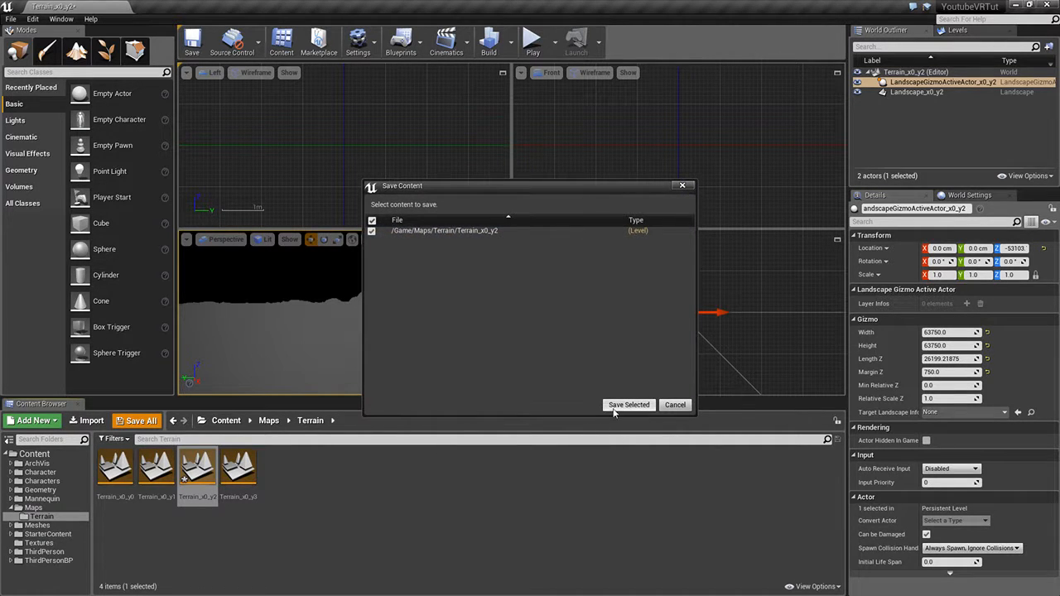
{"action": "left_click", "coordinate": [628, 412]}
{"action": "double_click", "coordinate": [239, 472]}
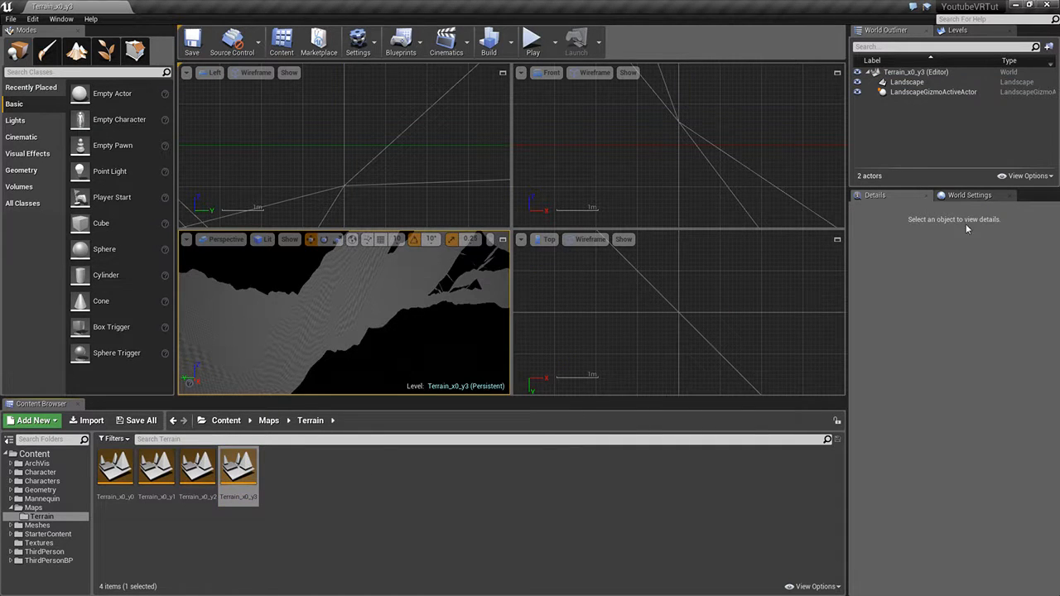
Step: Rename the Landscape actor in the Terrain_x0_y3 level as Landscape_x0_y3
{"action": "left_click", "coordinate": [919, 82]}
{"action": "left_click", "coordinate": [921, 209]}
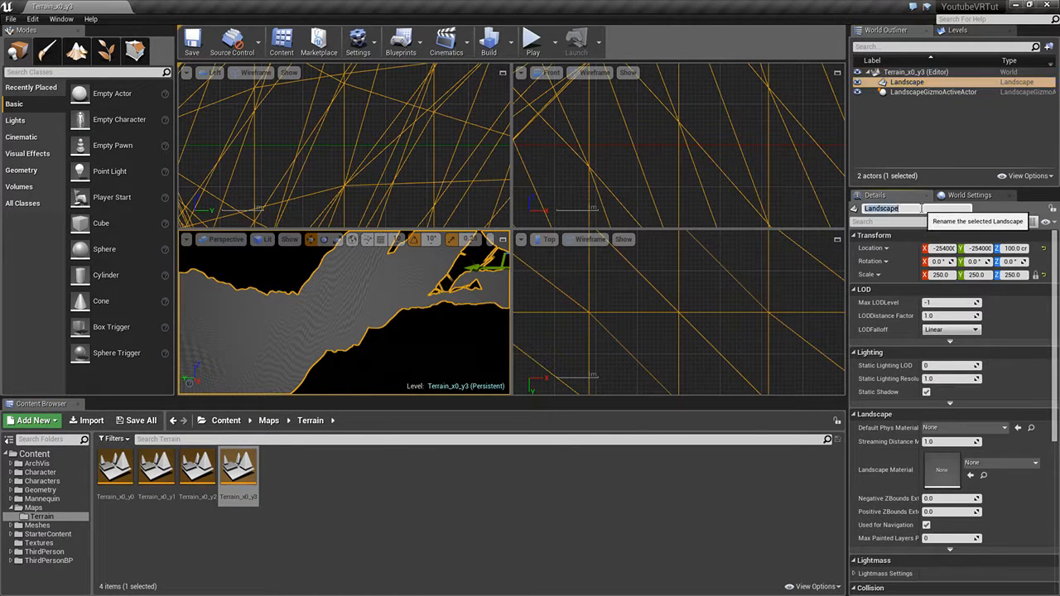
{"action": "left_click", "coordinate": [922, 209]}
{"action": "key", "text": "Return"}
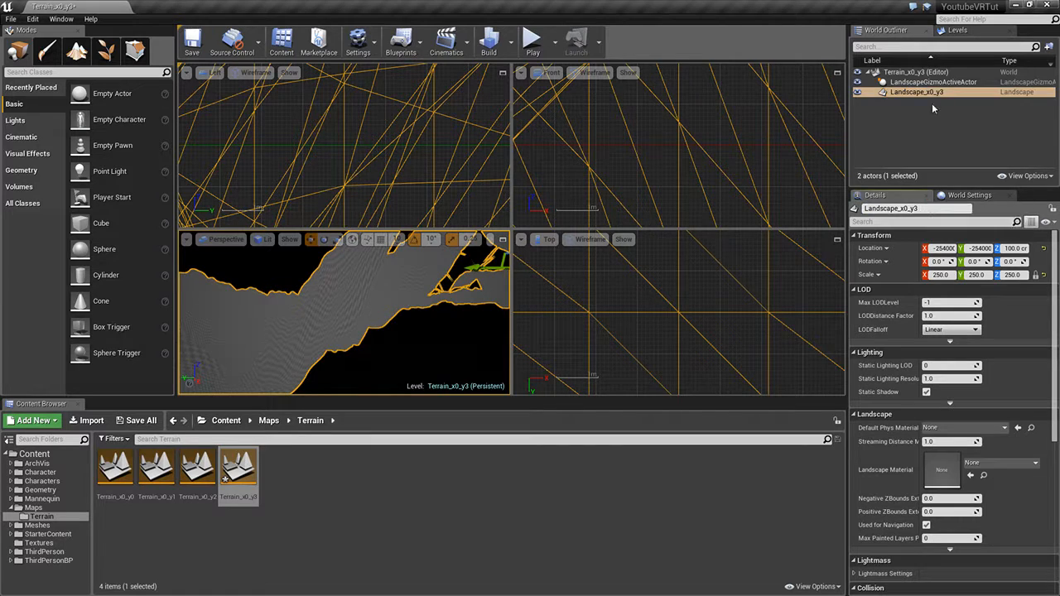
Step: Rename the landscape gizmo actor in the Terrain_x0_y3 level as LandscapeGizmoActiveActor_x0_y3
{"action": "left_click", "coordinate": [934, 83]}
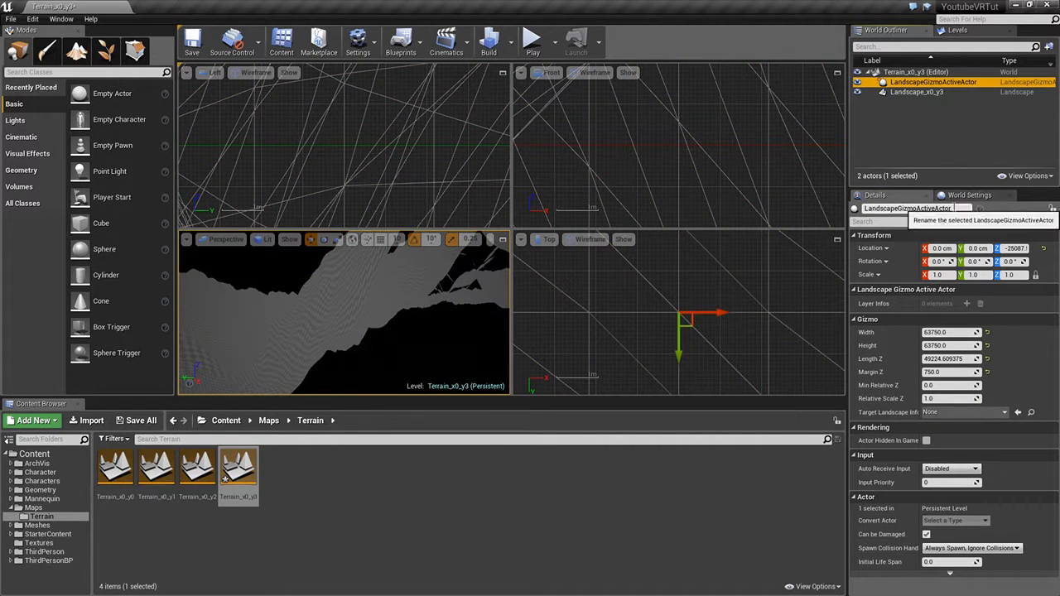
{"action": "left_click", "coordinate": [910, 208]}
{"action": "left_click", "coordinate": [956, 208]}
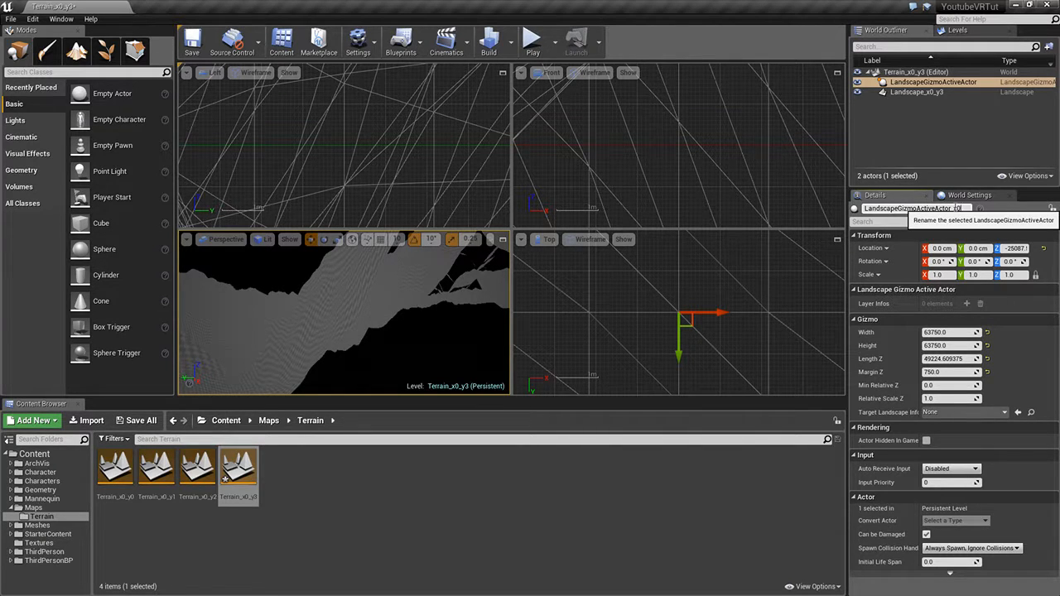
{"action": "type", "text": "_x0_y3"}
{"action": "key", "text": "Return"}
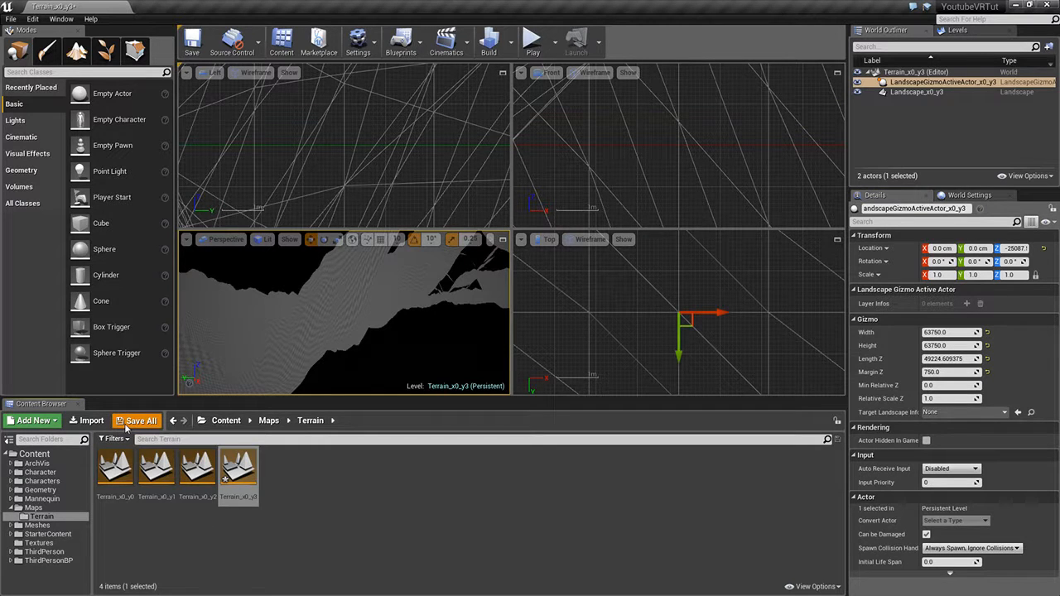
Step: Save the Terrain_x0_y3 level and open the Openworld map from the Maps folder
{"action": "key", "text": "ctrl+shift+s"}
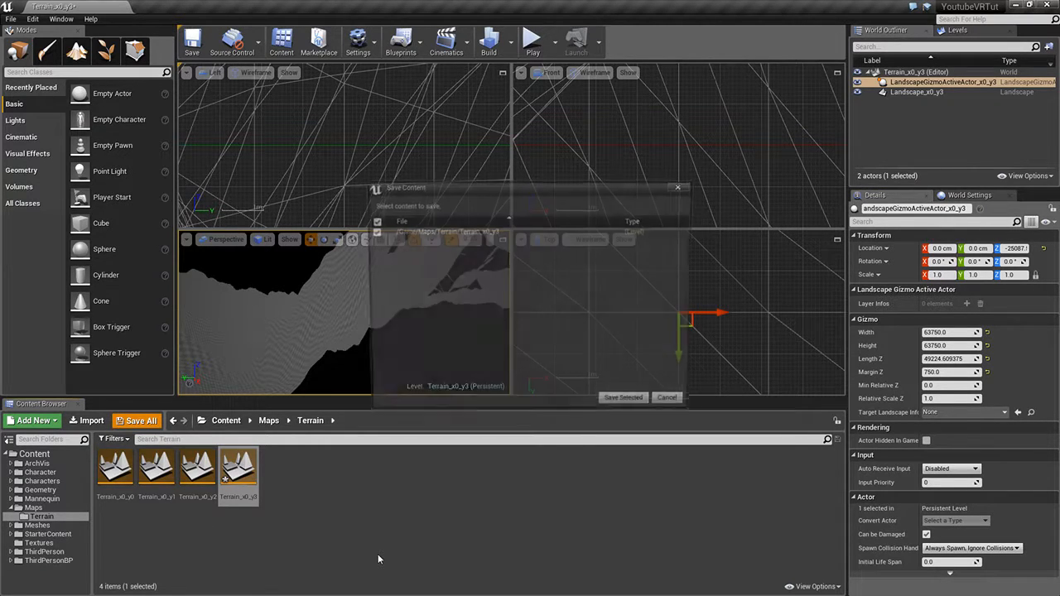
{"action": "left_click", "coordinate": [628, 404]}
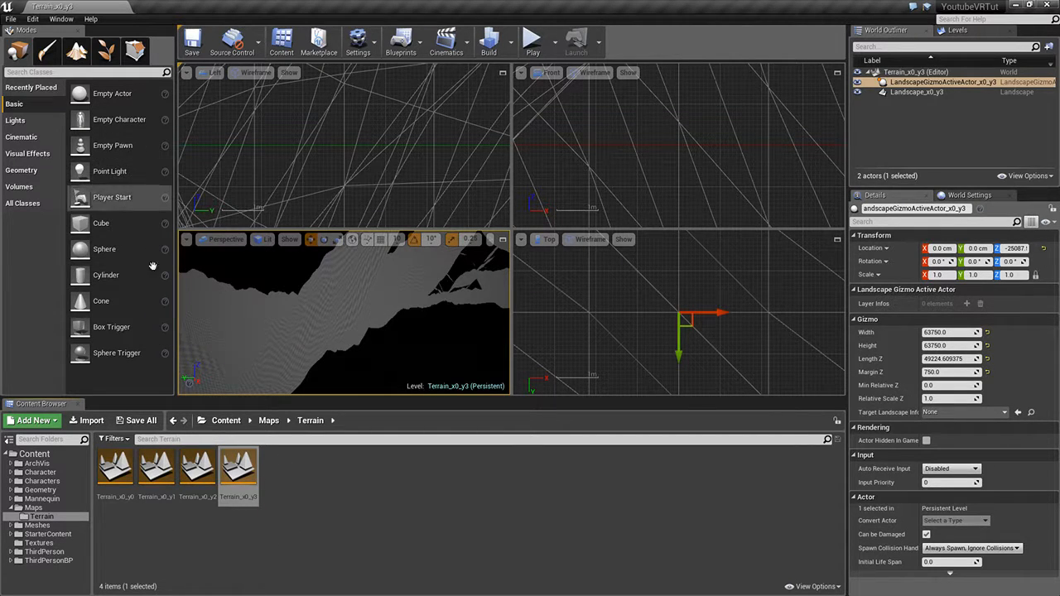
{"action": "left_click", "coordinate": [174, 421]}
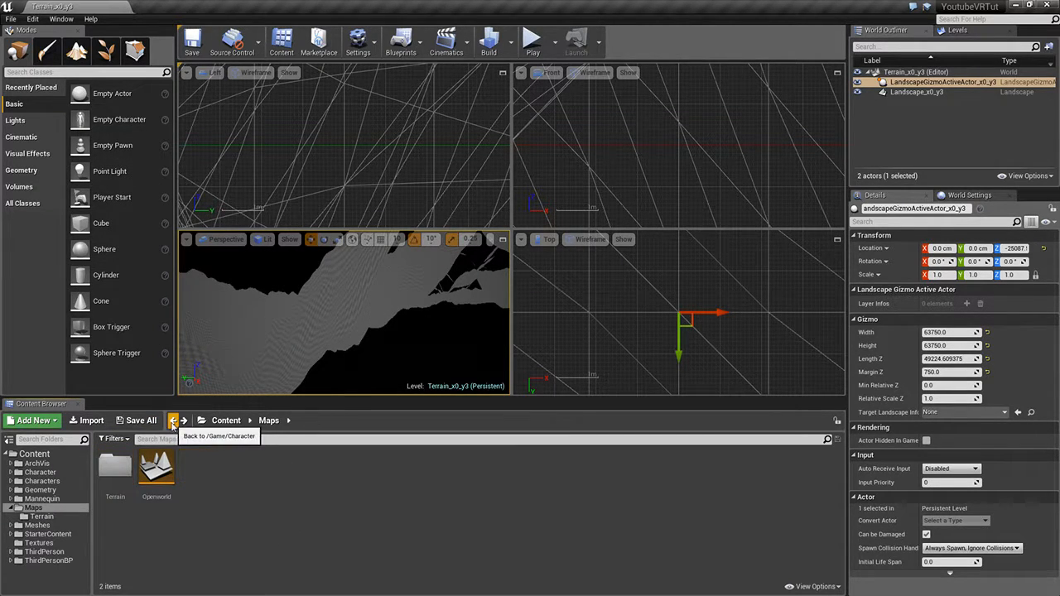
{"action": "left_click", "coordinate": [157, 469]}
{"action": "double_click", "coordinate": [158, 469]}
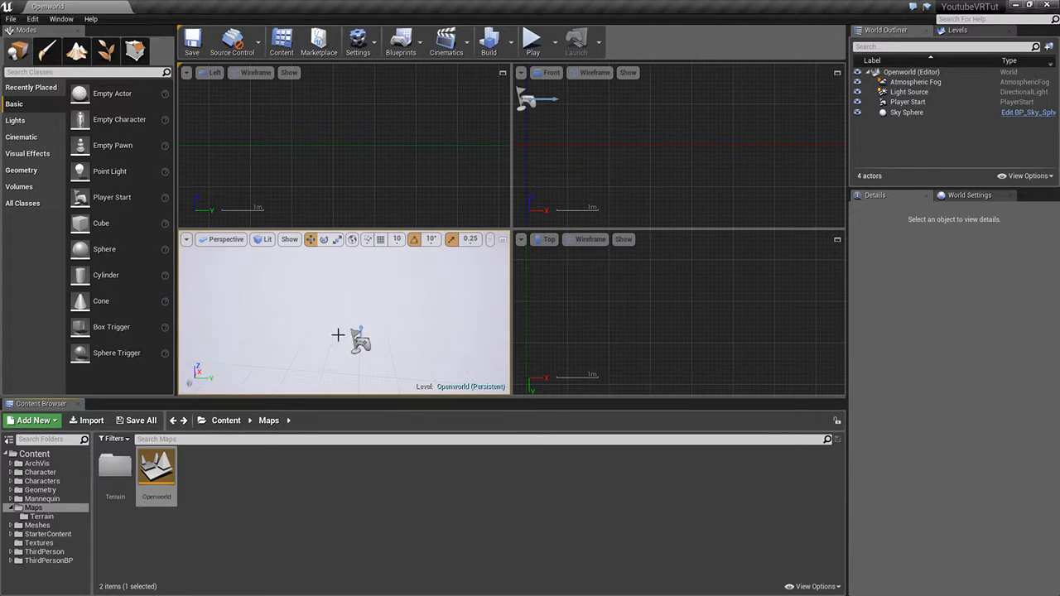
Step: Add the existing Terrain_x0_y0 level from the Maps/Terrain folder as a sublevel of Openworld's persistent level
{"action": "left_click", "coordinate": [957, 31]}
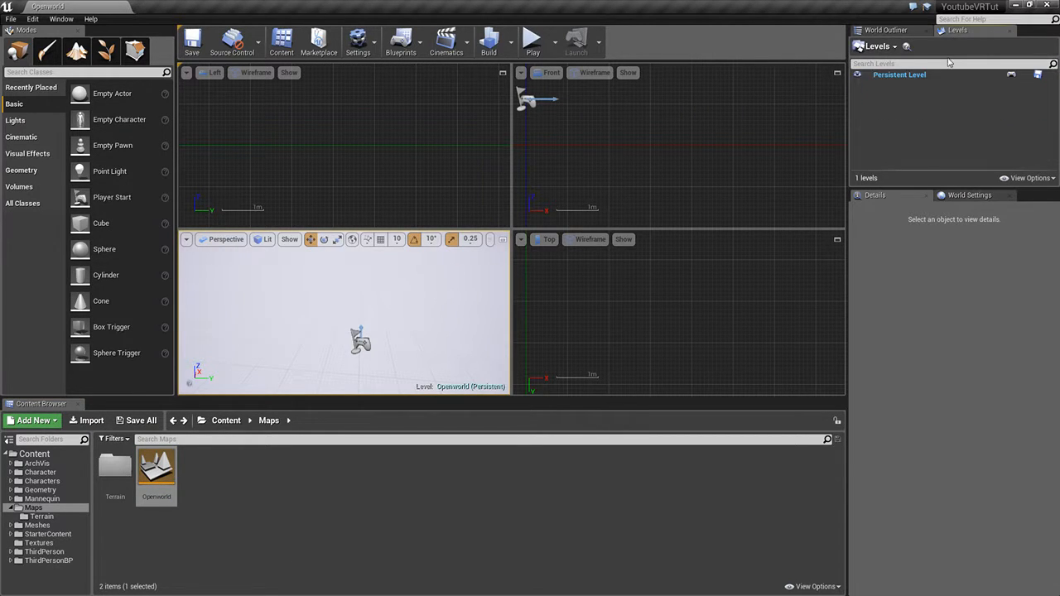
{"action": "left_click", "coordinate": [891, 76]}
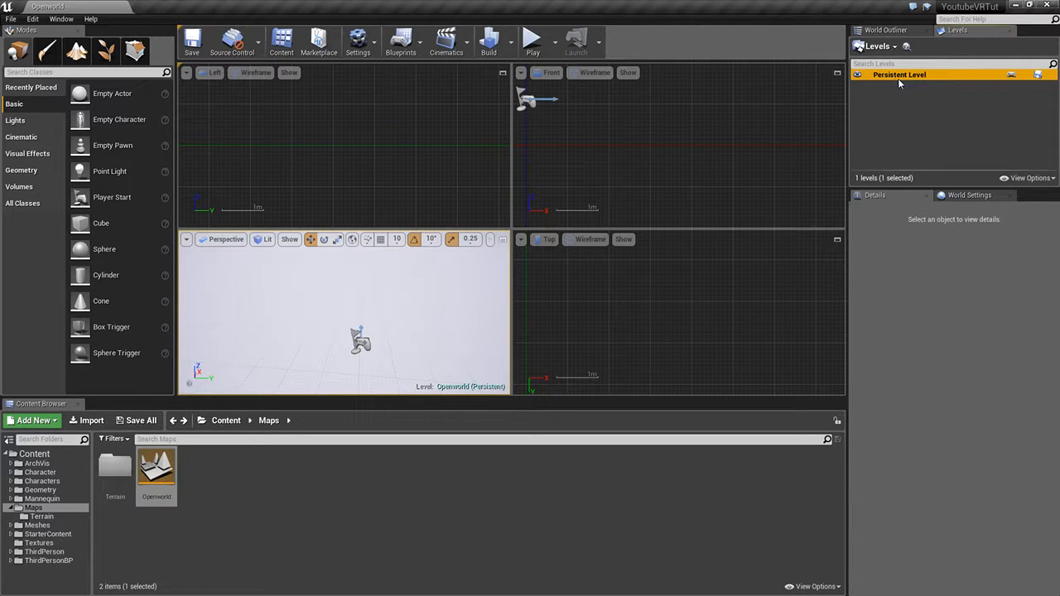
{"action": "left_click", "coordinate": [896, 48]}
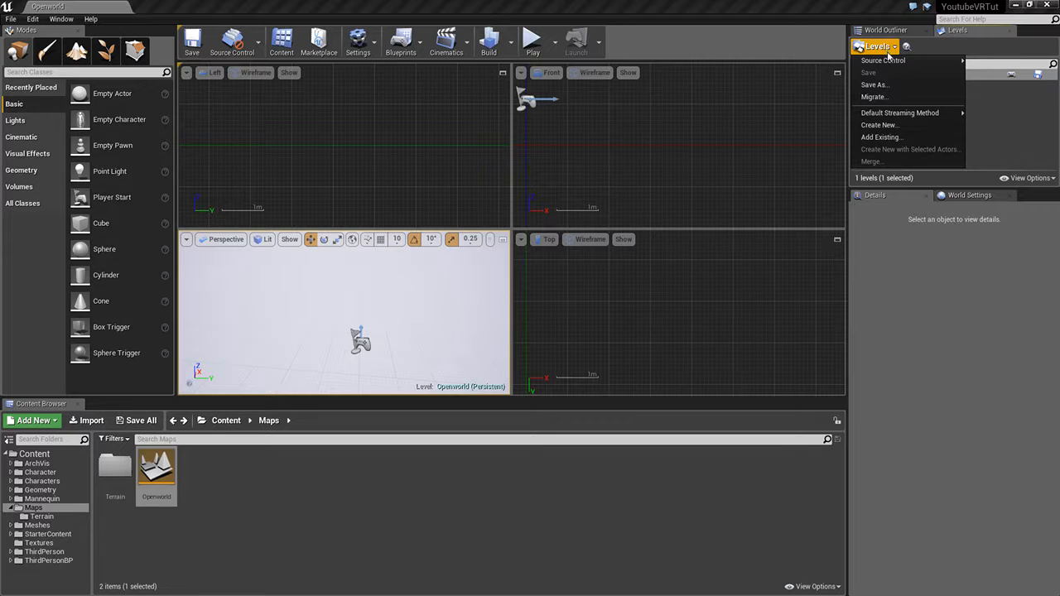
{"action": "left_click", "coordinate": [882, 137]}
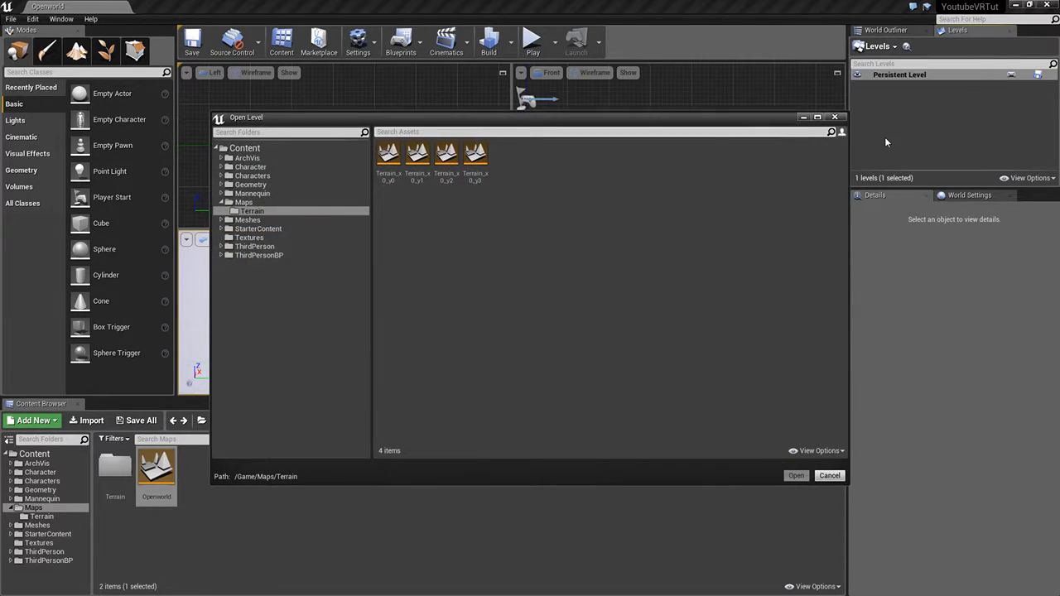
{"action": "left_click", "coordinate": [387, 177]}
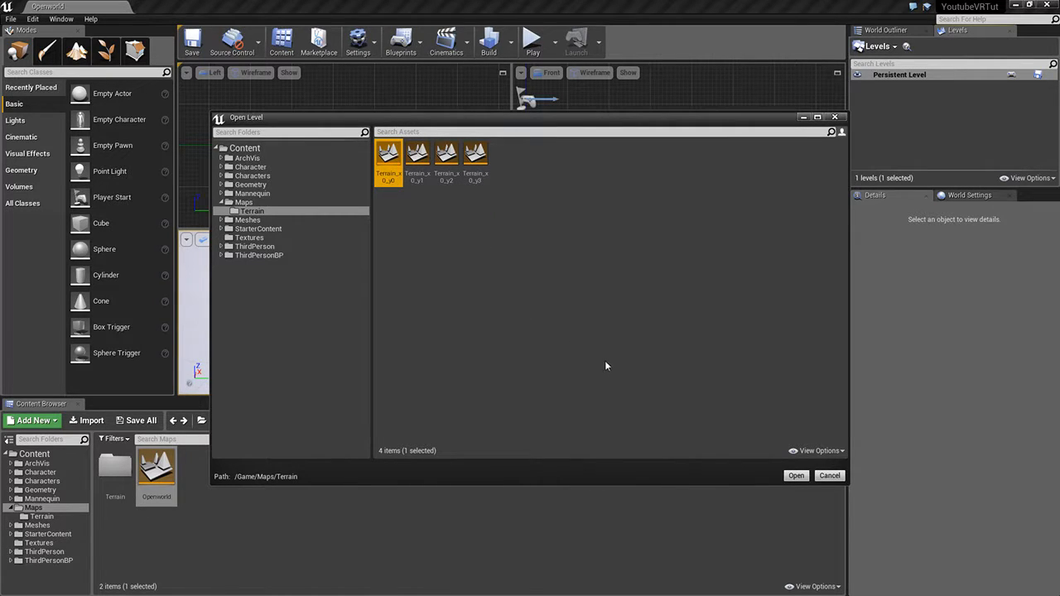
{"action": "left_click", "coordinate": [795, 476]}
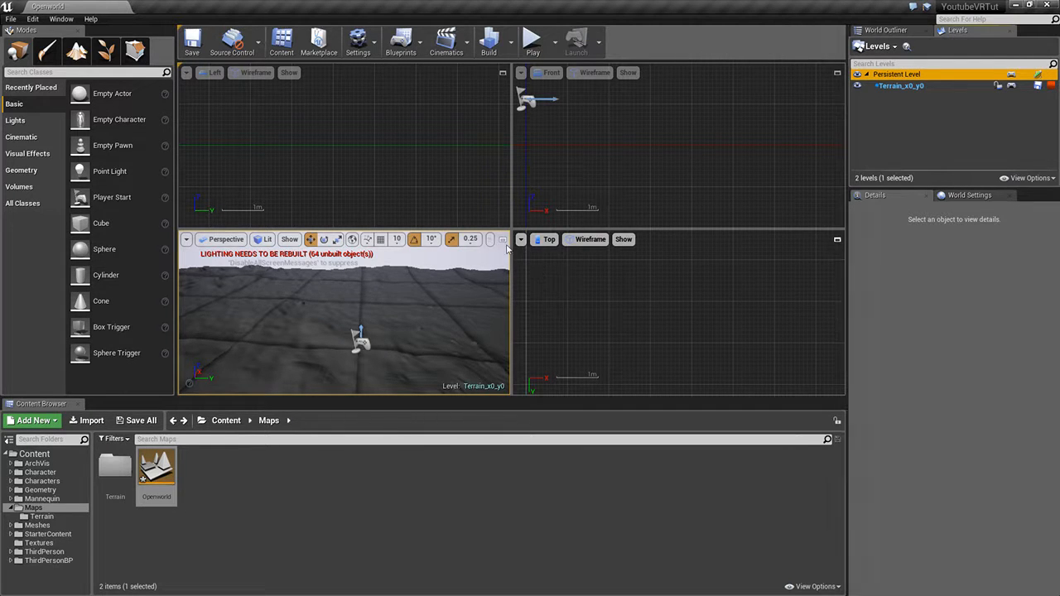
Step: Examine the extent of the Terrain_x0_y0 landscape in a maximized Top view, and maximize the Perspective view
{"action": "left_click", "coordinate": [835, 242]}
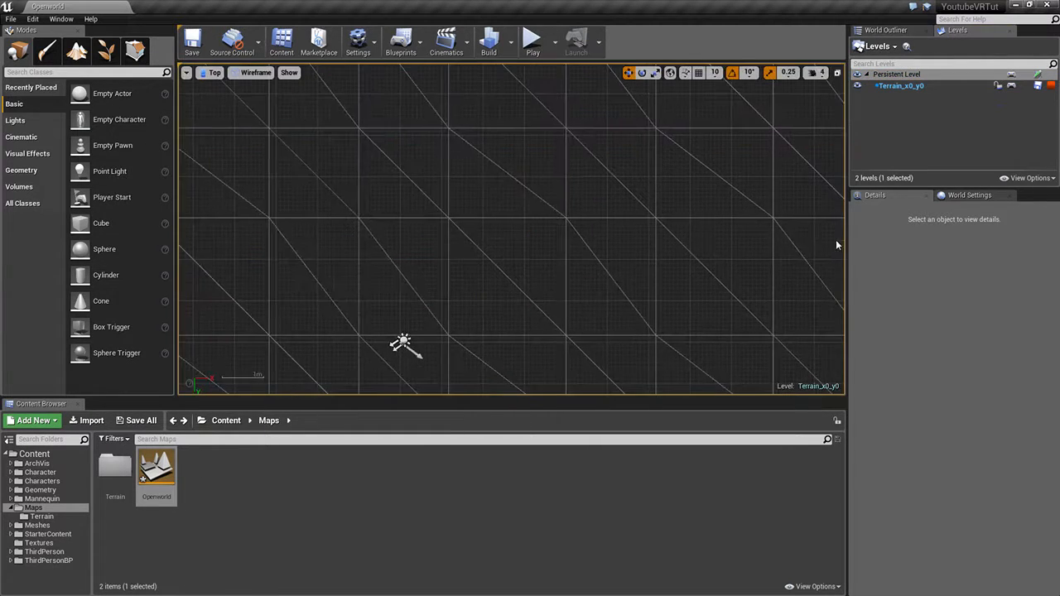
{"action": "scroll", "coordinate": [607, 275], "scroll_direction": "down", "scroll_amount": 6}
{"action": "scroll", "coordinate": [608, 276], "scroll_direction": "up", "scroll_amount": 5}
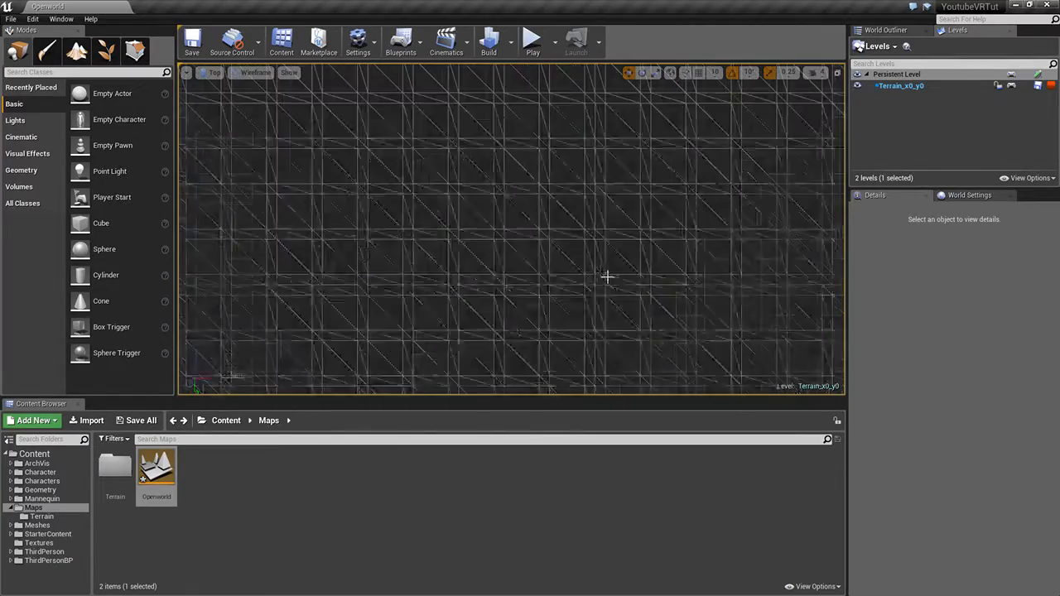
{"action": "scroll", "coordinate": [607, 276], "scroll_direction": "down", "scroll_amount": 7}
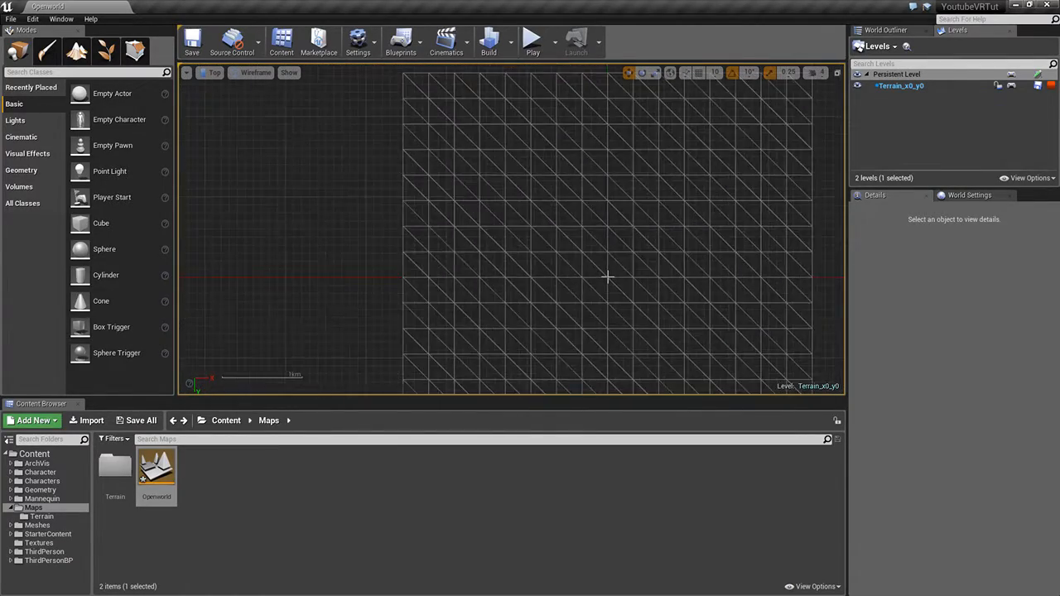
{"action": "right_click_drag", "start_coordinate": [758, 343], "coordinate": [712, 247]}
{"action": "scroll", "coordinate": [673, 221], "scroll_direction": "down", "scroll_amount": 3}
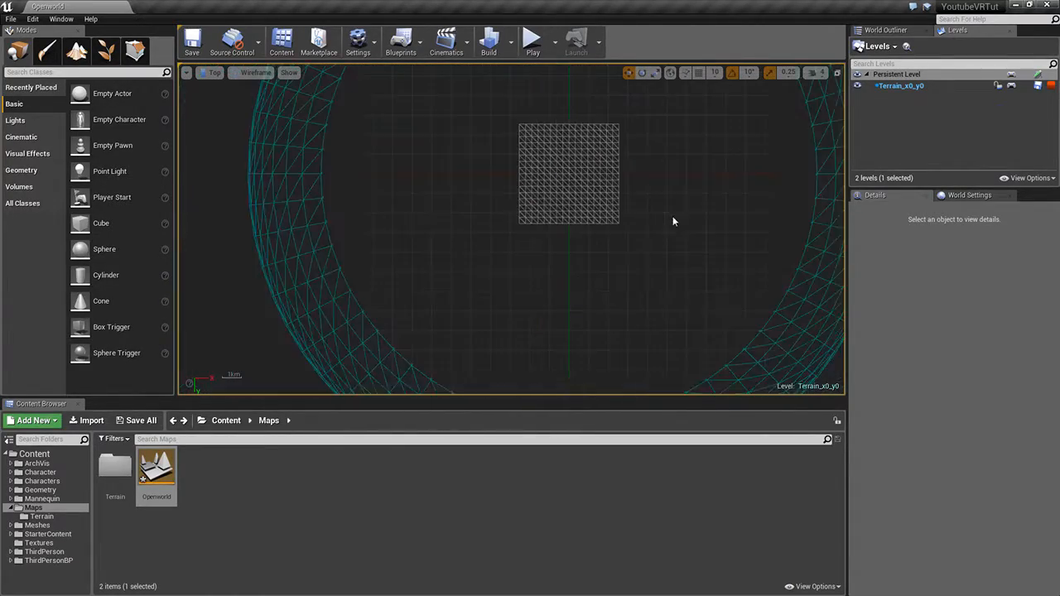
{"action": "right_click_drag", "start_coordinate": [673, 217], "coordinate": [634, 222]}
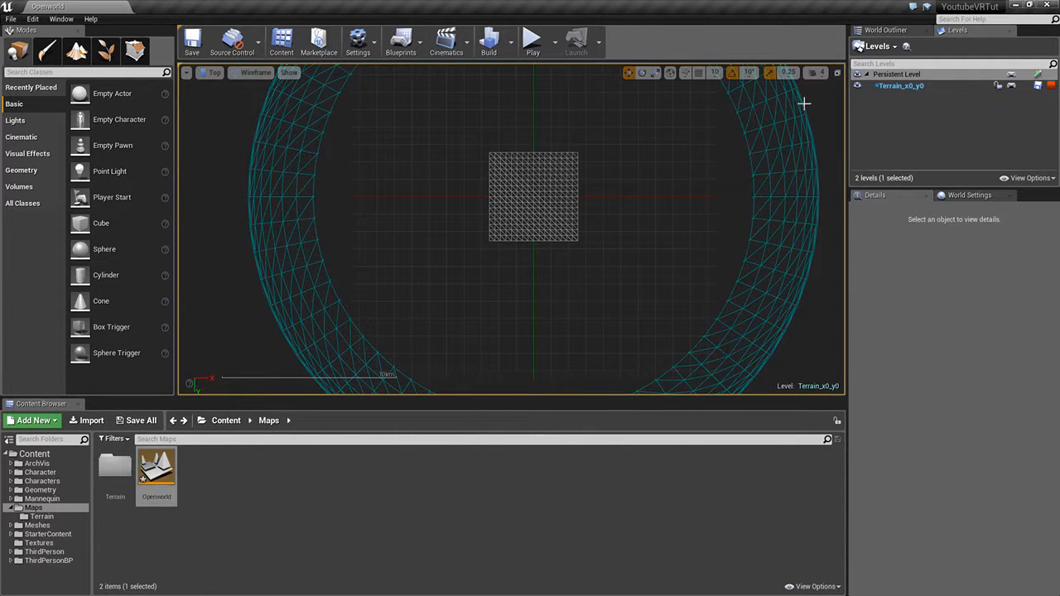
{"action": "left_click", "coordinate": [836, 72]}
{"action": "left_click", "coordinate": [502, 240]}
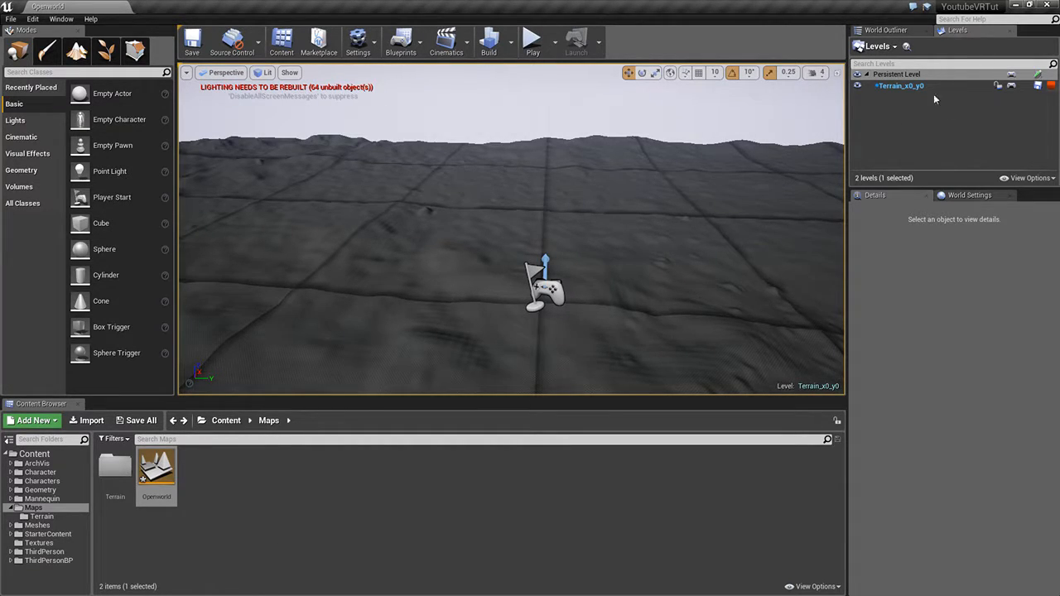
Step: Check the list of actors in the Openworld map and select the Terrain_x0_y0 sublevel
{"action": "left_click", "coordinate": [909, 31]}
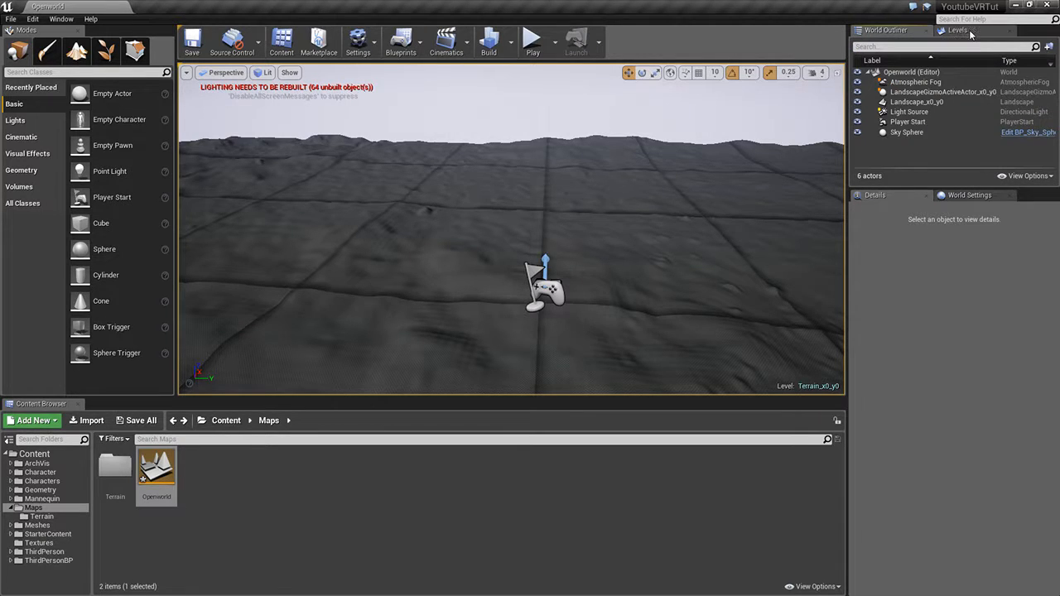
{"action": "left_click", "coordinate": [958, 30]}
{"action": "left_click", "coordinate": [916, 86]}
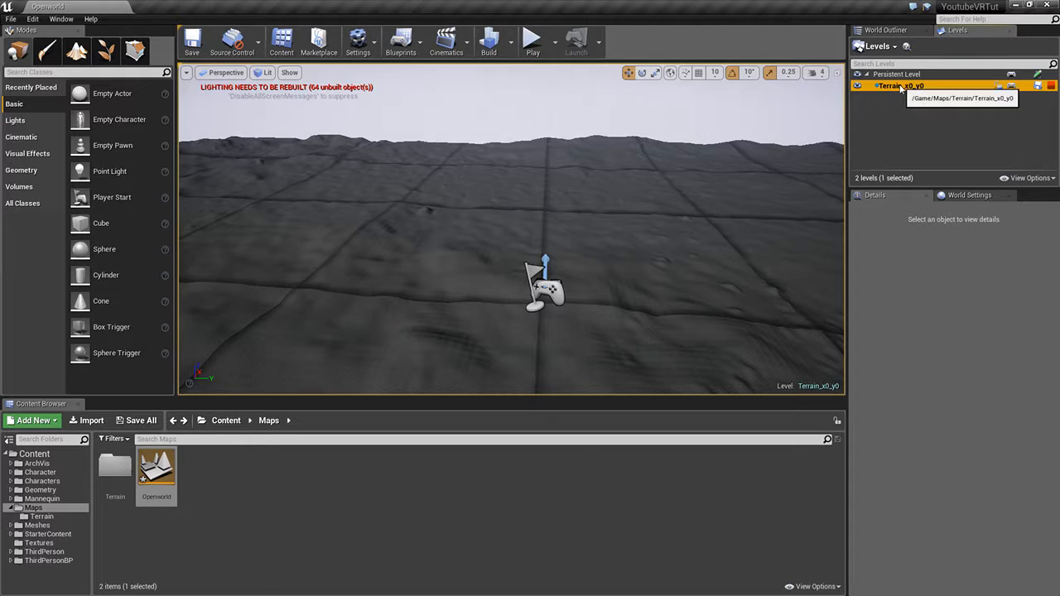
Step: Move Landscape_x0_y0 in a maximized Top view to the grid's lower-left corner, at about X -992518, Y 490857
{"action": "left_click", "coordinate": [902, 35]}
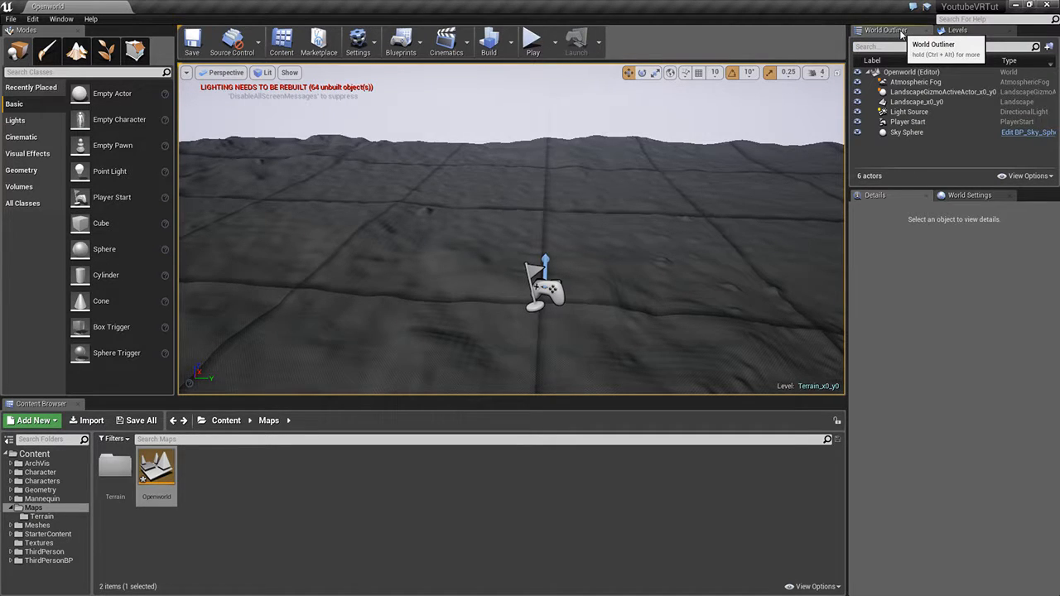
{"action": "left_click", "coordinate": [934, 102]}
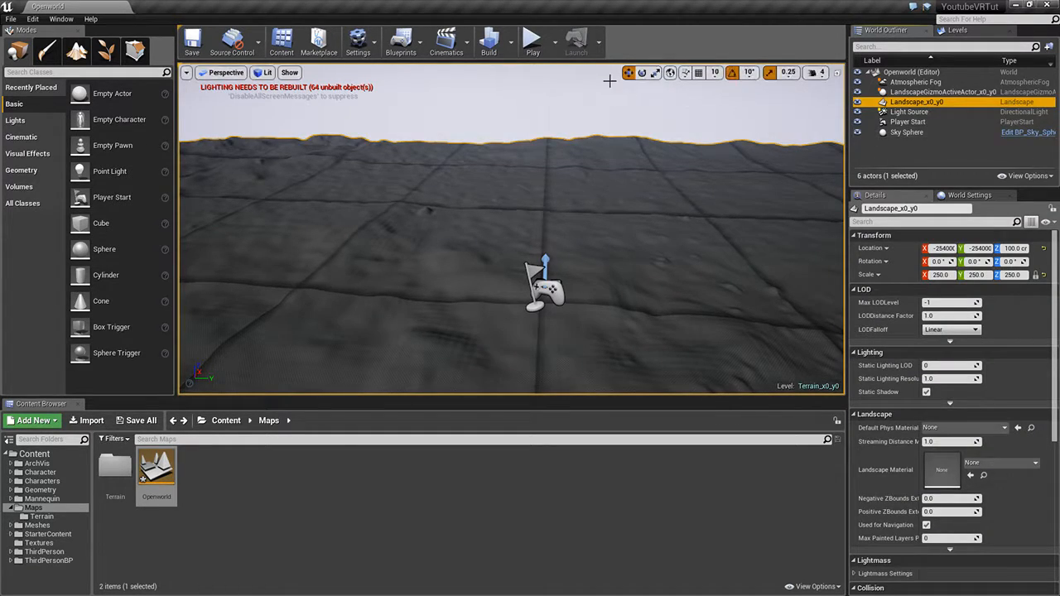
{"action": "left_click", "coordinate": [836, 73]}
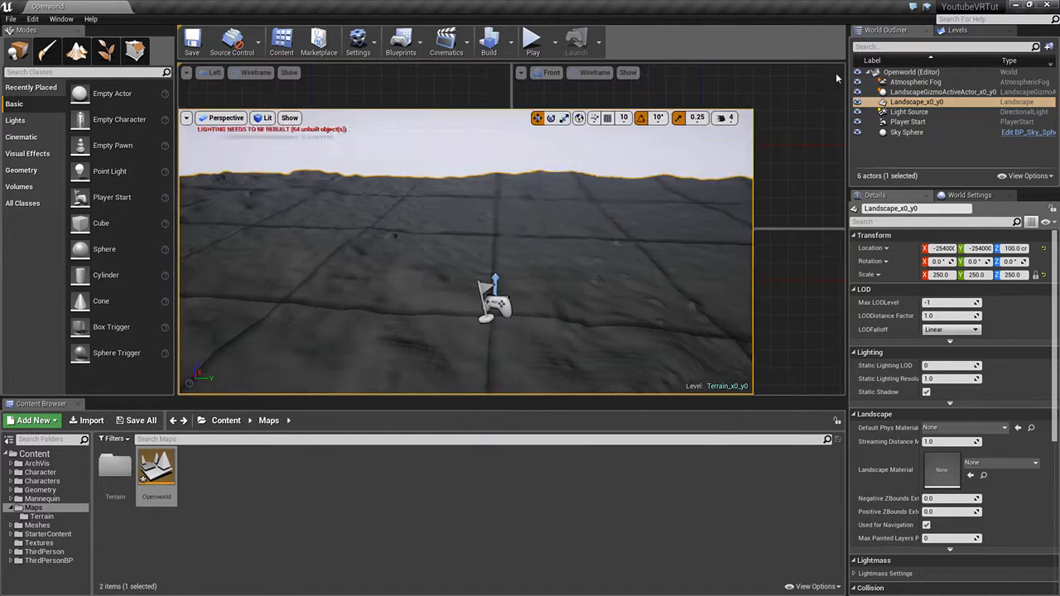
{"action": "left_click", "coordinate": [836, 239]}
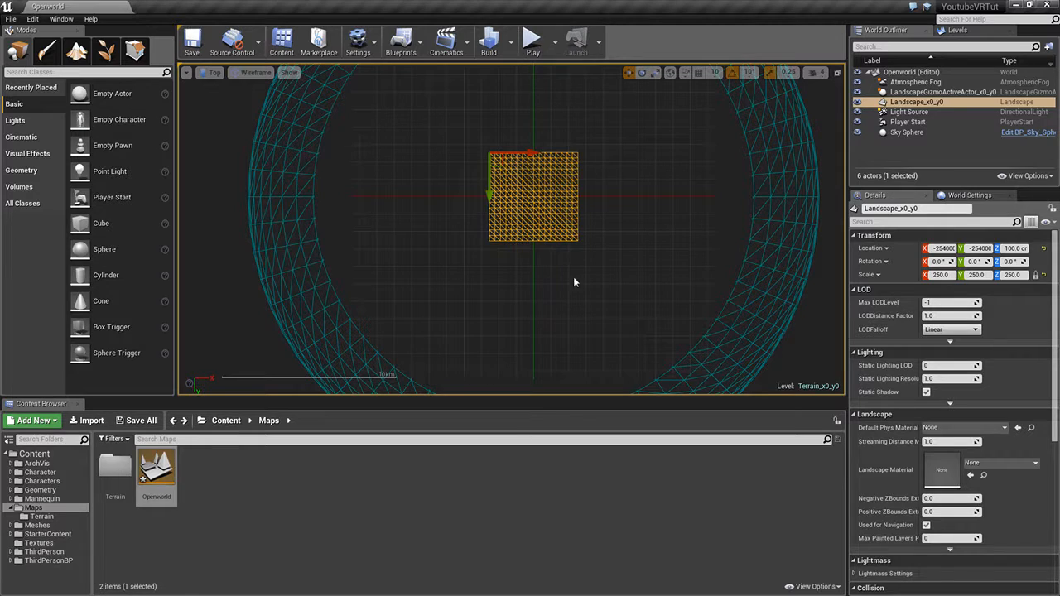
{"action": "right_click_drag", "start_coordinate": [602, 284], "coordinate": [605, 237]}
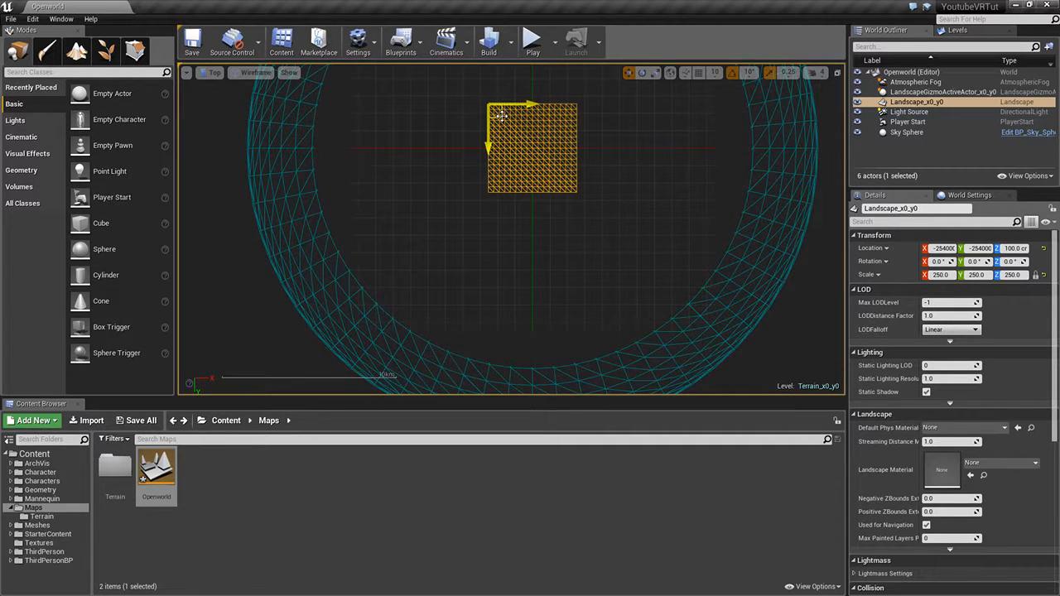
{"action": "left_click_drag", "start_coordinate": [500, 116], "coordinate": [373, 245]}
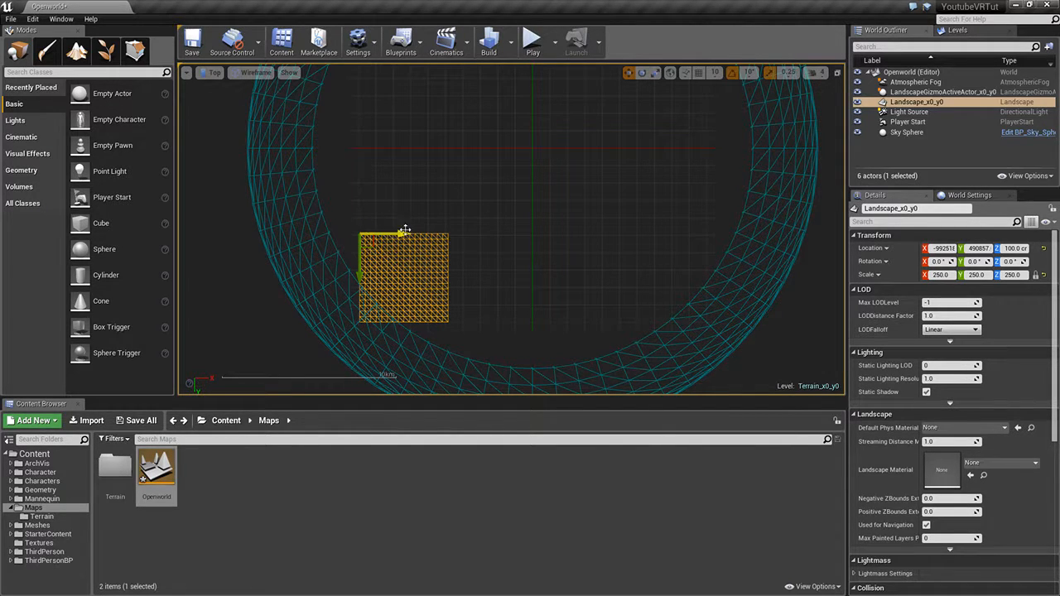
{"action": "right_click_drag", "start_coordinate": [564, 168], "coordinate": [513, 199]}
{"action": "scroll", "coordinate": [522, 205], "scroll_direction": "down", "scroll_amount": 2}
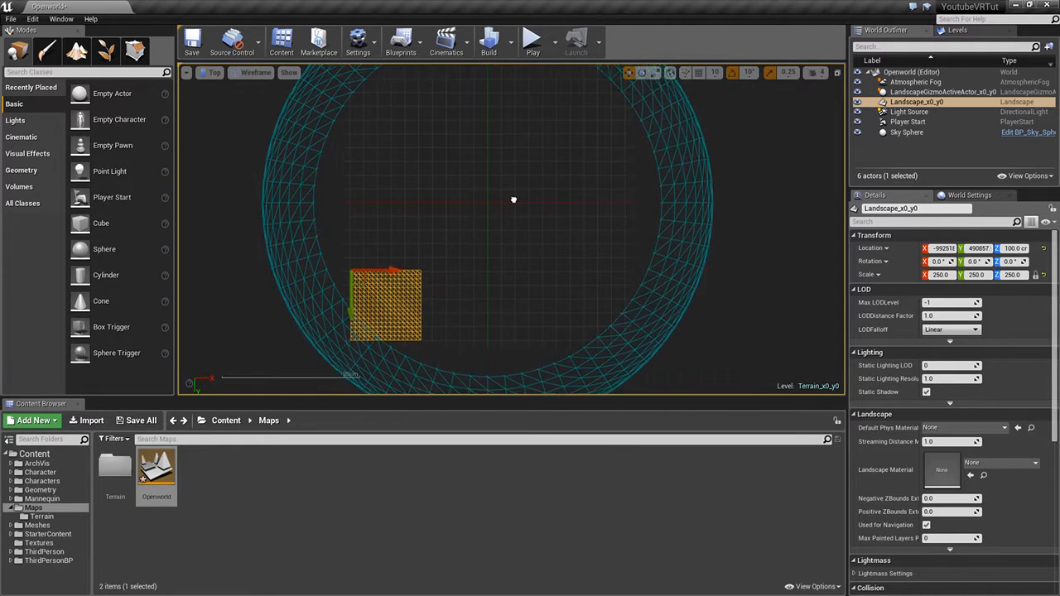
{"action": "scroll", "coordinate": [513, 203], "scroll_direction": "down", "scroll_amount": 1}
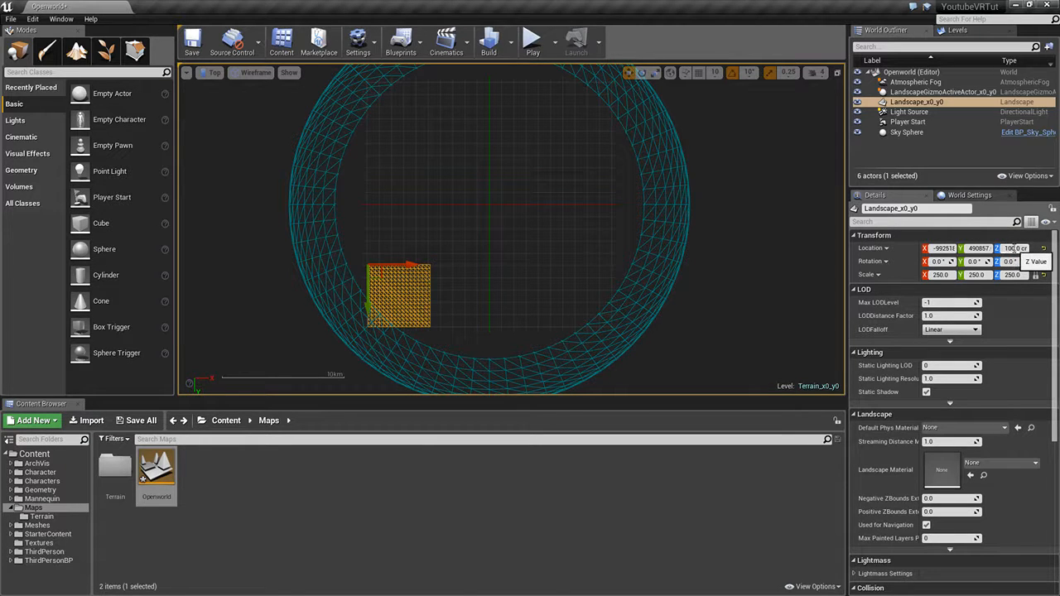
Step: Raise Landscape_x0_y0 in the Front view to a Z location of about 4506 cm
{"action": "left_click", "coordinate": [1008, 248]}
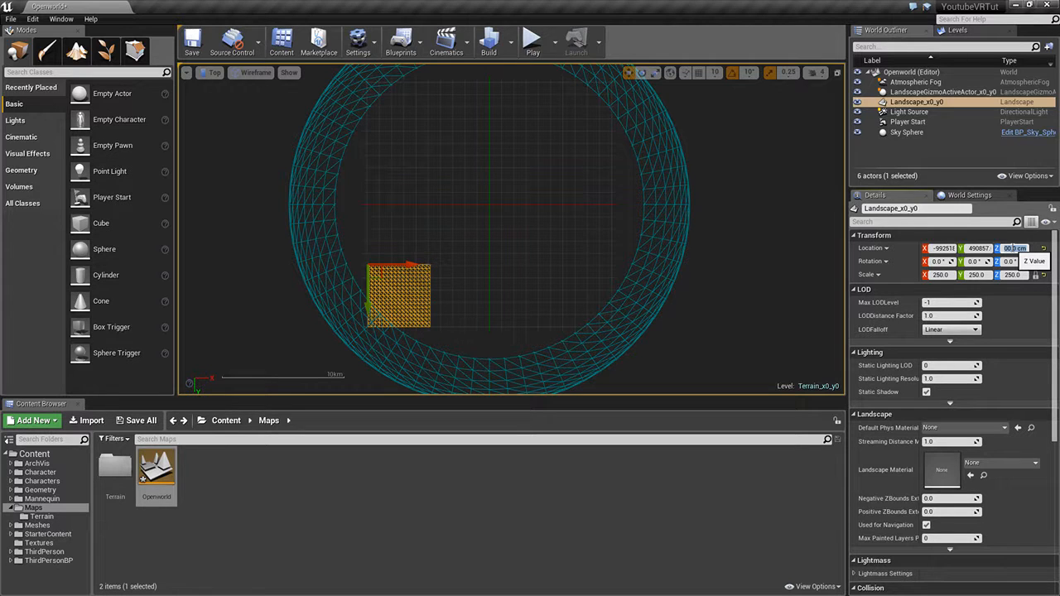
{"action": "key", "text": "Left"}
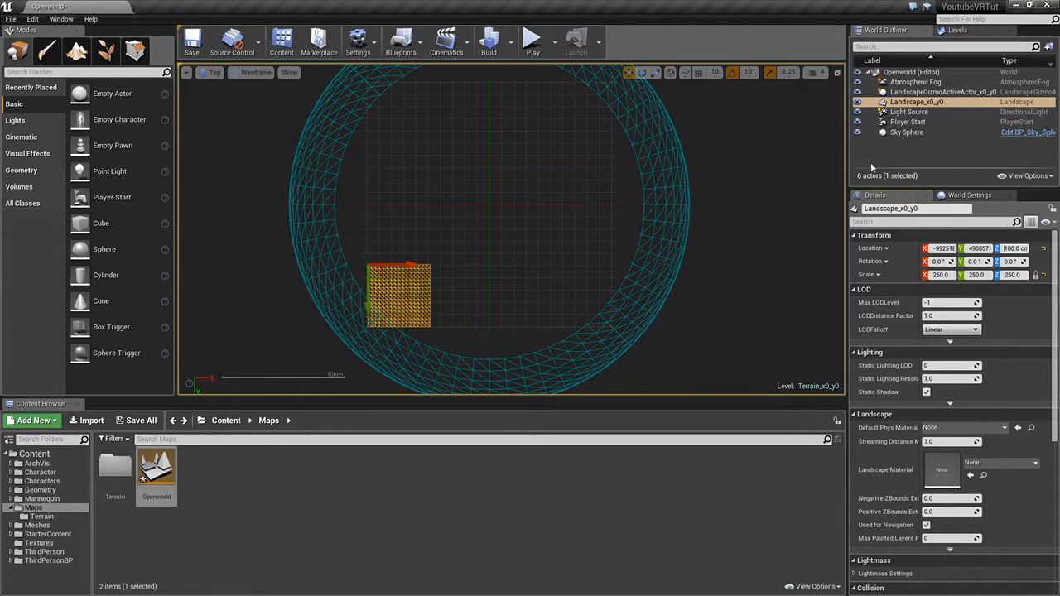
{"action": "left_click", "coordinate": [837, 73]}
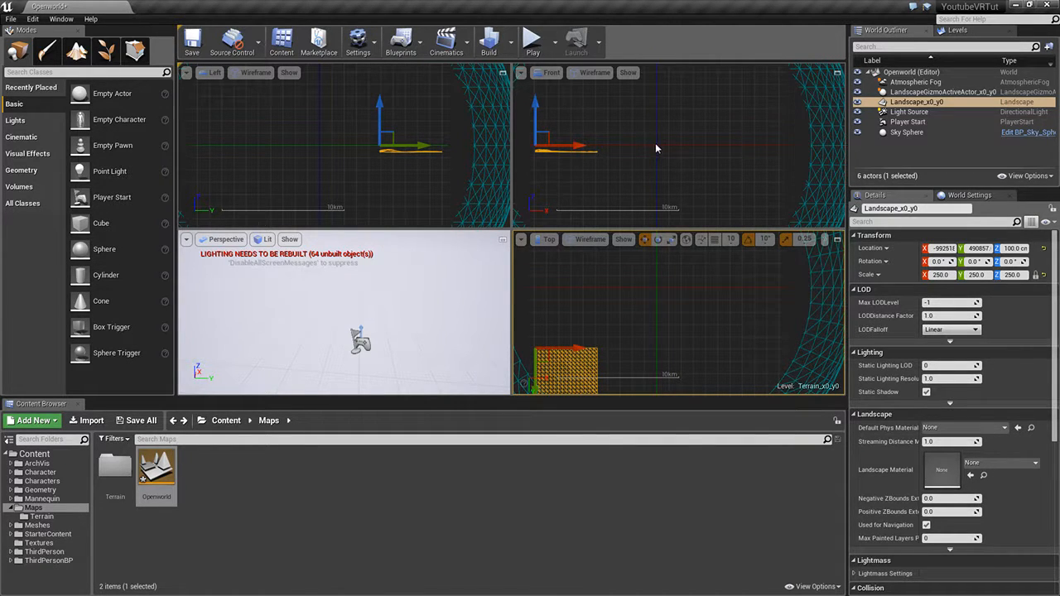
{"action": "left_click", "coordinate": [1015, 248]}
{"action": "left_click_drag", "start_coordinate": [535, 109], "coordinate": [535, 101]}
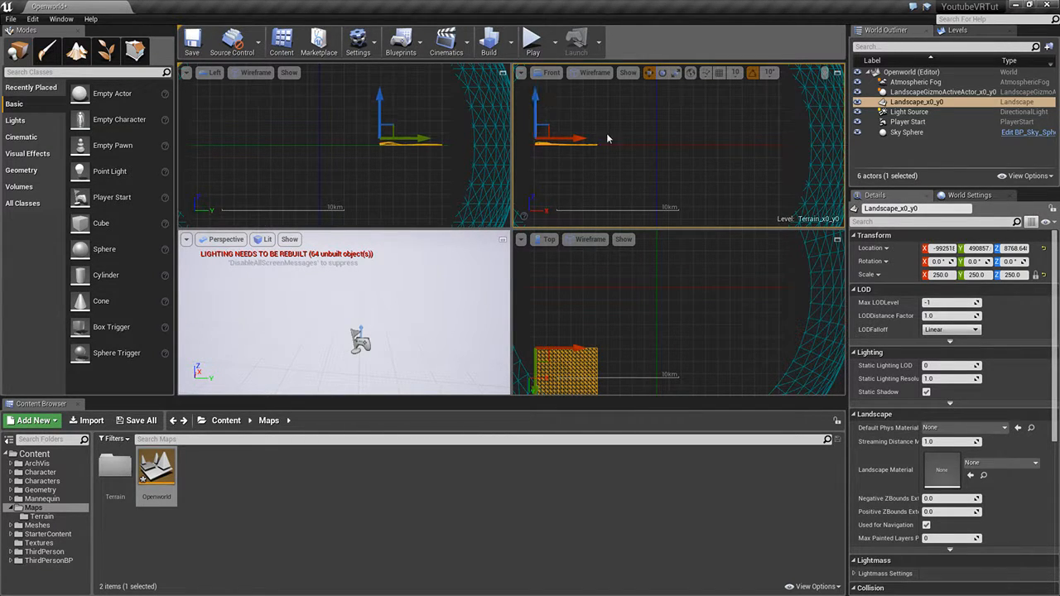
{"action": "scroll", "coordinate": [615, 153], "scroll_direction": "up", "scroll_amount": 2}
{"action": "scroll", "coordinate": [570, 152], "scroll_direction": "up", "scroll_amount": 8}
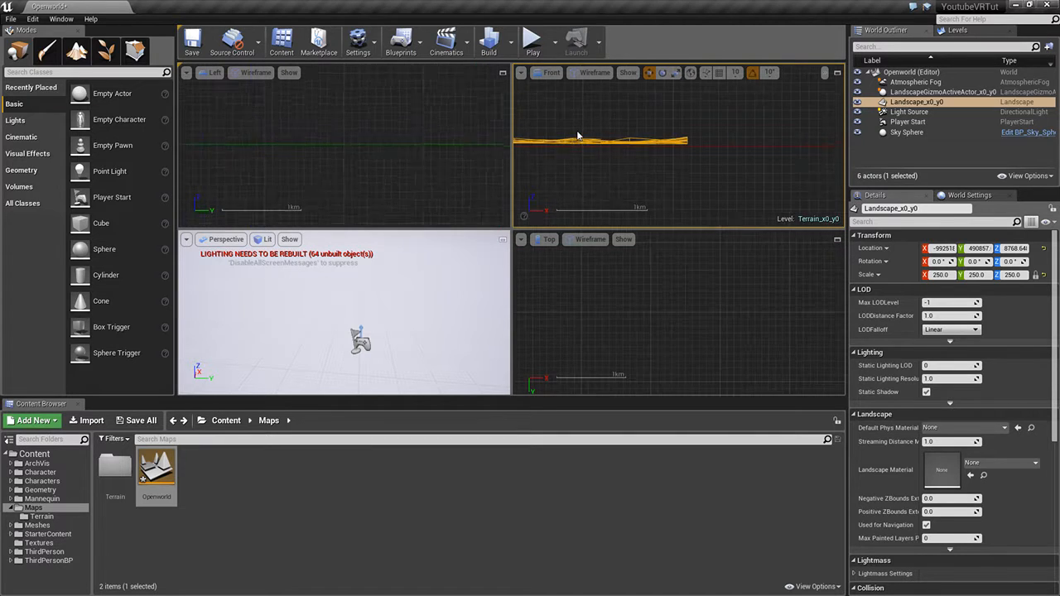
{"action": "right_click_drag", "start_coordinate": [538, 106], "coordinate": [663, 137]}
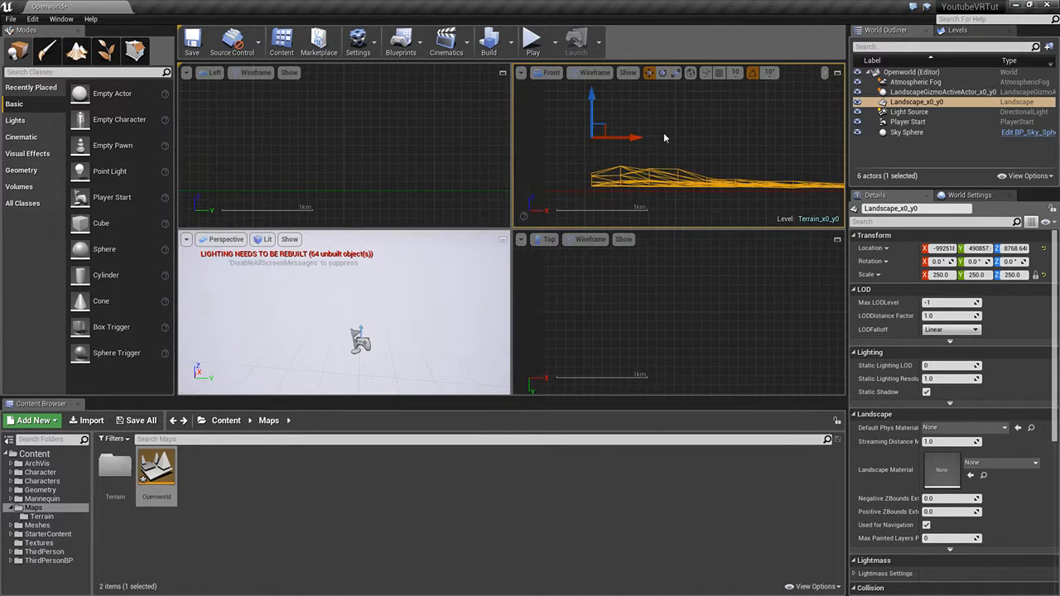
{"action": "left_click_drag", "start_coordinate": [596, 100], "coordinate": [590, 100]}
{"action": "right_click_drag", "start_coordinate": [669, 124], "coordinate": [602, 98]}
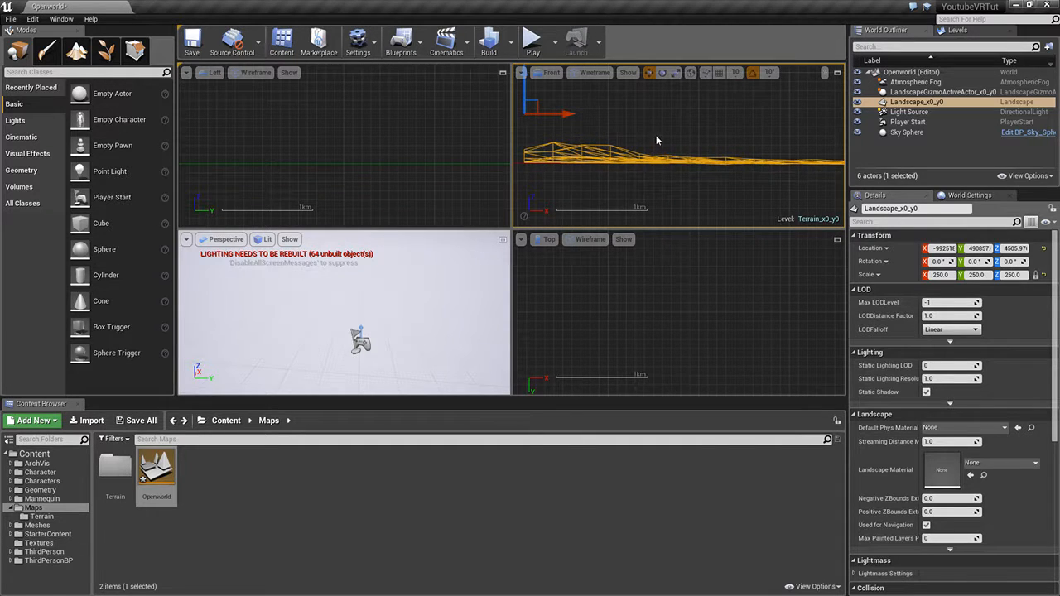
Step: Examine the position of Landscape_x0_y0 relative to the grid and sky sphere in the Front and Top views
{"action": "right_click_drag", "start_coordinate": [656, 139], "coordinate": [637, 137]}
{"action": "scroll", "coordinate": [636, 137], "scroll_direction": "down", "scroll_amount": 8}
{"action": "right_click_drag", "start_coordinate": [713, 167], "coordinate": [627, 167]}
{"action": "scroll", "coordinate": [627, 167], "scroll_direction": "down", "scroll_amount": 1}
{"action": "scroll", "coordinate": [627, 168], "scroll_direction": "down", "scroll_amount": 2}
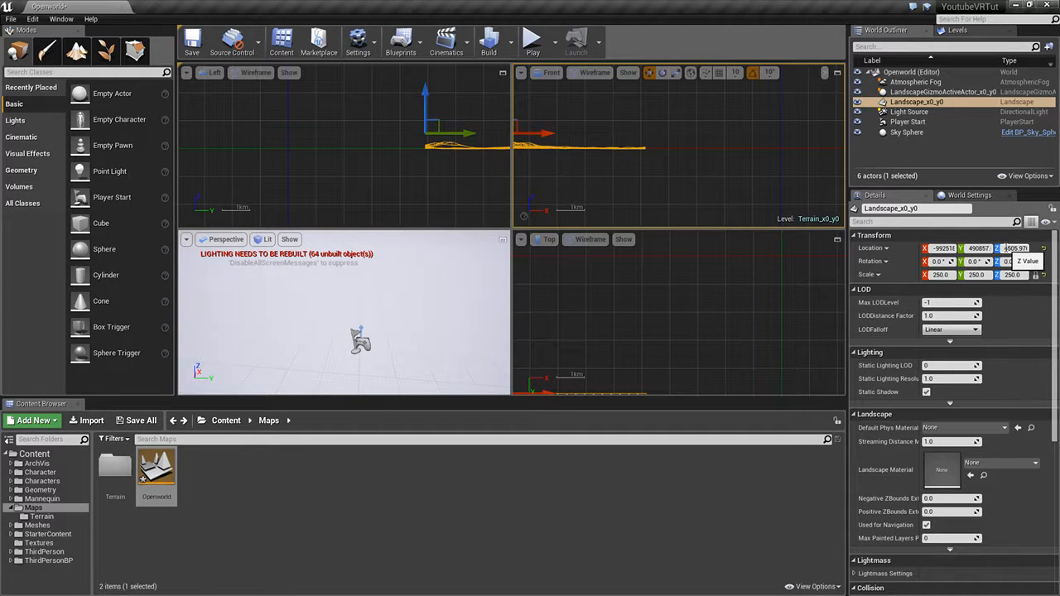
{"action": "left_click", "coordinate": [917, 101]}
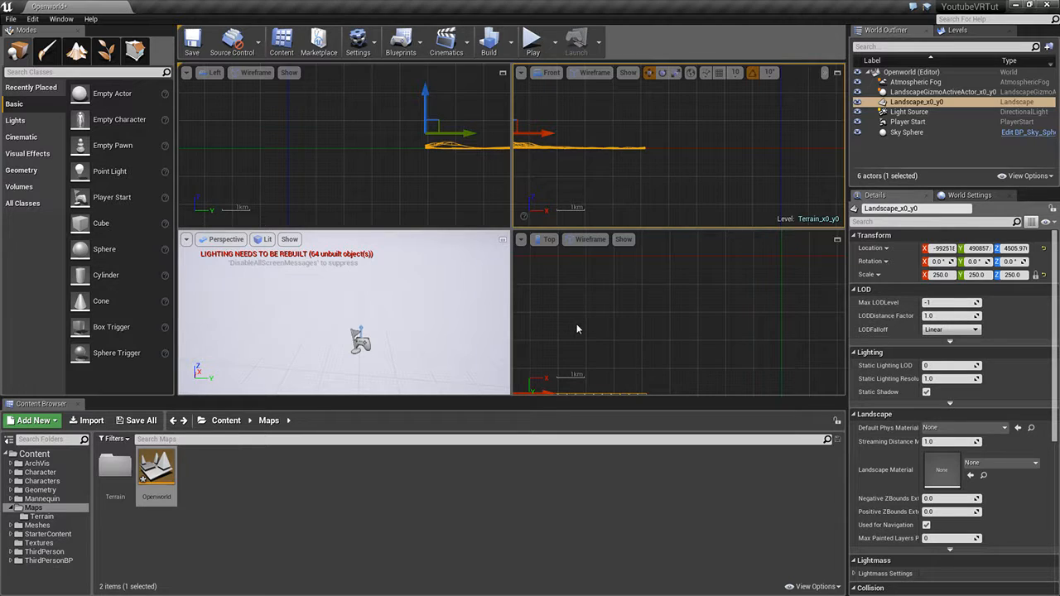
{"action": "scroll", "coordinate": [595, 317], "scroll_direction": "down", "scroll_amount": 5}
{"action": "scroll", "coordinate": [596, 314], "scroll_direction": "down", "scroll_amount": 4}
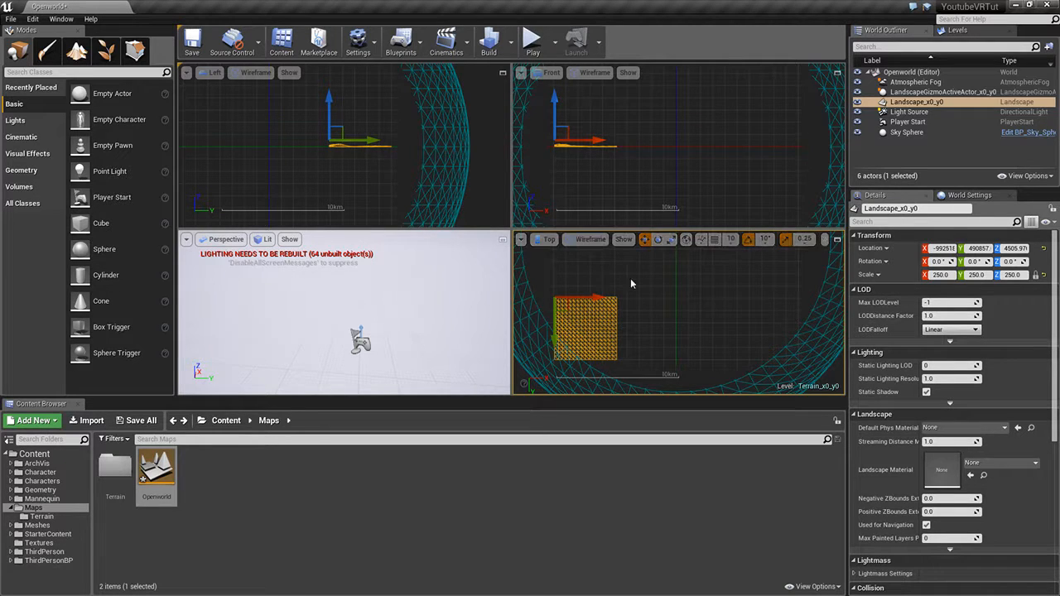
{"action": "right_click_drag", "start_coordinate": [645, 279], "coordinate": [614, 278]}
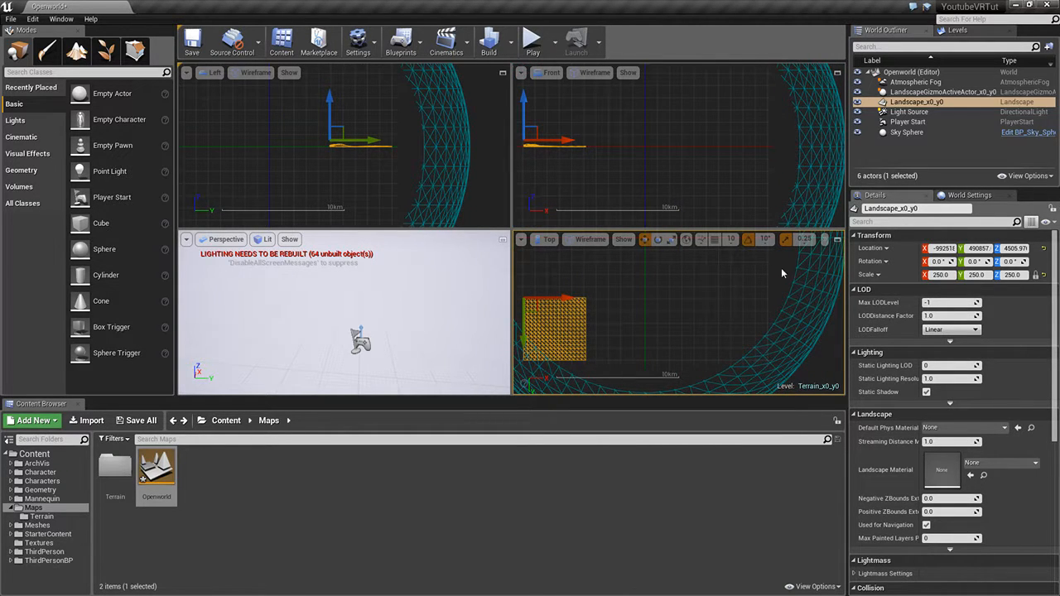
Step: Make the Persistent Level current and add a Lightmass Importance Volume with its location reset to 0, 0, 0
{"action": "left_click", "coordinate": [952, 30]}
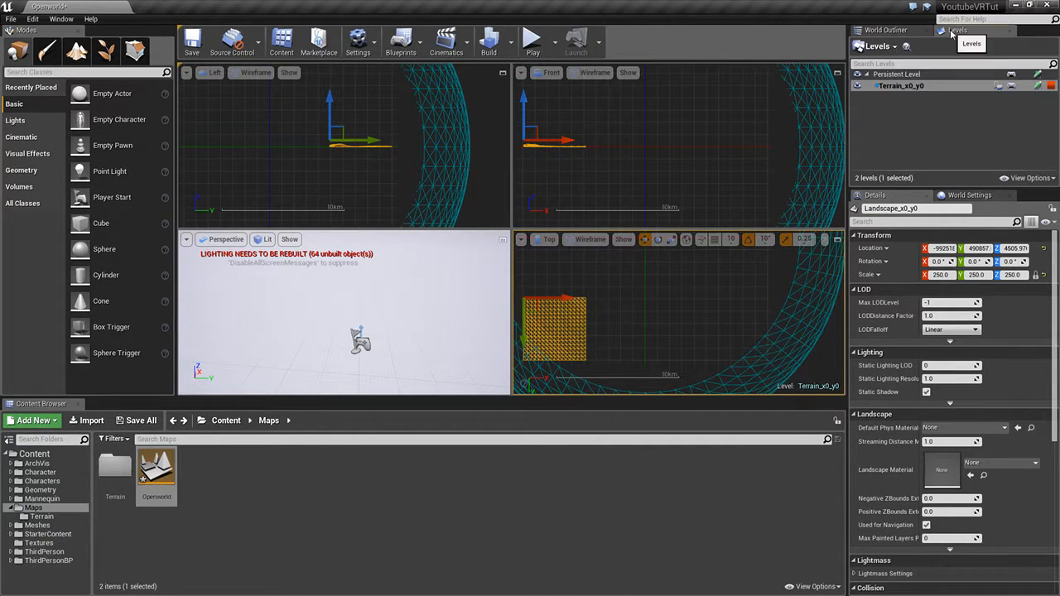
{"action": "double_click", "coordinate": [914, 74]}
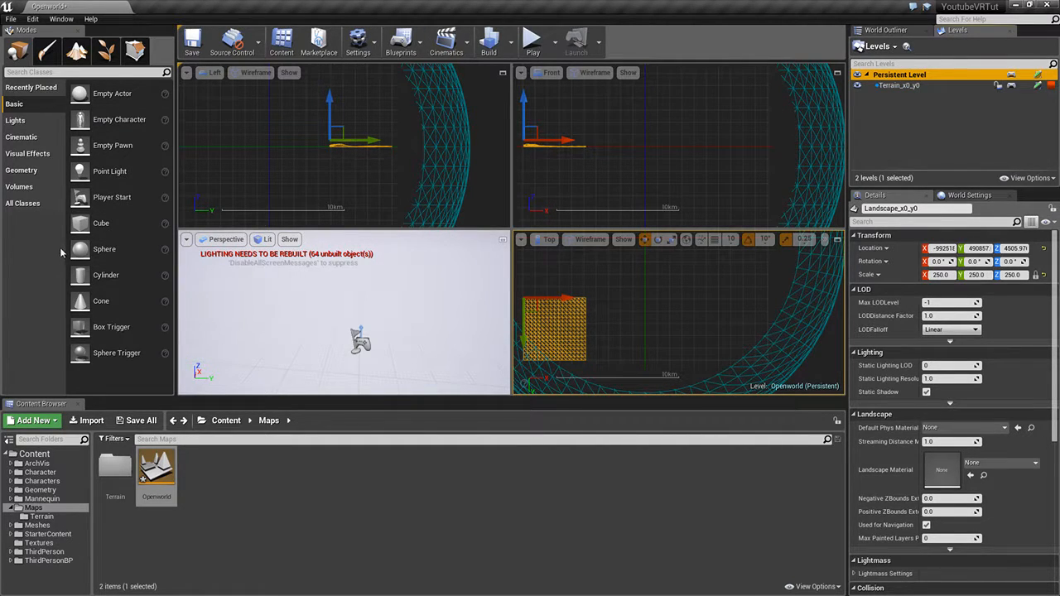
{"action": "left_click", "coordinate": [20, 187]}
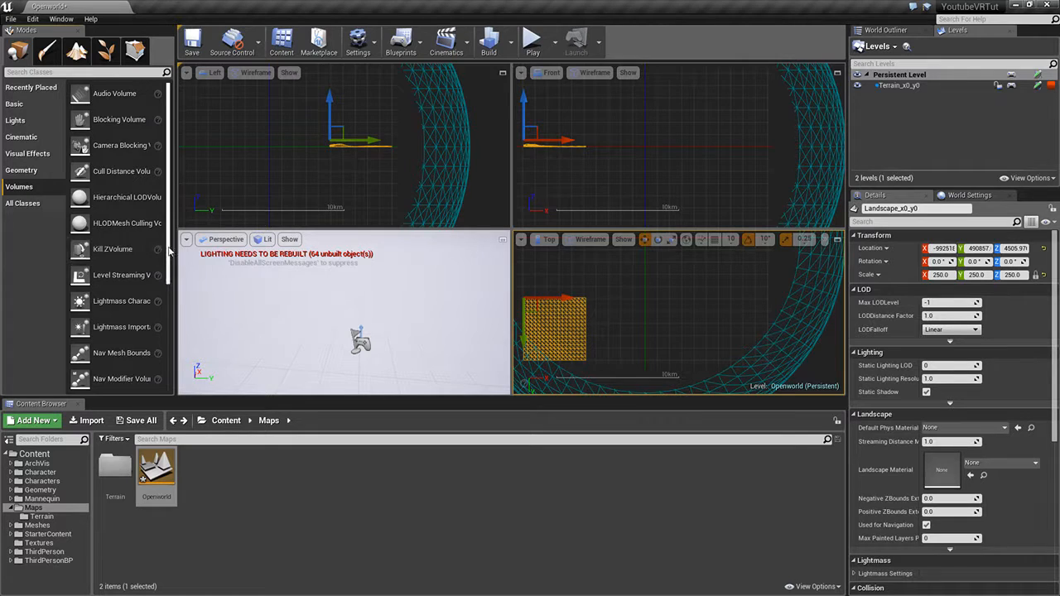
{"action": "left_click_drag", "start_coordinate": [170, 255], "coordinate": [171, 372]}
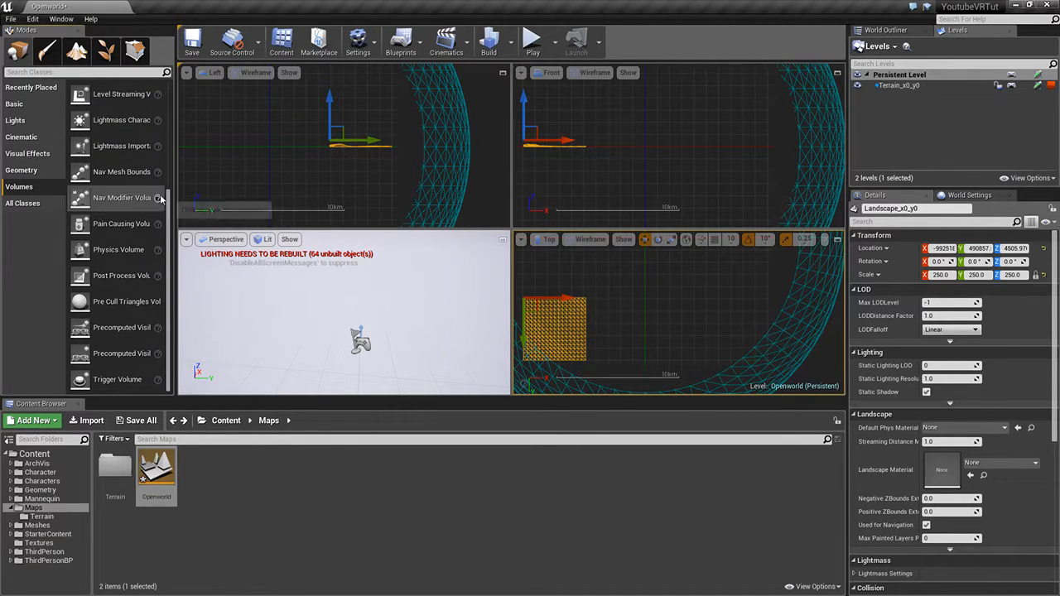
{"action": "left_click_drag", "start_coordinate": [172, 166], "coordinate": [219, 160]}
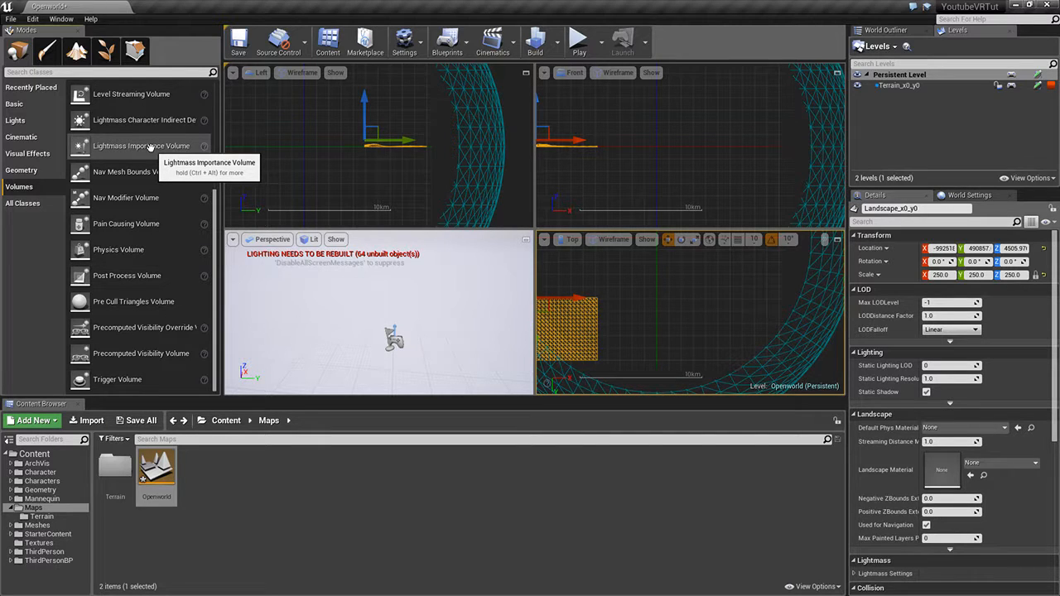
{"action": "left_click_drag", "start_coordinate": [141, 145], "coordinate": [400, 340]}
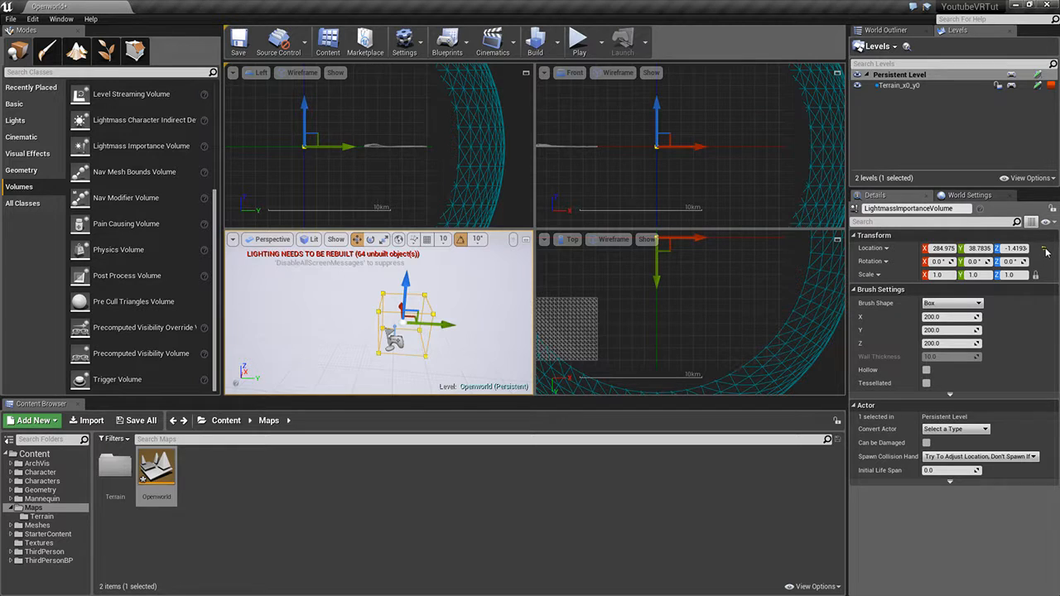
{"action": "left_click", "coordinate": [1044, 250]}
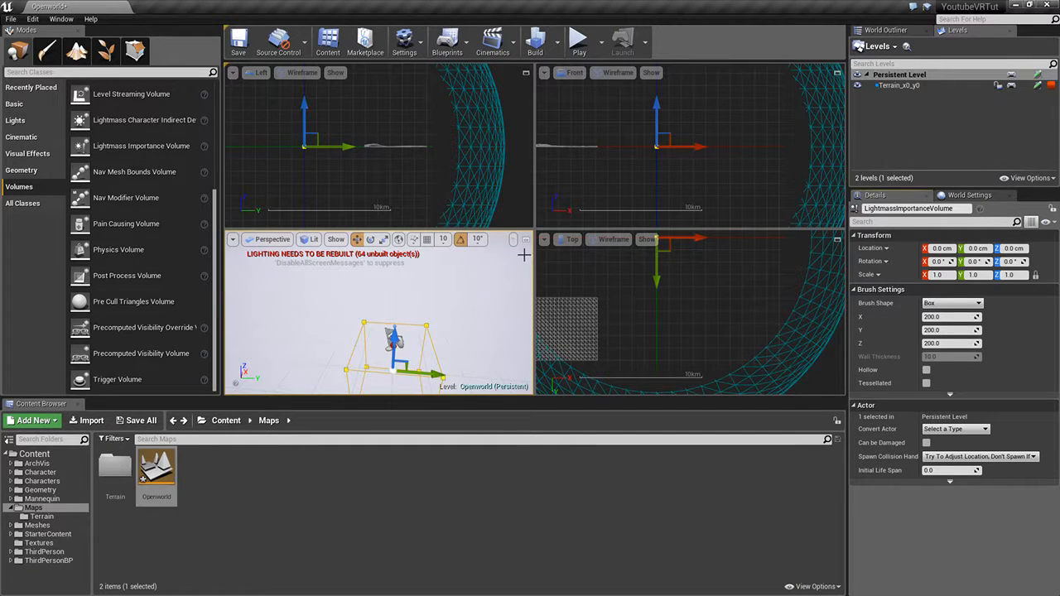
Step: Scale the Lightmass Importance Volume uniformly to 10000 on X, Y and Z, with the Top view maximized
{"action": "left_click", "coordinate": [837, 240]}
{"action": "scroll", "coordinate": [629, 199], "scroll_direction": "down", "scroll_amount": 2}
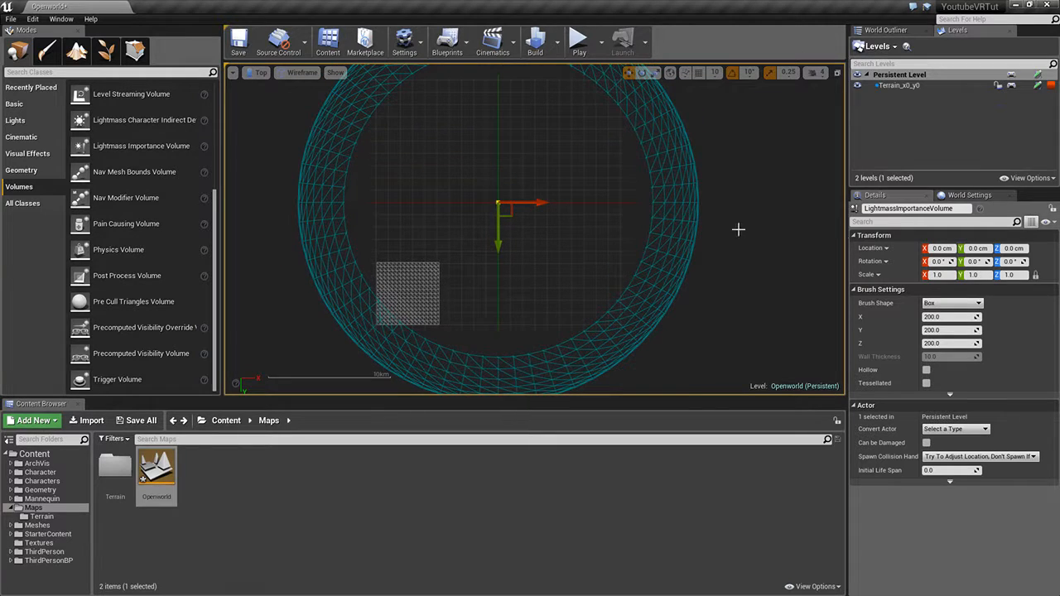
{"action": "left_click", "coordinate": [937, 274]}
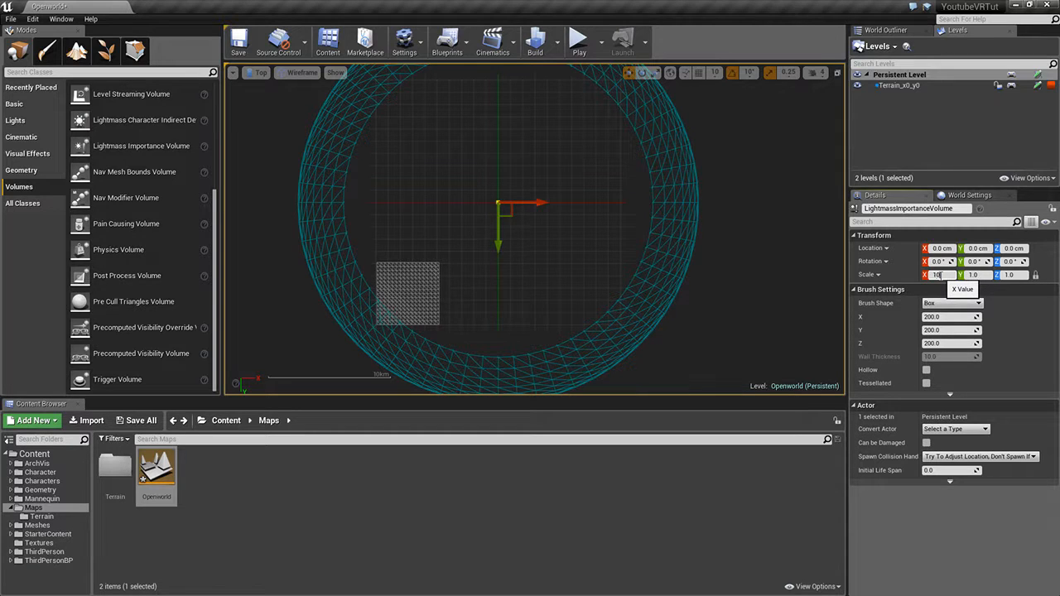
{"action": "key", "text": "Return"}
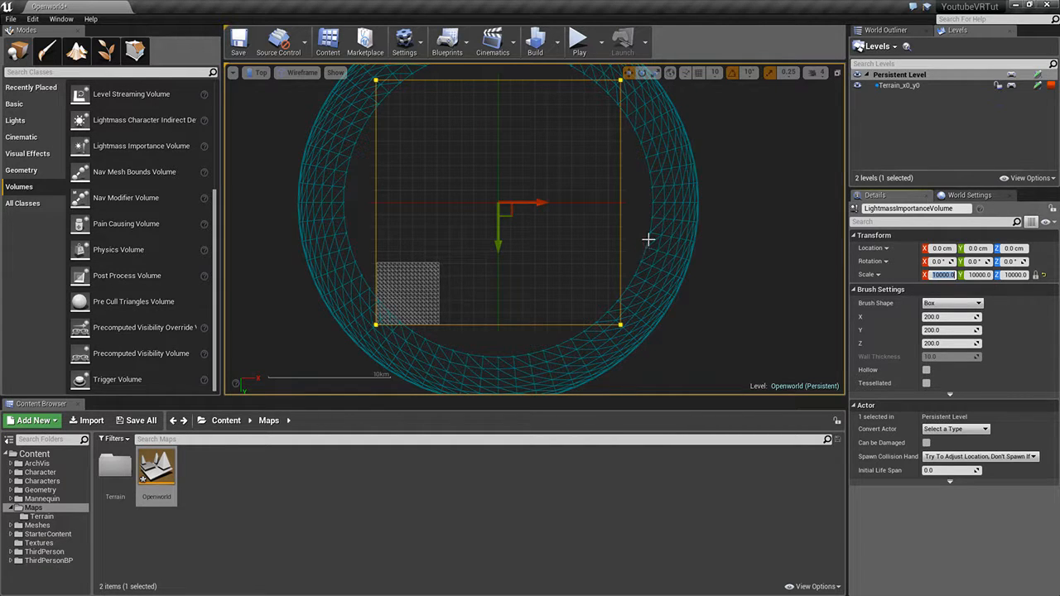
Step: Restore the four-view layout and set only the Lightmass Importance Volume's Z scale to 2500
{"action": "left_click", "coordinate": [933, 276]}
{"action": "left_click", "coordinate": [836, 73]}
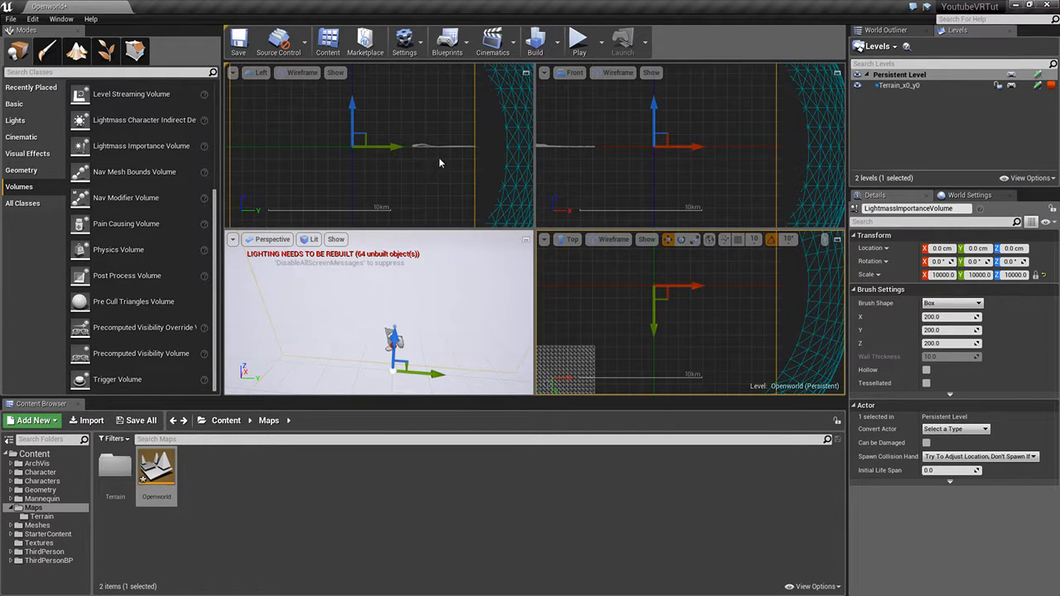
{"action": "left_click", "coordinate": [1016, 274]}
{"action": "type", "text": "25"}
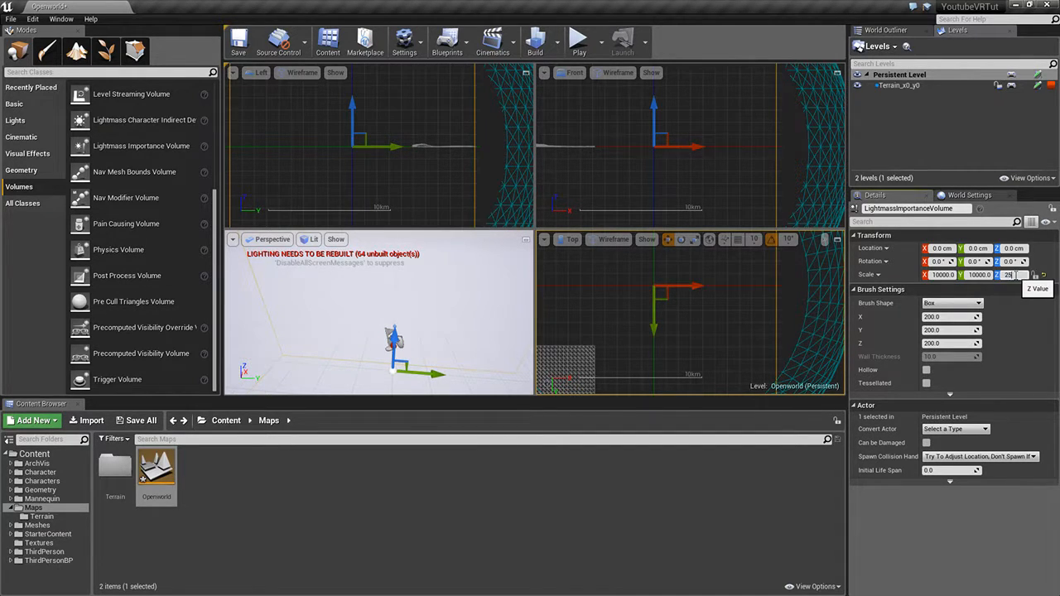
{"action": "type", "text": "00"}
{"action": "key", "text": "Return"}
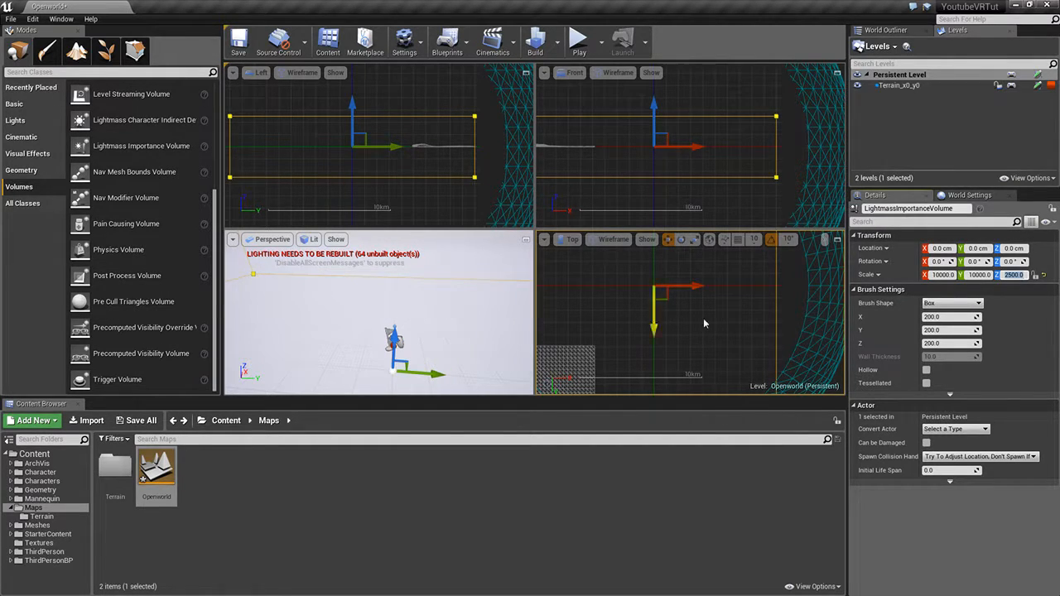
Step: Show the World Settings and inspect the lightmass volume and terrain tile in a maximized Perspective view
{"action": "left_click", "coordinate": [974, 199]}
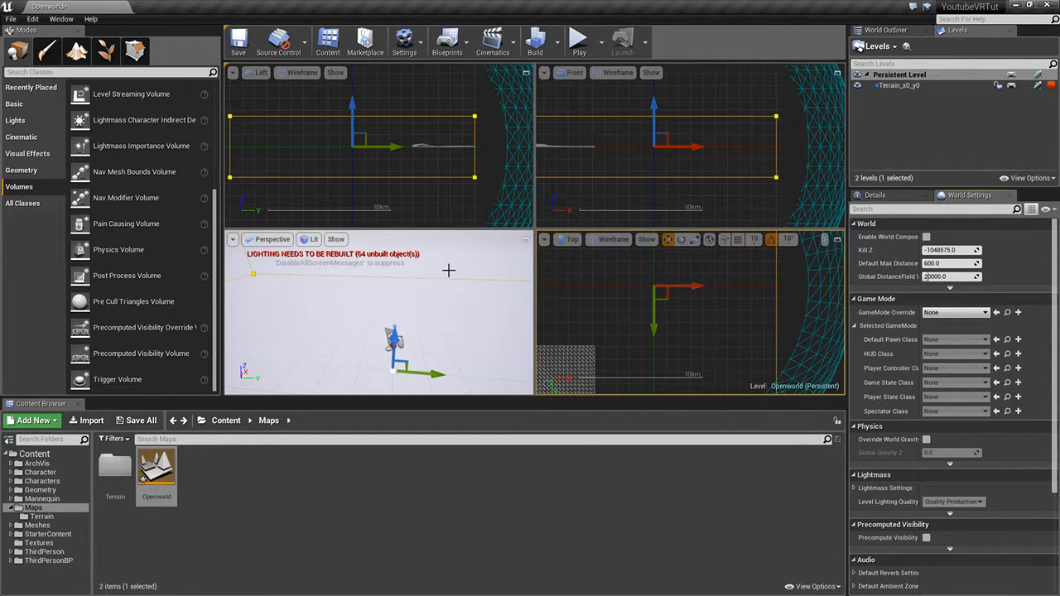
{"action": "left_click", "coordinate": [524, 238]}
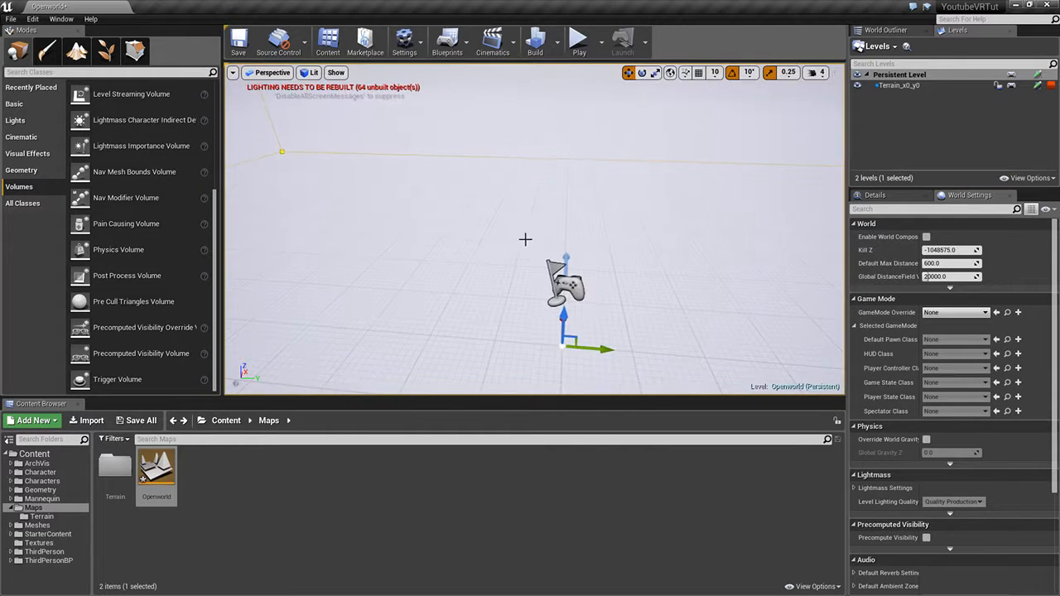
{"action": "right_click_drag", "start_coordinate": [525, 239], "coordinate": [376, 158]}
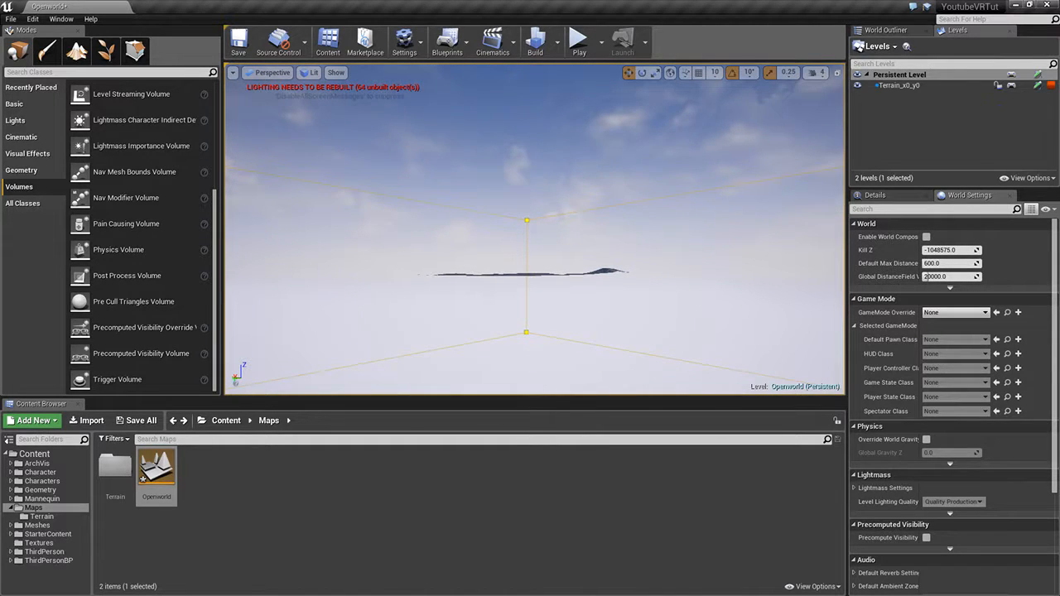
Step: Set the viewport camera speed to 8 and fly down to the terrain tile to examine its surface and seams up close
{"action": "left_click", "coordinate": [816, 72]}
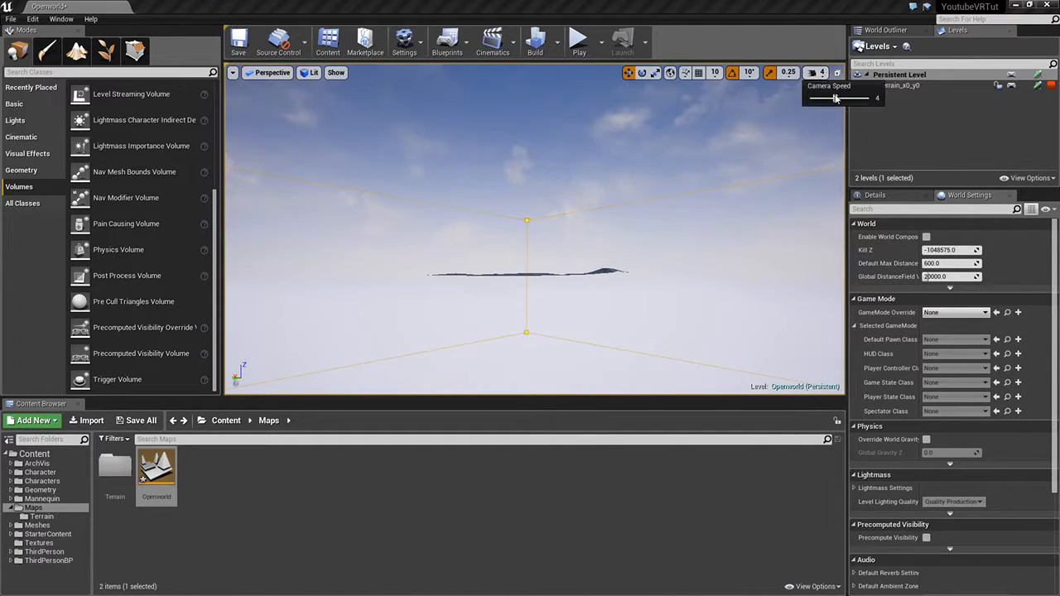
{"action": "left_click_drag", "start_coordinate": [835, 98], "coordinate": [869, 97]}
{"action": "mouse_move", "coordinate": [671, 216]}
{"action": "right_mouse_down"}
{"action": "mouse_move", "coordinate": [632, 245]}
{"action": "mouse_move", "coordinate": [630, 303]}
{"action": "mouse_move", "coordinate": [671, 209]}
{"action": "right_mouse_up"}
{"action": "key", "text": "e"}
{"action": "key", "text": "w"}
{"action": "key", "text": "w"}
{"action": "key", "text": "w"}
{"action": "key", "text": "w"}
{"action": "key", "text": "w"}
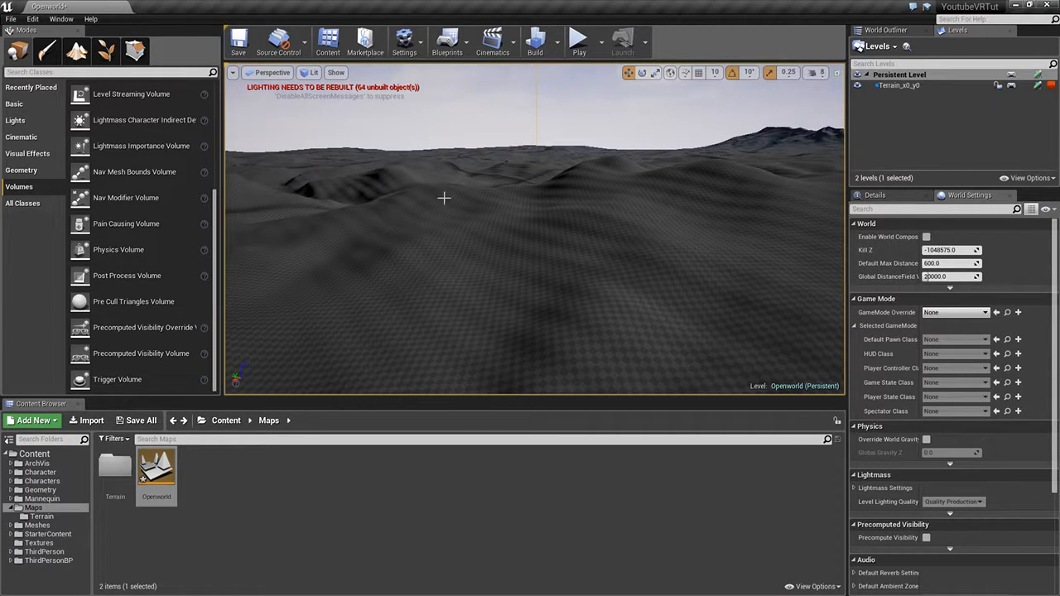
{"action": "right_click_drag", "start_coordinate": [509, 232], "coordinate": [537, 319]}
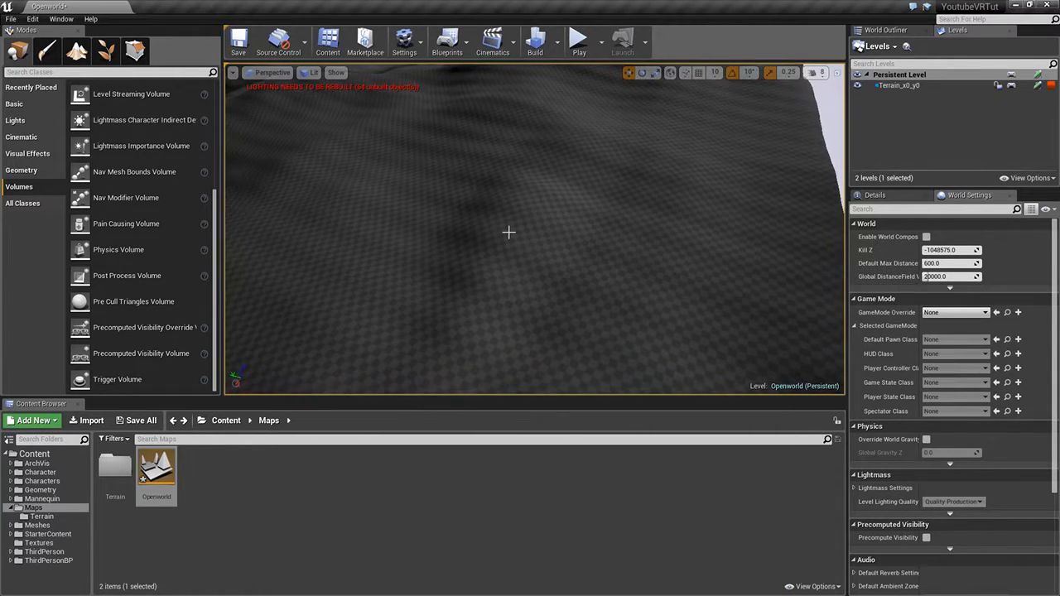
{"action": "right_click_drag", "start_coordinate": [509, 231], "coordinate": [582, 260]}
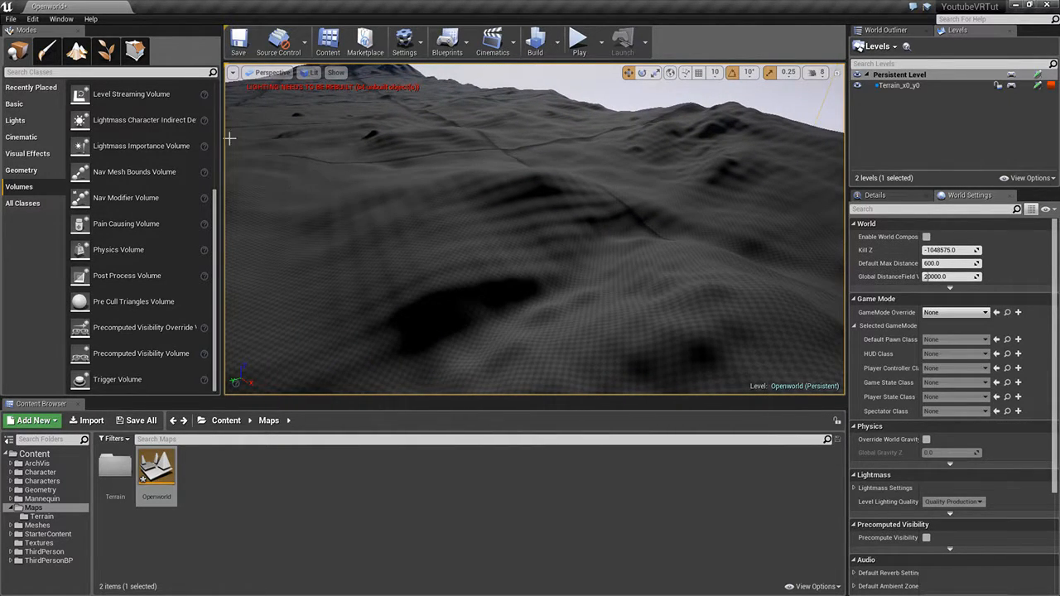
Step: Switch to landscape sculpting with the Smooth tool at strength 0.03 and brush the slope beside the dark hollow
{"action": "left_click", "coordinate": [77, 51]}
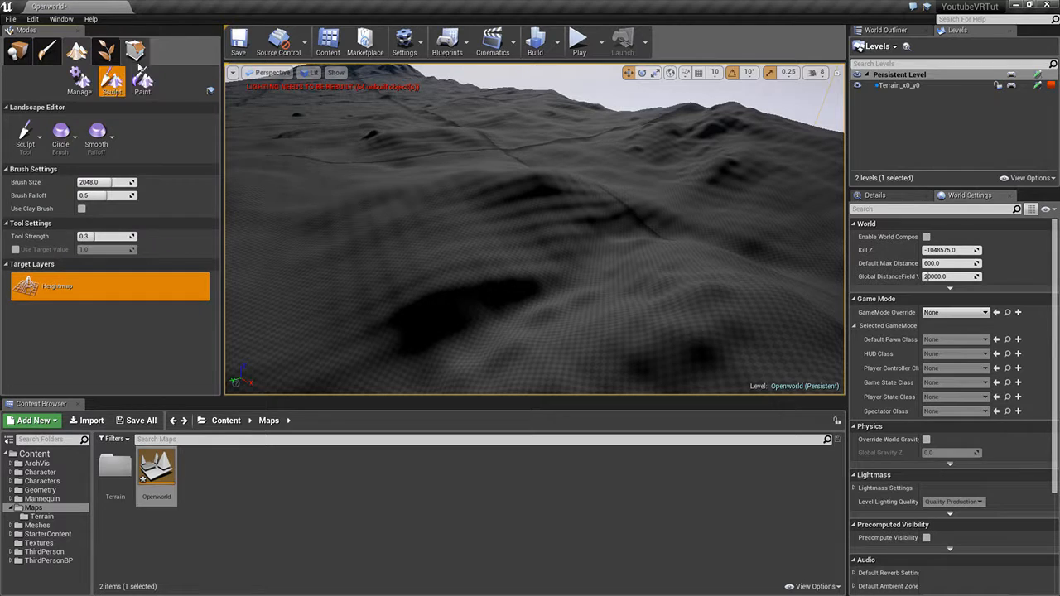
{"action": "left_click", "coordinate": [37, 143]}
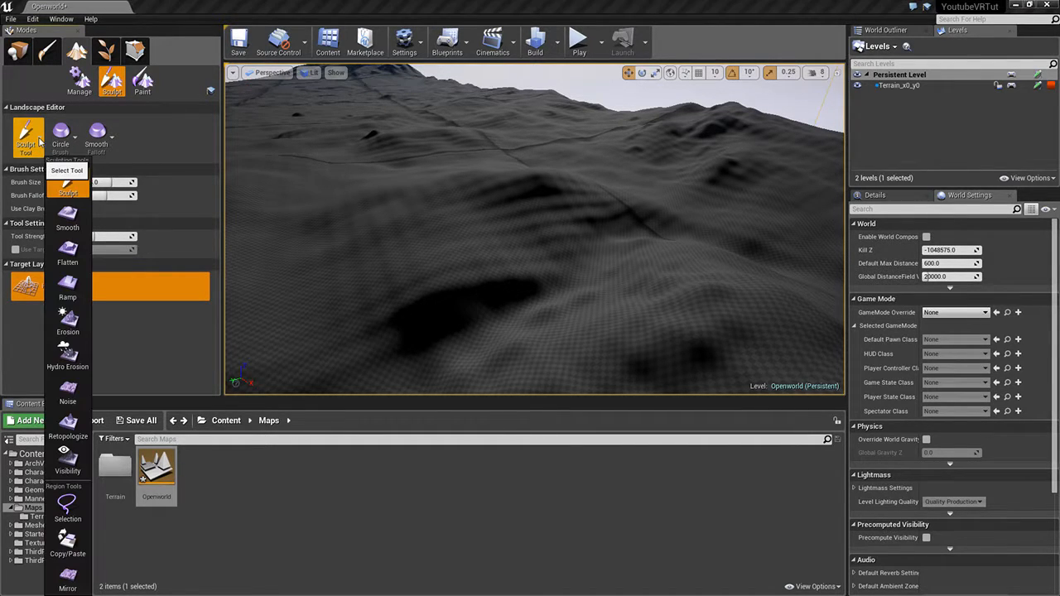
{"action": "left_click", "coordinate": [64, 216]}
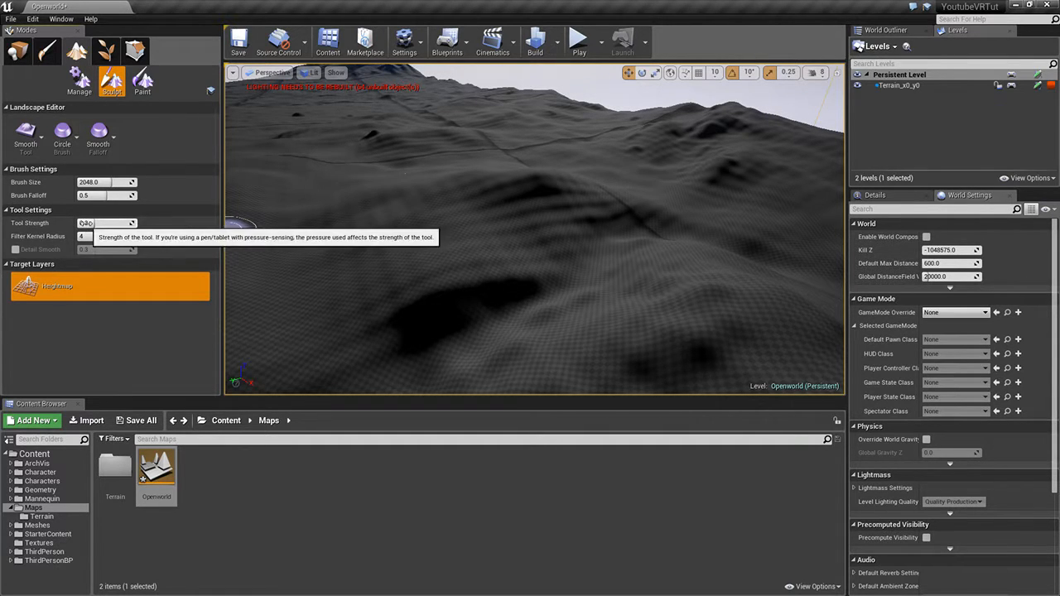
{"action": "left_click", "coordinate": [103, 223]}
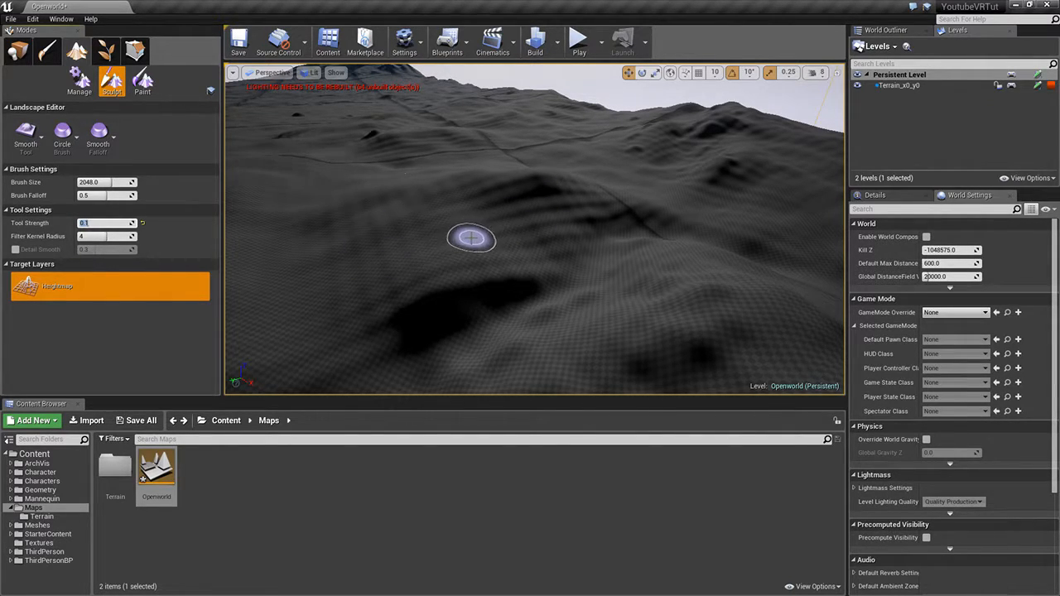
{"action": "mouse_move", "coordinate": [473, 240]}
{"action": "right_mouse_down"}
{"action": "mouse_move", "coordinate": [497, 232]}
{"action": "mouse_move", "coordinate": [361, 236]}
{"action": "mouse_move", "coordinate": [469, 243]}
{"action": "right_mouse_up"}
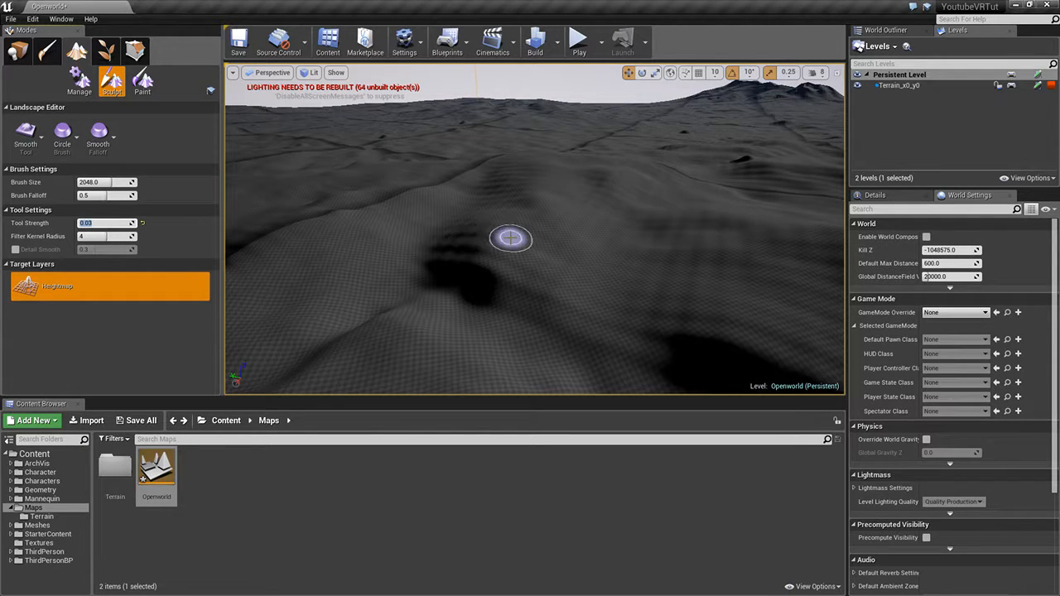
{"action": "mouse_move", "coordinate": [536, 259]}
{"action": "left_mouse_down"}
{"action": "mouse_move", "coordinate": [454, 239]}
{"action": "mouse_move", "coordinate": [509, 254]}
{"action": "mouse_move", "coordinate": [452, 243]}
{"action": "mouse_move", "coordinate": [476, 255]}
{"action": "mouse_move", "coordinate": [508, 248]}
{"action": "mouse_move", "coordinate": [450, 241]}
{"action": "mouse_move", "coordinate": [447, 230]}
{"action": "mouse_move", "coordinate": [569, 246]}
{"action": "left_mouse_up"}
Step: Make Terrain_x0_y0 the current level and smooth the ridge above the dark hollow with a tool strength of 0.1
{"action": "left_click", "coordinate": [899, 85]}
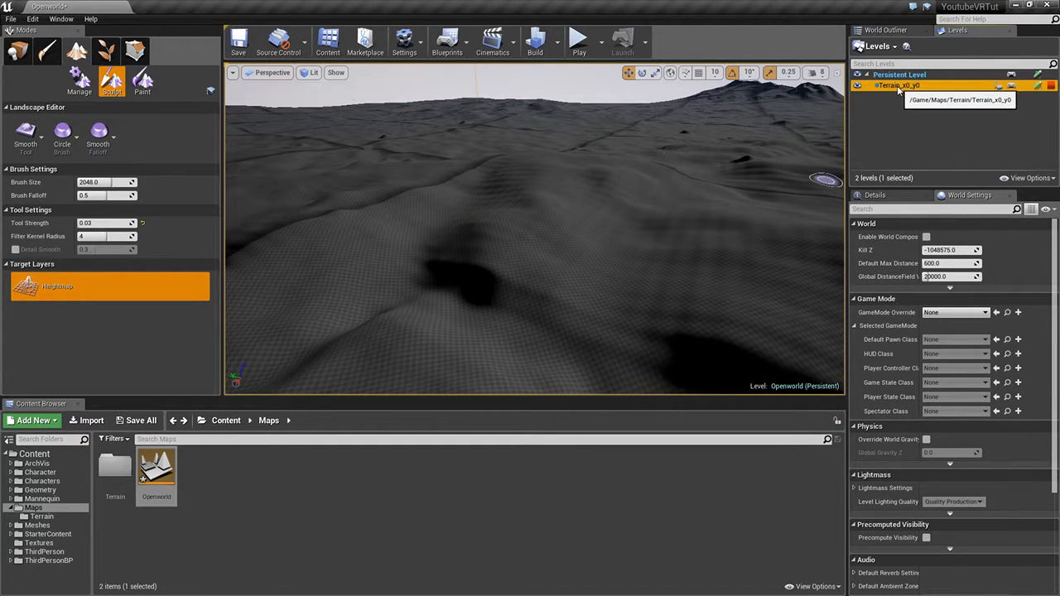
{"action": "double_click", "coordinate": [898, 85]}
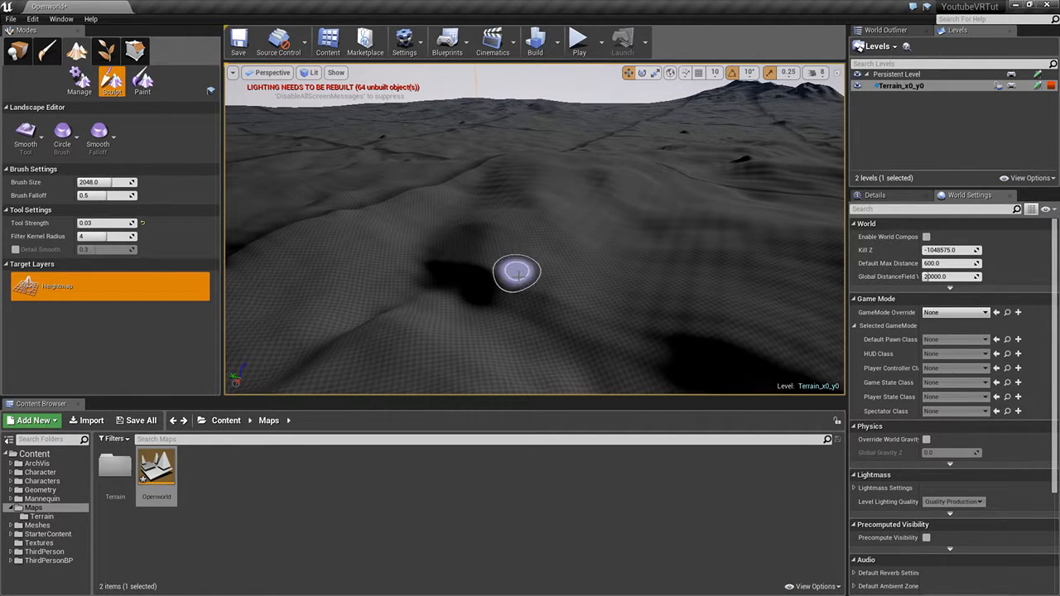
{"action": "left_click", "coordinate": [95, 222]}
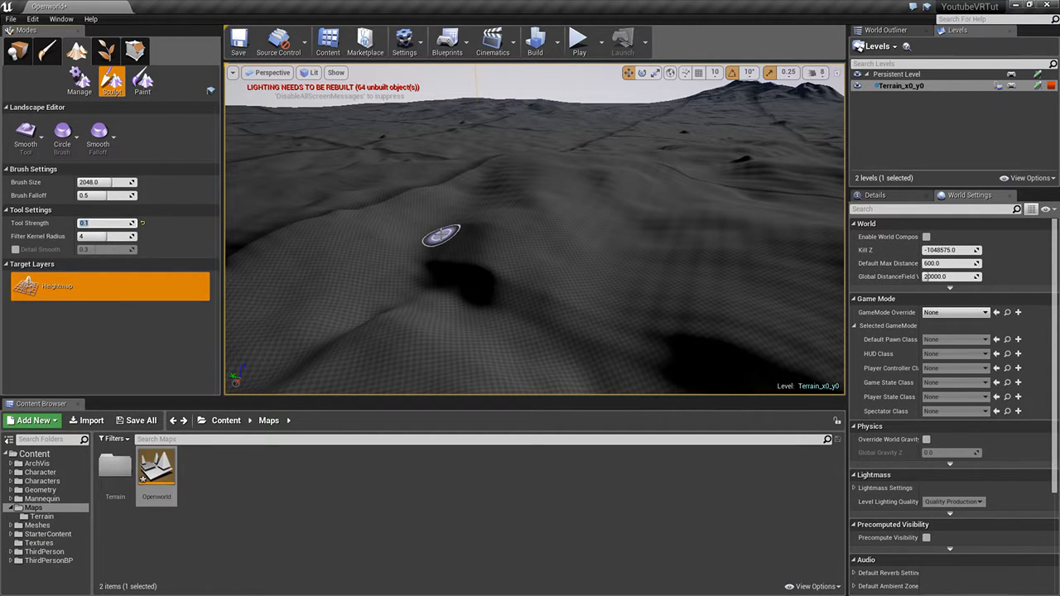
{"action": "mouse_move", "coordinate": [445, 236]}
{"action": "left_mouse_down"}
{"action": "mouse_move", "coordinate": [485, 228]}
{"action": "mouse_move", "coordinate": [520, 256]}
{"action": "mouse_move", "coordinate": [554, 215]}
{"action": "mouse_move", "coordinate": [570, 277]}
{"action": "mouse_move", "coordinate": [589, 289]}
{"action": "mouse_move", "coordinate": [640, 231]}
{"action": "mouse_move", "coordinate": [634, 305]}
{"action": "mouse_move", "coordinate": [648, 265]}
{"action": "mouse_move", "coordinate": [653, 293]}
{"action": "mouse_move", "coordinate": [688, 258]}
{"action": "mouse_move", "coordinate": [639, 309]}
{"action": "mouse_move", "coordinate": [626, 263]}
{"action": "mouse_move", "coordinate": [605, 305]}
{"action": "mouse_move", "coordinate": [548, 201]}
{"action": "left_mouse_up"}
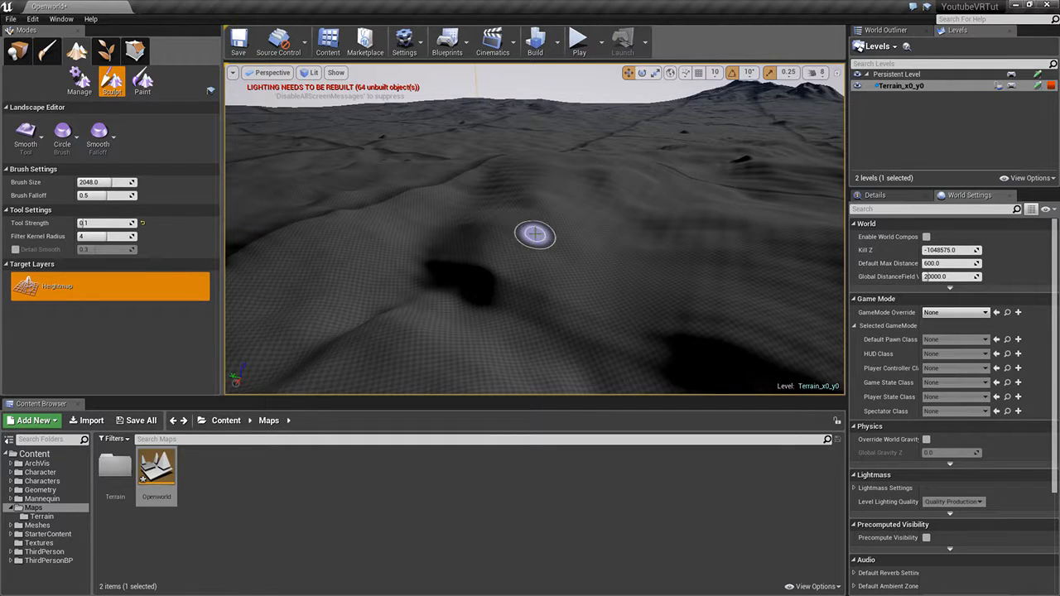
Step: Smooth the tile's slope with a brush size of about 3387 and falloff 0, and return to Place mode
{"action": "mouse_move", "coordinate": [106, 182]}
{"action": "left_mouse_down"}
{"action": "mouse_move", "coordinate": [129, 182]}
{"action": "mouse_move", "coordinate": [123, 196]}
{"action": "mouse_move", "coordinate": [83, 196]}
{"action": "left_mouse_up"}
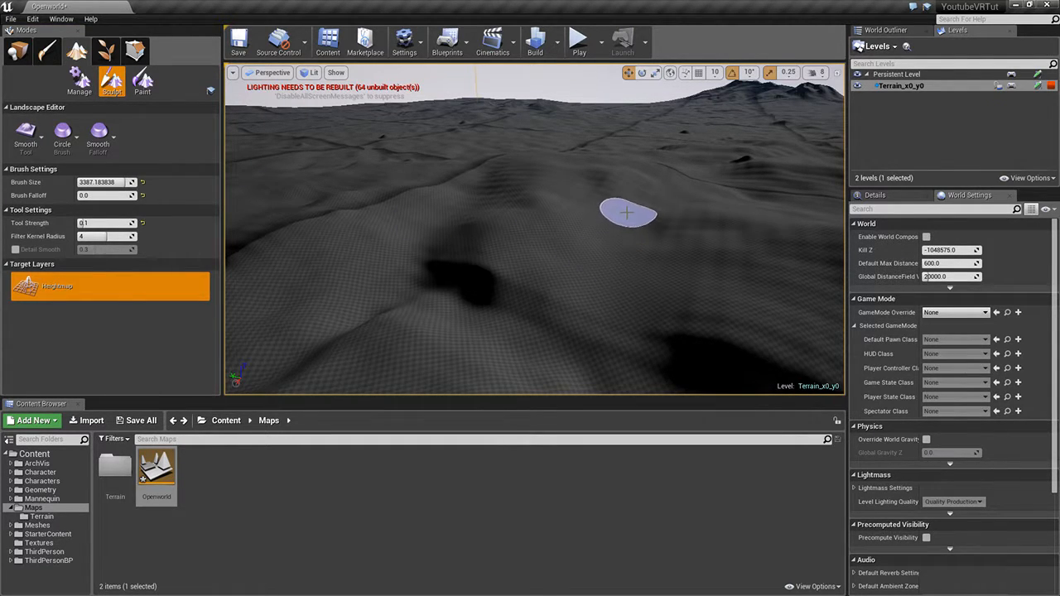
{"action": "left_click_drag", "start_coordinate": [626, 215], "coordinate": [611, 270]}
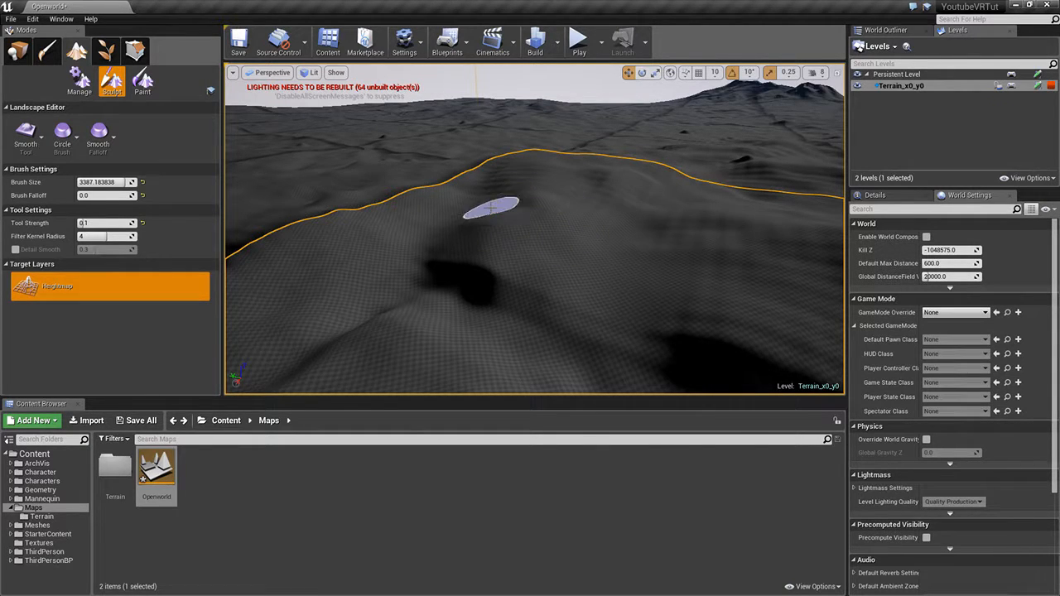
{"action": "mouse_move", "coordinate": [487, 216]}
{"action": "right_mouse_down"}
{"action": "mouse_move", "coordinate": [539, 248]}
{"action": "mouse_move", "coordinate": [550, 243]}
{"action": "right_mouse_up"}
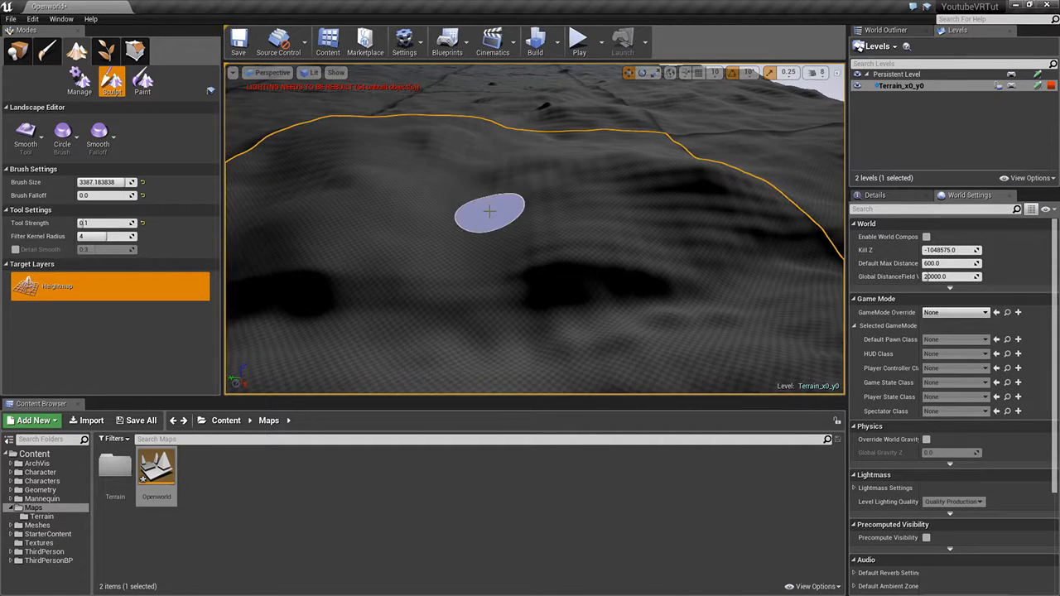
{"action": "right_click_drag", "start_coordinate": [490, 213], "coordinate": [398, 217]}
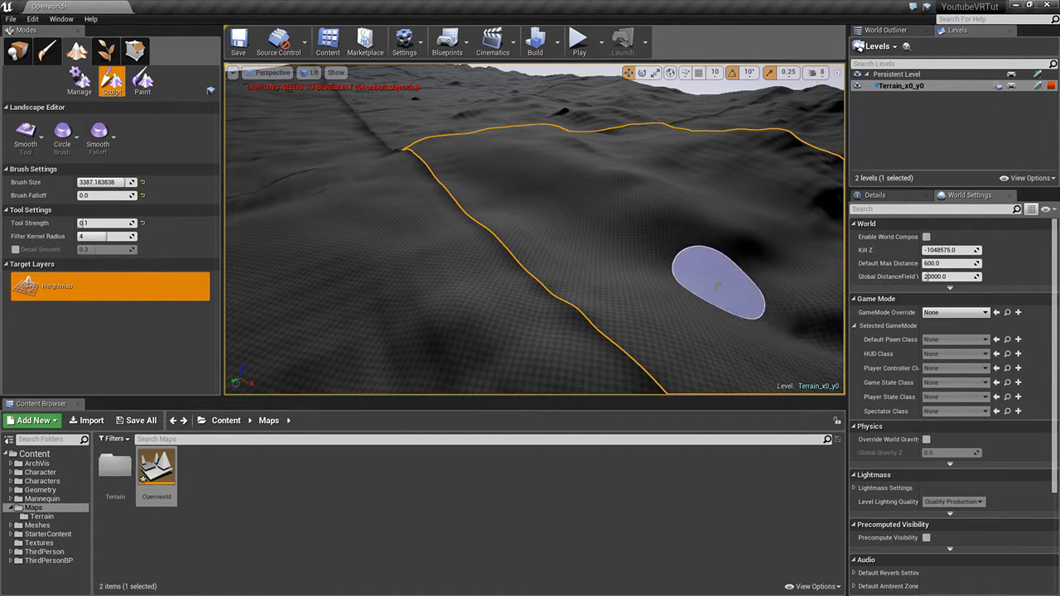
{"action": "right_click_drag", "start_coordinate": [635, 300], "coordinate": [799, 302]}
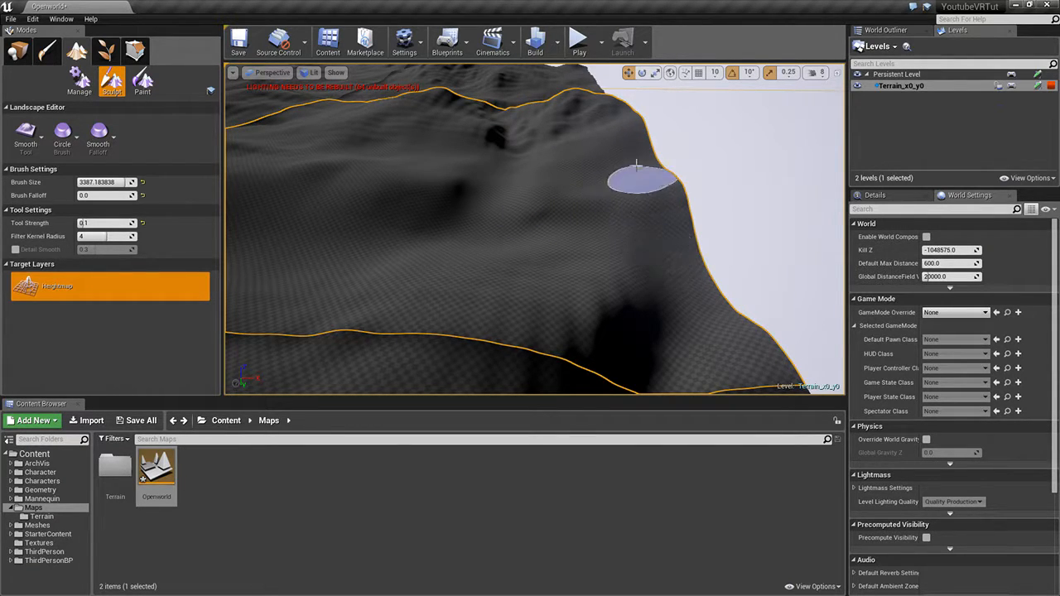
{"action": "right_click_drag", "start_coordinate": [618, 176], "coordinate": [592, 177]}
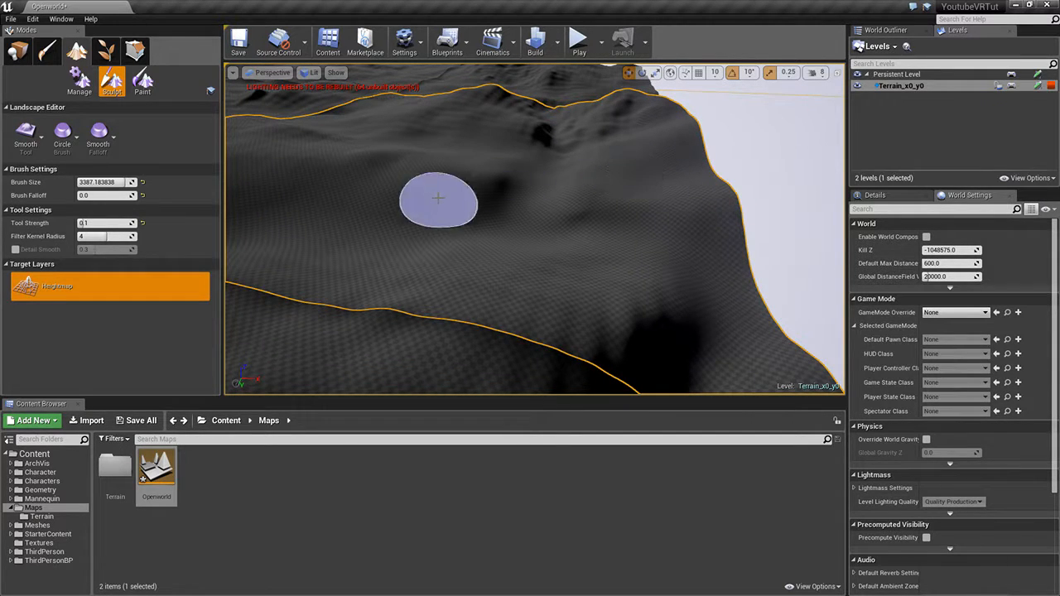
{"action": "left_click", "coordinate": [24, 50]}
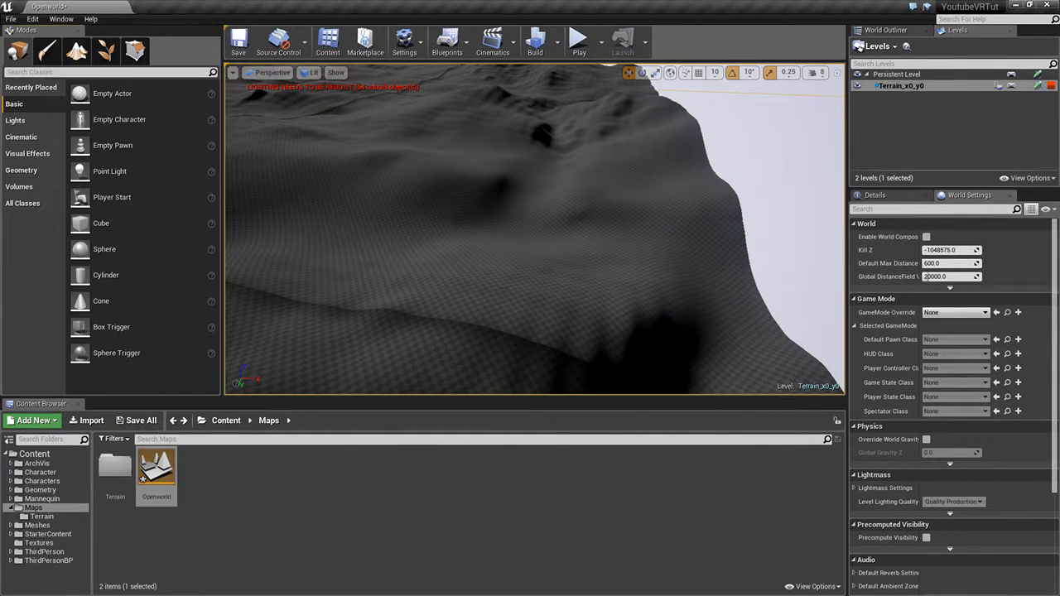
Step: Make the Persistent Level current and add the existing Terrain_x0_y1 level from Maps/Terrain as a sublevel
{"action": "mouse_move", "coordinate": [380, 158]}
{"action": "right_mouse_down"}
{"action": "mouse_move", "coordinate": [331, 170]}
{"action": "mouse_move", "coordinate": [406, 158]}
{"action": "mouse_move", "coordinate": [364, 145]}
{"action": "mouse_move", "coordinate": [430, 191]}
{"action": "mouse_move", "coordinate": [376, 172]}
{"action": "mouse_move", "coordinate": [383, 150]}
{"action": "right_mouse_up"}
{"action": "key", "text": "s"}
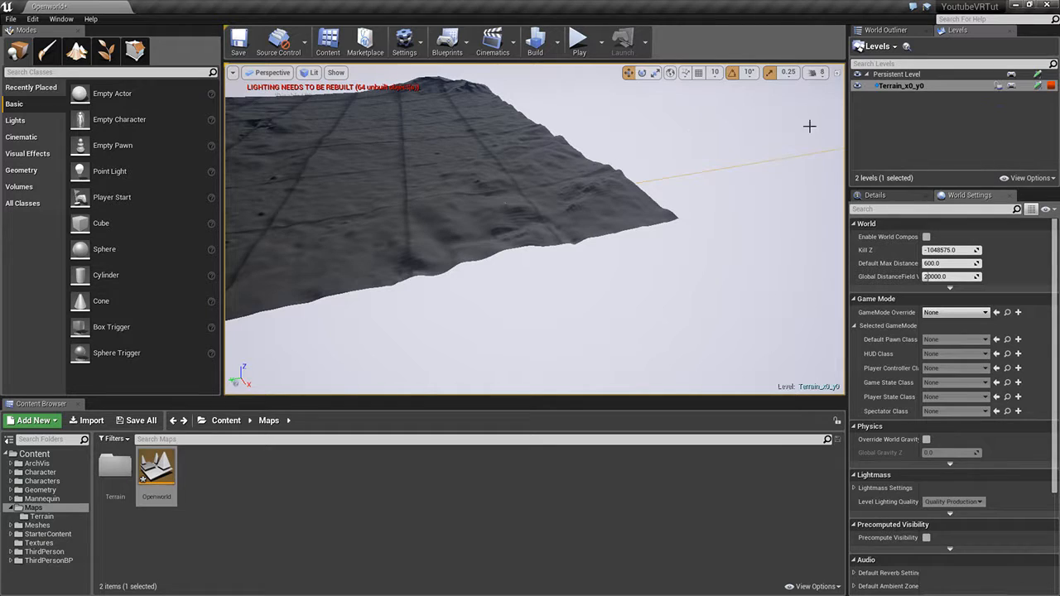
{"action": "left_click", "coordinate": [910, 74]}
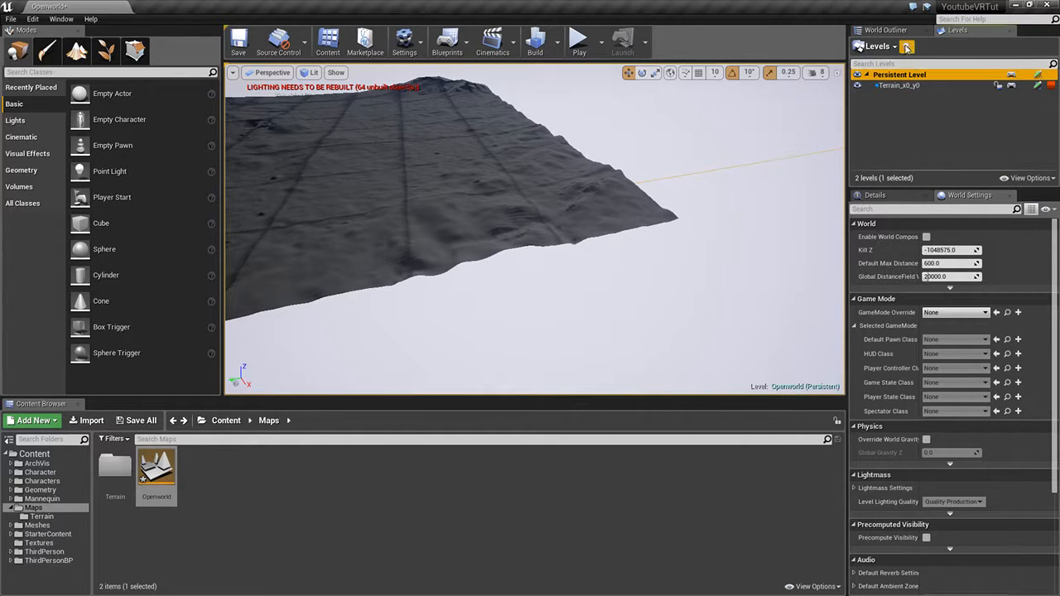
{"action": "left_click", "coordinate": [898, 47]}
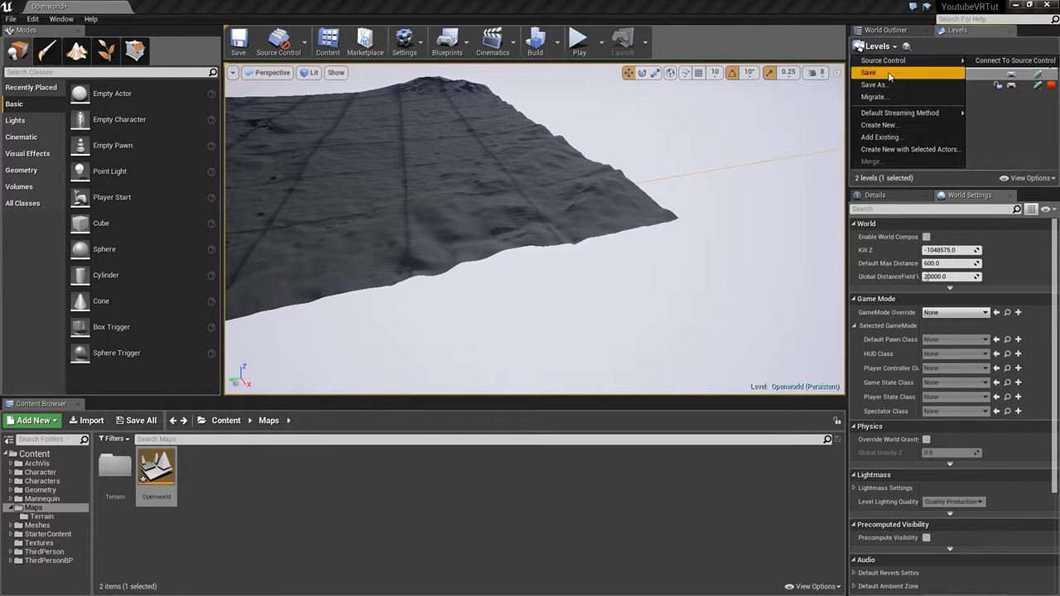
{"action": "left_click", "coordinate": [889, 136]}
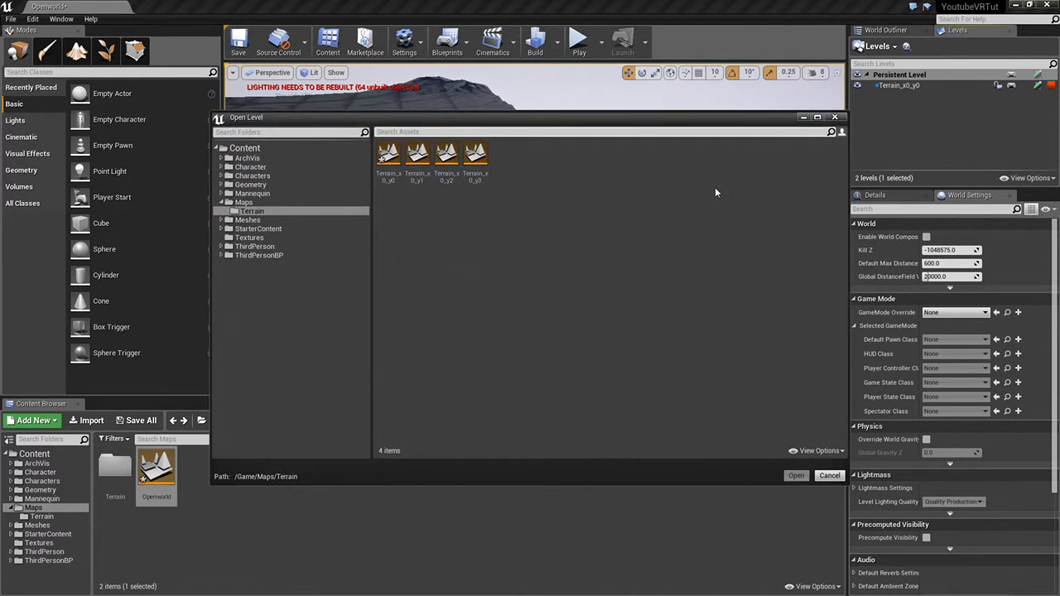
{"action": "left_click", "coordinate": [419, 174]}
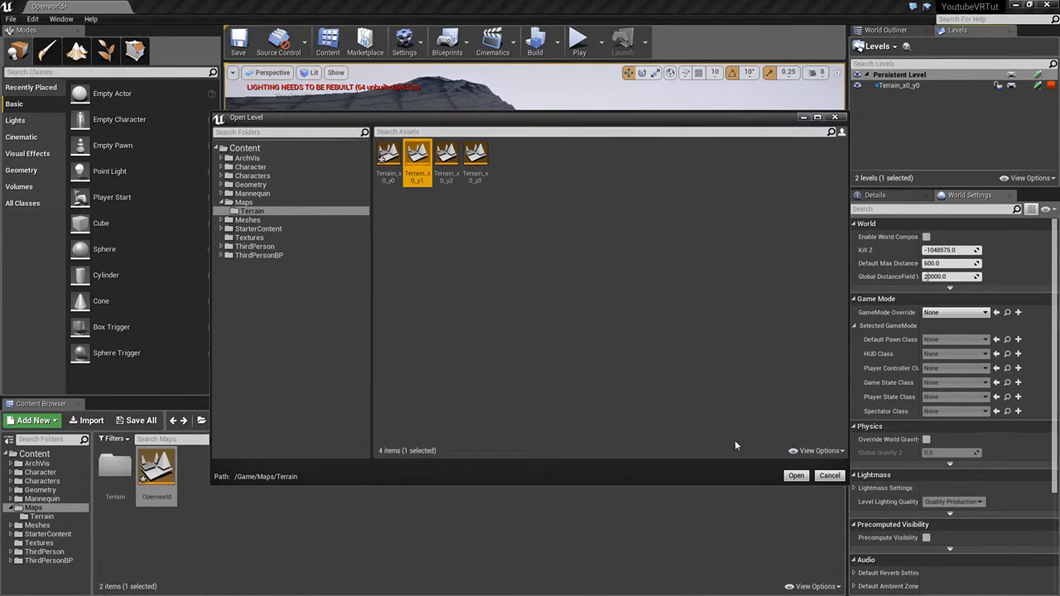
{"action": "left_click", "coordinate": [794, 476]}
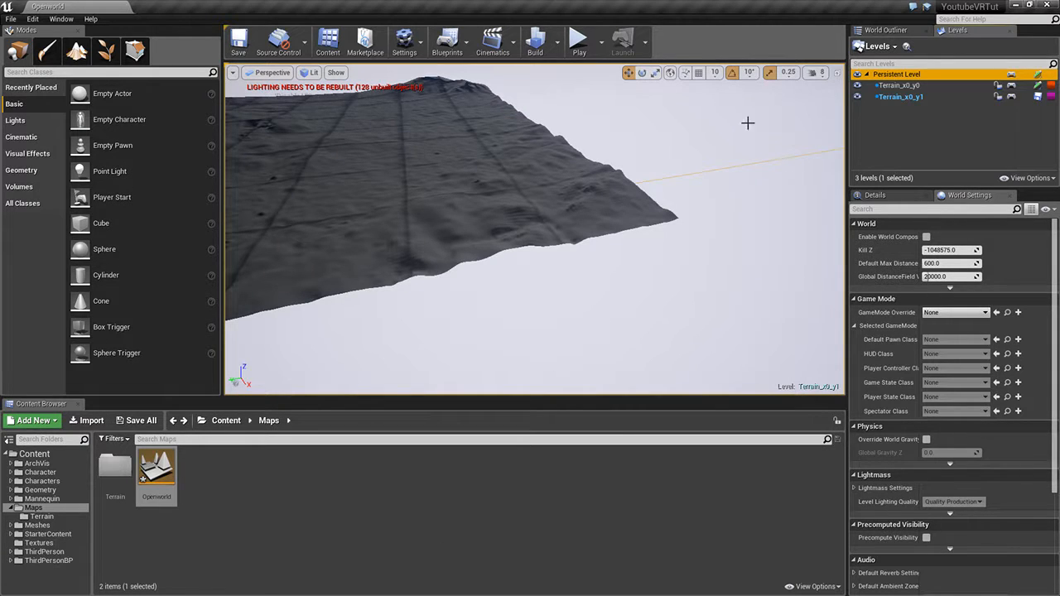
Step: Maximize the Top view and display it in Lit mode
{"action": "left_click", "coordinate": [835, 73]}
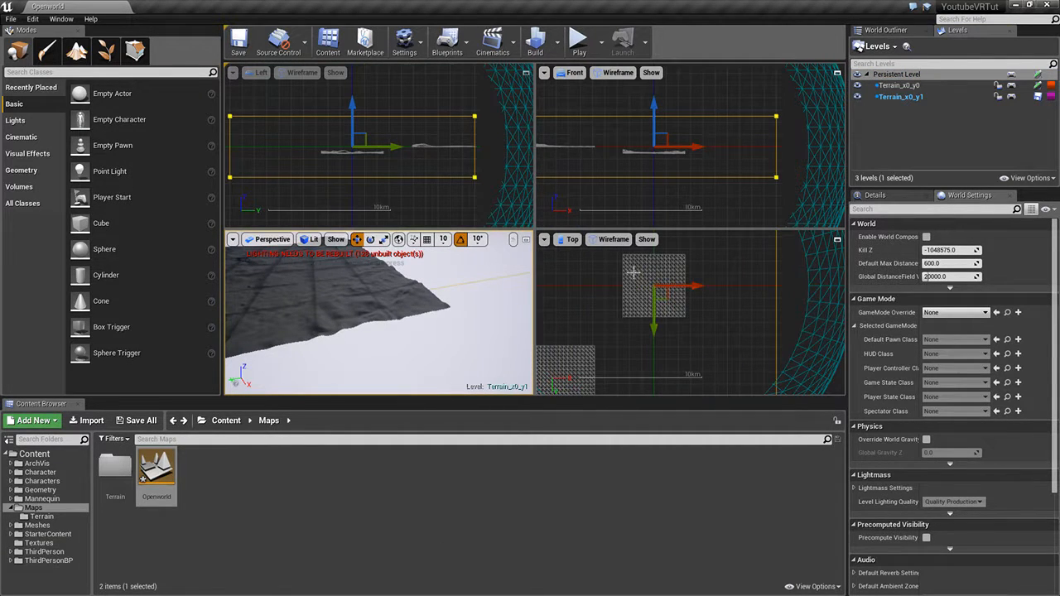
{"action": "left_click", "coordinate": [837, 240]}
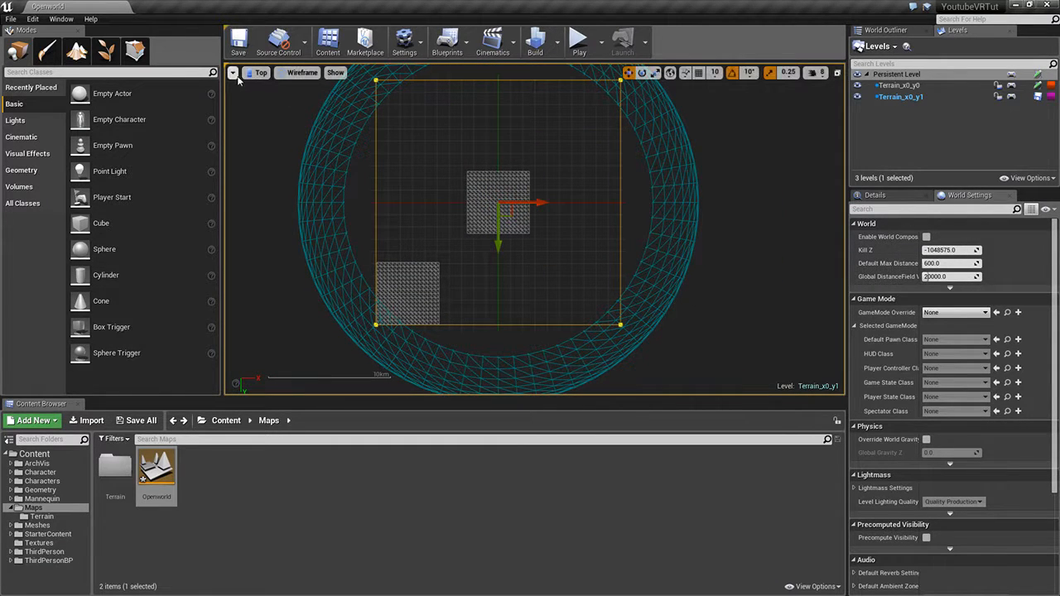
{"action": "left_click", "coordinate": [282, 73]}
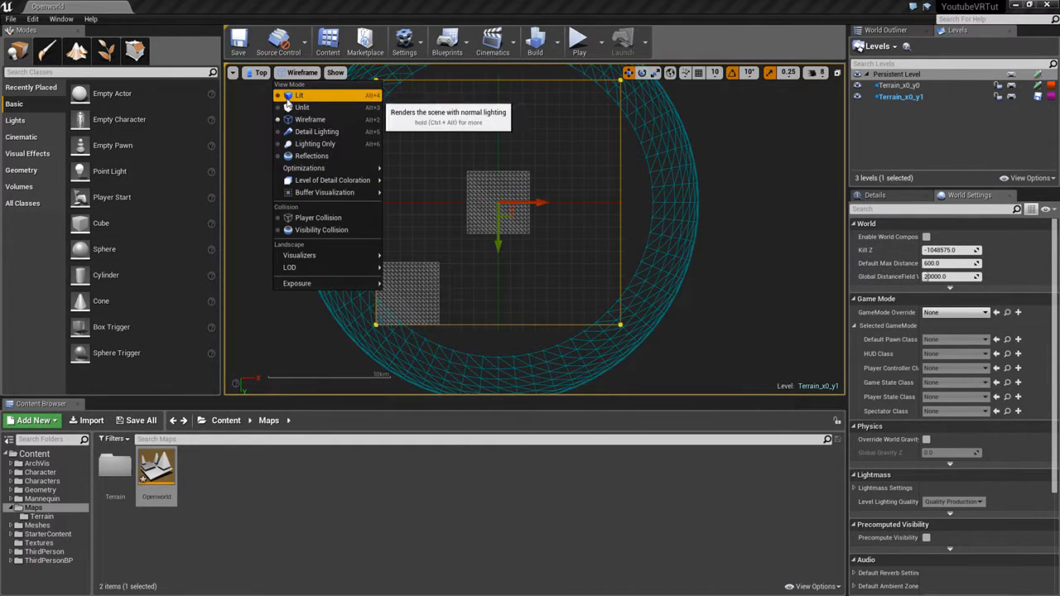
{"action": "left_click", "coordinate": [286, 95]}
{"action": "scroll", "coordinate": [502, 224], "scroll_direction": "up", "scroll_amount": 2}
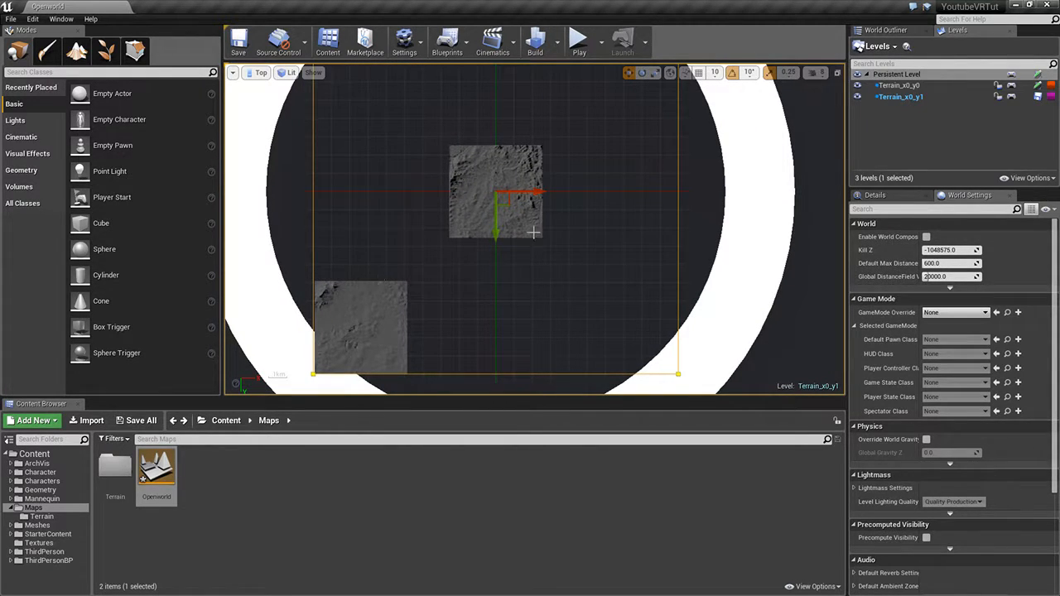
Step: Select Landscape_x0_y1 and move it directly above the corner tile, flush with the edge of the Lightmass Importance Volume
{"action": "left_click_drag", "start_coordinate": [508, 204], "coordinate": [461, 203]}
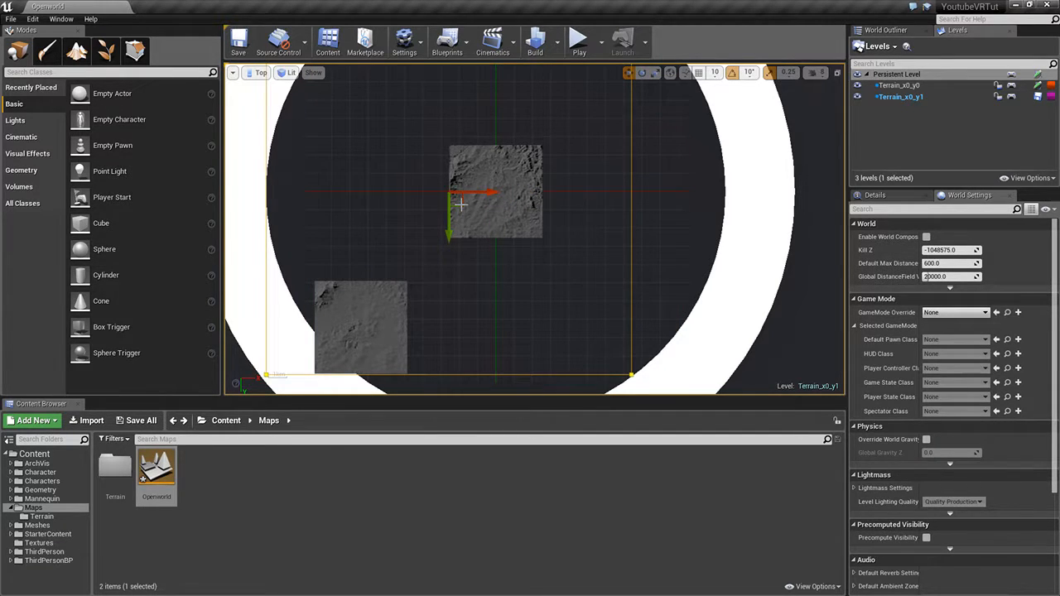
{"action": "key", "text": "ctrl+z"}
{"action": "left_click", "coordinate": [882, 98]}
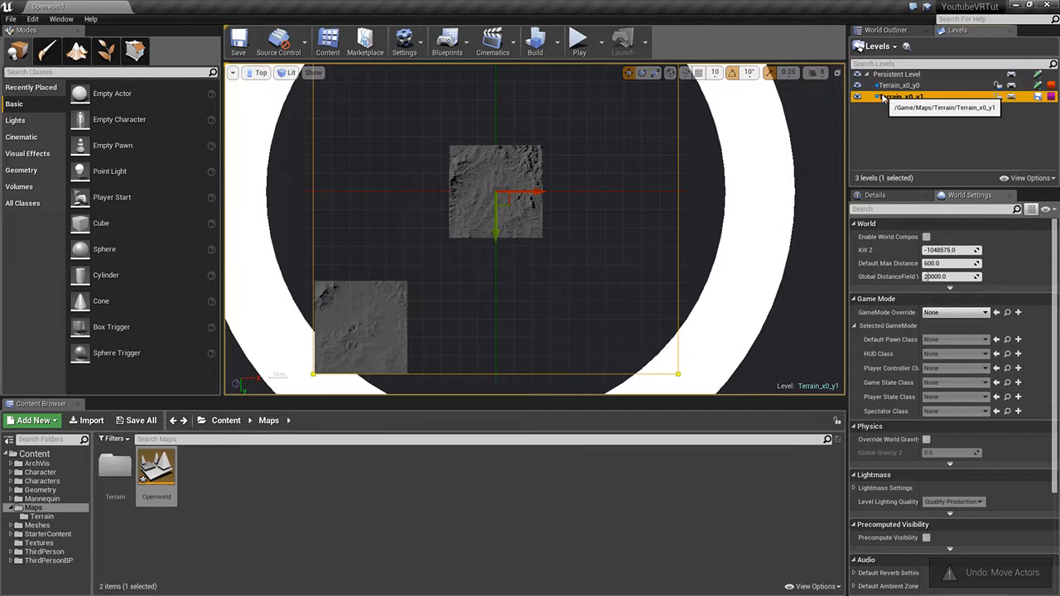
{"action": "left_click", "coordinate": [885, 30]}
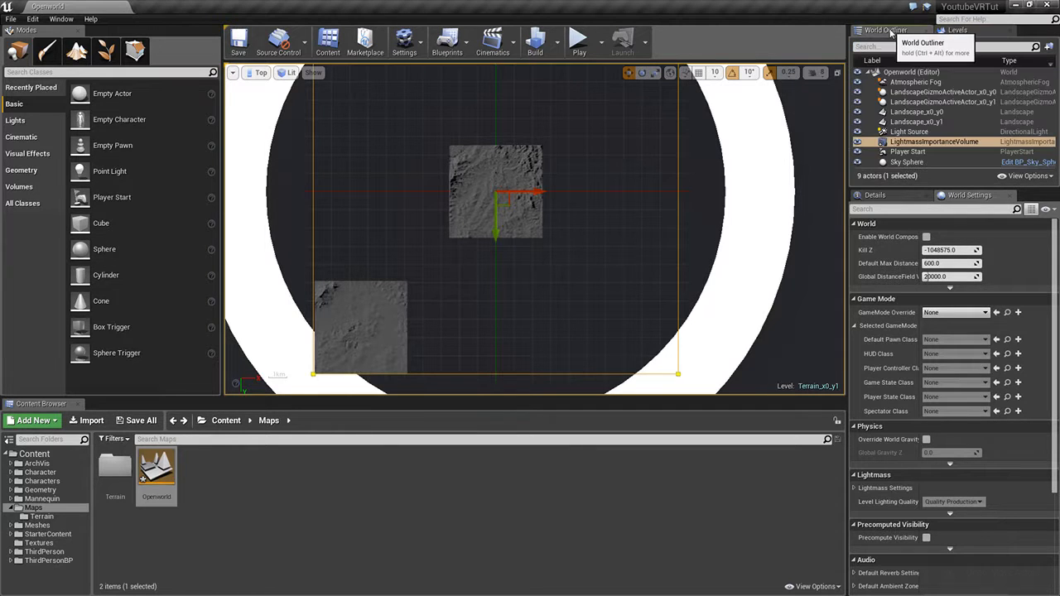
{"action": "double_click", "coordinate": [910, 123]}
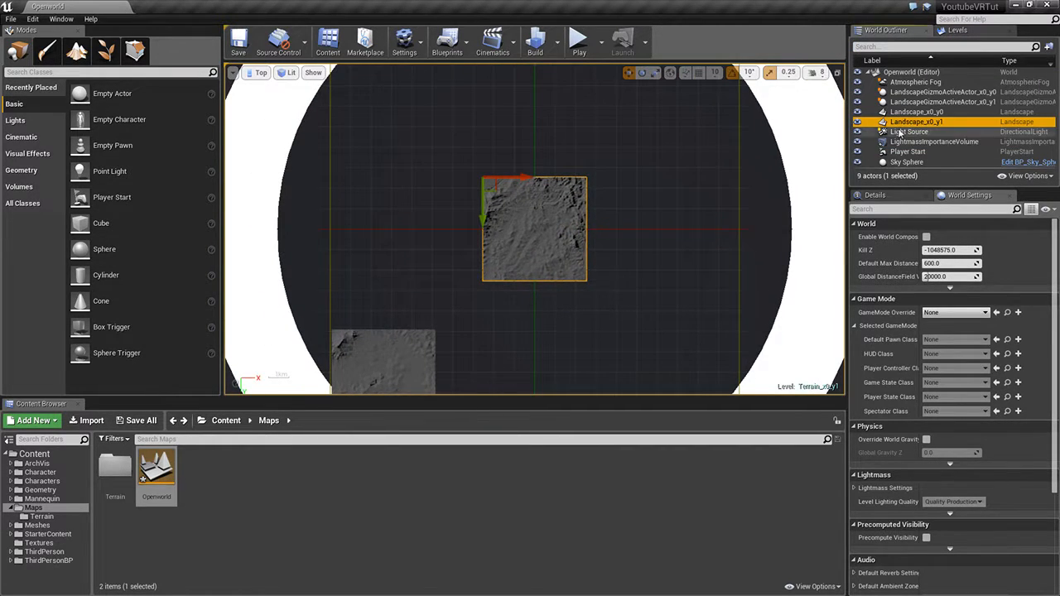
{"action": "left_click_drag", "start_coordinate": [494, 187], "coordinate": [343, 238]}
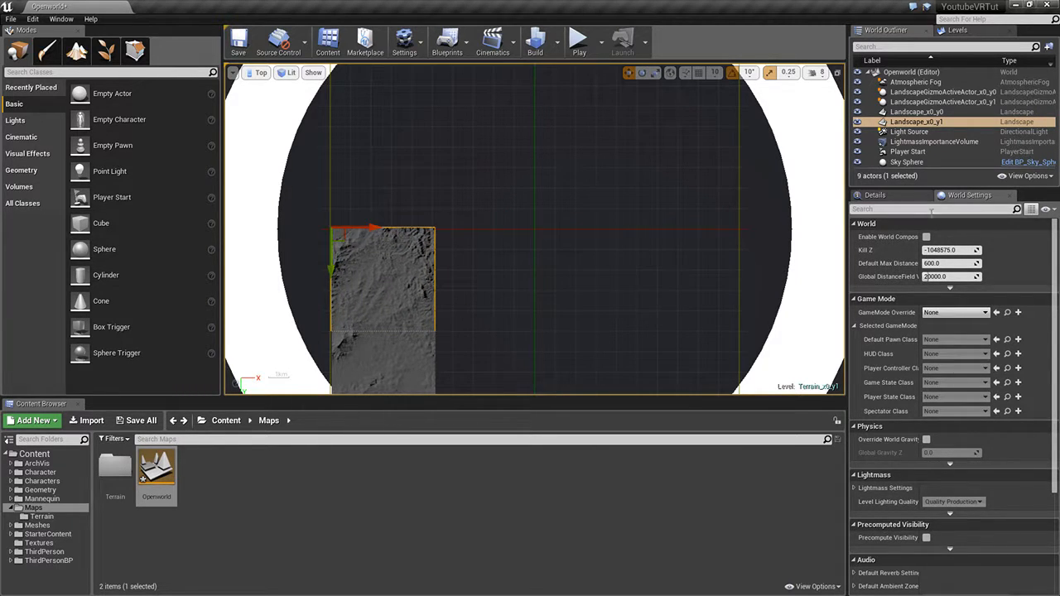
Step: Copy the X location value of Landscape_x0_y0, declining to copy the landscape itself to the clipboard
{"action": "left_click", "coordinate": [876, 195]}
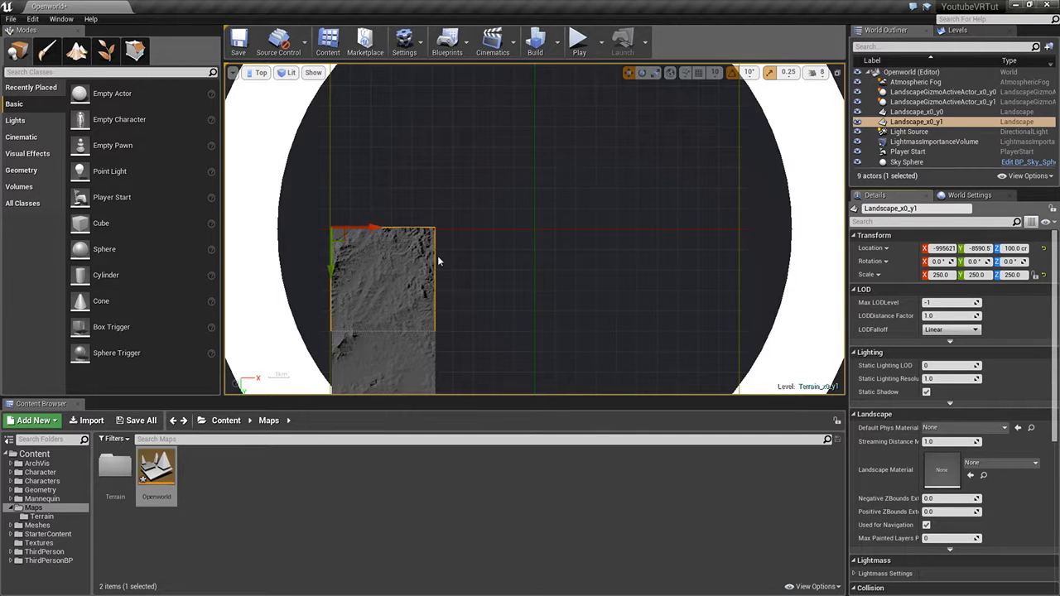
{"action": "left_click", "coordinate": [919, 112]}
{"action": "double_click", "coordinate": [919, 112]}
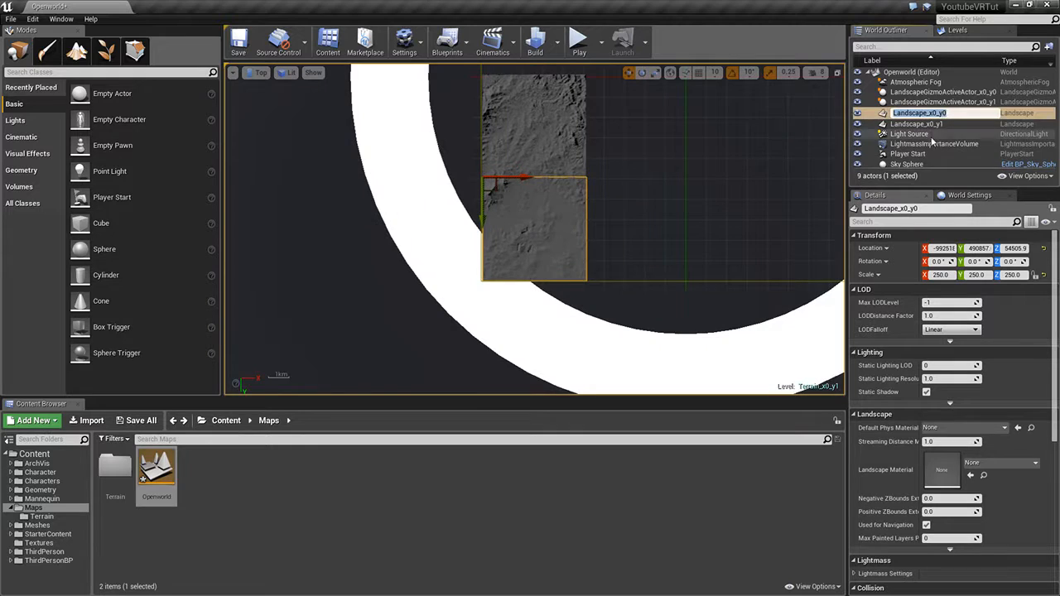
{"action": "left_click", "coordinate": [944, 249]}
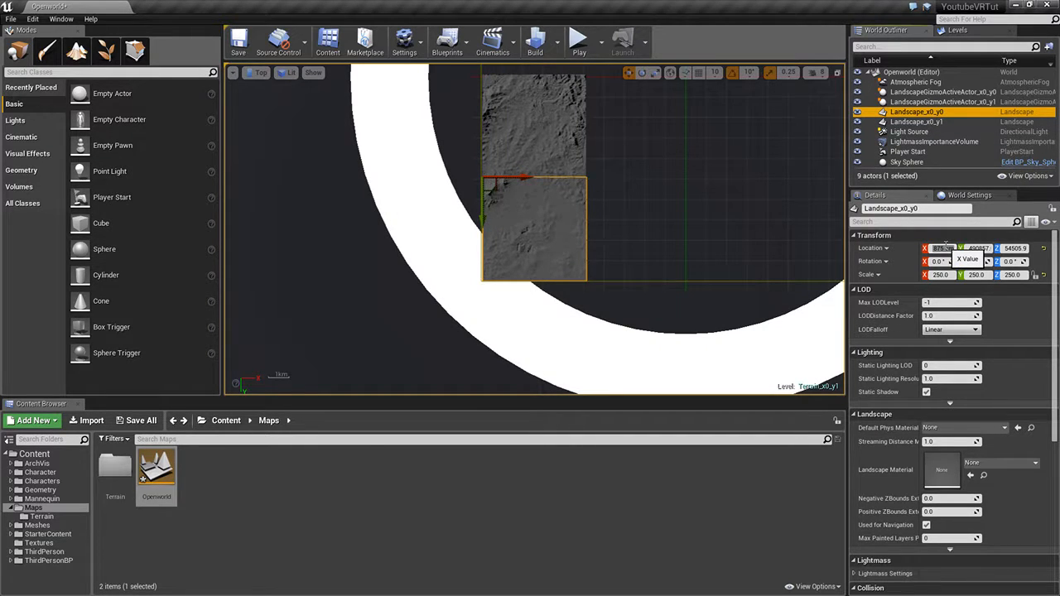
{"action": "key", "text": "ctrl+c"}
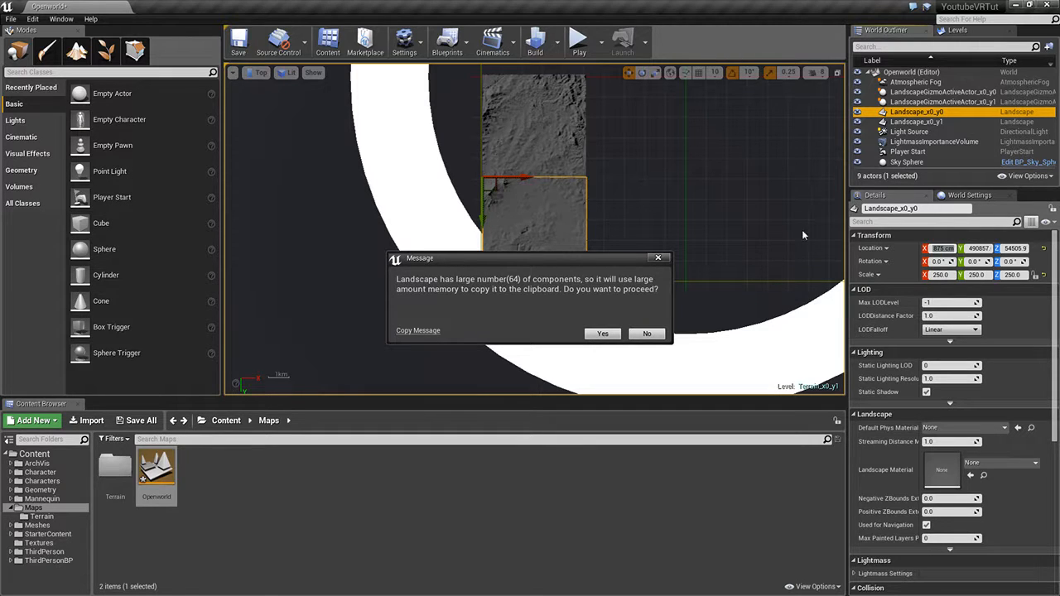
{"action": "left_click", "coordinate": [646, 333]}
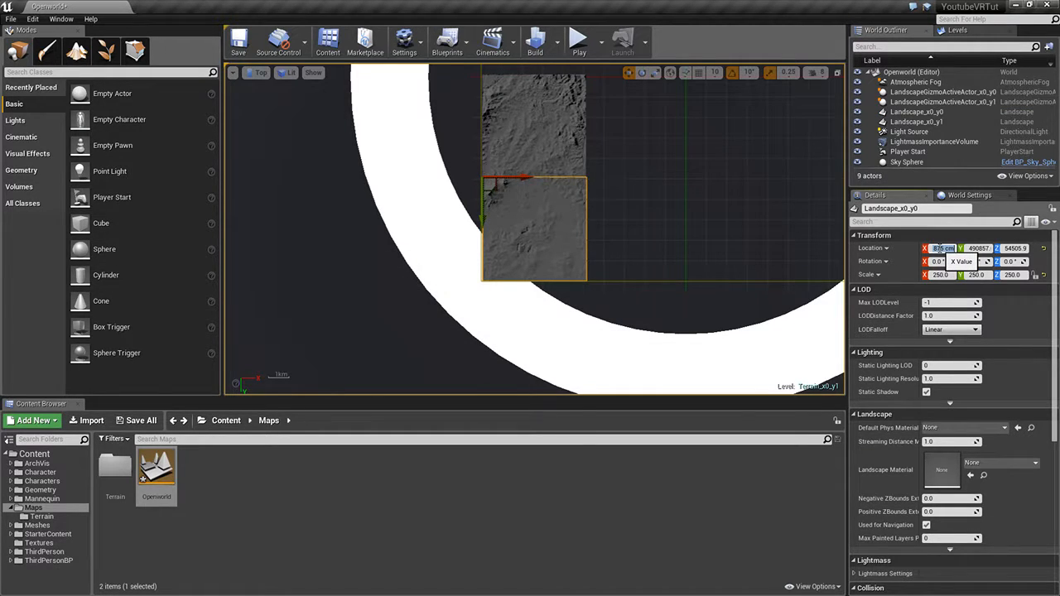
Step: Paste the copied value as the X location of Landscape_x0_y1 so both tiles line up along X
{"action": "left_click", "coordinate": [920, 122]}
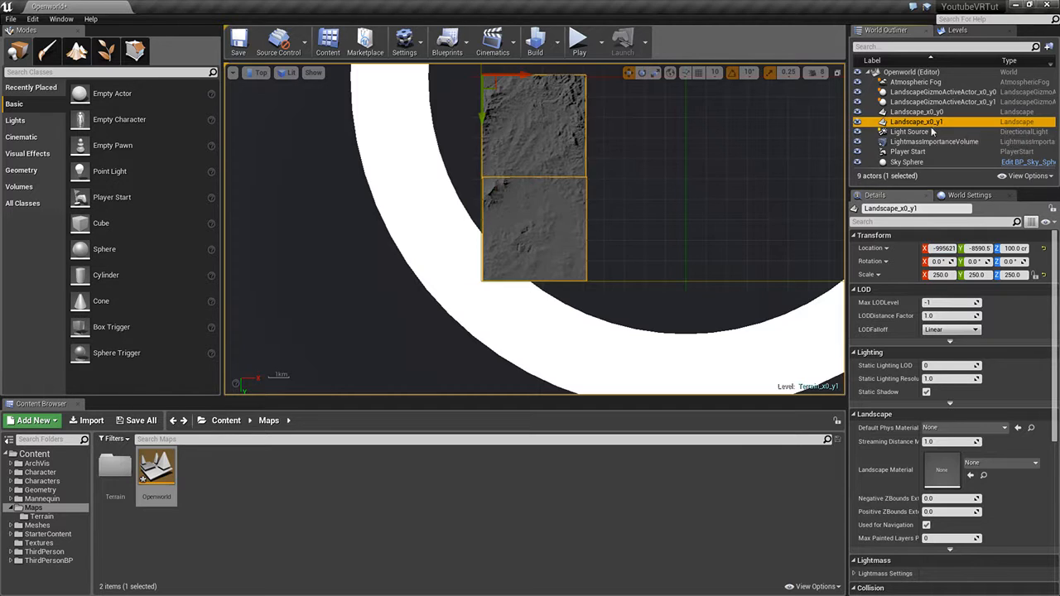
{"action": "left_click", "coordinate": [941, 248]}
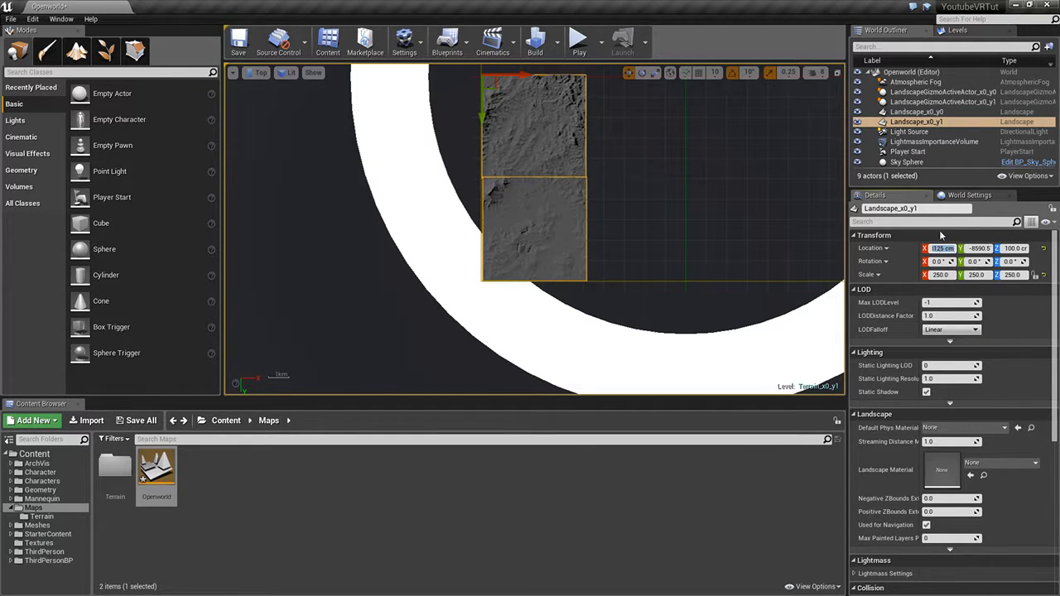
{"action": "left_click", "coordinate": [954, 33]}
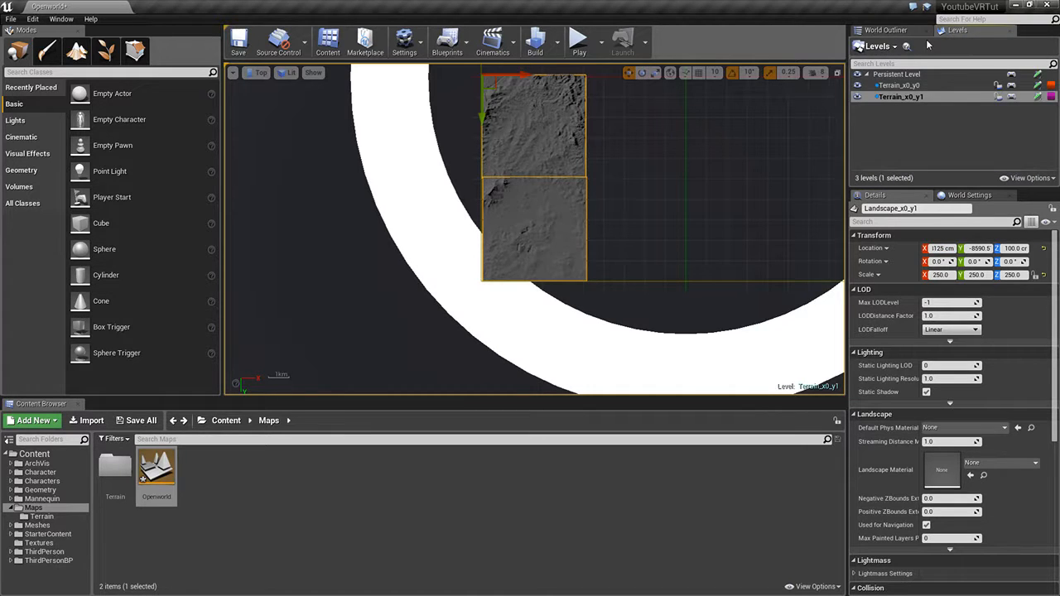
{"action": "left_click", "coordinate": [898, 30]}
{"action": "left_click", "coordinate": [917, 122]}
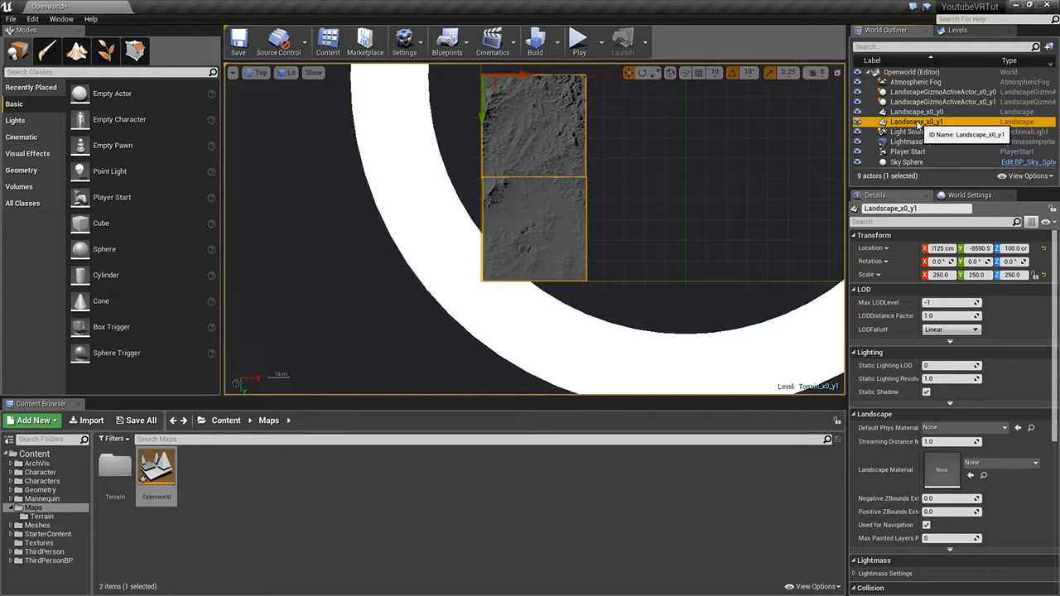
{"action": "left_click", "coordinate": [942, 248]}
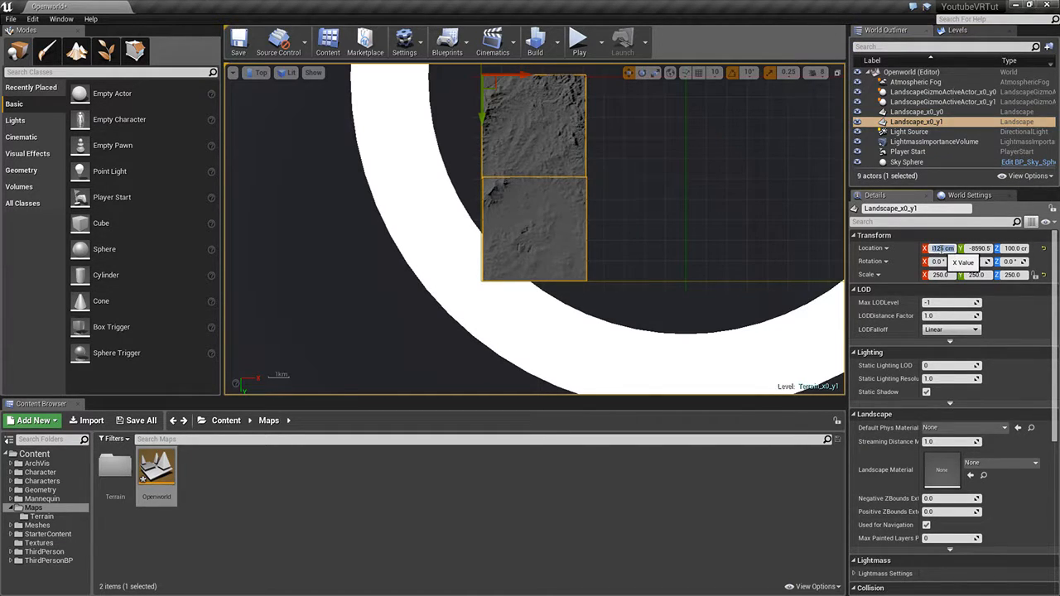
{"action": "key", "text": "Return"}
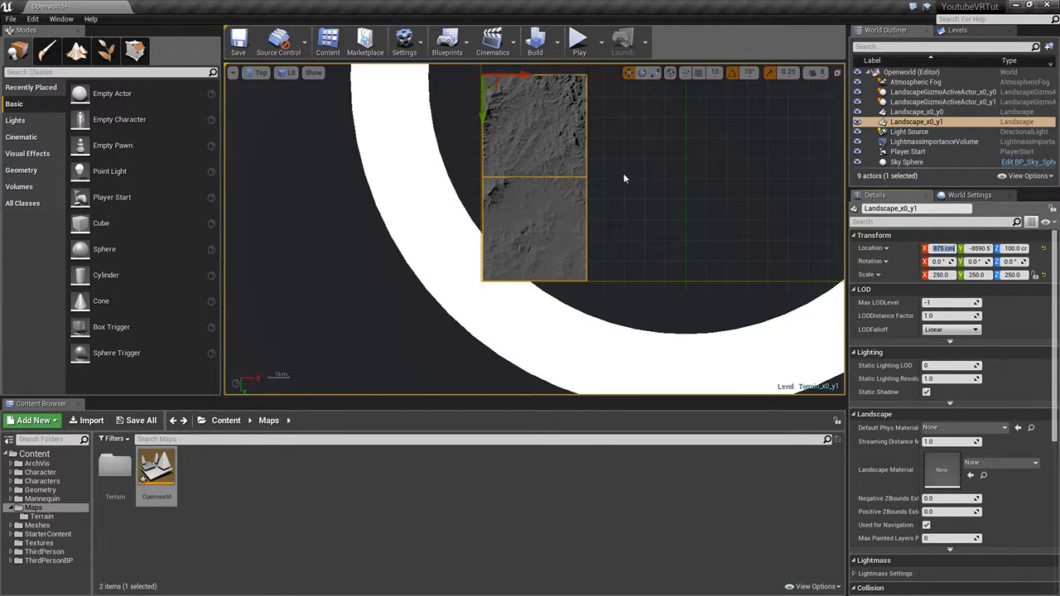
Step: Copy the Z location of Landscape_x0_y0, about 54505.9, to Landscape_x0_y1
{"action": "left_click", "coordinate": [916, 112]}
{"action": "left_click", "coordinate": [1015, 248]}
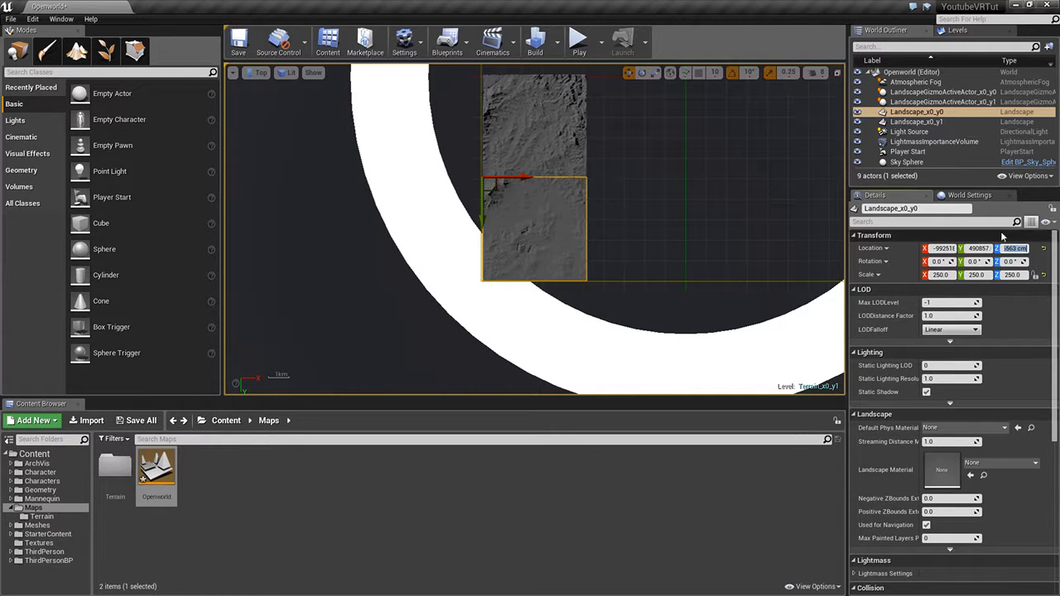
{"action": "left_click", "coordinate": [945, 122]}
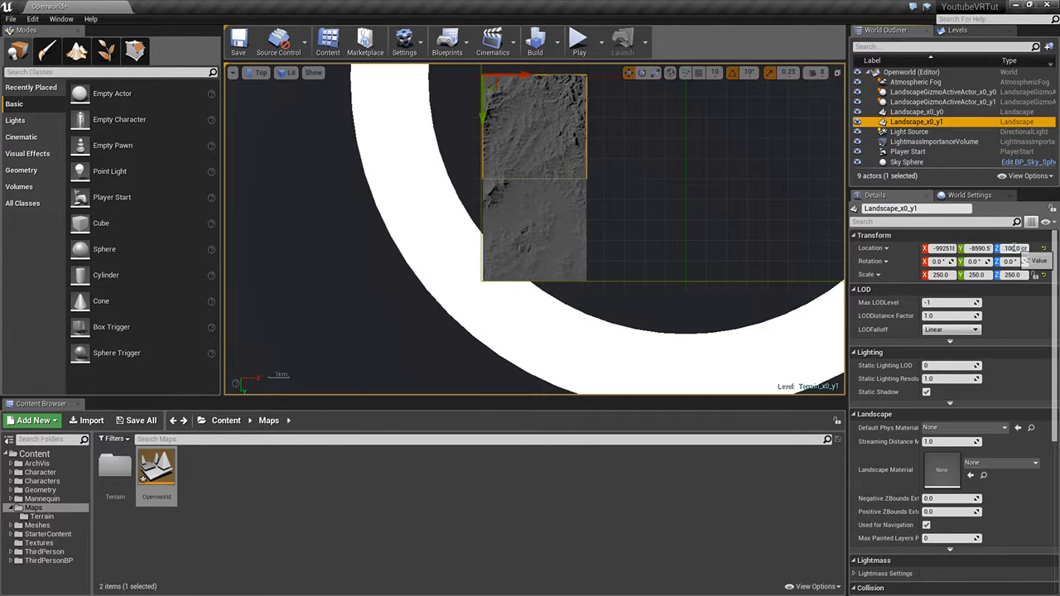
{"action": "left_click", "coordinate": [1015, 249]}
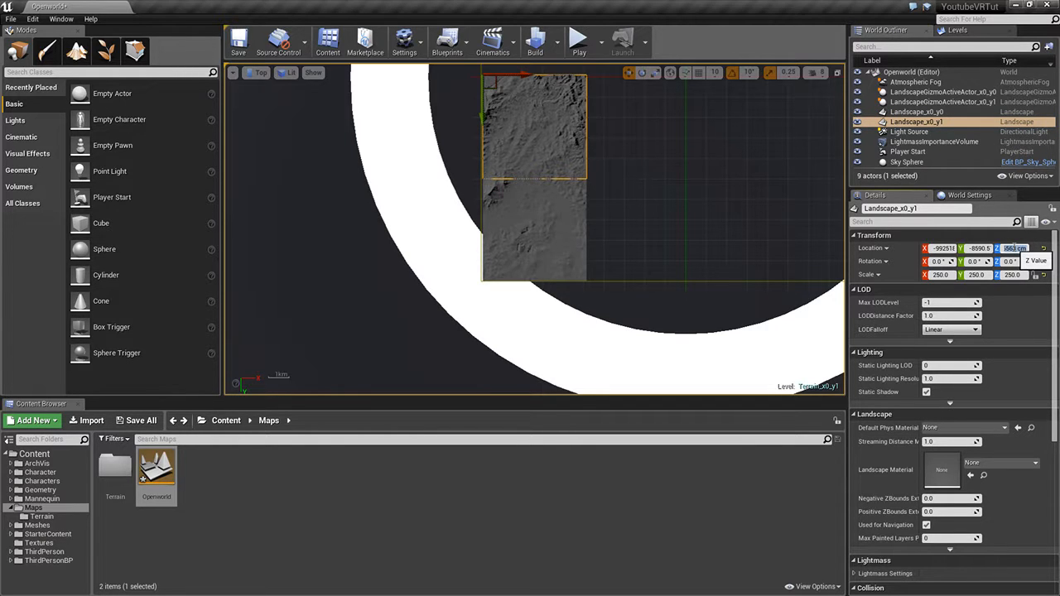
Step: Shift Landscape_x0_y1 along Y to about -23682, away from the corner tile
{"action": "scroll", "coordinate": [439, 246], "scroll_direction": "up", "scroll_amount": 5}
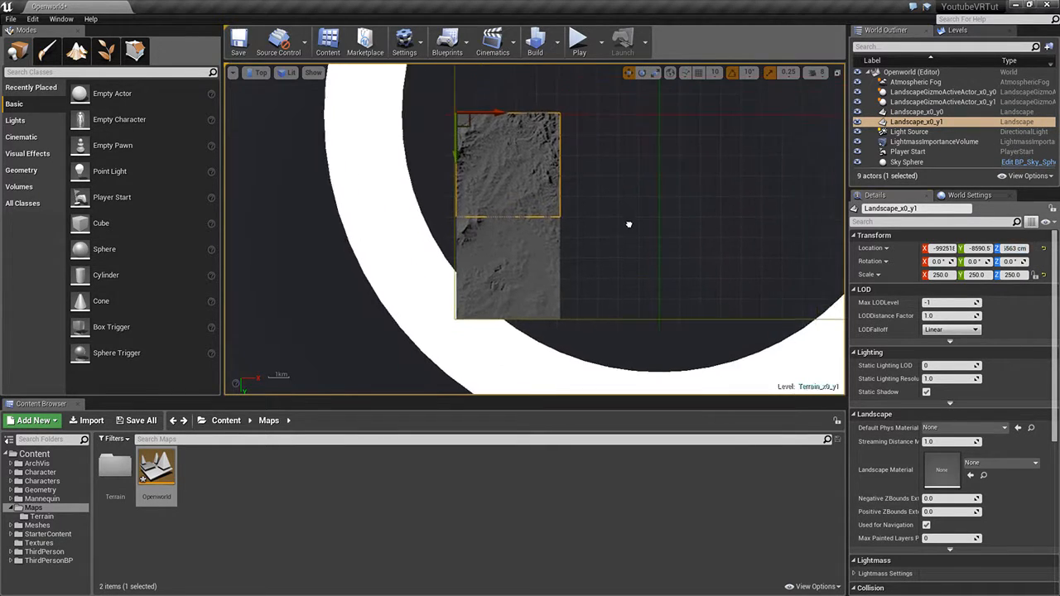
{"action": "scroll", "coordinate": [533, 241], "scroll_direction": "up", "scroll_amount": 3}
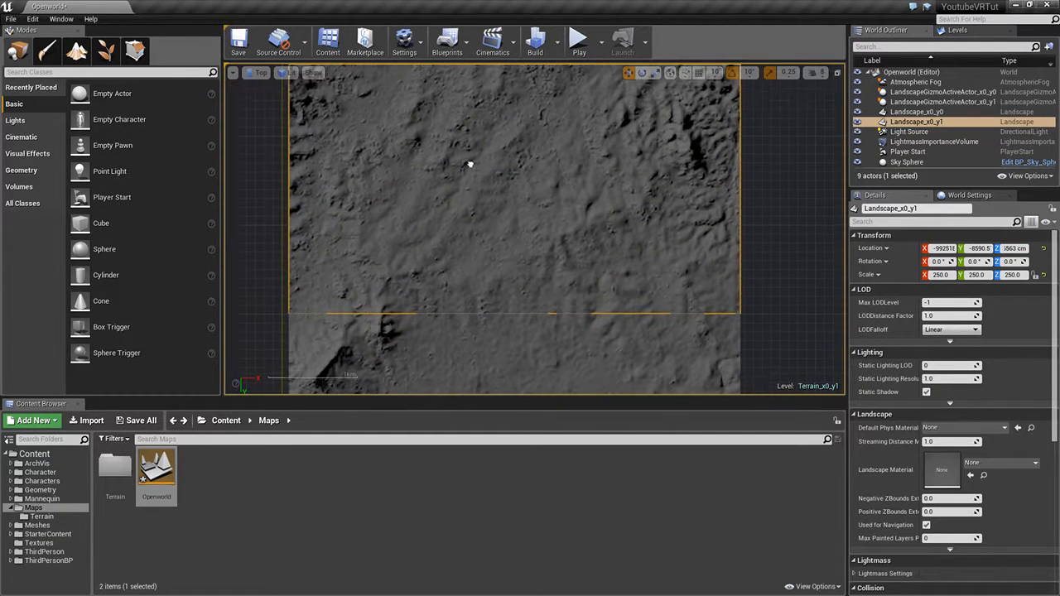
{"action": "scroll", "coordinate": [492, 239], "scroll_direction": "down", "scroll_amount": 5}
{"action": "scroll", "coordinate": [492, 240], "scroll_direction": "down", "scroll_amount": 2}
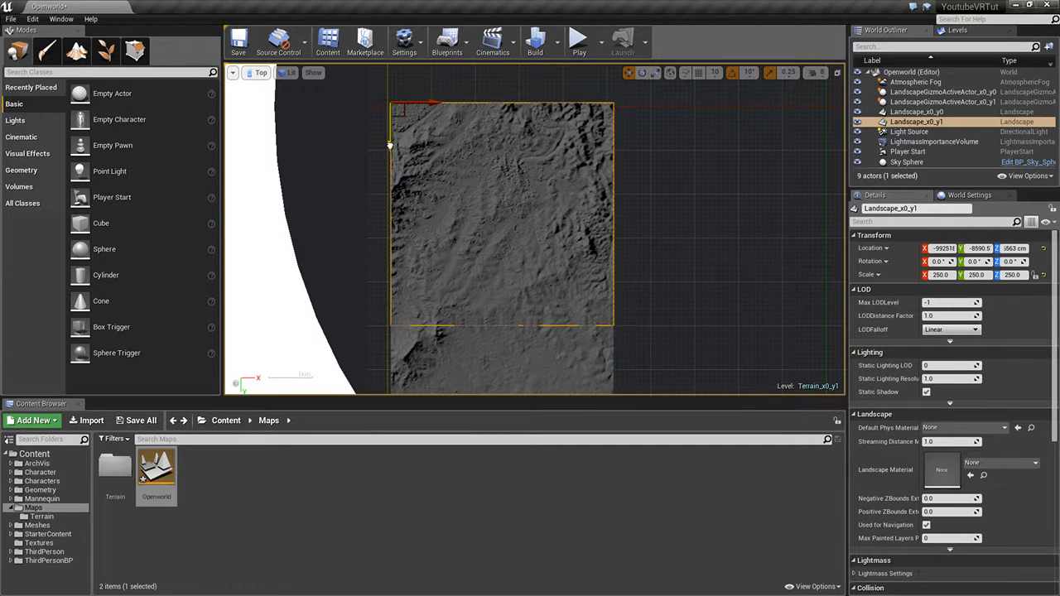
{"action": "left_click_drag", "start_coordinate": [390, 145], "coordinate": [389, 138]}
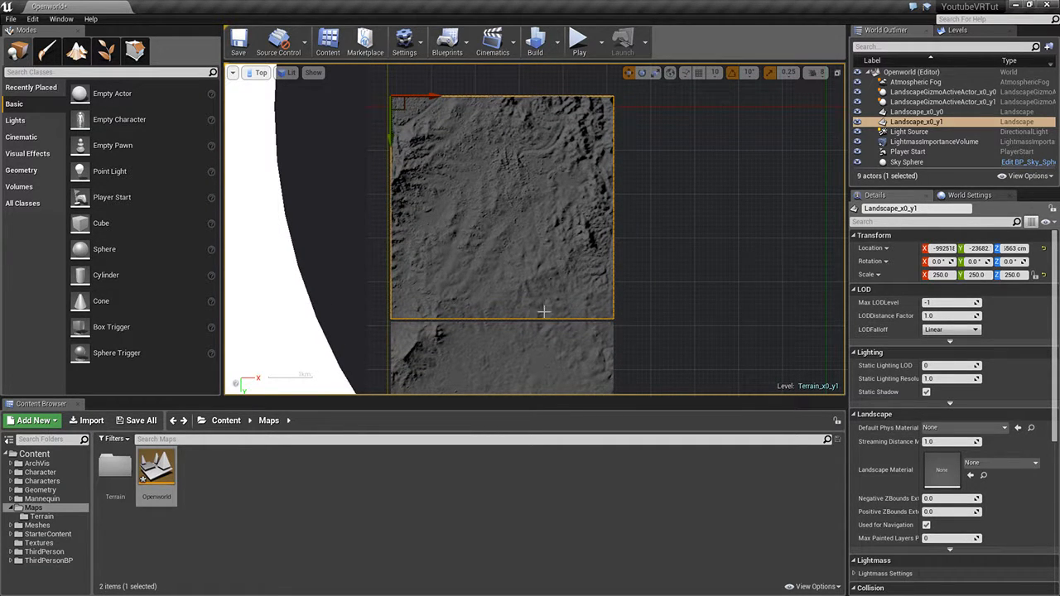
Step: Move Landscape_x0_y1 back along Y to about -654 so its edge meets the corner tile
{"action": "scroll", "coordinate": [515, 328], "scroll_direction": "up", "scroll_amount": 5}
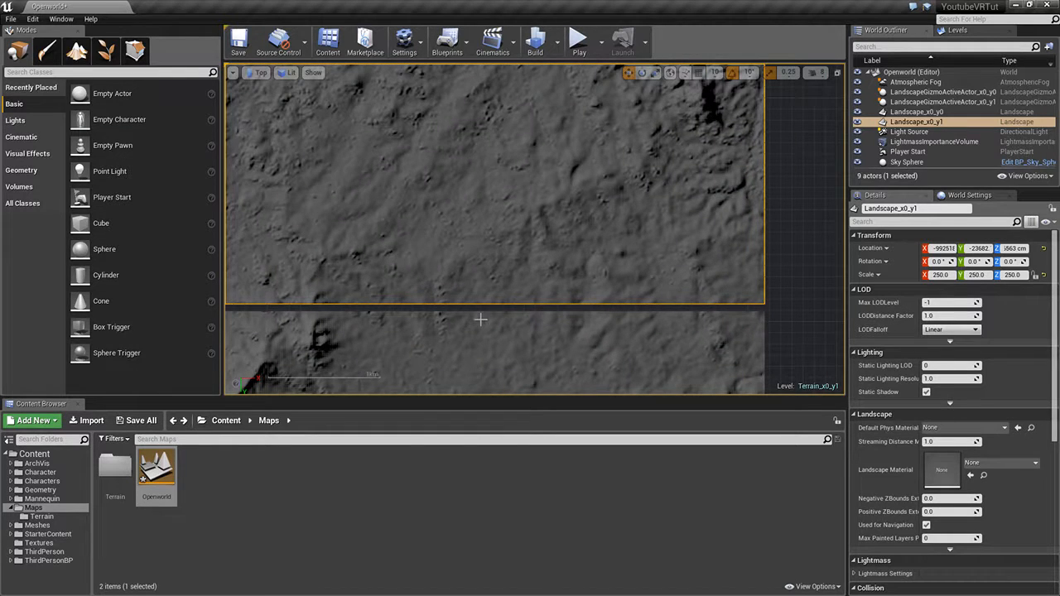
{"action": "right_click_drag", "start_coordinate": [480, 319], "coordinate": [451, 242]}
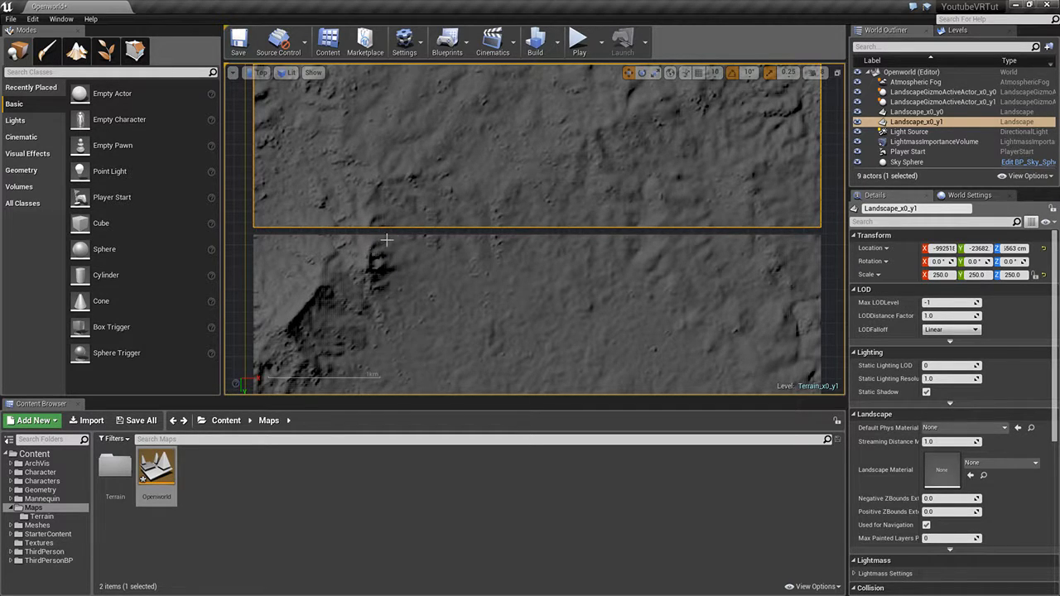
{"action": "right_click_drag", "start_coordinate": [683, 278], "coordinate": [655, 279]}
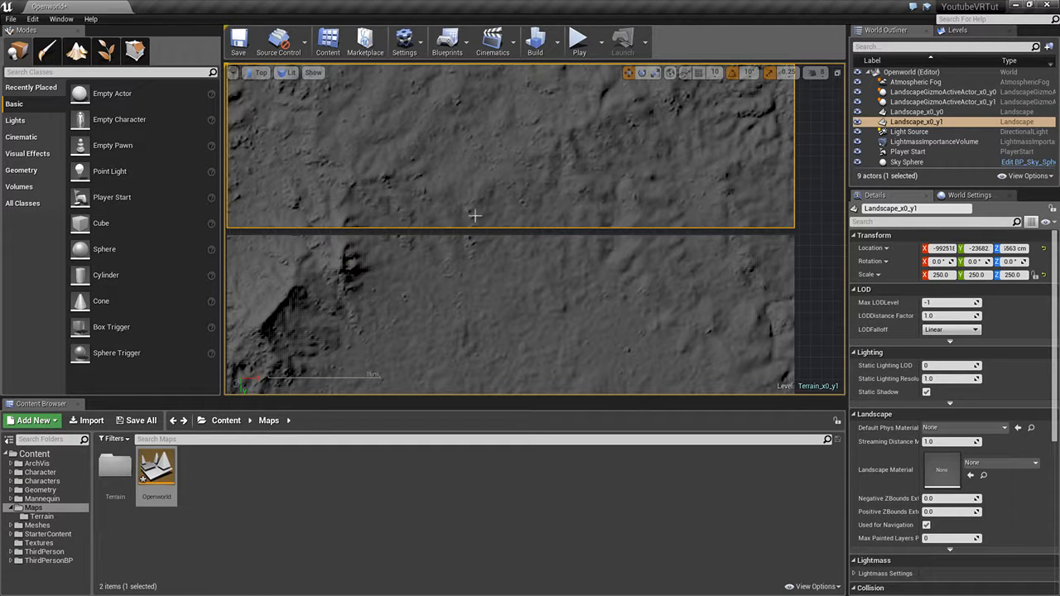
{"action": "scroll", "coordinate": [479, 232], "scroll_direction": "down", "scroll_amount": 5}
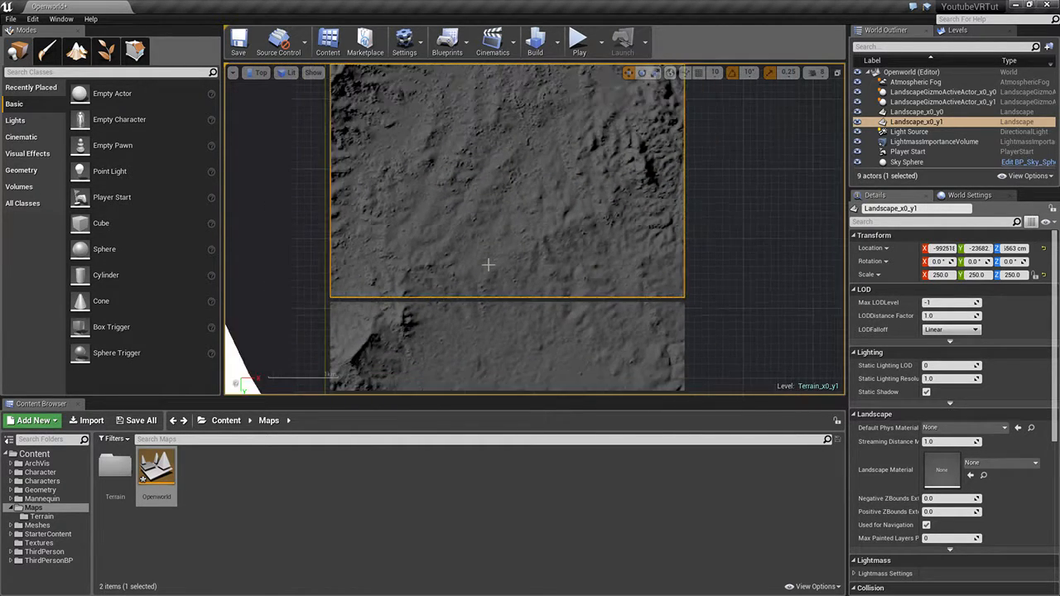
{"action": "scroll", "coordinate": [489, 245], "scroll_direction": "down", "scroll_amount": 1}
{"action": "right_click_drag", "start_coordinate": [491, 219], "coordinate": [476, 293]}
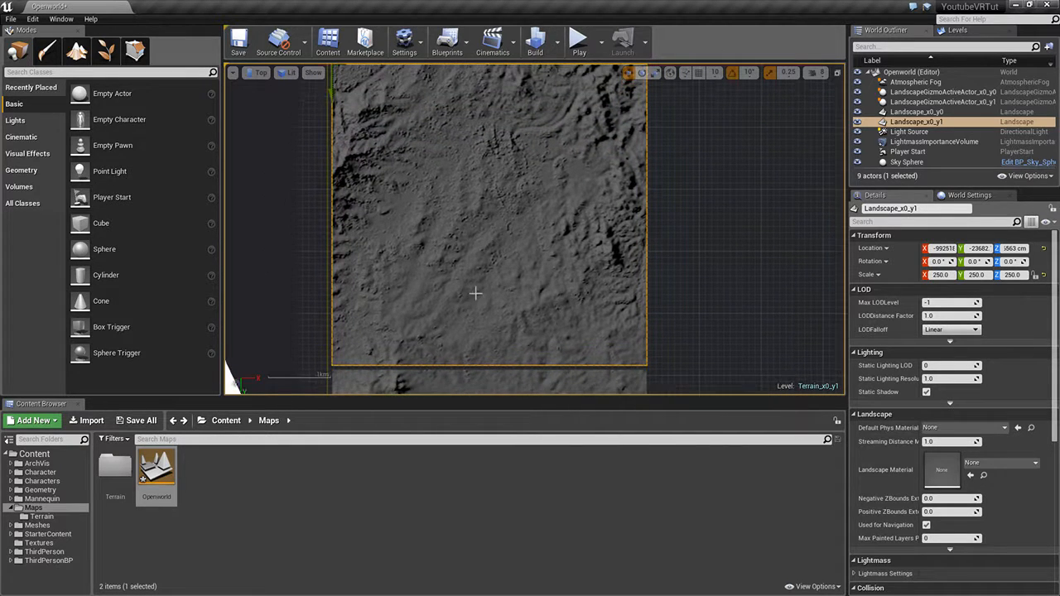
{"action": "scroll", "coordinate": [476, 266], "scroll_direction": "down", "scroll_amount": 1}
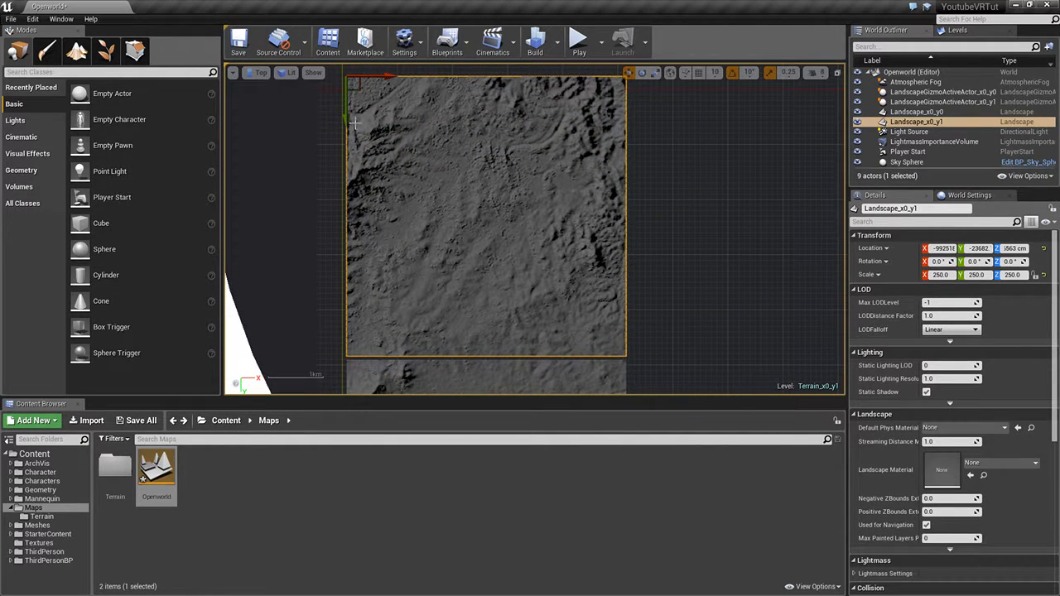
{"action": "left_click_drag", "start_coordinate": [346, 116], "coordinate": [346, 130]}
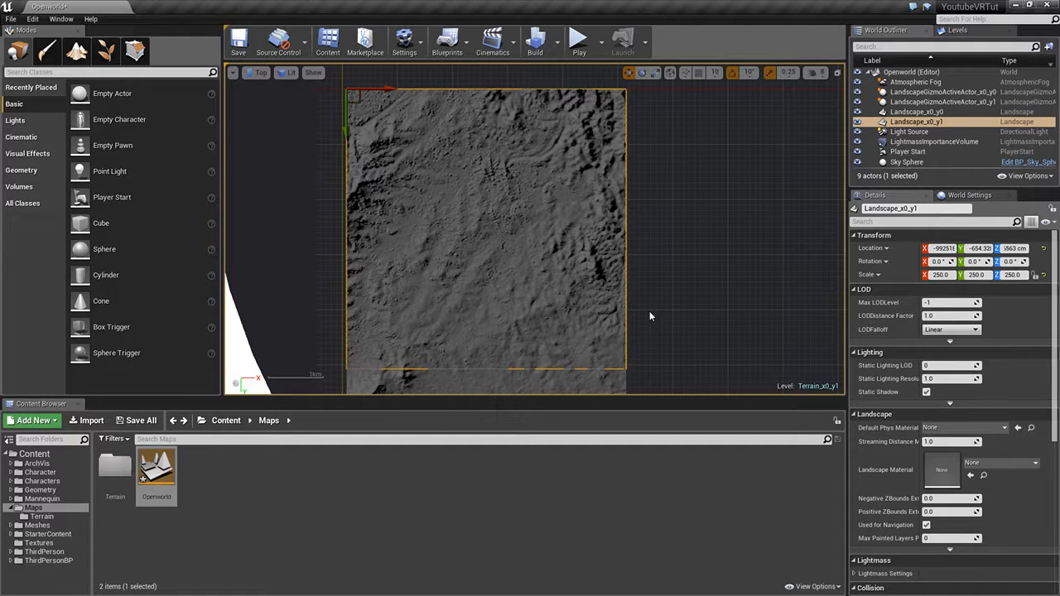
Step: Maximize the Perspective view and examine the seam between the two terrain tiles up close
{"action": "left_click", "coordinate": [836, 72]}
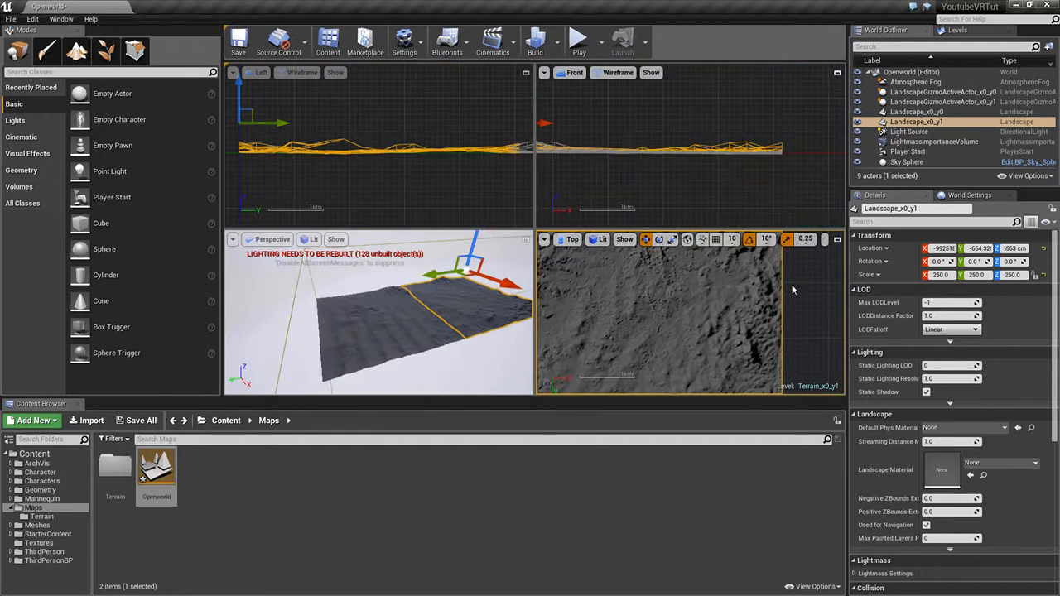
{"action": "left_click", "coordinate": [525, 239]}
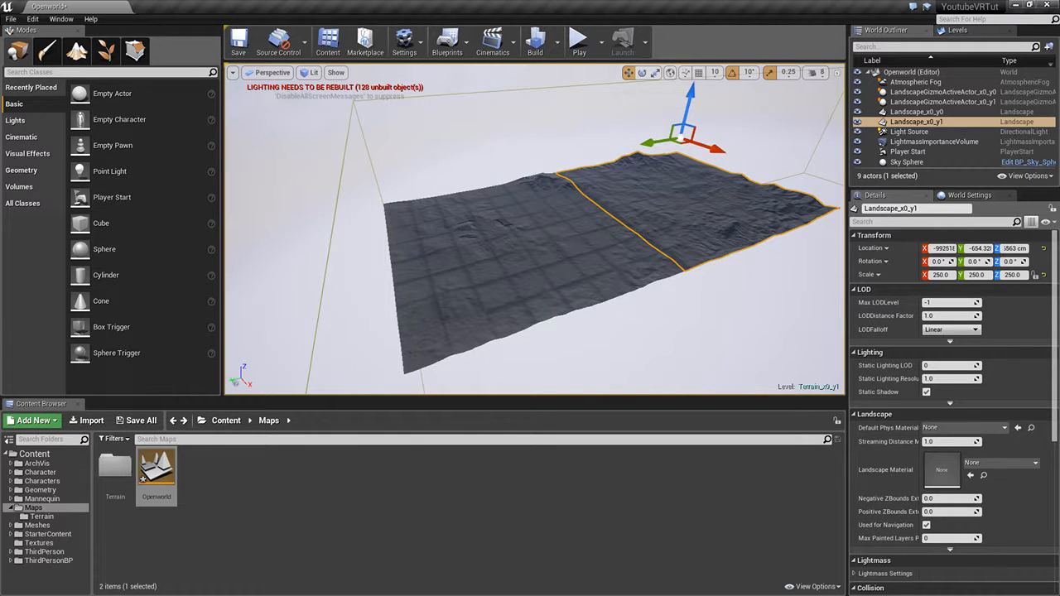
{"action": "right_click_drag", "start_coordinate": [530, 232], "coordinate": [604, 239]}
{"action": "key", "text": "w"}
{"action": "key", "text": "w"}
{"action": "key", "text": "w"}
{"action": "key", "text": "w"}
{"action": "key", "text": "w"}
{"action": "key", "text": "w"}
{"action": "key", "text": "w"}
{"action": "key", "text": "w"}
{"action": "key", "text": "w"}
{"action": "right_click_drag", "start_coordinate": [639, 259], "coordinate": [639, 259]}
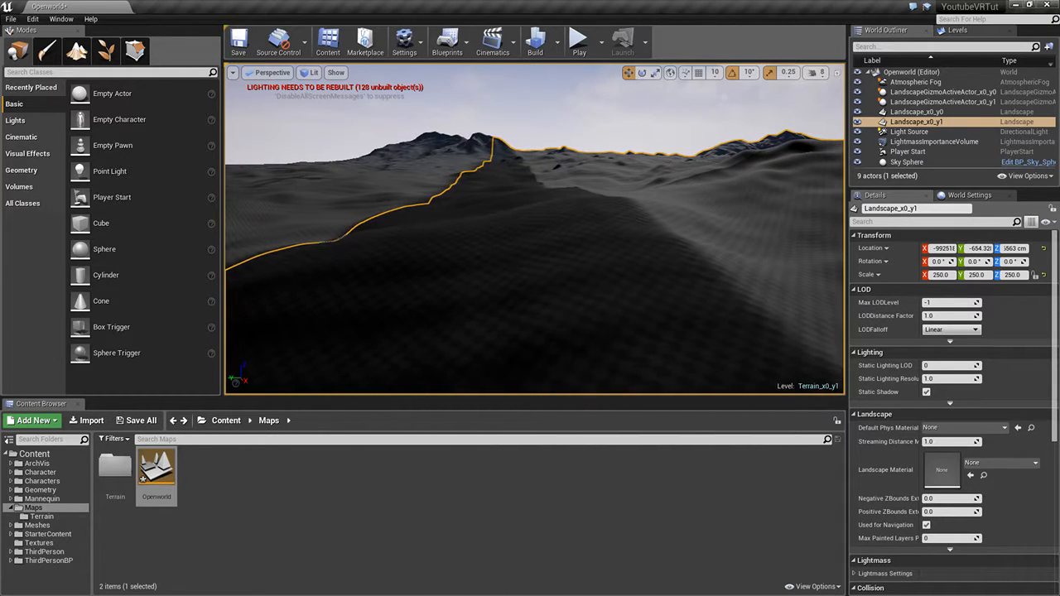
{"action": "right_click_drag", "start_coordinate": [563, 217], "coordinate": [579, 211]}
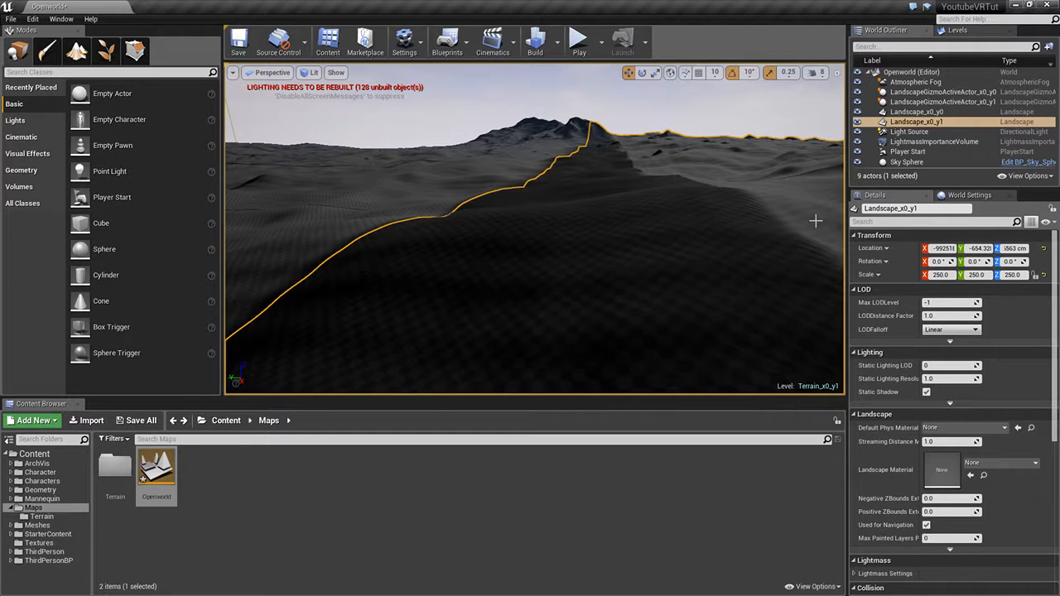
Step: Nudge Landscape_x0_y1 along Y to about -3676 and check how the tiles meet at the seam
{"action": "right_click_drag", "start_coordinate": [787, 231], "coordinate": [787, 217]}
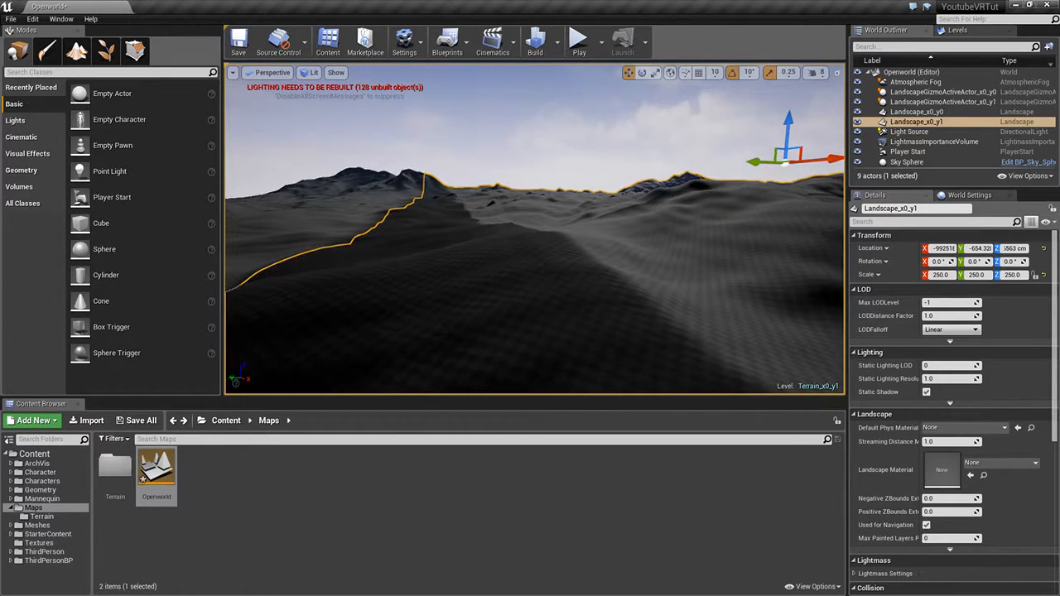
{"action": "left_click_drag", "start_coordinate": [756, 163], "coordinate": [757, 162]}
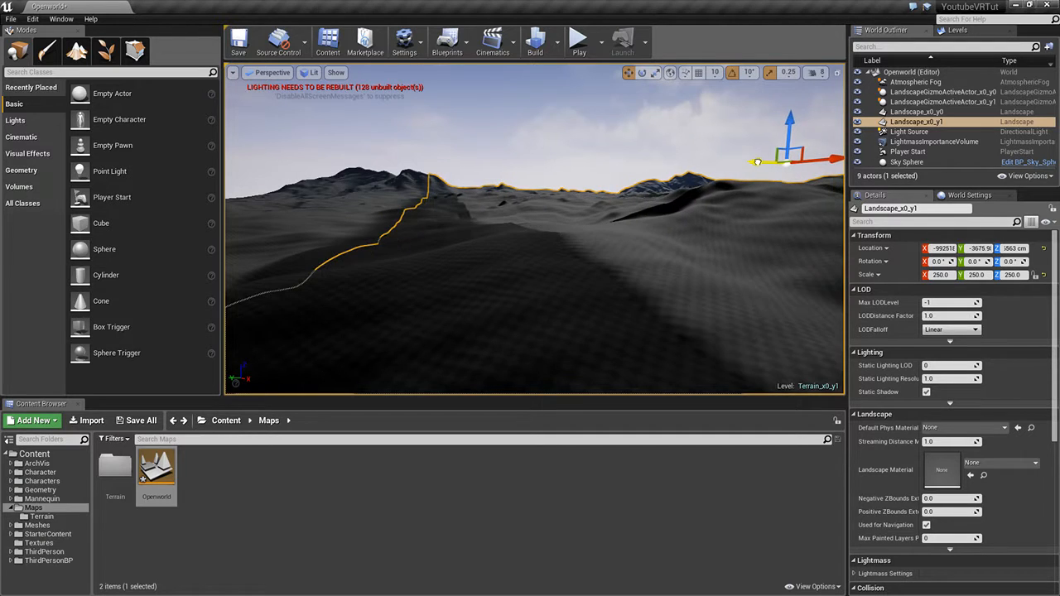
{"action": "right_click_drag", "start_coordinate": [752, 171], "coordinate": [720, 171]}
{"action": "key", "text": "w"}
{"action": "key", "text": "w"}
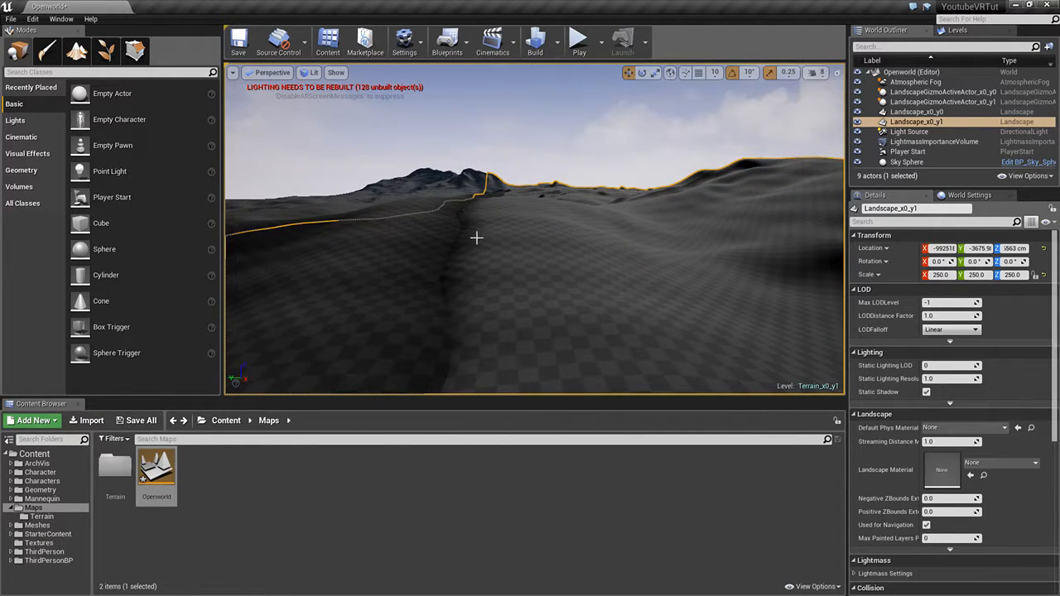
{"action": "mouse_move", "coordinate": [566, 205]}
{"action": "right_mouse_down"}
{"action": "mouse_move", "coordinate": [615, 202]}
{"action": "mouse_move", "coordinate": [566, 201]}
{"action": "right_mouse_up"}
{"action": "key", "text": "a"}
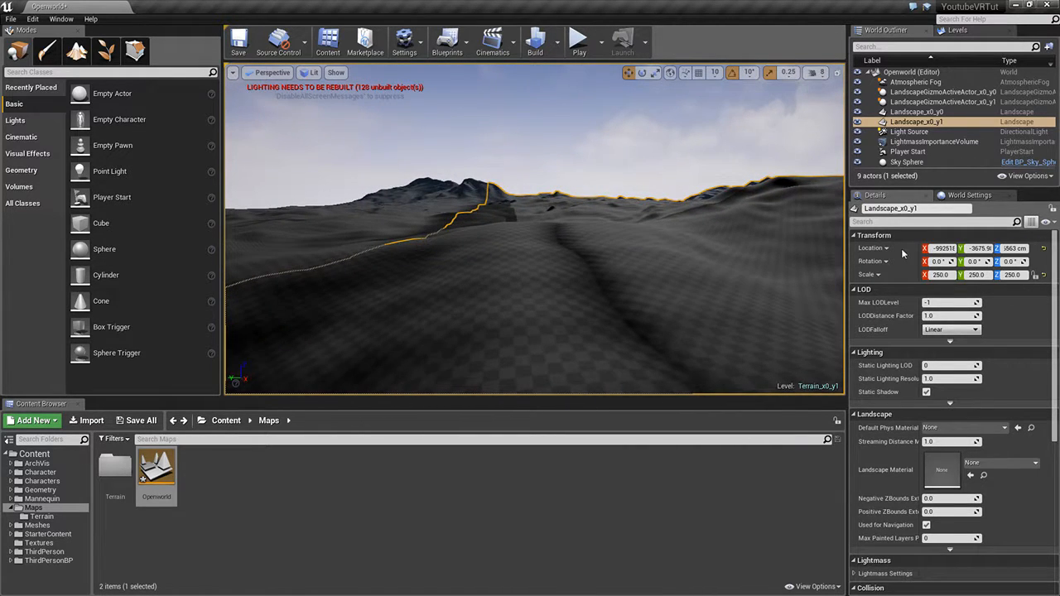
Step: Move Landscape_x0_y1 along Y to about -244 to bring its edge closer to the neighbouring tile
{"action": "left_click", "coordinate": [978, 248]}
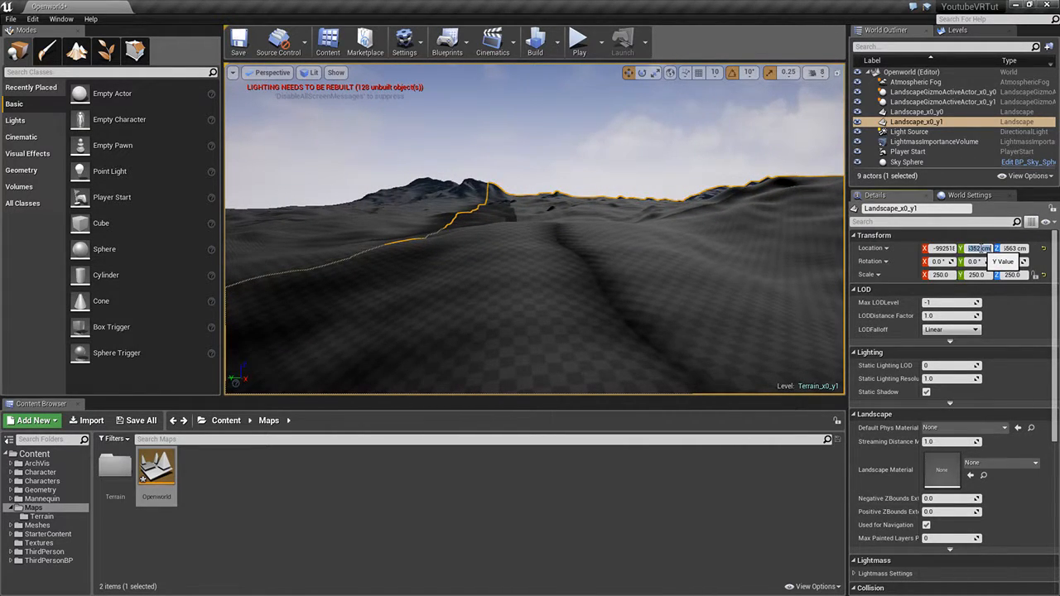
{"action": "key", "text": "Left"}
{"action": "right_click_drag", "start_coordinate": [750, 215], "coordinate": [803, 199]}
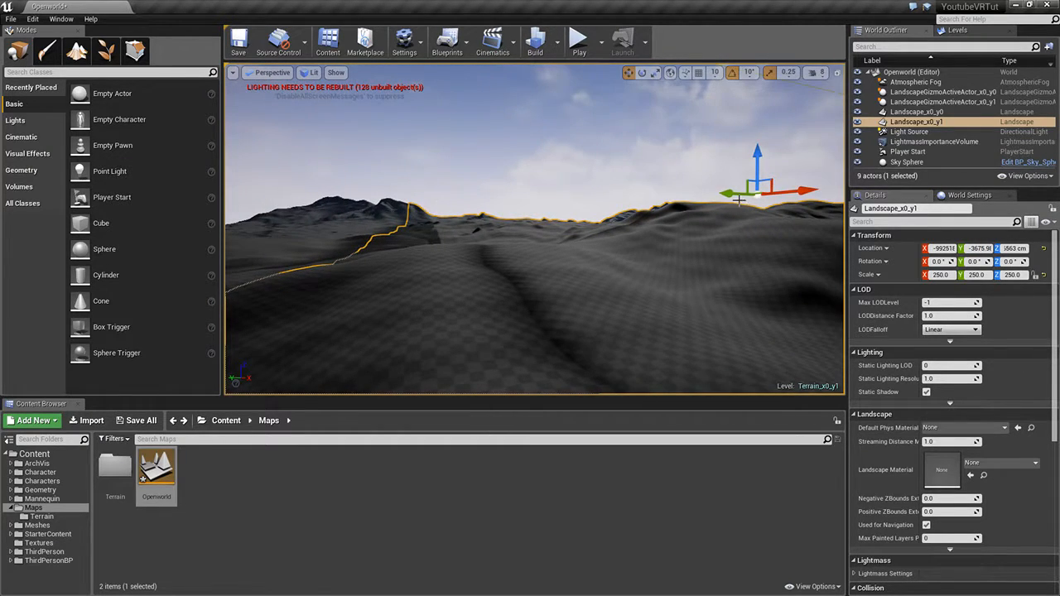
{"action": "left_click_drag", "start_coordinate": [735, 197], "coordinate": [728, 194]}
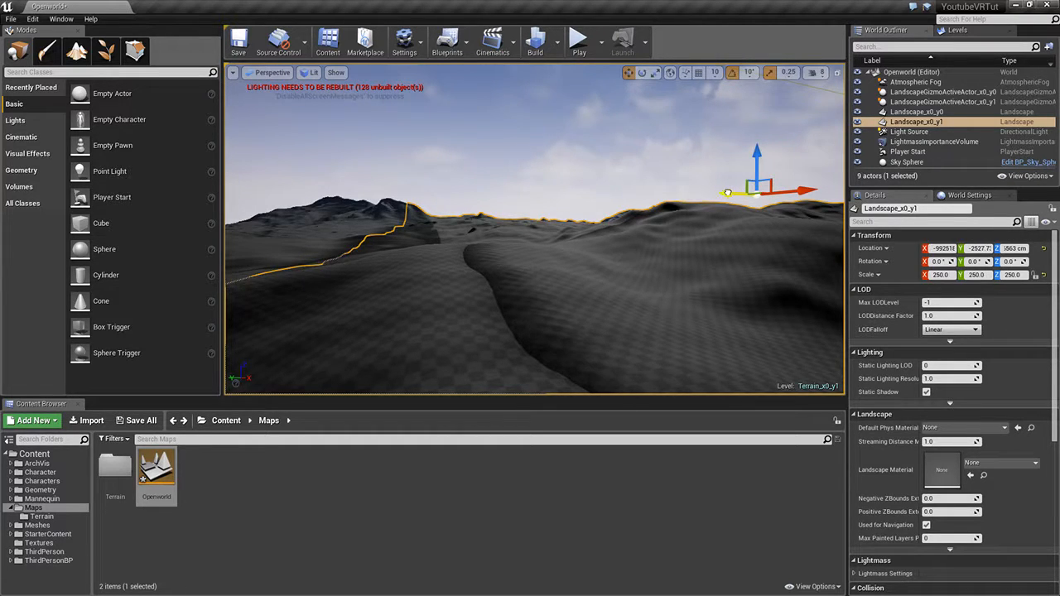
{"action": "left_click_drag", "start_coordinate": [728, 192], "coordinate": [727, 193]}
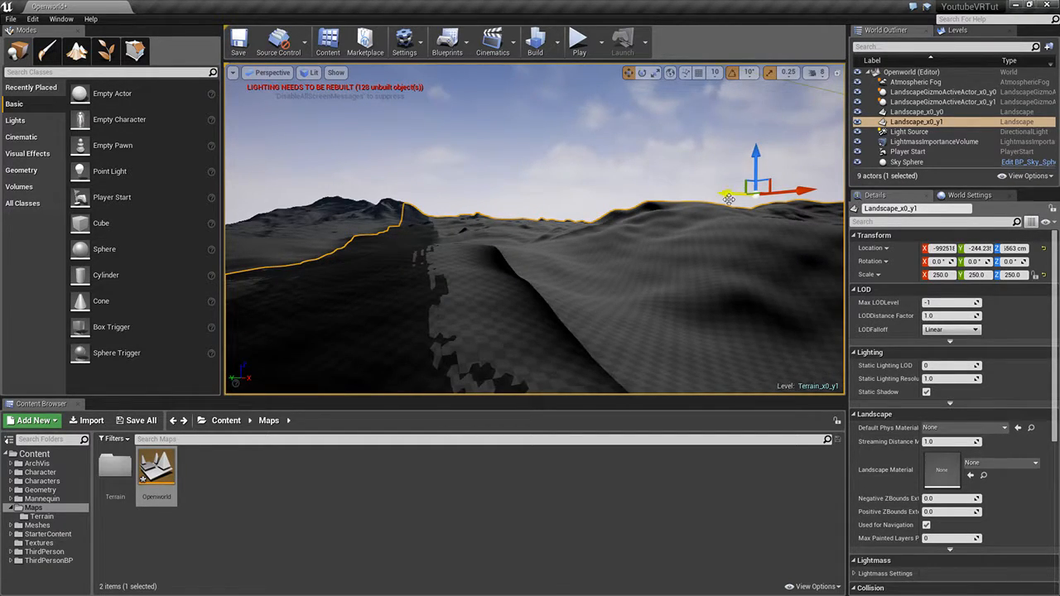
Step: Bring Landscape_x0_y1's Y location closer to zero by editing its numeric value, and check how the tiles meet
{"action": "left_click", "coordinate": [982, 248]}
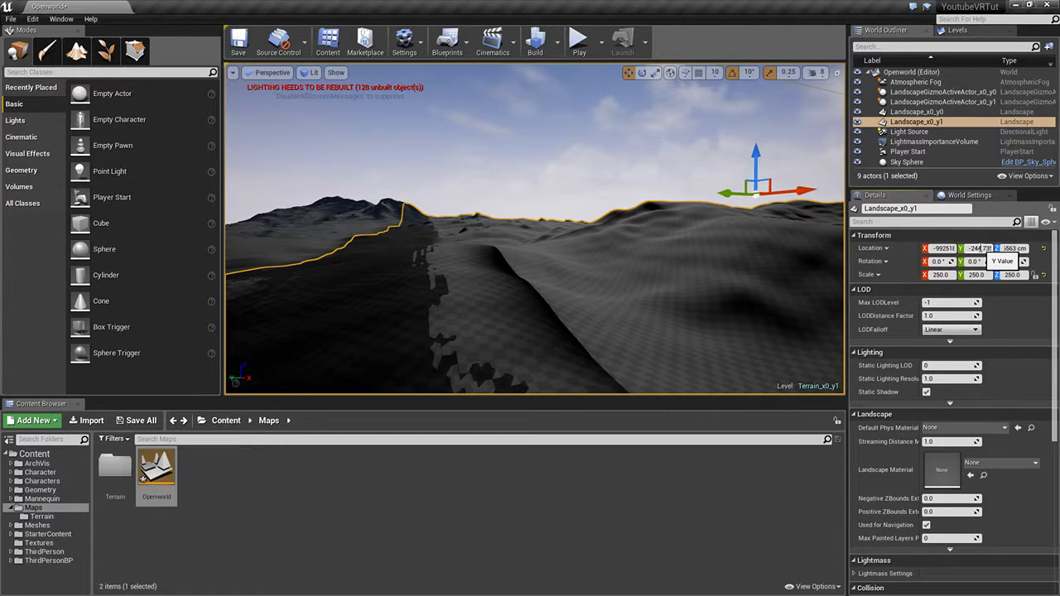
{"action": "left_click", "coordinate": [981, 248]}
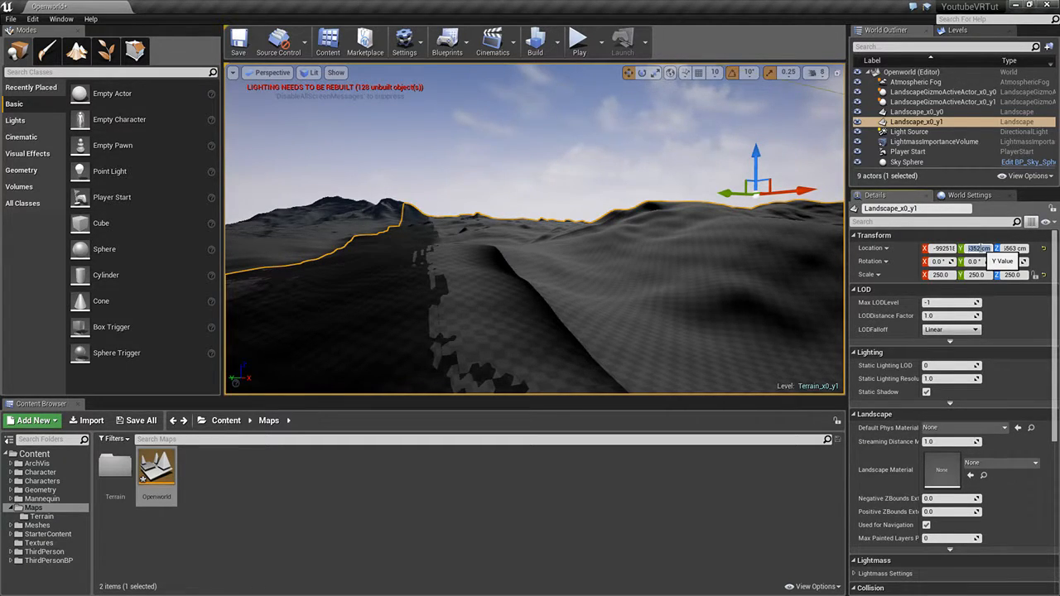
{"action": "type", "text": "-244.735"}
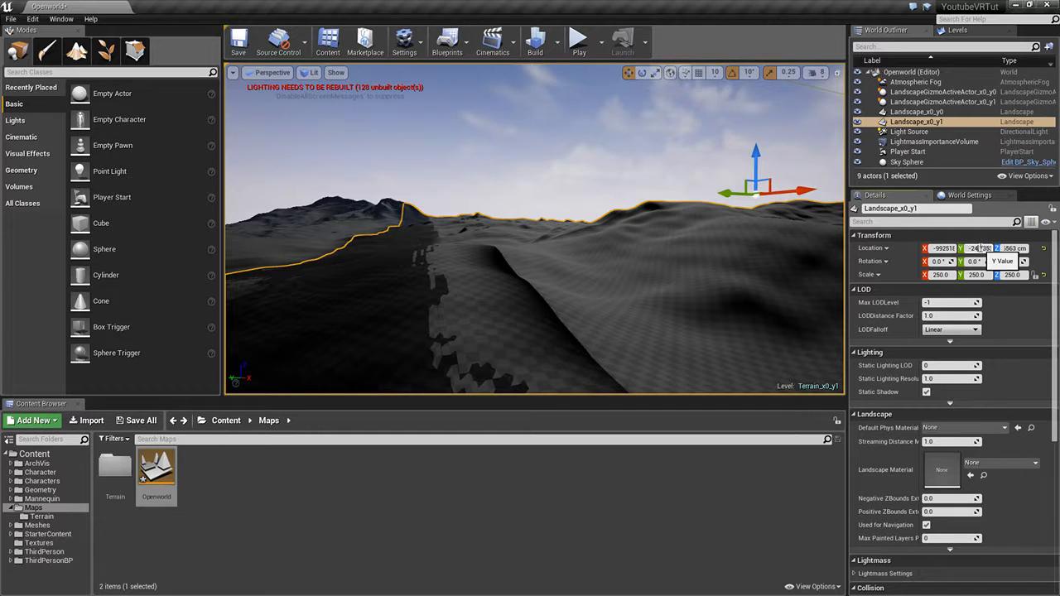
{"action": "left_click", "coordinate": [981, 248]}
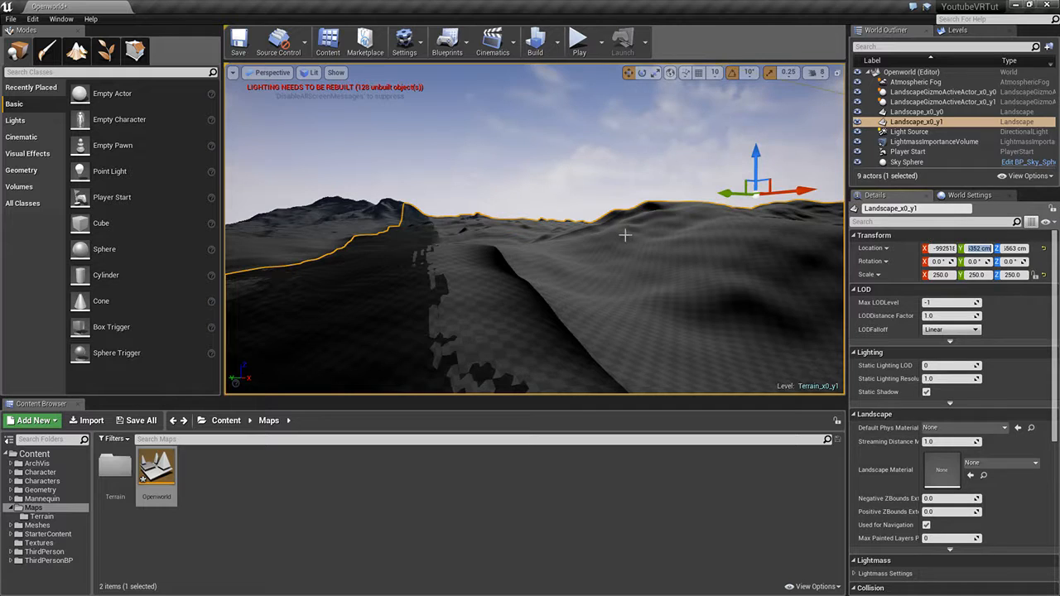
{"action": "mouse_move", "coordinate": [712, 235]}
{"action": "right_mouse_down"}
{"action": "mouse_move", "coordinate": [652, 221]}
{"action": "mouse_move", "coordinate": [709, 235]}
{"action": "right_mouse_up"}
{"action": "left_click", "coordinate": [973, 248]}
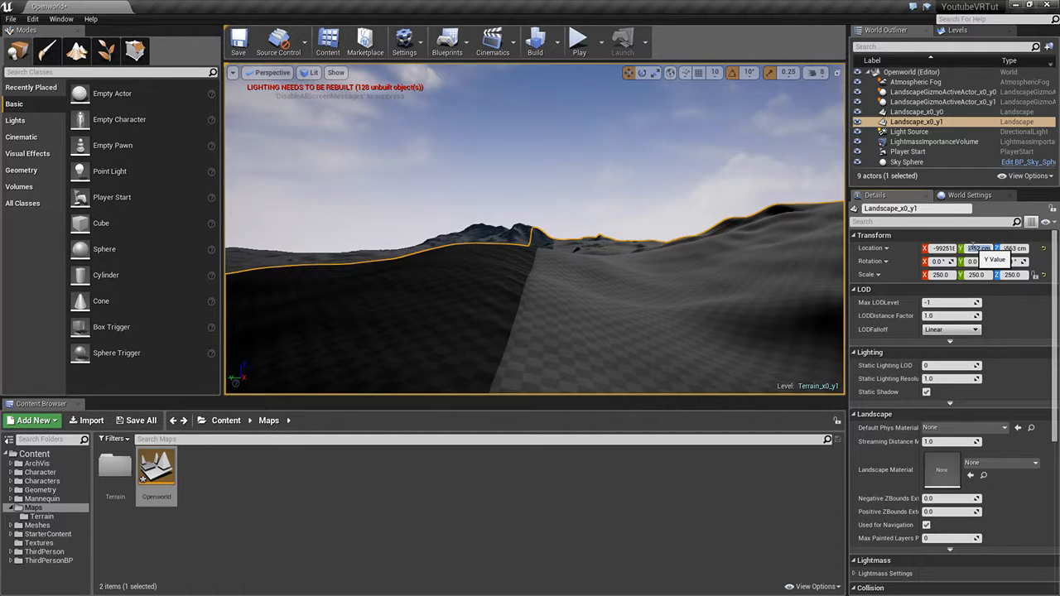
{"action": "key", "text": "ctrl+v"}
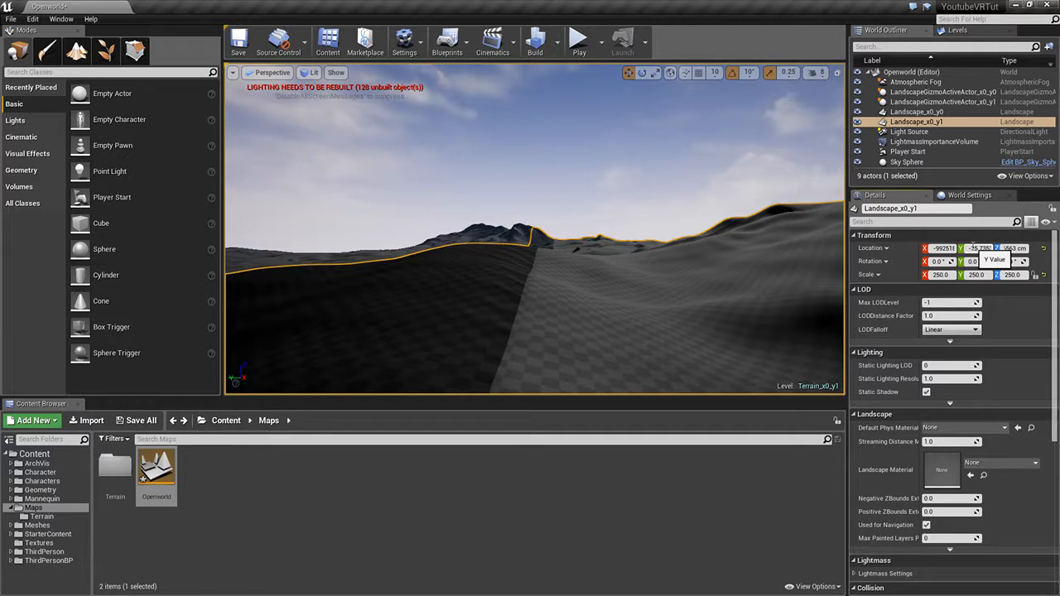
{"action": "key", "text": "ctrl+z"}
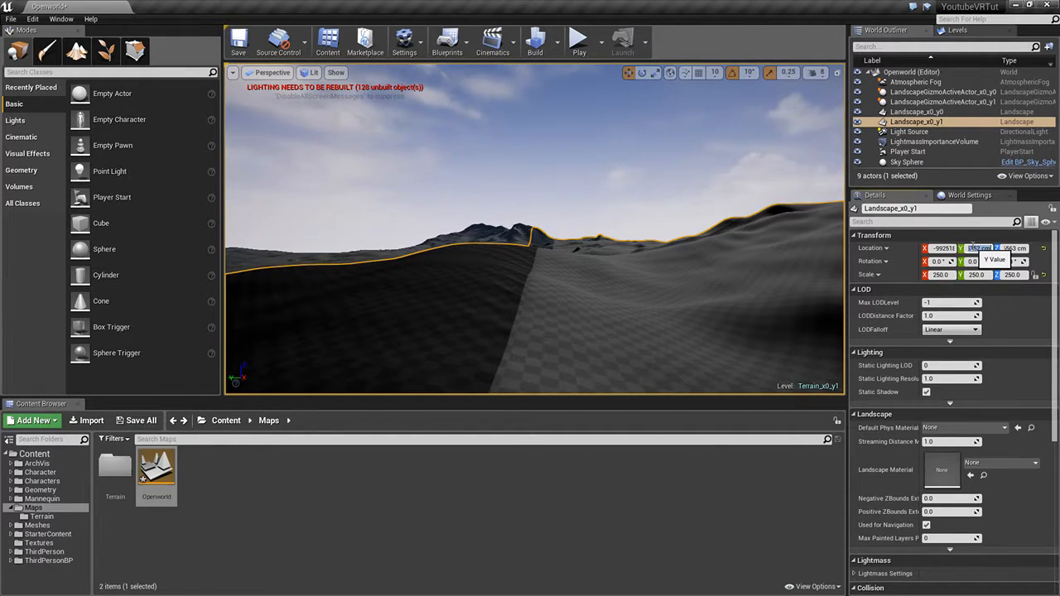
Step: Focus on Landscape_x0_y1 and examine the seam between the two tiles from close to the ground
{"action": "left_click", "coordinate": [908, 122]}
{"action": "double_click", "coordinate": [908, 123]}
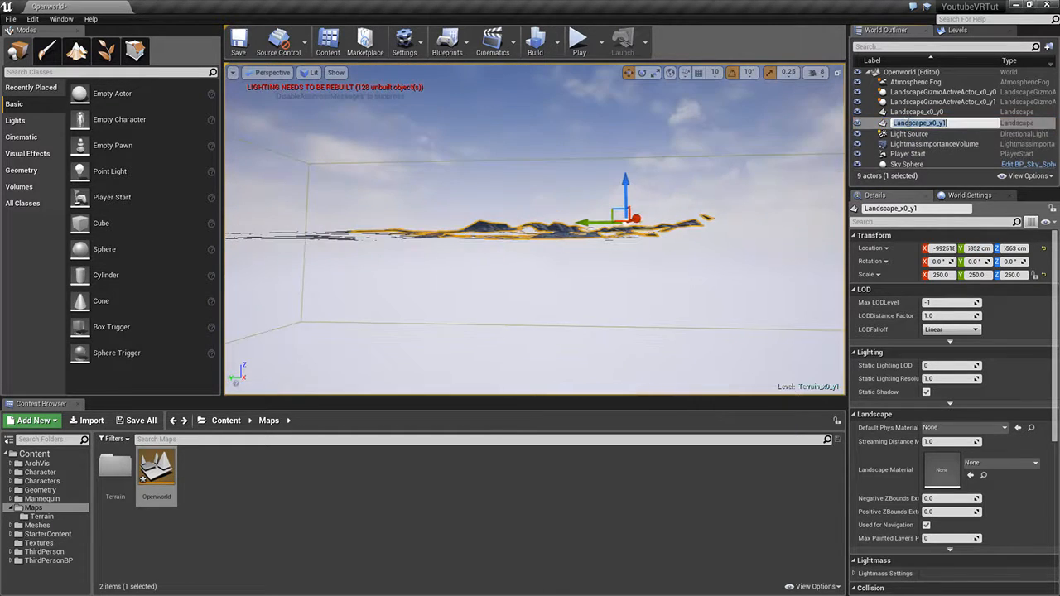
{"action": "right_click_drag", "start_coordinate": [694, 268], "coordinate": [570, 228]}
{"action": "key", "text": "w"}
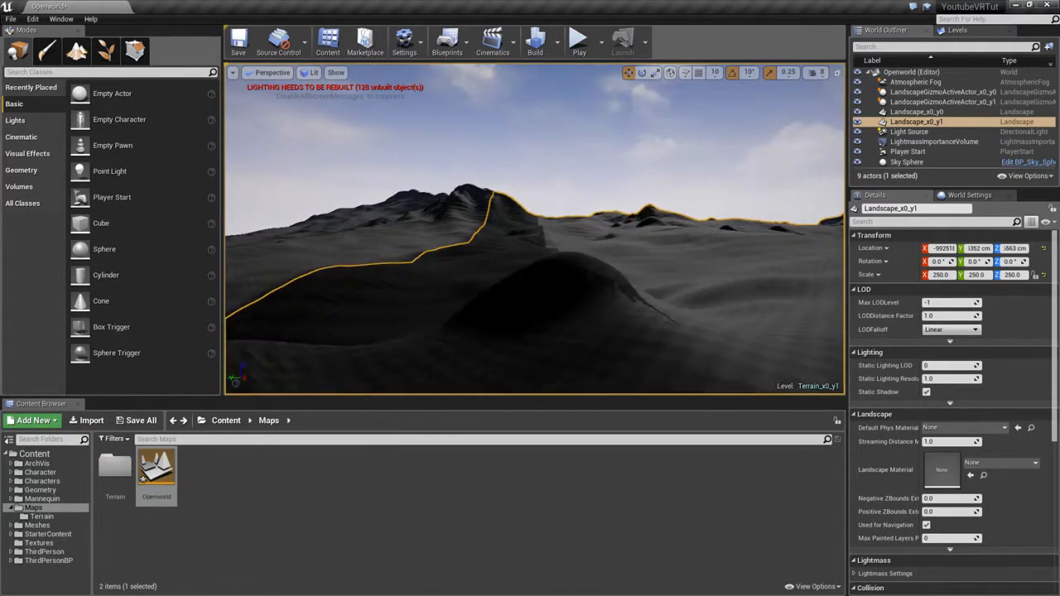
{"action": "right_click_drag", "start_coordinate": [622, 288], "coordinate": [626, 291]}
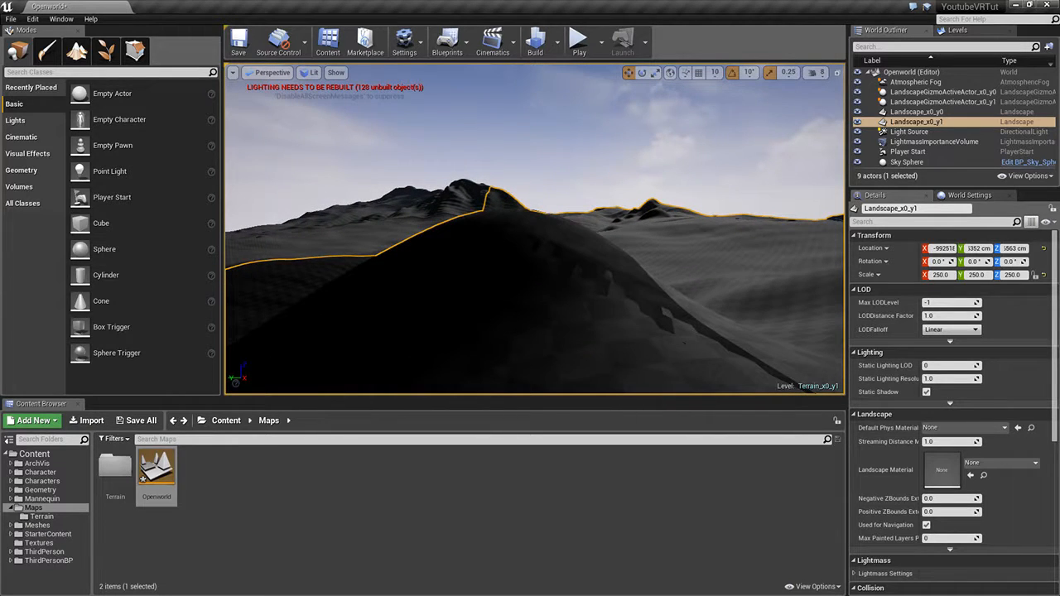
Step: Make the Persistent Level the current level and return to the list of actors
{"action": "left_click", "coordinate": [957, 30]}
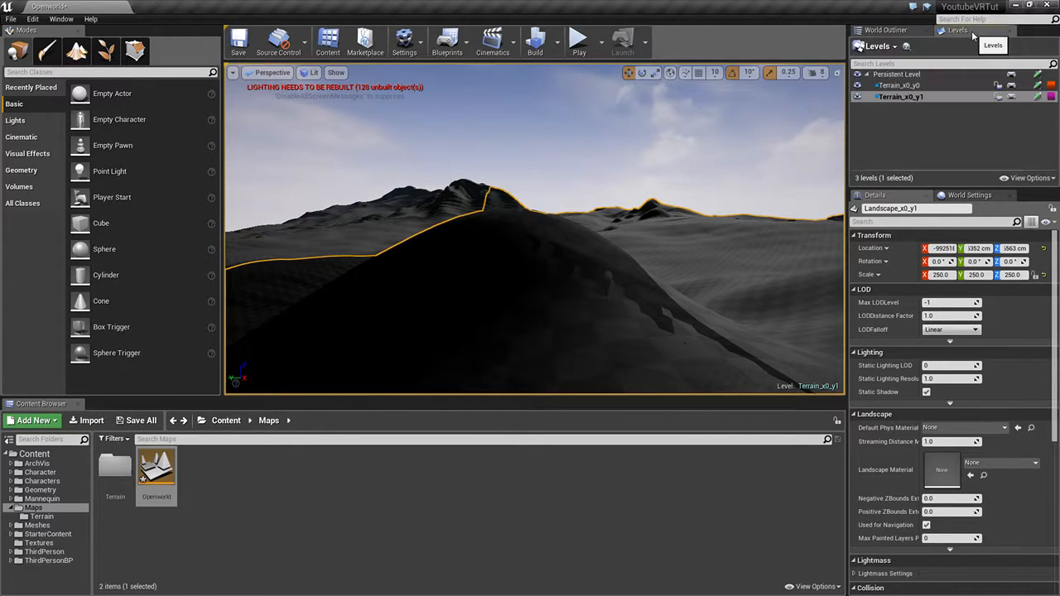
{"action": "left_click", "coordinate": [898, 73]}
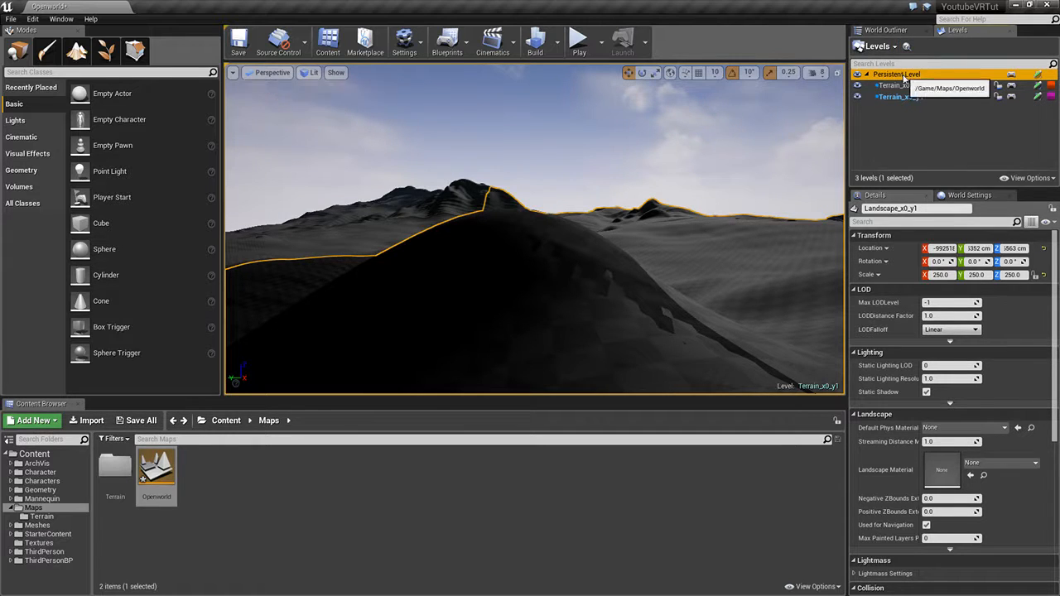
{"action": "double_click", "coordinate": [899, 74]}
{"action": "left_click", "coordinate": [886, 30]}
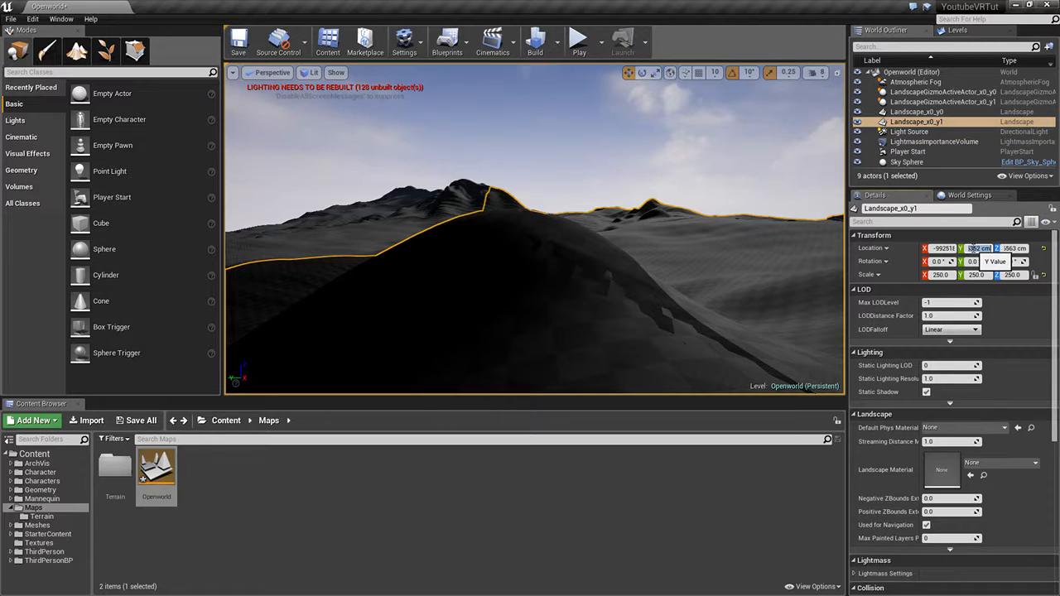
Step: Fine-tune Landscape_x0_y1's Y location to about -25.735, checking the seam against the neighbouring tile
{"action": "key", "text": "Home"}
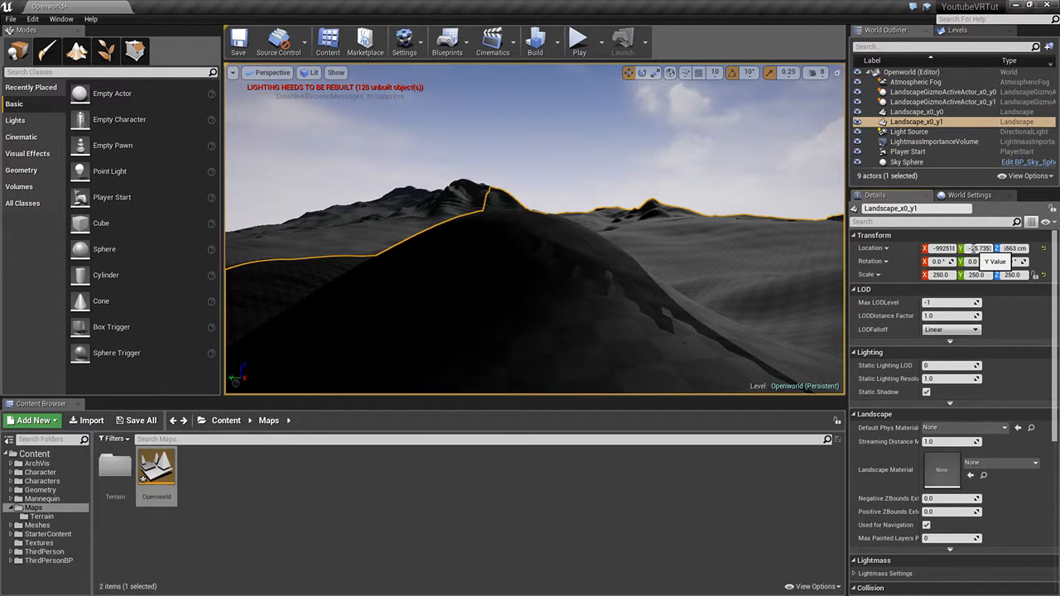
{"action": "key", "text": "shift+End"}
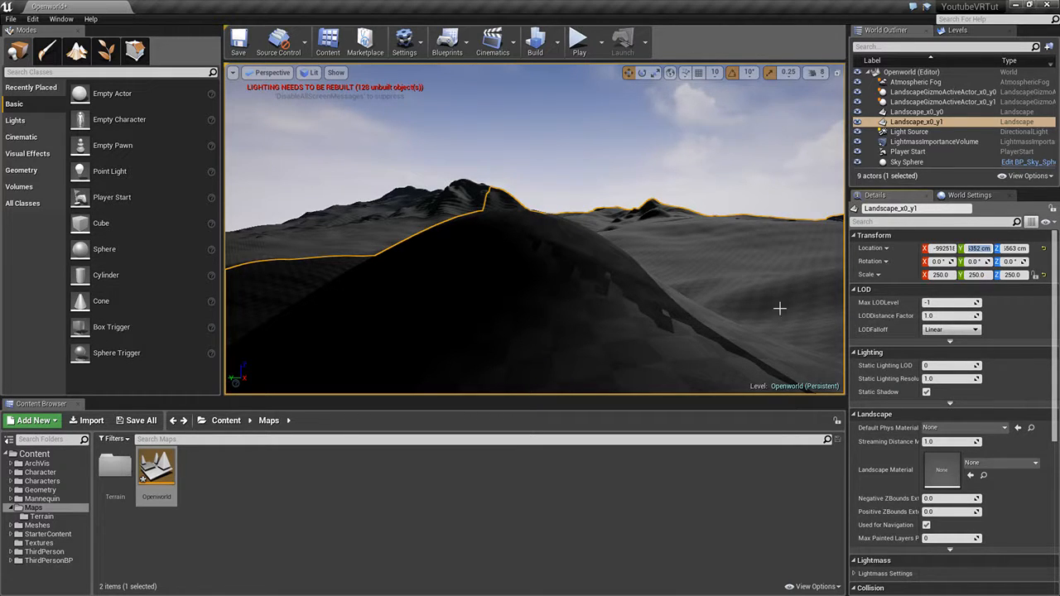
{"action": "left_click", "coordinate": [978, 248]}
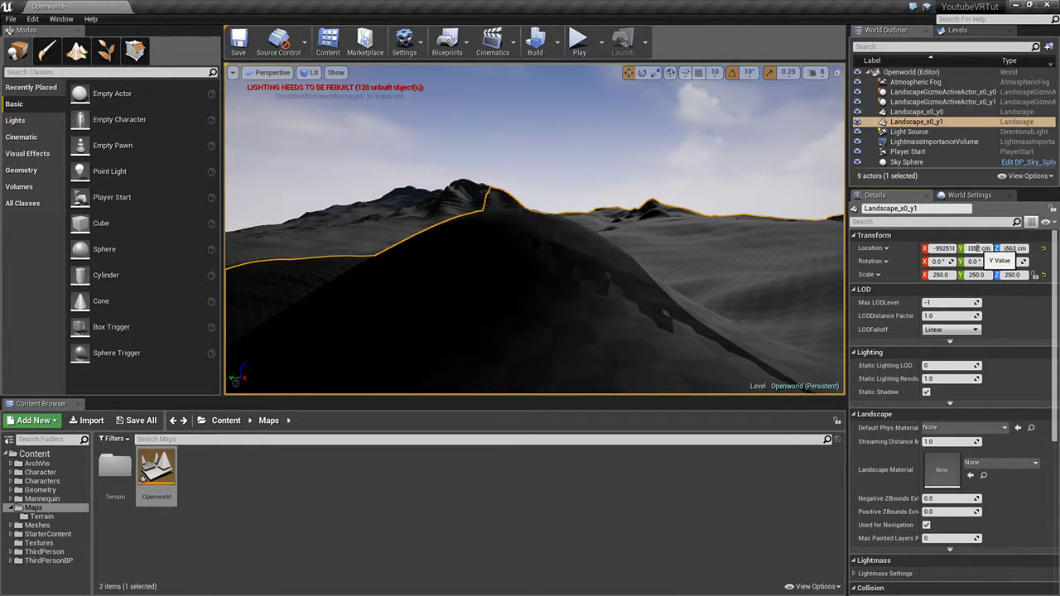
{"action": "key", "text": "Left"}
{"action": "key", "text": "Left"}
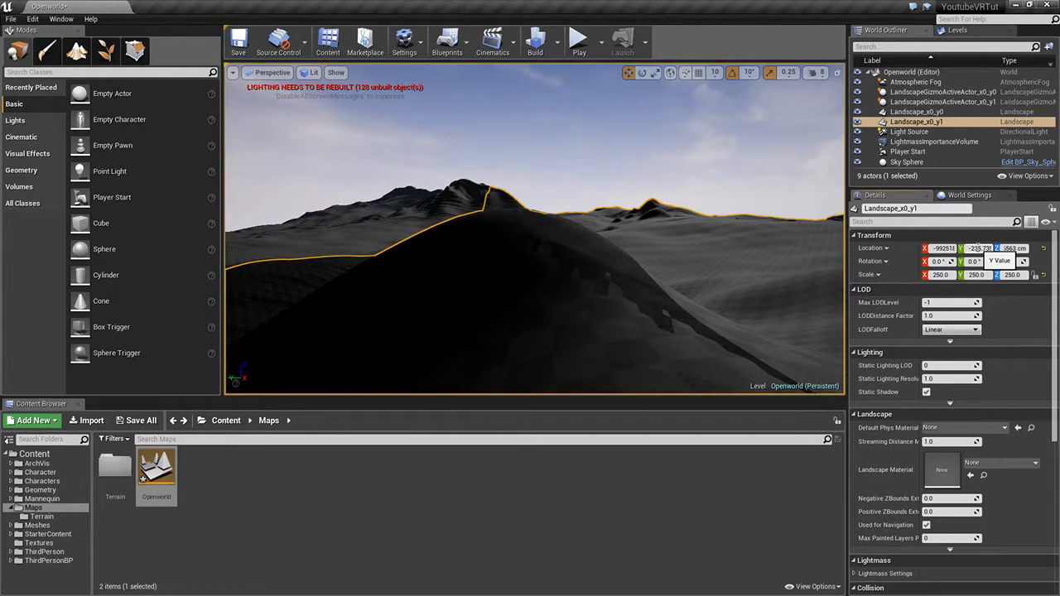
{"action": "left_click", "coordinate": [977, 247]}
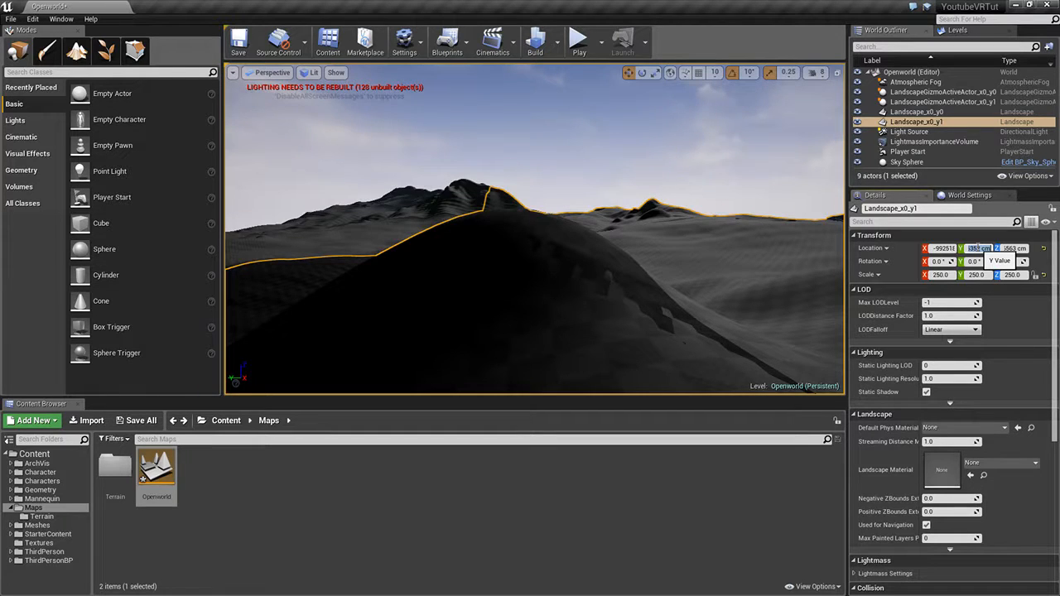
{"action": "left_click", "coordinate": [977, 248]}
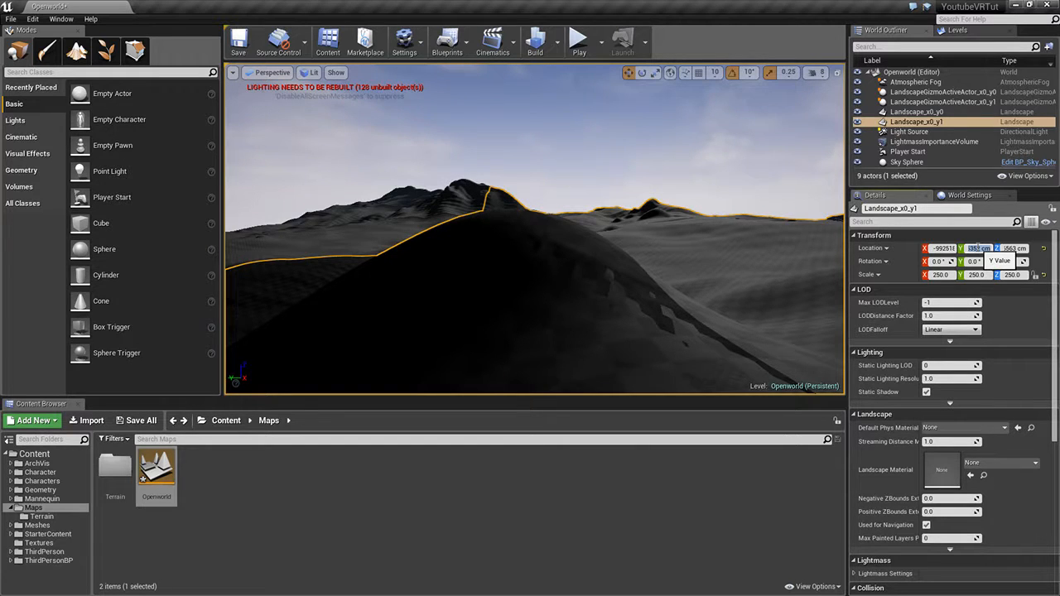
{"action": "right_click_drag", "start_coordinate": [712, 249], "coordinate": [675, 250]}
{"action": "key", "text": "d"}
{"action": "key", "text": "a"}
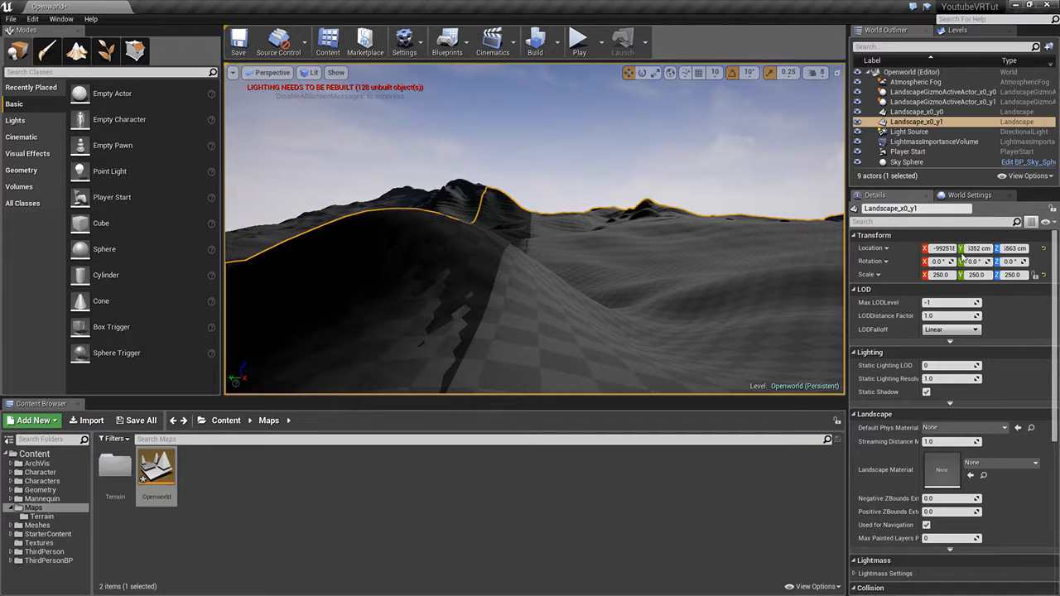
{"action": "left_click", "coordinate": [975, 249]}
{"action": "key", "text": "Home"}
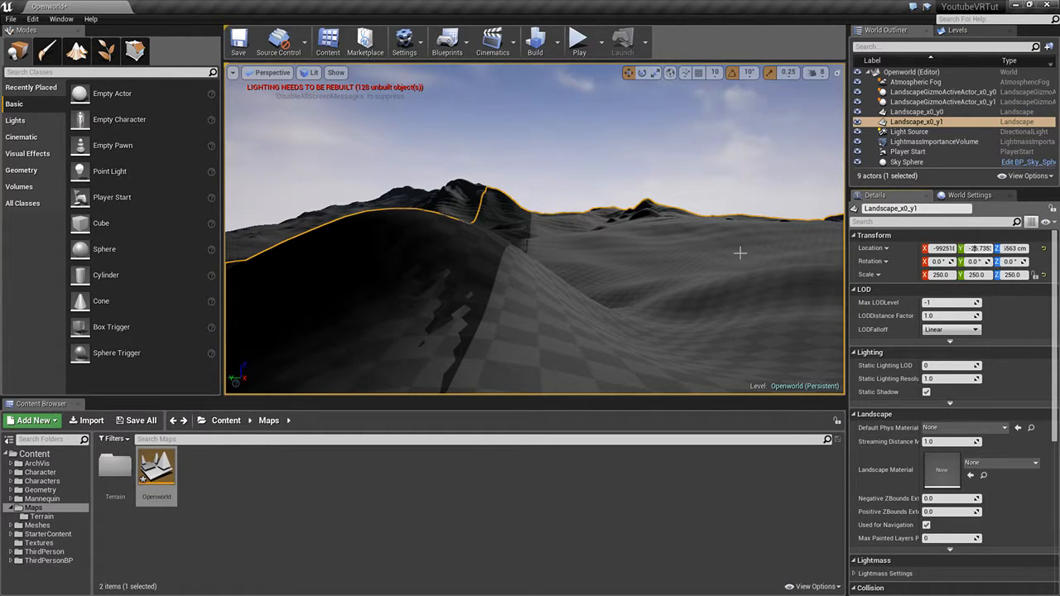
Step: Examine the ridges and dips along the tile seam for remaining gaps or height differences
{"action": "key", "text": "w"}
{"action": "right_click_drag", "start_coordinate": [689, 237], "coordinate": [689, 237]}
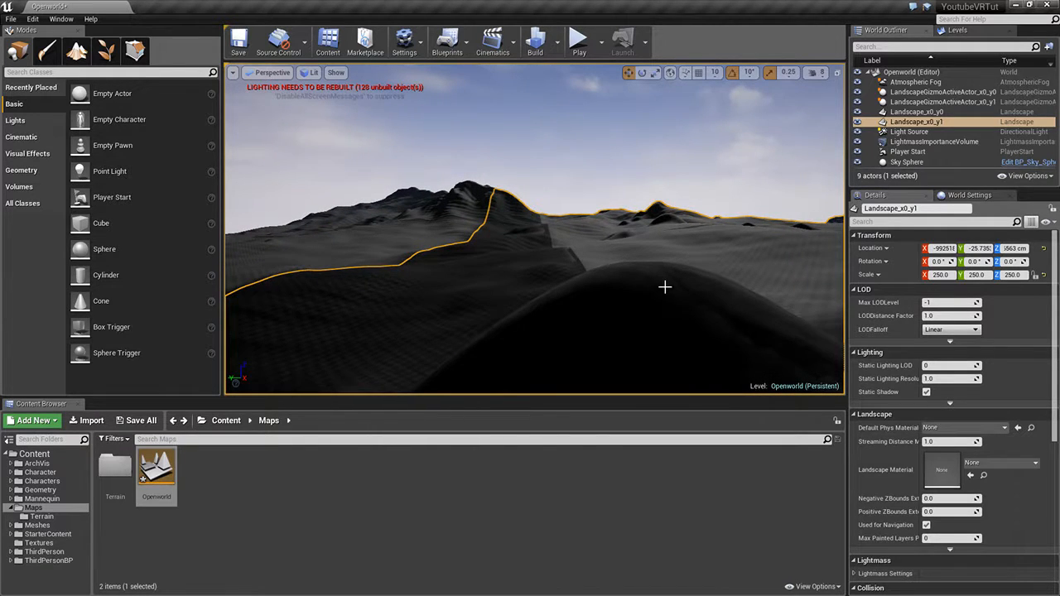
{"action": "scroll", "coordinate": [665, 283], "scroll_direction": "down", "scroll_amount": 4}
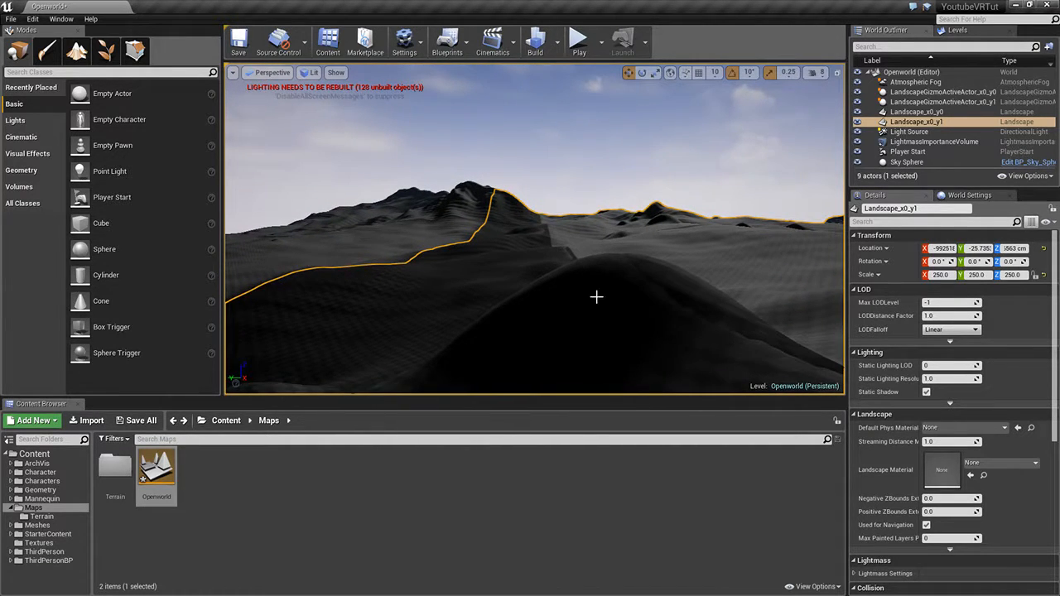
{"action": "right_click_drag", "start_coordinate": [607, 280], "coordinate": [662, 304]}
{"action": "scroll", "coordinate": [610, 282], "scroll_direction": "down", "scroll_amount": 4}
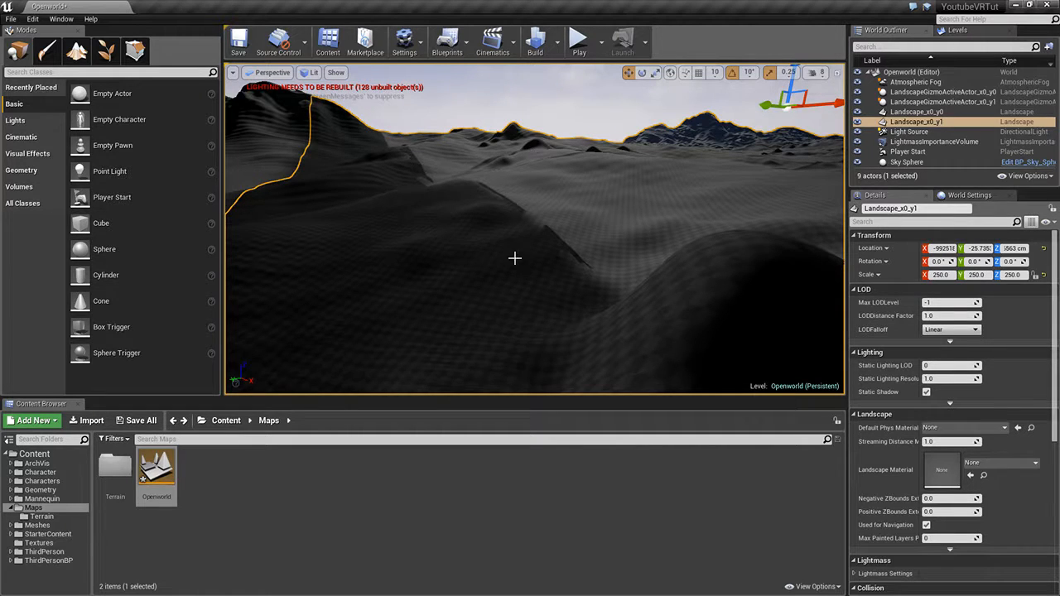
{"action": "right_click_drag", "start_coordinate": [579, 205], "coordinate": [621, 269]}
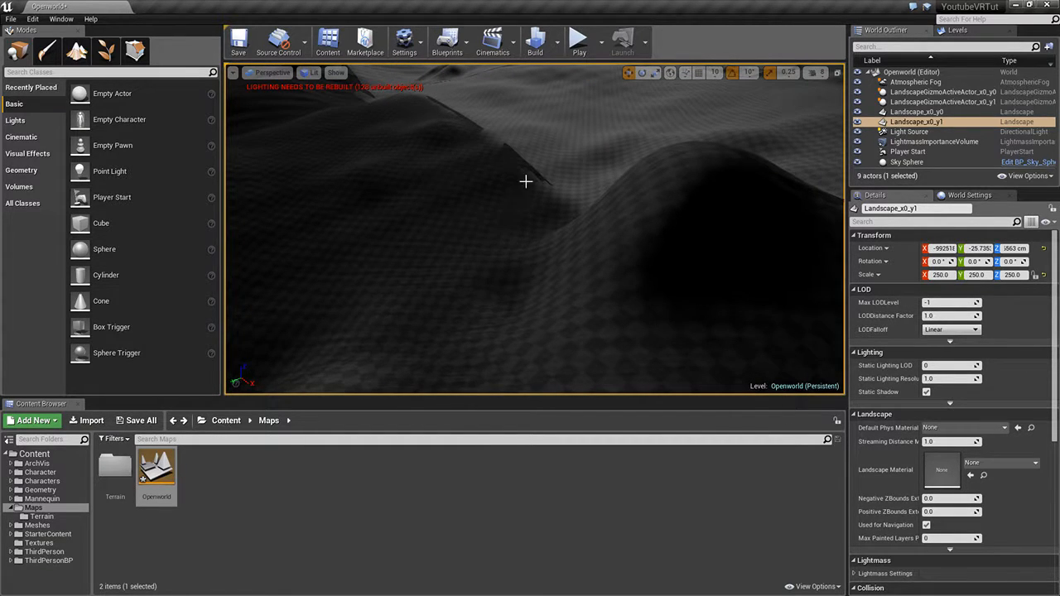
{"action": "right_click_drag", "start_coordinate": [641, 181], "coordinate": [571, 101]}
{"action": "right_click_drag", "start_coordinate": [671, 213], "coordinate": [714, 210]}
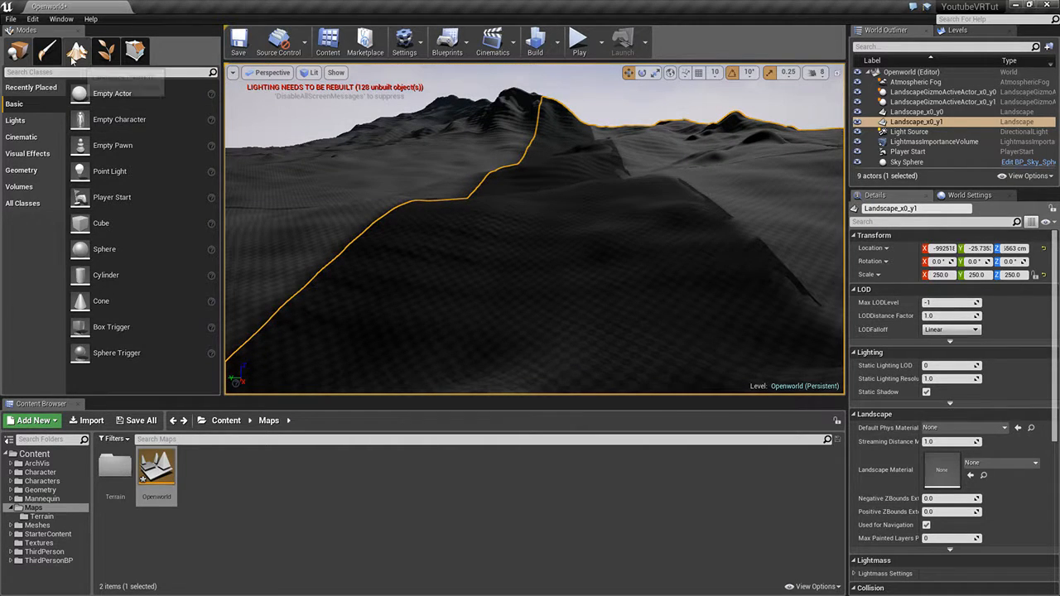
Step: Enter landscape sculpting and focus on Landscape_x0_y0 close to the seam with the neighbouring tile
{"action": "left_click", "coordinate": [76, 51]}
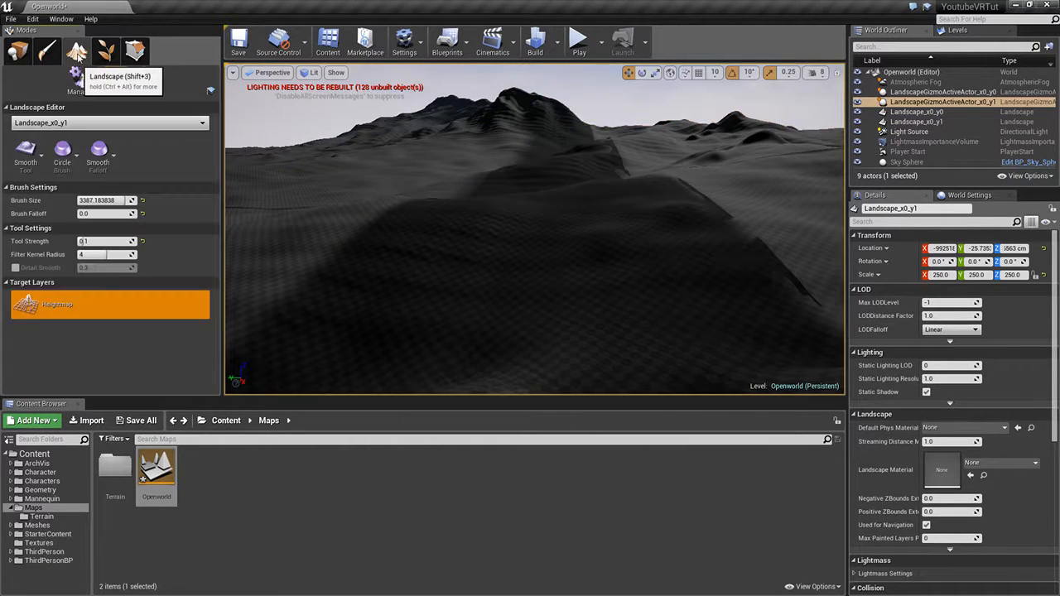
{"action": "left_click", "coordinate": [30, 153]}
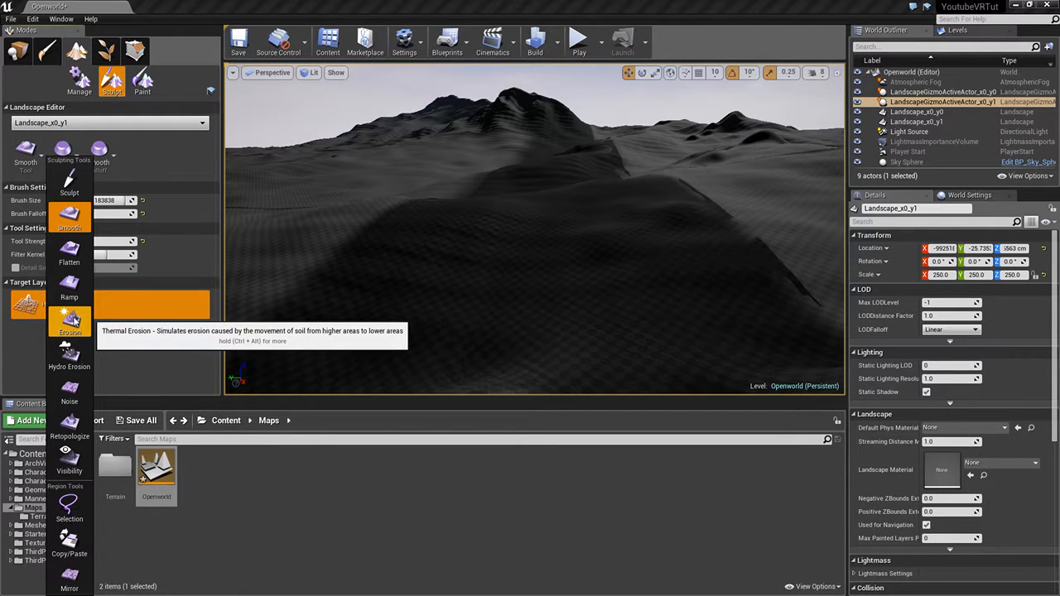
{"action": "double_click", "coordinate": [916, 112]}
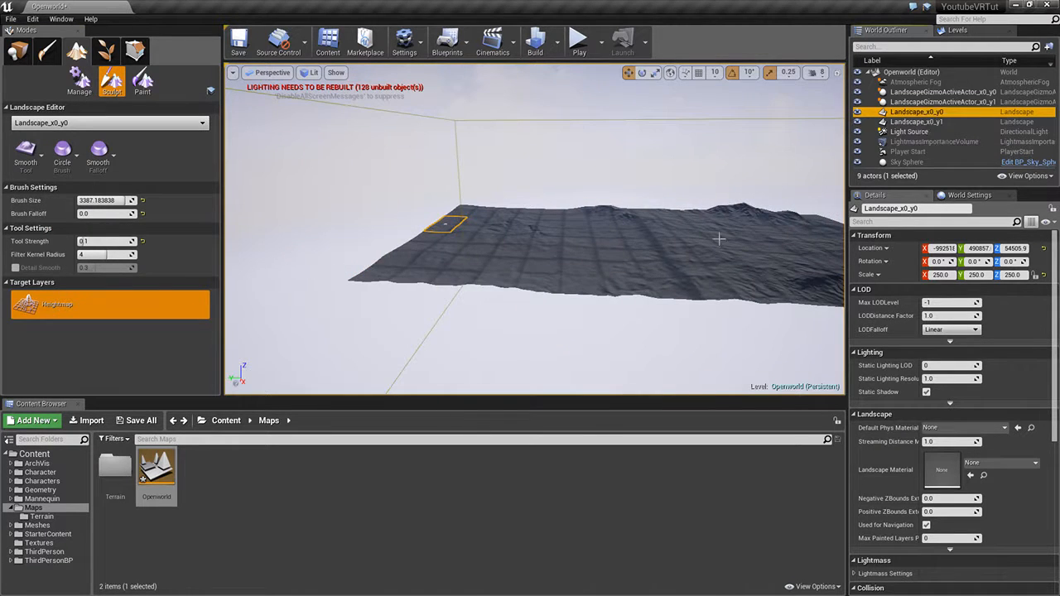
{"action": "mouse_move", "coordinate": [718, 240]}
{"action": "right_mouse_down"}
{"action": "mouse_move", "coordinate": [744, 228]}
{"action": "mouse_move", "coordinate": [766, 238]}
{"action": "mouse_move", "coordinate": [762, 230]}
{"action": "mouse_move", "coordinate": [764, 262]}
{"action": "mouse_move", "coordinate": [819, 273]}
{"action": "mouse_move", "coordinate": [666, 272]}
{"action": "right_mouse_up"}
{"action": "key", "text": "w"}
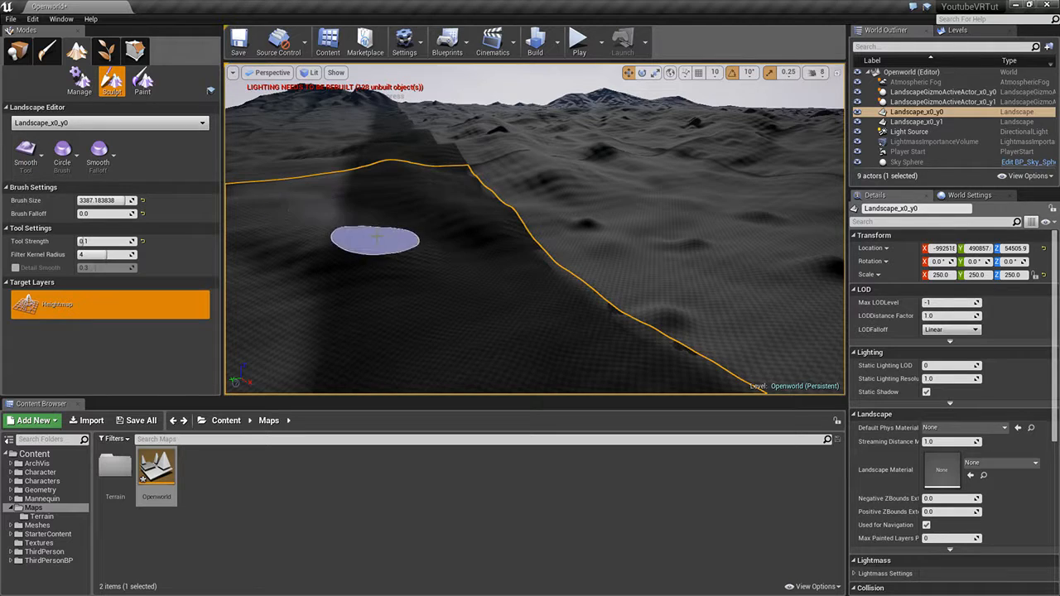
Step: Choose the Erosion sculpting tool and hide Landscape_x0_y1 to expose the bordering edge of Landscape_x0_y0
{"action": "left_click", "coordinate": [41, 157]}
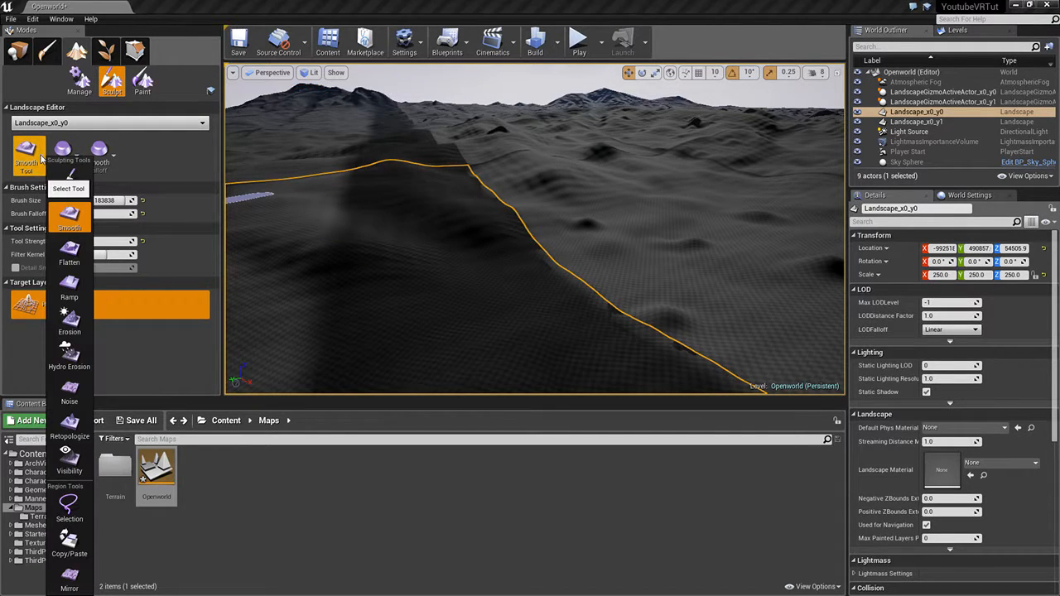
{"action": "left_click", "coordinate": [71, 323]}
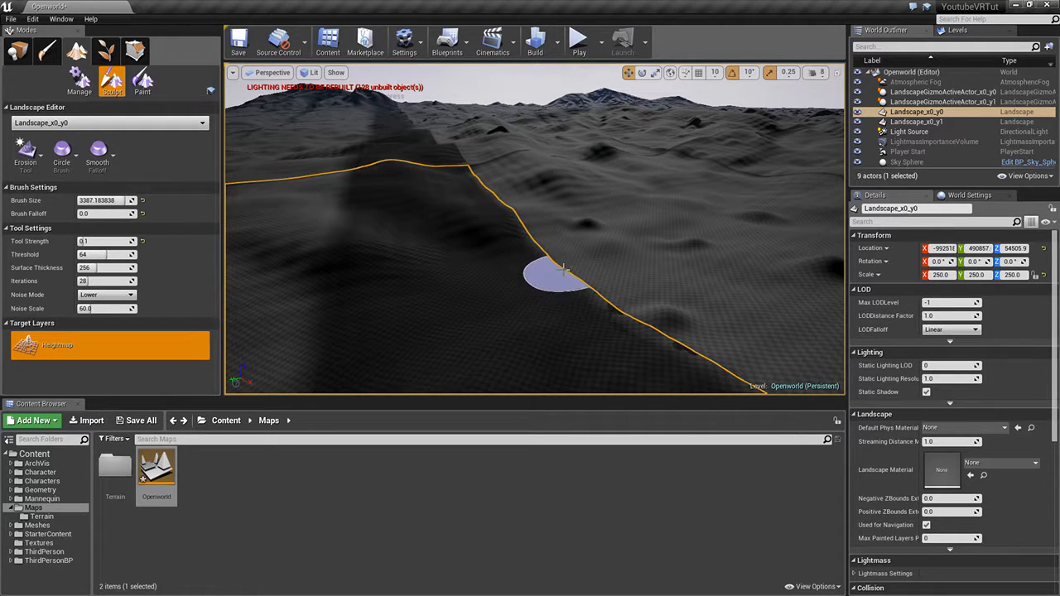
{"action": "right_click_drag", "start_coordinate": [561, 284], "coordinate": [564, 278]}
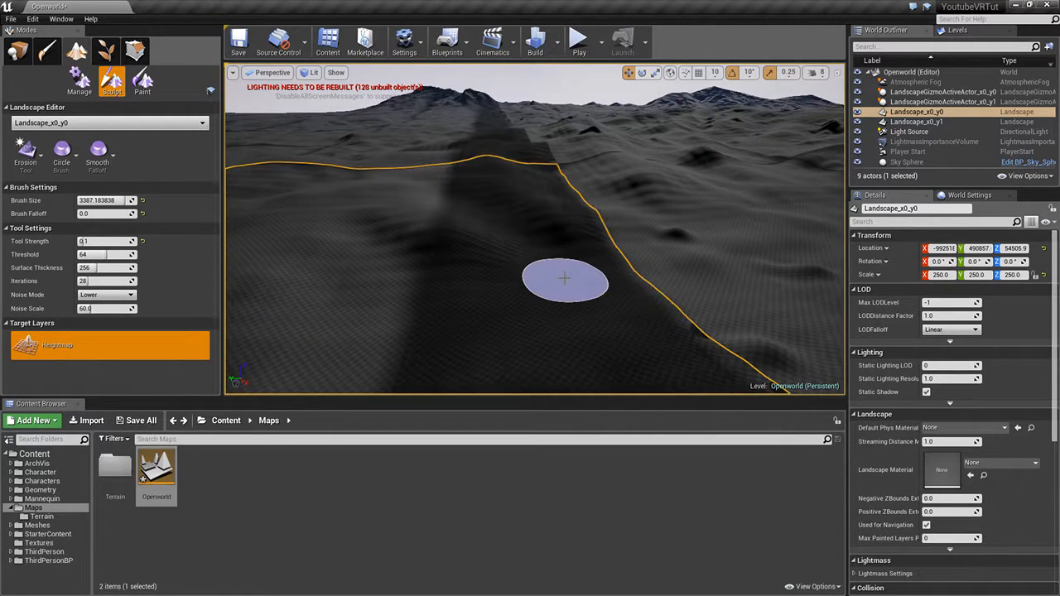
{"action": "left_click", "coordinate": [857, 123]}
{"action": "right_click_drag", "start_coordinate": [790, 174], "coordinate": [783, 215]}
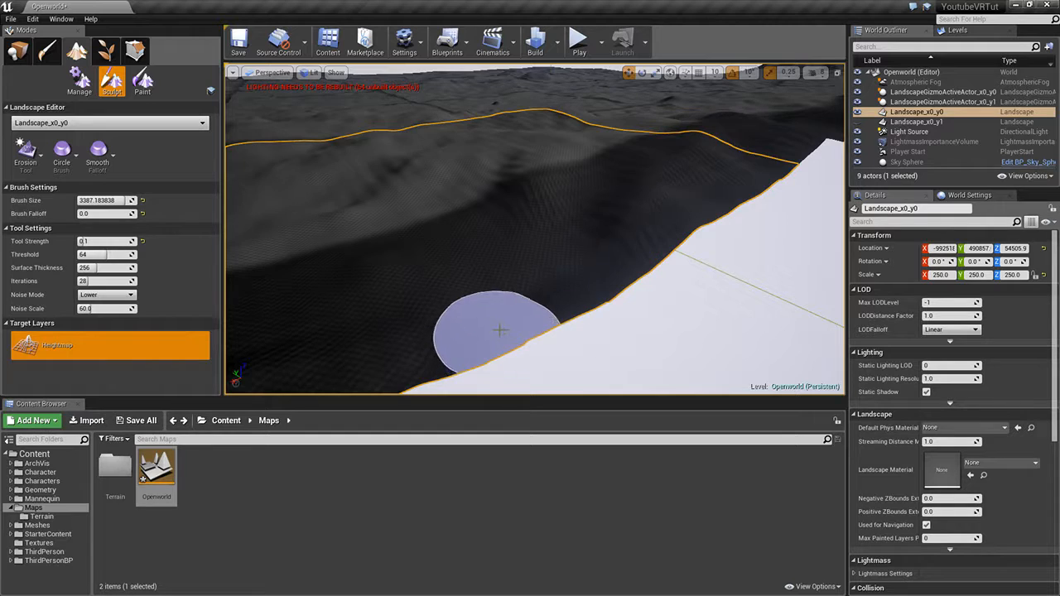
{"action": "right_click_drag", "start_coordinate": [500, 330], "coordinate": [500, 332]}
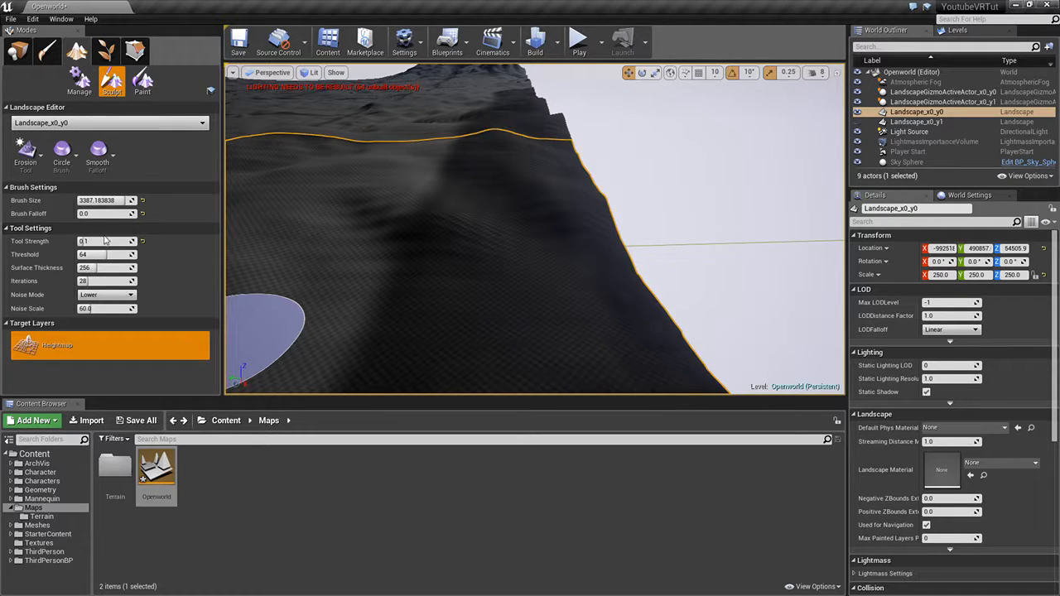
Step: Erode the exposed edge of Landscape_x0_y0 at tool strength 1.0 and show Landscape_x0_y1 again
{"action": "left_click_drag", "start_coordinate": [95, 241], "coordinate": [109, 241]}
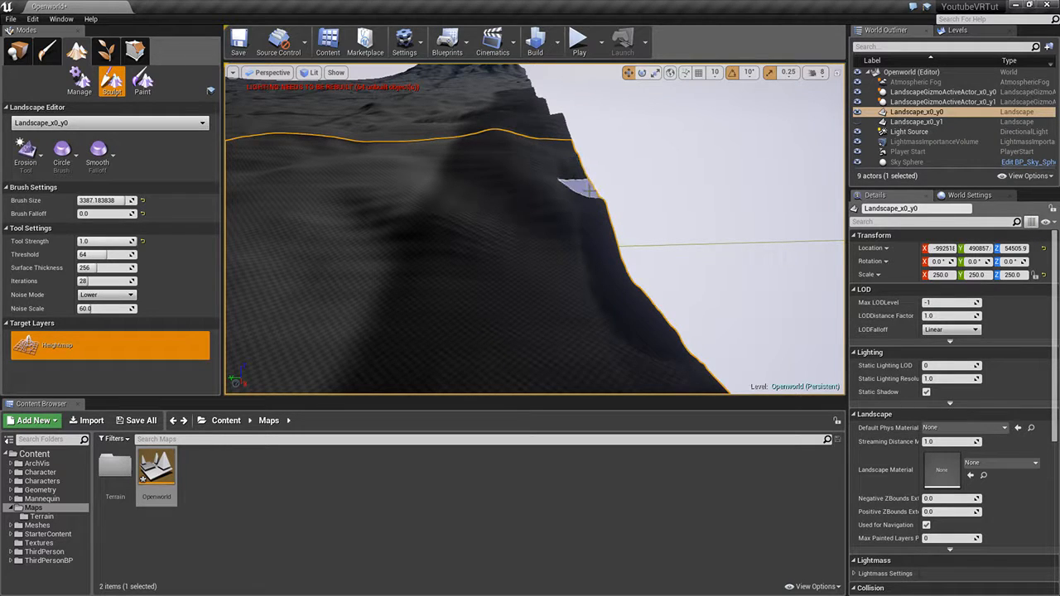
{"action": "mouse_move", "coordinate": [639, 326]}
{"action": "right_mouse_down"}
{"action": "mouse_move", "coordinate": [625, 313]}
{"action": "mouse_move", "coordinate": [640, 325]}
{"action": "right_mouse_up"}
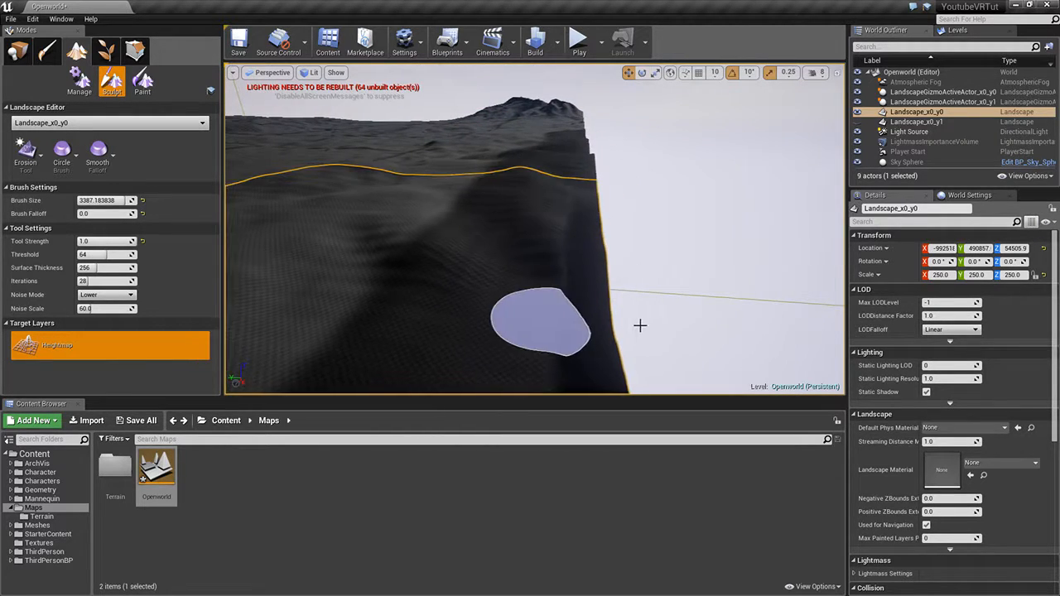
{"action": "left_click", "coordinate": [858, 122]}
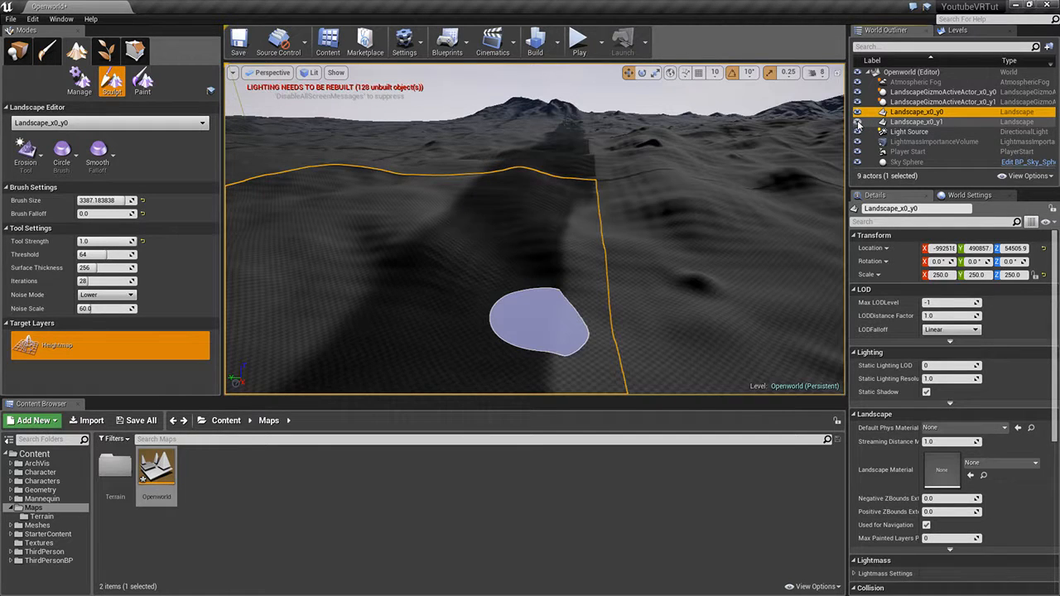
{"action": "right_click_drag", "start_coordinate": [609, 267], "coordinate": [575, 223]}
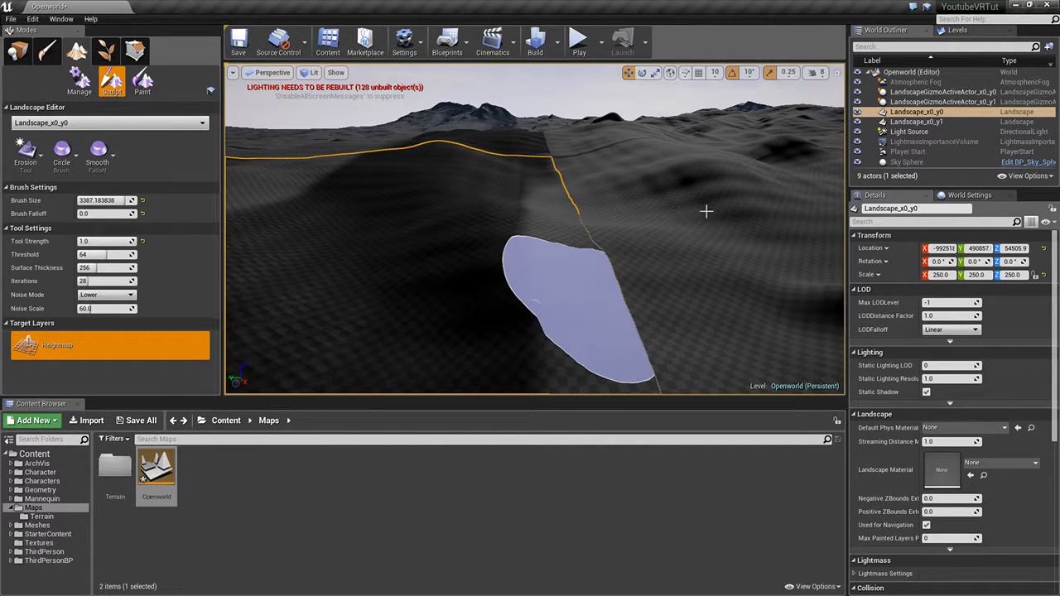
Step: Hide Landscape_x0_y0, leaving Landscape_x0_y1 visible, and select Landscape_x0_y1 as the landscape to sculpt
{"action": "left_click", "coordinate": [857, 122]}
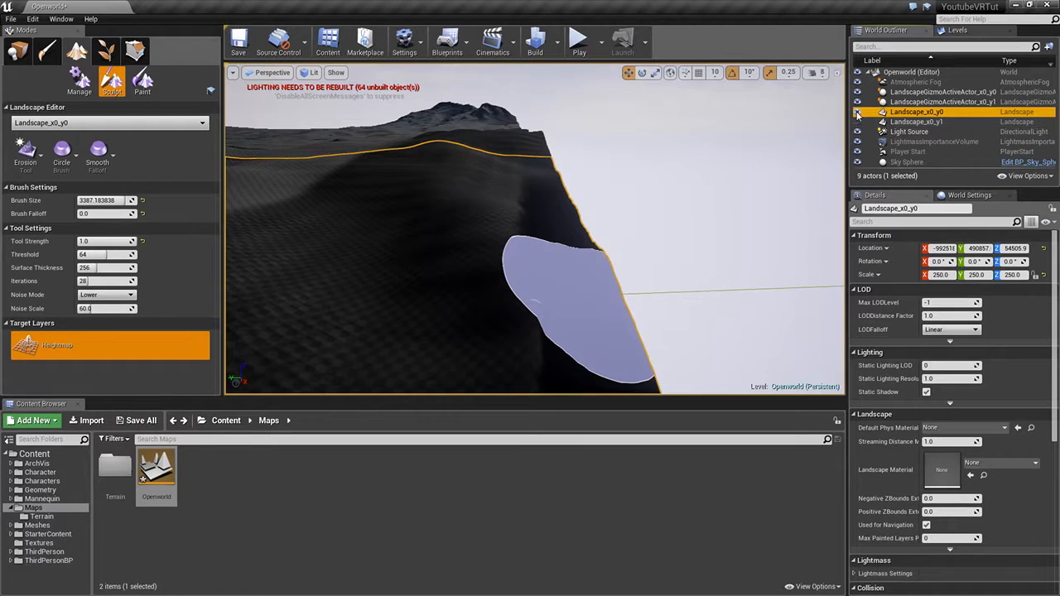
{"action": "left_click", "coordinate": [857, 112]}
{"action": "left_click", "coordinate": [856, 122]}
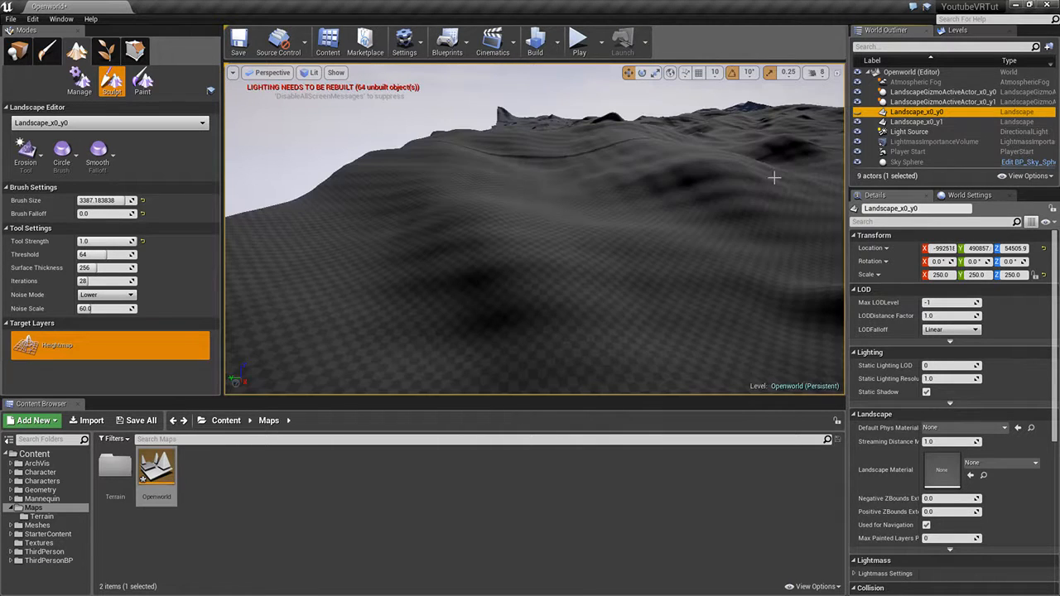
{"action": "left_click", "coordinate": [910, 121]}
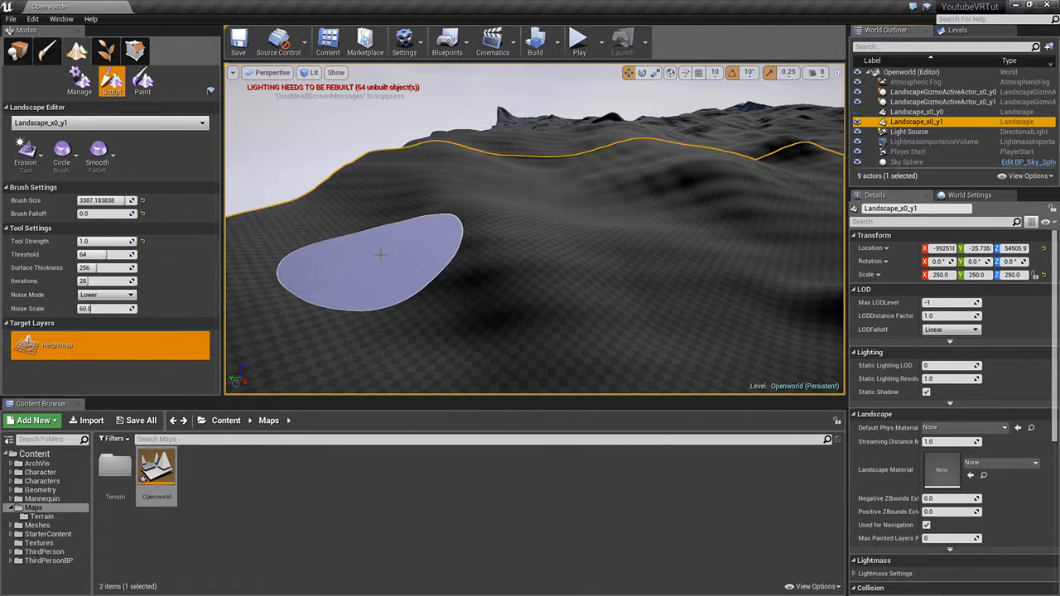
Step: Erode the bordering edge of Landscape_x0_y1 with the brush falloff raised to about 0.514, and show Landscape_x0_y0 again
{"action": "right_click_drag", "start_coordinate": [381, 255], "coordinate": [370, 227]}
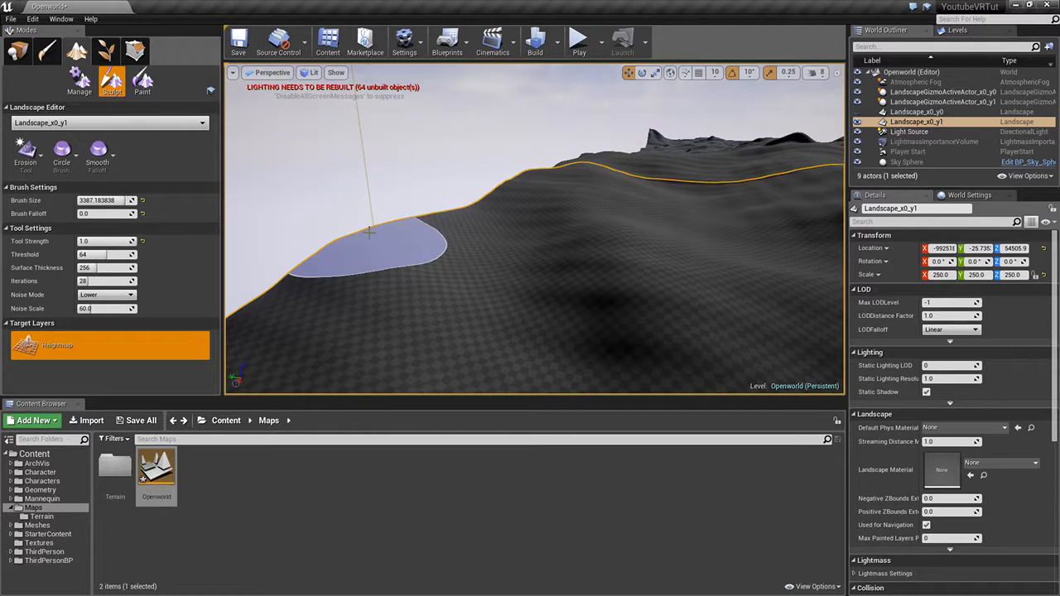
{"action": "mouse_move", "coordinate": [369, 233]}
{"action": "left_mouse_down"}
{"action": "mouse_move", "coordinate": [362, 238]}
{"action": "mouse_move", "coordinate": [375, 236]}
{"action": "left_mouse_up"}
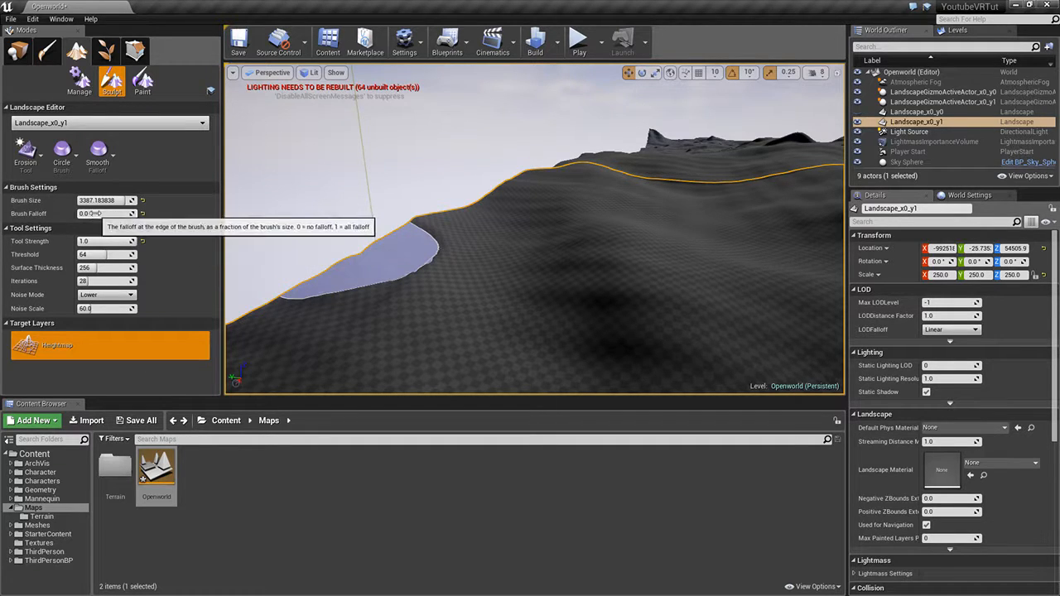
{"action": "left_click_drag", "start_coordinate": [96, 213], "coordinate": [102, 214]}
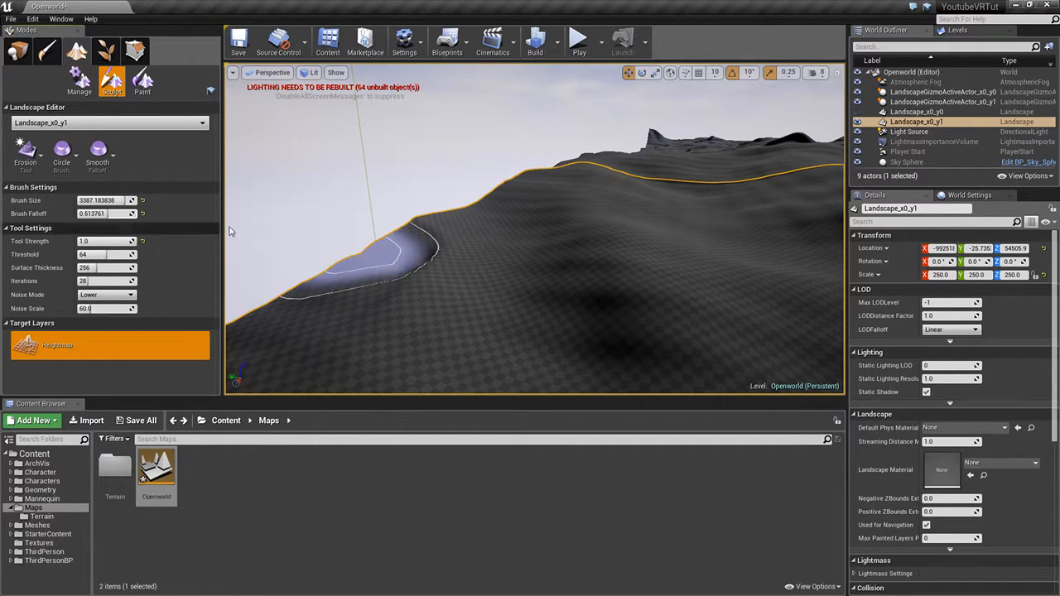
{"action": "left_click", "coordinate": [451, 217]}
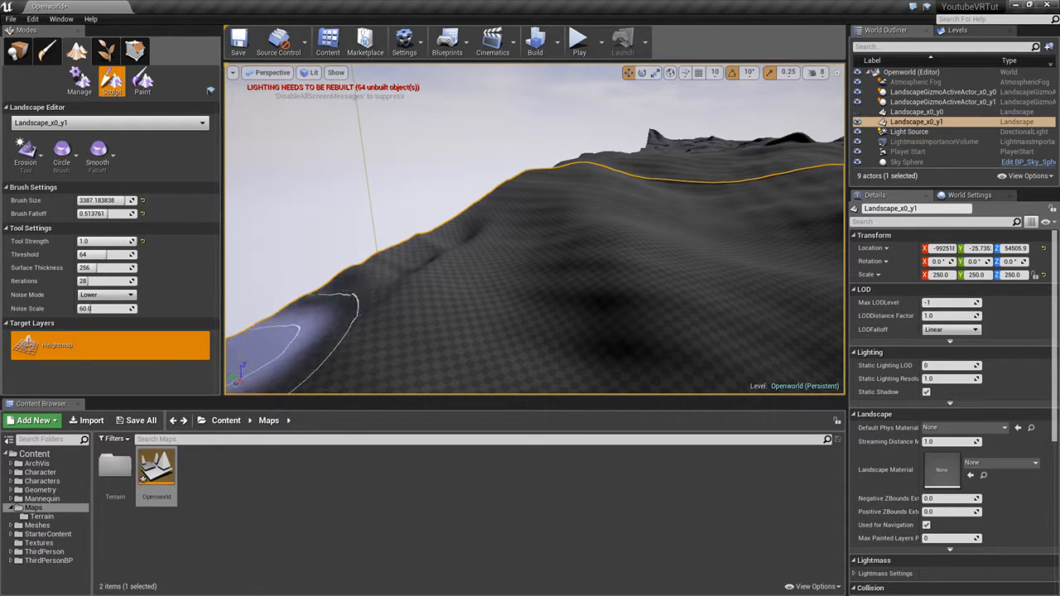
{"action": "right_click_drag", "start_coordinate": [318, 303], "coordinate": [248, 319]}
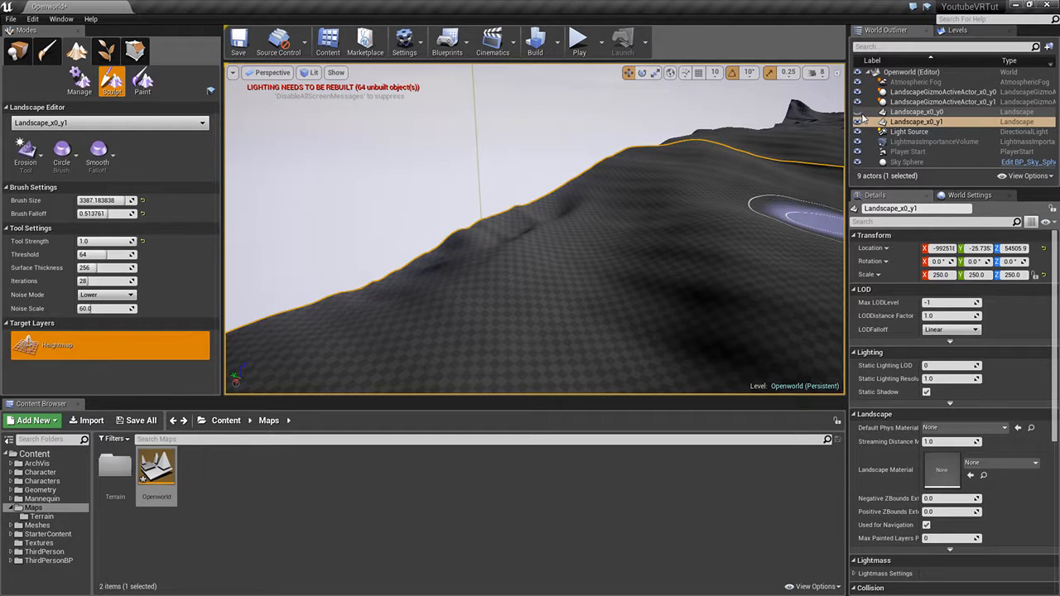
{"action": "double_click", "coordinate": [916, 122]}
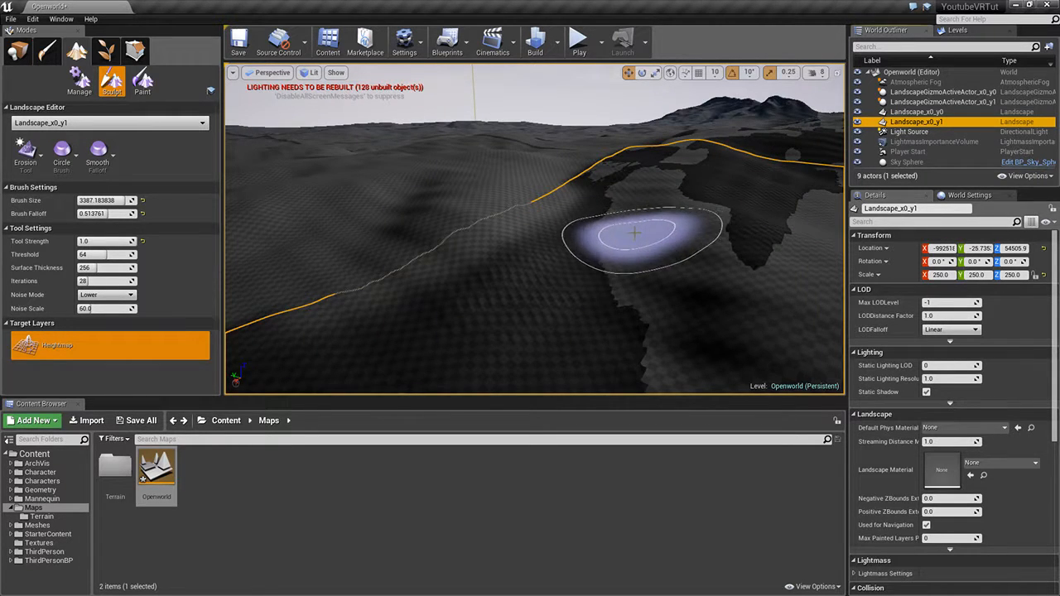
Step: Examine the overlap between the two landscape tiles along the eroded seam, from close up and from farther away
{"action": "mouse_move", "coordinate": [635, 235]}
{"action": "right_mouse_down"}
{"action": "mouse_move", "coordinate": [712, 242]}
{"action": "mouse_move", "coordinate": [654, 246]}
{"action": "mouse_move", "coordinate": [665, 244]}
{"action": "right_mouse_up"}
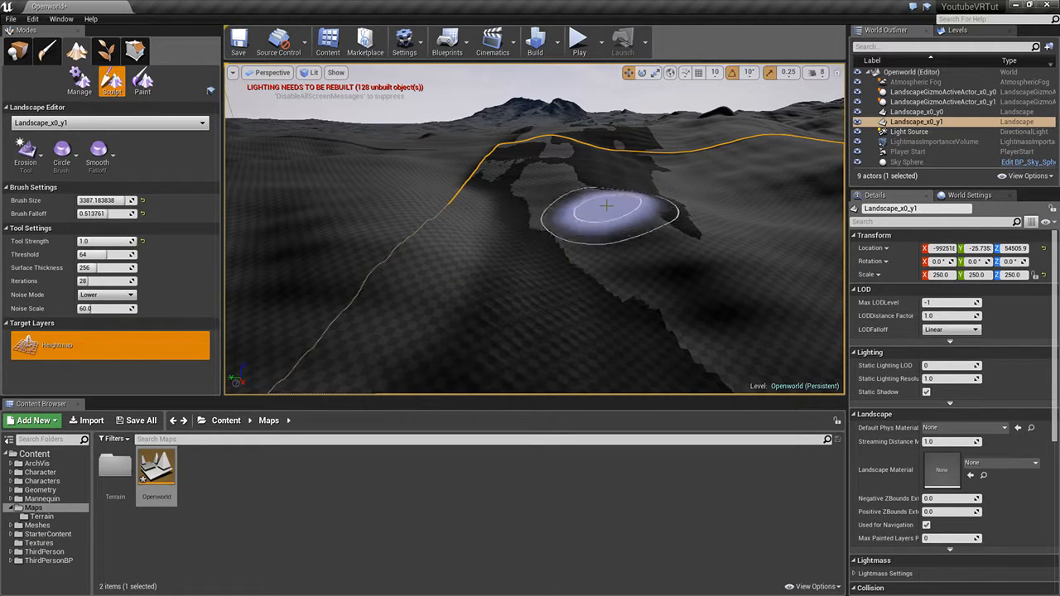
{"action": "mouse_move", "coordinate": [610, 213]}
{"action": "right_mouse_down"}
{"action": "mouse_move", "coordinate": [663, 217]}
{"action": "mouse_move", "coordinate": [561, 189]}
{"action": "right_mouse_up"}
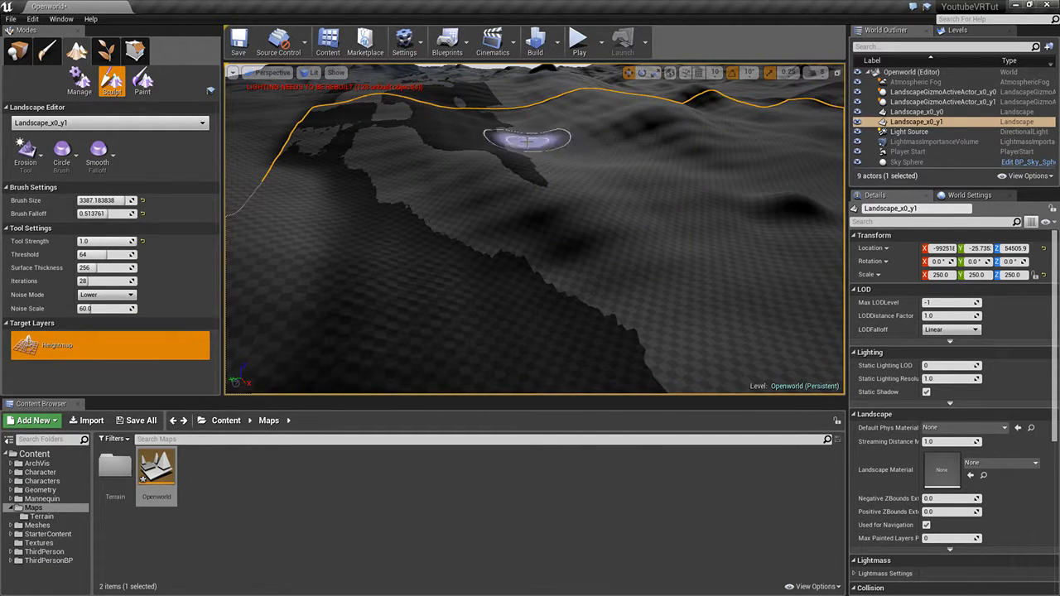
{"action": "mouse_move", "coordinate": [674, 130]}
{"action": "right_mouse_down"}
{"action": "mouse_move", "coordinate": [695, 145]}
{"action": "mouse_move", "coordinate": [634, 229]}
{"action": "right_mouse_up"}
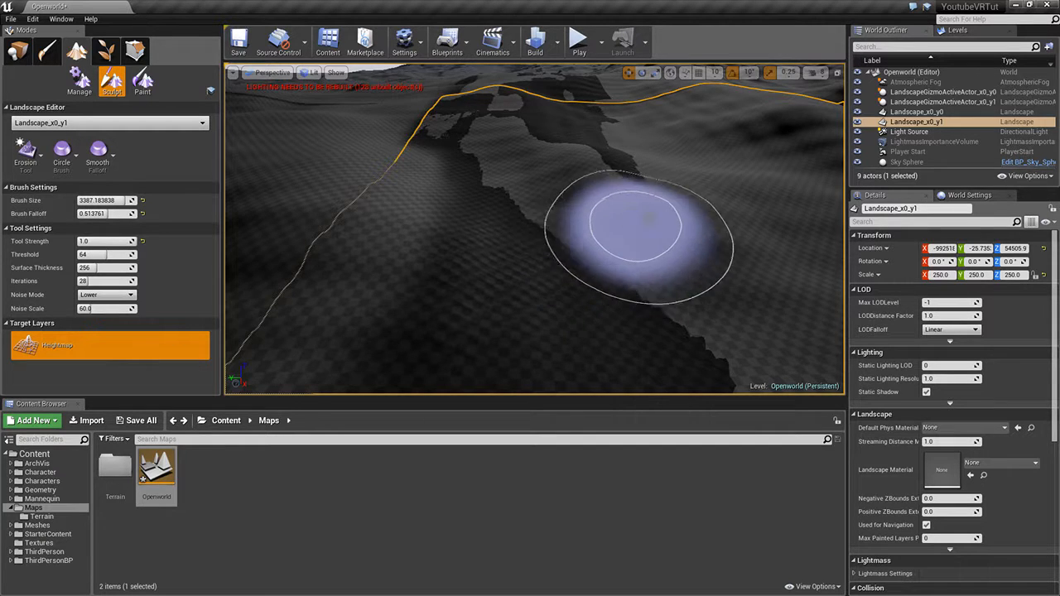
{"action": "right_click_drag", "start_coordinate": [627, 224], "coordinate": [597, 226]}
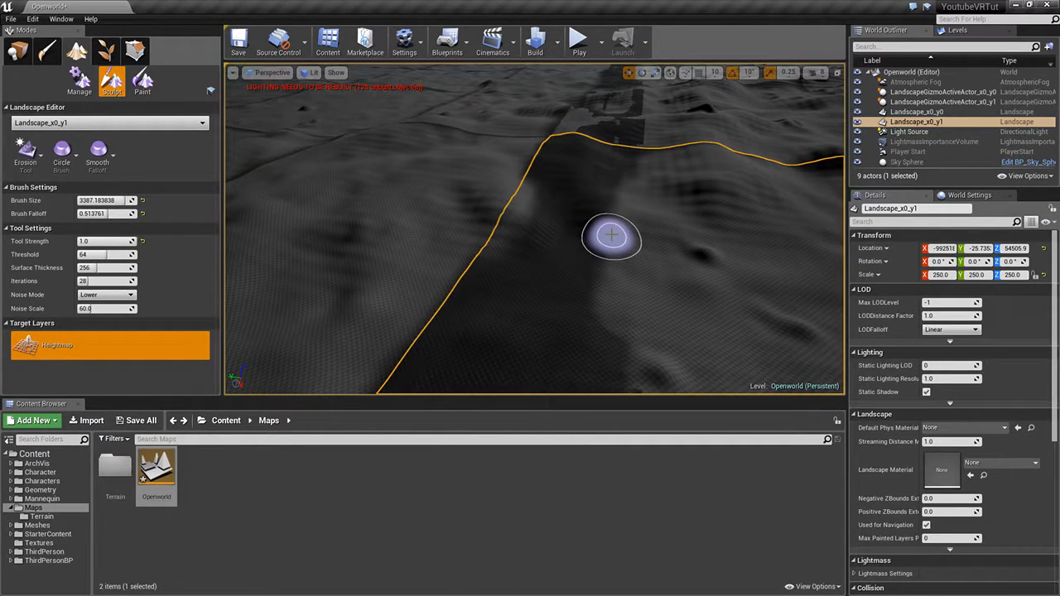
{"action": "scroll", "coordinate": [568, 253], "scroll_direction": "up", "scroll_amount": 2}
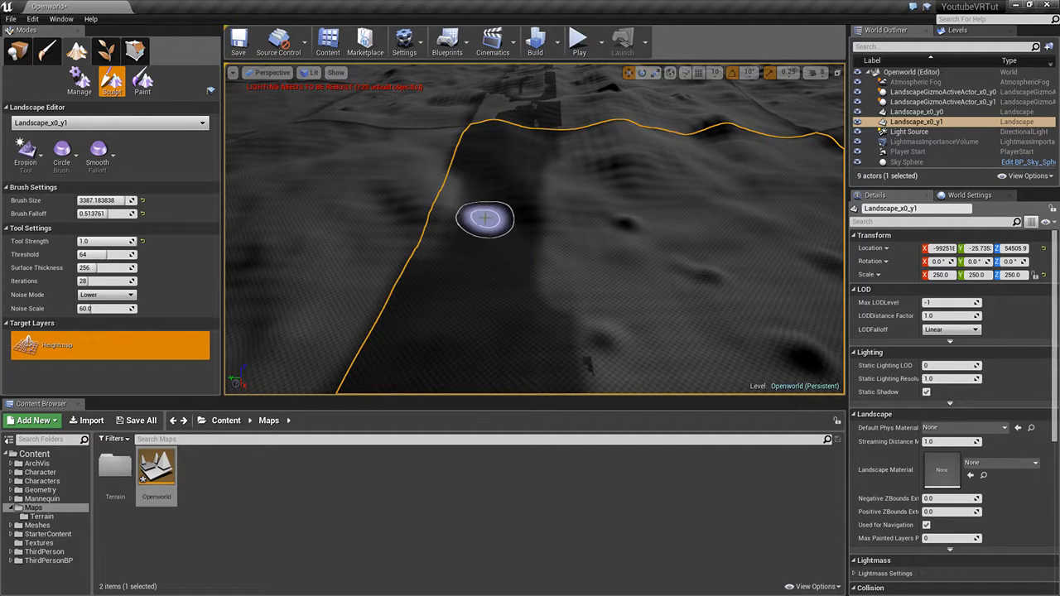
{"action": "key", "text": "w"}
{"action": "mouse_move", "coordinate": [485, 219]}
{"action": "right_mouse_down"}
{"action": "mouse_move", "coordinate": [501, 235]}
{"action": "mouse_move", "coordinate": [480, 240]}
{"action": "mouse_move", "coordinate": [480, 257]}
{"action": "mouse_move", "coordinate": [485, 219]}
{"action": "right_mouse_up"}
{"action": "key", "text": "s"}
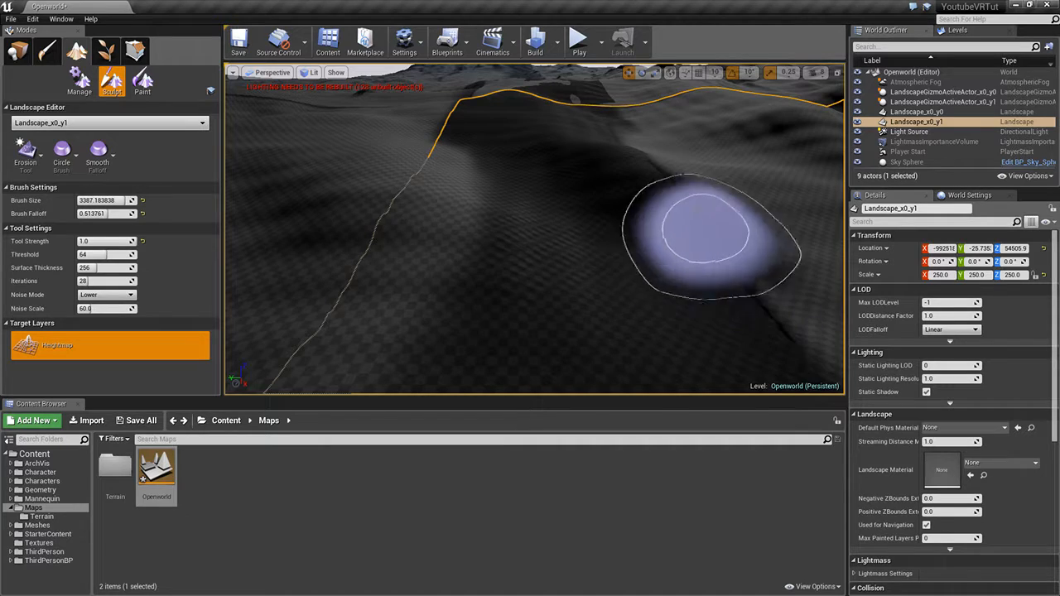
Step: Check the crease along the overlap from close to the ground and save the map
{"action": "key", "text": "w"}
{"action": "mouse_move", "coordinate": [690, 213]}
{"action": "right_mouse_down"}
{"action": "mouse_move", "coordinate": [694, 248]}
{"action": "mouse_move", "coordinate": [700, 228]}
{"action": "right_mouse_up"}
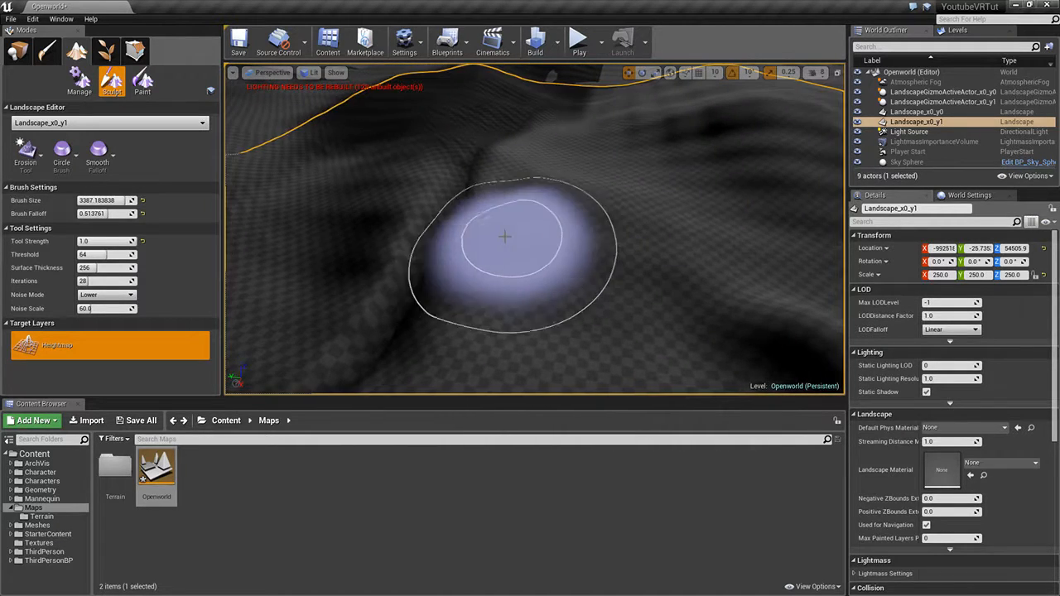
{"action": "mouse_move", "coordinate": [421, 284]}
{"action": "right_mouse_down"}
{"action": "mouse_move", "coordinate": [430, 265]}
{"action": "mouse_move", "coordinate": [378, 248]}
{"action": "right_mouse_up"}
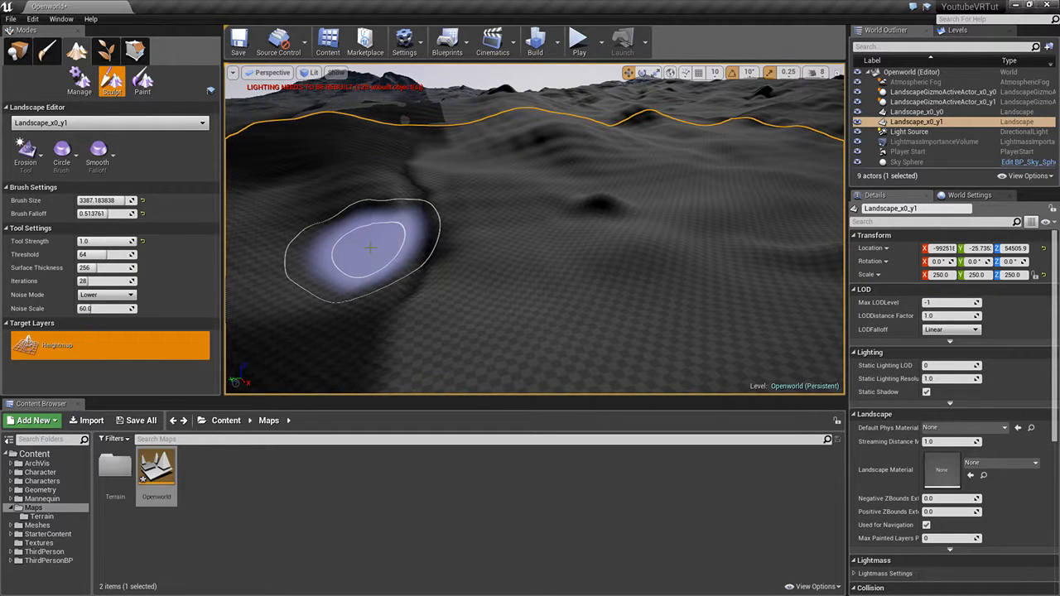
{"action": "key", "text": "ctrl+s"}
Step: Inspect the ridge beside the seam and switch from Erosion to the Smooth sculpting tool, targeting Landscape_x0_y0
{"action": "right_click_drag", "start_coordinate": [485, 245], "coordinate": [356, 219]}
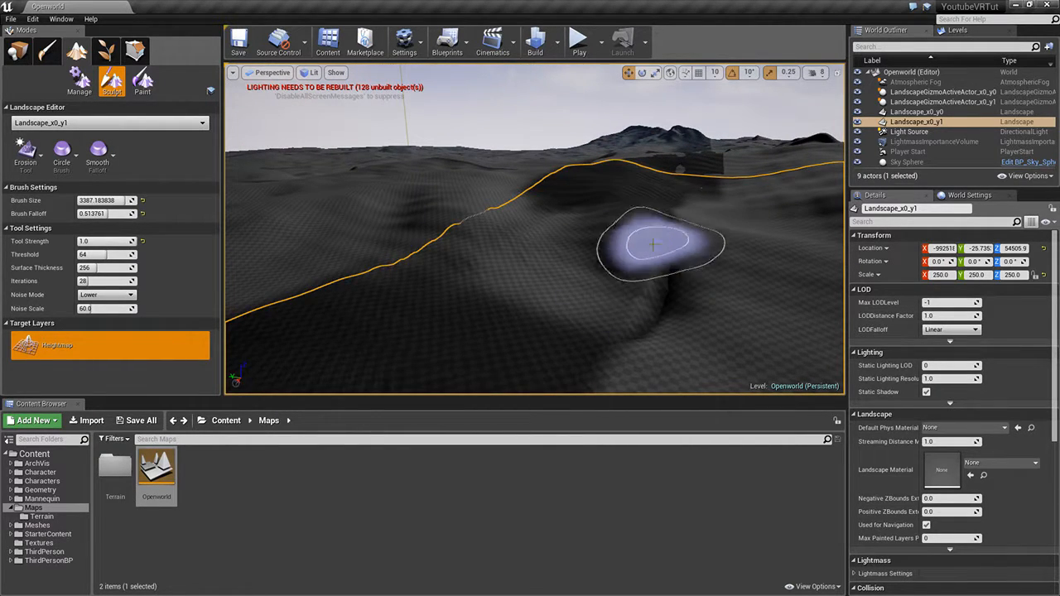
{"action": "mouse_move", "coordinate": [606, 269]}
{"action": "right_mouse_down"}
{"action": "mouse_move", "coordinate": [654, 284]}
{"action": "mouse_move", "coordinate": [649, 266]}
{"action": "mouse_move", "coordinate": [563, 255]}
{"action": "right_mouse_up"}
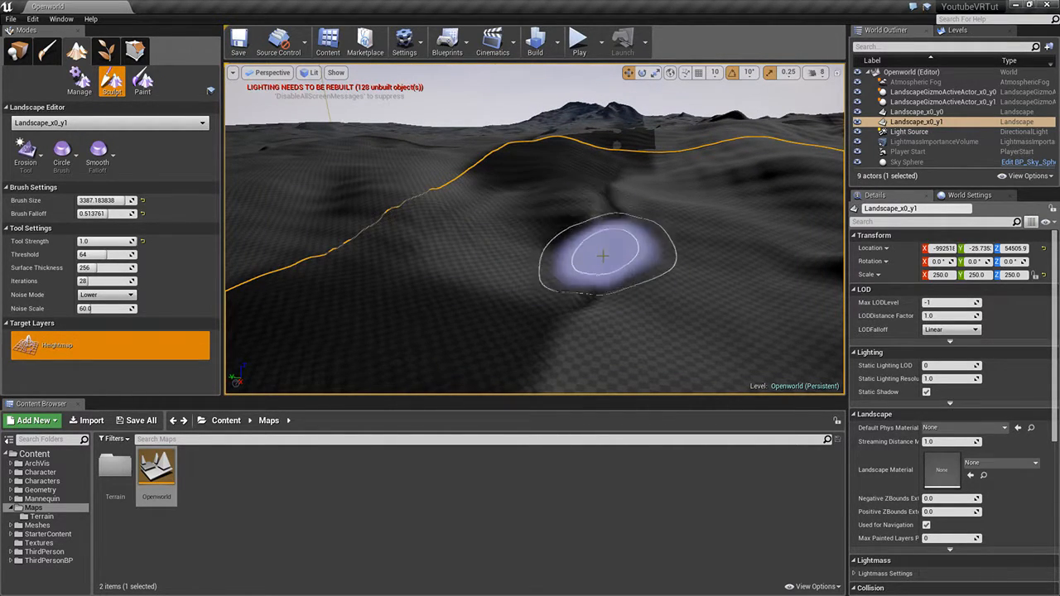
{"action": "right_click_drag", "start_coordinate": [500, 251], "coordinate": [485, 248]}
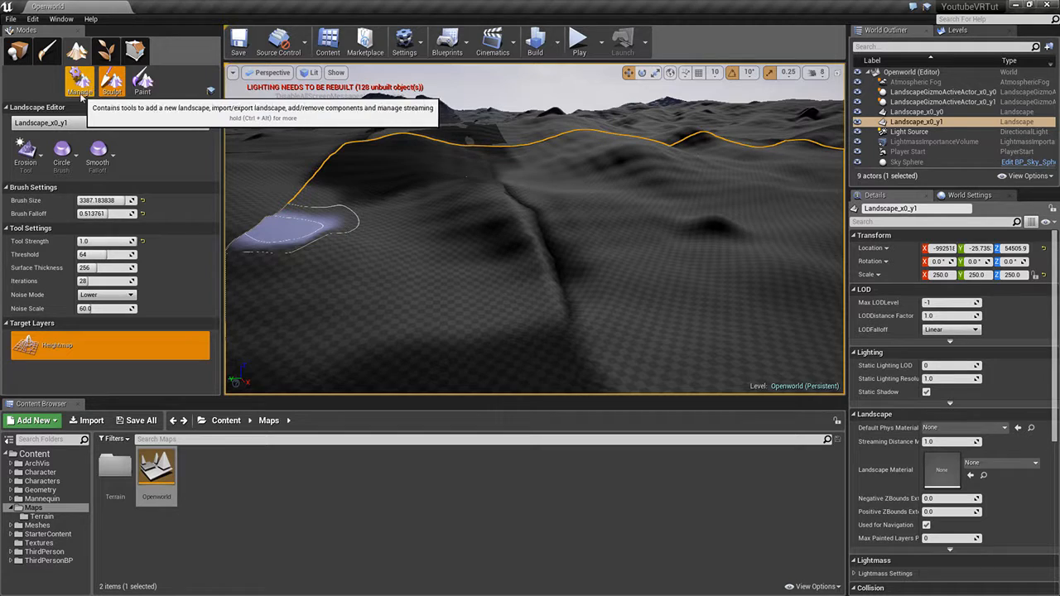
{"action": "left_click", "coordinate": [25, 150]}
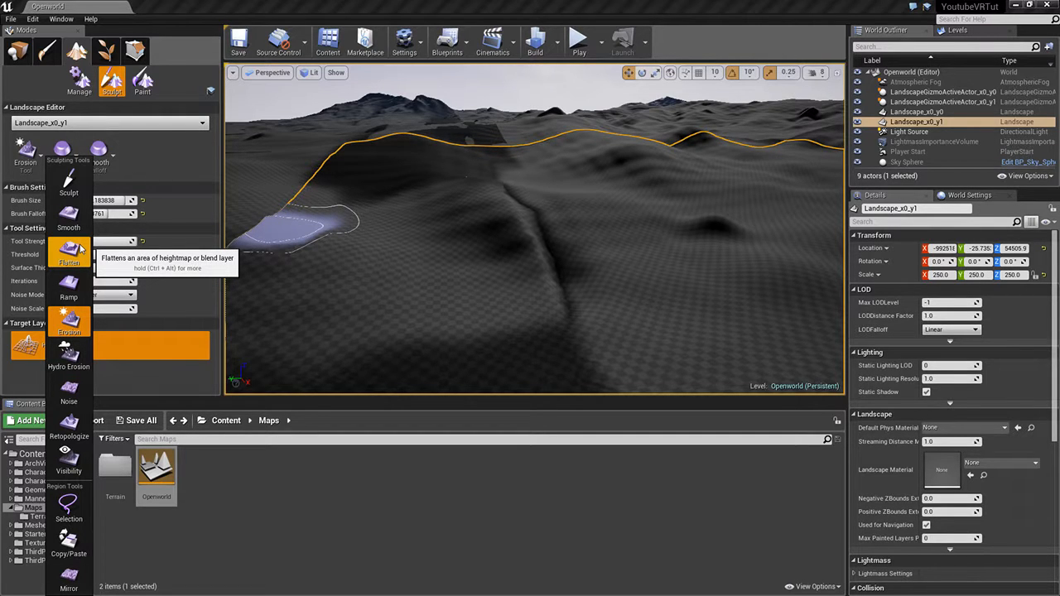
{"action": "left_click", "coordinate": [72, 217]}
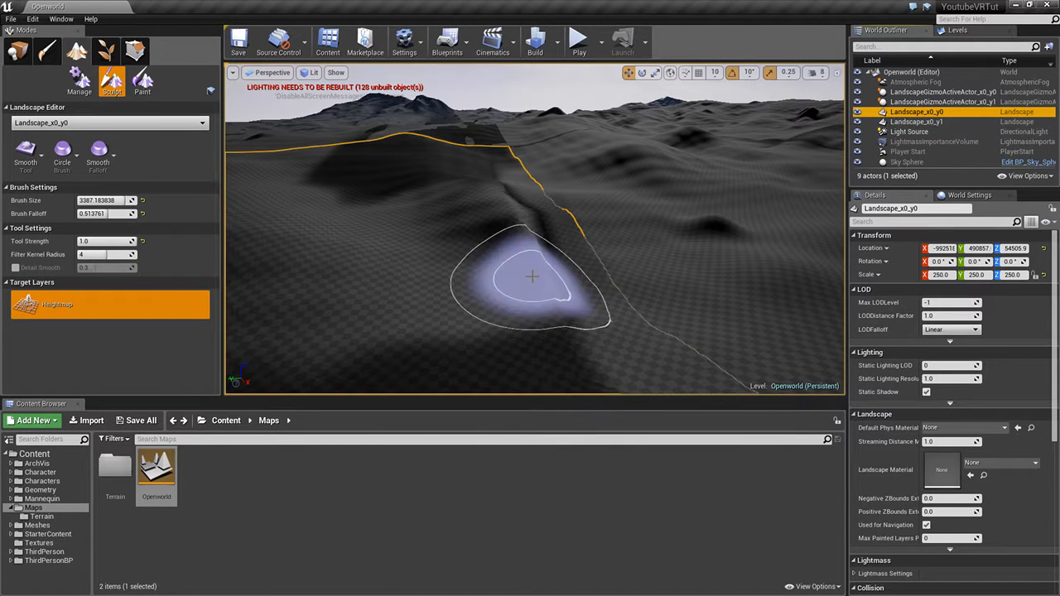
Step: Smooth the ridge along the seam on Landscape_x0_y0, continuing across the overlap on Landscape_x0_y1
{"action": "mouse_move", "coordinate": [523, 271]}
{"action": "left_mouse_down"}
{"action": "mouse_move", "coordinate": [513, 300]}
{"action": "mouse_move", "coordinate": [449, 218]}
{"action": "mouse_move", "coordinate": [414, 284]}
{"action": "mouse_move", "coordinate": [370, 254]}
{"action": "left_mouse_up"}
{"action": "right_click_drag", "start_coordinate": [441, 234], "coordinate": [476, 248]}
{"action": "left_click", "coordinate": [918, 123]}
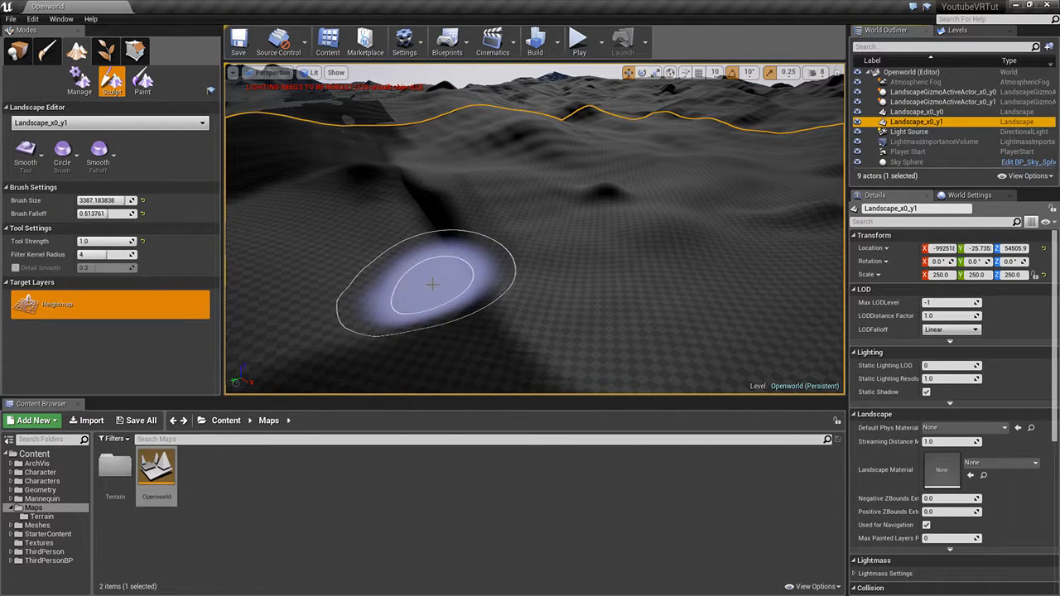
{"action": "mouse_move", "coordinate": [449, 272]}
{"action": "left_mouse_down"}
{"action": "mouse_move", "coordinate": [435, 231]}
{"action": "mouse_move", "coordinate": [409, 206]}
{"action": "mouse_move", "coordinate": [409, 166]}
{"action": "left_mouse_up"}
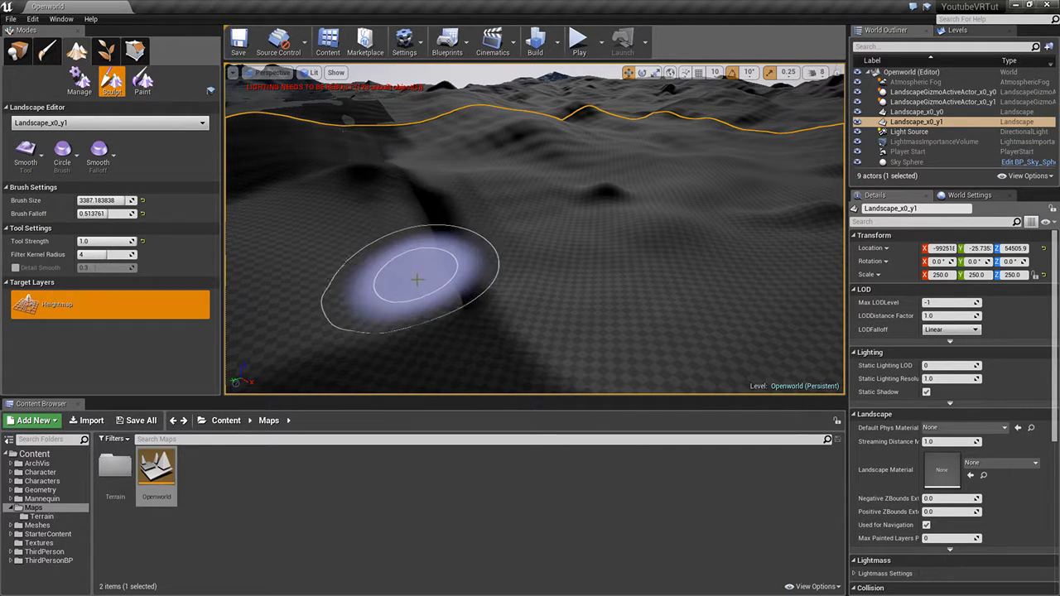
{"action": "mouse_move", "coordinate": [418, 273]}
{"action": "right_mouse_down"}
{"action": "mouse_move", "coordinate": [497, 300]}
{"action": "mouse_move", "coordinate": [444, 263]}
{"action": "mouse_move", "coordinate": [434, 239]}
{"action": "mouse_move", "coordinate": [455, 296]}
{"action": "right_mouse_up"}
{"action": "mouse_move", "coordinate": [455, 296]}
{"action": "left_mouse_down"}
{"action": "mouse_move", "coordinate": [428, 237]}
{"action": "mouse_move", "coordinate": [461, 172]}
{"action": "mouse_move", "coordinate": [397, 263]}
{"action": "mouse_move", "coordinate": [428, 206]}
{"action": "mouse_move", "coordinate": [370, 279]}
{"action": "mouse_move", "coordinate": [411, 292]}
{"action": "mouse_move", "coordinate": [433, 254]}
{"action": "mouse_move", "coordinate": [409, 303]}
{"action": "mouse_move", "coordinate": [420, 232]}
{"action": "mouse_move", "coordinate": [431, 265]}
{"action": "mouse_move", "coordinate": [408, 296]}
{"action": "mouse_move", "coordinate": [375, 278]}
{"action": "mouse_move", "coordinate": [458, 292]}
{"action": "mouse_move", "coordinate": [462, 188]}
{"action": "mouse_move", "coordinate": [466, 225]}
{"action": "mouse_move", "coordinate": [480, 146]}
{"action": "mouse_move", "coordinate": [473, 182]}
{"action": "mouse_move", "coordinate": [419, 236]}
{"action": "mouse_move", "coordinate": [378, 219]}
{"action": "mouse_move", "coordinate": [402, 173]}
{"action": "mouse_move", "coordinate": [390, 197]}
{"action": "mouse_move", "coordinate": [390, 175]}
{"action": "mouse_move", "coordinate": [365, 216]}
{"action": "left_mouse_up"}
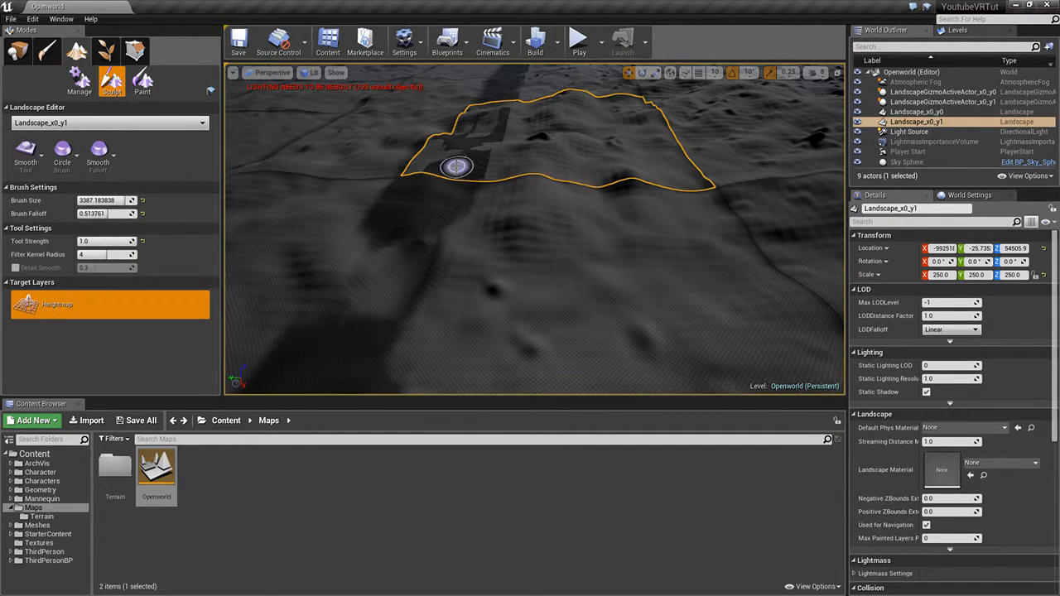
Step: Examine the tile borders and the blended seam from far above, and leave landscape sculpting for Place mode
{"action": "scroll", "coordinate": [456, 167], "scroll_direction": "up", "scroll_amount": 3}
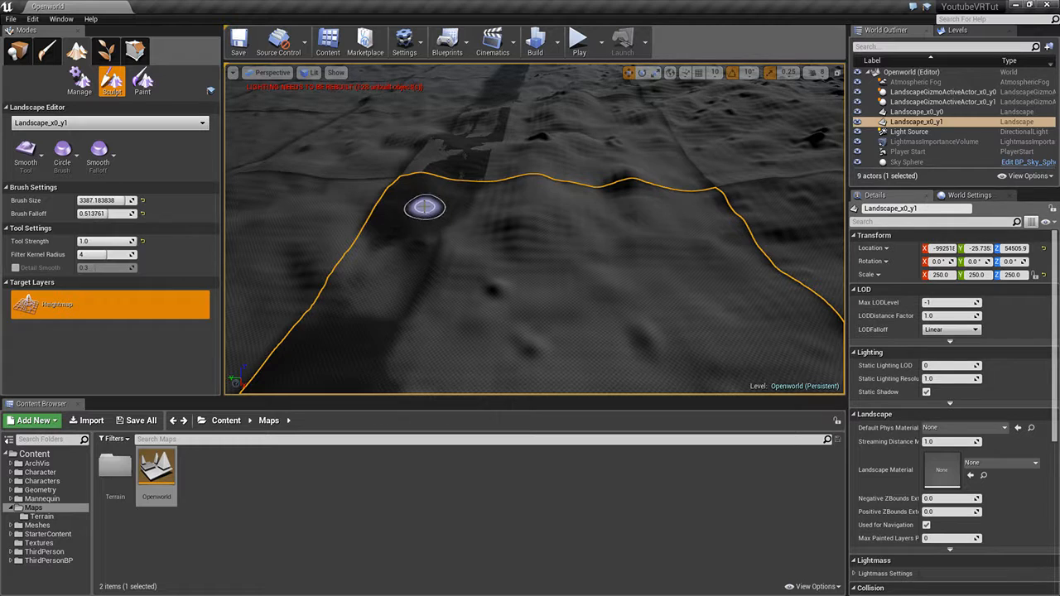
{"action": "scroll", "coordinate": [421, 195], "scroll_direction": "down", "scroll_amount": 3}
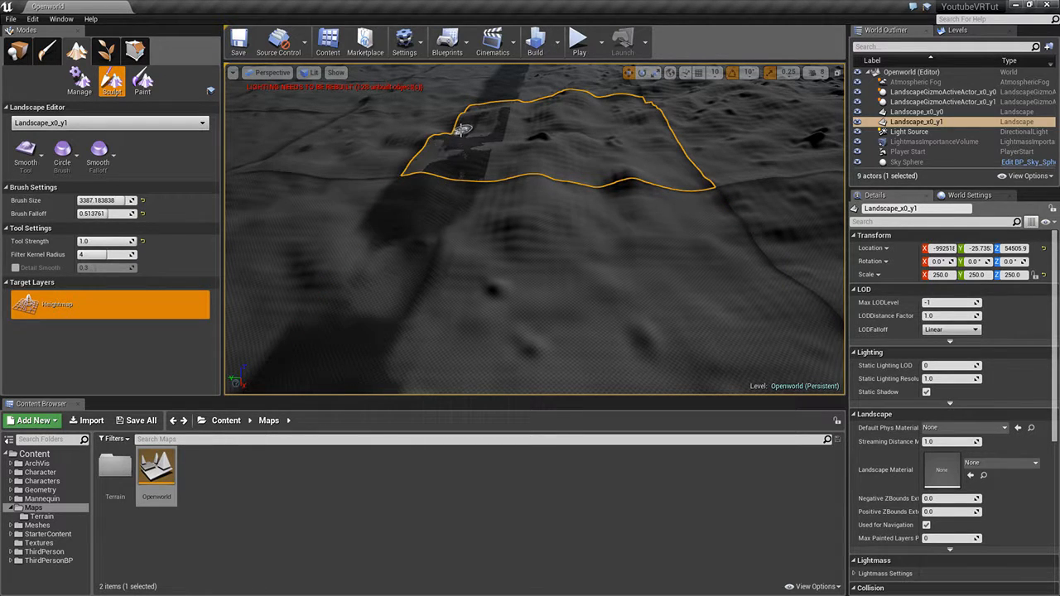
{"action": "scroll", "coordinate": [451, 149], "scroll_direction": "up", "scroll_amount": 3}
{"action": "scroll", "coordinate": [421, 204], "scroll_direction": "down", "scroll_amount": 3}
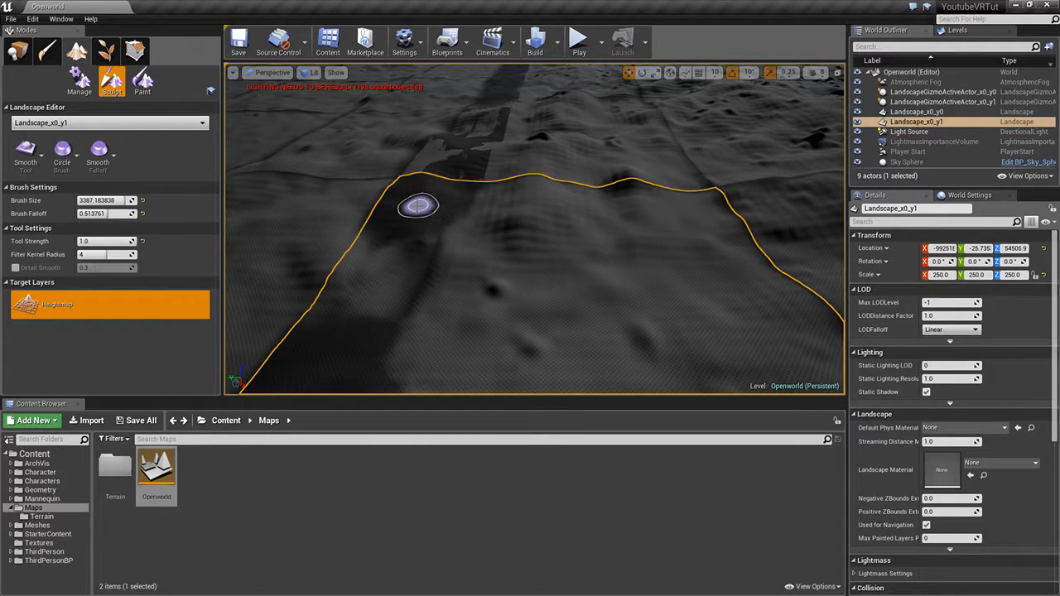
{"action": "scroll", "coordinate": [467, 135], "scroll_direction": "up", "scroll_amount": 3}
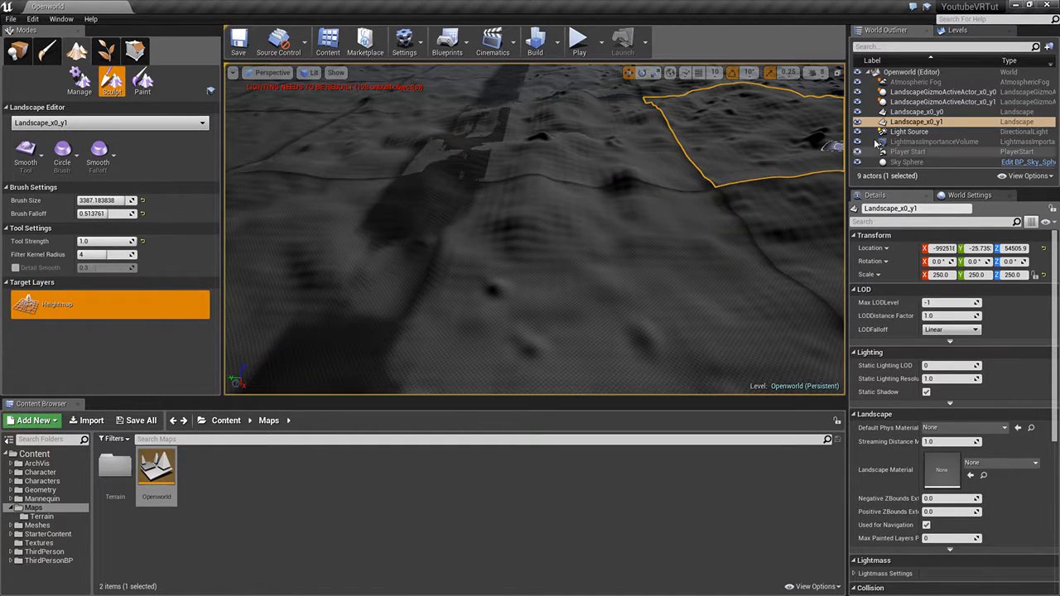
{"action": "right_click_drag", "start_coordinate": [527, 224], "coordinate": [614, 217]}
{"action": "right_click_drag", "start_coordinate": [527, 224], "coordinate": [509, 226]}
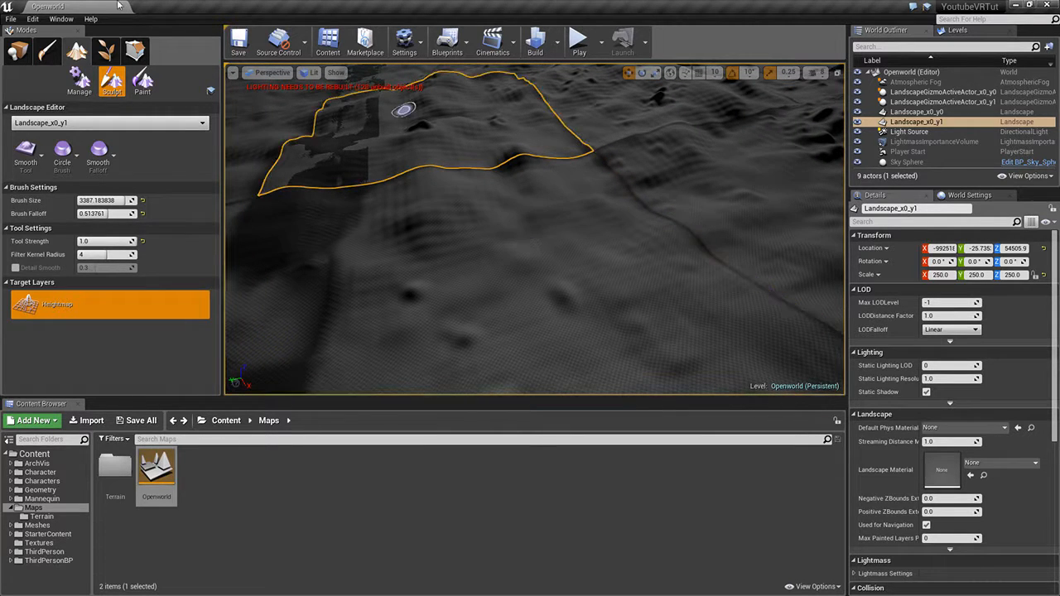
{"action": "left_click", "coordinate": [21, 52]}
{"action": "mouse_move", "coordinate": [406, 207]}
{"action": "right_mouse_down"}
{"action": "mouse_move", "coordinate": [405, 269]}
{"action": "mouse_move", "coordinate": [396, 223]}
{"action": "right_mouse_up"}
{"action": "key", "text": "s"}
{"action": "mouse_move", "coordinate": [531, 192]}
{"action": "right_mouse_down"}
{"action": "mouse_move", "coordinate": [554, 192]}
{"action": "mouse_move", "coordinate": [532, 192]}
{"action": "right_mouse_up"}
Step: Add the existing level Terrain_x0_y2 from the Maps/Terrain folder as a sublevel of Openworld
{"action": "left_click", "coordinate": [962, 32]}
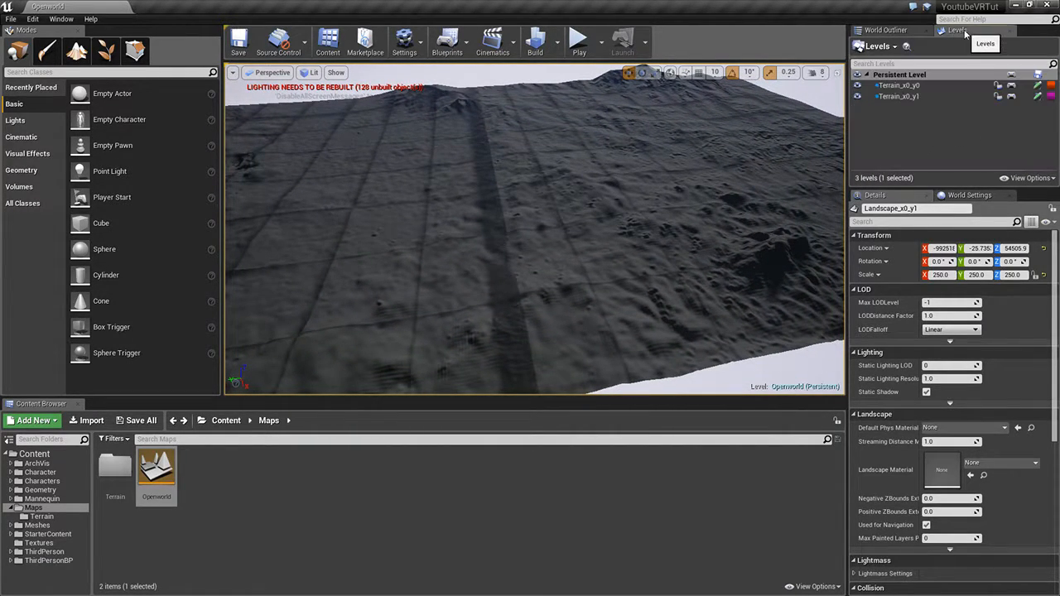
{"action": "left_click", "coordinate": [894, 48]}
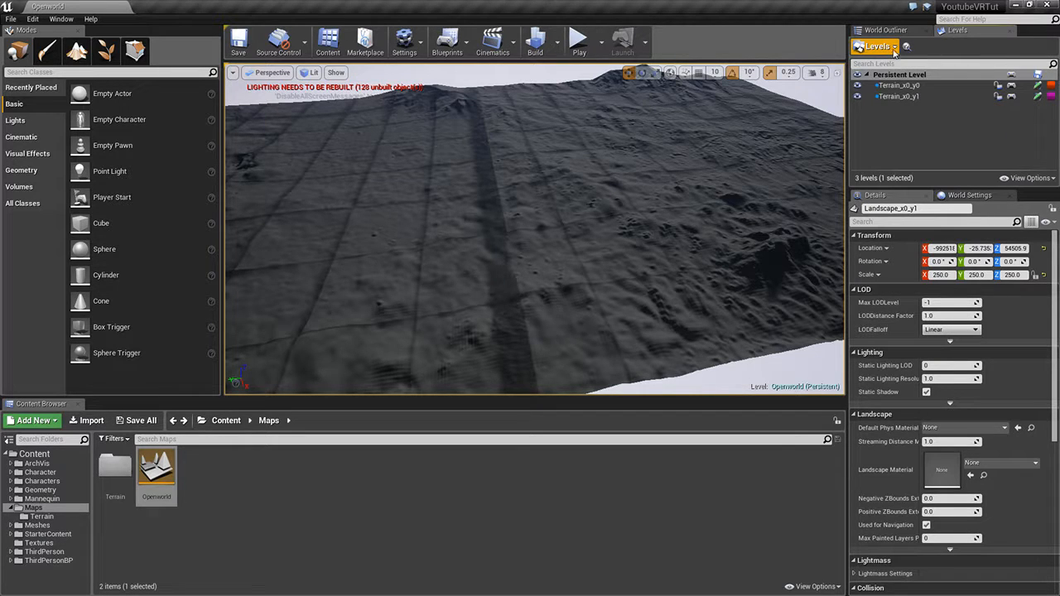
{"action": "left_click", "coordinate": [894, 46]}
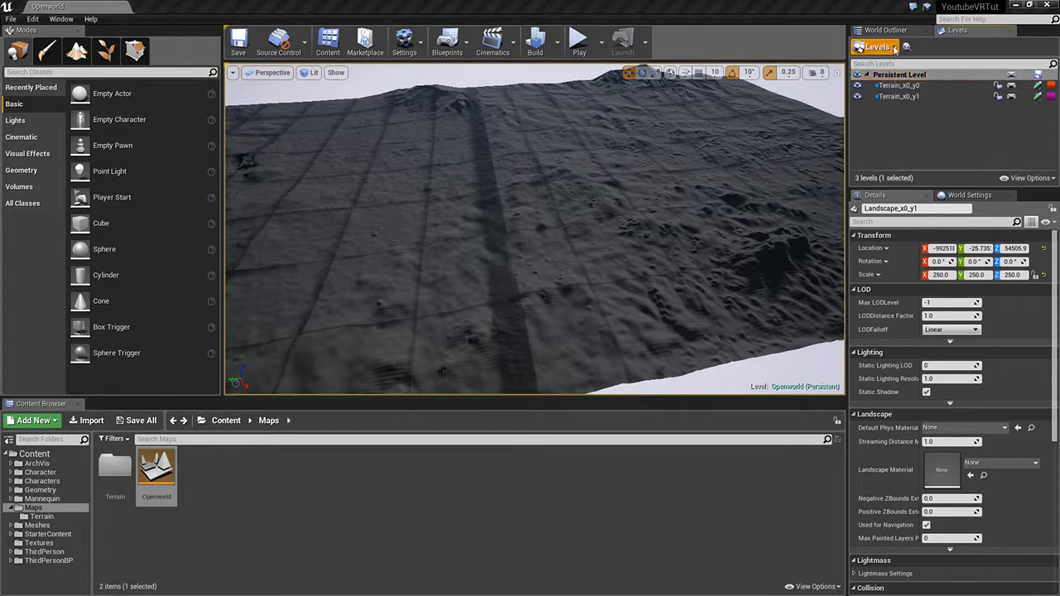
{"action": "left_click", "coordinate": [881, 137]}
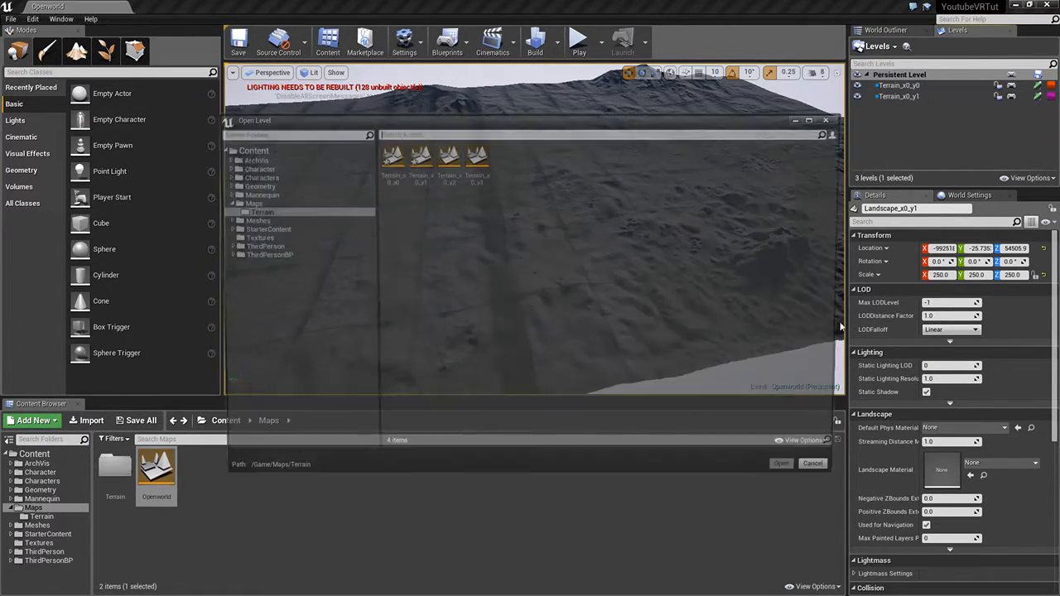
{"action": "left_click", "coordinate": [446, 159]}
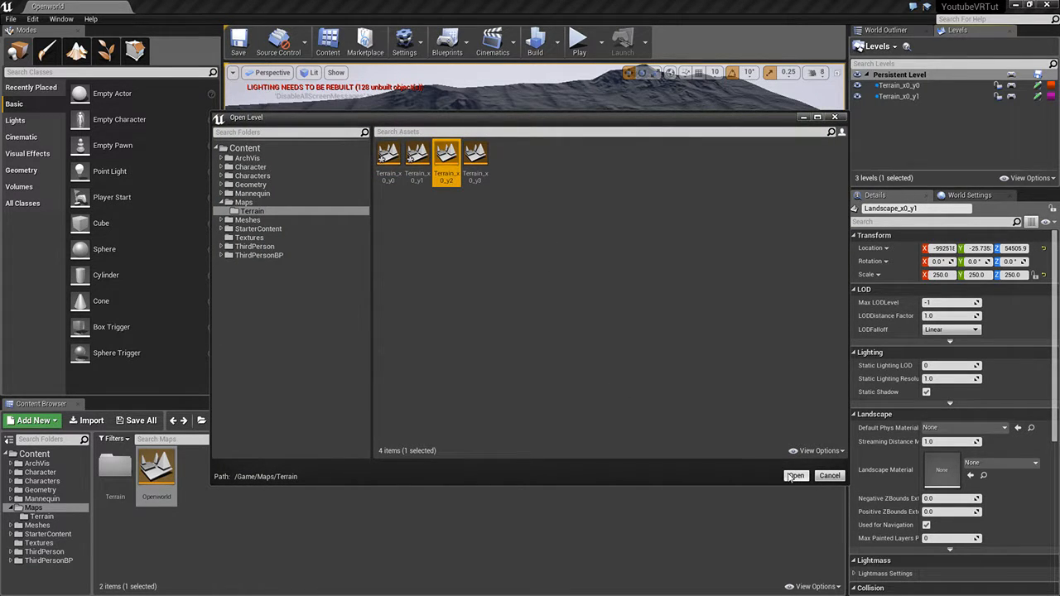
{"action": "left_click", "coordinate": [794, 476]}
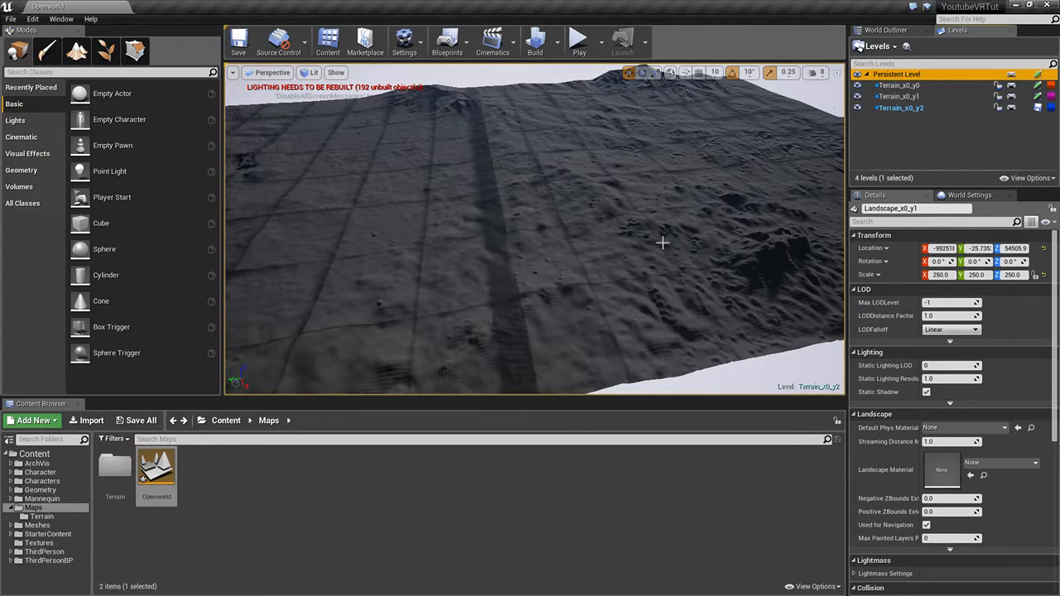
Step: In the maximized Top view, set Landscape_x0_y2's X location by copying the X value of Landscape_x0_y0
{"action": "left_click", "coordinate": [911, 31]}
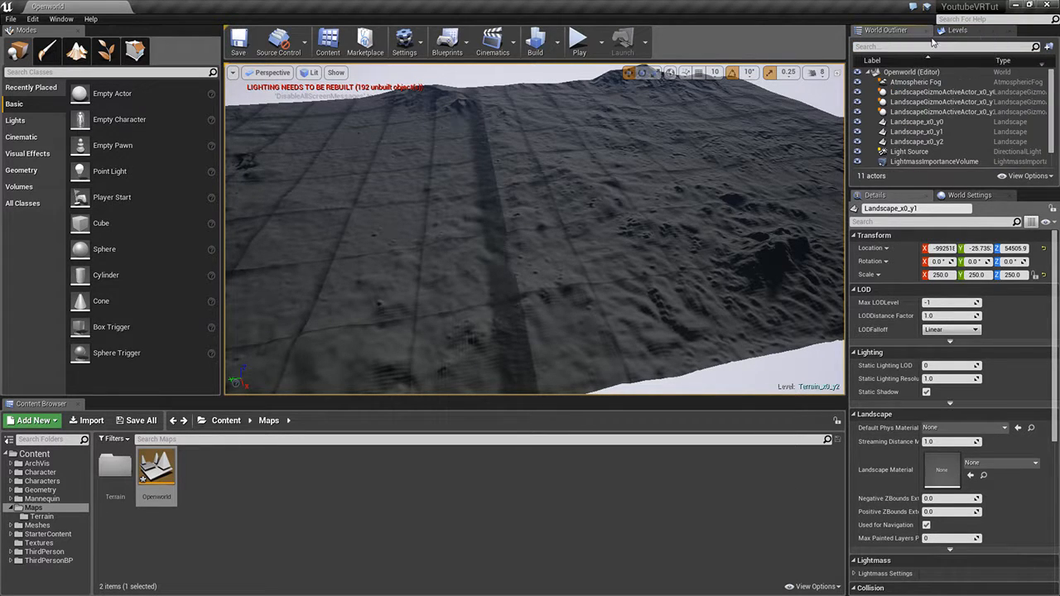
{"action": "left_click", "coordinate": [836, 72]}
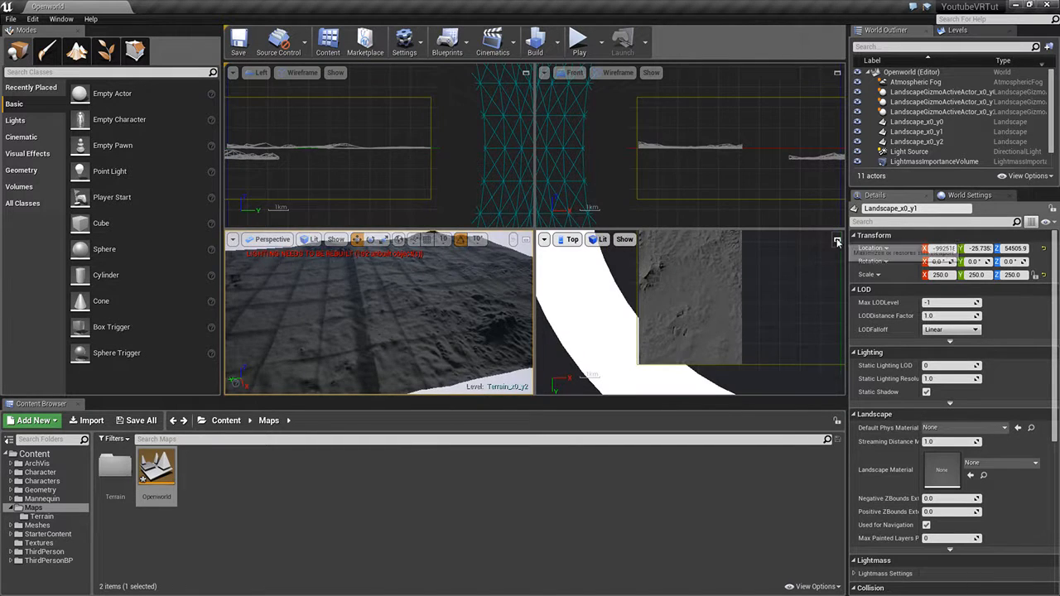
{"action": "left_click", "coordinate": [837, 240]}
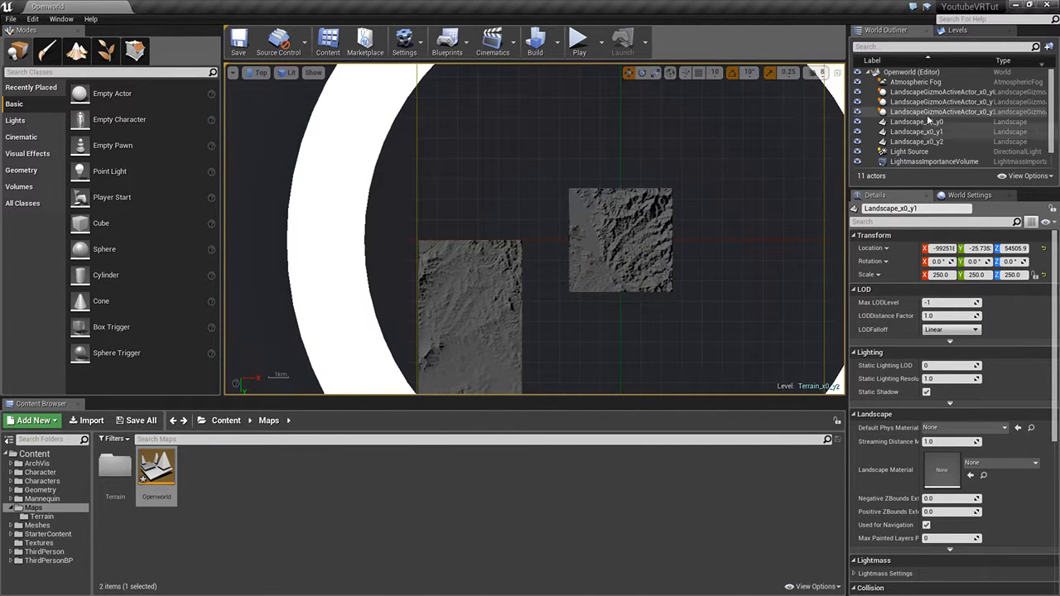
{"action": "left_click", "coordinate": [926, 143]}
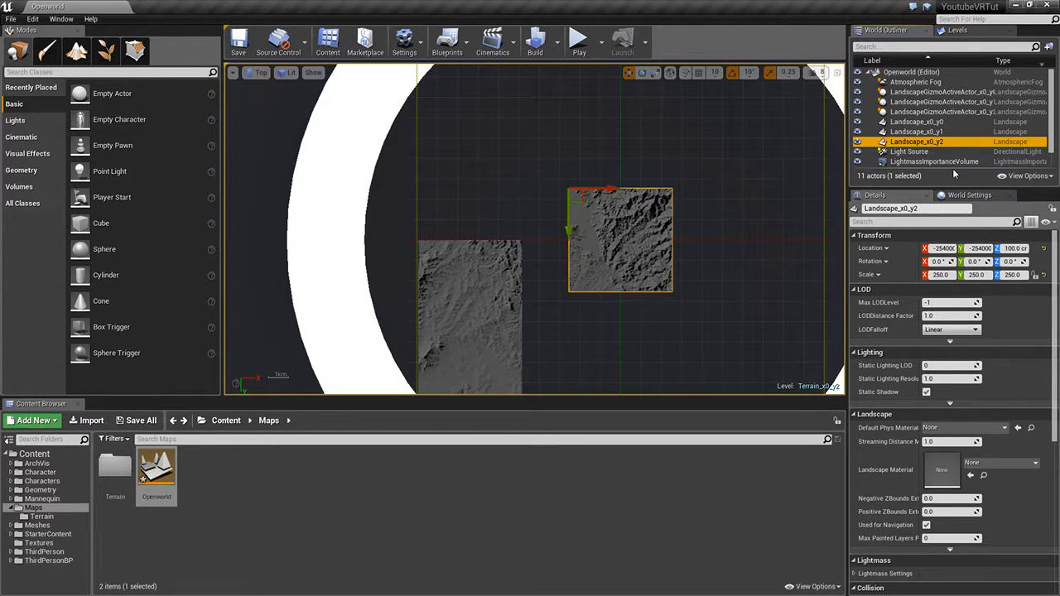
{"action": "left_click", "coordinate": [917, 122]}
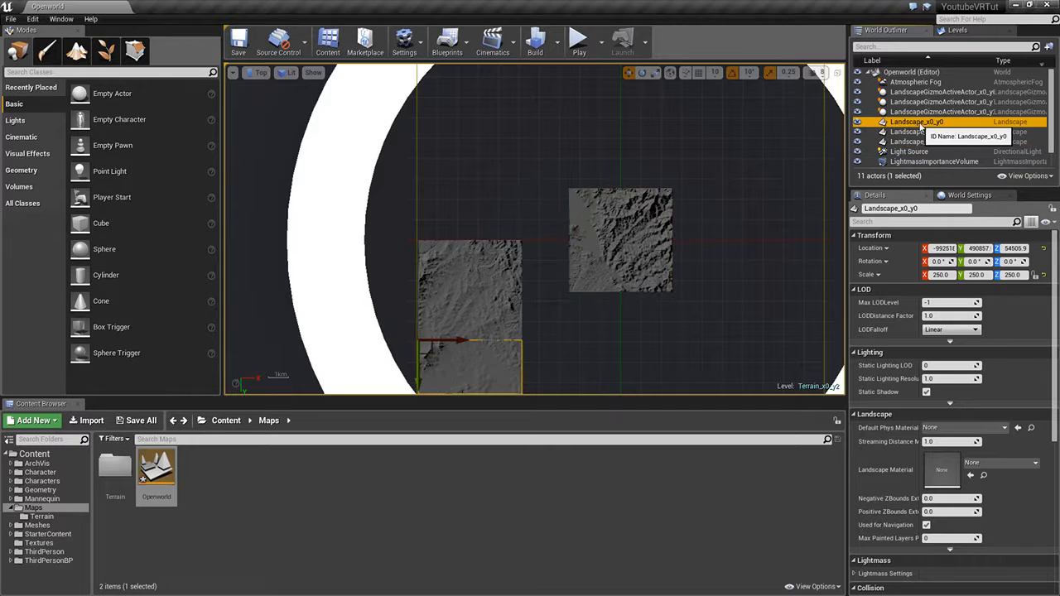
{"action": "left_click", "coordinate": [942, 248]}
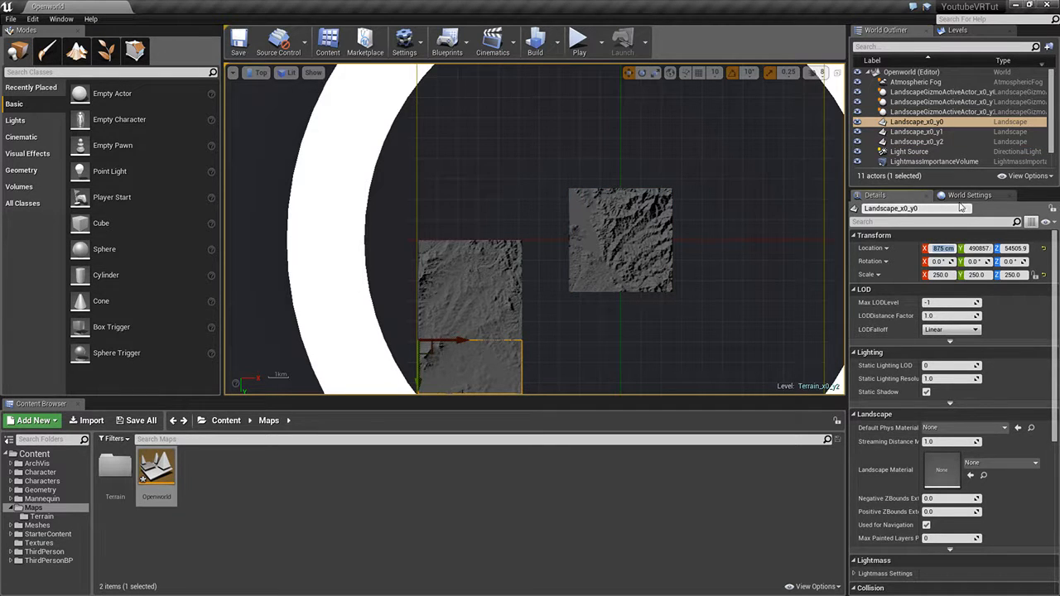
{"action": "left_click", "coordinate": [927, 132]}
{"action": "left_click", "coordinate": [940, 146]}
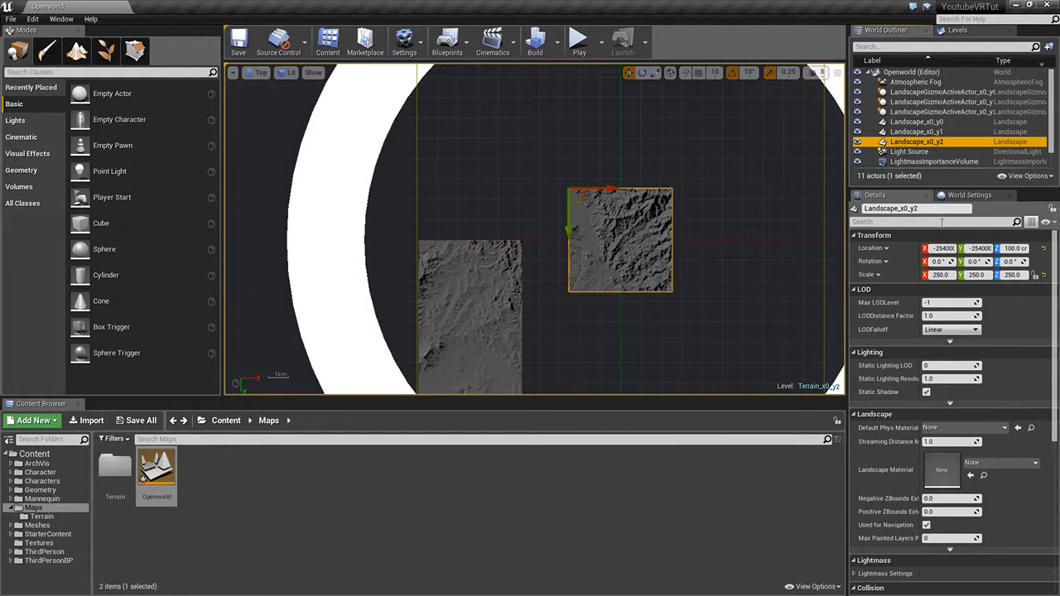
{"action": "left_click", "coordinate": [943, 248]}
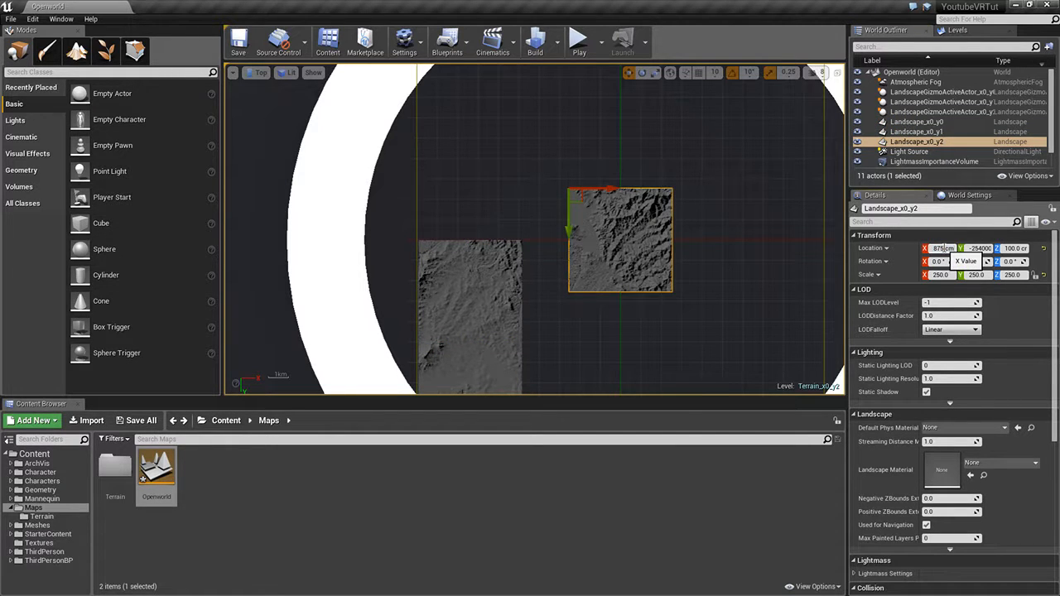
{"action": "key", "text": "Return"}
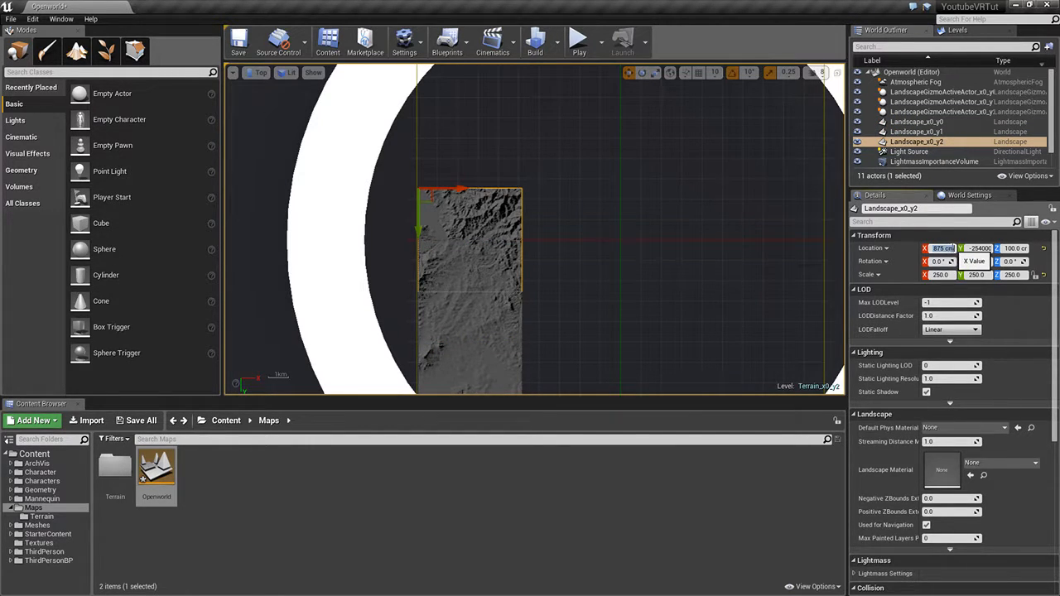
Step: Copy the Z location of Landscape_x0_y0 to Landscape_x0_y2 so both tiles share the same height
{"action": "left_click", "coordinate": [919, 122]}
{"action": "left_click", "coordinate": [1013, 249]}
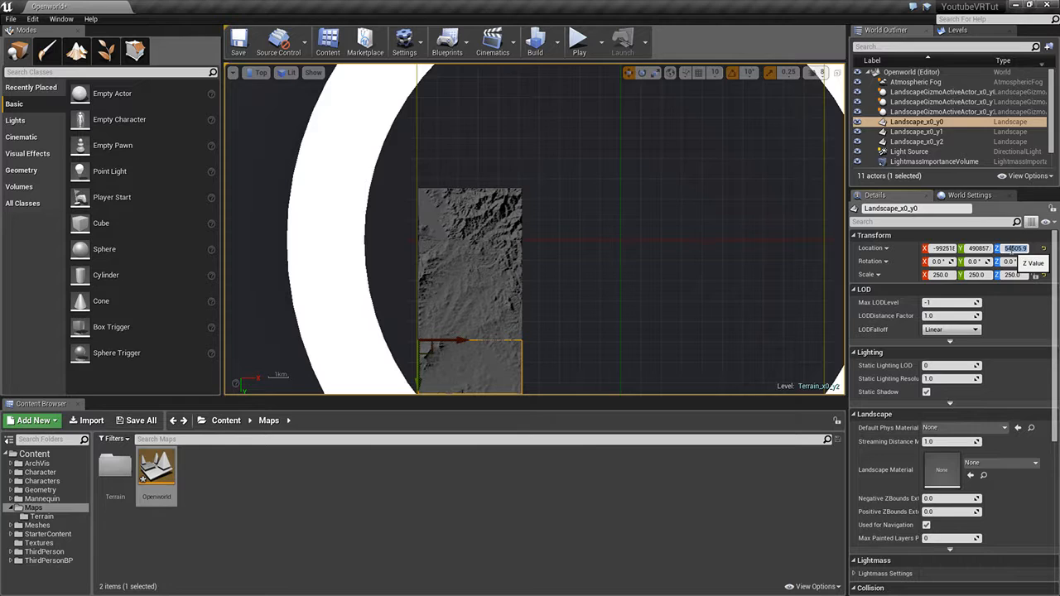
{"action": "left_click", "coordinate": [993, 141]}
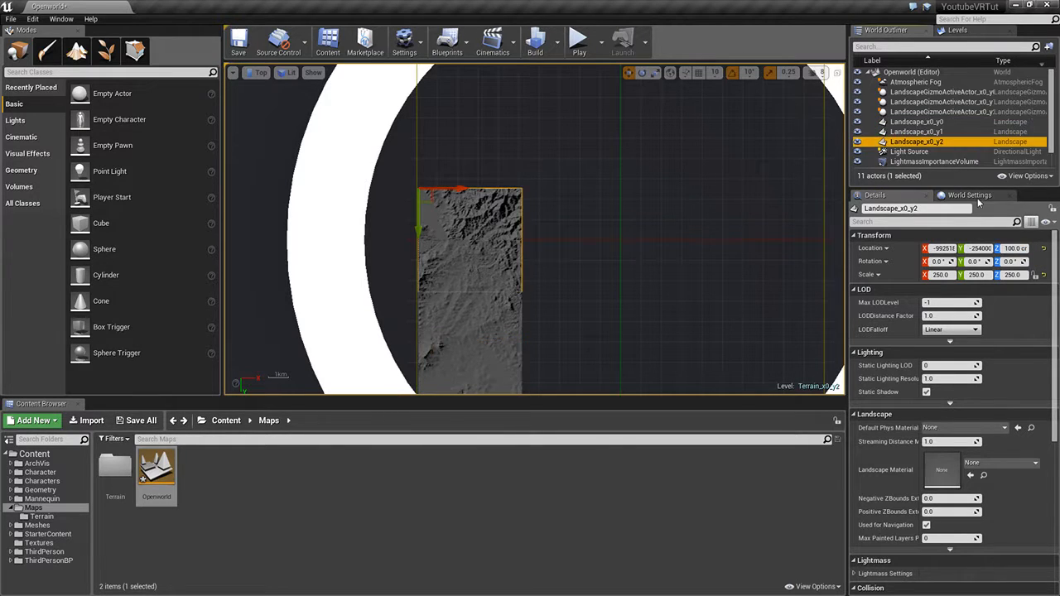
{"action": "left_click", "coordinate": [1008, 247]}
{"action": "key", "text": "Return"}
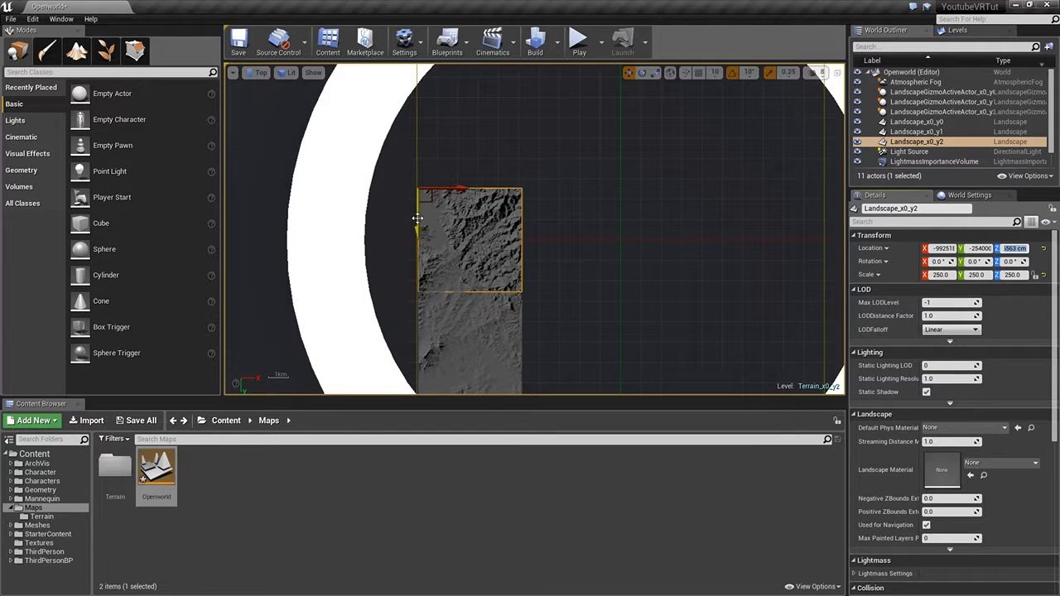
Step: Move Landscape_x0_y2 along Y to about -511225, placing it against the free edge of Landscape_x0_y1
{"action": "left_click_drag", "start_coordinate": [416, 231], "coordinate": [418, 178]}
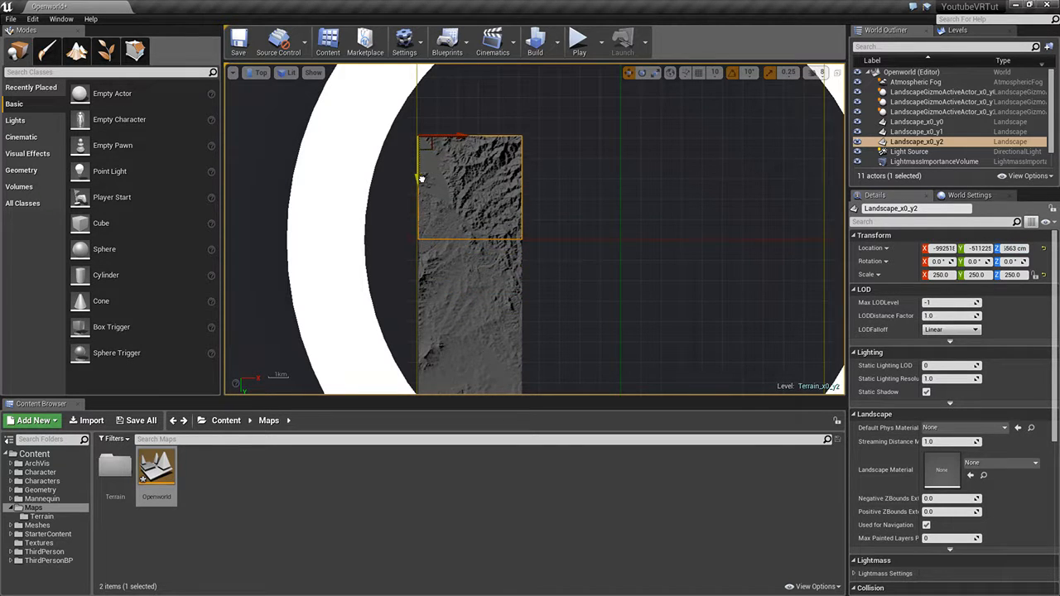
{"action": "scroll", "coordinate": [421, 178], "scroll_direction": "up", "scroll_amount": 2}
{"action": "scroll", "coordinate": [421, 178], "scroll_direction": "up", "scroll_amount": 2}
{"action": "right_click_drag", "start_coordinate": [494, 229], "coordinate": [421, 183]}
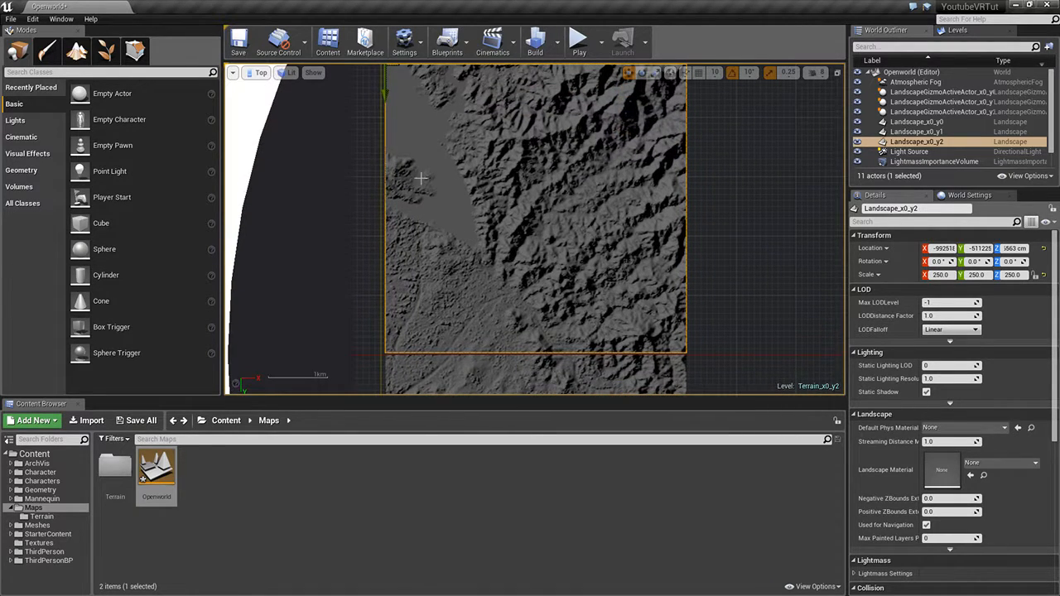
{"action": "left_click", "coordinate": [836, 72]}
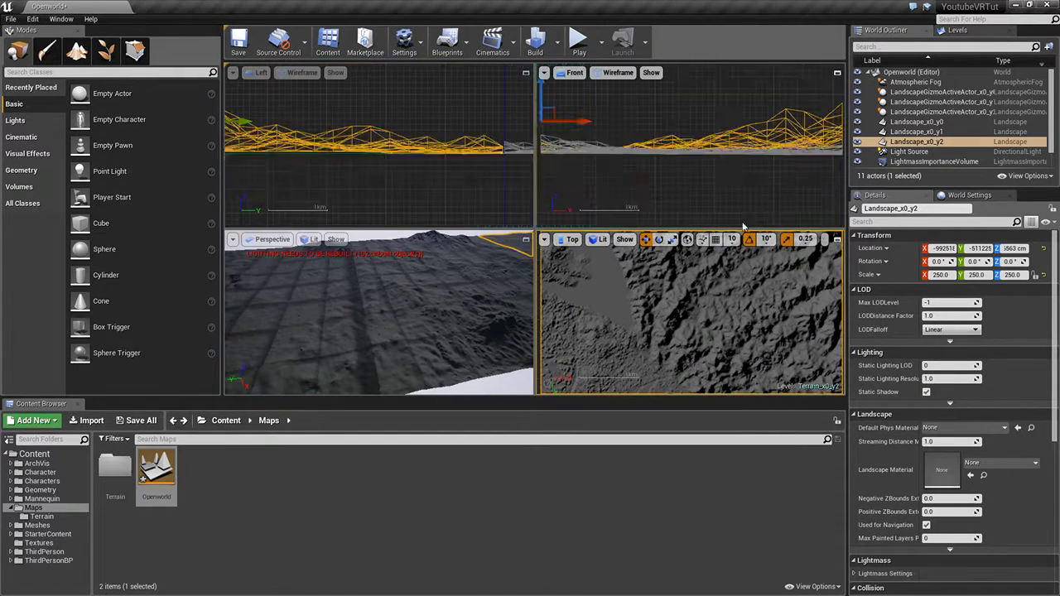
{"action": "left_click", "coordinate": [836, 239]}
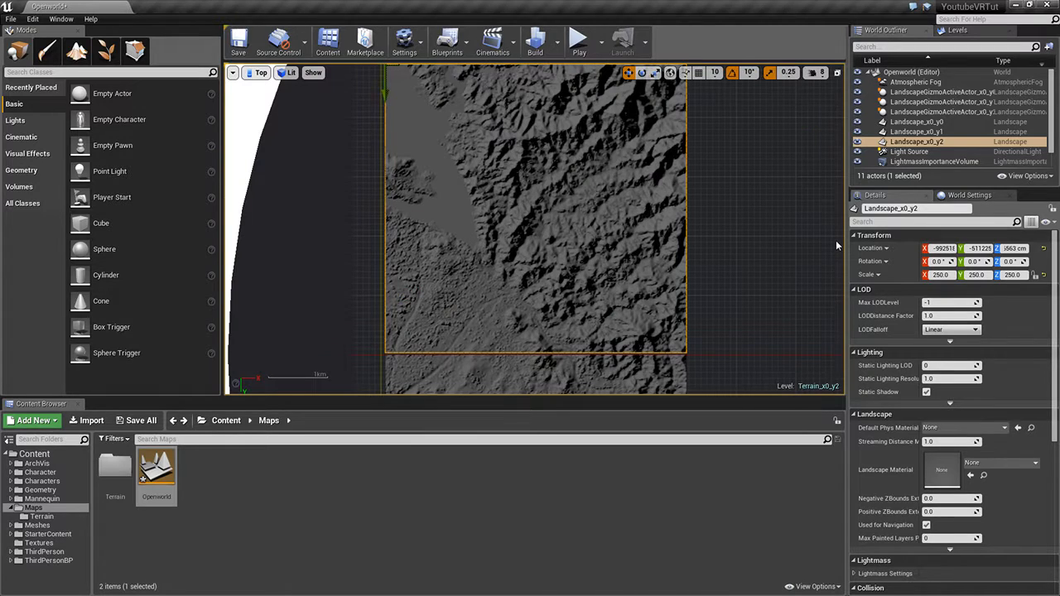
Step: With the Top view full screen, shift Landscape_x0_y2 along Y to about -497269 so it overlaps Landscape_x0_y1 slightly
{"action": "key", "text": "F11"}
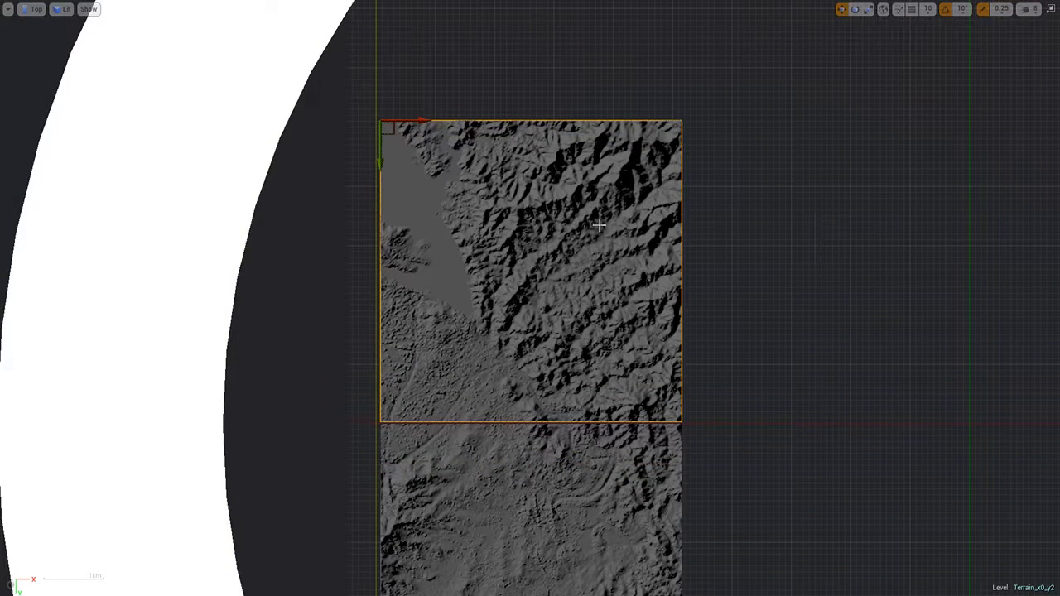
{"action": "mouse_move", "coordinate": [379, 163]}
{"action": "left_mouse_down"}
{"action": "mouse_move", "coordinate": [381, 149]}
{"action": "mouse_move", "coordinate": [381, 163]}
{"action": "left_mouse_up"}
{"action": "left_click_drag", "start_coordinate": [380, 163], "coordinate": [381, 171]}
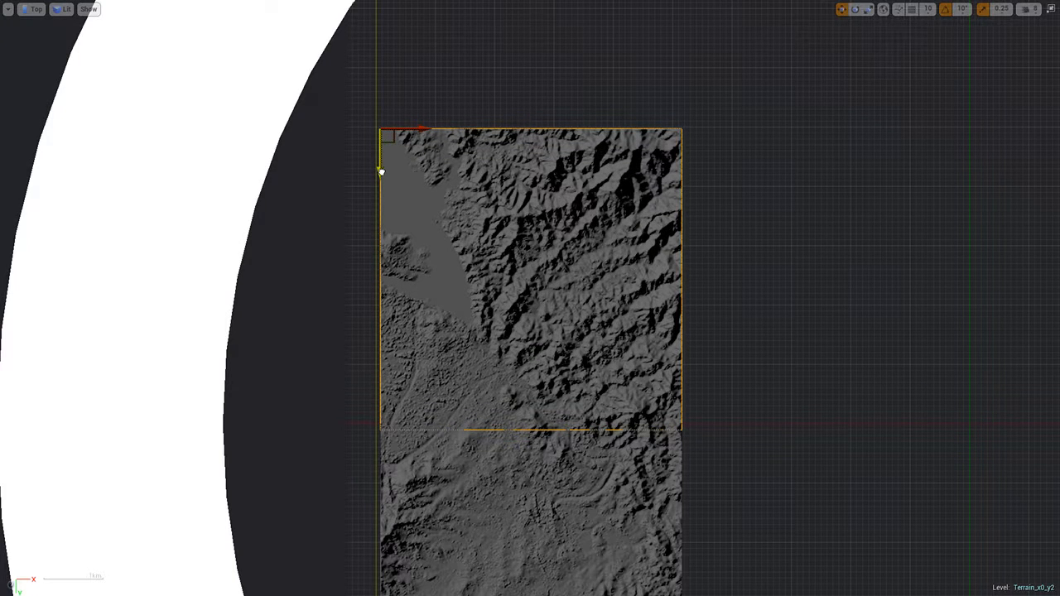
{"action": "key", "text": "F11"}
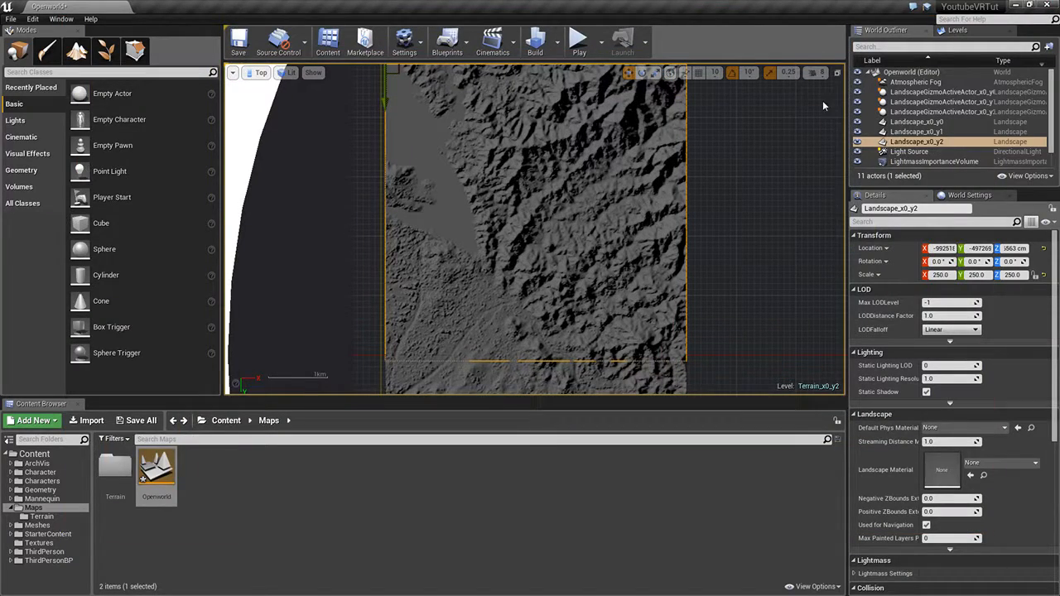
Step: Maximize the Perspective view and inspect the border between Landscape_x0_y1 and Landscape_x0_y2
{"action": "left_click", "coordinate": [837, 72]}
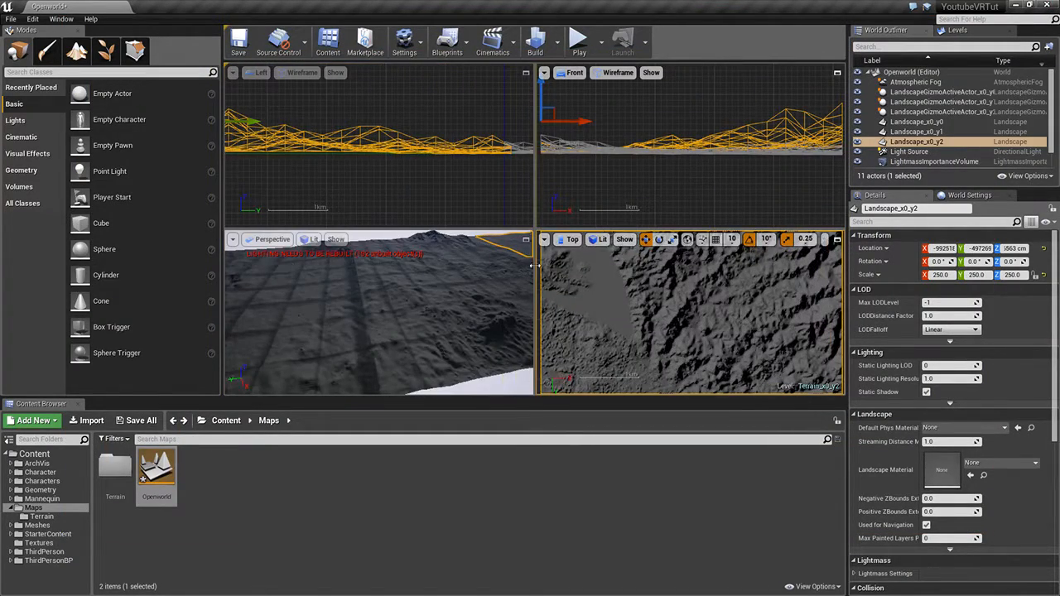
{"action": "left_click", "coordinate": [525, 239]}
{"action": "mouse_move", "coordinate": [487, 254]}
{"action": "right_mouse_down"}
{"action": "mouse_move", "coordinate": [348, 254]}
{"action": "mouse_move", "coordinate": [472, 265]}
{"action": "right_mouse_up"}
{"action": "scroll", "coordinate": [567, 169], "scroll_direction": "up", "scroll_amount": 5}
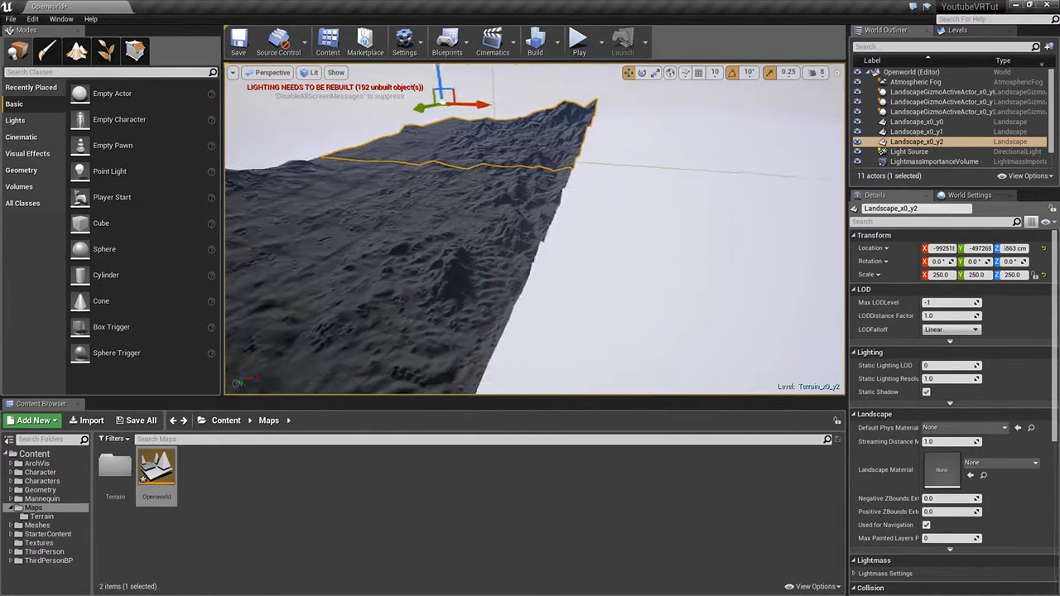
Step: Inspect the seam between Landscape_x0_y1 and Landscape_x0_y2 and save all modified levels
{"action": "right_click_drag", "start_coordinate": [586, 172], "coordinate": [580, 203]}
{"action": "right_click_drag", "start_coordinate": [510, 212], "coordinate": [580, 207]}
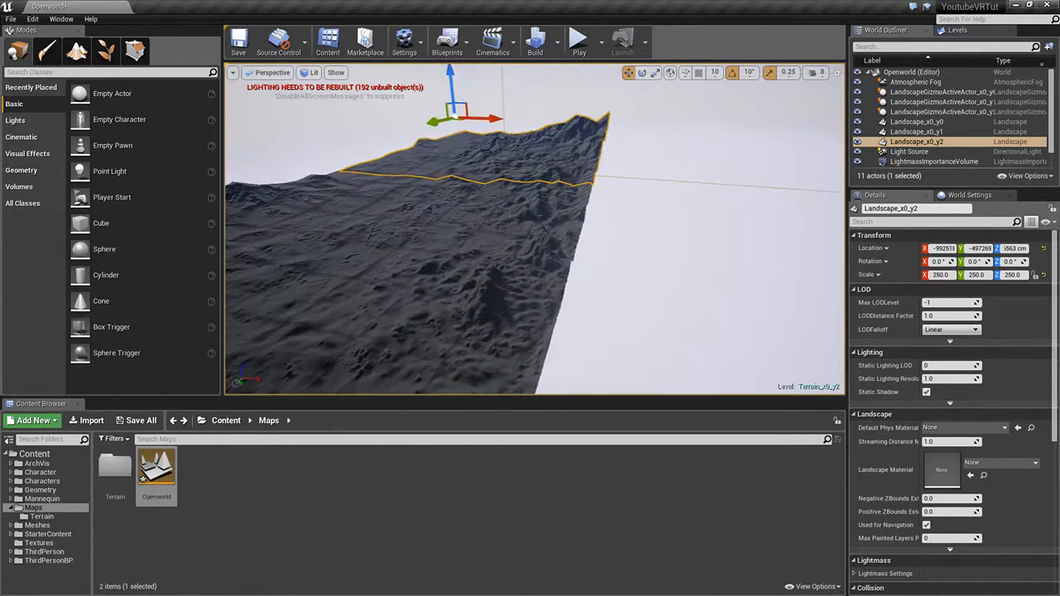
{"action": "right_click_drag", "start_coordinate": [470, 212], "coordinate": [414, 215]}
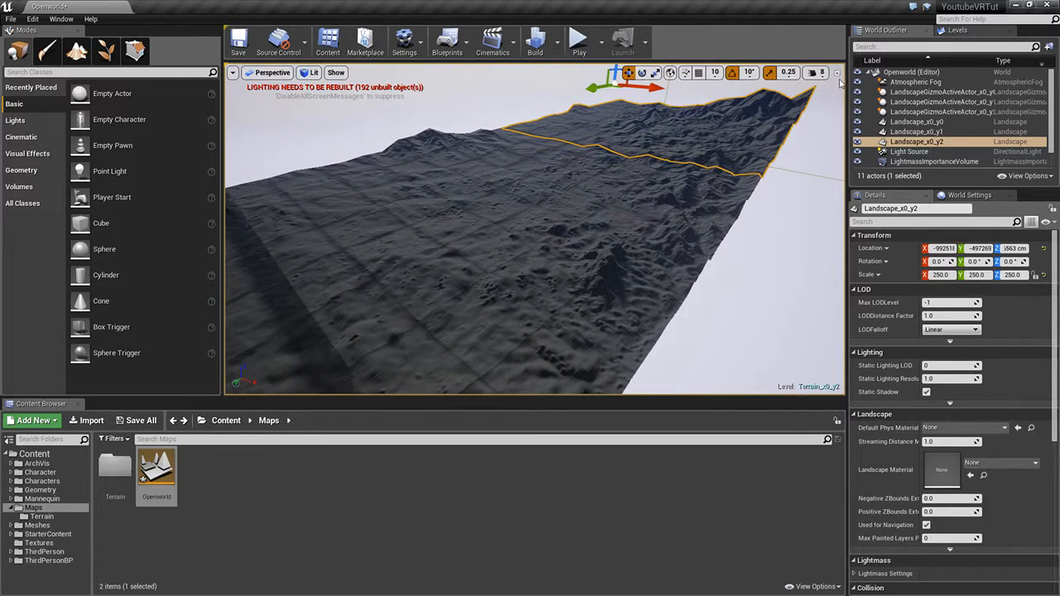
{"action": "left_click", "coordinate": [956, 31]}
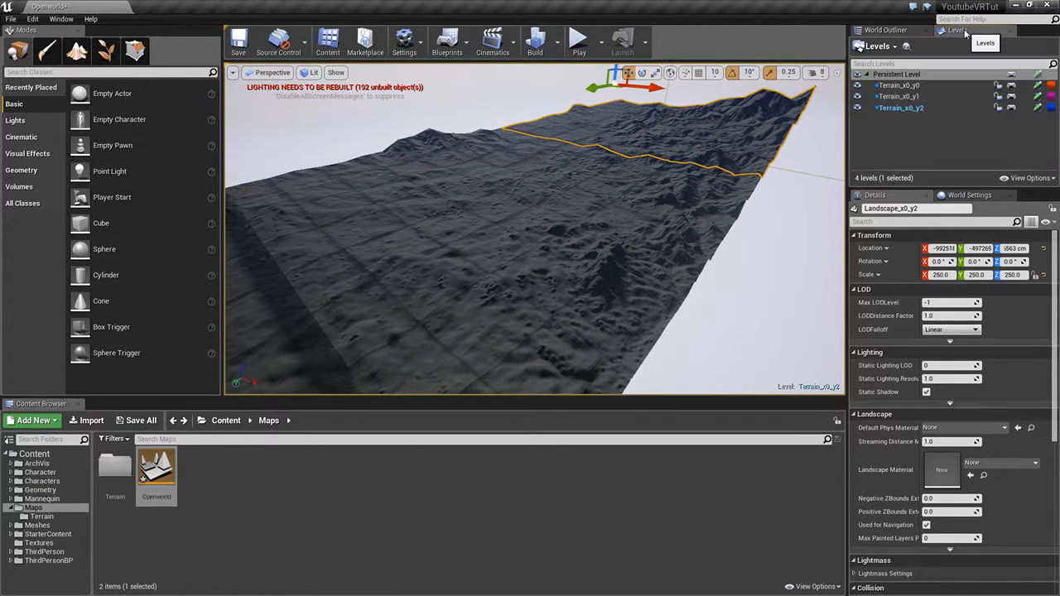
{"action": "left_click", "coordinate": [11, 19]}
{"action": "left_click", "coordinate": [38, 115]}
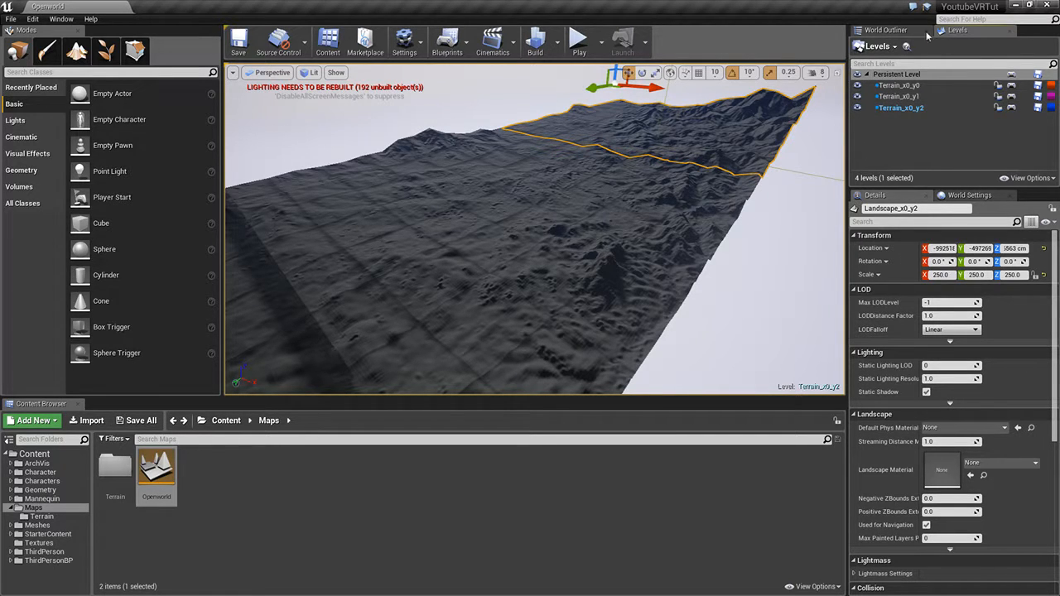
Step: In a full-screen Top view, move Player Start onto the terrain tiles at about X -960231, Y 174441
{"action": "left_click", "coordinate": [886, 30]}
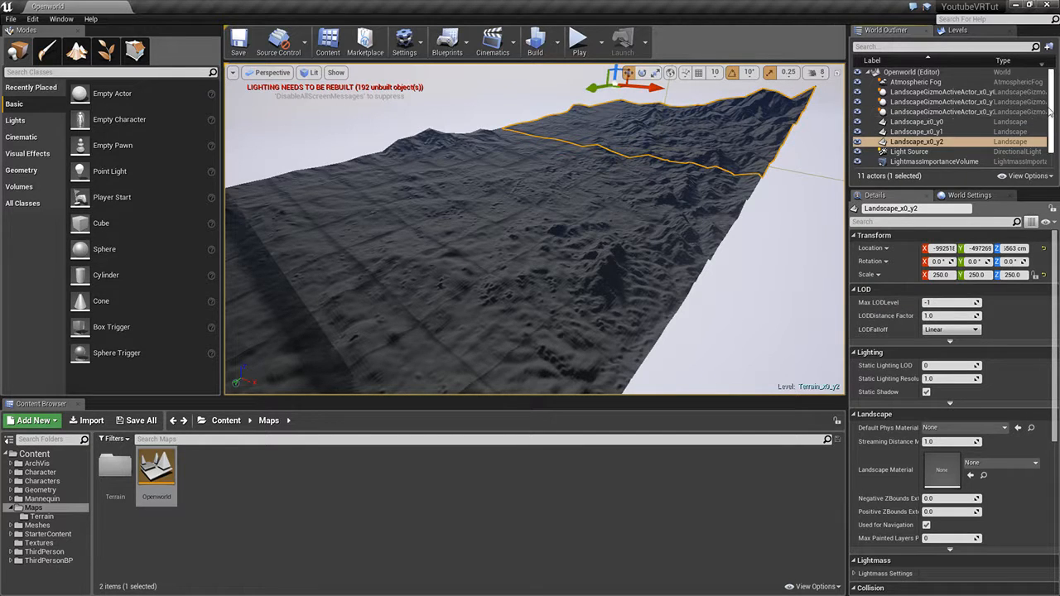
{"action": "scroll", "coordinate": [964, 149], "scroll_direction": "down", "scroll_amount": 1}
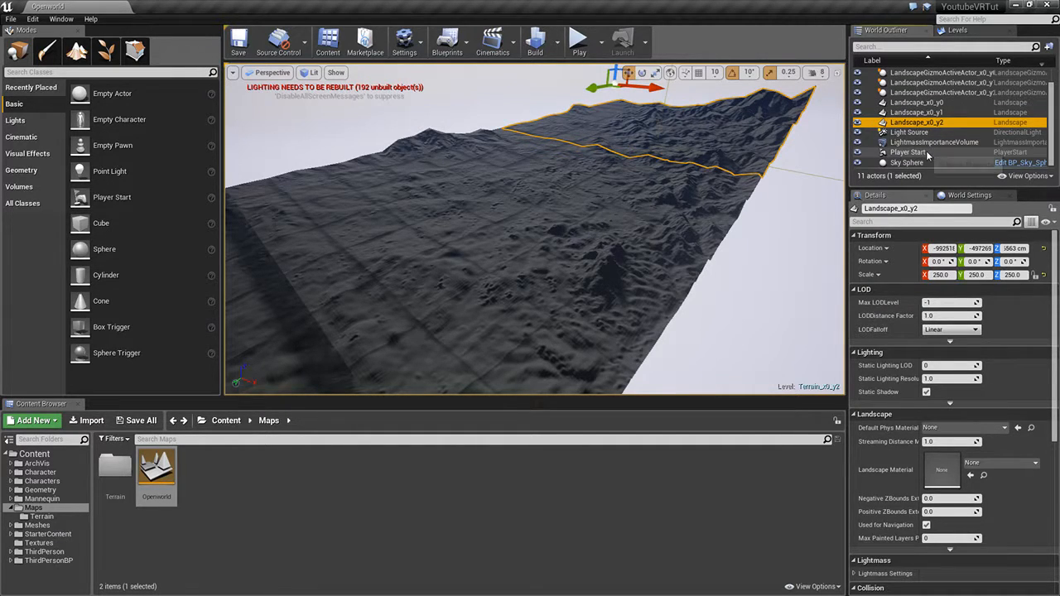
{"action": "double_click", "coordinate": [907, 152]}
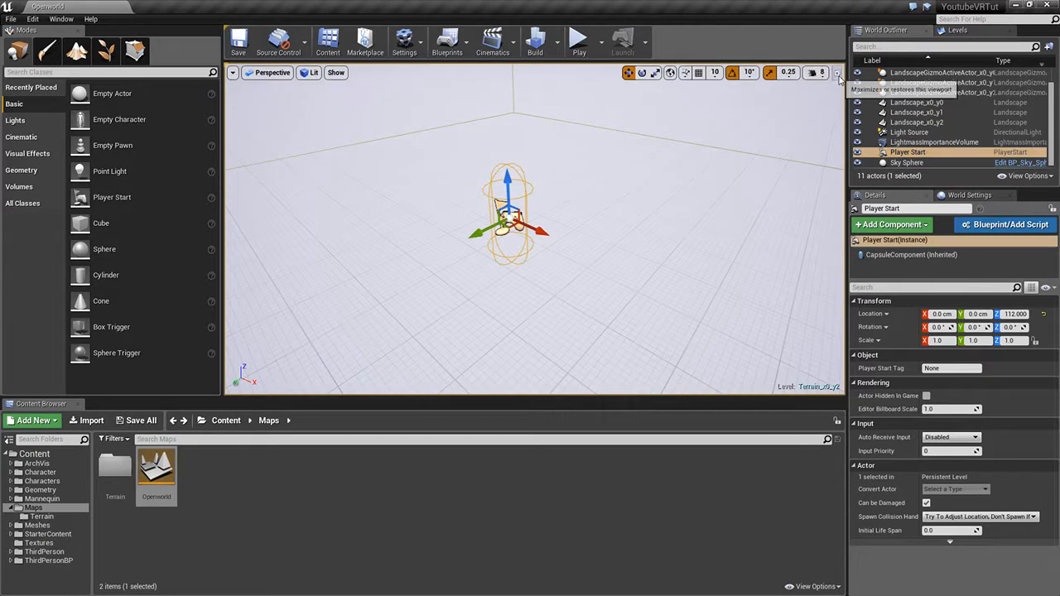
{"action": "left_click", "coordinate": [835, 73]}
{"action": "left_click", "coordinate": [836, 239]}
{"action": "scroll", "coordinate": [702, 265], "scroll_direction": "down", "scroll_amount": 5}
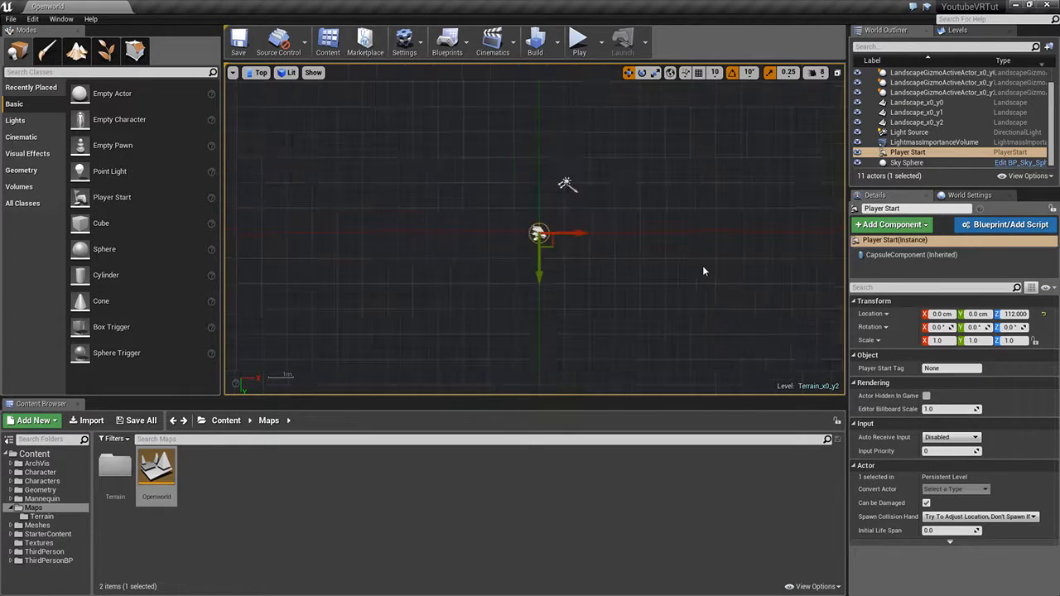
{"action": "scroll", "coordinate": [702, 271], "scroll_direction": "down", "scroll_amount": 5}
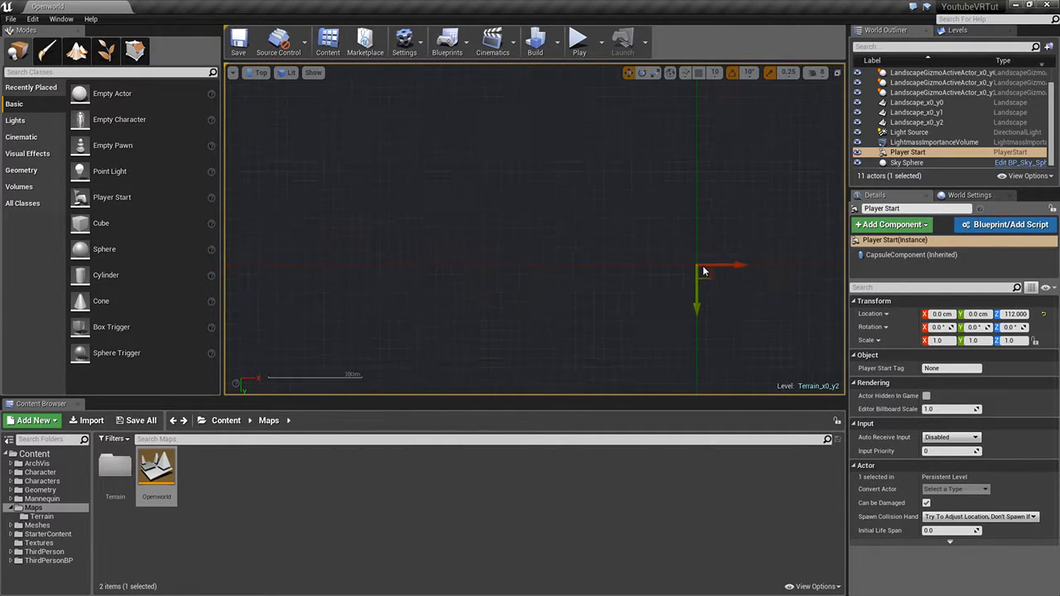
{"action": "scroll", "coordinate": [702, 271], "scroll_direction": "down", "scroll_amount": 4}
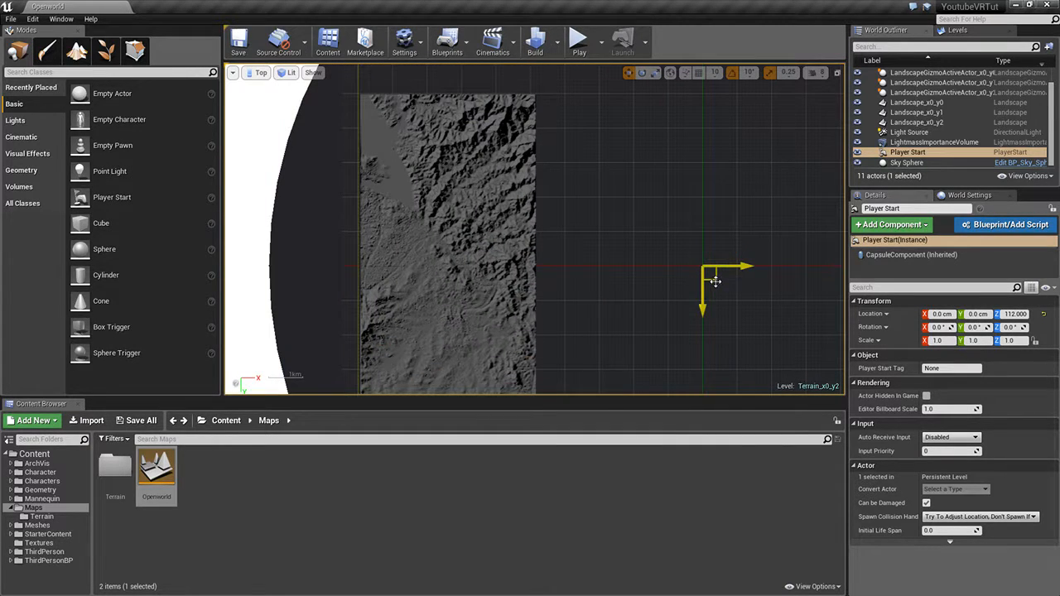
{"action": "left_click_drag", "start_coordinate": [714, 282], "coordinate": [536, 325]}
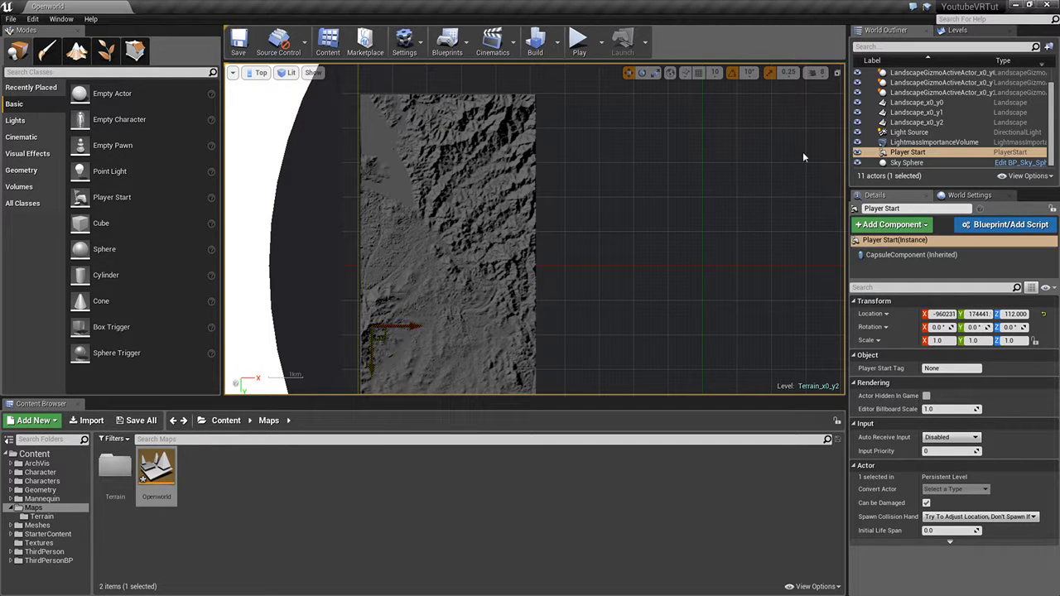
Step: Focus on Player Start in the maximized Perspective view and raise it to about Z 20086
{"action": "left_click", "coordinate": [836, 72]}
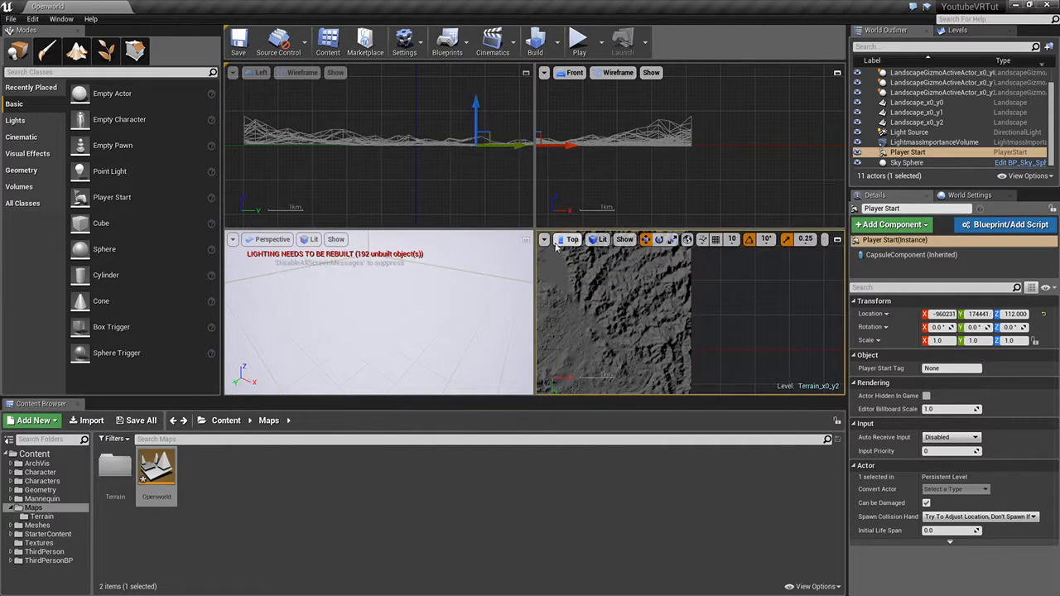
{"action": "double_click", "coordinate": [908, 152]}
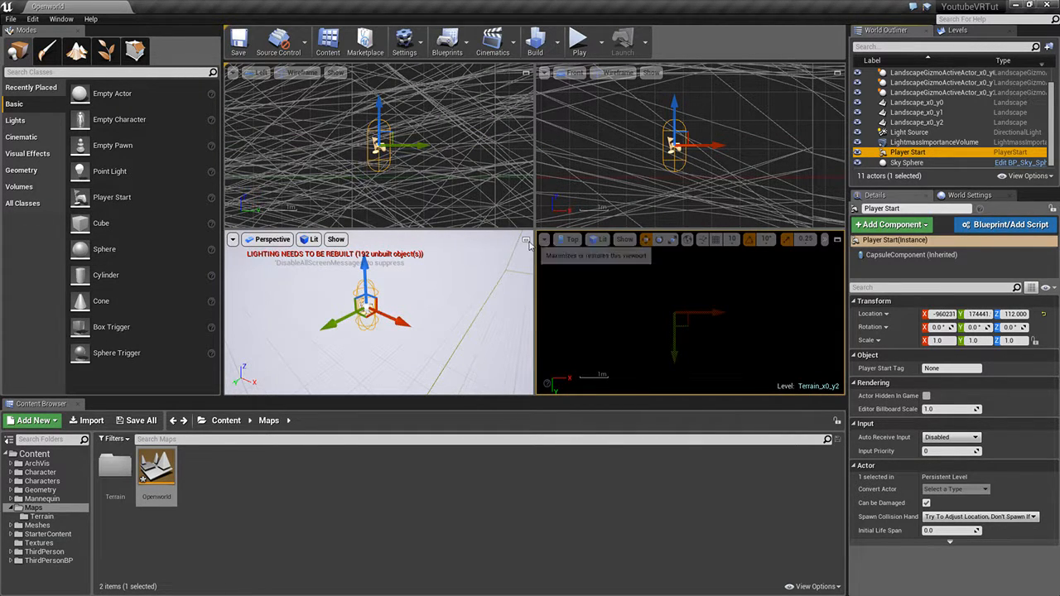
{"action": "left_click", "coordinate": [526, 241]}
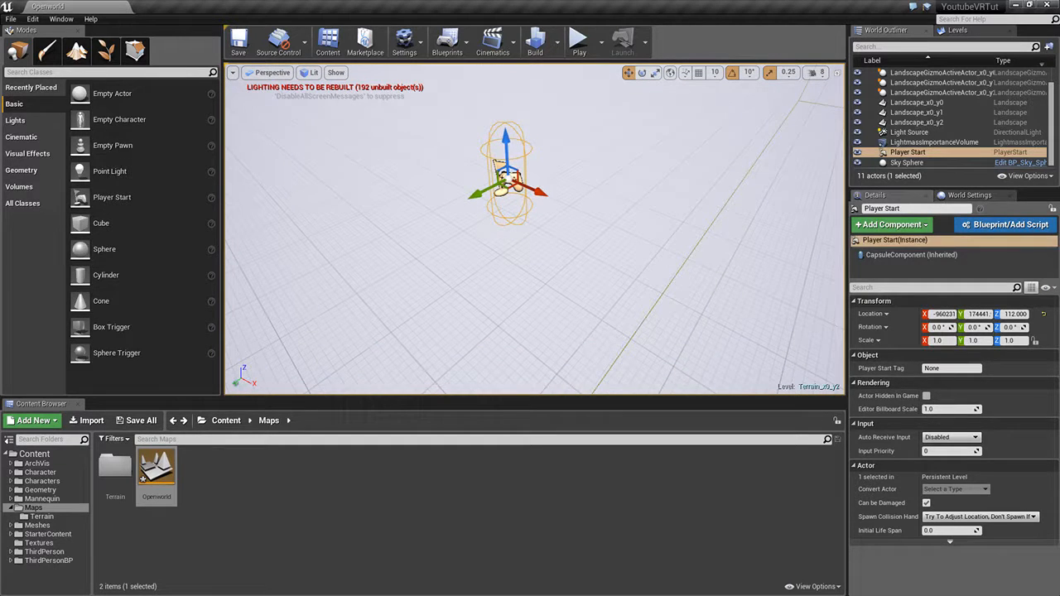
{"action": "key", "text": "s"}
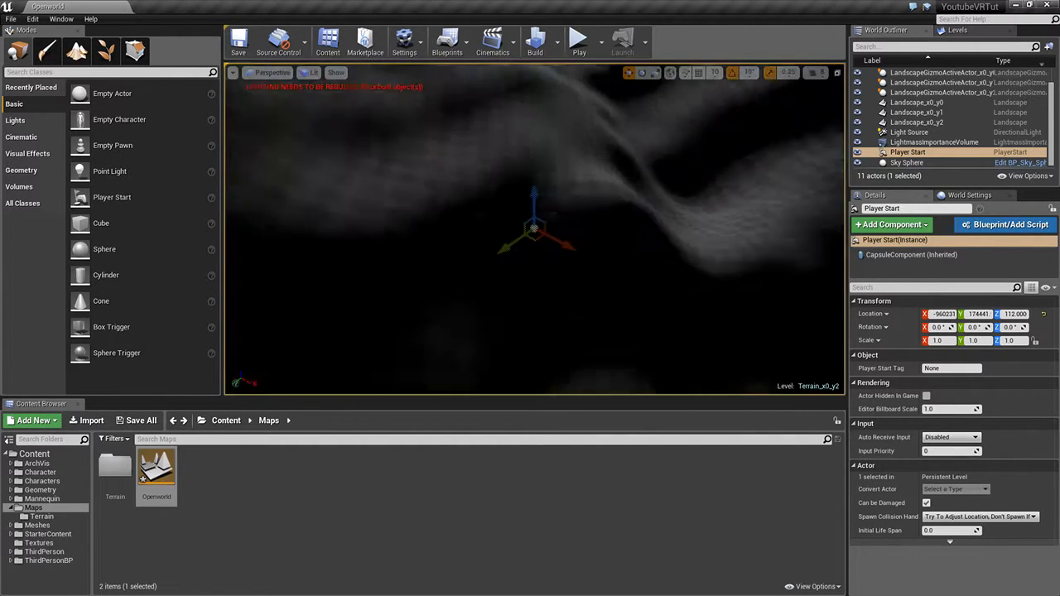
{"action": "key", "text": "s"}
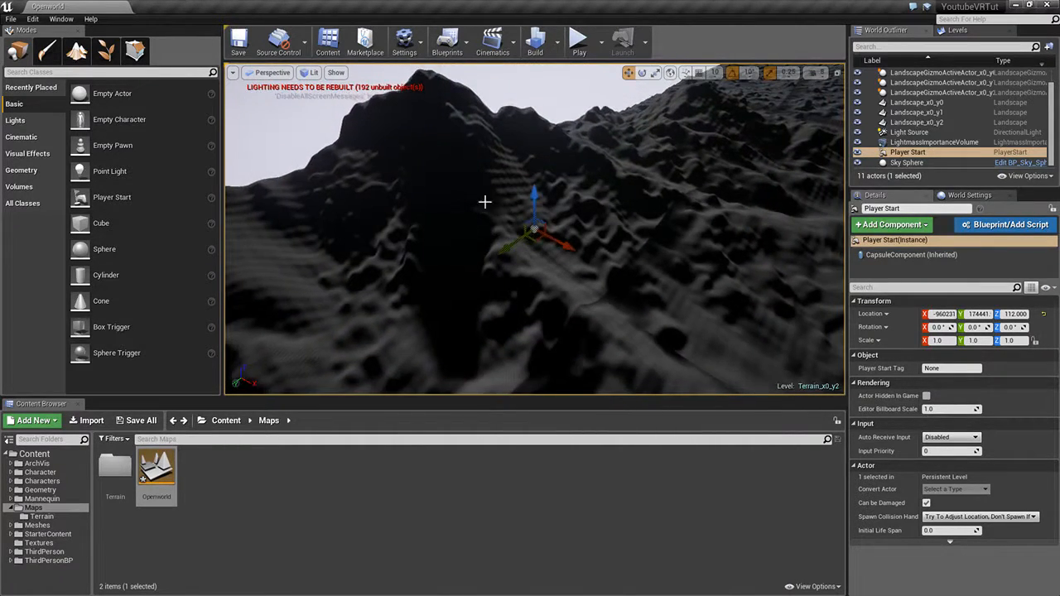
{"action": "left_click_drag", "start_coordinate": [535, 192], "coordinate": [537, 134]}
{"action": "key", "text": "w"}
{"action": "mouse_move", "coordinate": [536, 135]}
{"action": "right_mouse_down"}
{"action": "mouse_move", "coordinate": [536, 169]}
{"action": "mouse_move", "coordinate": [538, 112]}
{"action": "mouse_move", "coordinate": [539, 134]}
{"action": "right_mouse_up"}
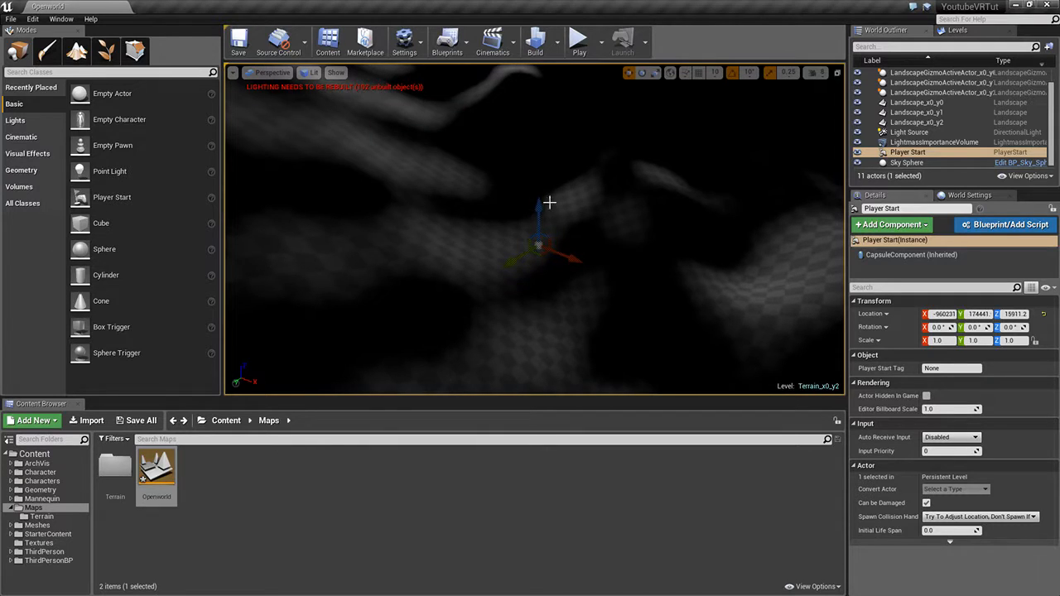
{"action": "left_click_drag", "start_coordinate": [539, 206], "coordinate": [539, 78]}
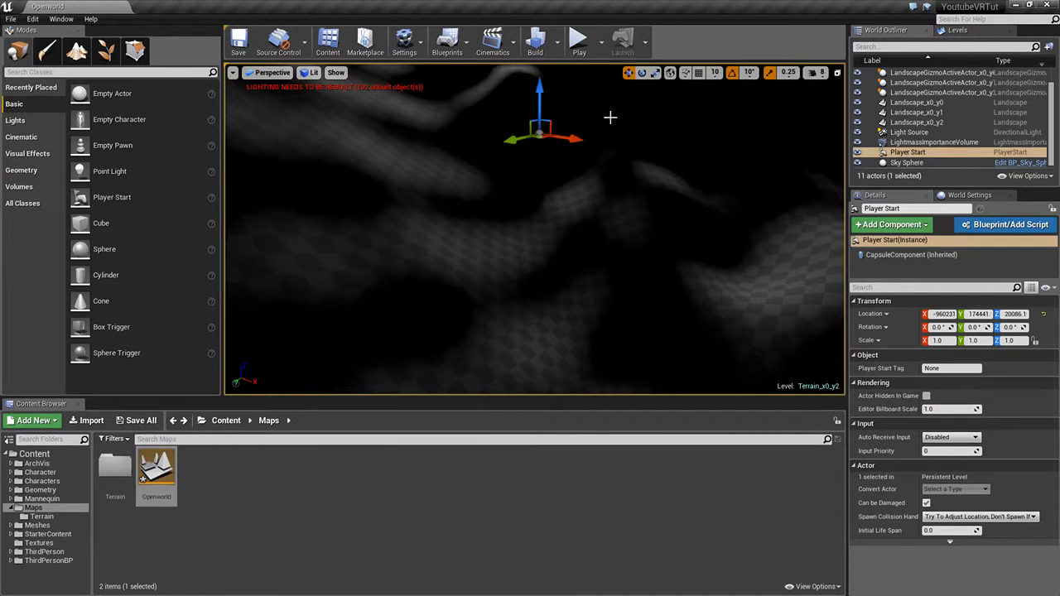
Step: Shift Player Start along Y to about 179190, raise it to about Z 20359 above the slope, and save all levels
{"action": "right_click_drag", "start_coordinate": [610, 114], "coordinate": [589, 138]}
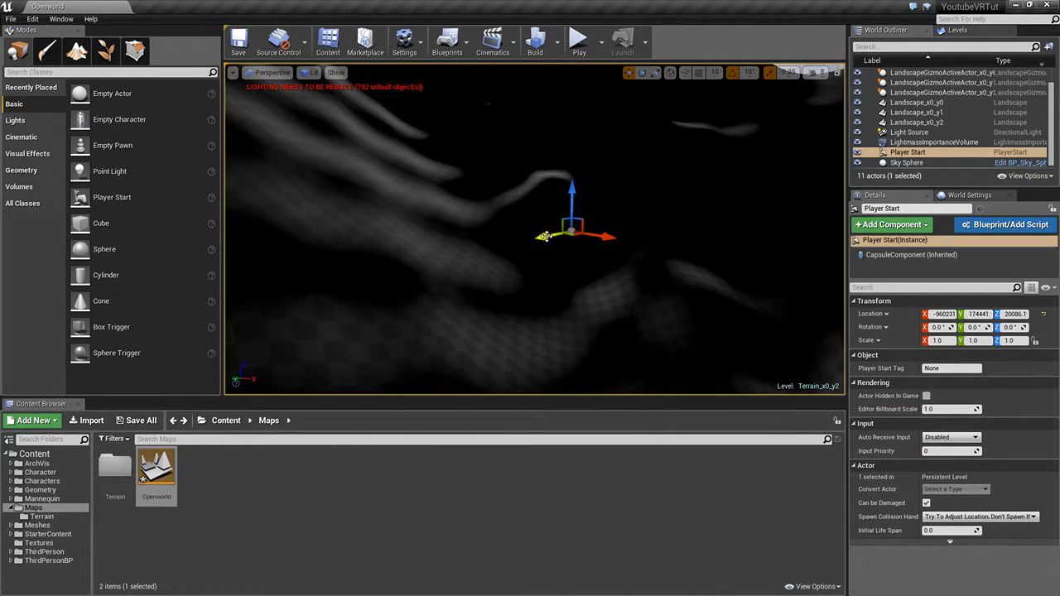
{"action": "left_click_drag", "start_coordinate": [543, 237], "coordinate": [389, 281]}
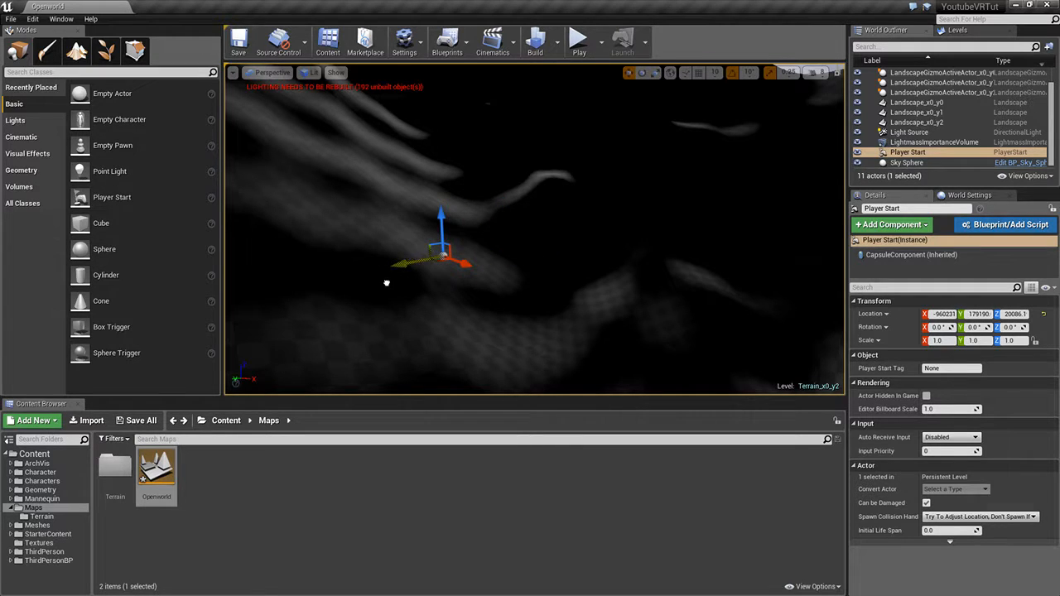
{"action": "double_click", "coordinate": [914, 153]}
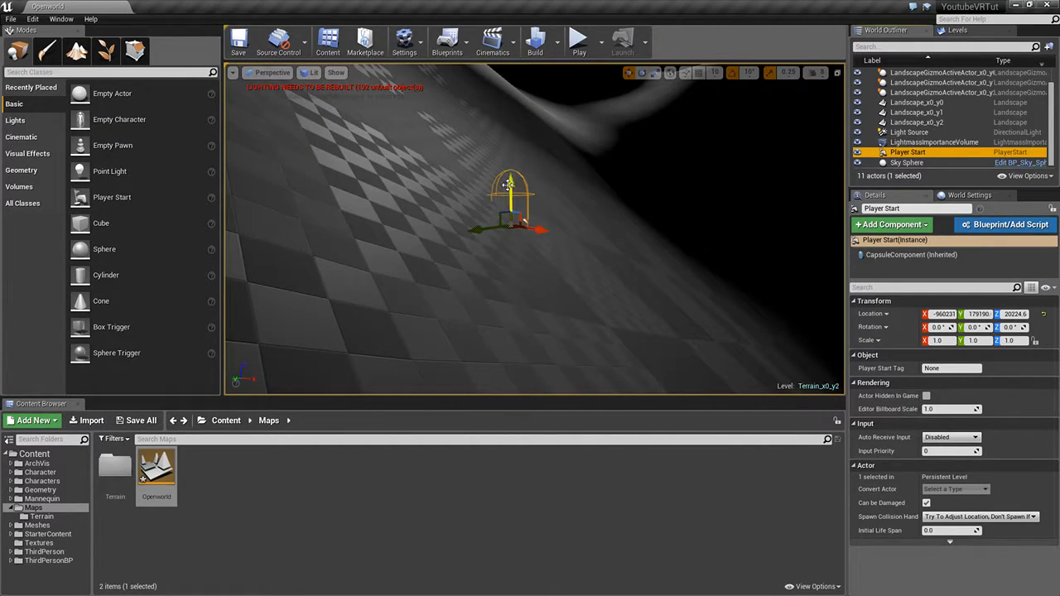
{"action": "left_click_drag", "start_coordinate": [508, 183], "coordinate": [511, 100]}
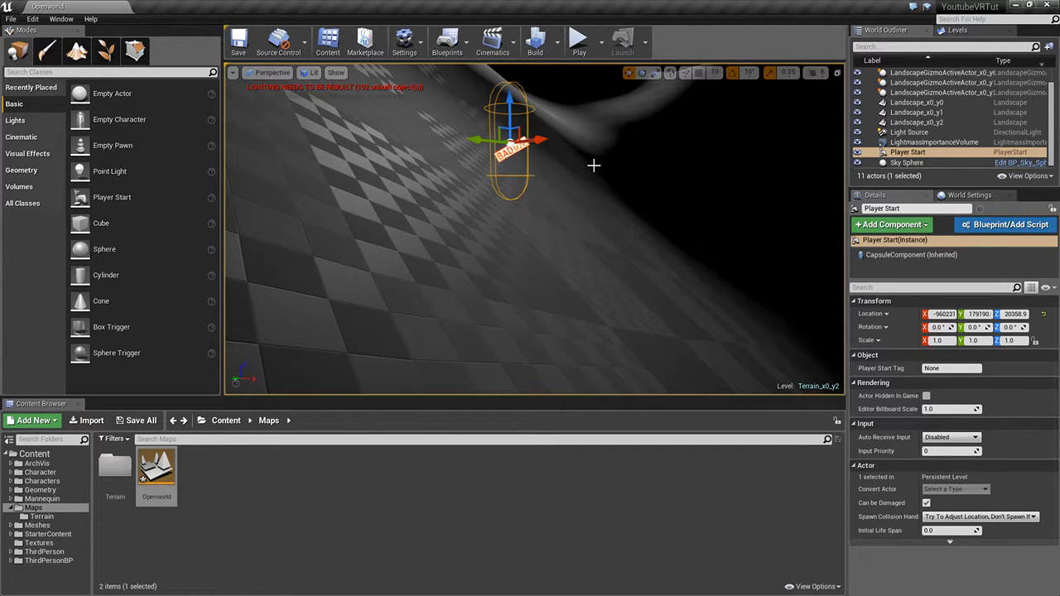
{"action": "left_click", "coordinate": [12, 18]}
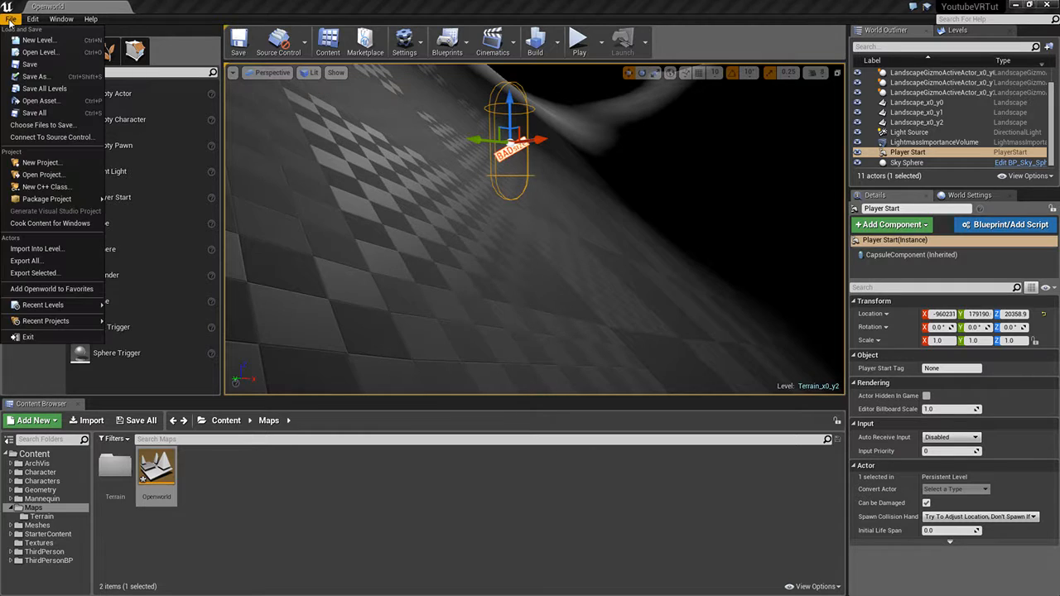
{"action": "left_click", "coordinate": [34, 90]}
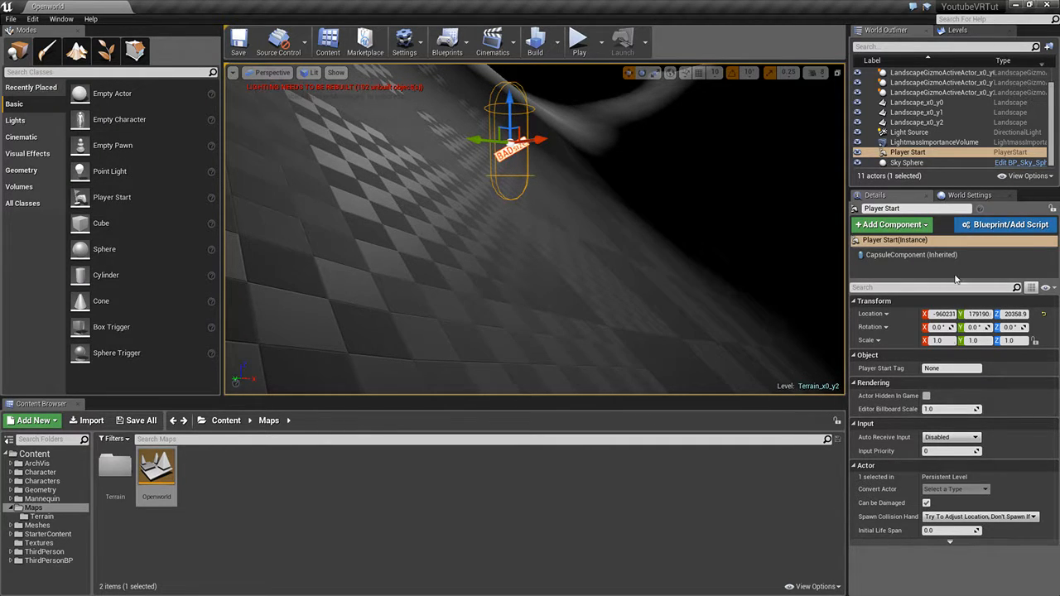
Step: Make the Persistent Level current, set its GameMode Override to ThirdPersonGameMode, and briefly play-test the map
{"action": "left_click", "coordinate": [956, 30]}
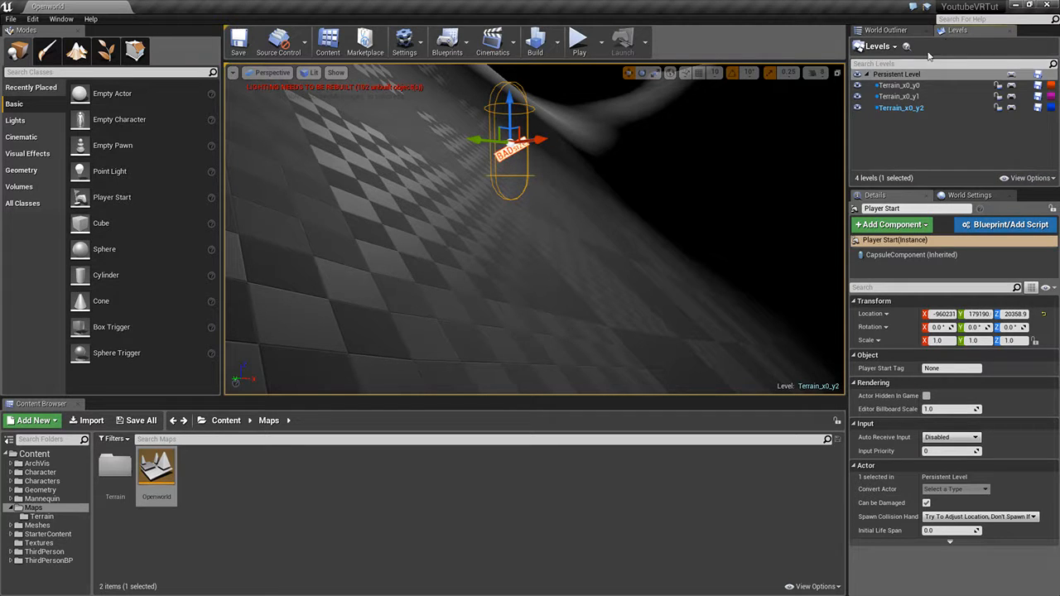
{"action": "double_click", "coordinate": [910, 74]}
{"action": "left_click", "coordinate": [981, 195]}
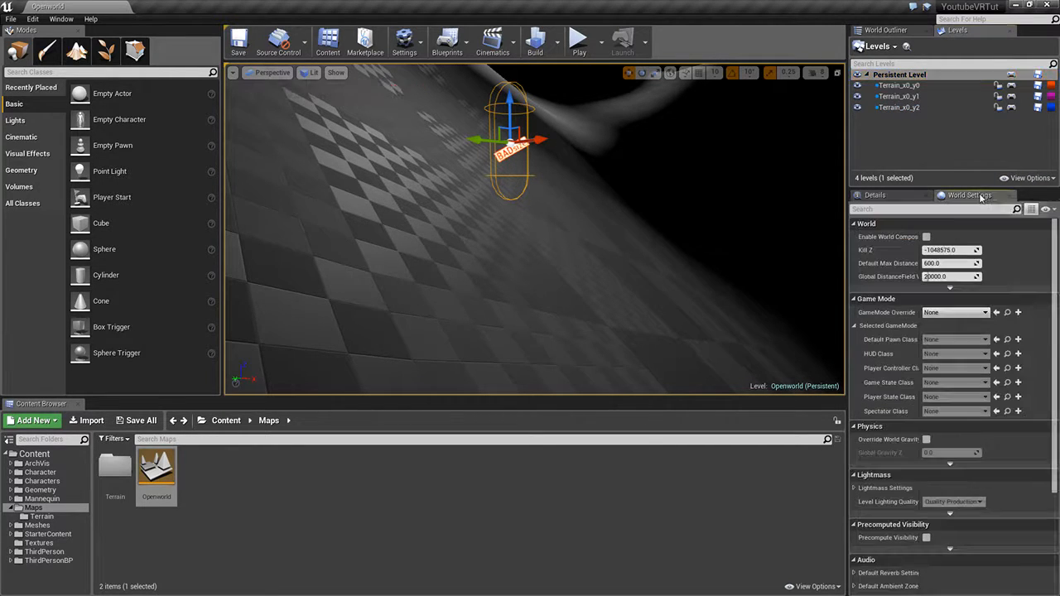
{"action": "left_click", "coordinate": [960, 312]}
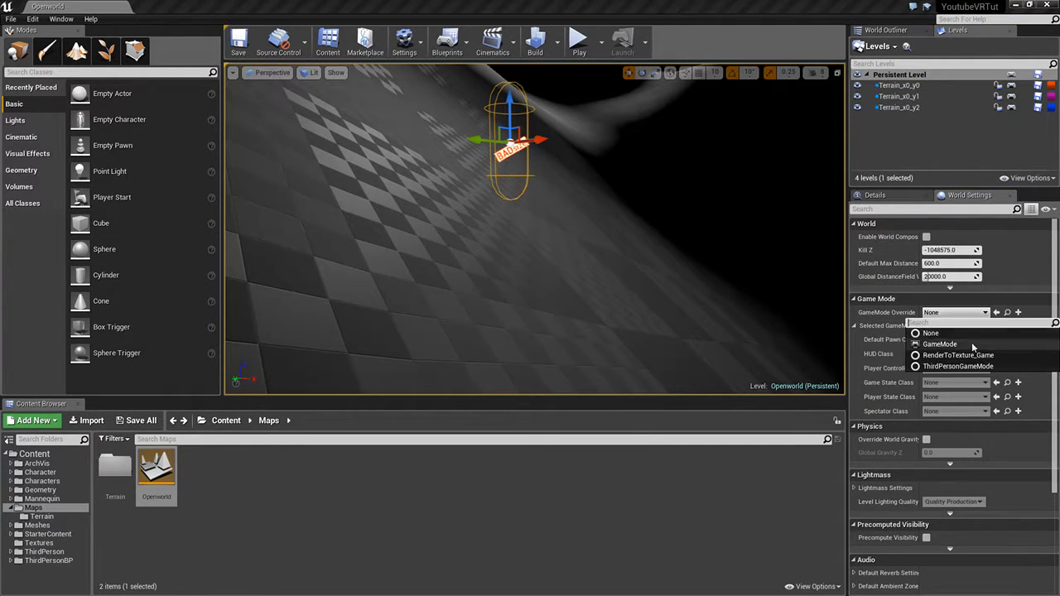
{"action": "left_click", "coordinate": [968, 367]}
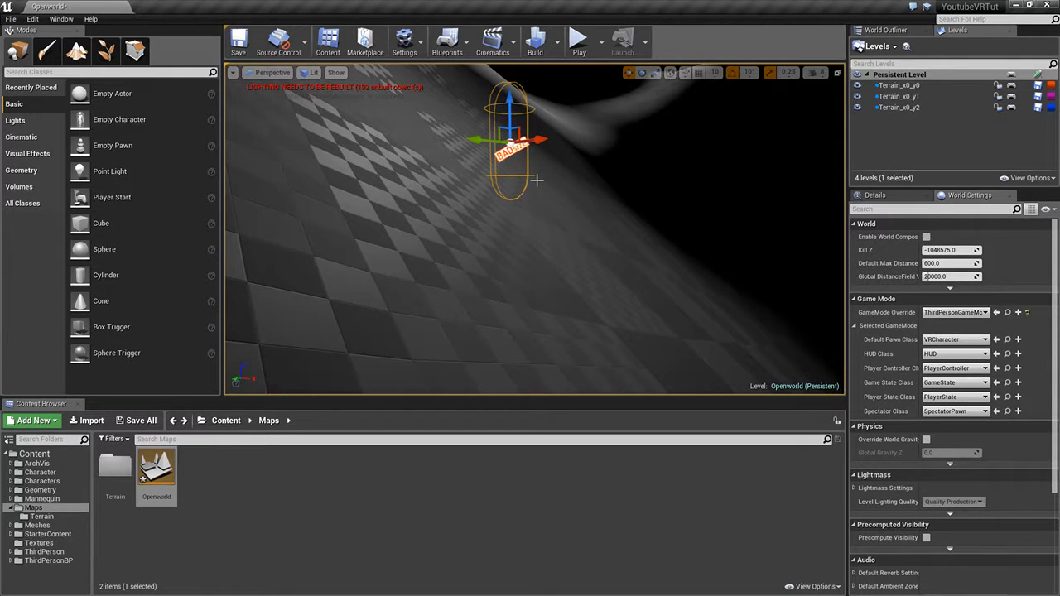
{"action": "left_click", "coordinate": [579, 43]}
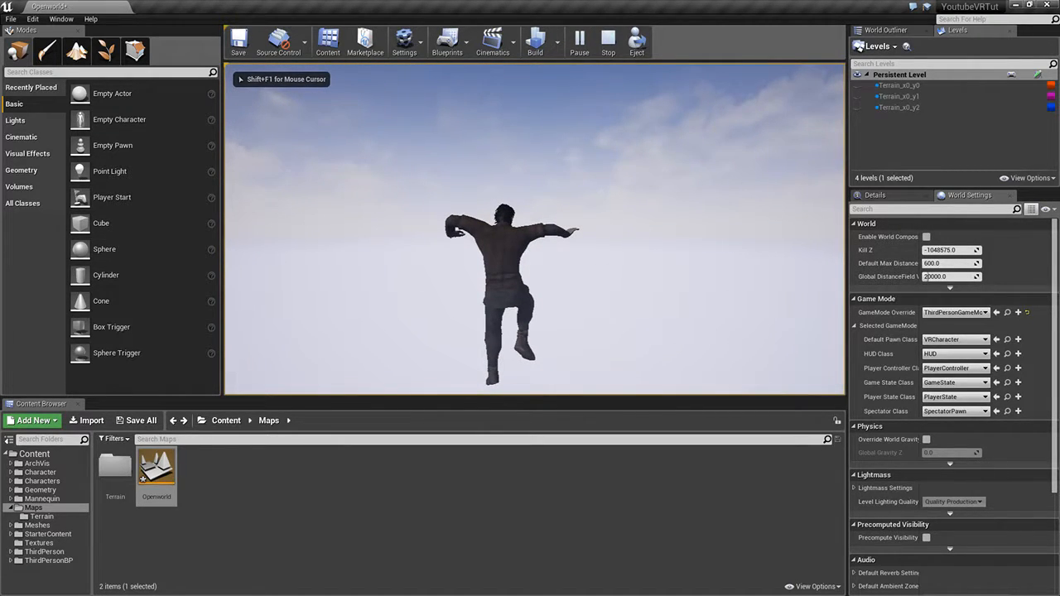
{"action": "left_click", "coordinate": [608, 46]}
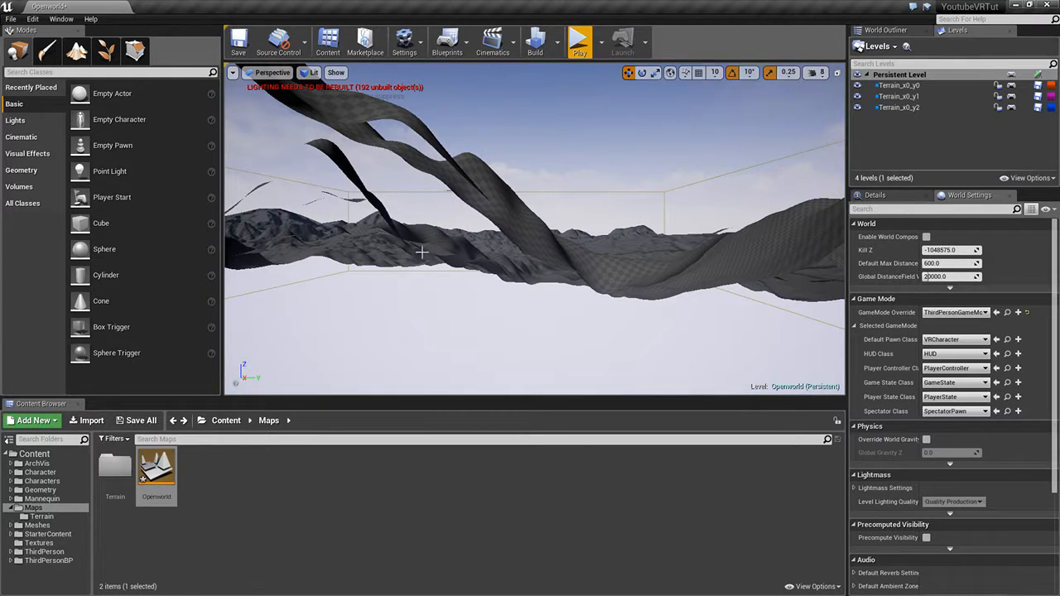
Step: Open the Level Blueprint of the persistent Openworld level and dock it in the main editor window
{"action": "left_click", "coordinate": [903, 74]}
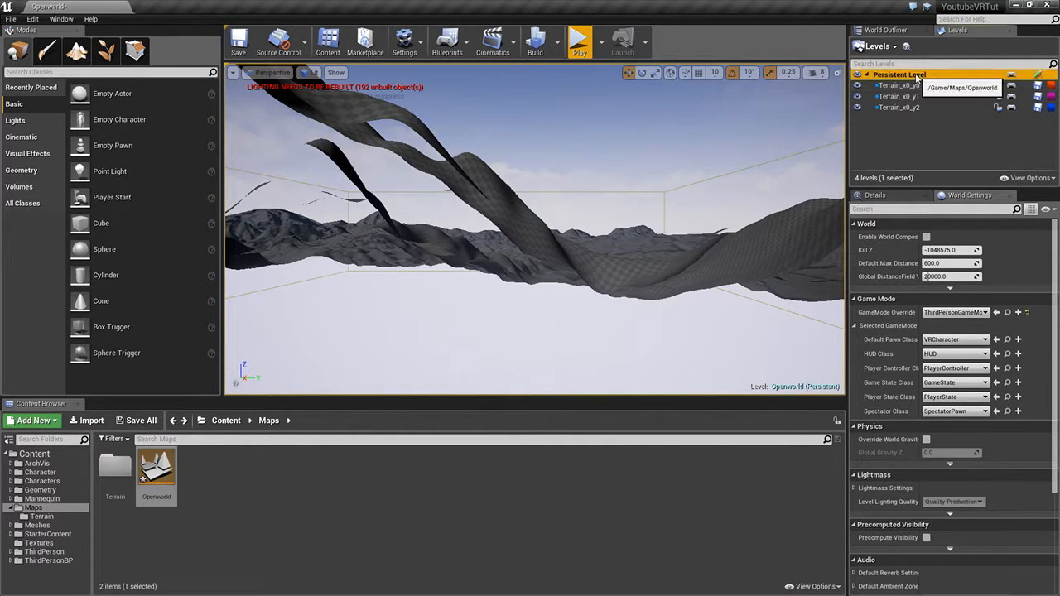
{"action": "left_click", "coordinate": [447, 43]}
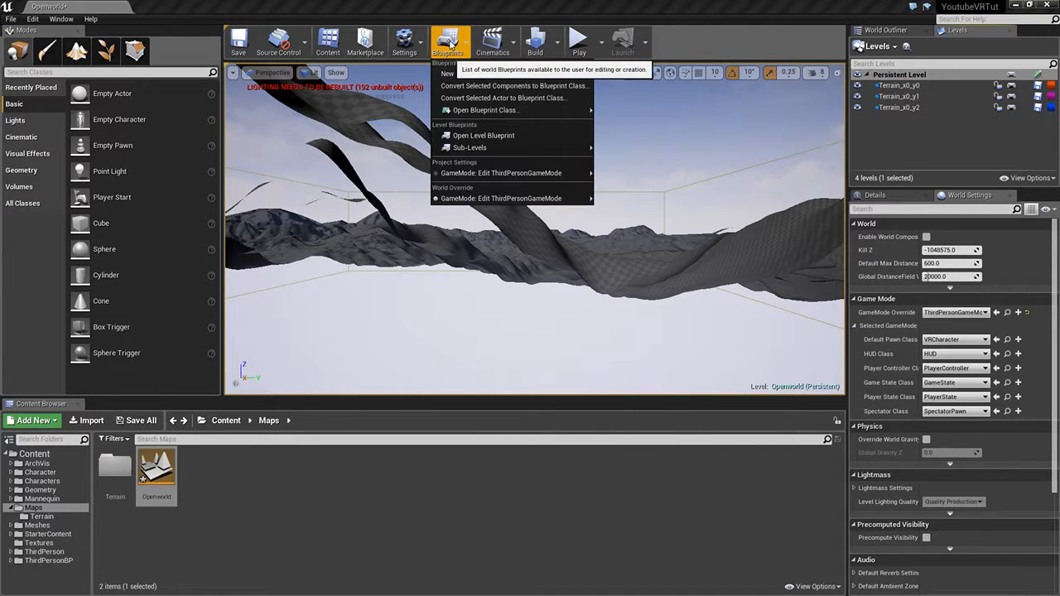
{"action": "left_click", "coordinate": [469, 137]}
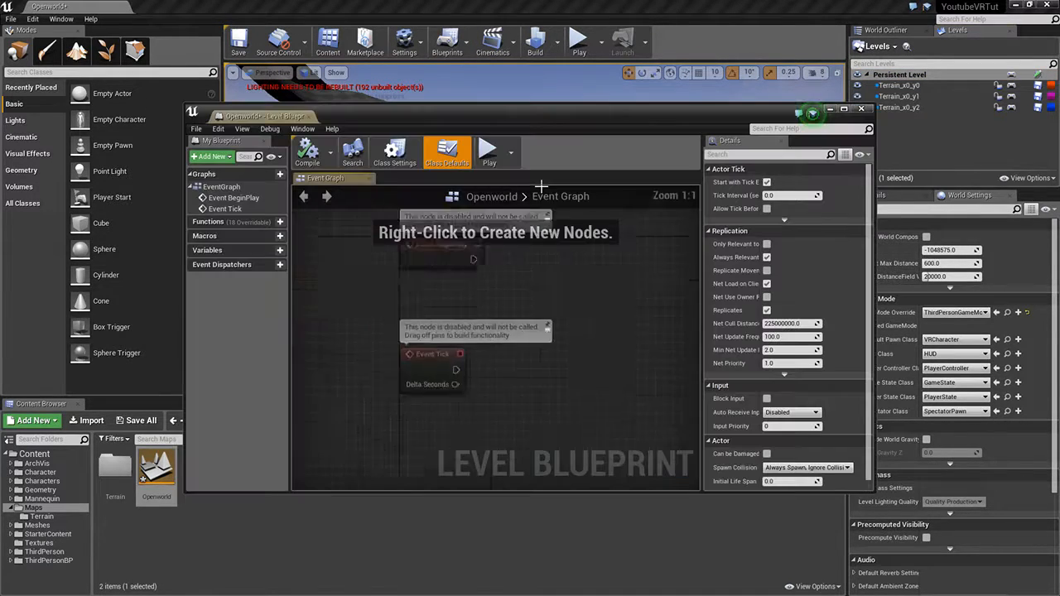
{"action": "double_click", "coordinate": [319, 116]}
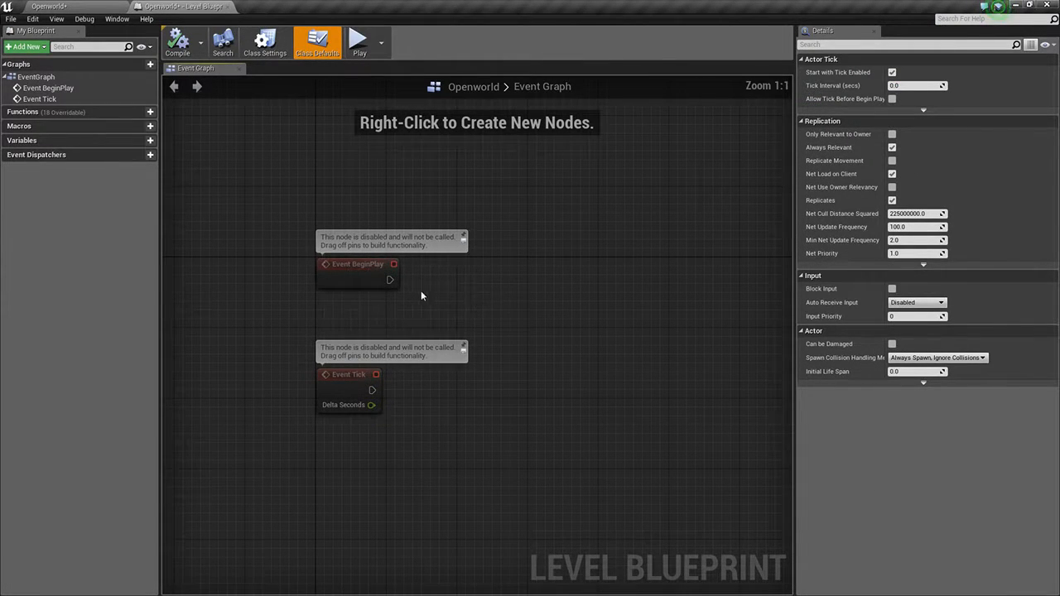
Step: Add a Load Stream Level node executed from Event BeginPlay and align it with the event
{"action": "left_click_drag", "start_coordinate": [389, 279], "coordinate": [443, 284]}
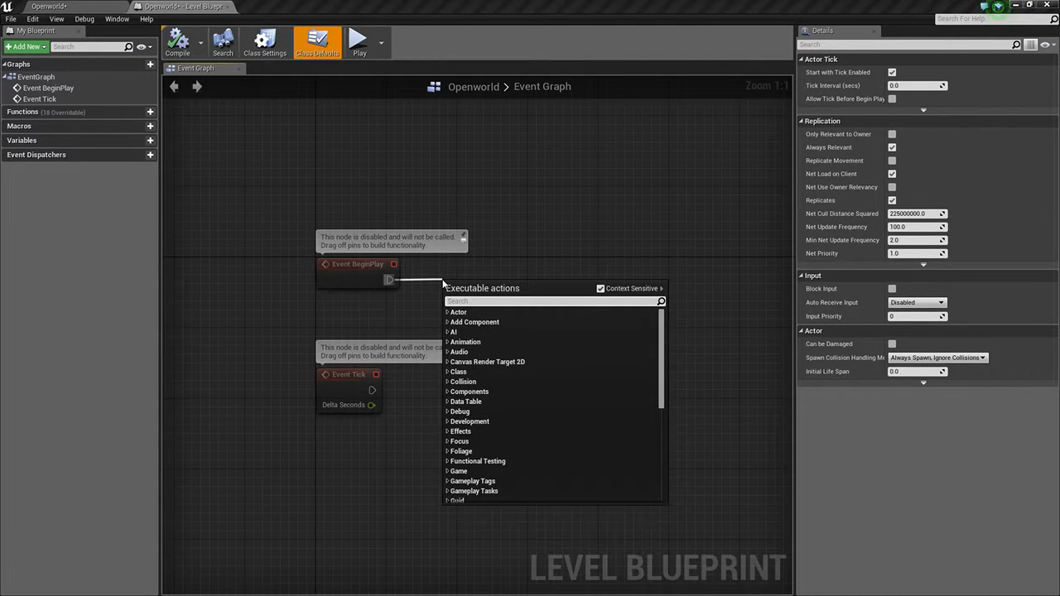
{"action": "type", "text": "load"}
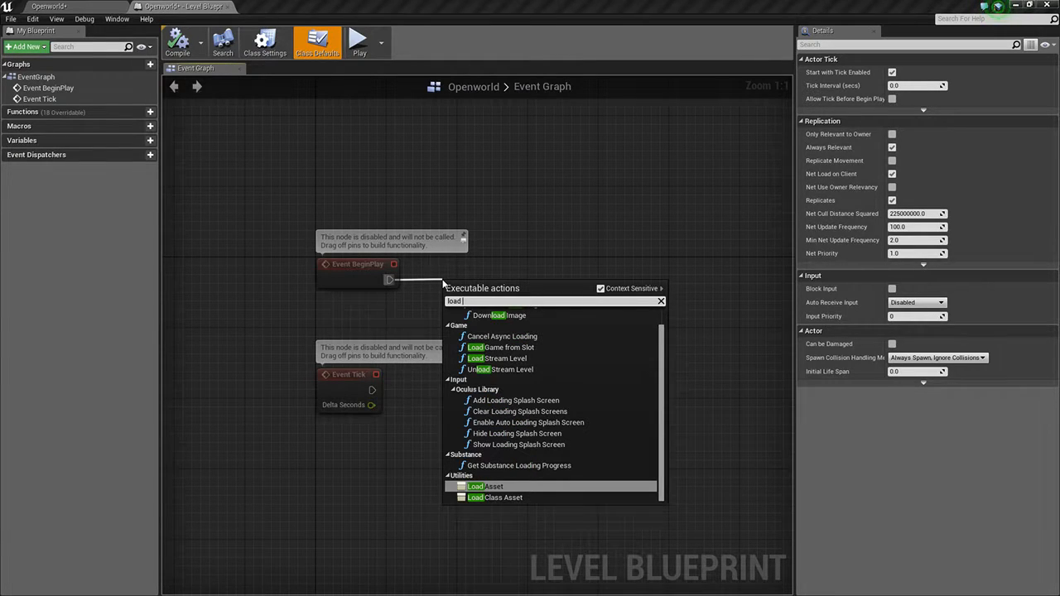
{"action": "left_click", "coordinate": [501, 361]}
{"action": "left_click_drag", "start_coordinate": [500, 299], "coordinate": [554, 273]}
Step: Set the Load Stream Level node's level name to Terrain_x0_y0 and enable Make Visible After Load and Should Block on Load
{"action": "left_click", "coordinate": [557, 295]}
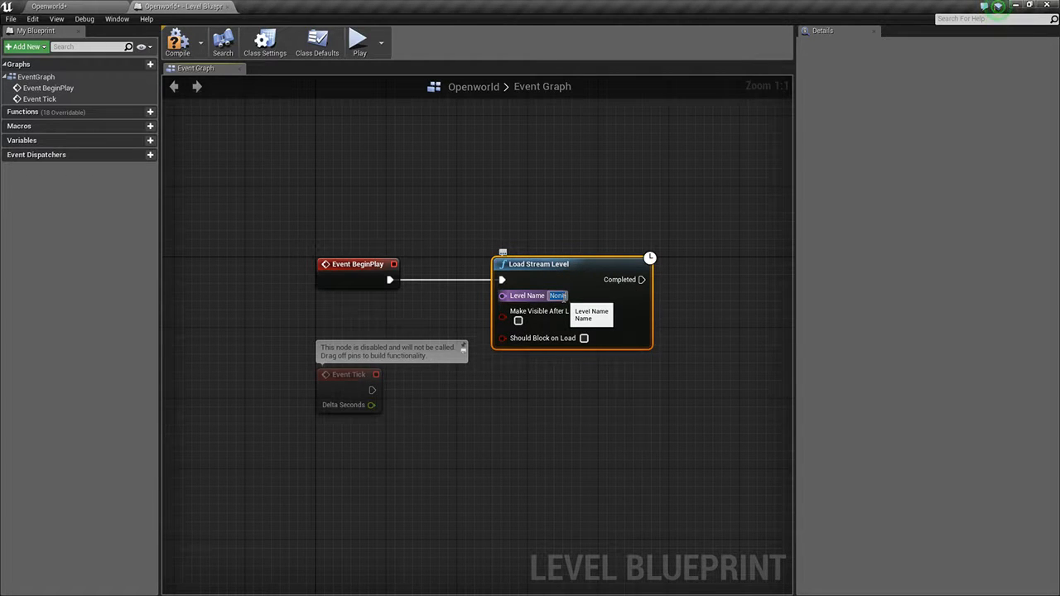
{"action": "type", "text": "Terrain_x0_"}
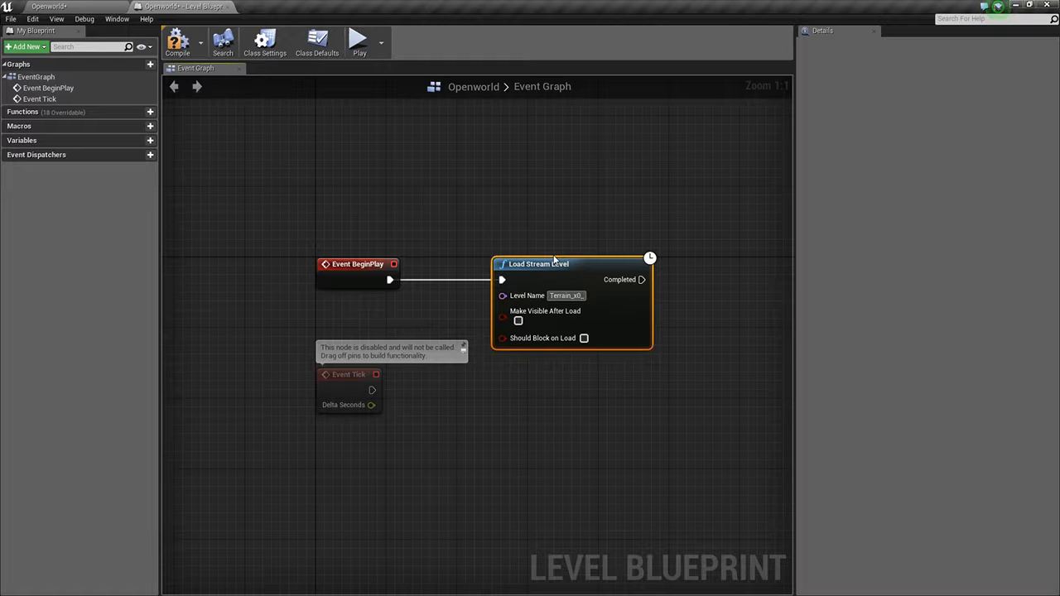
{"action": "type", "text": "0"}
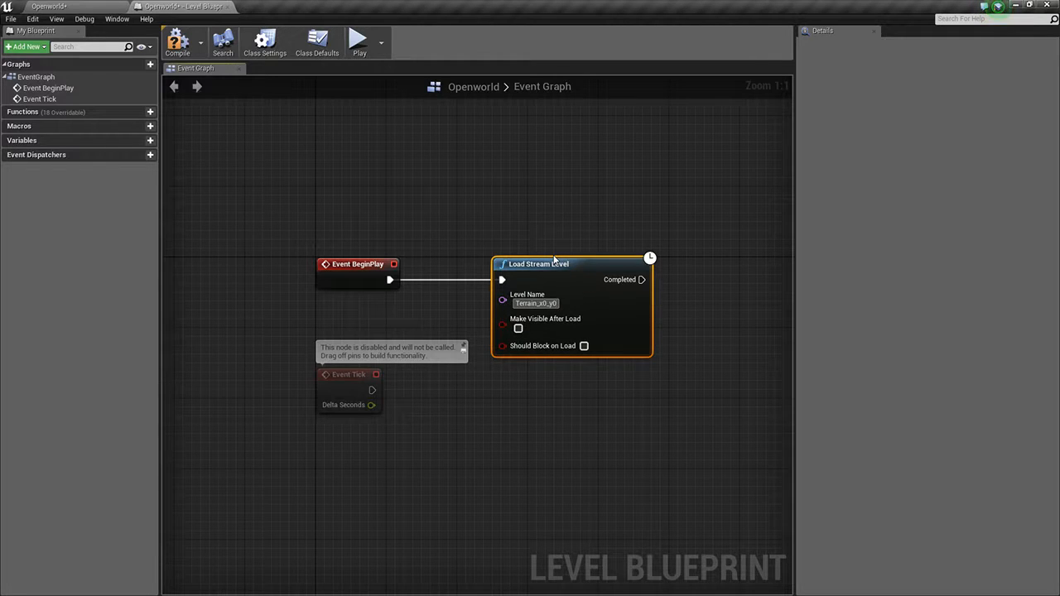
{"action": "left_click", "coordinate": [519, 329]}
{"action": "right_click_drag", "start_coordinate": [556, 388], "coordinate": [452, 365]}
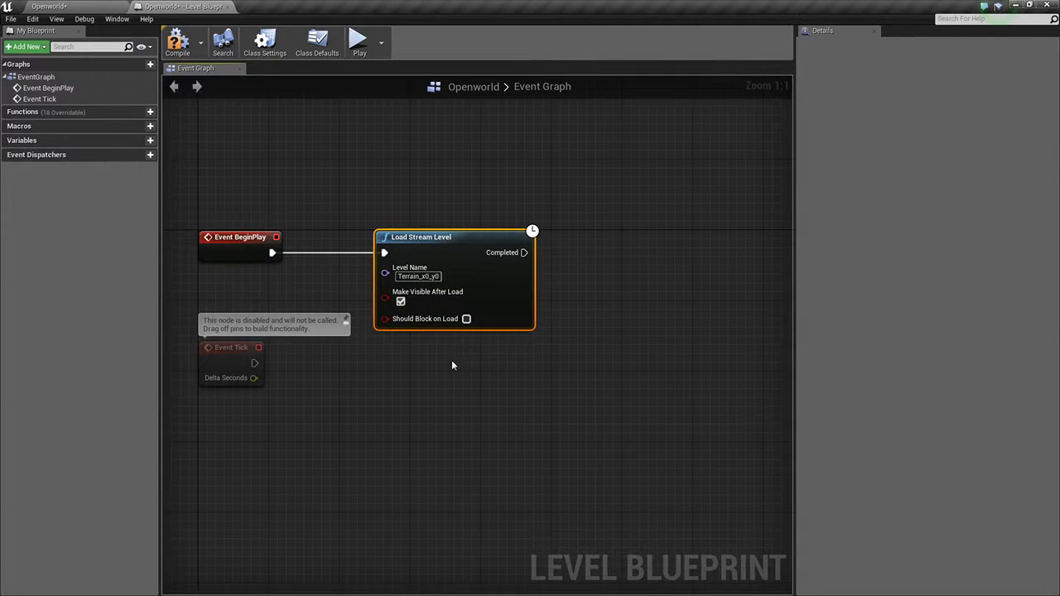
{"action": "left_click", "coordinate": [467, 319]}
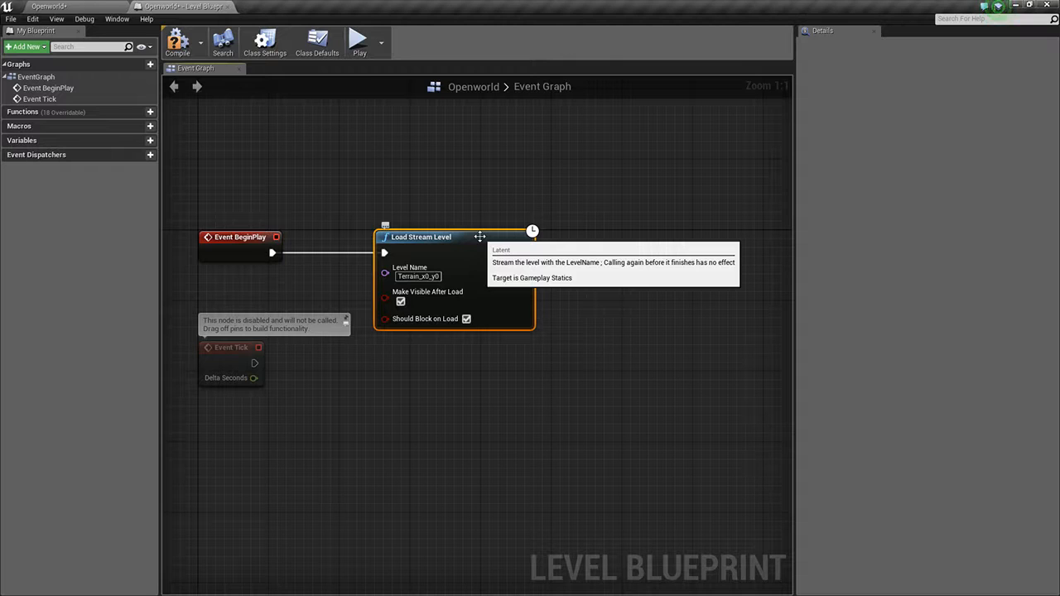
Step: Duplicate the Load Stream Level node twice, line up the copies, and chain all three through their Completed outputs
{"action": "key", "text": "ctrl+v"}
{"action": "right_click_drag", "start_coordinate": [600, 257], "coordinate": [496, 215]}
{"action": "key", "text": "ctrl+v"}
{"action": "left_click_drag", "start_coordinate": [561, 257], "coordinate": [538, 238]}
{"action": "left_click_drag", "start_coordinate": [392, 246], "coordinate": [443, 249]}
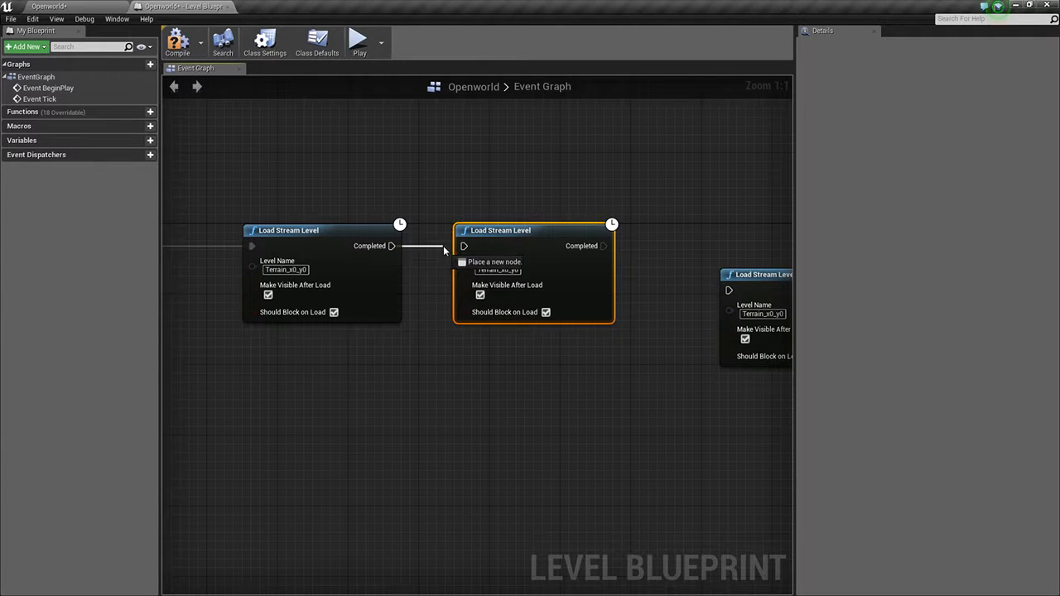
{"action": "left_click", "coordinate": [719, 275]}
{"action": "left_click_drag", "start_coordinate": [719, 276], "coordinate": [700, 236]}
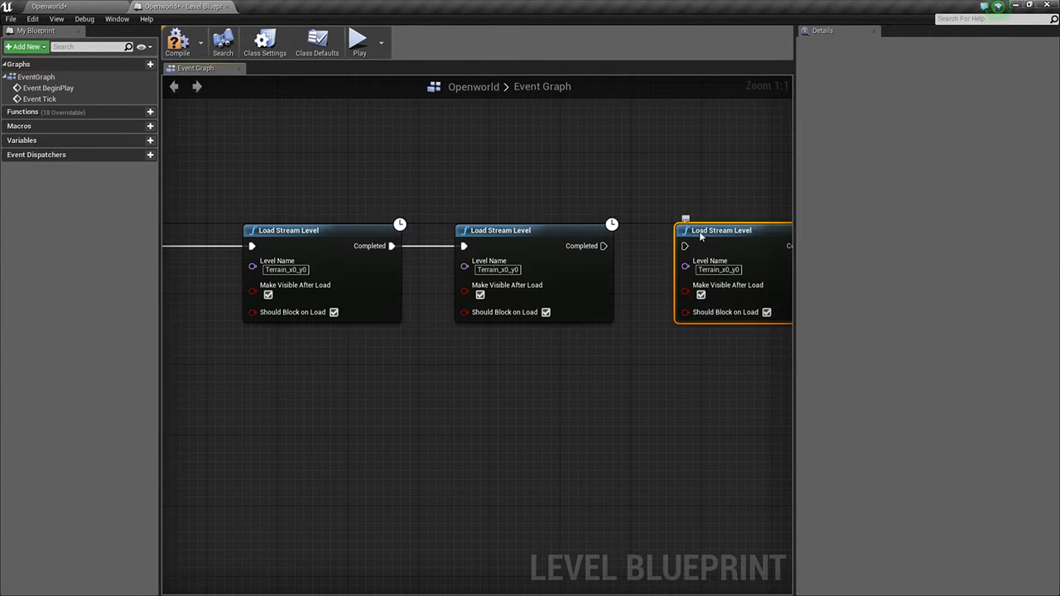
{"action": "left_click_drag", "start_coordinate": [603, 245], "coordinate": [685, 249]}
Step: Set the level names of the second and third Load Stream Level nodes to Terrain_x0_y1 and Terrain_x0_y2, and compile the blueprint
{"action": "left_click", "coordinate": [518, 269]}
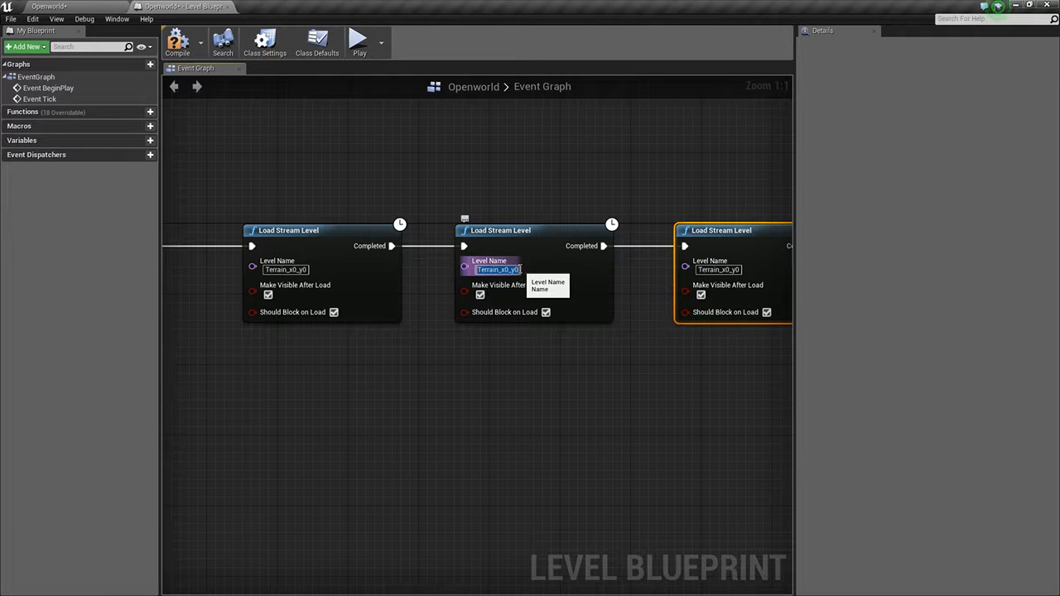
{"action": "key", "text": "BackSpace"}
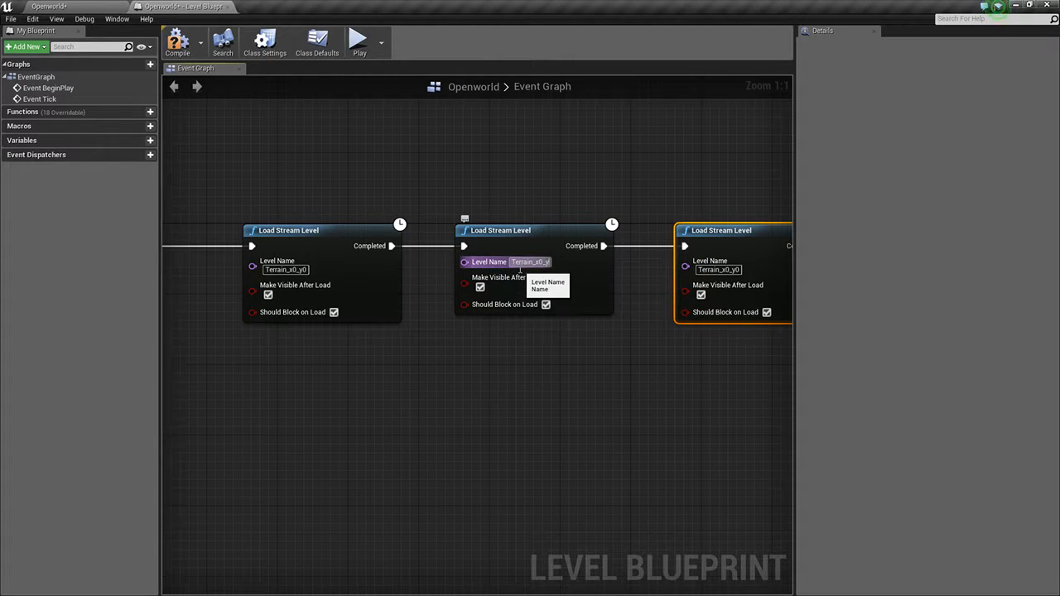
{"action": "type", "text": "1"}
{"action": "key", "text": "Return"}
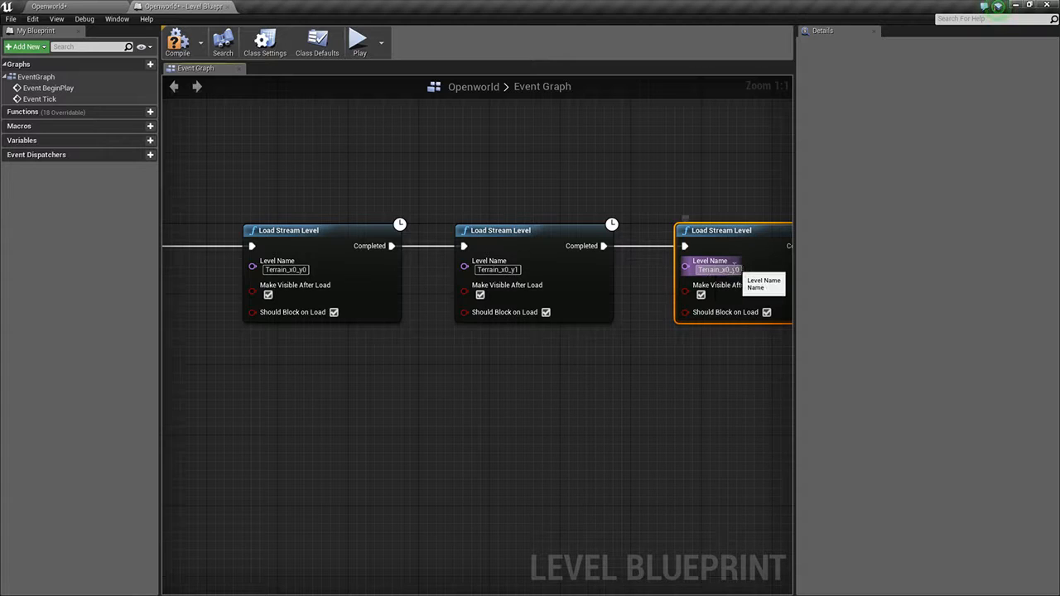
{"action": "left_click", "coordinate": [717, 269]}
{"action": "key", "text": "BackSpace"}
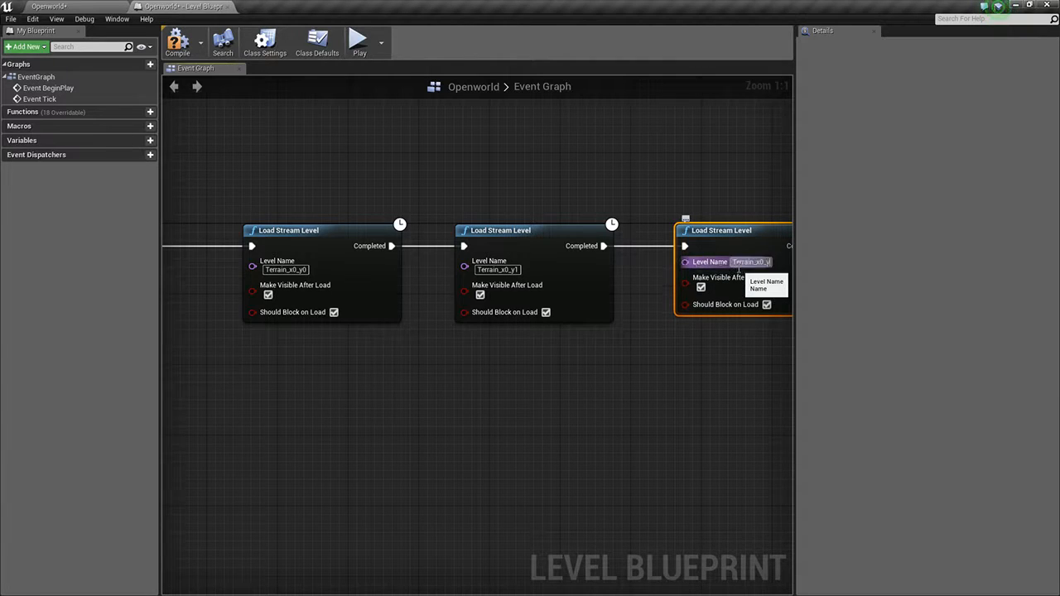
{"action": "type", "text": "3"}
{"action": "key", "text": "Return"}
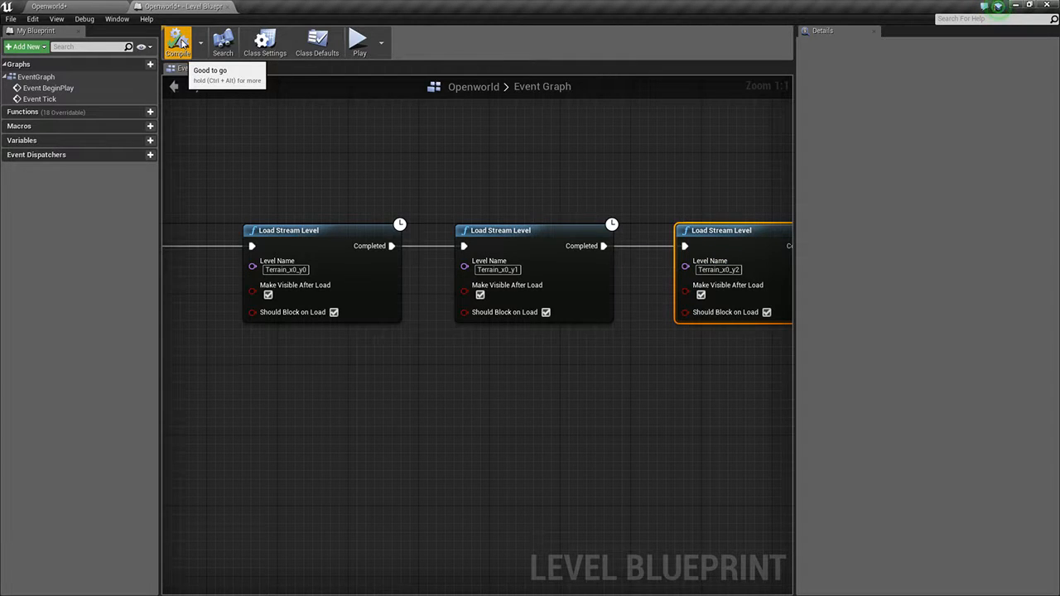
Step: Play-test the Openworld map, moving and jumping with the character, and expand the game view to full screen
{"action": "left_click", "coordinate": [71, 6]}
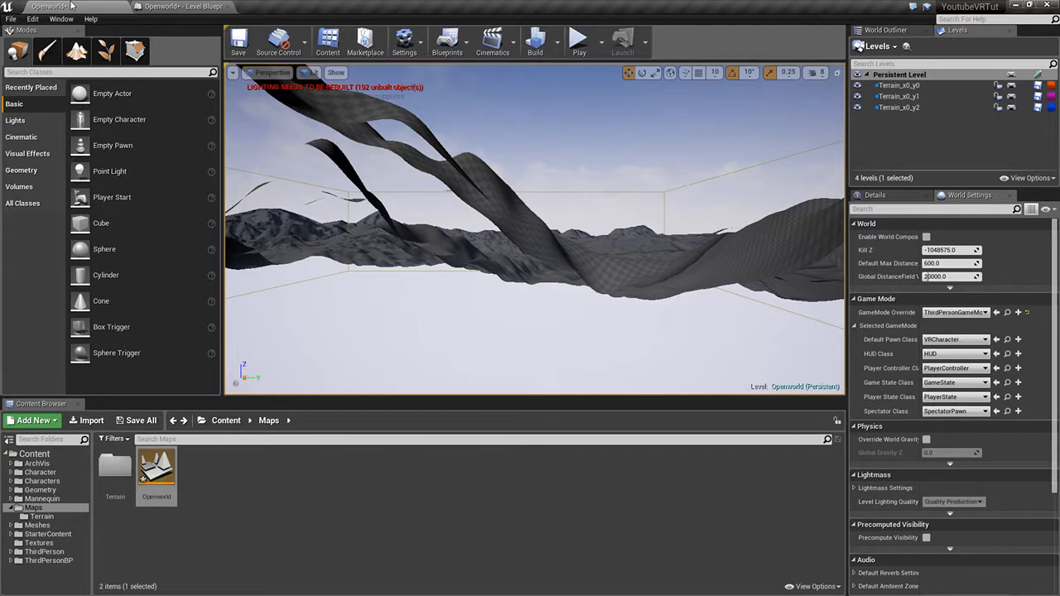
{"action": "left_click", "coordinate": [578, 43]}
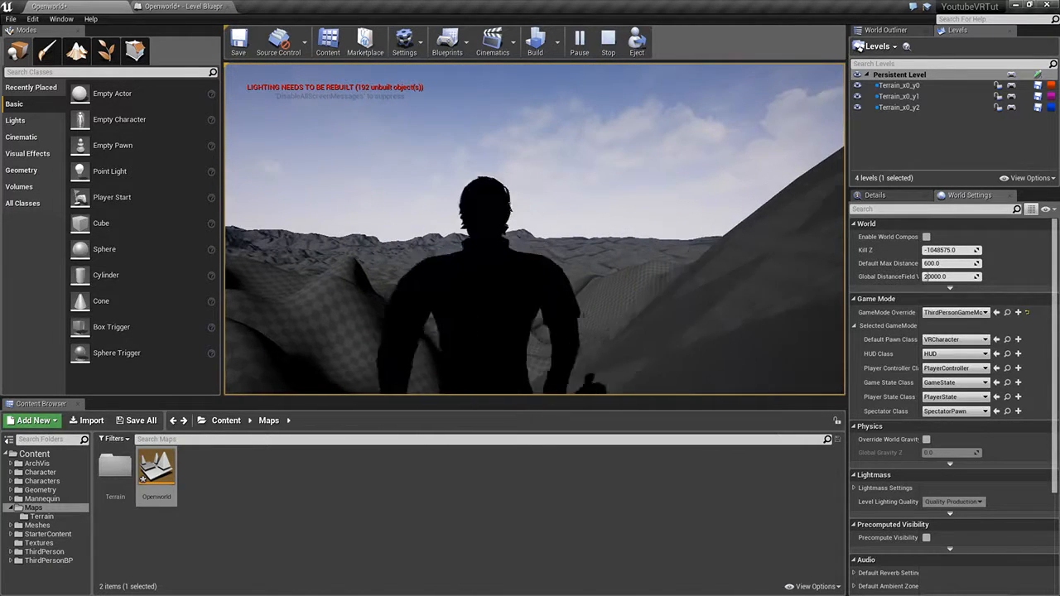
{"action": "key", "text": "w"}
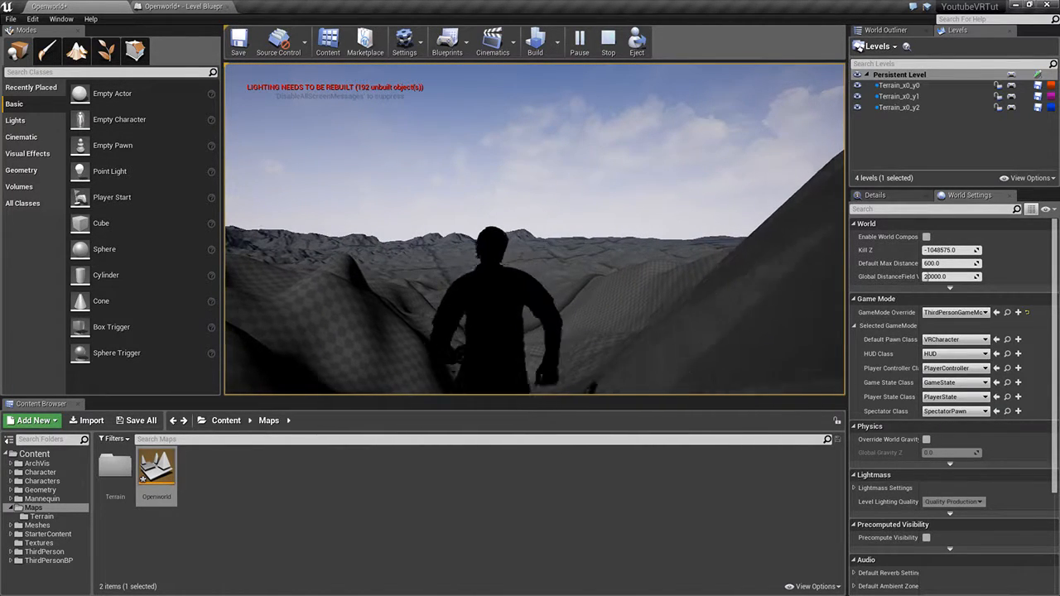
{"action": "key", "text": "space"}
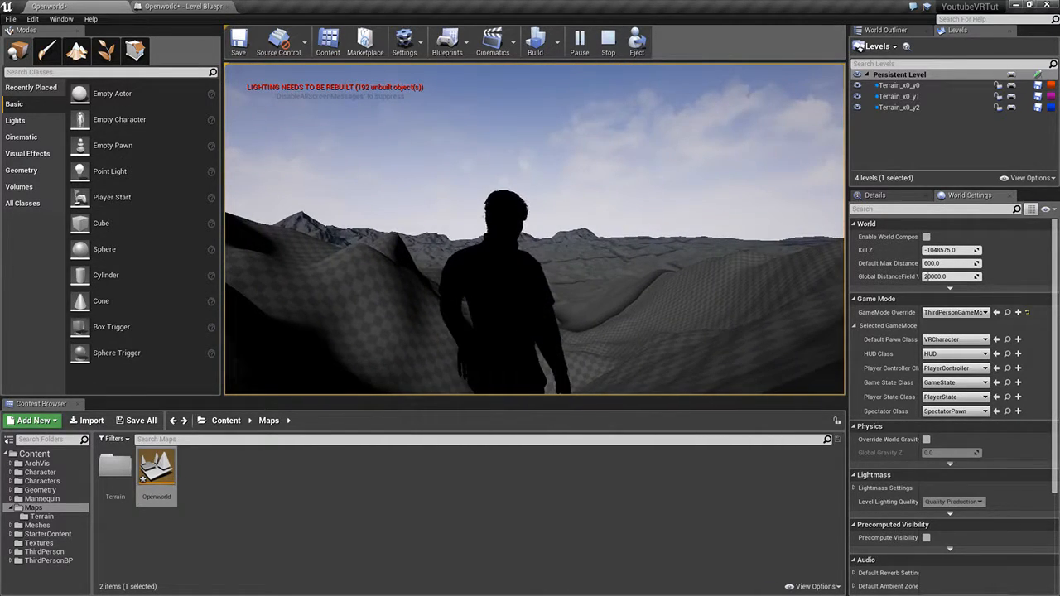
{"action": "key", "text": "F11"}
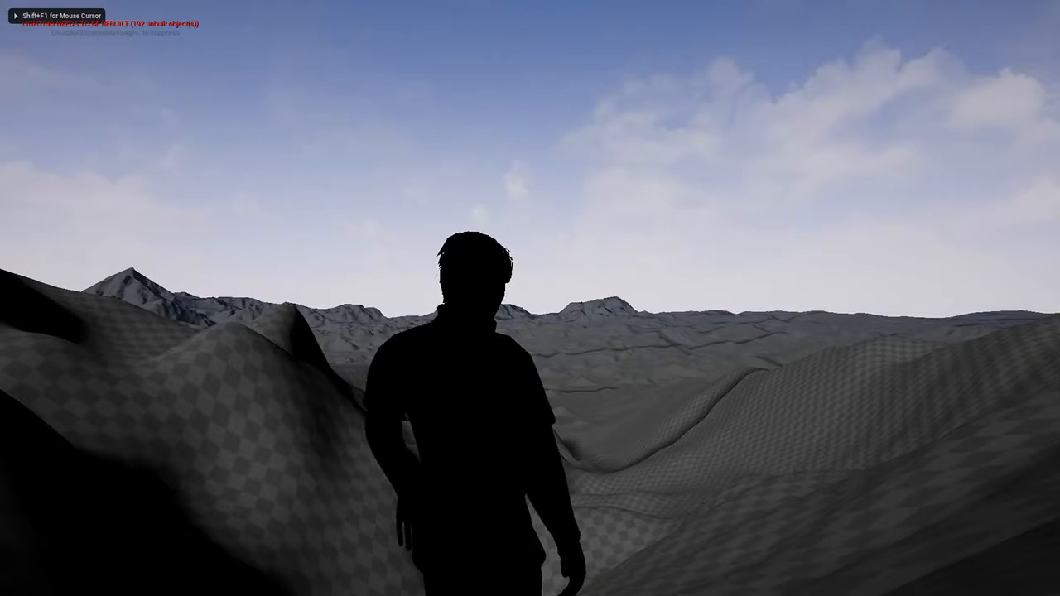
Step: Show the frame rate in the running game with the console command stat fps
{"action": "key", "text": "shift+F1"}
{"action": "key", "text": "grave"}
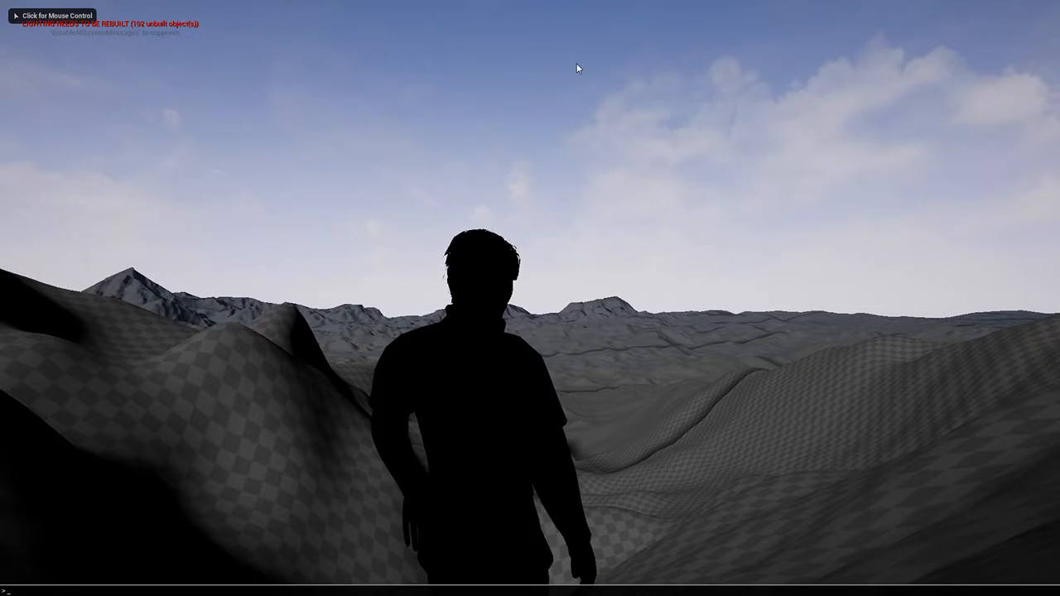
{"action": "type", "text": "stat "}
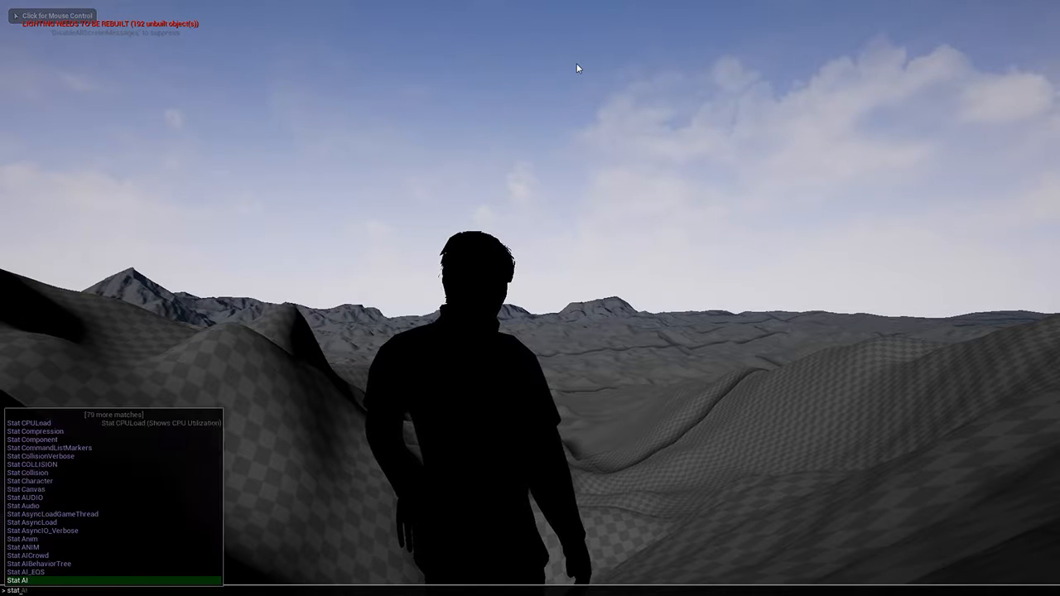
{"action": "type", "text": "fps"}
{"action": "key", "text": "Return"}
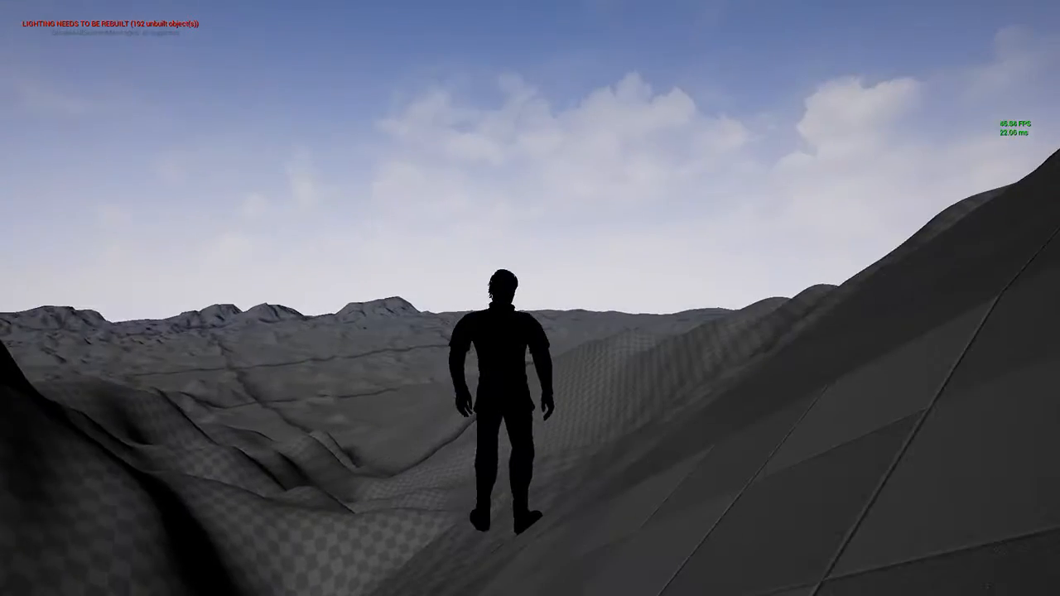
Step: Jump and run across the terrain slope to check the frame rate and the loaded tiles
{"action": "key", "text": "space"}
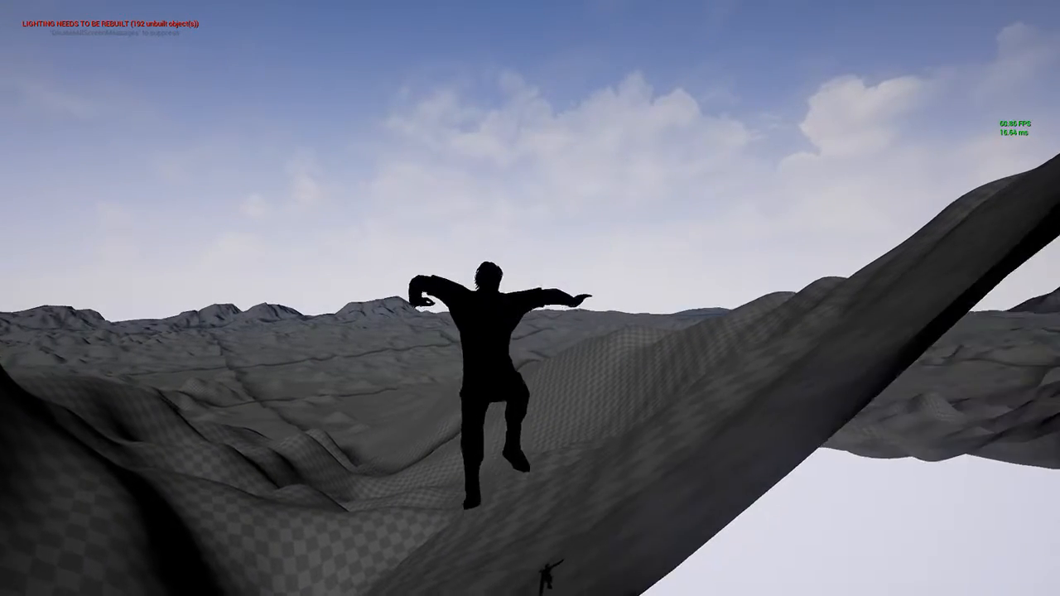
{"action": "key", "text": "w"}
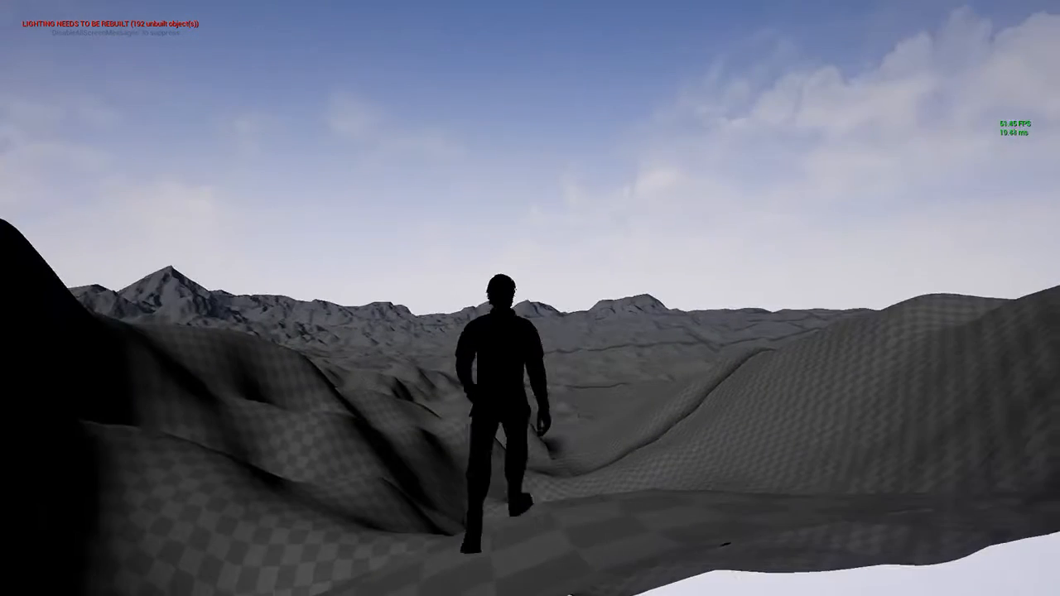
{"action": "scroll", "coordinate": [530, 298], "scroll_direction": "up", "scroll_amount": 5}
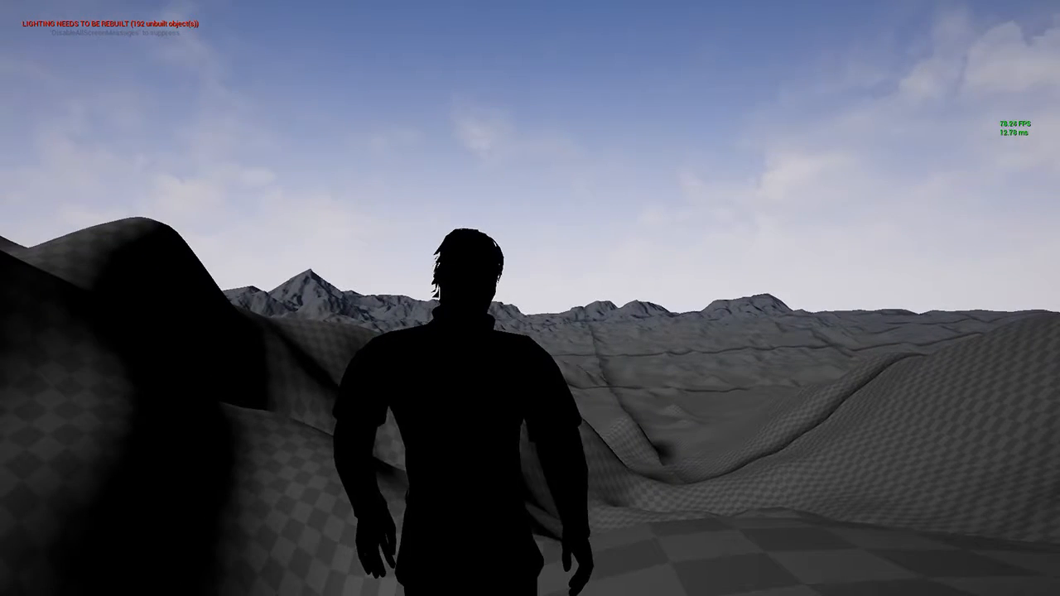
{"action": "key", "text": "w"}
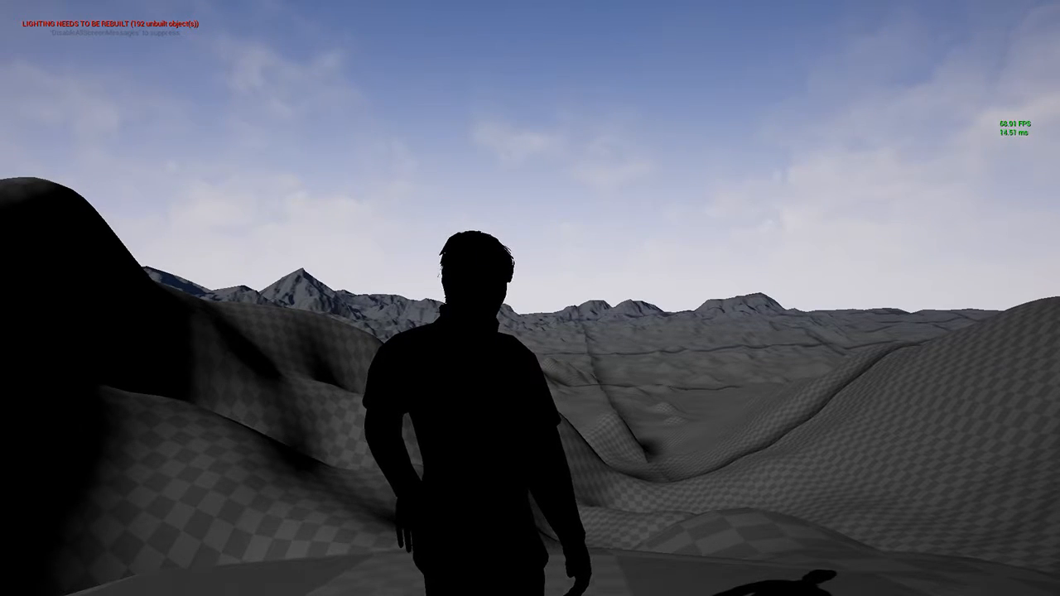
Step: Display the scene rendering statistics in the running game with the console command Stat SceneRendering
{"action": "key", "text": "grave"}
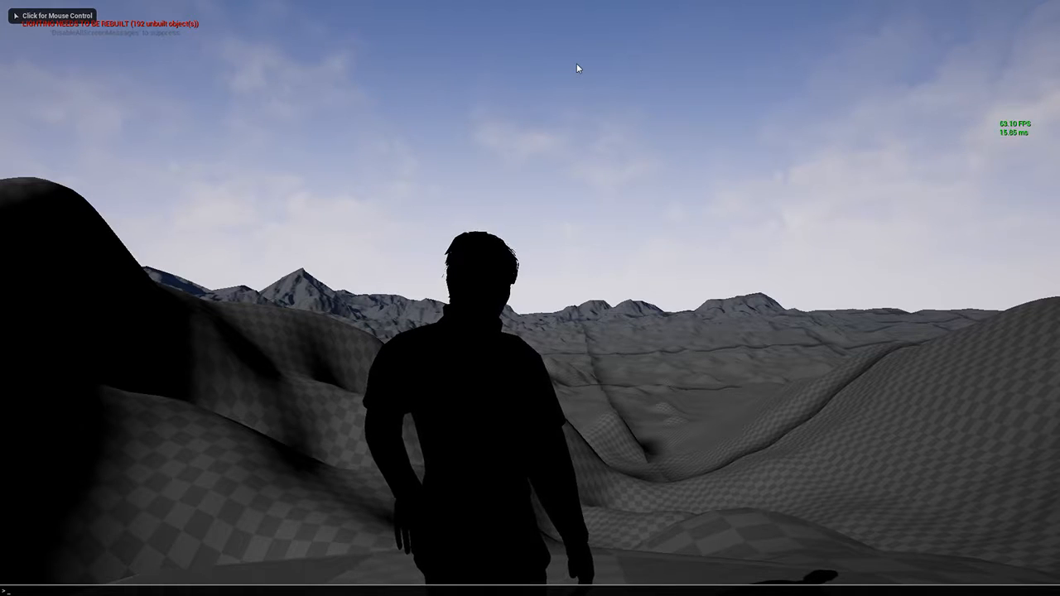
{"action": "type", "text": "stat s"}
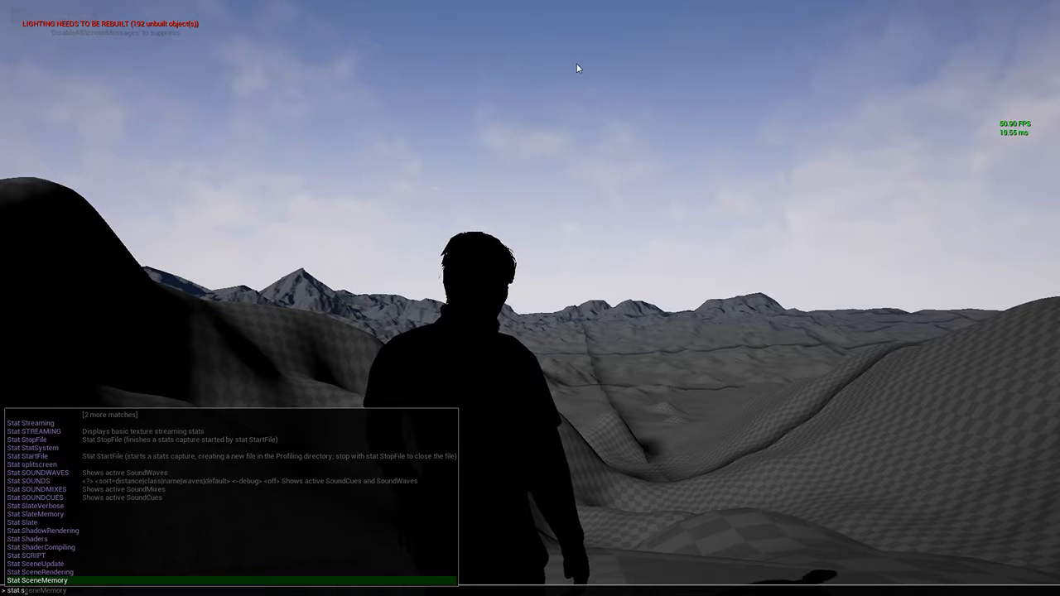
{"action": "type", "text": "c"}
{"action": "key", "text": "Up"}
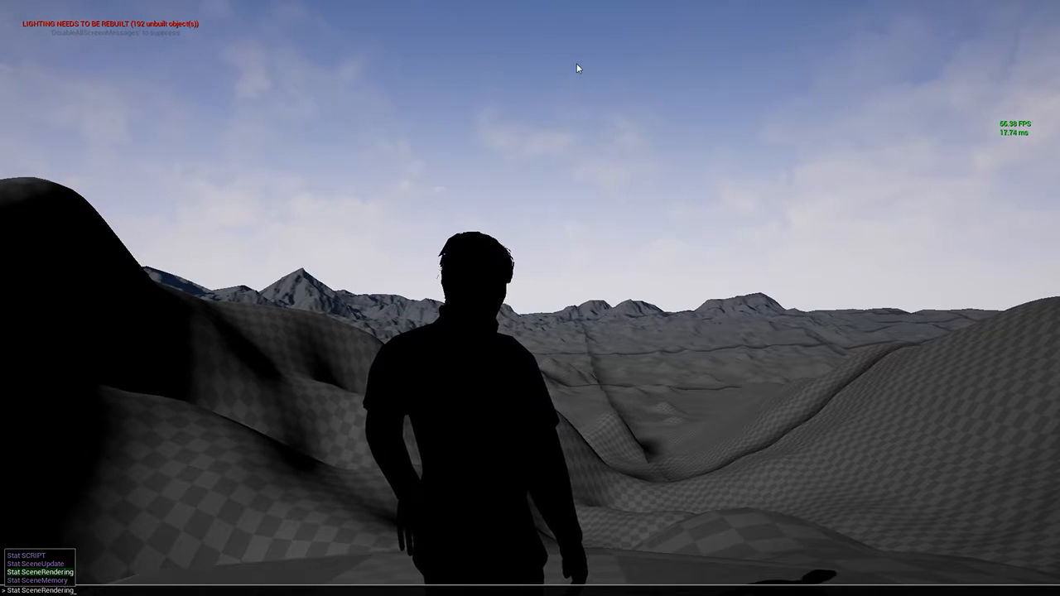
{"action": "key", "text": "Return"}
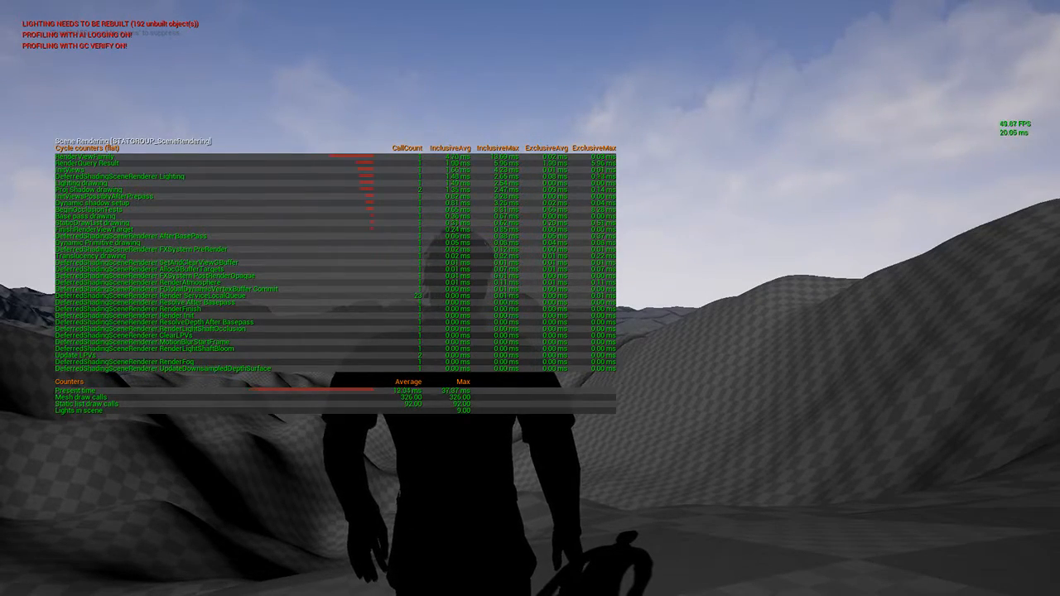
Step: Stop the play session, restore the normal viewport layout, and turn off the scene rendering statistics with stat scenerendering
{"action": "key", "text": "Escape"}
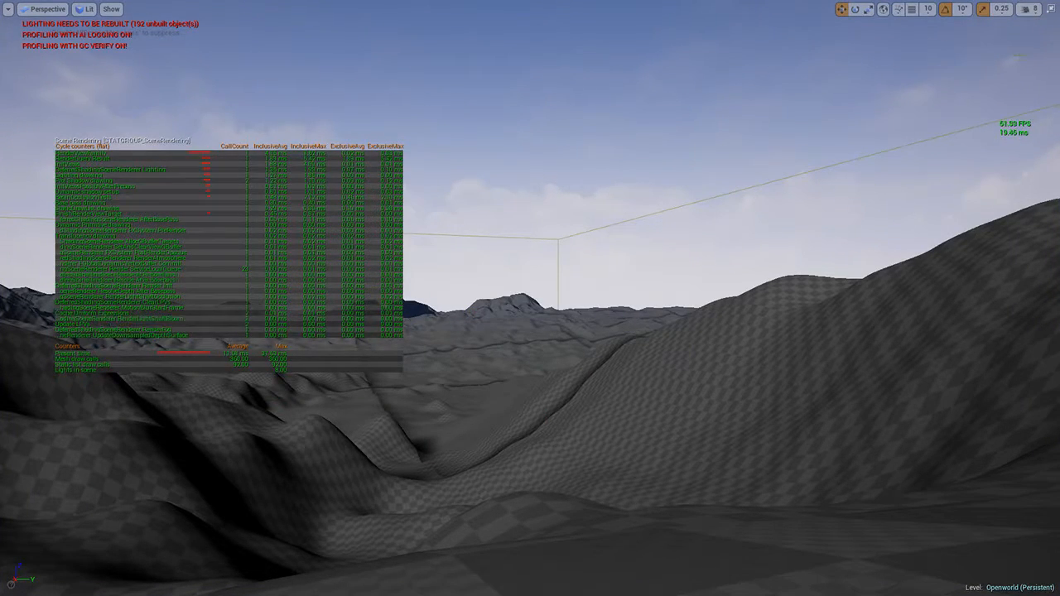
{"action": "left_click", "coordinate": [1052, 7]}
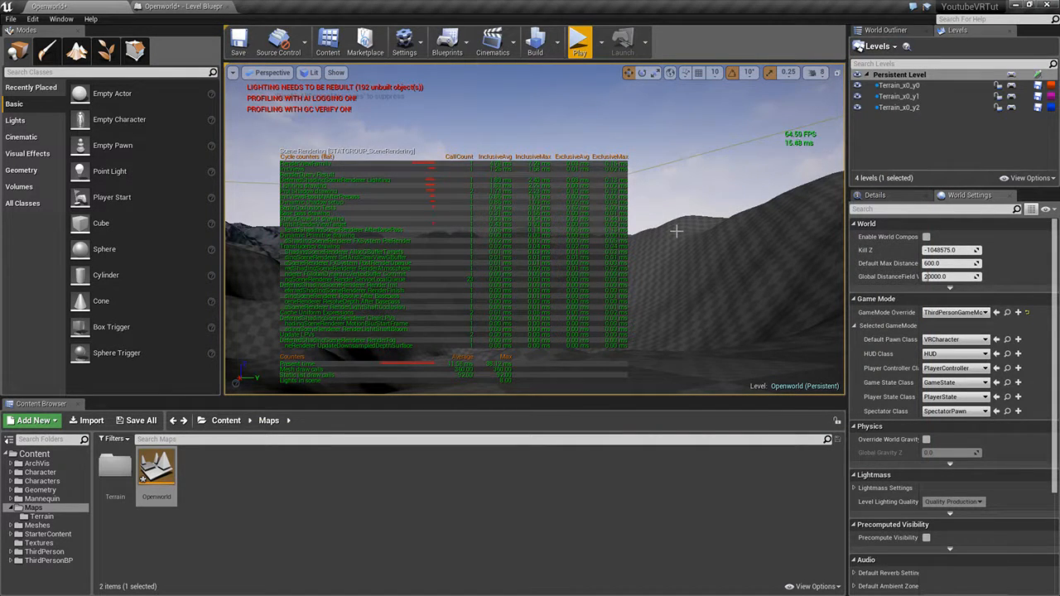
{"action": "key", "text": "grave"}
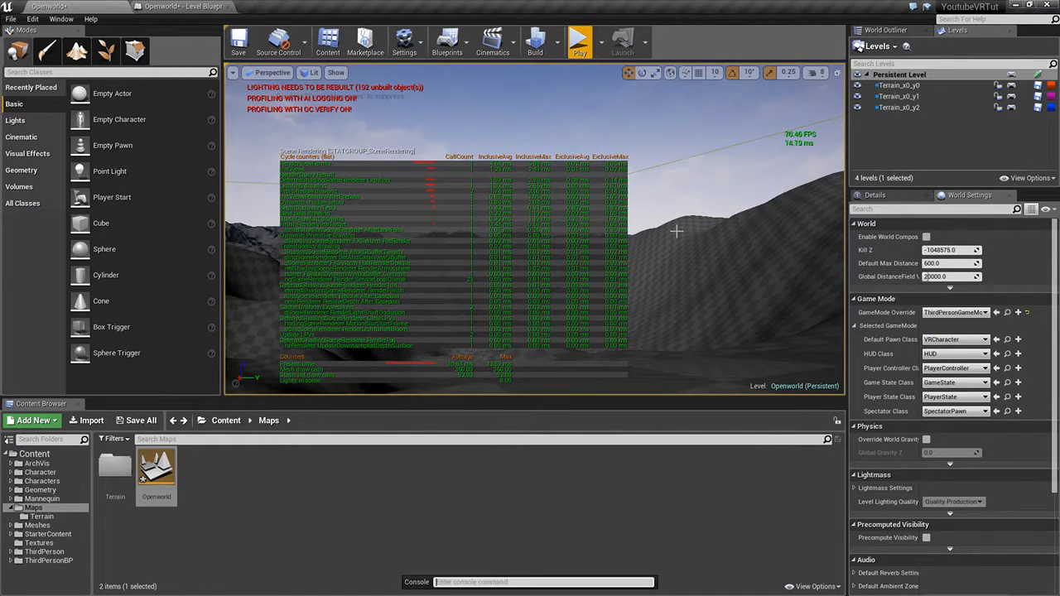
{"action": "type", "text": "stat"}
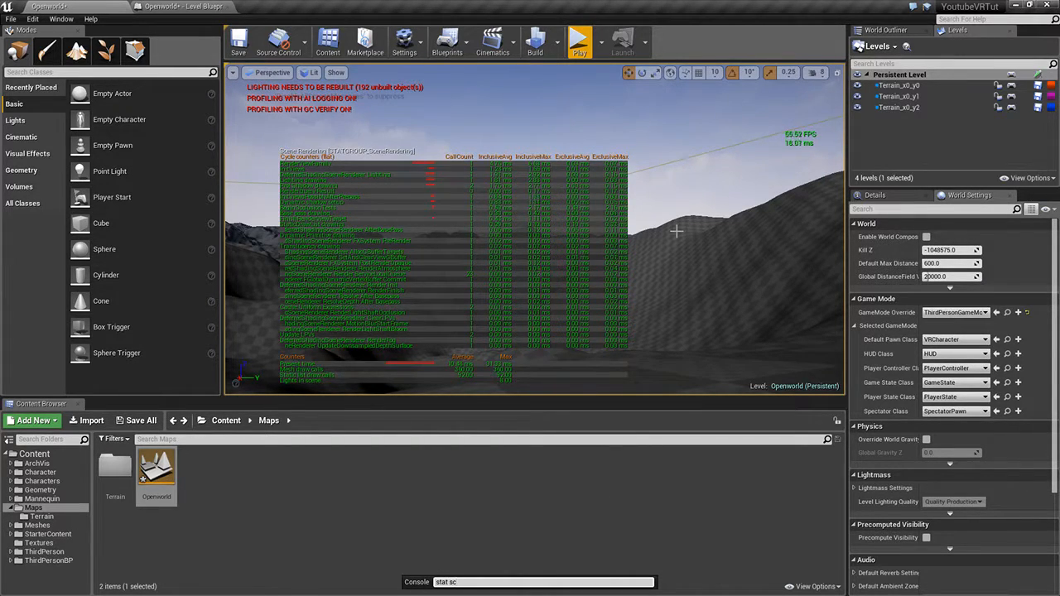
{"action": "type", "text": "scenerendering"}
{"action": "key", "text": "Return"}
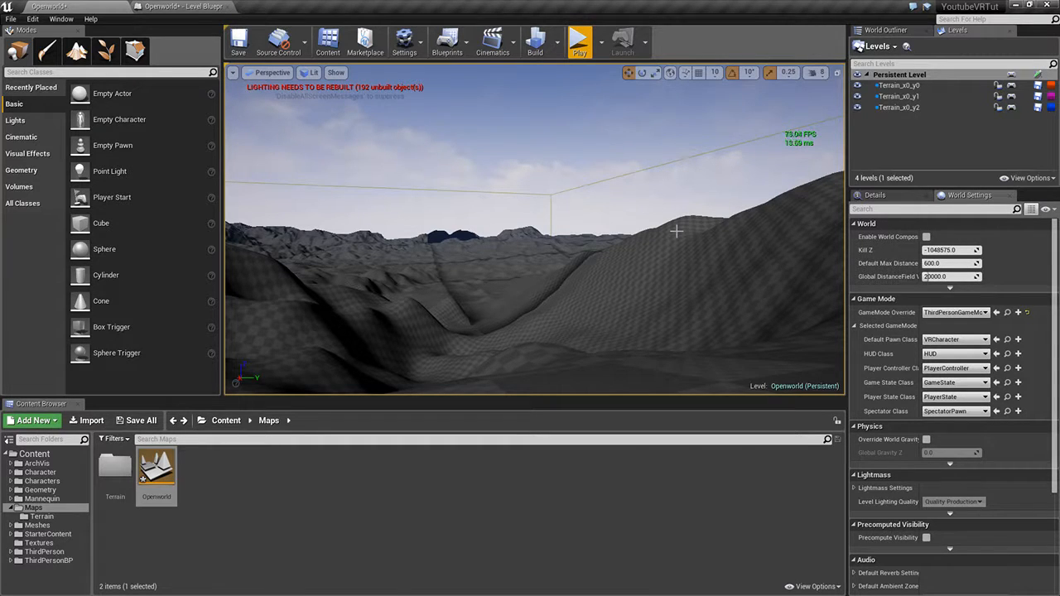
Step: Turn off the frame rate display in the editor viewport with the console command stat fps
{"action": "key", "text": "grave"}
{"action": "type", "text": "s"}
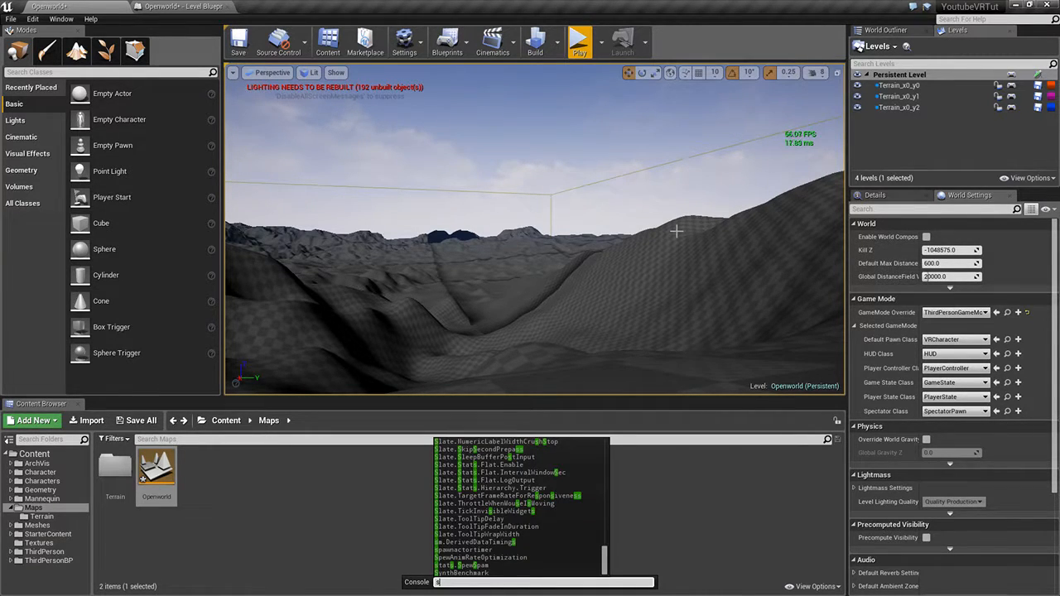
{"action": "type", "text": "tat fps"}
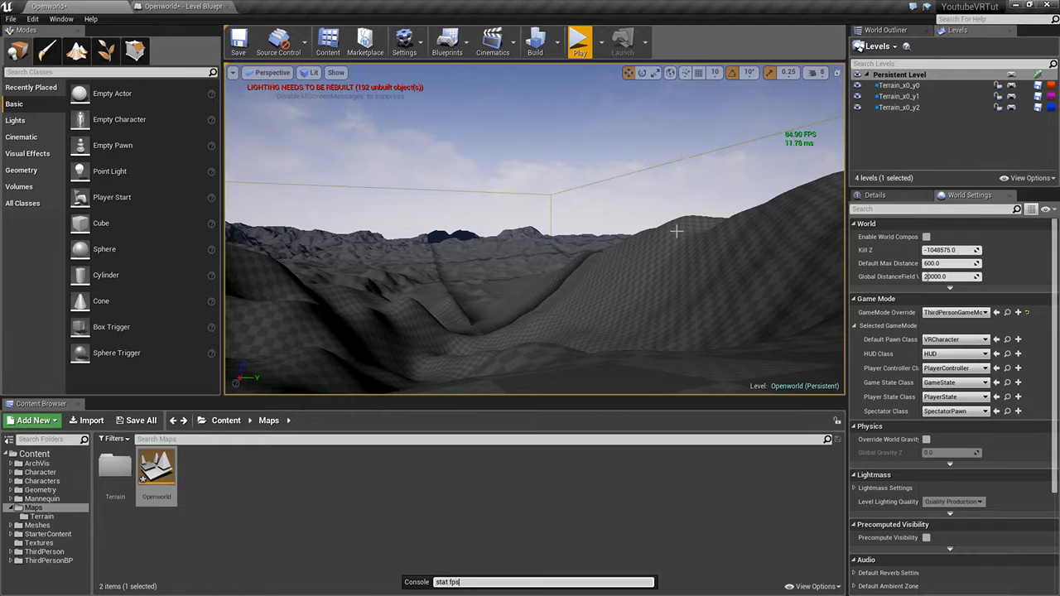
{"action": "key", "text": "Return"}
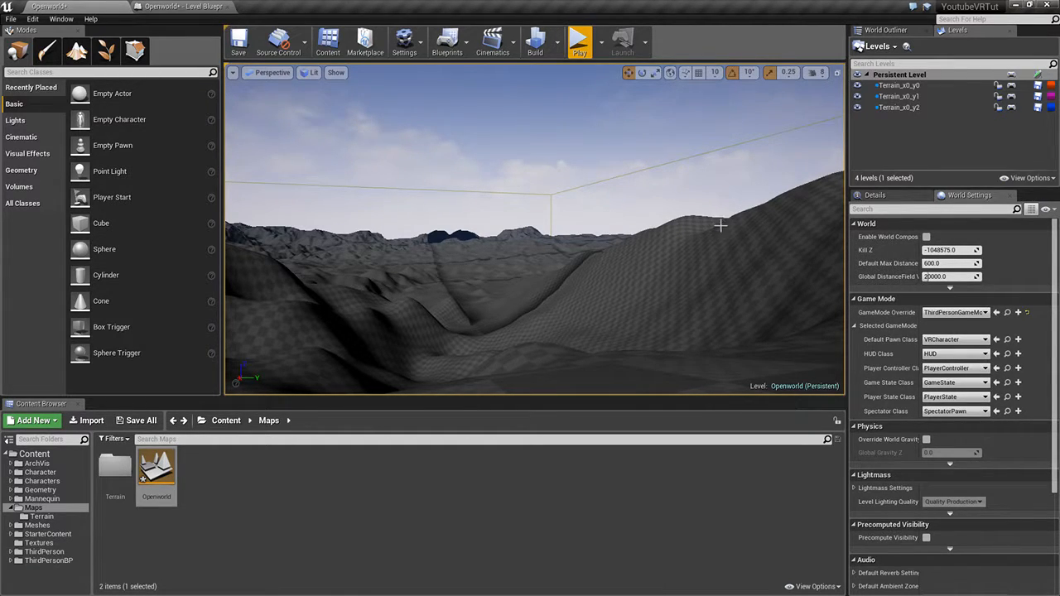
Step: Save all unsaved levels and assets, and close the Openworld level blueprint
{"action": "left_click", "coordinate": [11, 19]}
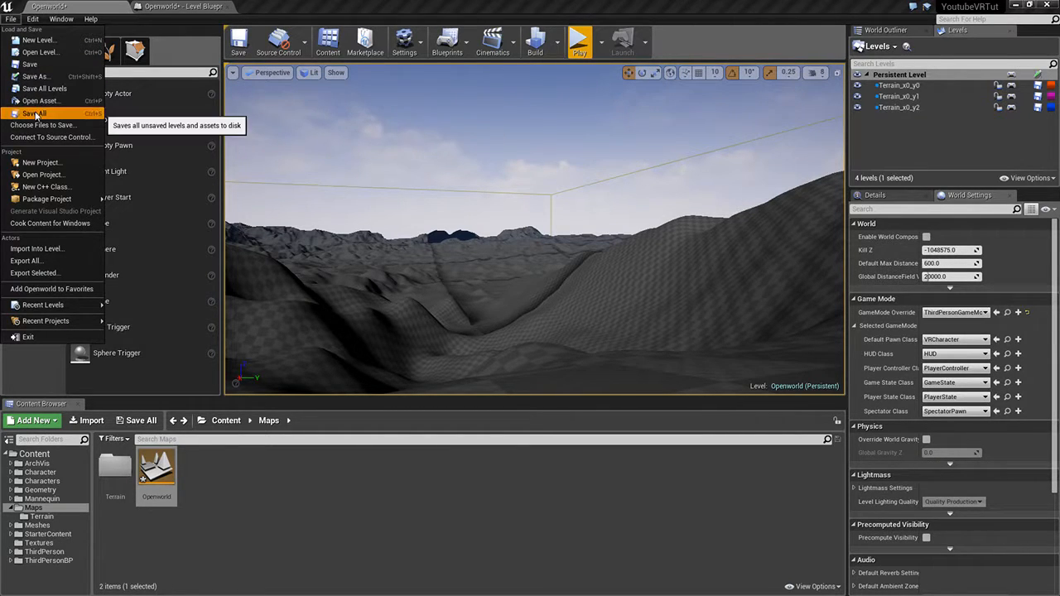
{"action": "left_click", "coordinate": [83, 113]}
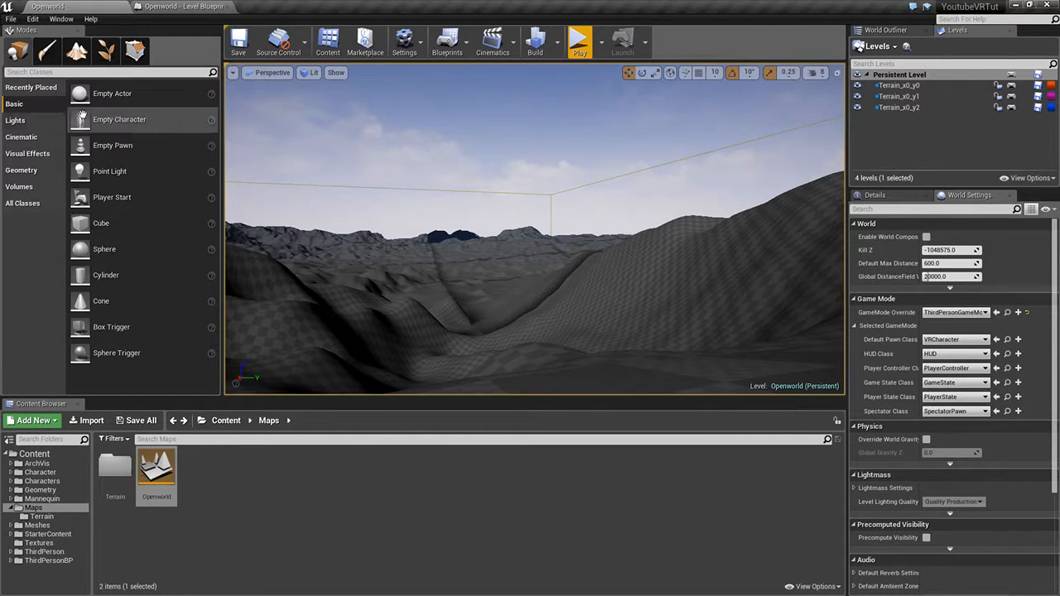
{"action": "left_click", "coordinate": [228, 6]}
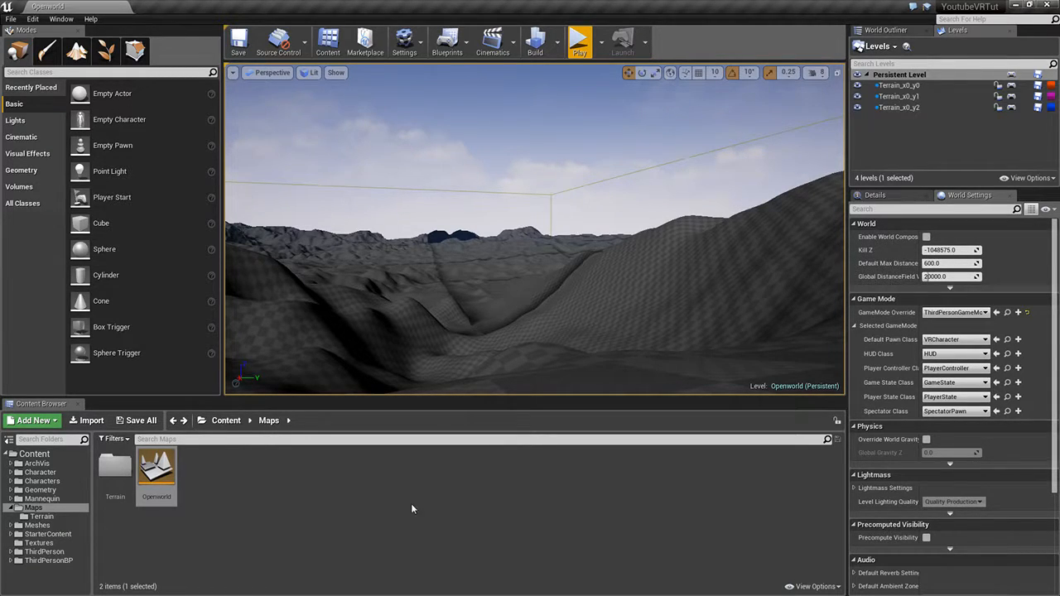
Step: Assign the M_Ground_Grass material from the StarterContent Materials folder as the landscape material of Landscape_x0_y0
{"action": "left_click", "coordinate": [48, 534]}
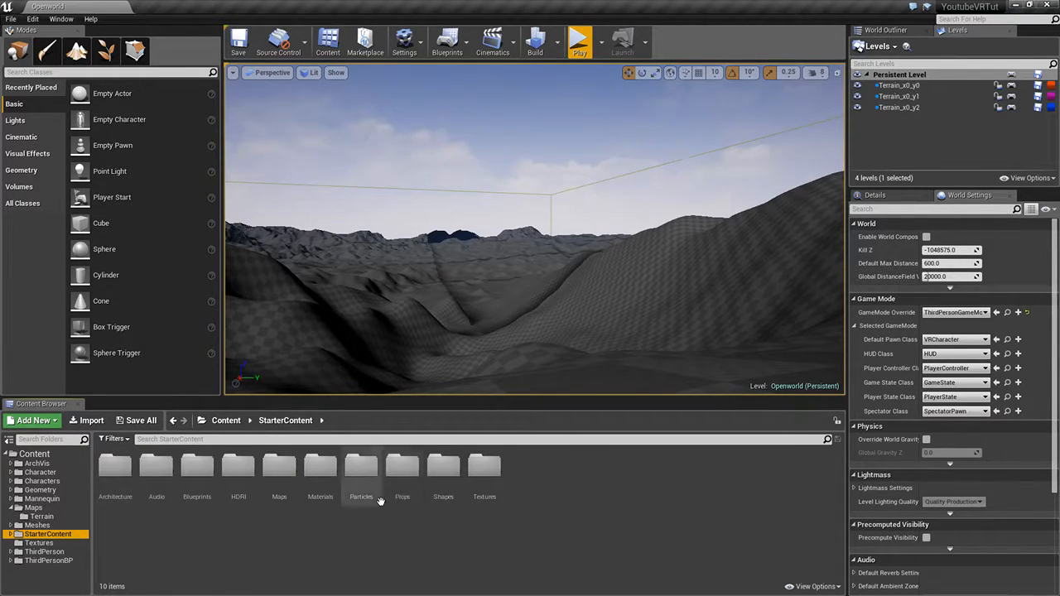
{"action": "double_click", "coordinate": [323, 471]}
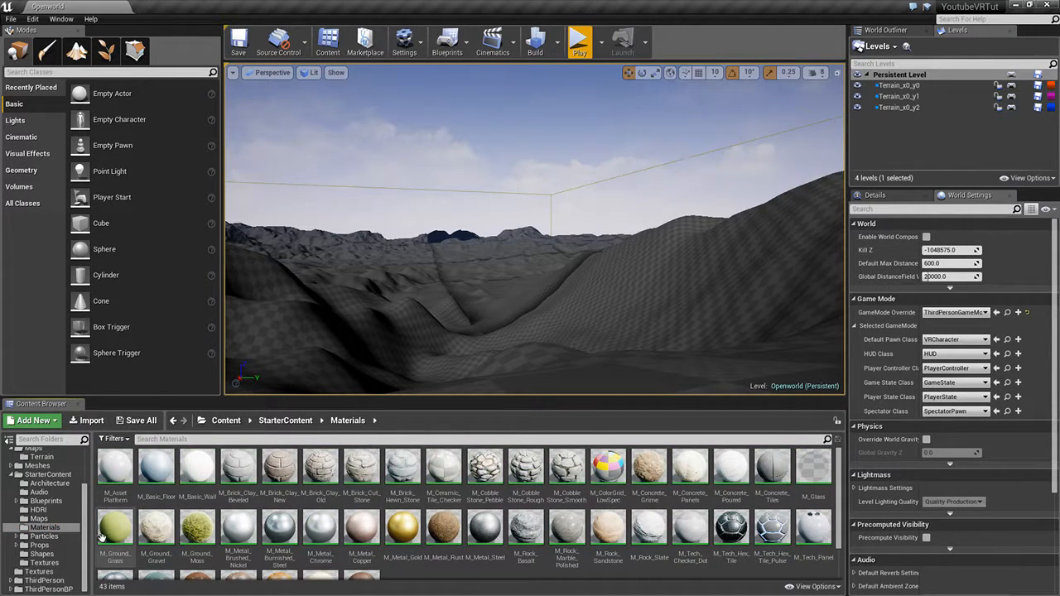
{"action": "left_click", "coordinate": [114, 528]}
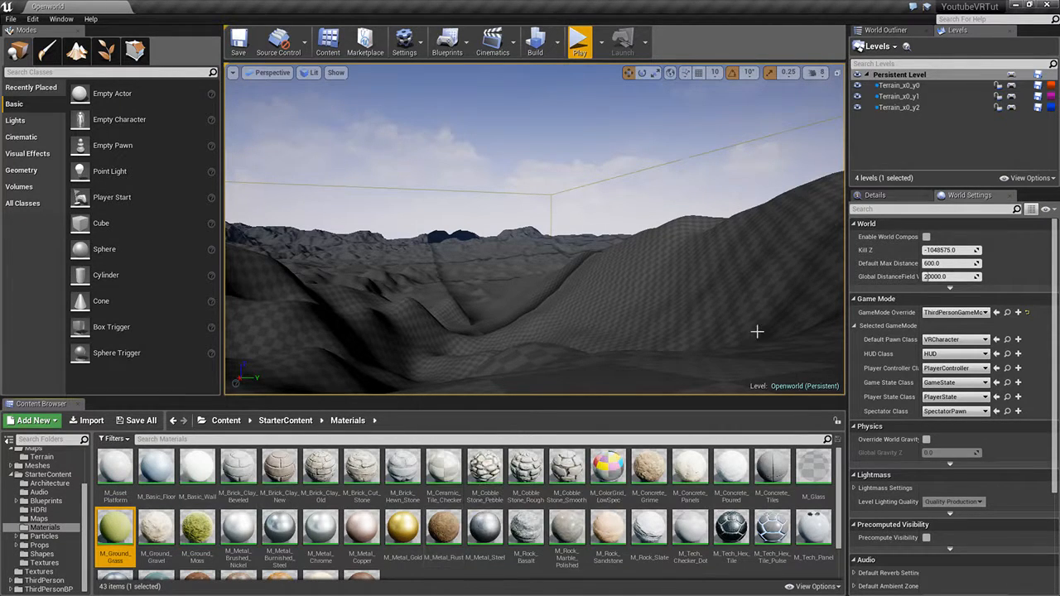
{"action": "left_click", "coordinate": [889, 33]}
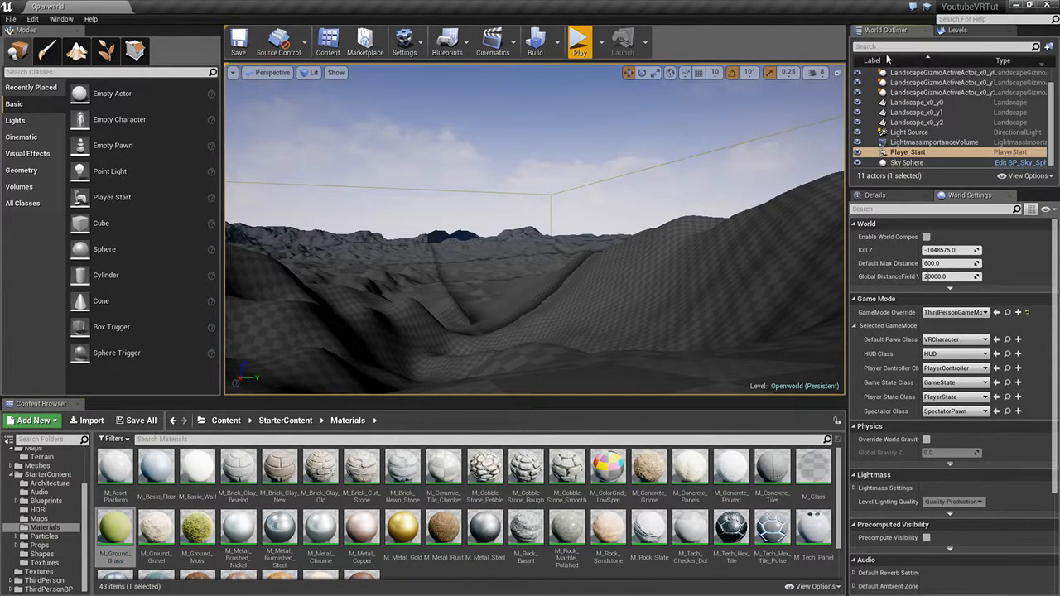
{"action": "left_click", "coordinate": [900, 103]}
{"action": "left_click", "coordinate": [878, 195]}
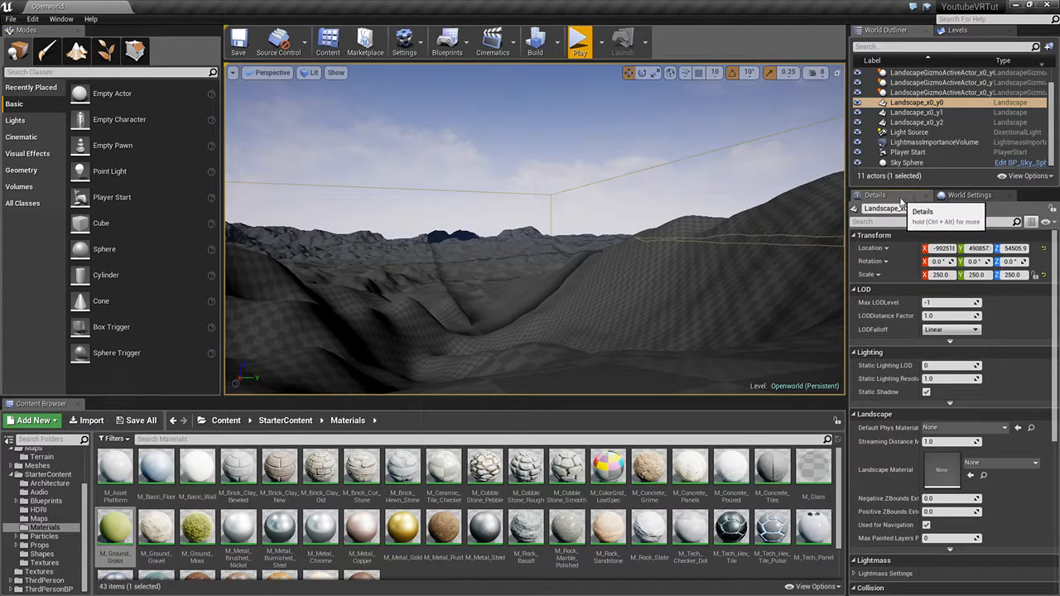
{"action": "left_click", "coordinate": [970, 477]}
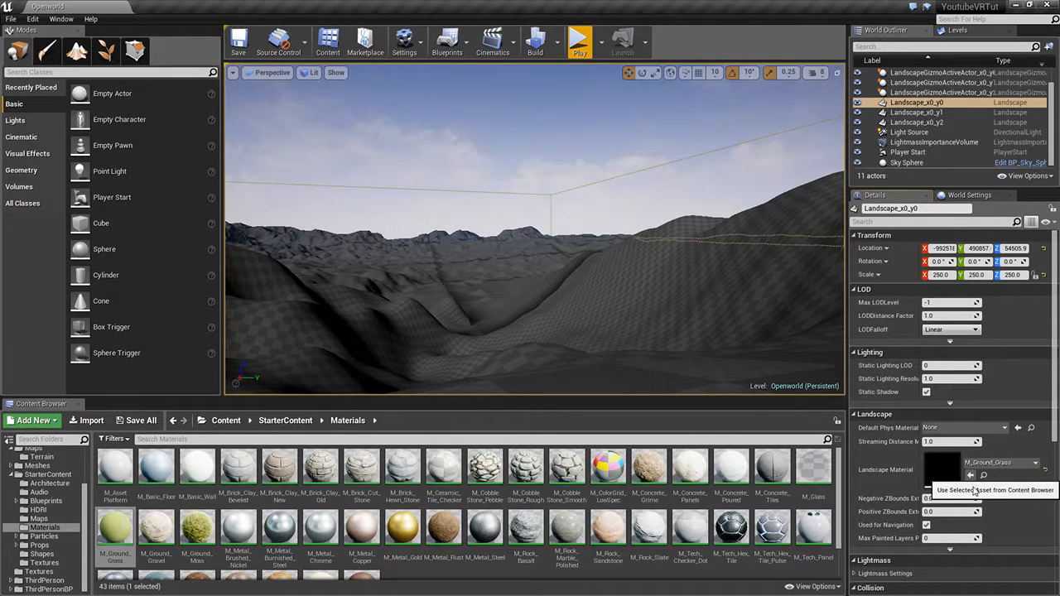
Step: Assign M_Ground_Grass as the landscape material of Landscape_x0_y1 and Landscape_x0_y2 as well
{"action": "left_click", "coordinate": [915, 113]}
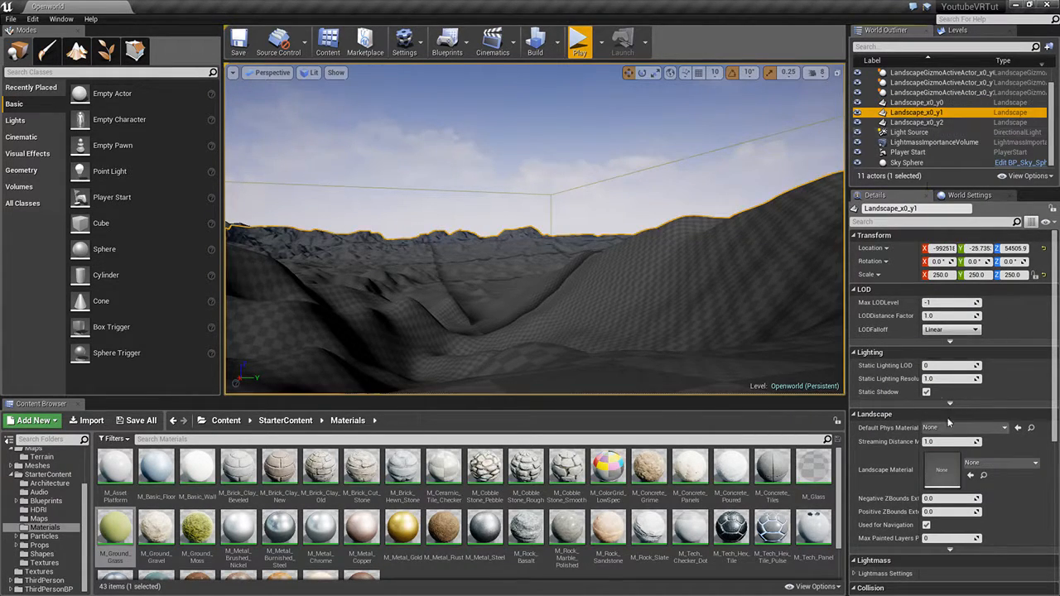
{"action": "left_click", "coordinate": [970, 475]}
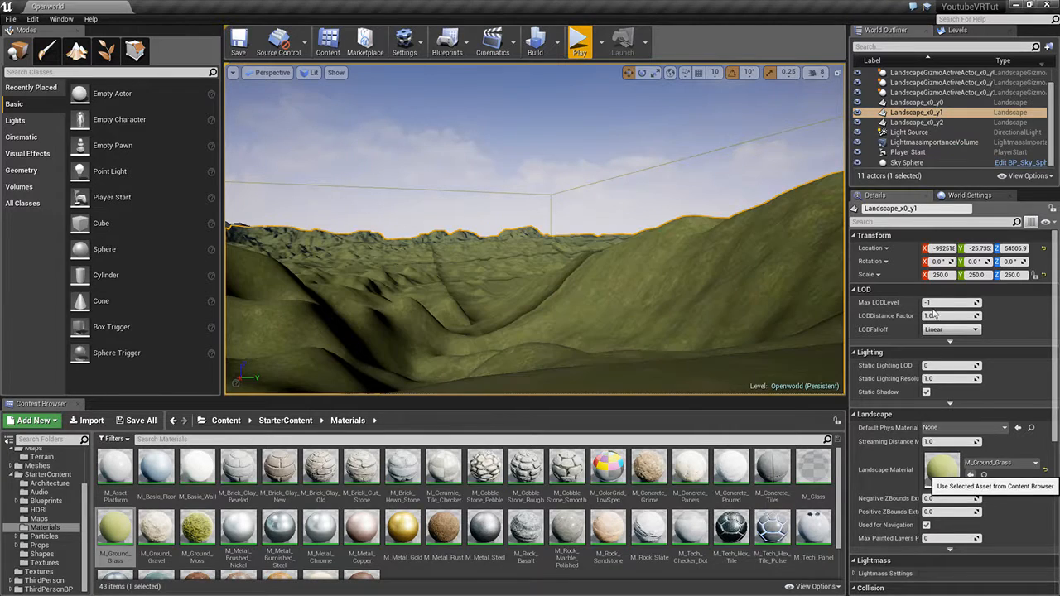
{"action": "left_click", "coordinate": [909, 132]}
{"action": "left_click", "coordinate": [912, 122]}
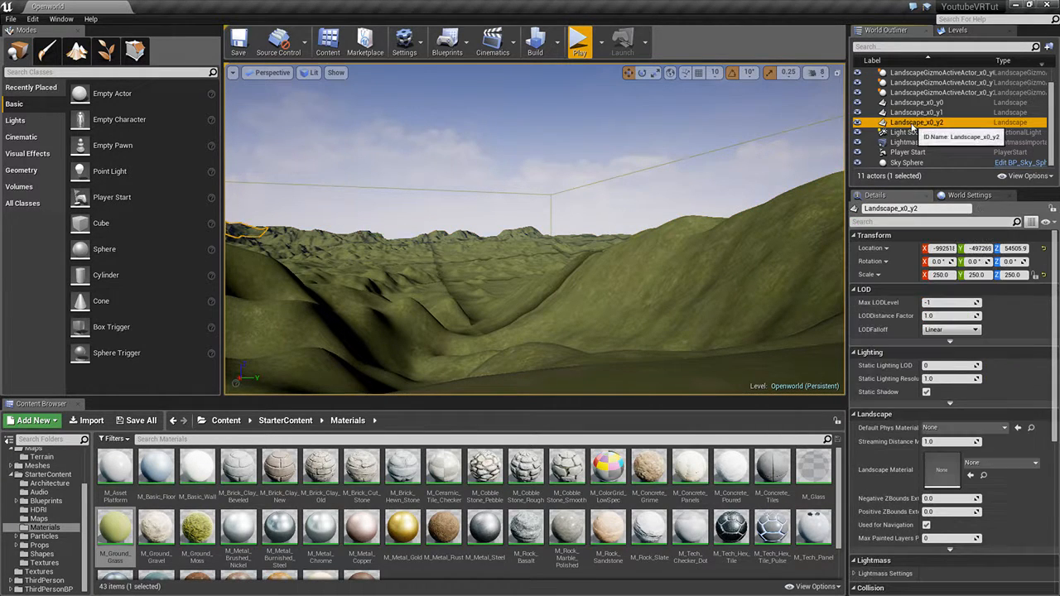
{"action": "left_click", "coordinate": [970, 477]}
Step: Set up landscape sculpting with the Smooth tool at a tool strength of 0.1
{"action": "right_click_drag", "start_coordinate": [480, 259], "coordinate": [462, 360]}
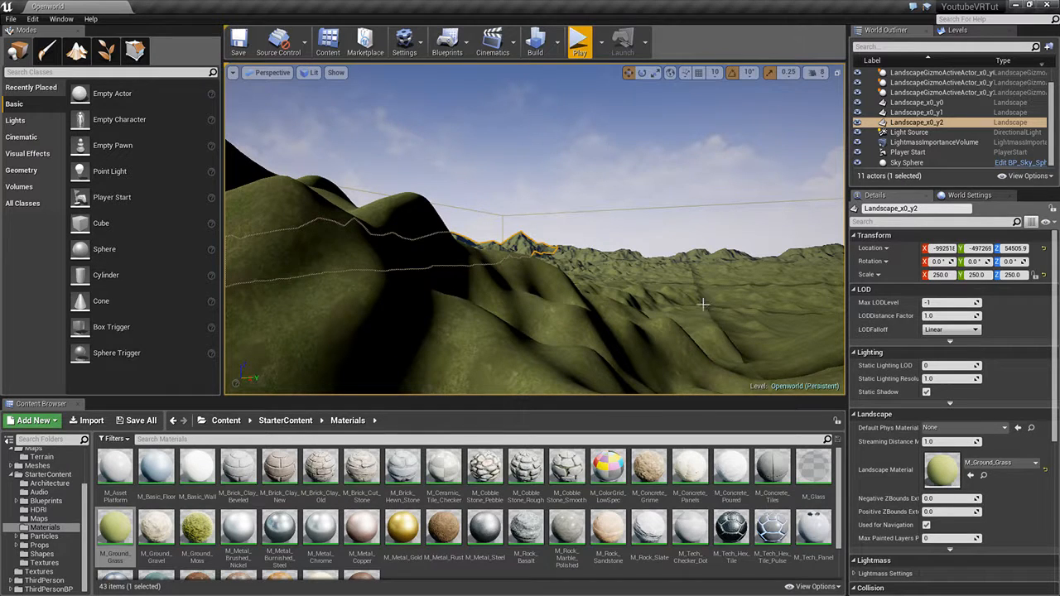
{"action": "right_click_drag", "start_coordinate": [679, 293], "coordinate": [795, 297]}
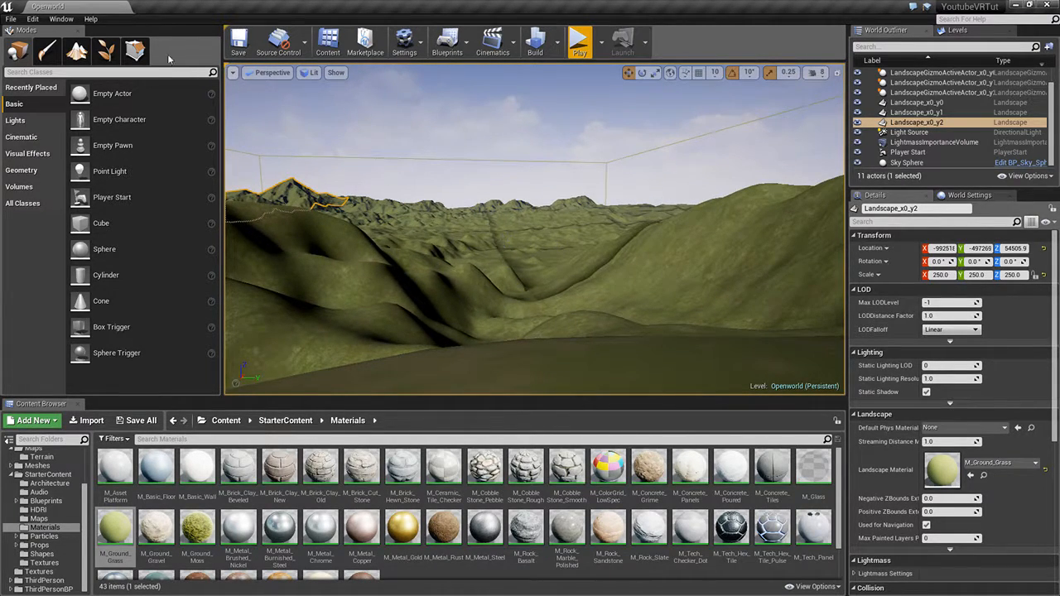
{"action": "left_click", "coordinate": [77, 51]}
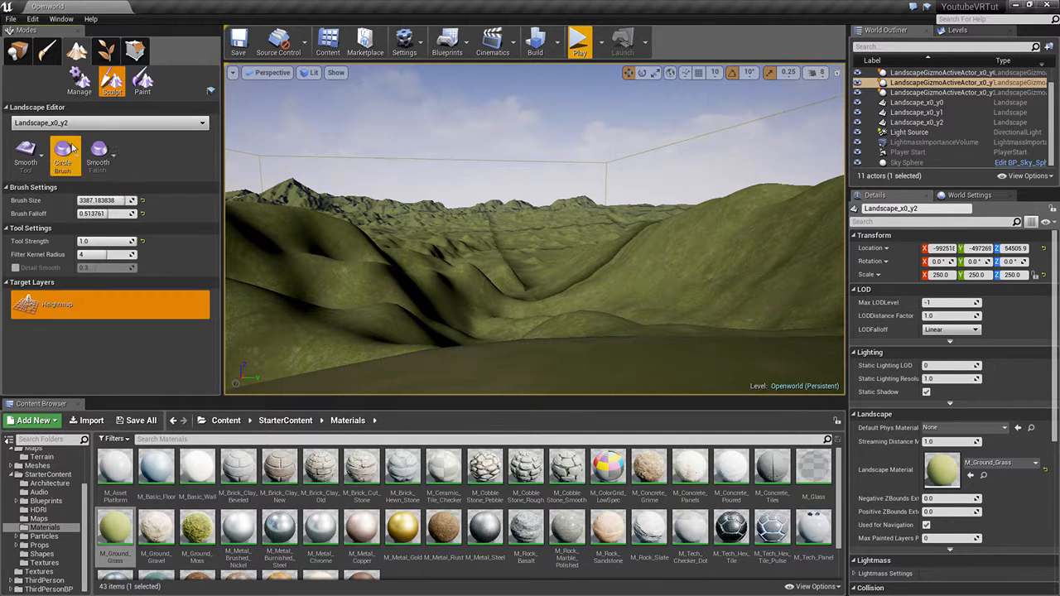
{"action": "left_click", "coordinate": [28, 153]}
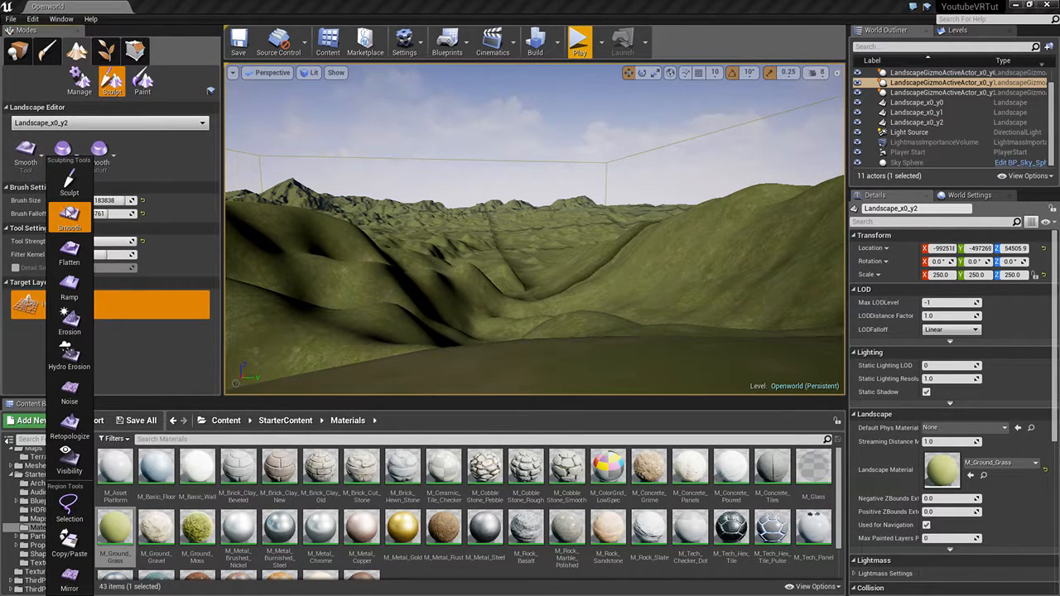
{"action": "left_click", "coordinate": [70, 216]}
{"action": "left_click", "coordinate": [92, 241]}
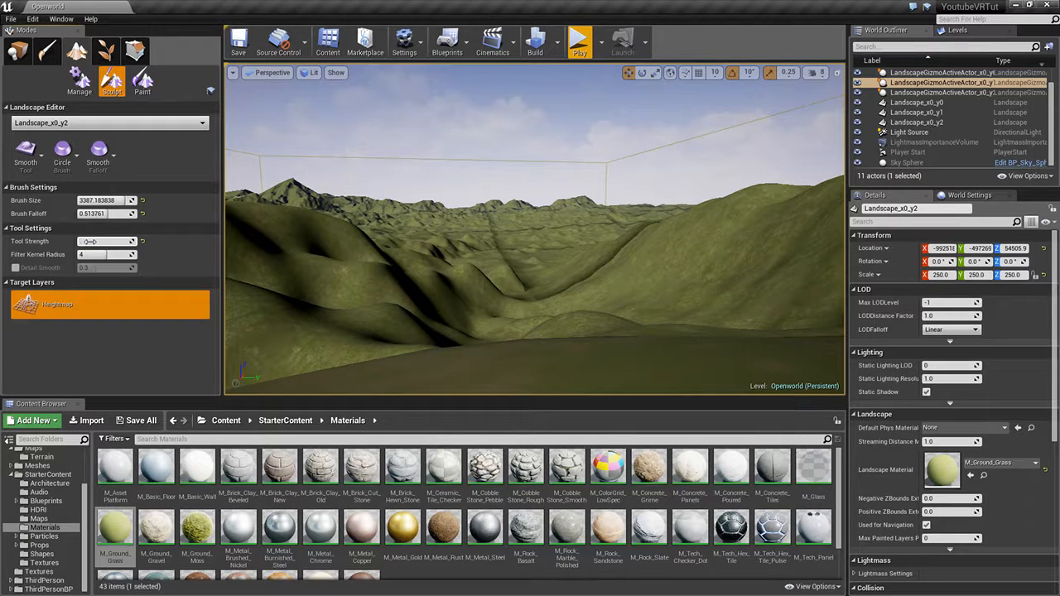
{"action": "type", "text": "0.1"}
Step: Fly over the grass-covered terrain and examine the ridges, seams and borders between the landscape tiles
{"action": "key", "text": "w"}
{"action": "right_click_drag", "start_coordinate": [544, 259], "coordinate": [596, 252]}
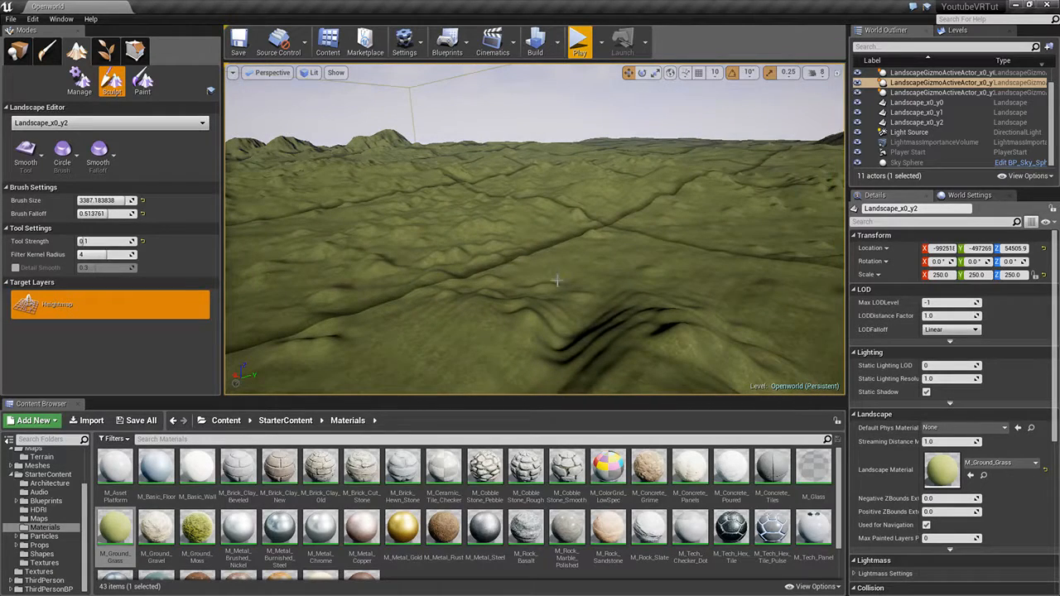
{"action": "right_click_drag", "start_coordinate": [464, 256], "coordinate": [424, 256]}
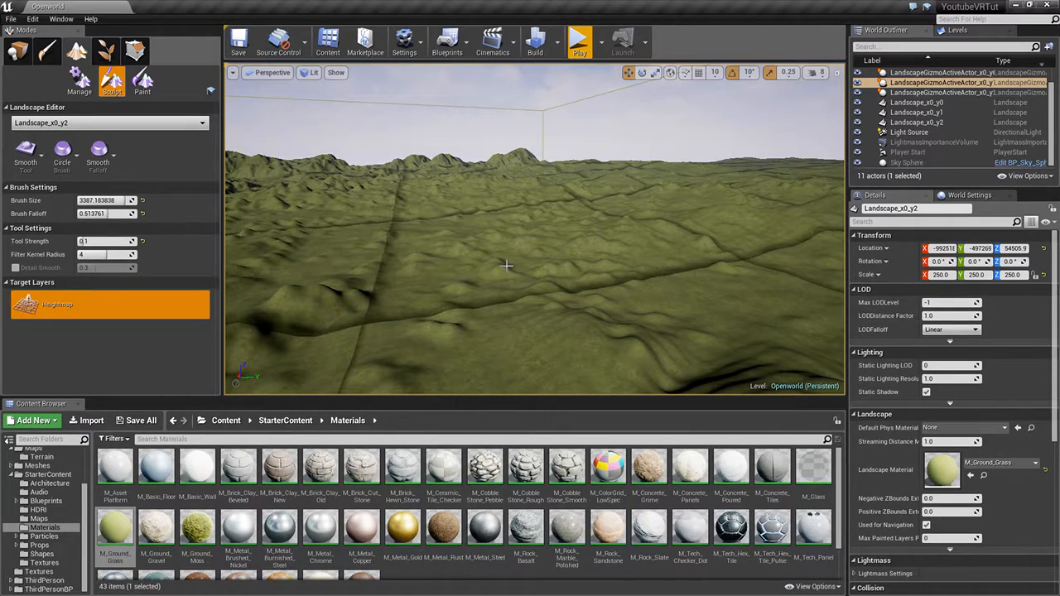
{"action": "right_click_drag", "start_coordinate": [535, 229], "coordinate": [678, 303]}
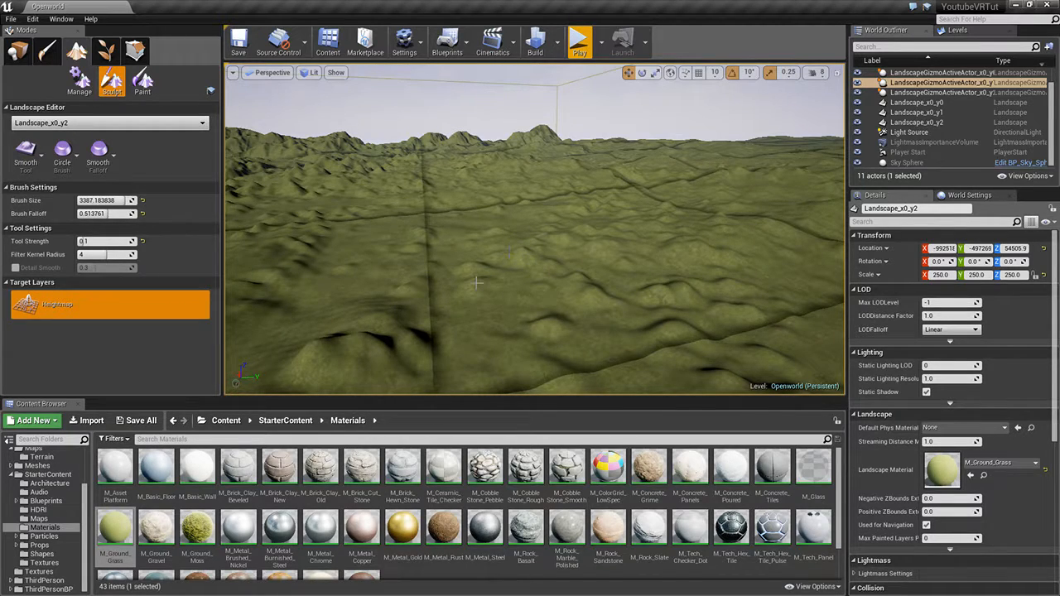
{"action": "mouse_move", "coordinate": [500, 344]}
{"action": "right_mouse_down"}
{"action": "mouse_move", "coordinate": [405, 341]}
{"action": "mouse_move", "coordinate": [506, 353]}
{"action": "right_mouse_up"}
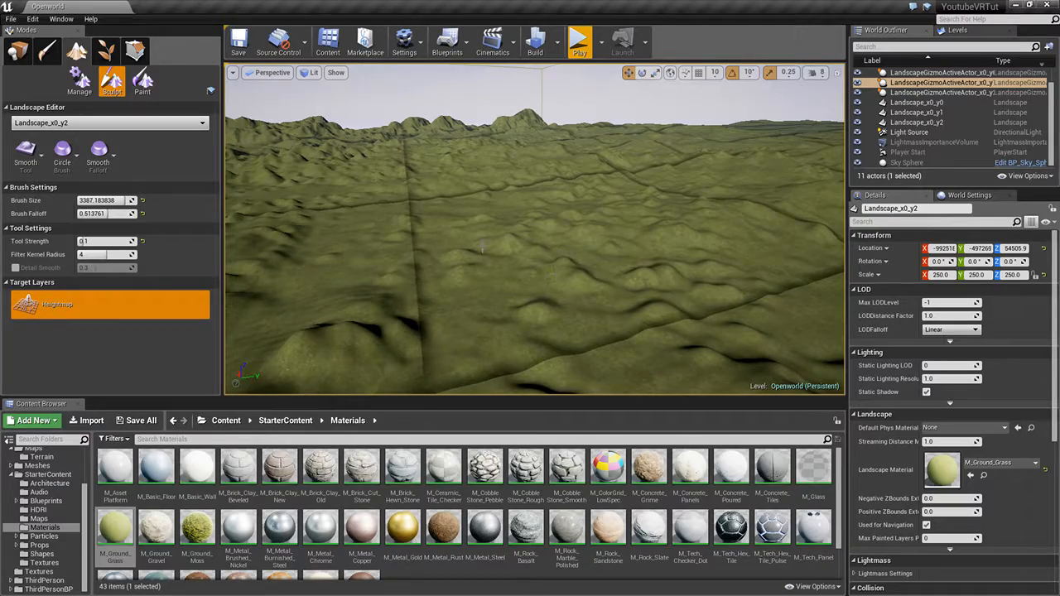
{"action": "right_click_drag", "start_coordinate": [550, 259], "coordinate": [373, 269]}
{"action": "mouse_move", "coordinate": [666, 284]}
{"action": "right_mouse_down"}
{"action": "mouse_move", "coordinate": [638, 284]}
{"action": "mouse_move", "coordinate": [656, 287]}
{"action": "right_mouse_up"}
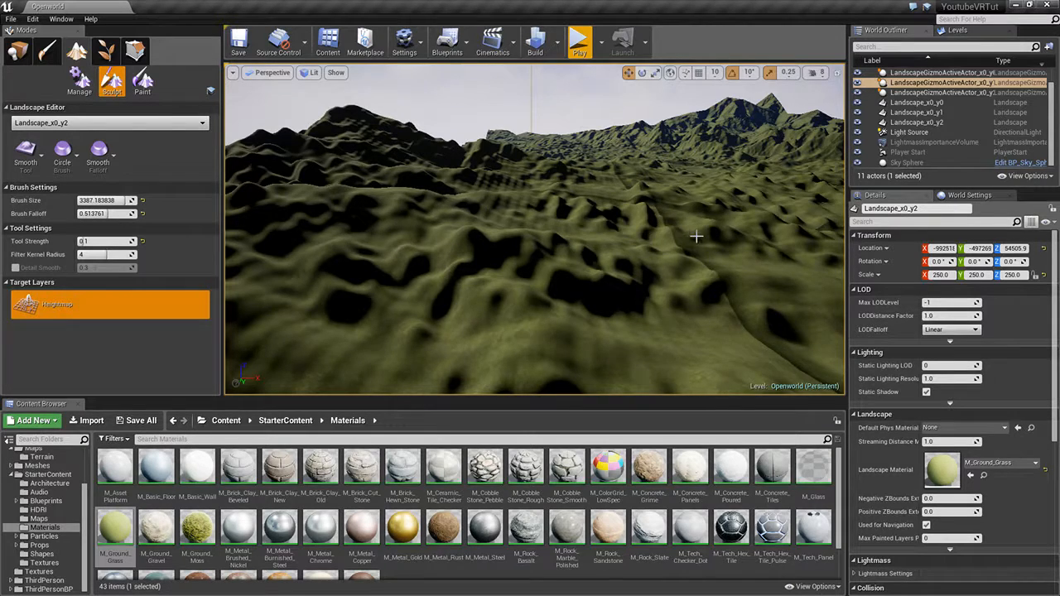
{"action": "right_click_drag", "start_coordinate": [696, 237], "coordinate": [458, 261]}
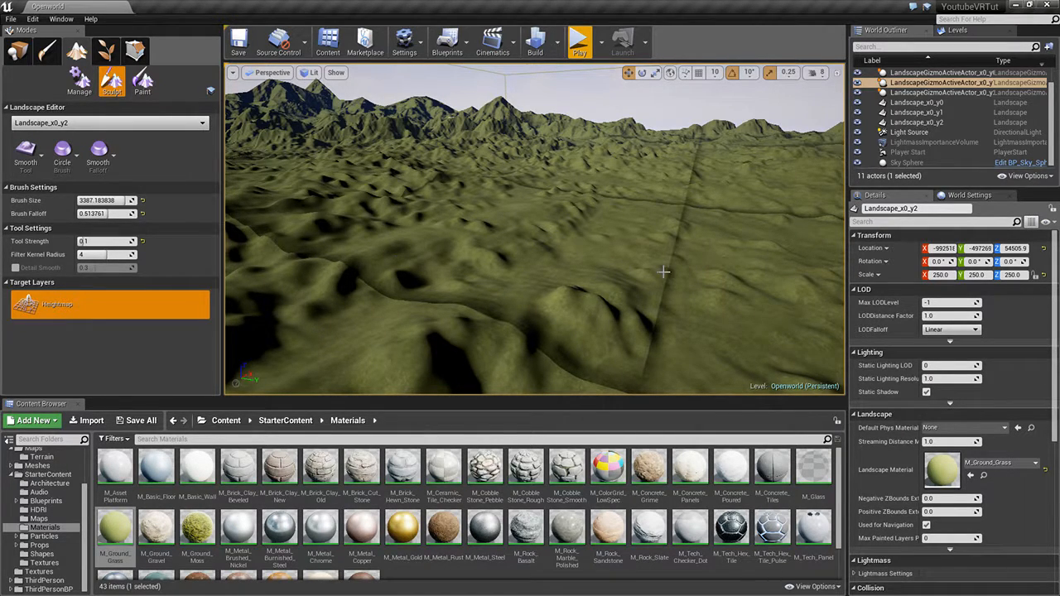
{"action": "right_click_drag", "start_coordinate": [663, 271], "coordinate": [828, 283]}
{"action": "right_click_drag", "start_coordinate": [563, 241], "coordinate": [770, 260]}
{"action": "mouse_move", "coordinate": [561, 205]}
{"action": "right_mouse_down"}
{"action": "mouse_move", "coordinate": [331, 172]}
{"action": "mouse_move", "coordinate": [263, 105]}
{"action": "mouse_move", "coordinate": [245, 130]}
{"action": "mouse_move", "coordinate": [224, 136]}
{"action": "mouse_move", "coordinate": [17, 144]}
{"action": "mouse_move", "coordinate": [567, 203]}
{"action": "right_mouse_up"}
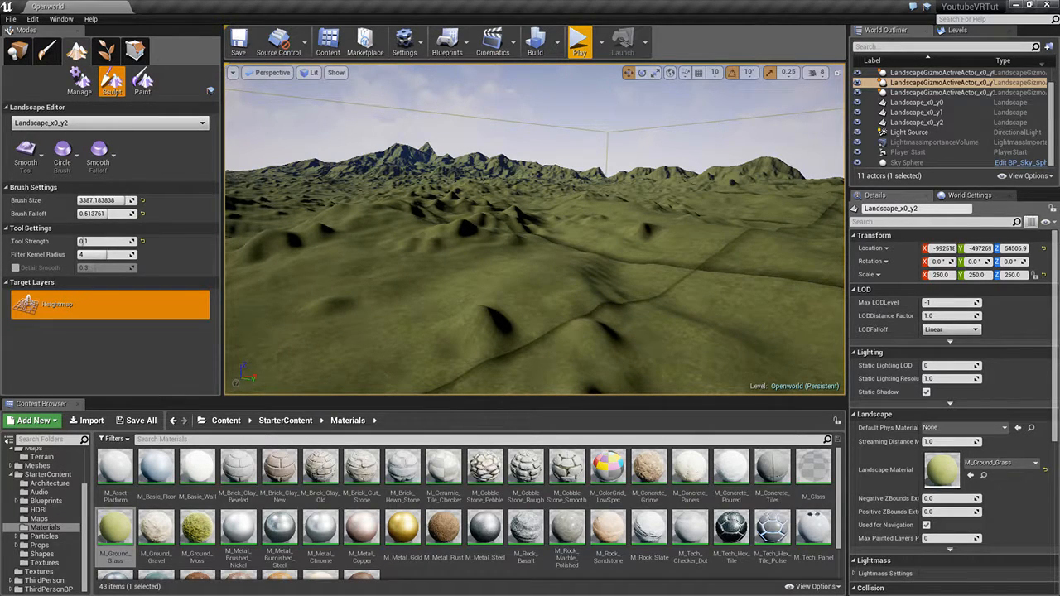
{"action": "right_click_drag", "start_coordinate": [277, 300], "coordinate": [252, 285]}
{"action": "right_click_drag", "start_coordinate": [532, 265], "coordinate": [418, 272]}
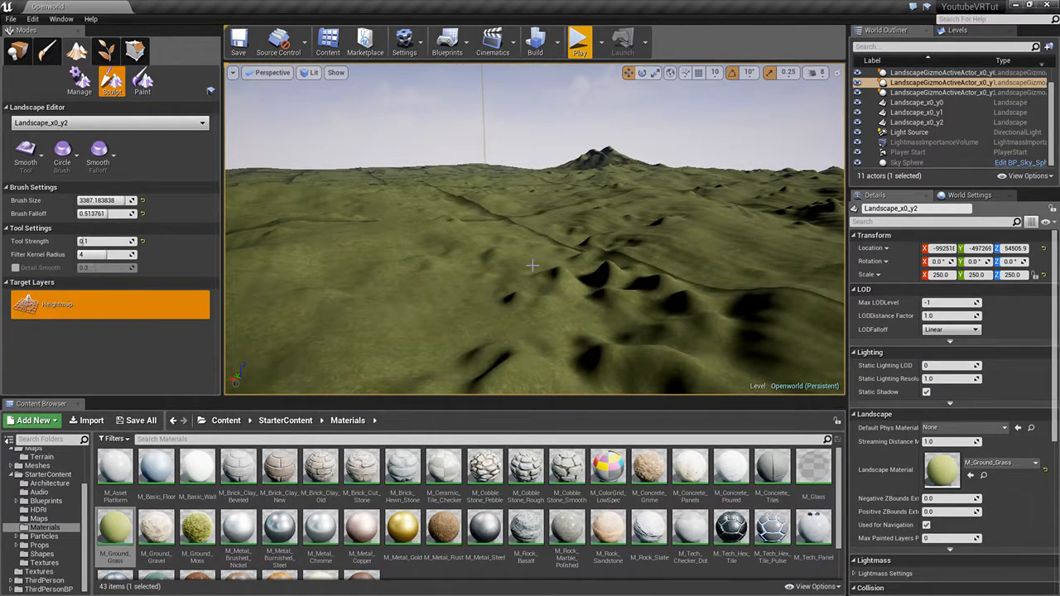
{"action": "right_click_drag", "start_coordinate": [605, 240], "coordinate": [643, 245]}
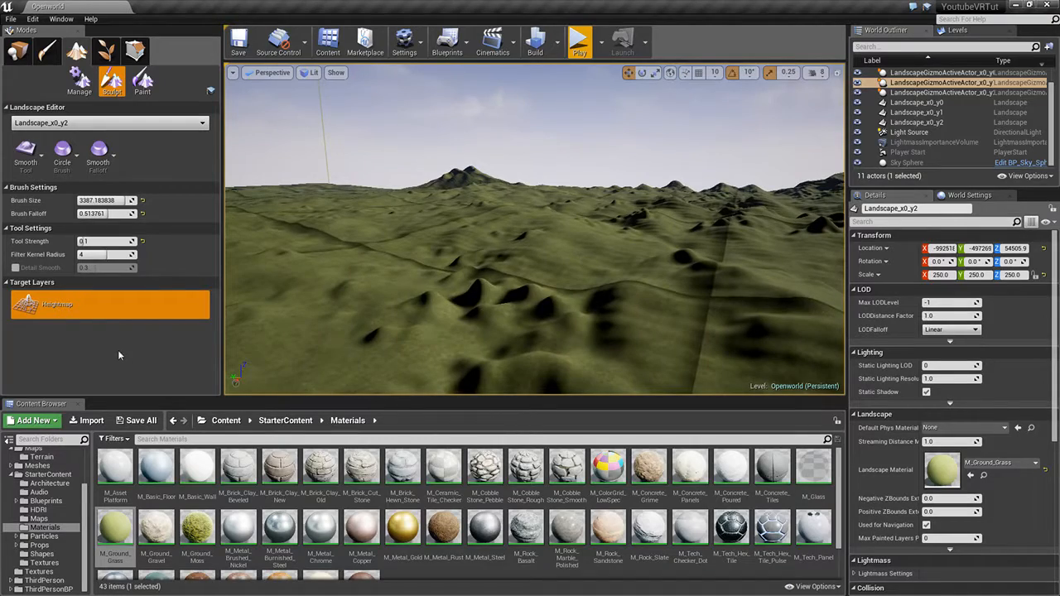
{"action": "right_click_drag", "start_coordinate": [358, 280], "coordinate": [295, 284]}
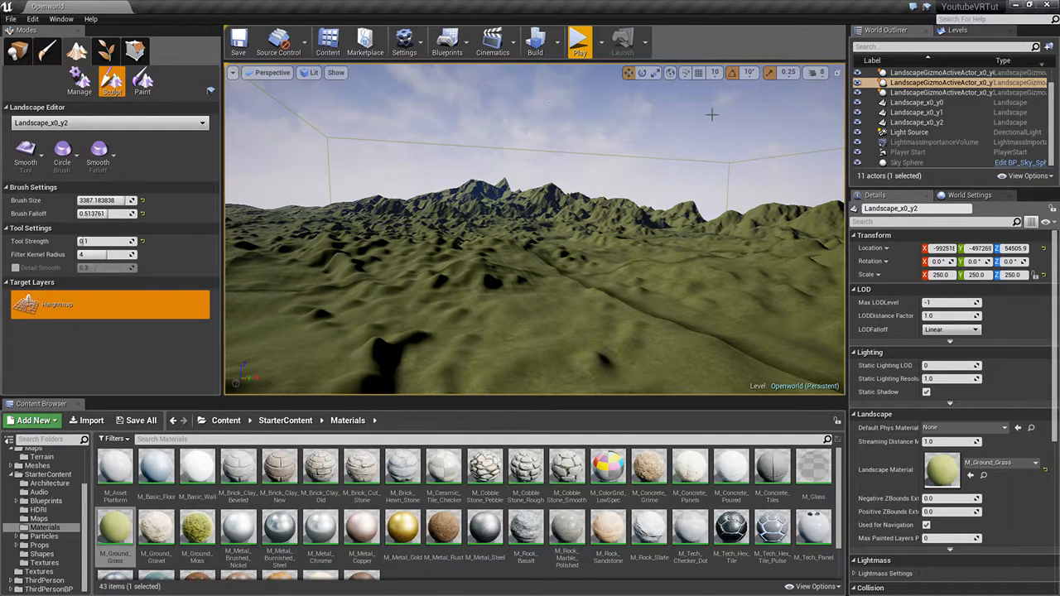
Step: Show the terrain in Wireframe view mode and examine the landscape mesh density near and far from the camera
{"action": "left_click", "coordinate": [309, 73]}
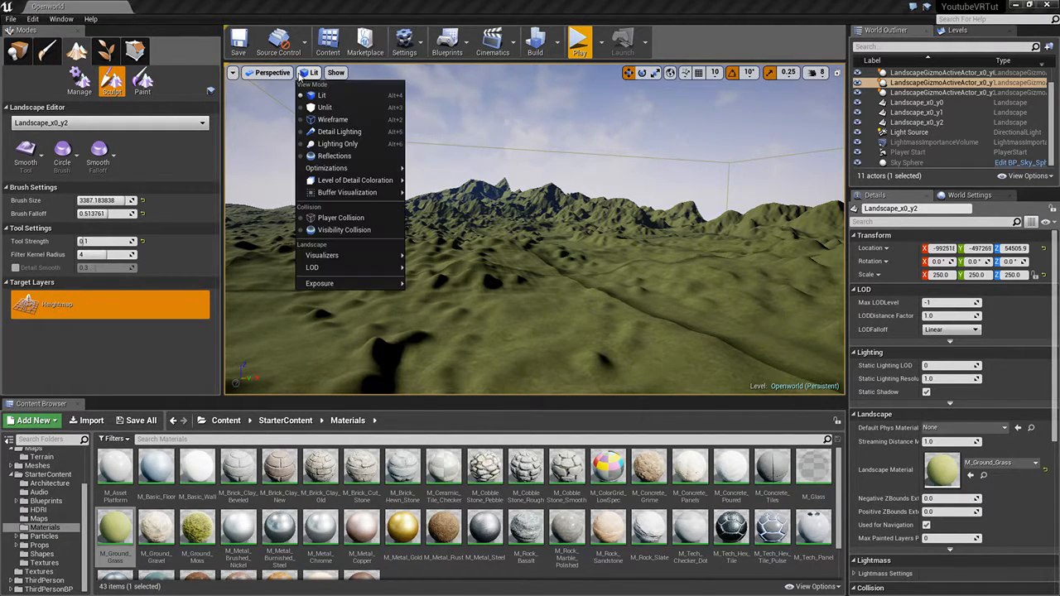
{"action": "left_click", "coordinate": [332, 119]}
{"action": "key", "text": "w"}
{"action": "right_click_drag", "start_coordinate": [534, 232], "coordinate": [547, 269]}
{"action": "right_click_drag", "start_coordinate": [613, 352], "coordinate": [662, 381]}
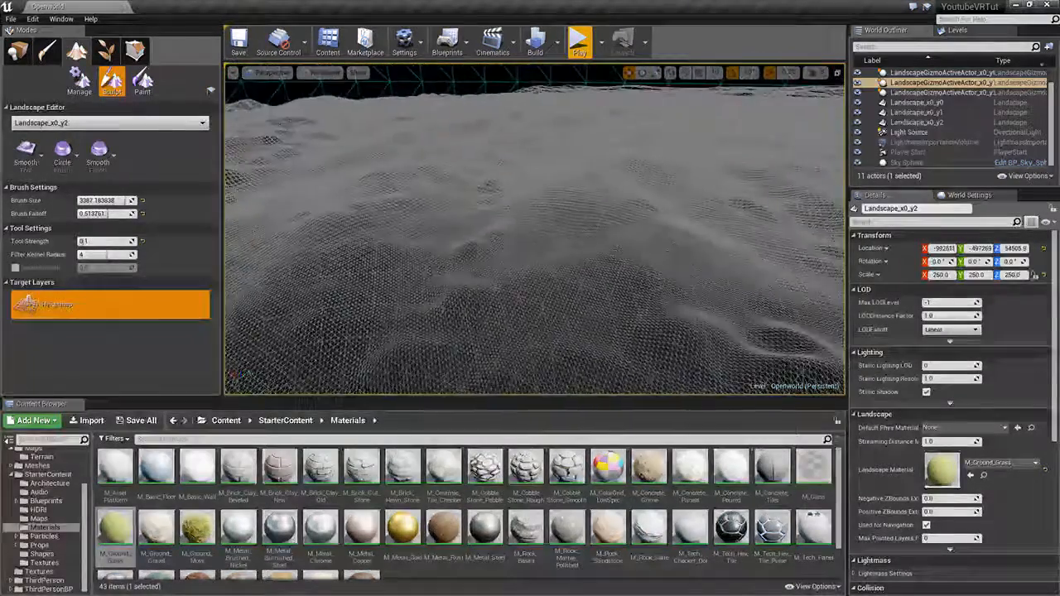
{"action": "scroll", "coordinate": [531, 340], "scroll_direction": "up", "scroll_amount": 6}
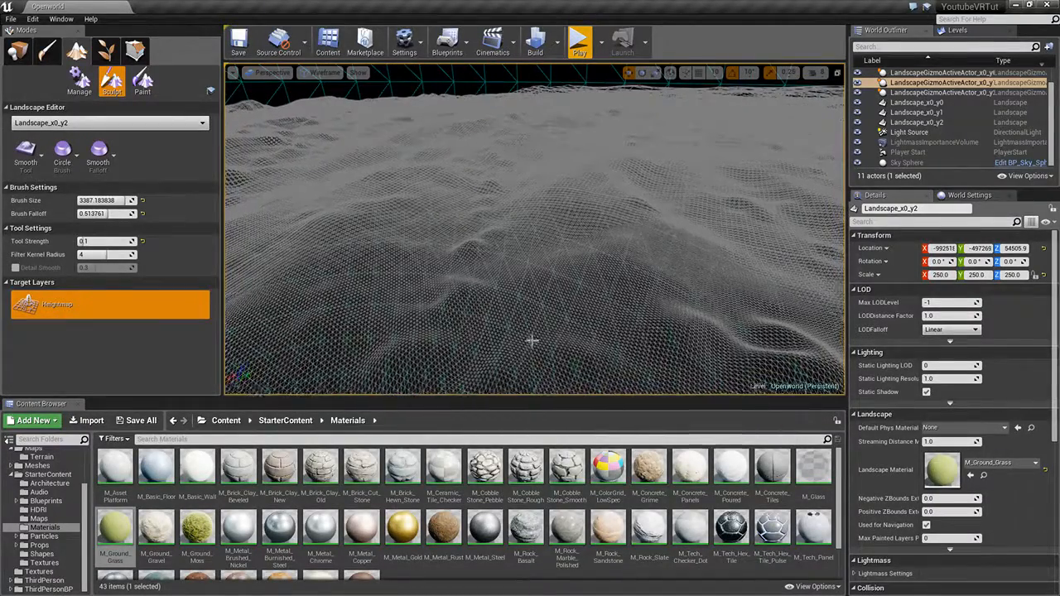
{"action": "right_click_drag", "start_coordinate": [531, 341], "coordinate": [577, 309]}
{"action": "key", "text": "s"}
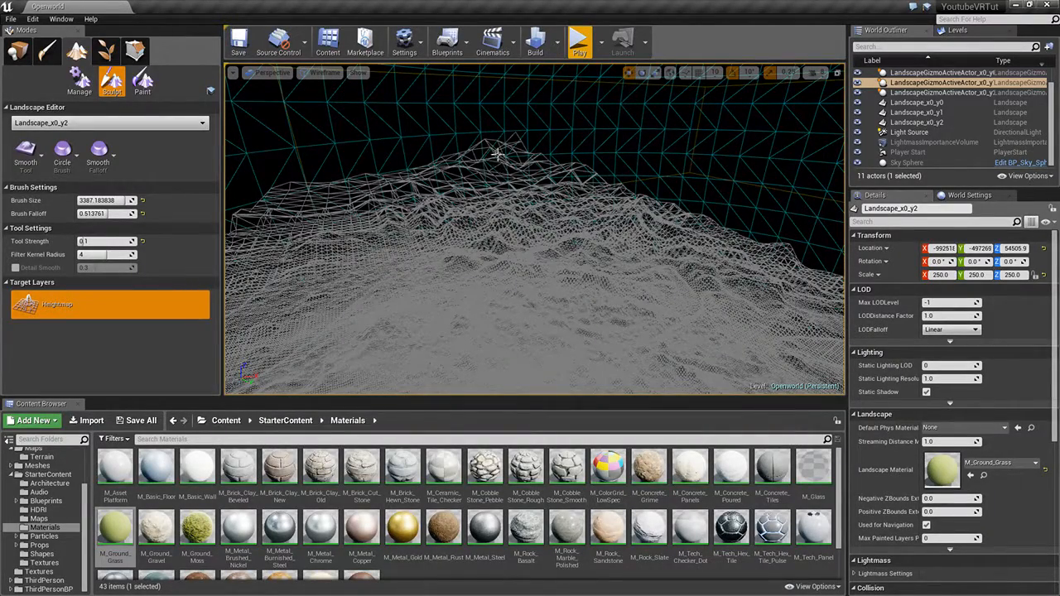
{"action": "right_click_drag", "start_coordinate": [576, 310], "coordinate": [550, 208]}
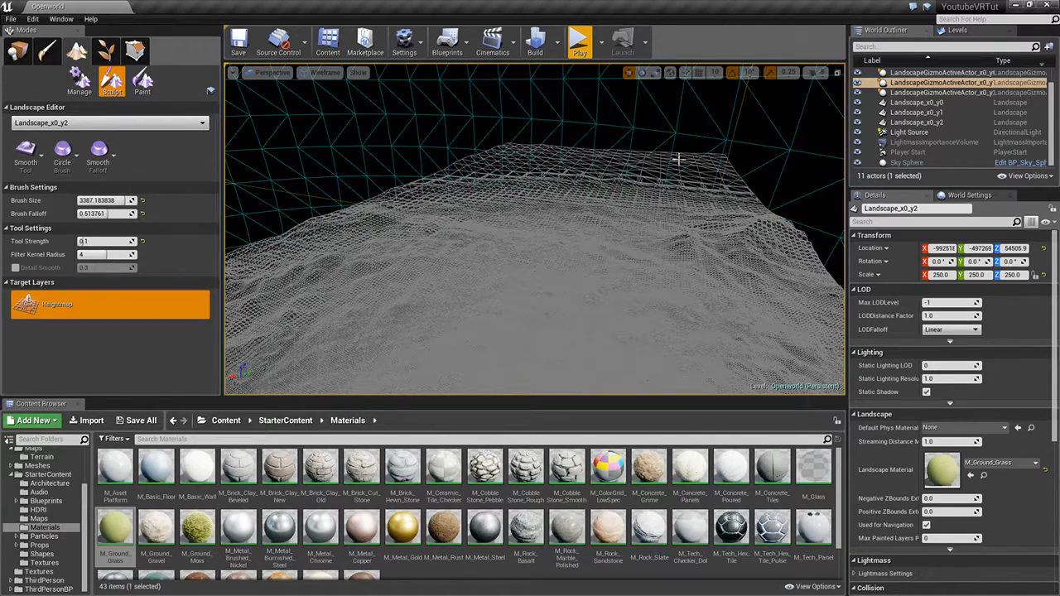
{"action": "mouse_move", "coordinate": [635, 173]}
{"action": "right_mouse_down"}
{"action": "mouse_move", "coordinate": [637, 183]}
{"action": "mouse_move", "coordinate": [626, 171]}
{"action": "mouse_move", "coordinate": [662, 212]}
{"action": "right_mouse_up"}
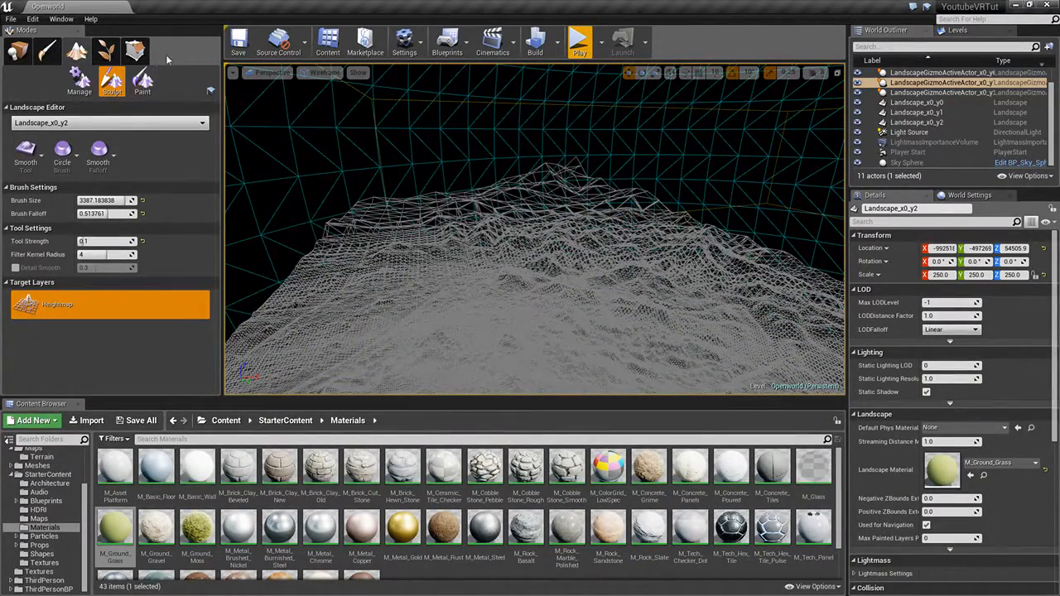
{"action": "right_click_drag", "start_coordinate": [389, 257], "coordinate": [592, 241]}
{"action": "right_click_drag", "start_coordinate": [419, 253], "coordinate": [389, 252]}
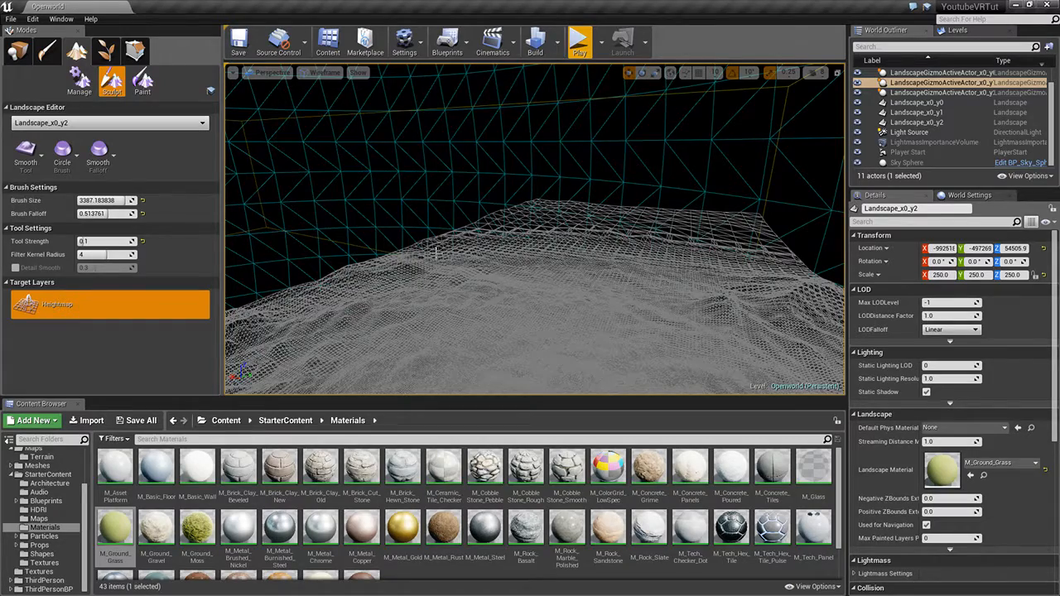
{"action": "right_click_drag", "start_coordinate": [536, 258], "coordinate": [562, 258]}
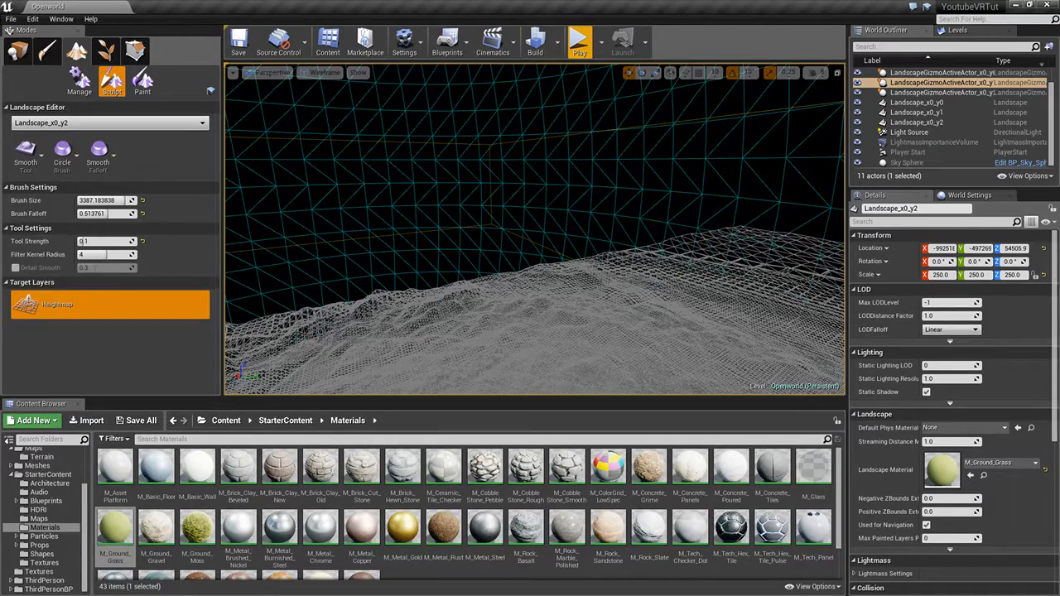